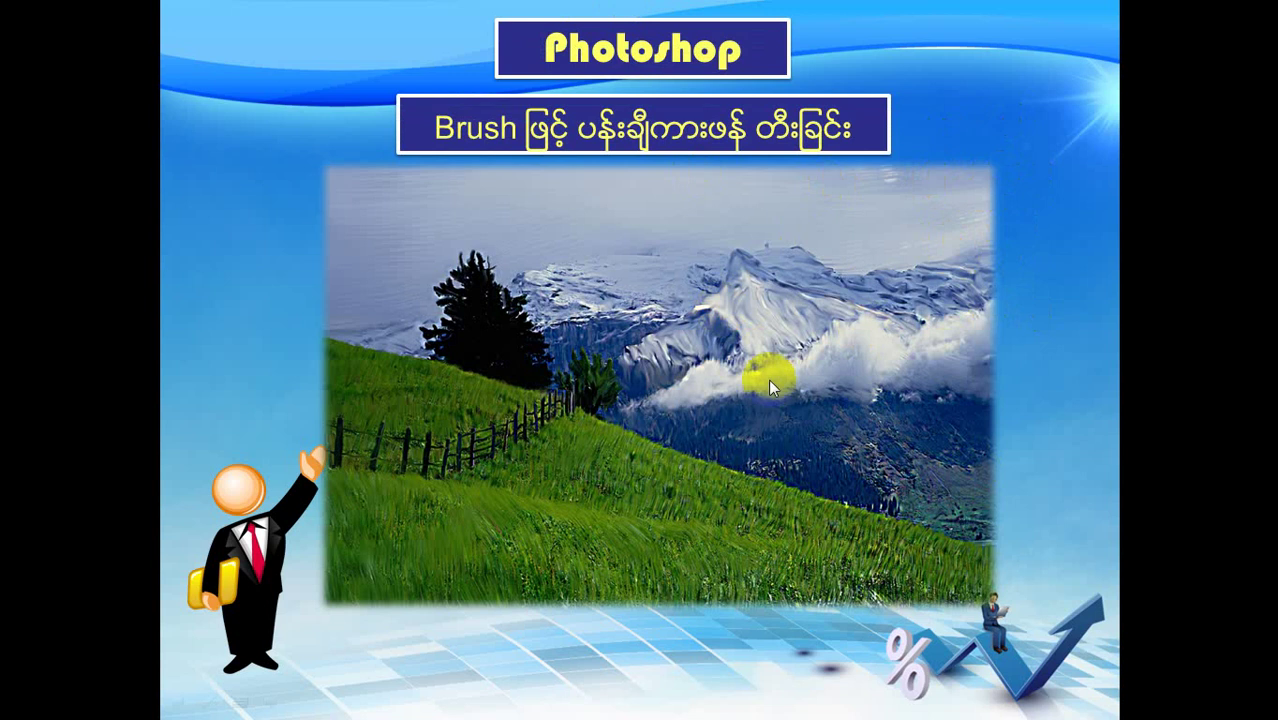
# Step: Advance the slideshow to the Thank You slide, then Flip 3D through windows toward Photoshop
pyautogui.click(872, 452)
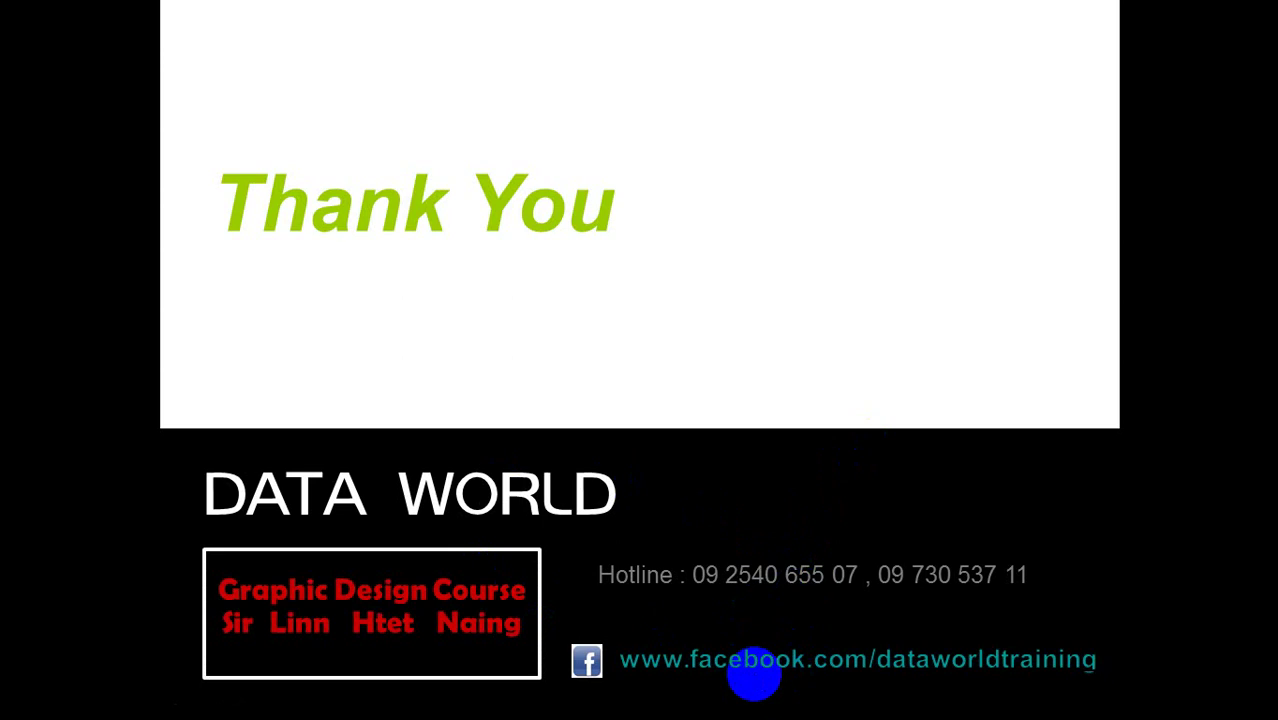
pyautogui.press('super+Tab')
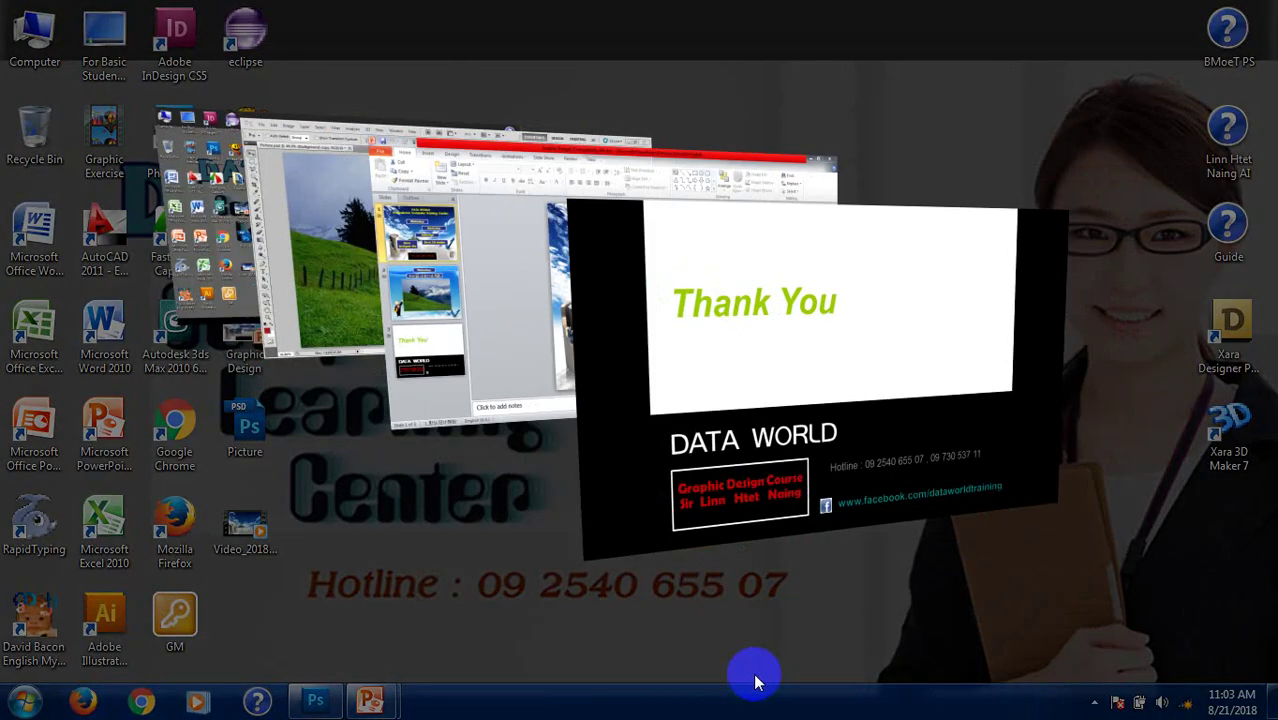
pyautogui.press('super+Tab')
# Step: Bring Photoshop forward, make the painted Background copy layer visible, and bring up the Open dialog
pyautogui.click(735, 528)
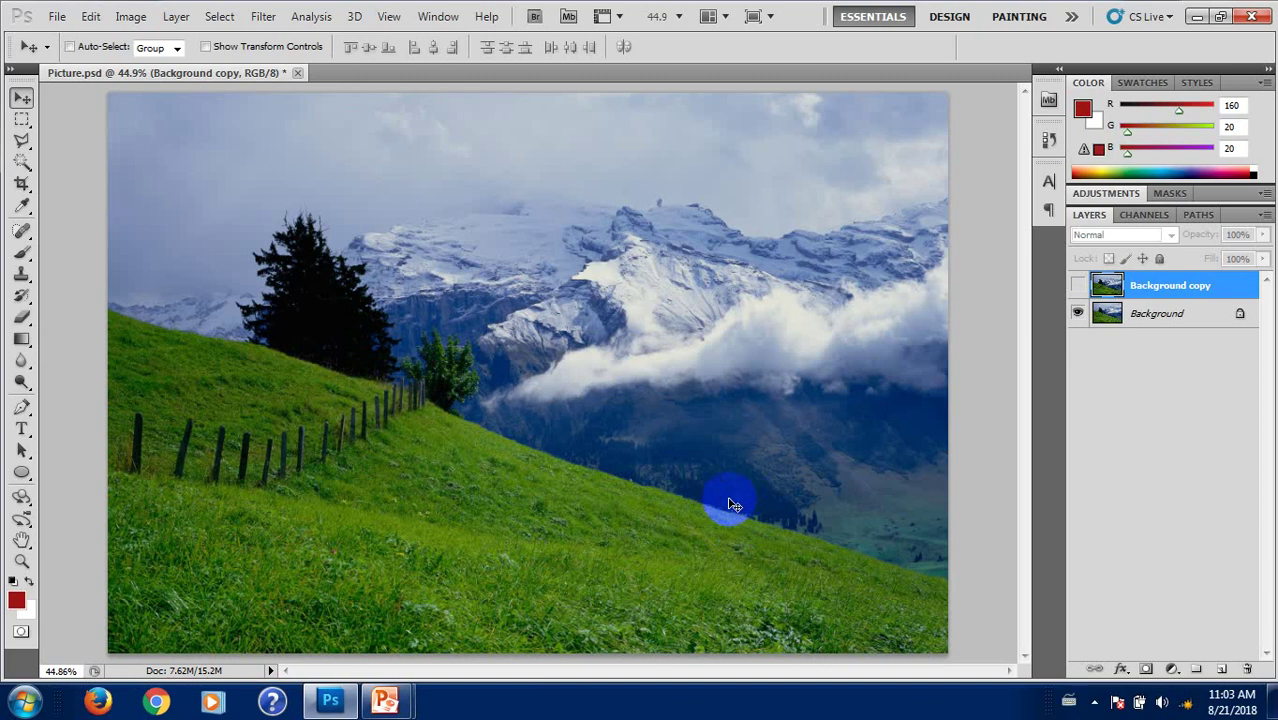
pyautogui.click(1077, 285)
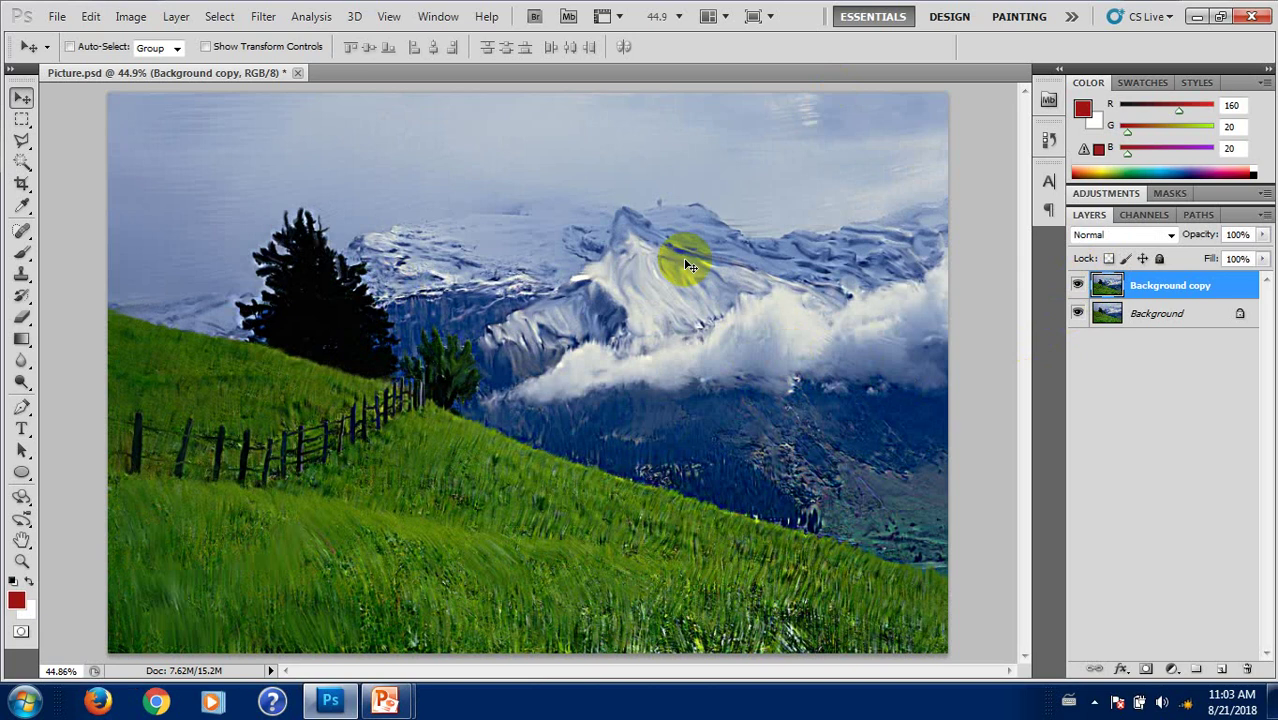
pyautogui.hotkey('ctrl', 'o')
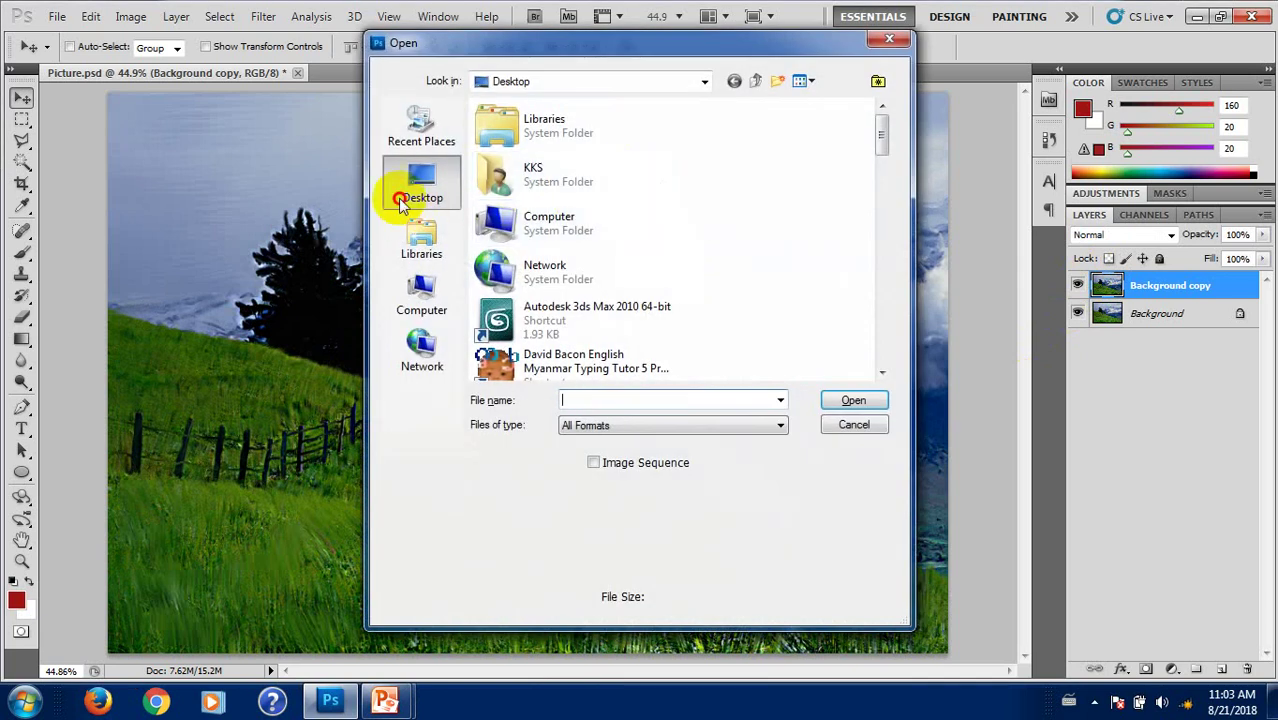
# Step: Open A (168).jpg from the Desktop's Tutorial folder
pyautogui.scroll(-5, 600, 280)
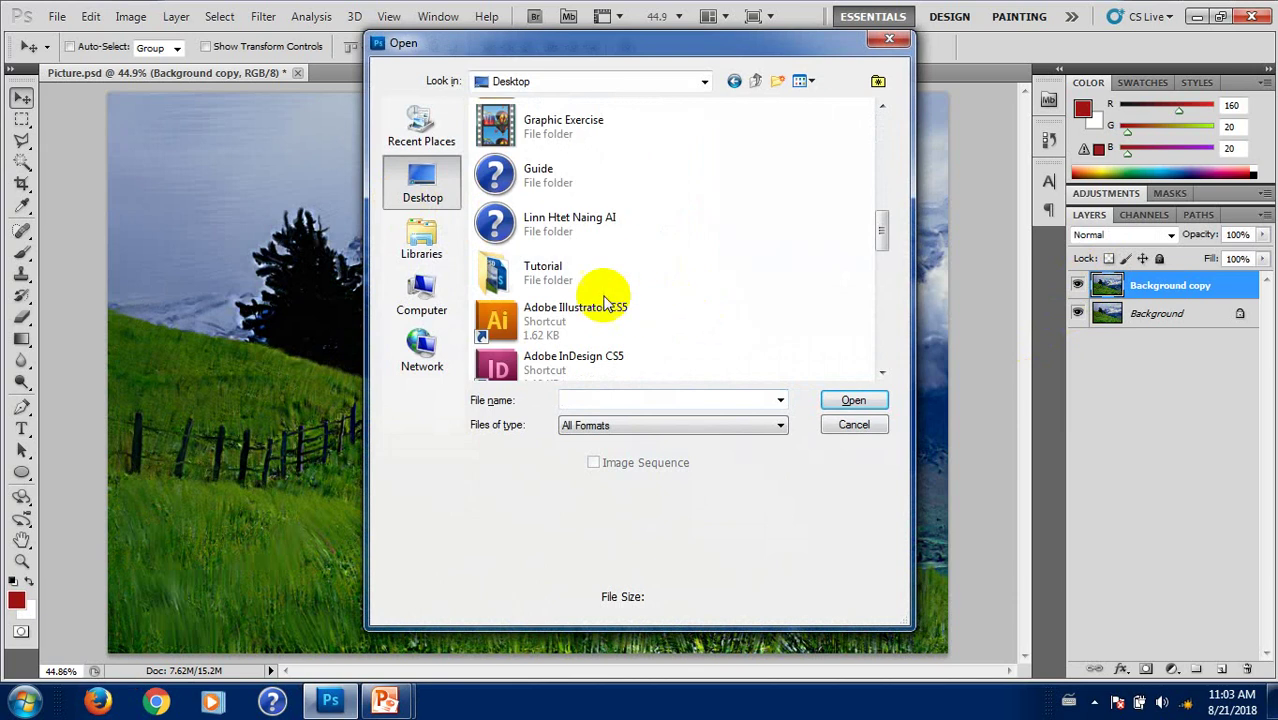
pyautogui.click(568, 282)
pyautogui.doubleClick(568, 282)
pyautogui.click(522, 165)
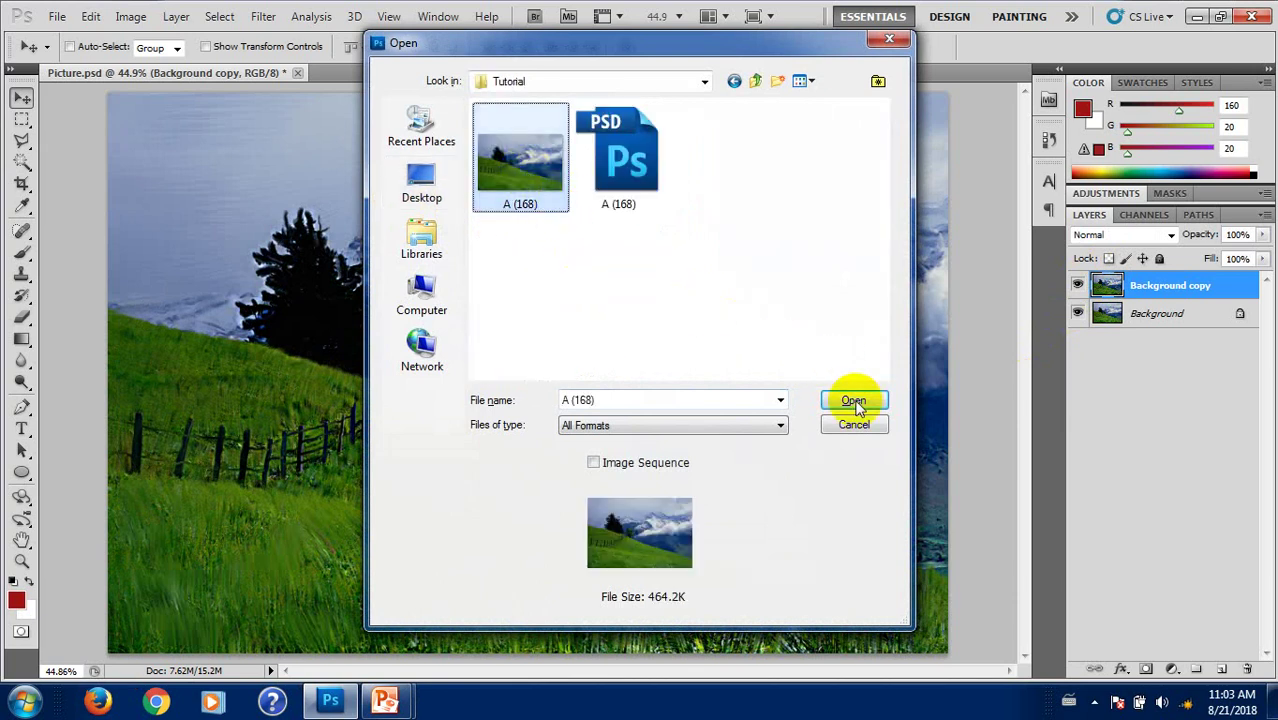
pyautogui.click(853, 400)
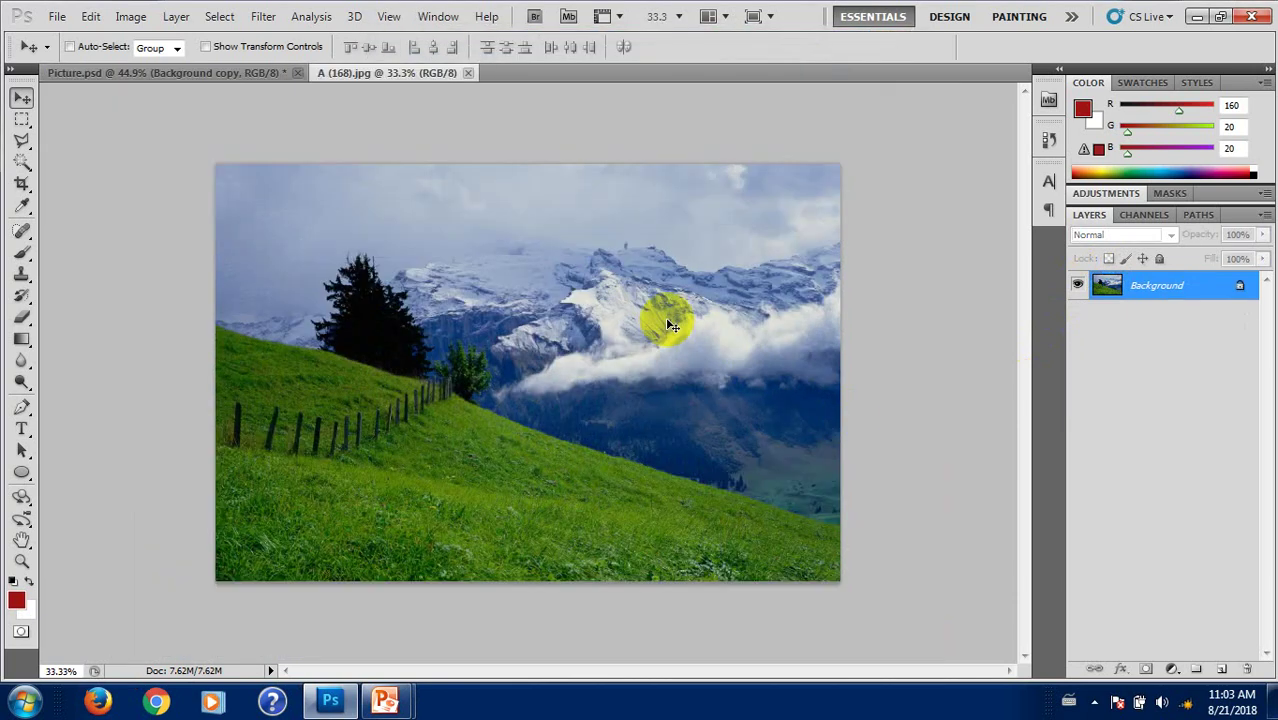
# Step: Fit the photo to the window and duplicate its background as Layer 1
pyautogui.hotkey('ctrl', 'o')
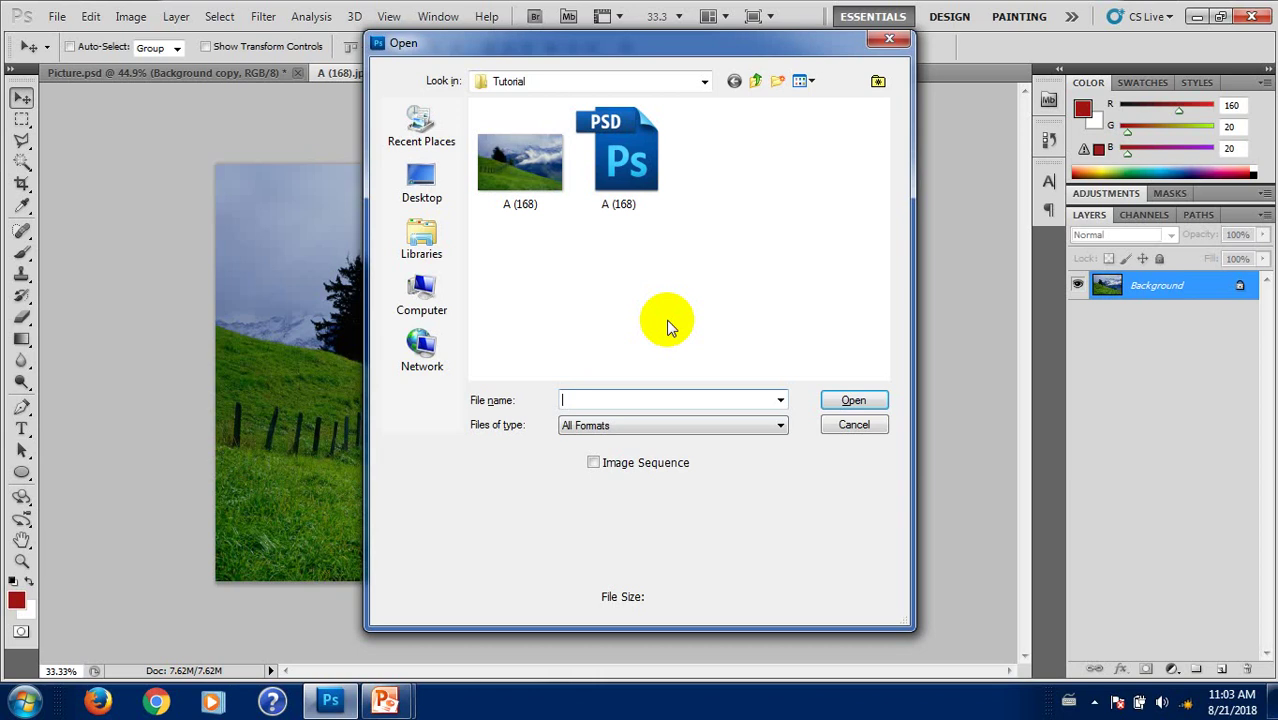
pyautogui.press('Escape')
pyautogui.hotkey('ctrl', '0')
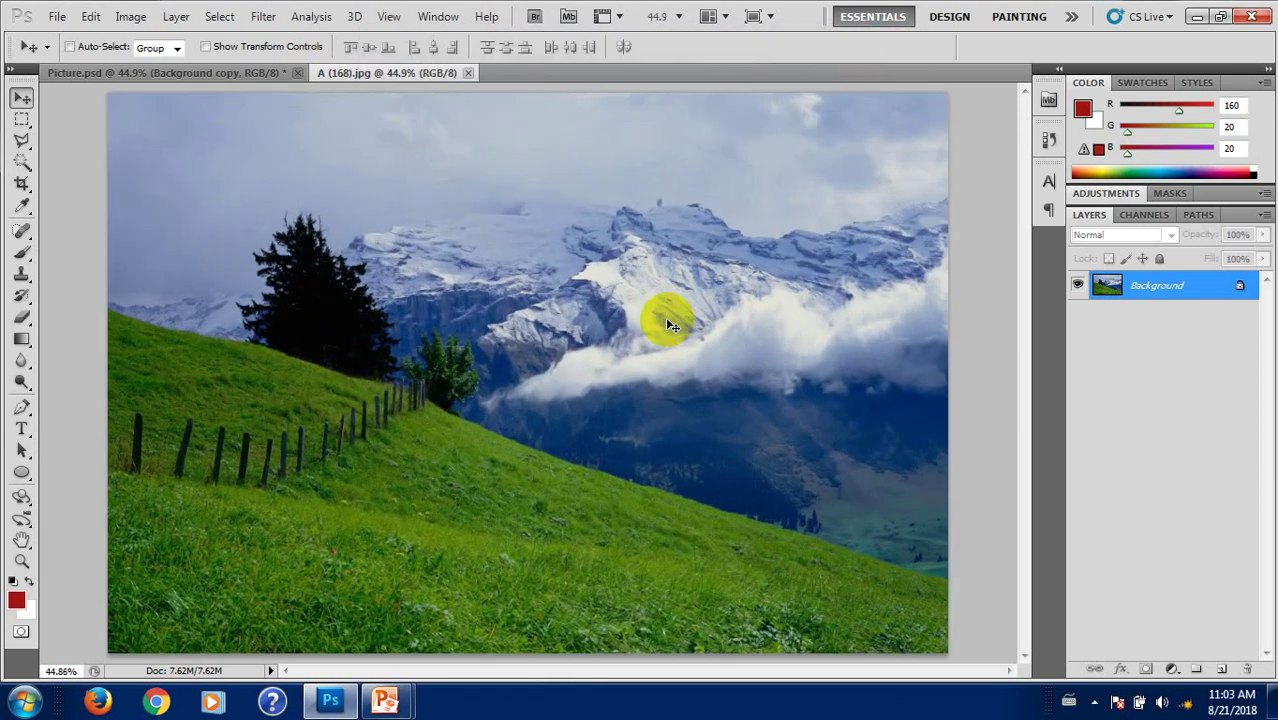
pyautogui.hotkey('ctrl', 'j')
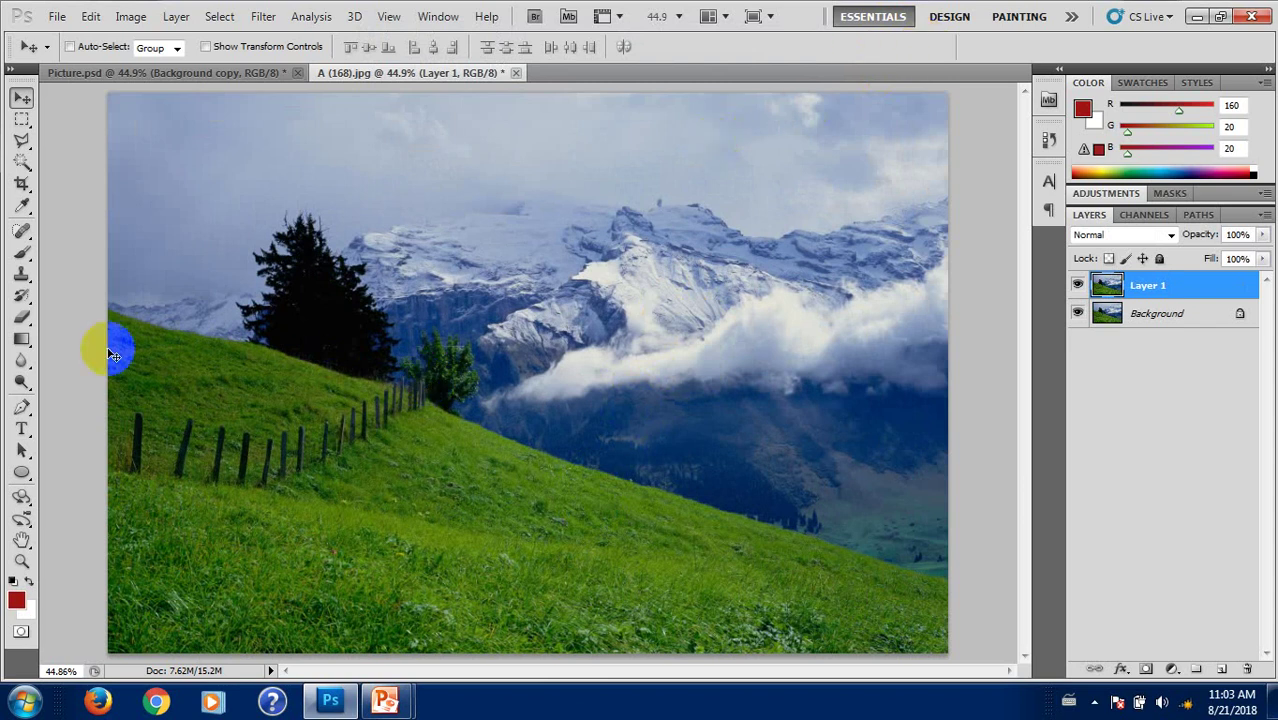
# Step: Switch to the Mixer Brush Tool with a bristle brush tip
pyautogui.click(22, 255)
pyautogui.rightClick(22, 253)
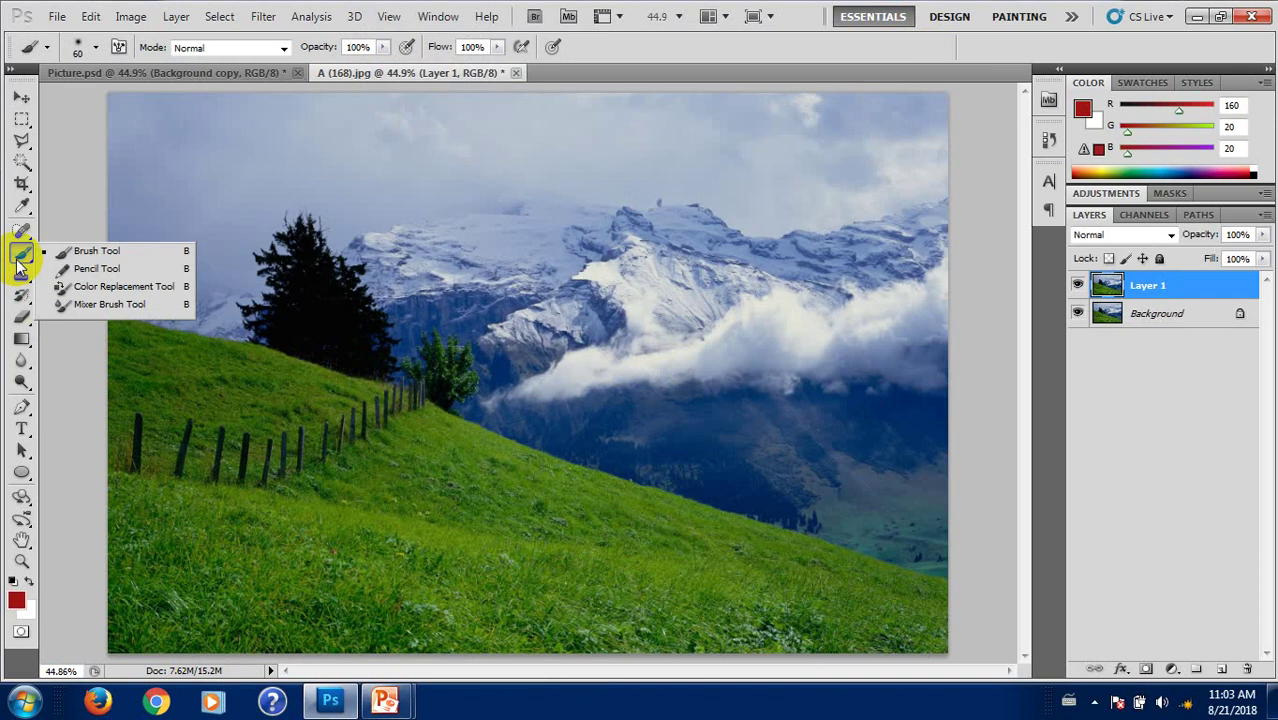
pyautogui.click(84, 311)
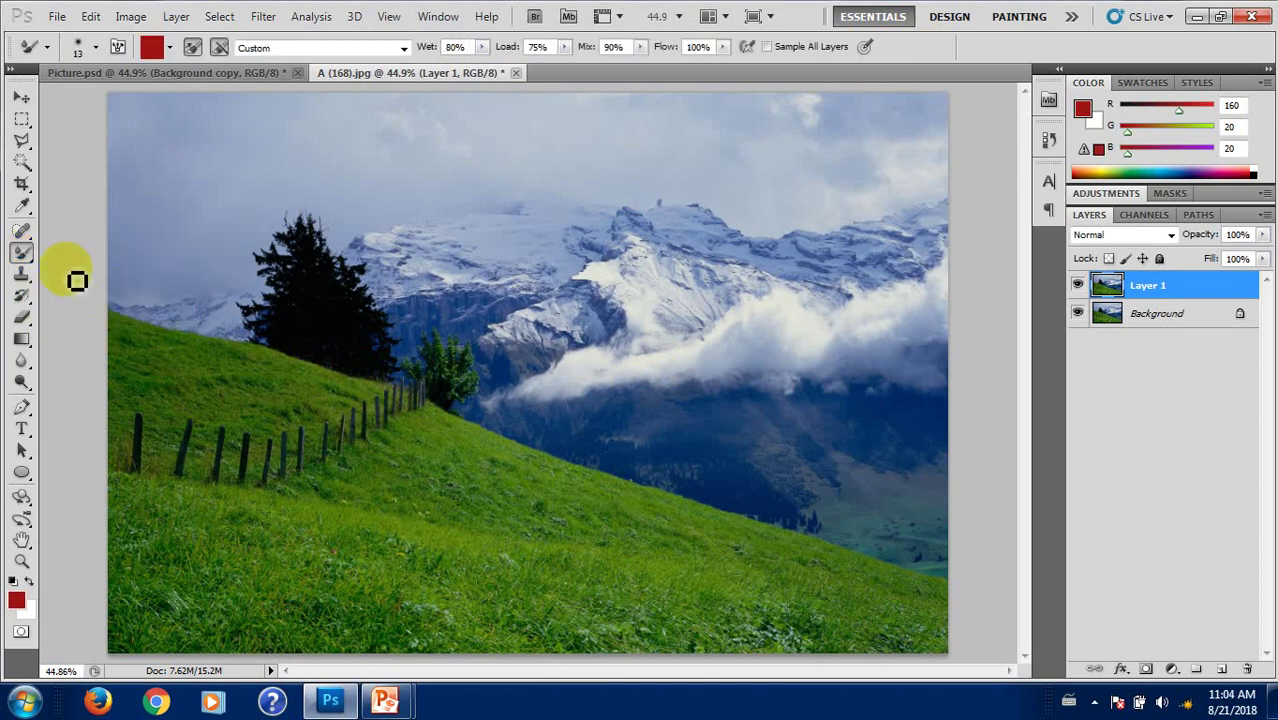
pyautogui.click(96, 50)
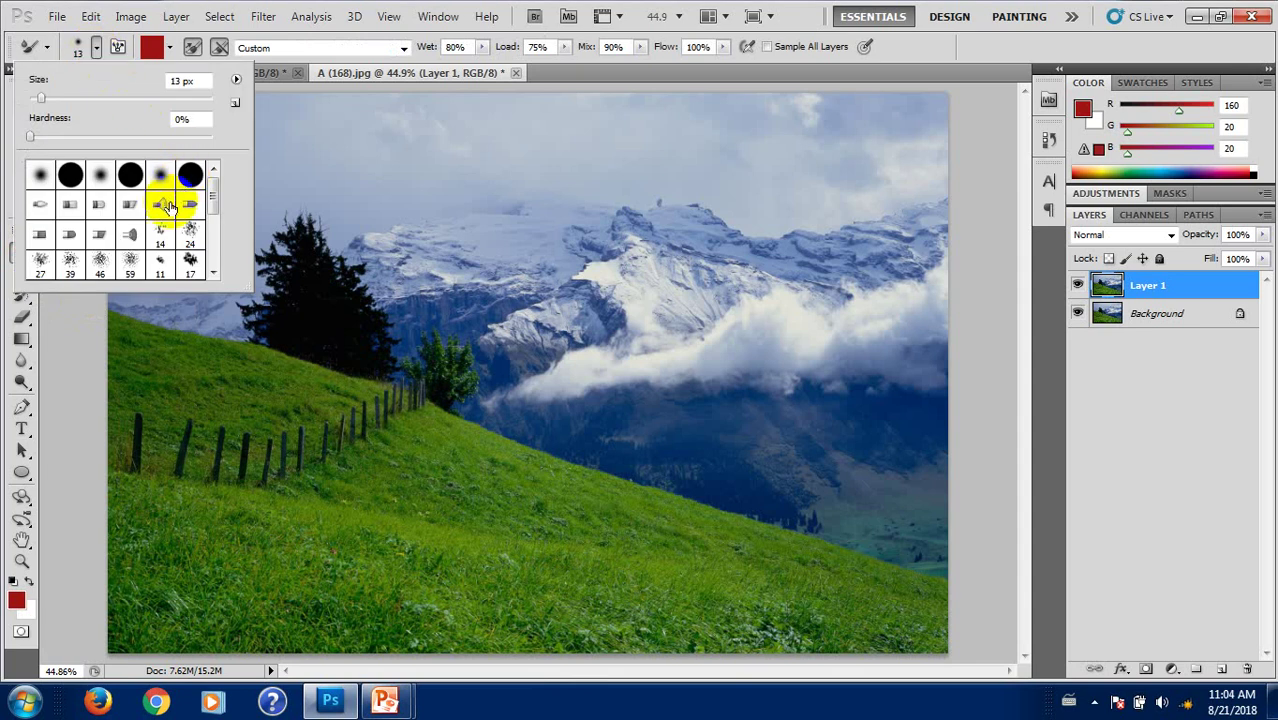
pyautogui.click(163, 207)
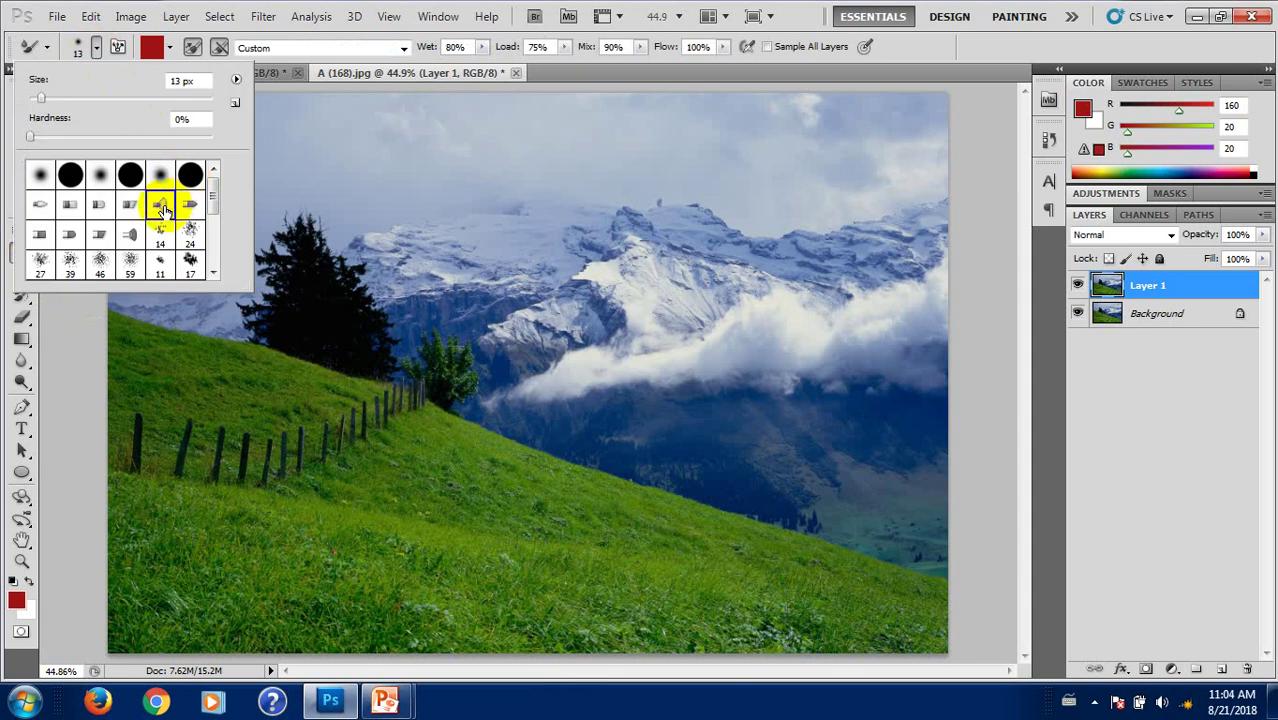
pyautogui.click(95, 346)
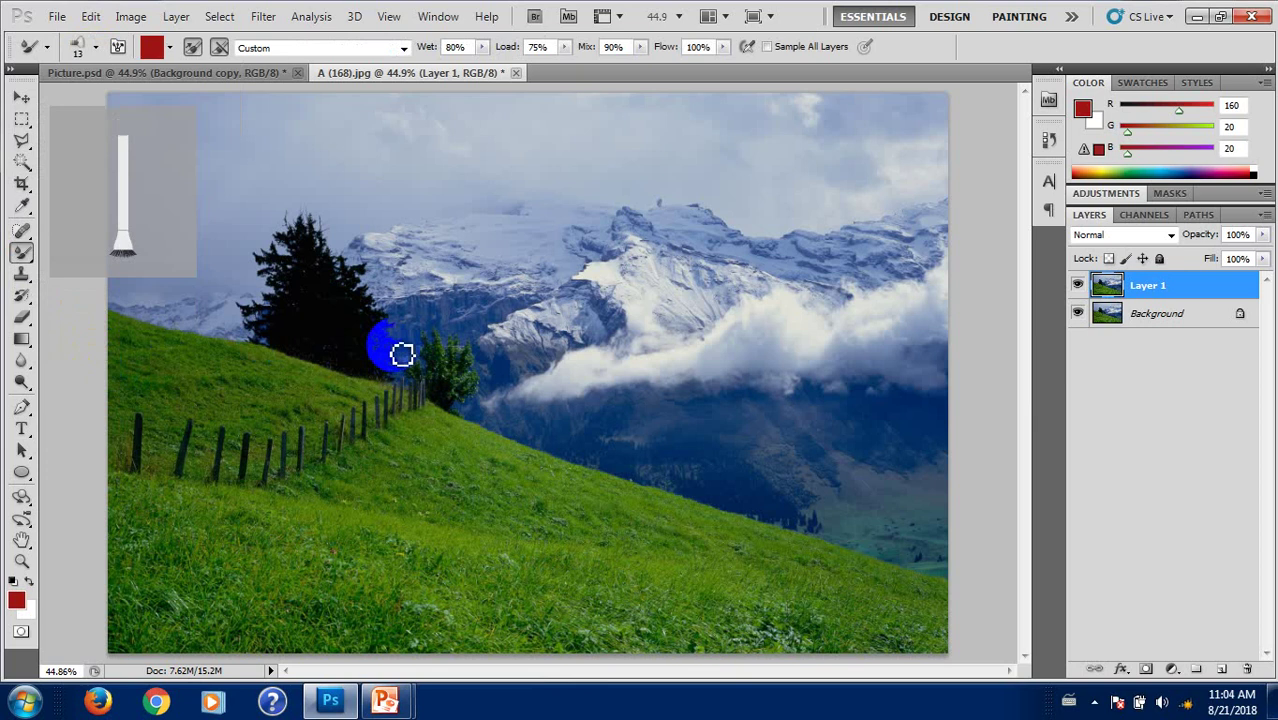
# Step: Apply the Wet blend preset and bring up the Brush panel's tip shape settings
pyautogui.click(403, 48)
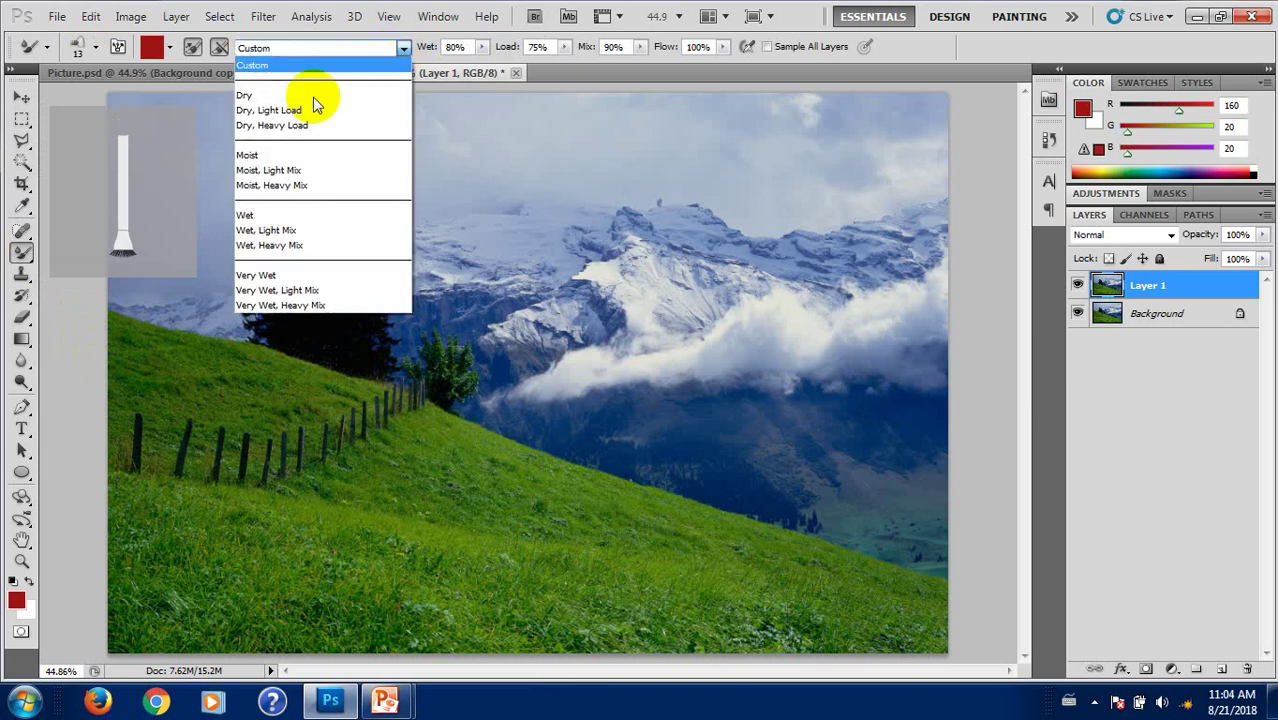
pyautogui.click(256, 215)
pyautogui.click(105, 99)
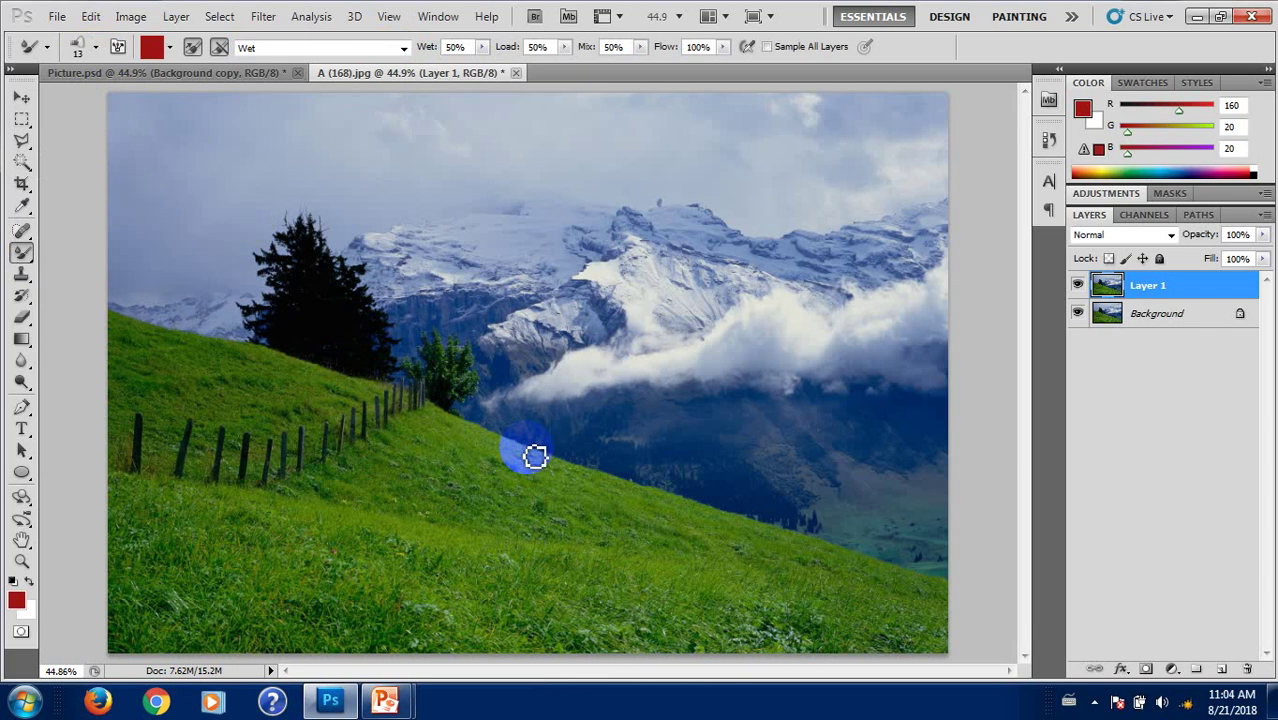
pyautogui.press('F5')
pyautogui.press('F5')
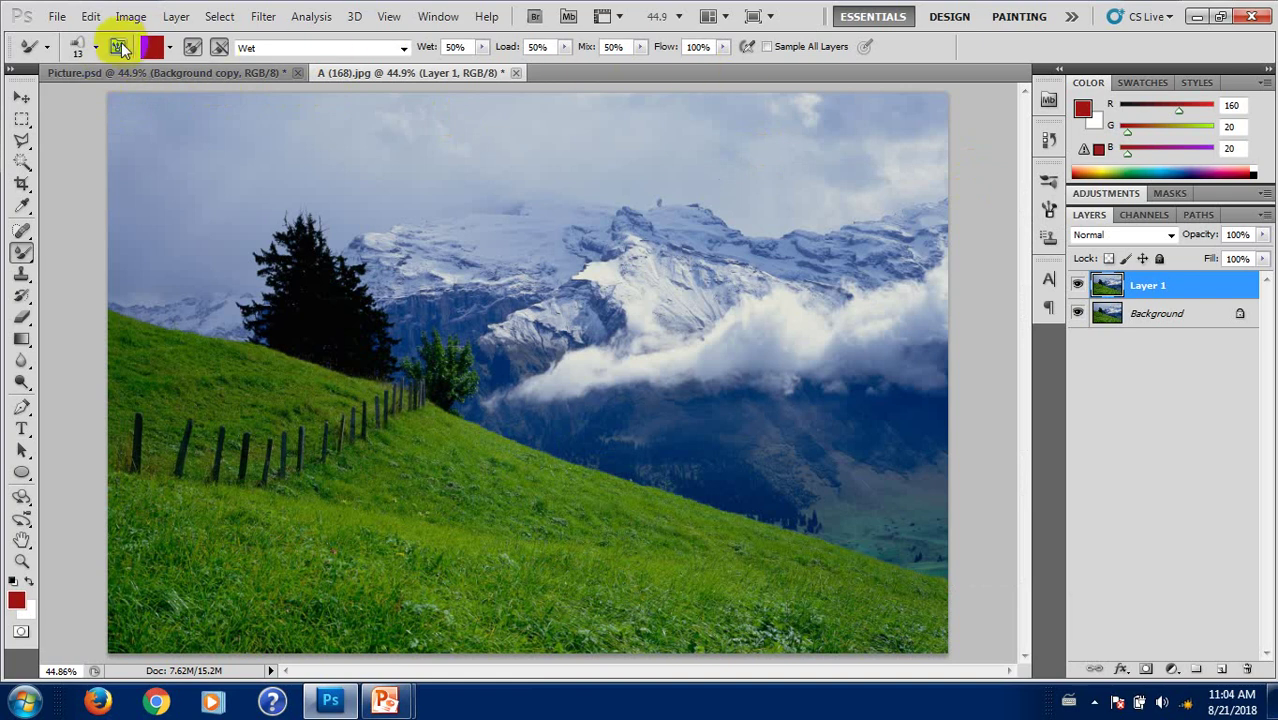
pyautogui.click(118, 47)
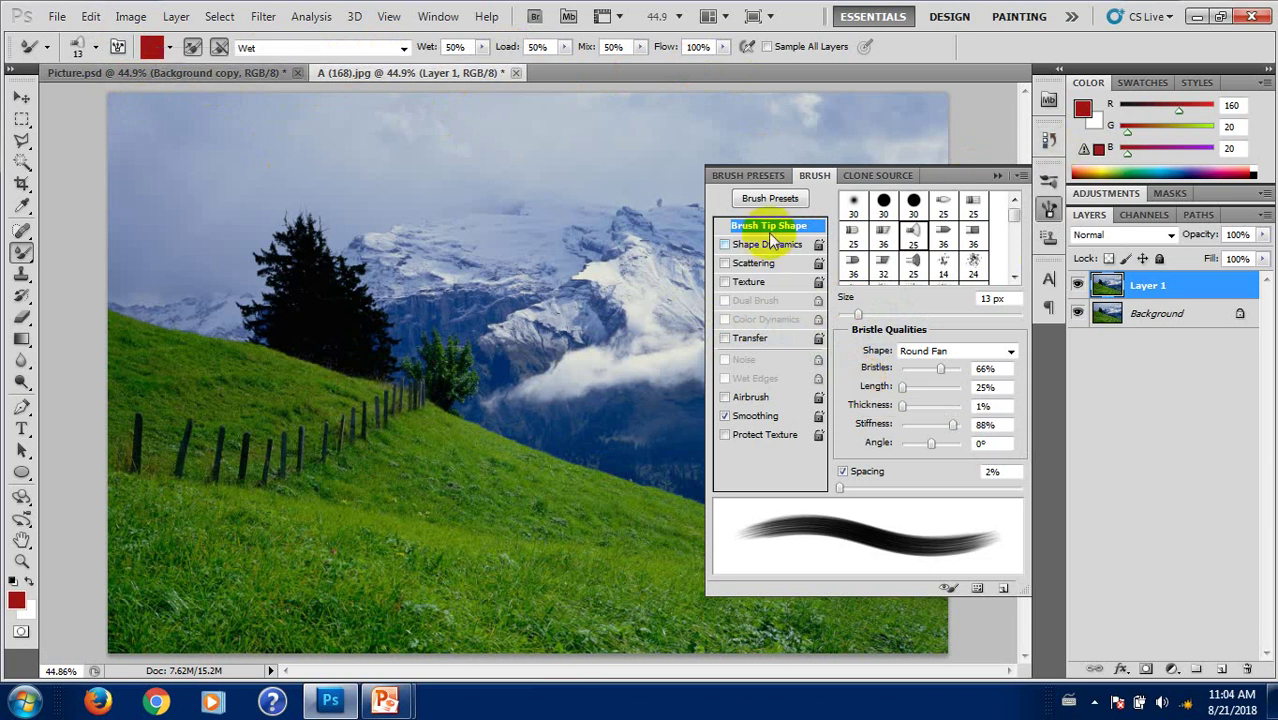
# Step: Give the Round Fan tip a -180° angle and 1% spacing, then collapse the Brush panel
pyautogui.click(990, 299)
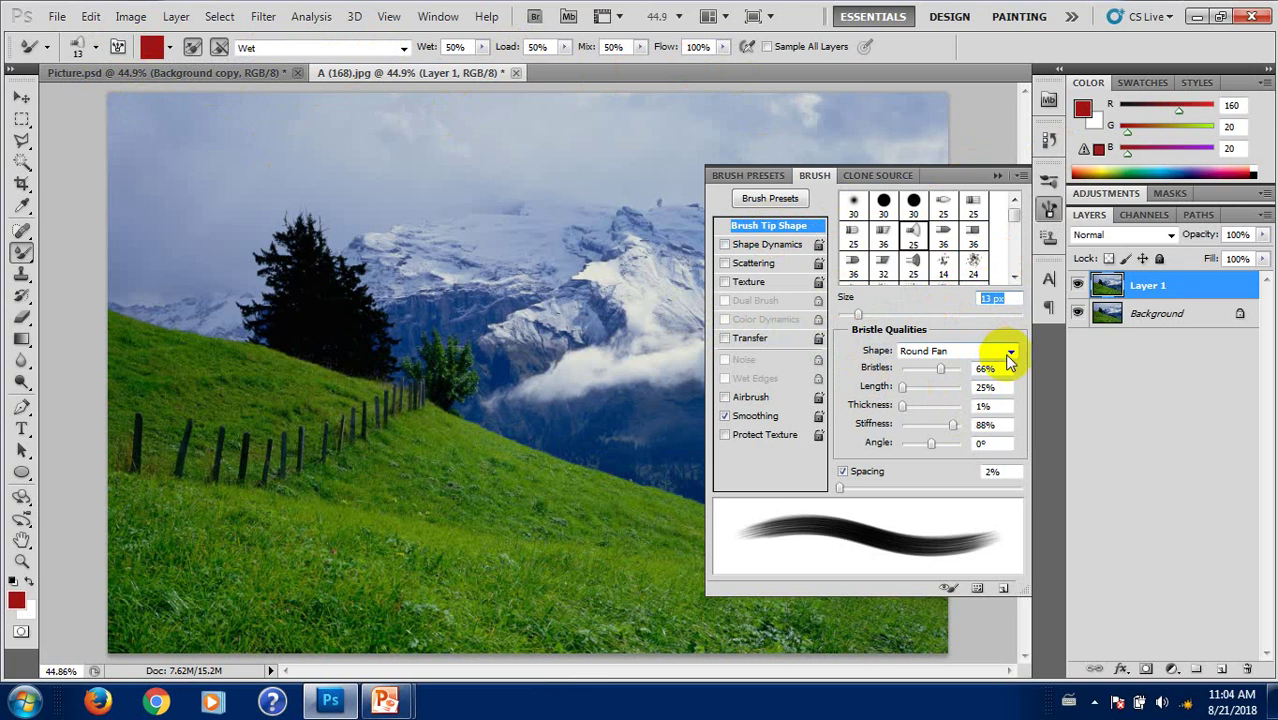
pyautogui.click(1011, 352)
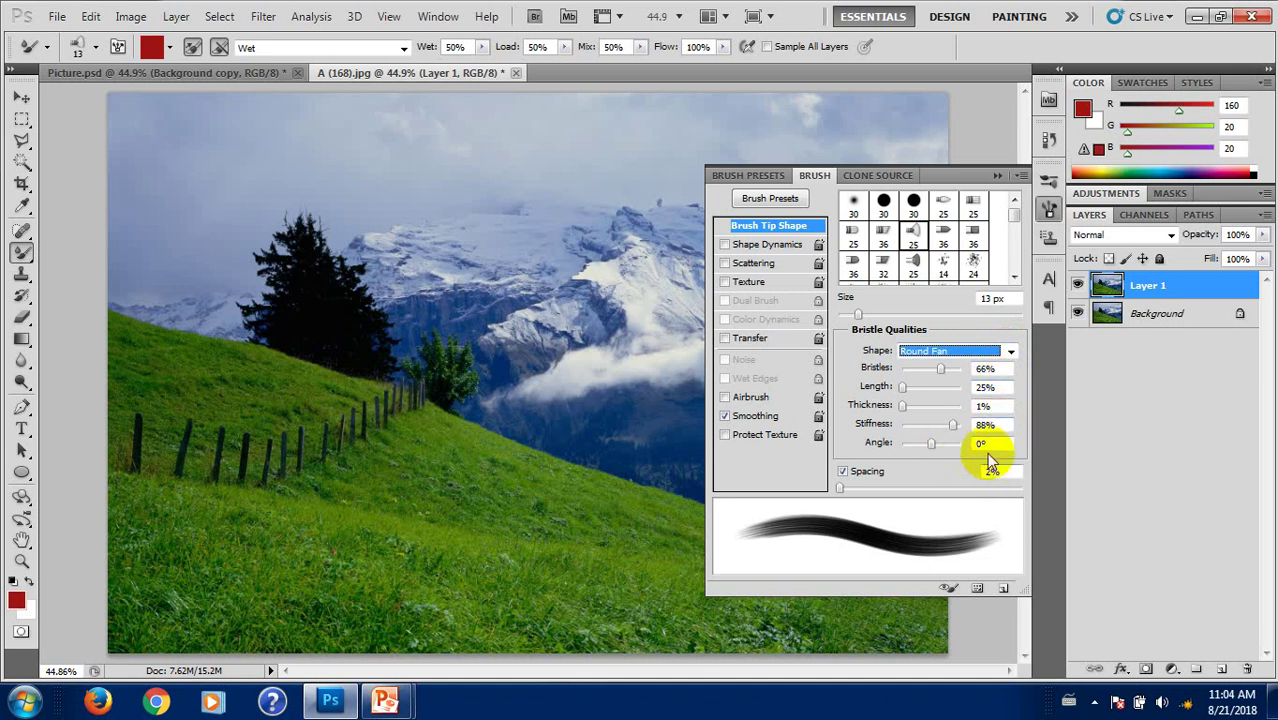
pyautogui.click(980, 443)
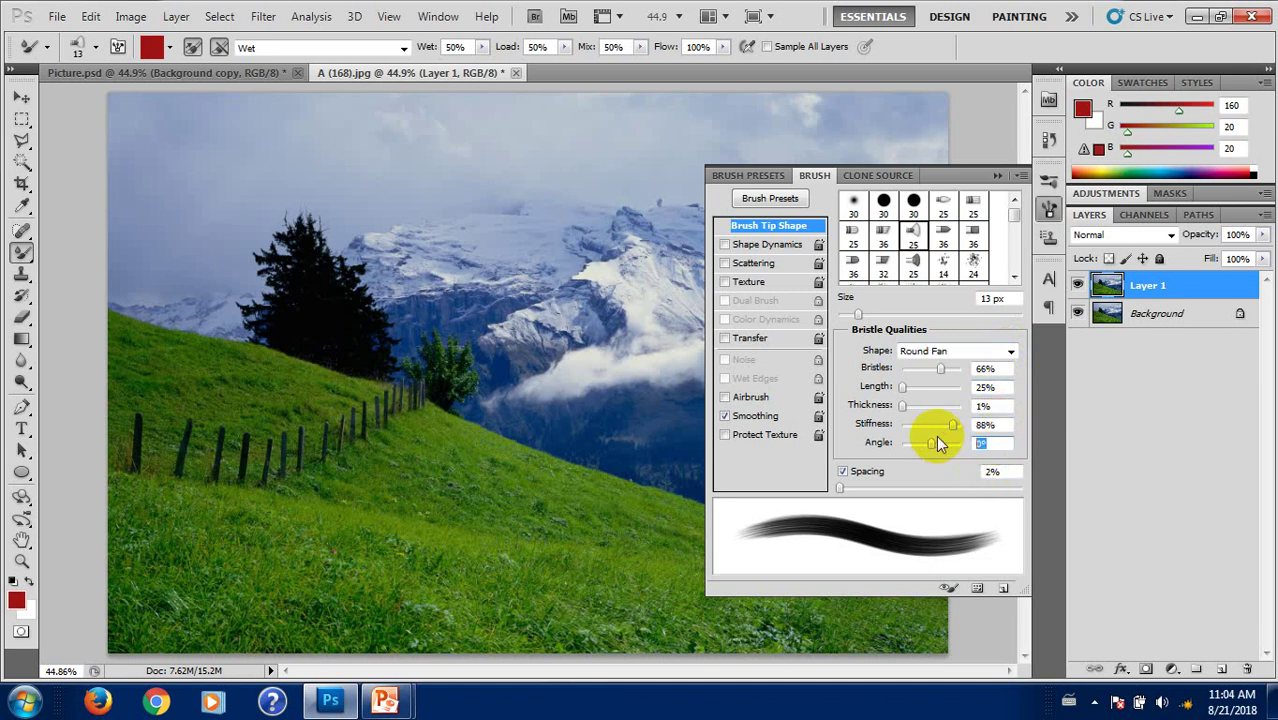
pyautogui.write('-1')
pyautogui.write('80')
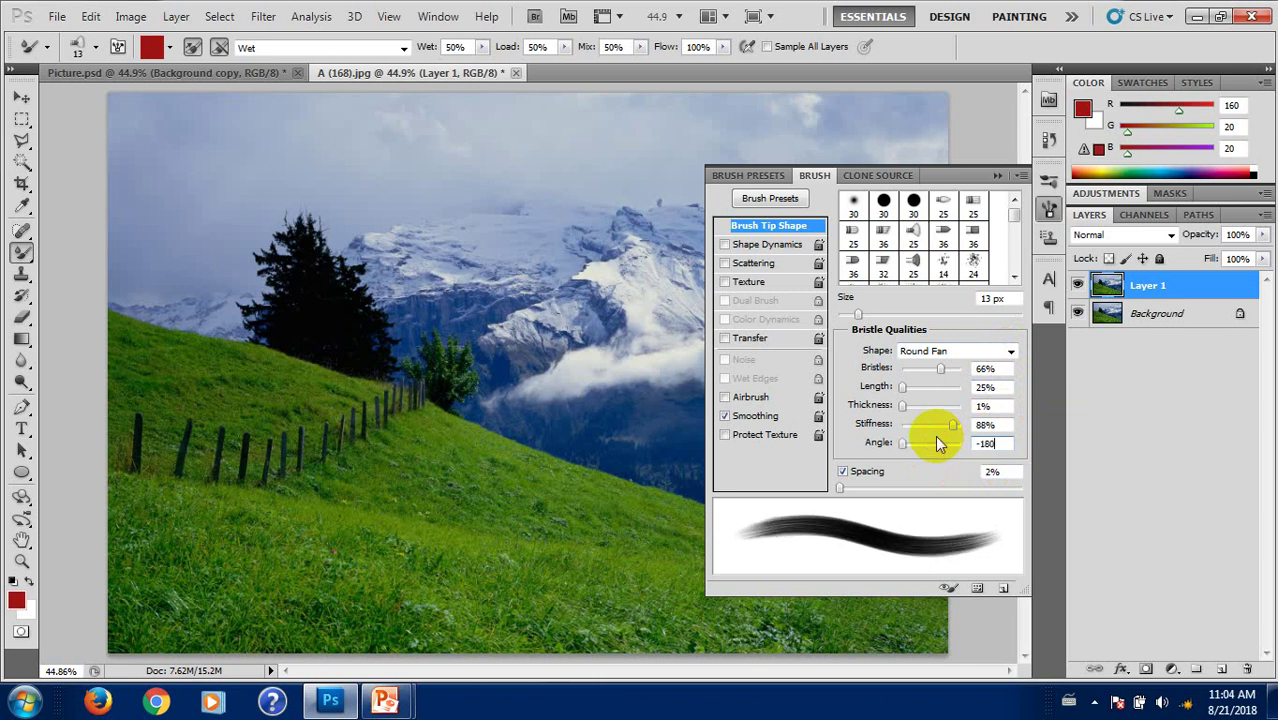
pyautogui.press('Tab')
pyautogui.write('1')
pyautogui.click(997, 175)
pyautogui.moveTo(305, 344)
pyautogui.mouseDown()
pyautogui.moveTo(442, 343)
pyautogui.moveTo(291, 305)
pyautogui.moveTo(410, 373)
pyautogui.moveTo(439, 371)
pyautogui.moveTo(365, 325)
pyautogui.moveTo(251, 374)
pyautogui.moveTo(301, 362)
pyautogui.mouseUp()
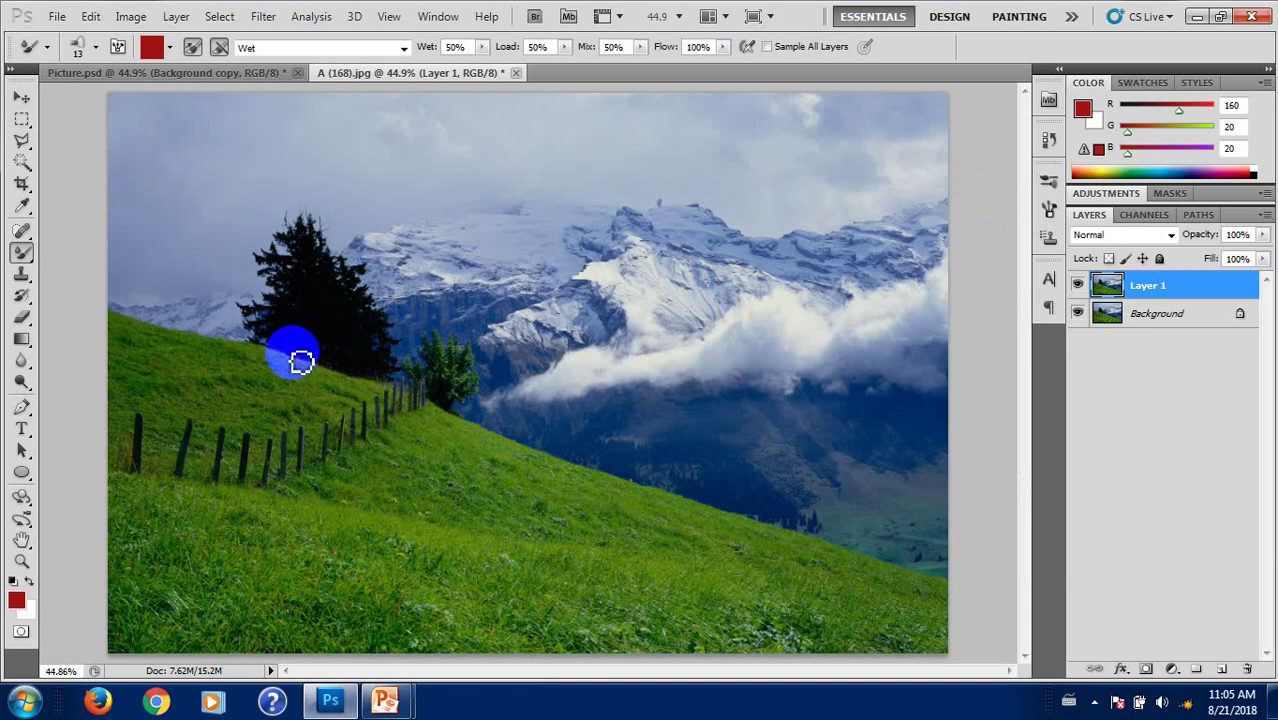
pyautogui.scroll(2, 314, 270)
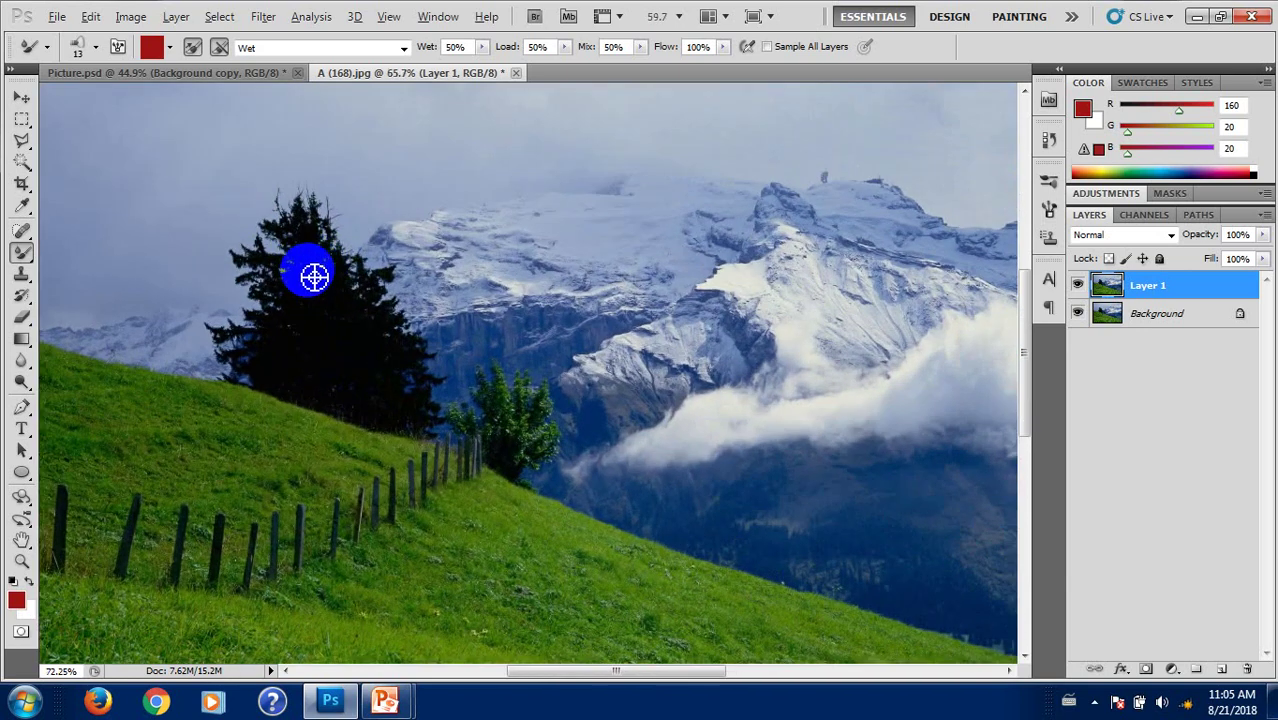
pyautogui.scroll(1, 316, 272)
pyautogui.scroll(1, 316, 272)
pyautogui.scroll(1, 317, 277)
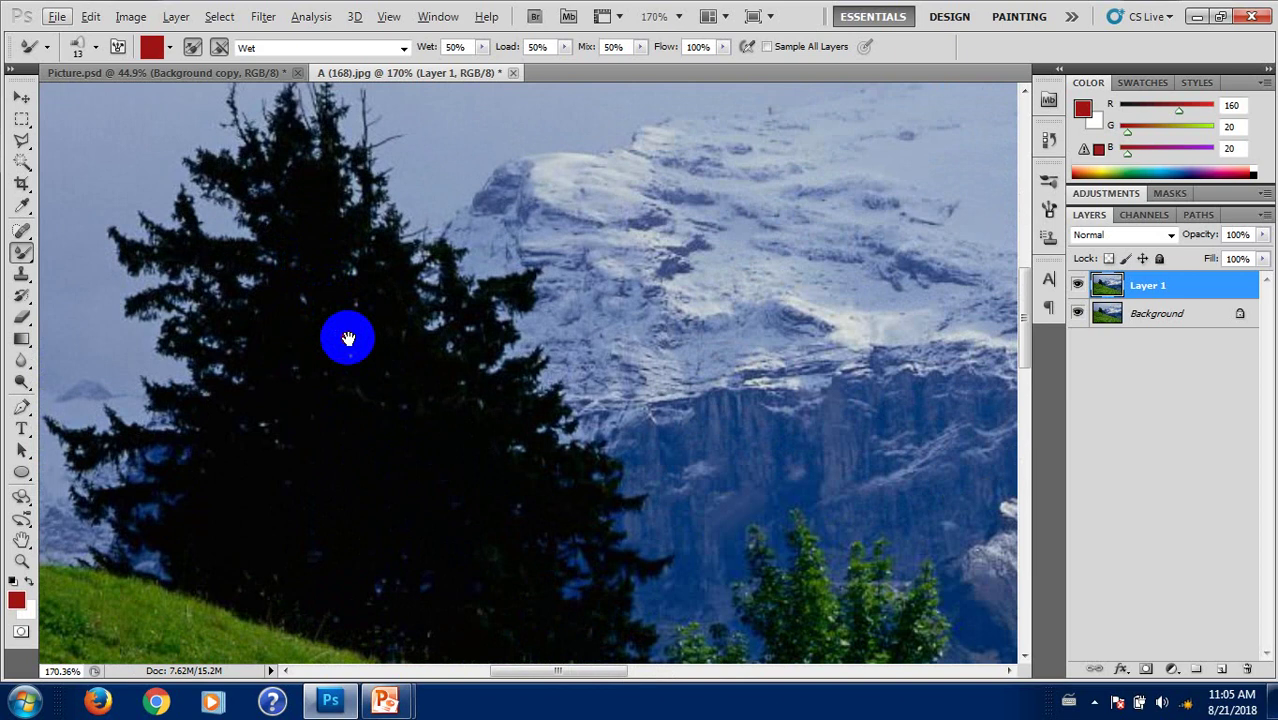
pyautogui.moveTo(345, 336)
pyautogui.mouseDown()
pyautogui.moveTo(450, 330)
pyautogui.moveTo(511, 306)
pyautogui.mouseUp()
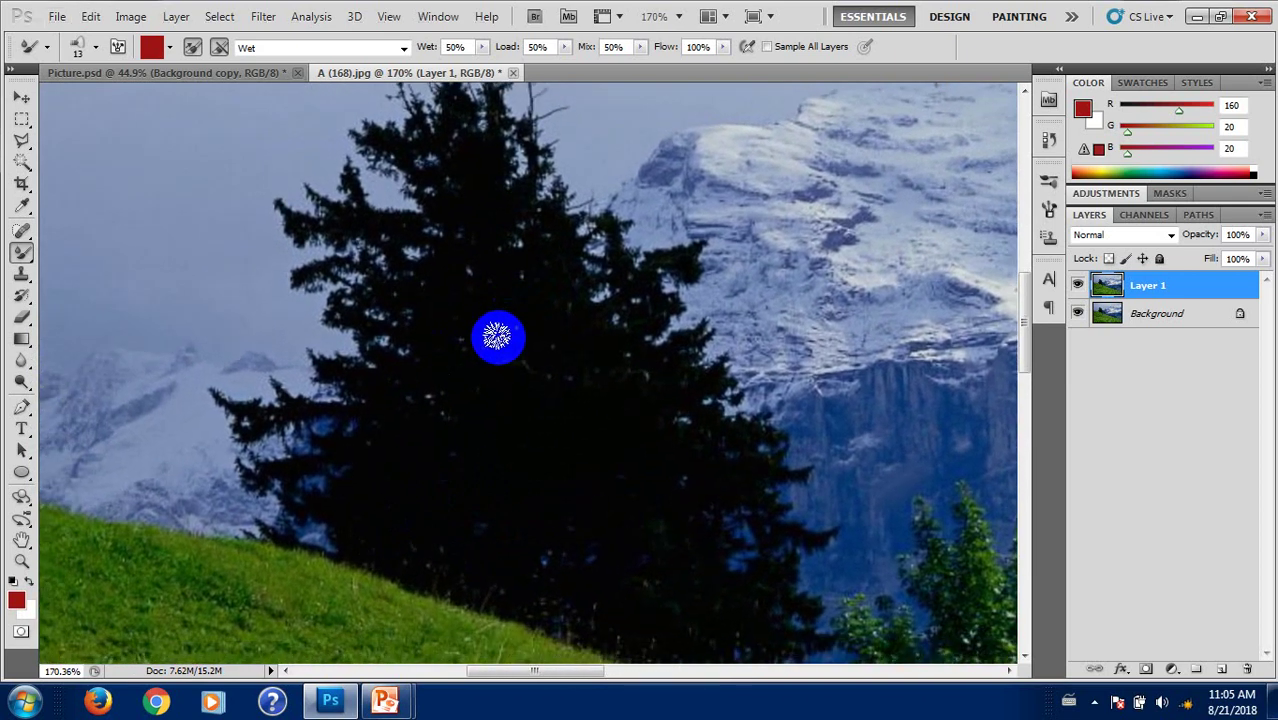
pyautogui.scroll(2, 497, 335)
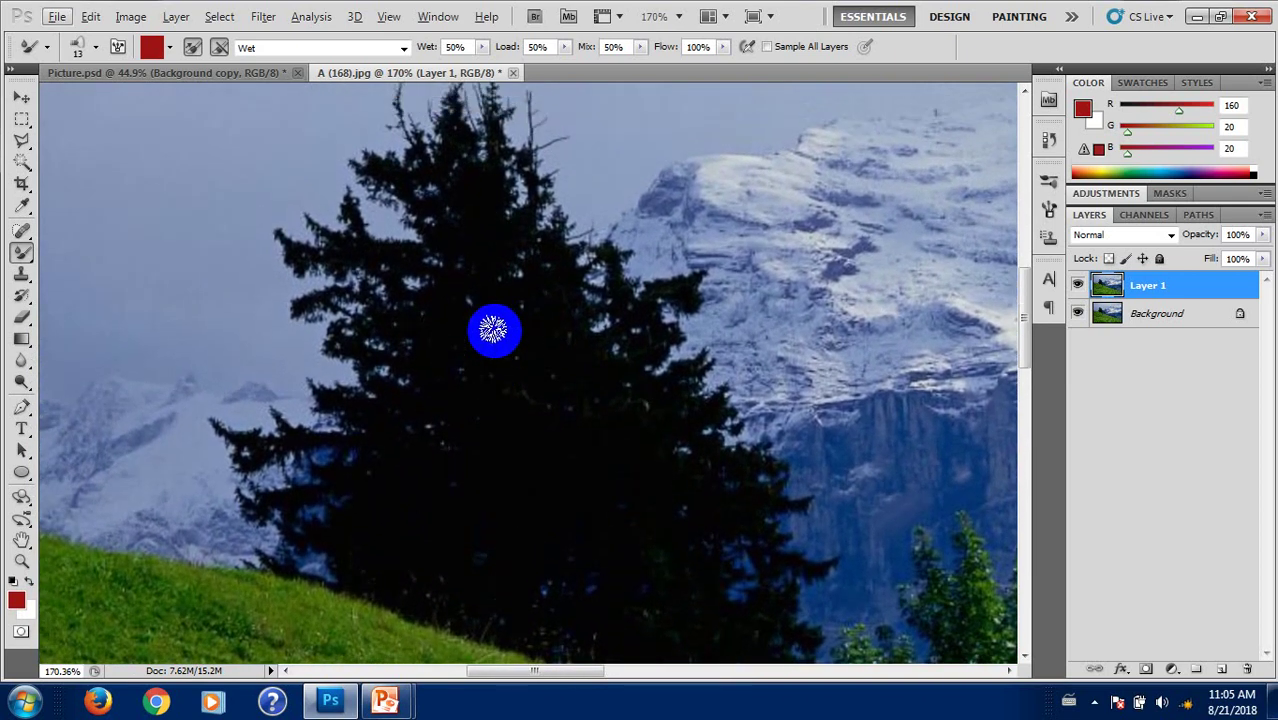
pyautogui.press('super')
pyautogui.click(493, 330)
pyautogui.scroll(2, 496, 335)
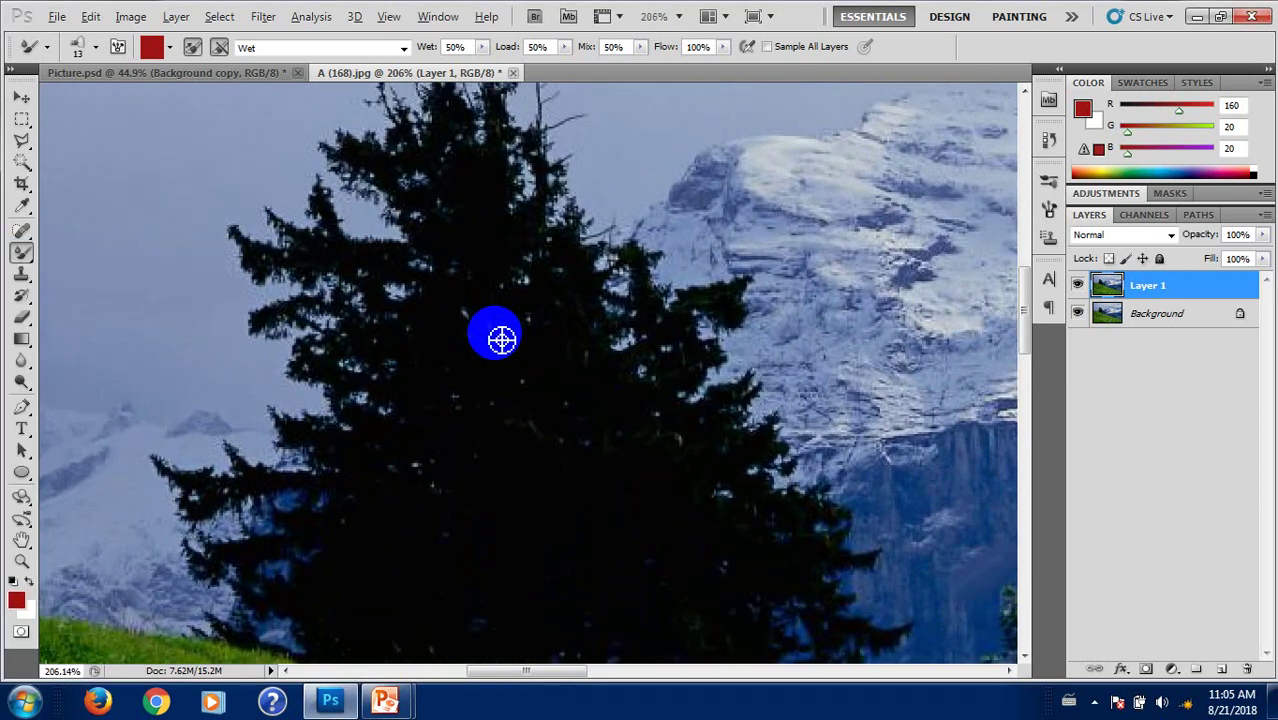
pyautogui.scroll(1, 496, 337)
pyautogui.moveTo(502, 337)
pyautogui.mouseDown()
pyautogui.moveTo(541, 279)
pyautogui.moveTo(525, 337)
pyautogui.mouseUp()
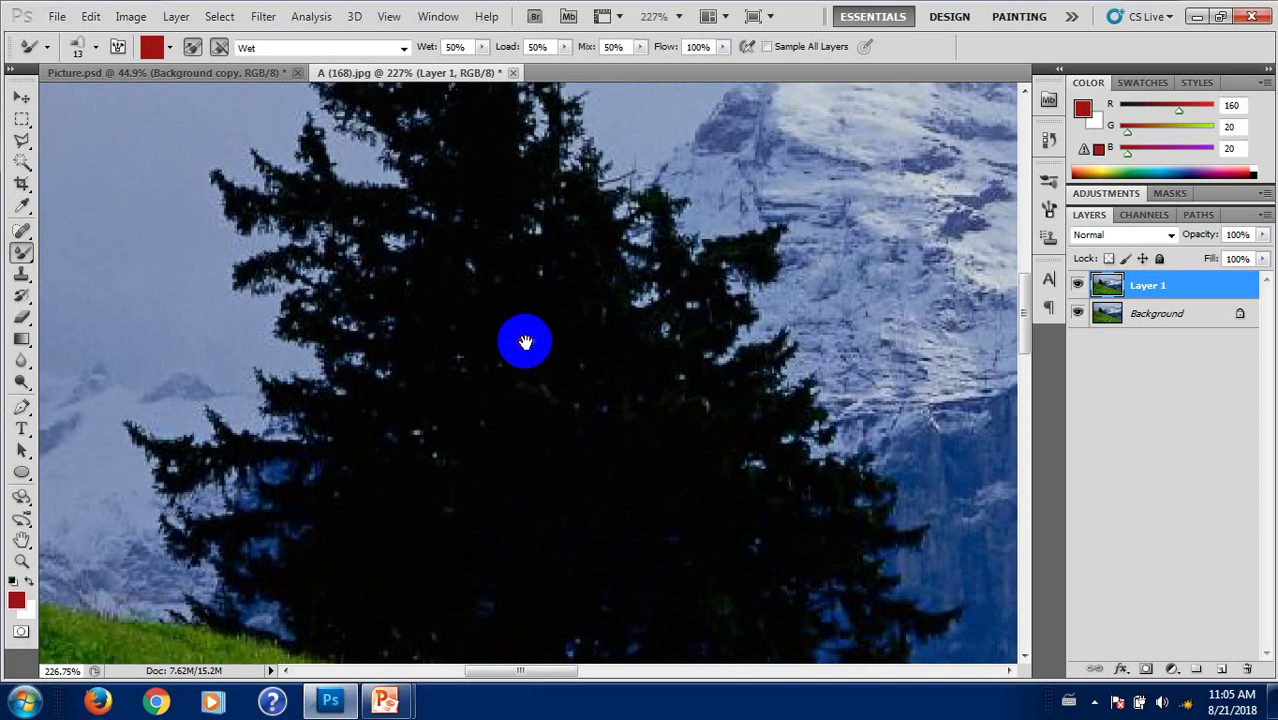
pyautogui.scroll(2, 491, 270)
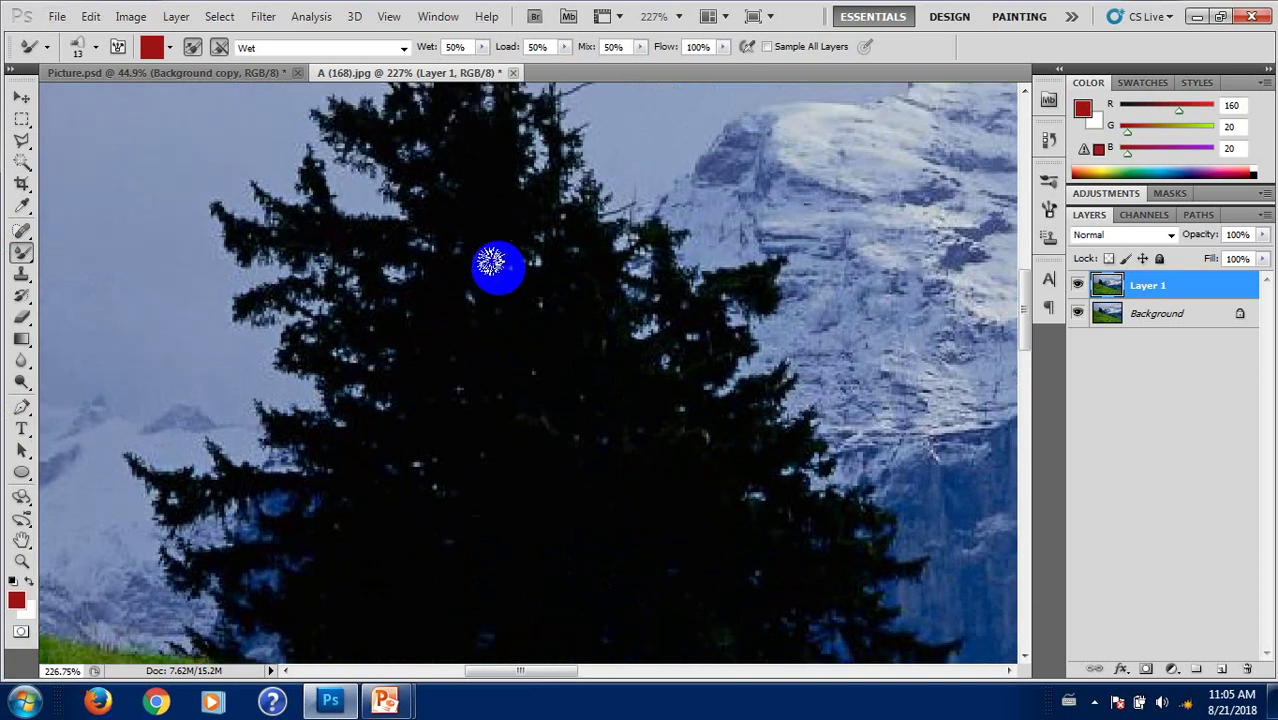
pyautogui.scroll(2, 491, 270)
pyautogui.scroll(1, 491, 270)
pyautogui.moveTo(565, 268); pyautogui.dragTo(602, 203)
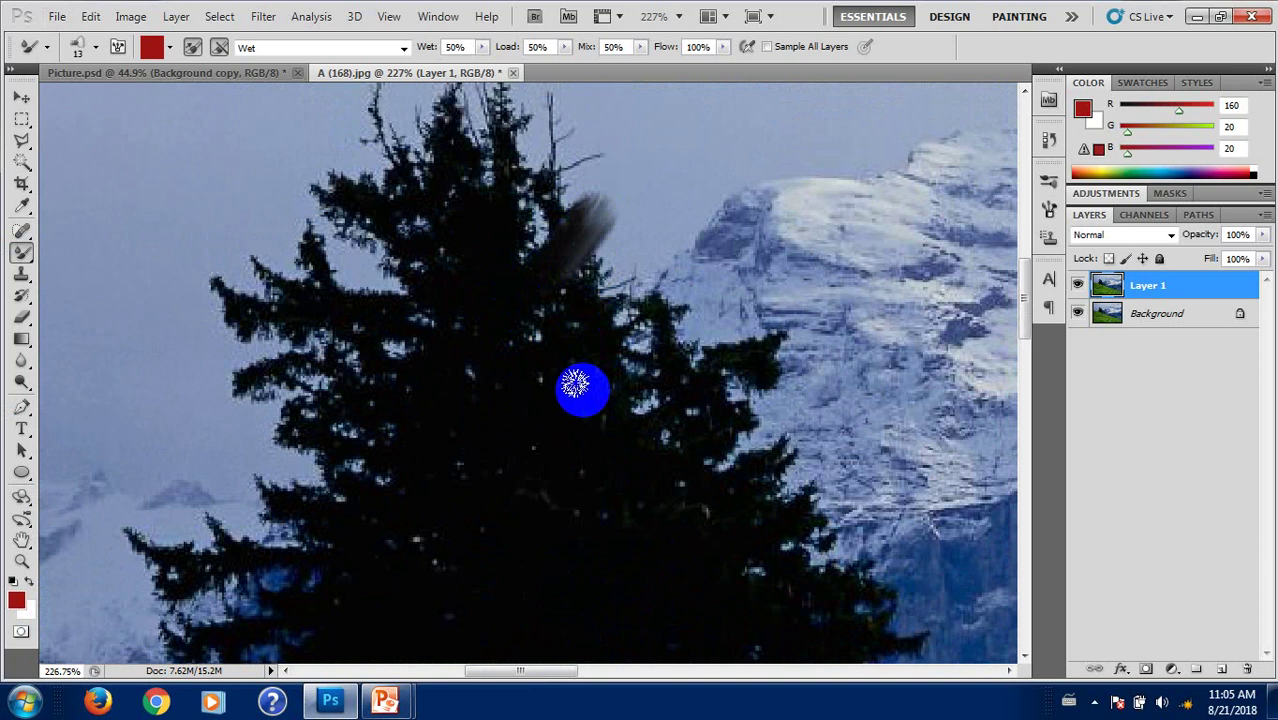
pyautogui.hotkey('ctrl', 'z')
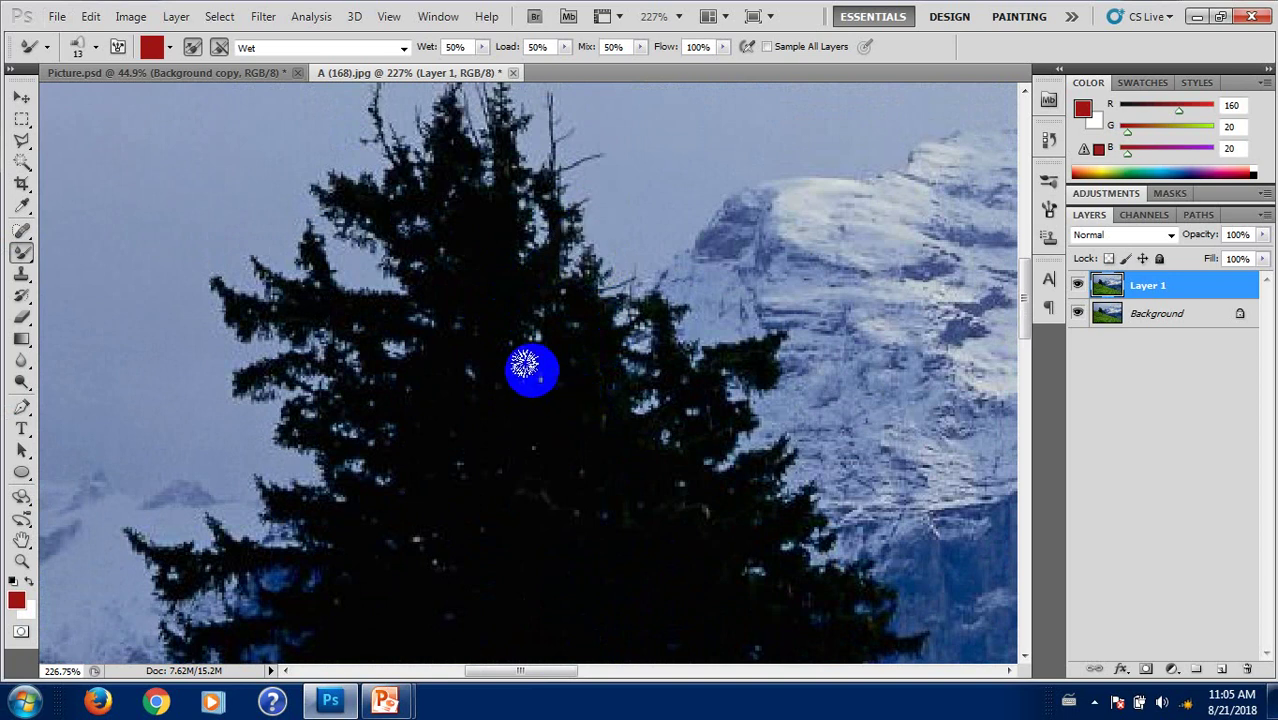
pyautogui.scroll(-3, 542, 437)
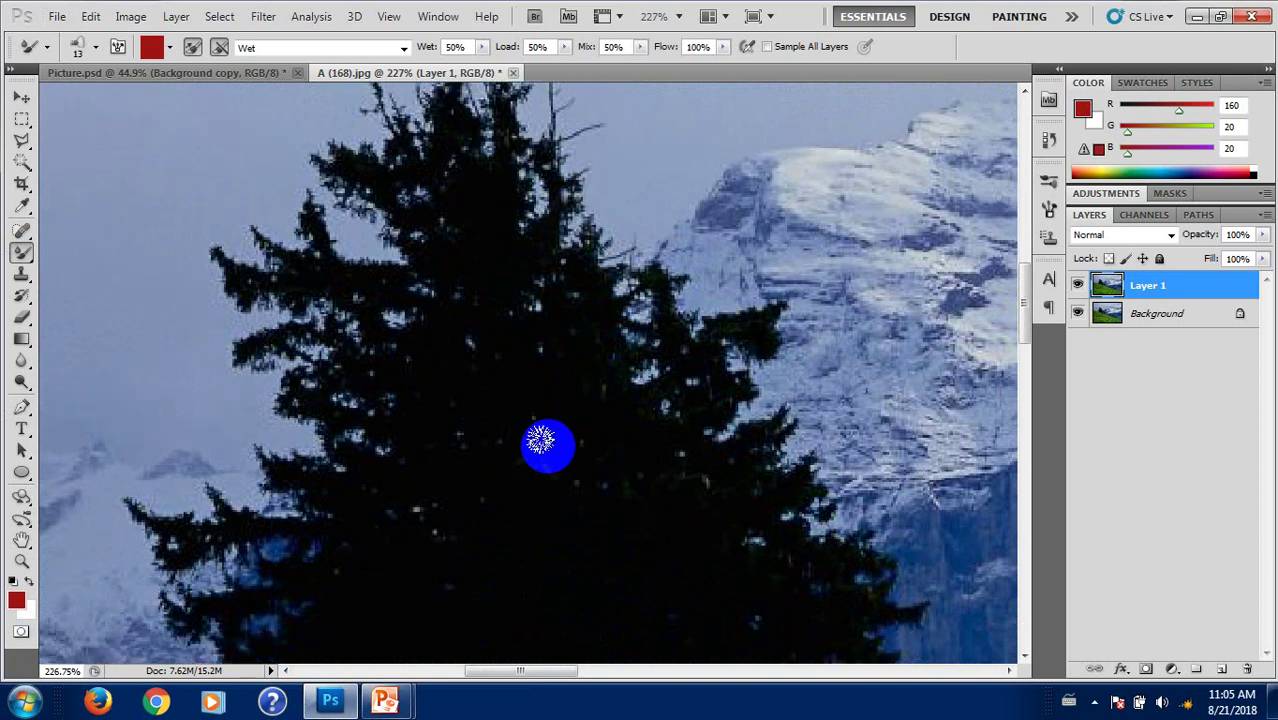
pyautogui.scroll(-2, 542, 437)
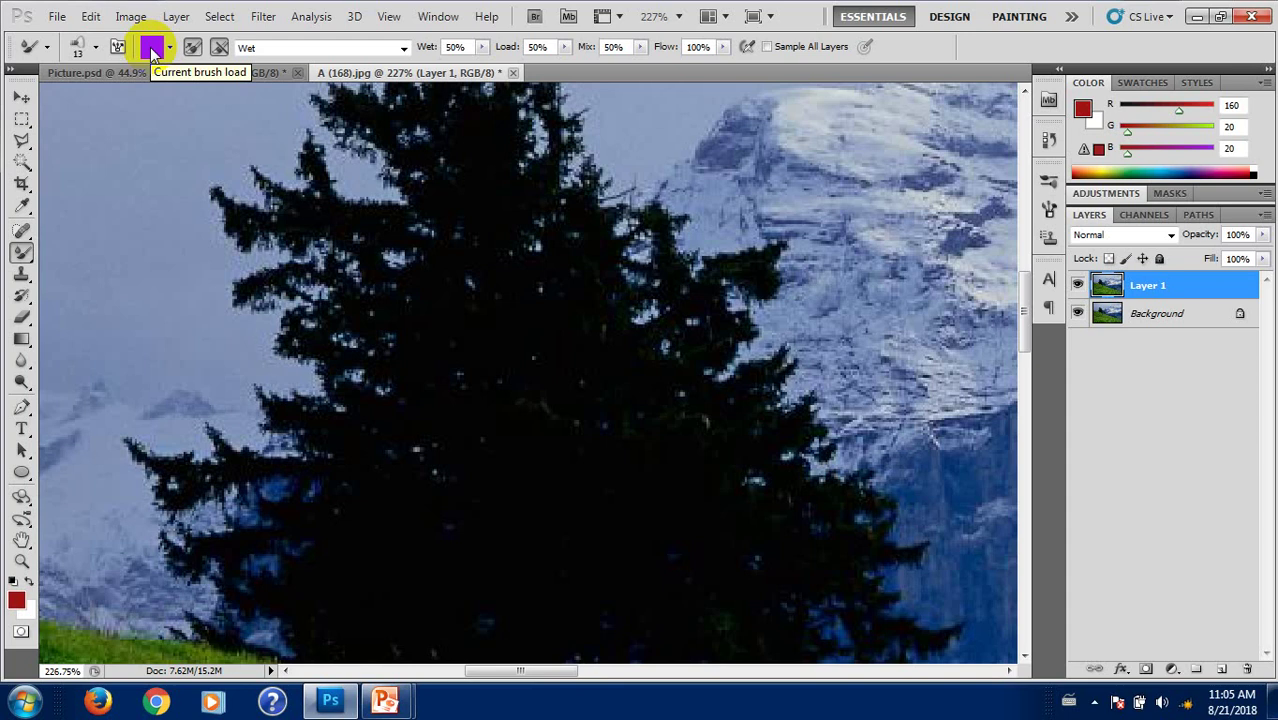
# Step: Set the foreground paint colour to a dark green in the Color Picker
pyautogui.moveTo(456, 314); pyautogui.dragTo(607, 352)
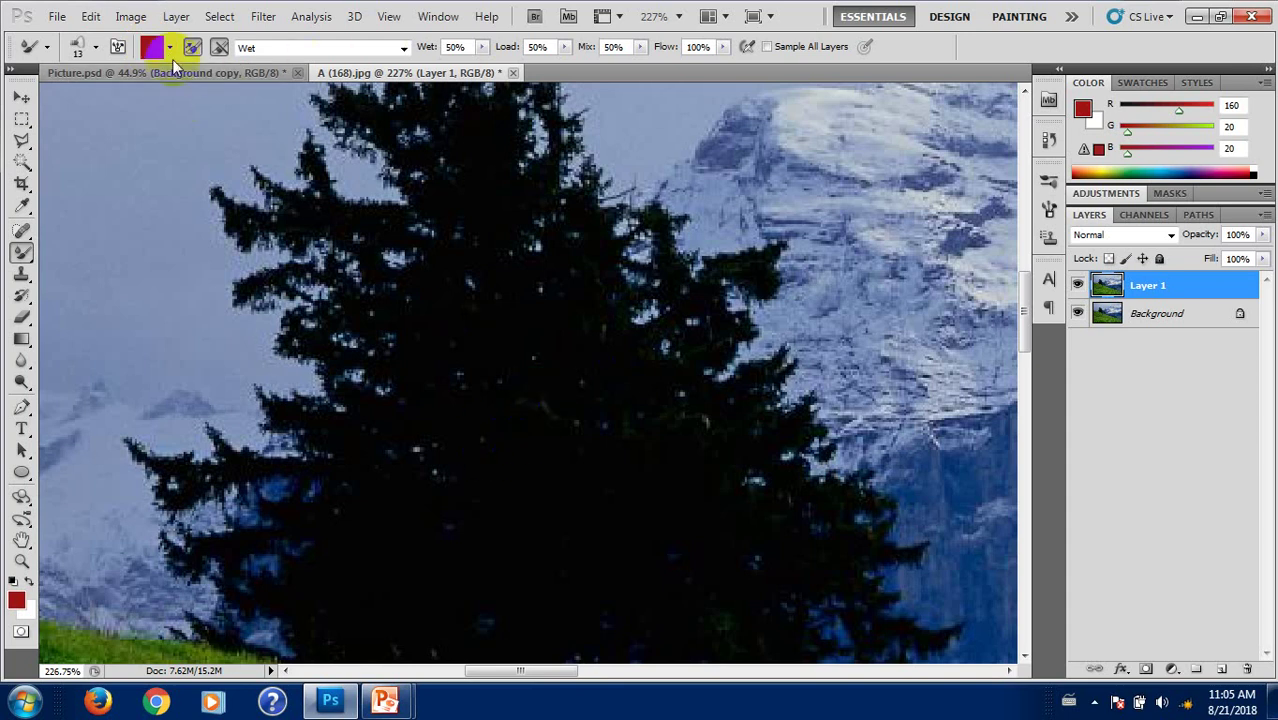
pyautogui.click(158, 47)
pyautogui.click(654, 286)
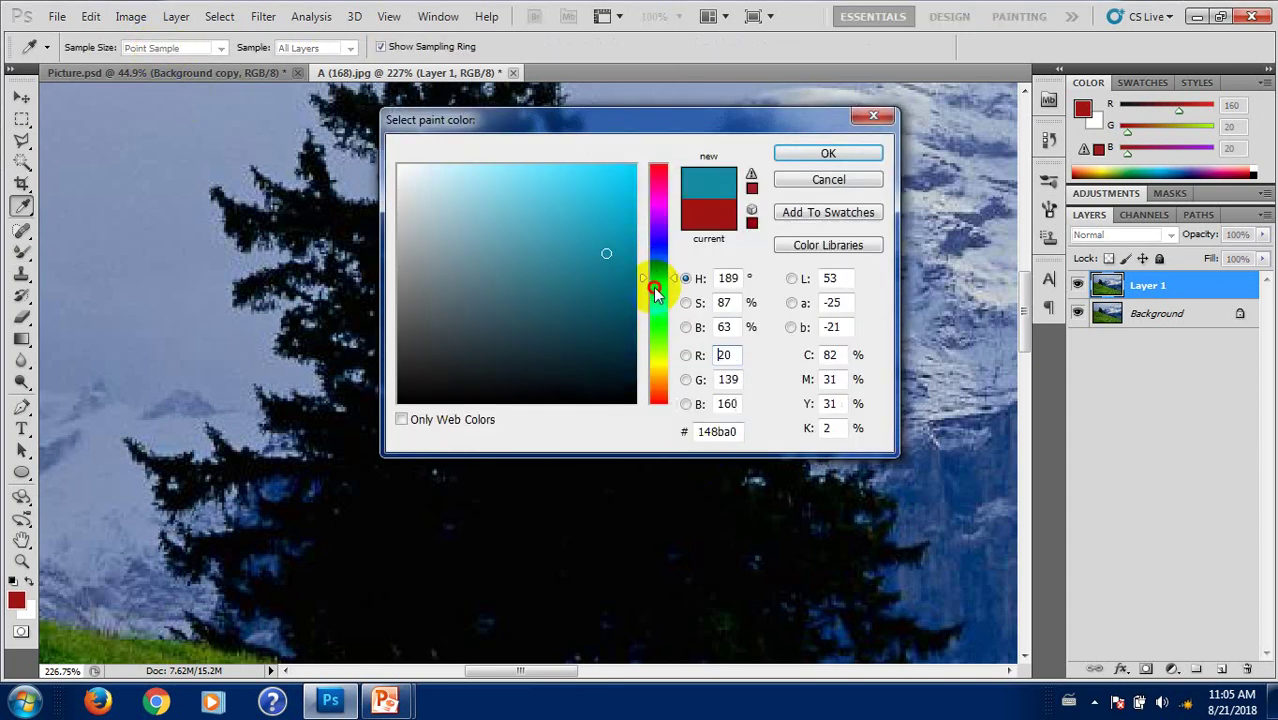
pyautogui.moveTo(654, 290); pyautogui.dragTo(676, 360)
pyautogui.moveTo(674, 328); pyautogui.dragTo(672, 322)
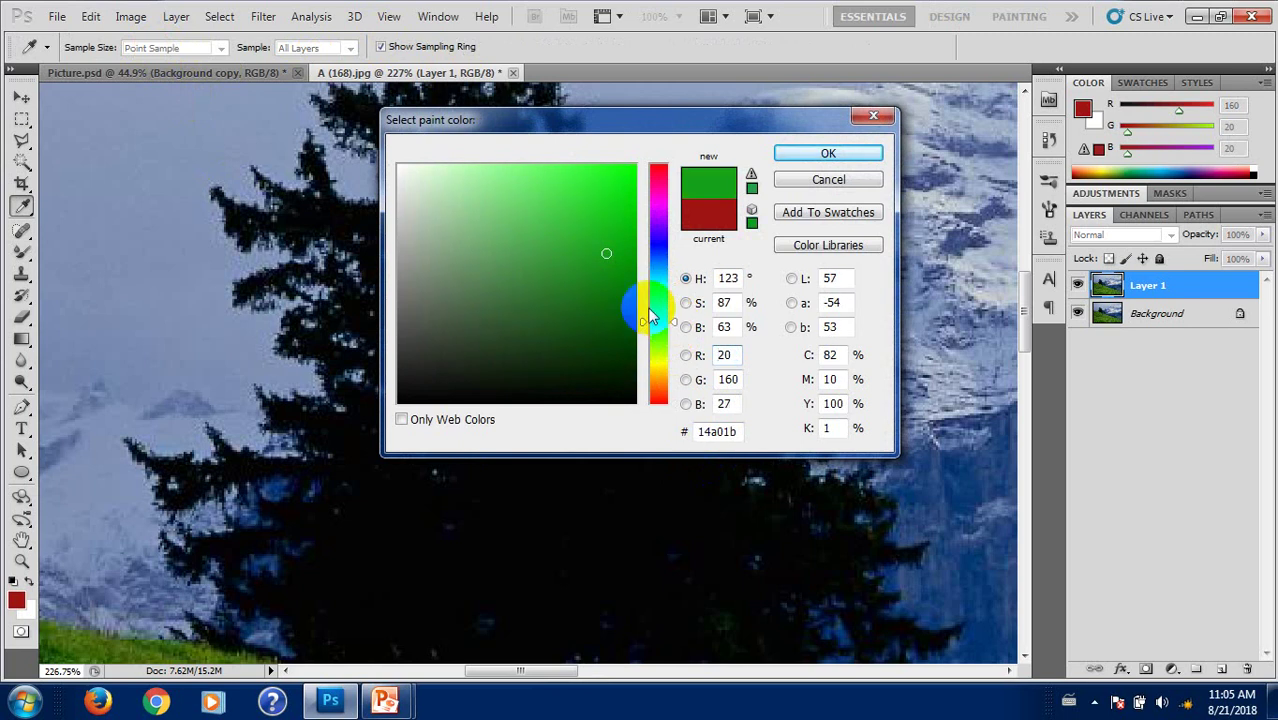
pyautogui.click(604, 322)
pyautogui.moveTo(588, 323)
pyautogui.mouseDown()
pyautogui.moveTo(576, 314)
pyautogui.moveTo(571, 332)
pyautogui.mouseUp()
pyautogui.click(826, 155)
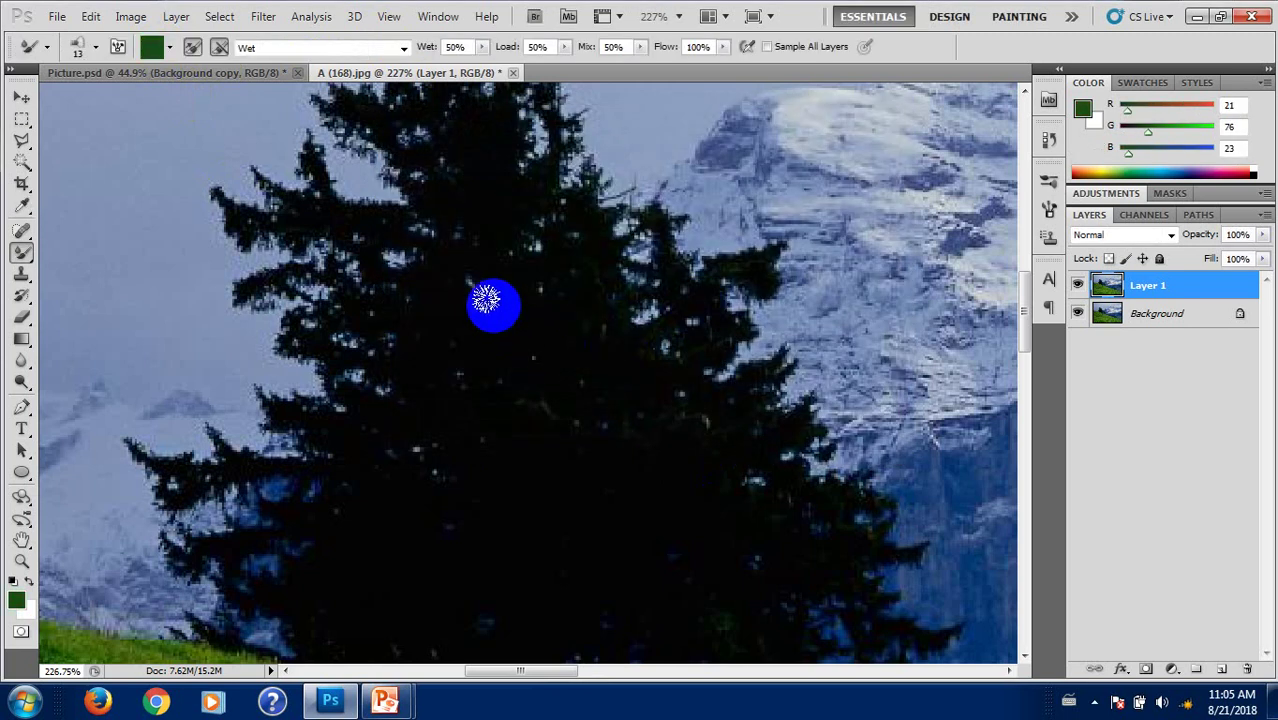
# Step: Smear dark green over the treetop, then with a smaller brush paint its stem and branches
pyautogui.scroll(2, 480, 276)
pyautogui.scroll(2, 495, 260)
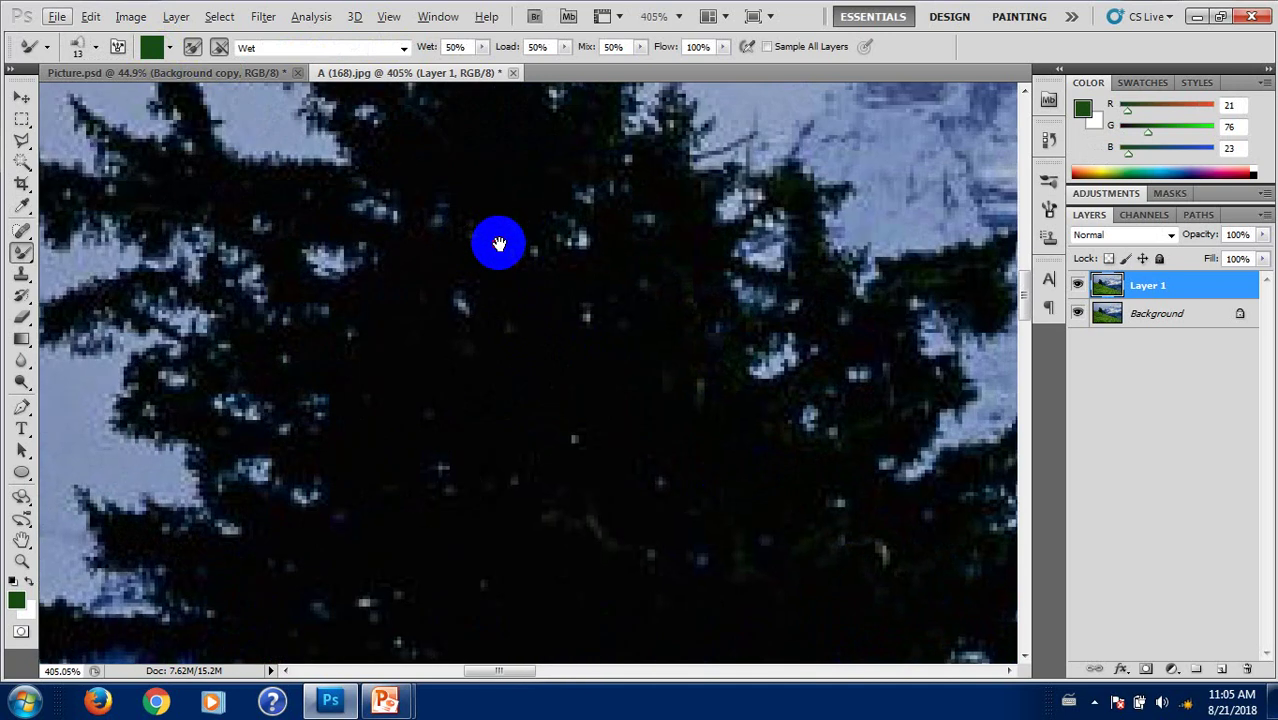
pyautogui.moveTo(499, 244)
pyautogui.mouseDown()
pyautogui.moveTo(545, 471)
pyautogui.moveTo(516, 343)
pyautogui.mouseUp()
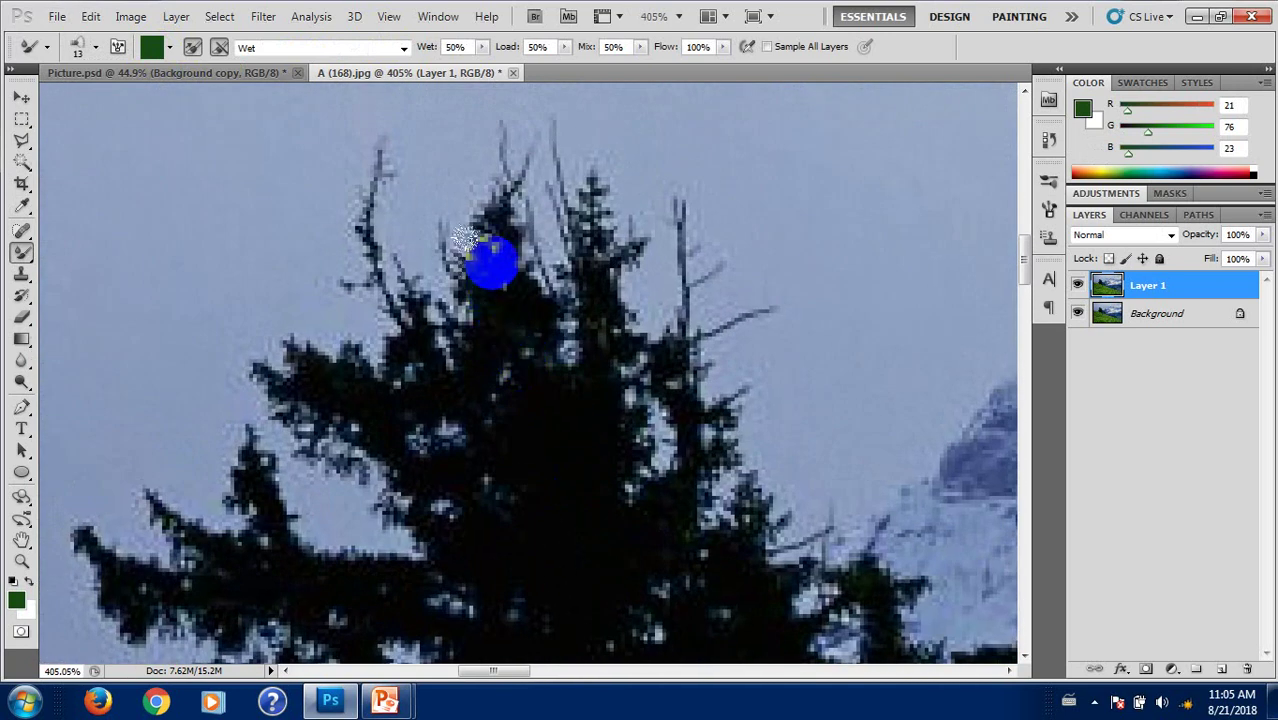
pyautogui.moveTo(491, 262)
pyautogui.mouseDown()
pyautogui.moveTo(499, 205)
pyautogui.moveTo(499, 271)
pyautogui.moveTo(504, 196)
pyautogui.moveTo(527, 396)
pyautogui.mouseUp()
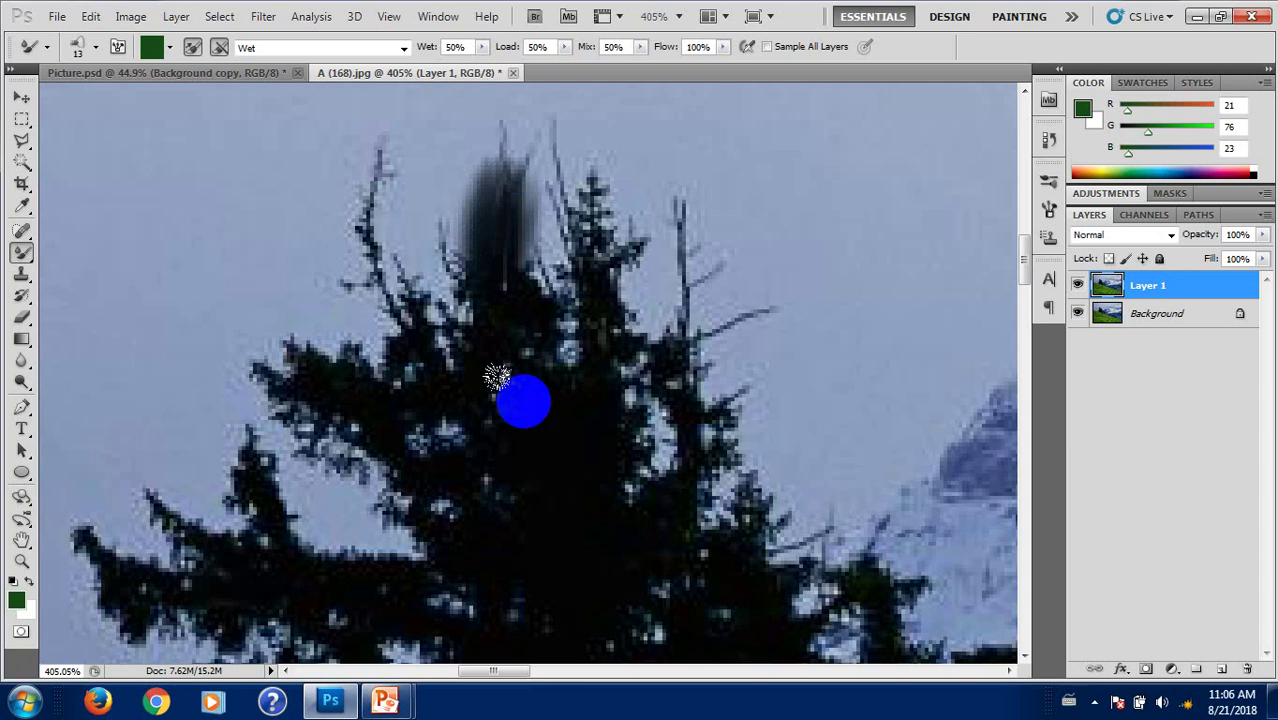
pyautogui.press('[')
pyautogui.press('[')
pyautogui.press('[')
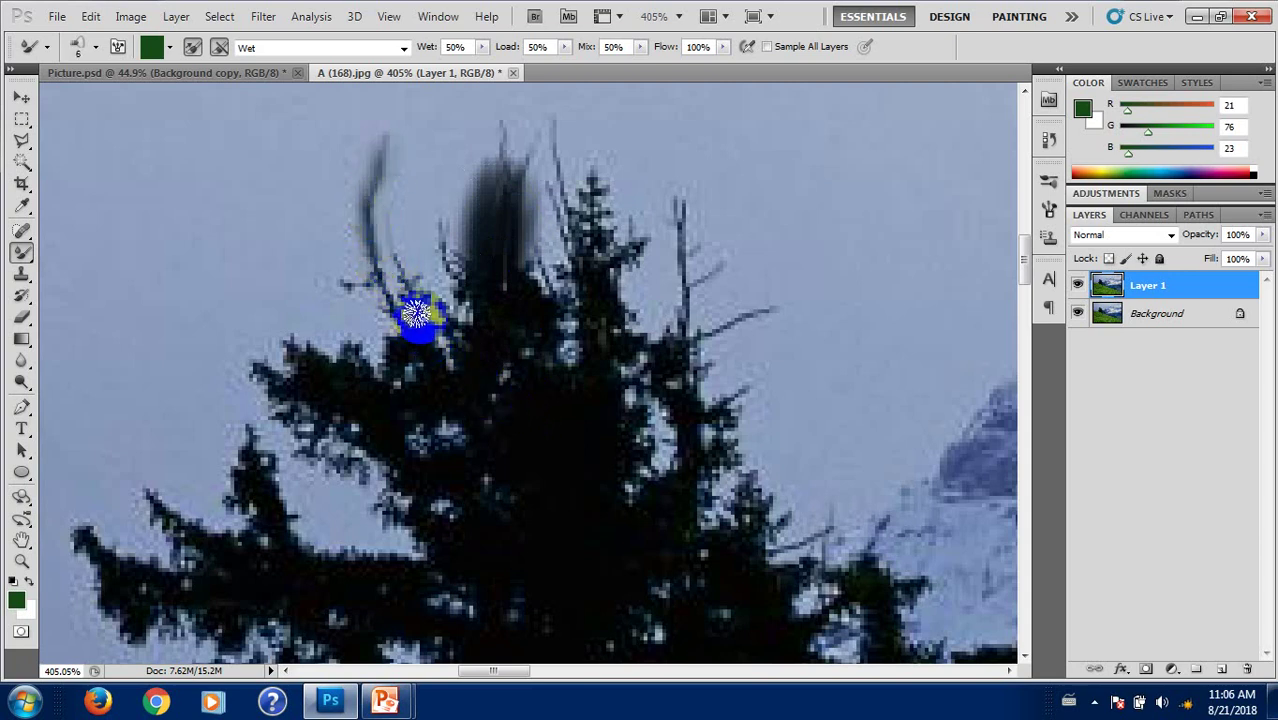
pyautogui.moveTo(416, 314)
pyautogui.mouseDown()
pyautogui.moveTo(419, 334)
pyautogui.moveTo(399, 294)
pyautogui.moveTo(417, 354)
pyautogui.moveTo(359, 378)
pyautogui.moveTo(262, 371)
pyautogui.moveTo(354, 434)
pyautogui.moveTo(434, 405)
pyautogui.moveTo(502, 360)
pyautogui.moveTo(585, 213)
pyautogui.moveTo(628, 225)
pyautogui.moveTo(587, 290)
pyautogui.moveTo(571, 377)
pyautogui.mouseUp()
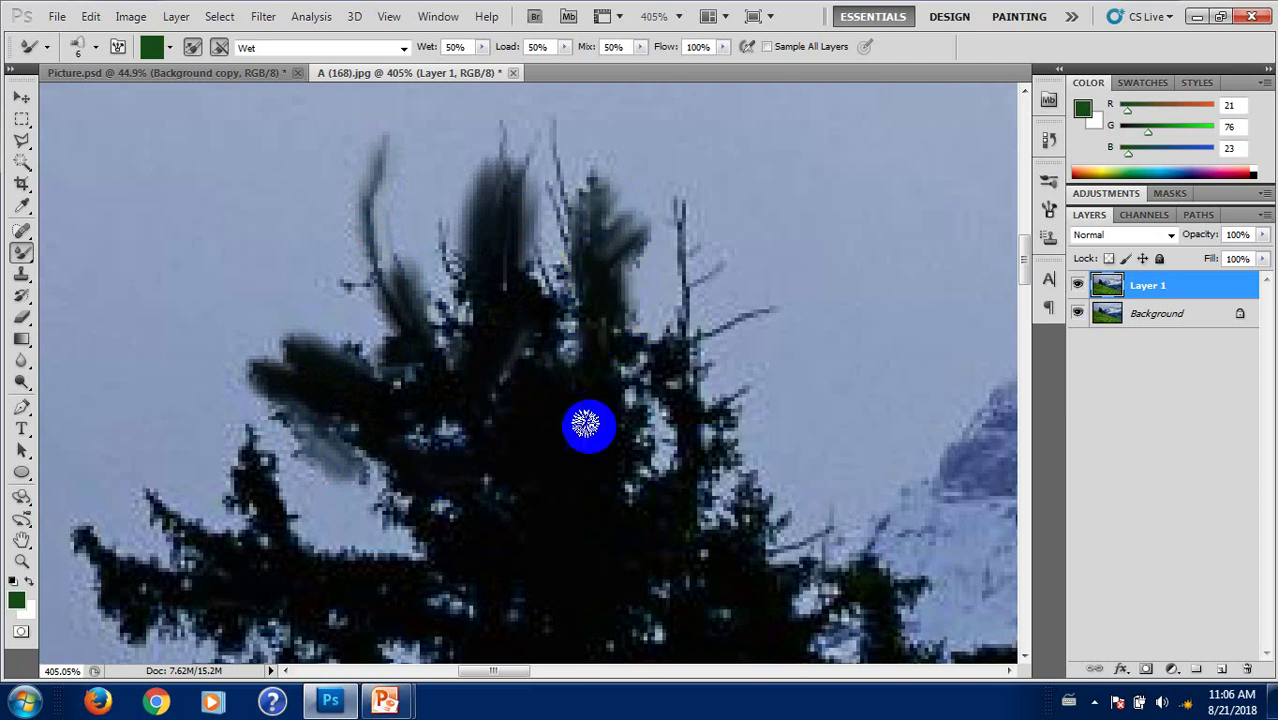
pyautogui.scroll(-2, 666, 338)
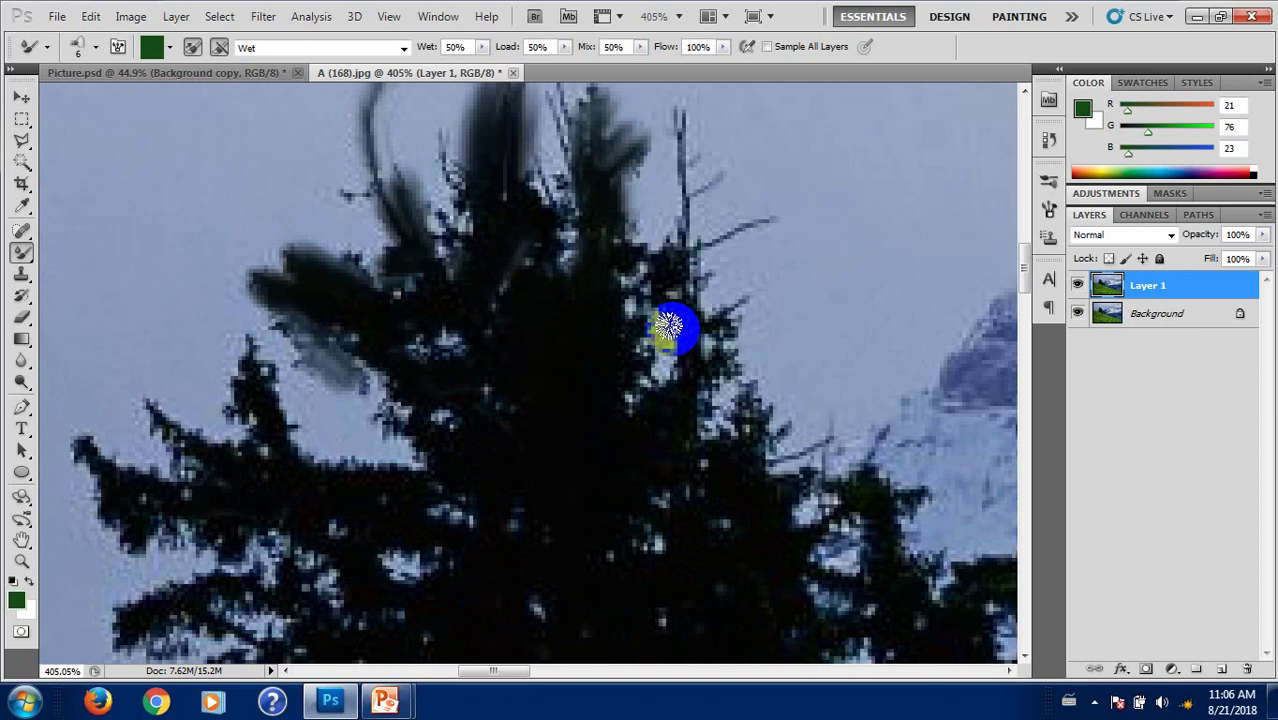
pyautogui.moveTo(668, 326)
pyautogui.mouseDown()
pyautogui.moveTo(663, 251)
pyautogui.moveTo(684, 232)
pyautogui.mouseUp()
pyautogui.moveTo(681, 158); pyautogui.dragTo(682, 158)
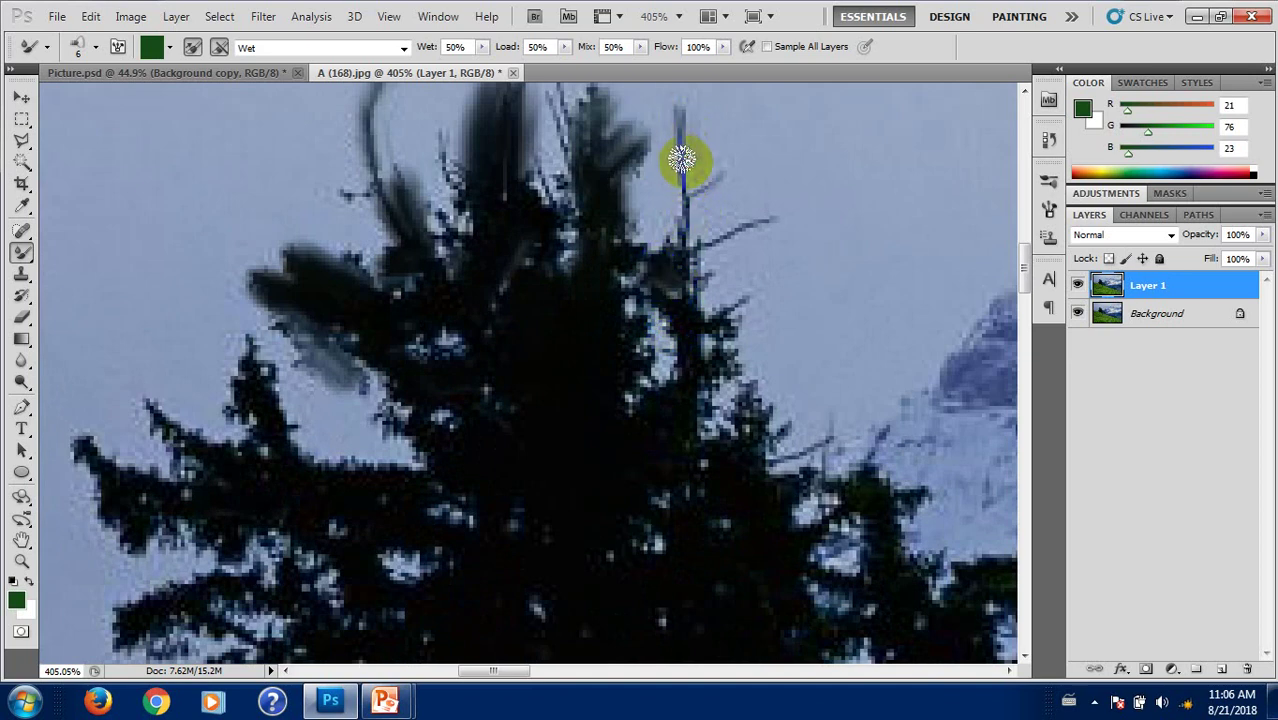
pyautogui.moveTo(713, 233); pyautogui.dragTo(693, 271)
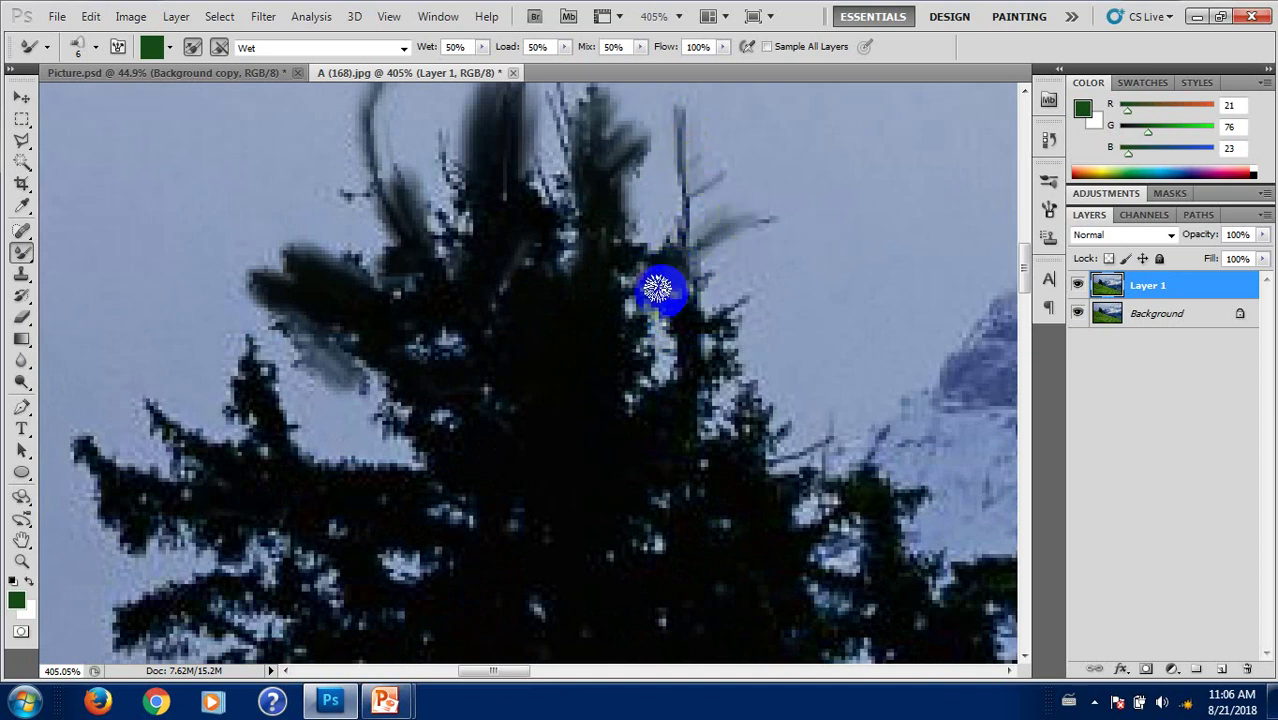
# Step: Smooth the dark foliage near the top centre and paint along the left branch
pyautogui.scroll(-2, 640, 310)
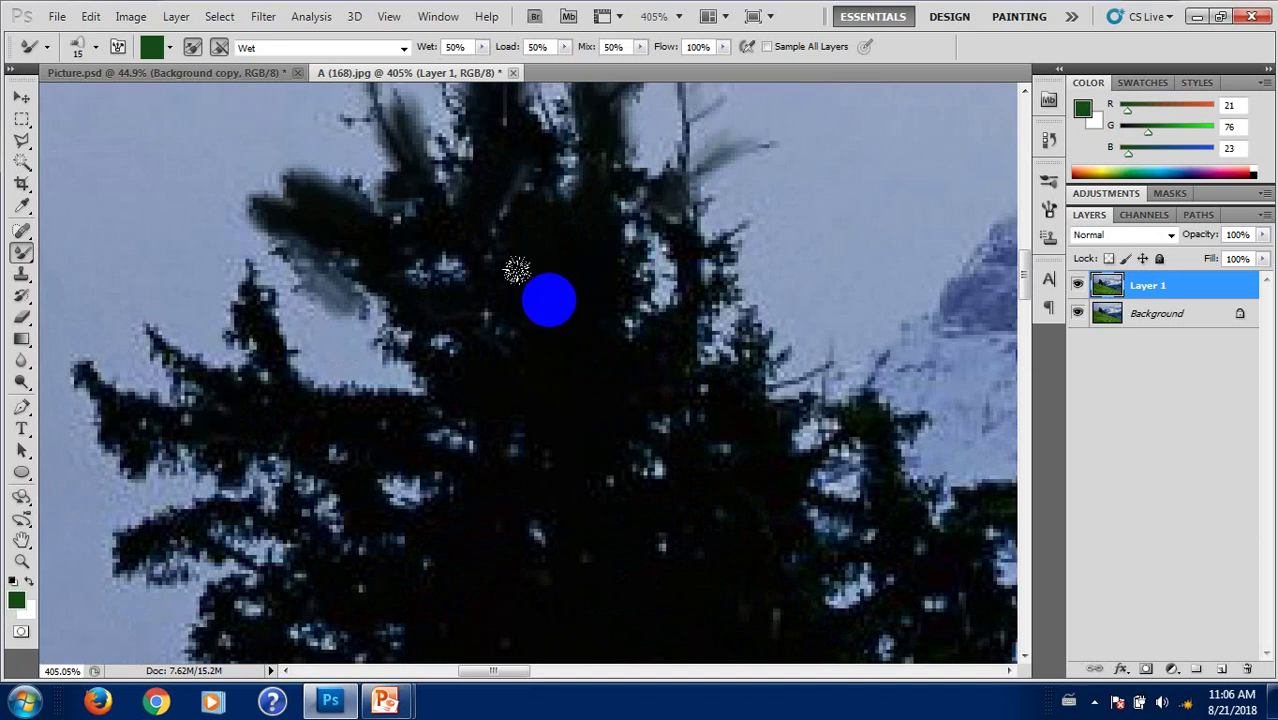
pyautogui.scroll(-2, 500, 285)
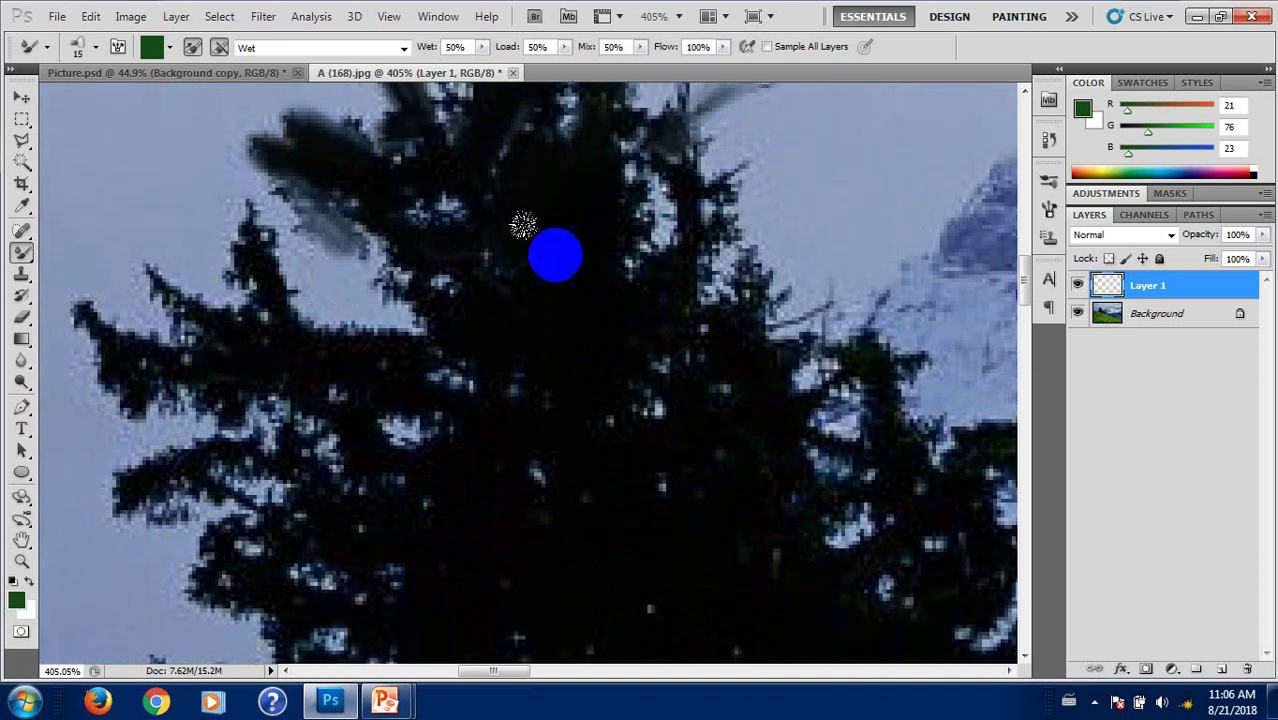
pyautogui.moveTo(522, 225)
pyautogui.mouseDown()
pyautogui.moveTo(536, 205)
pyautogui.moveTo(462, 251)
pyautogui.moveTo(582, 271)
pyautogui.moveTo(631, 261)
pyautogui.mouseUp()
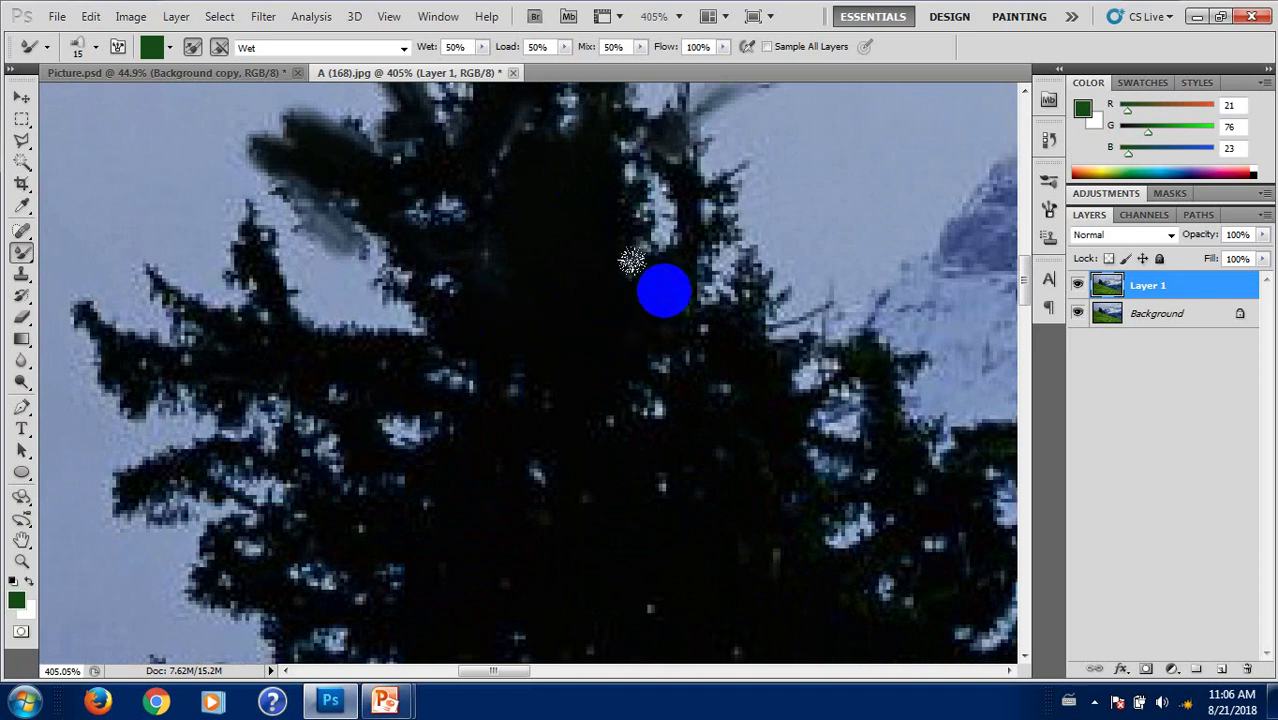
pyautogui.scroll(-3, 545, 319)
pyautogui.moveTo(385, 313)
pyautogui.mouseDown()
pyautogui.moveTo(162, 279)
pyautogui.moveTo(229, 208)
pyautogui.moveTo(226, 178)
pyautogui.moveTo(251, 163)
pyautogui.moveTo(220, 249)
pyautogui.moveTo(163, 214)
pyautogui.moveTo(155, 270)
pyautogui.moveTo(87, 243)
pyautogui.moveTo(111, 291)
pyautogui.moveTo(224, 305)
pyautogui.mouseUp()
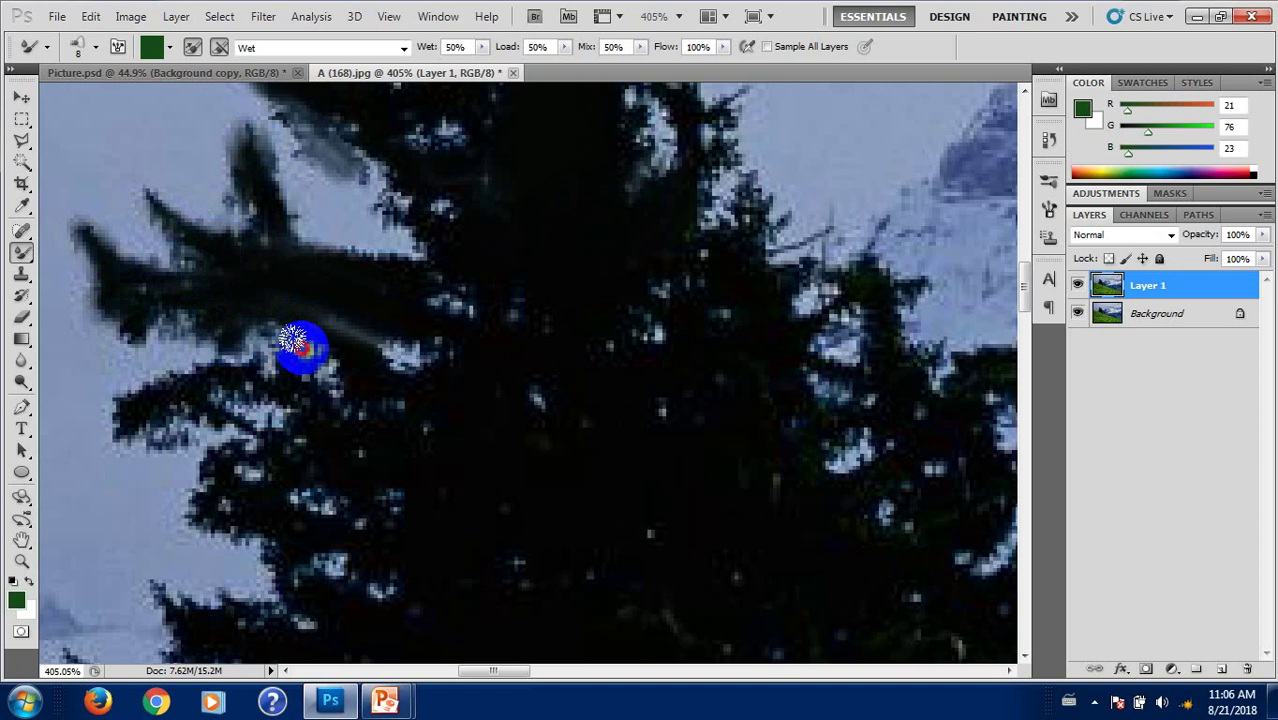
pyautogui.moveTo(310, 352); pyautogui.dragTo(355, 365)
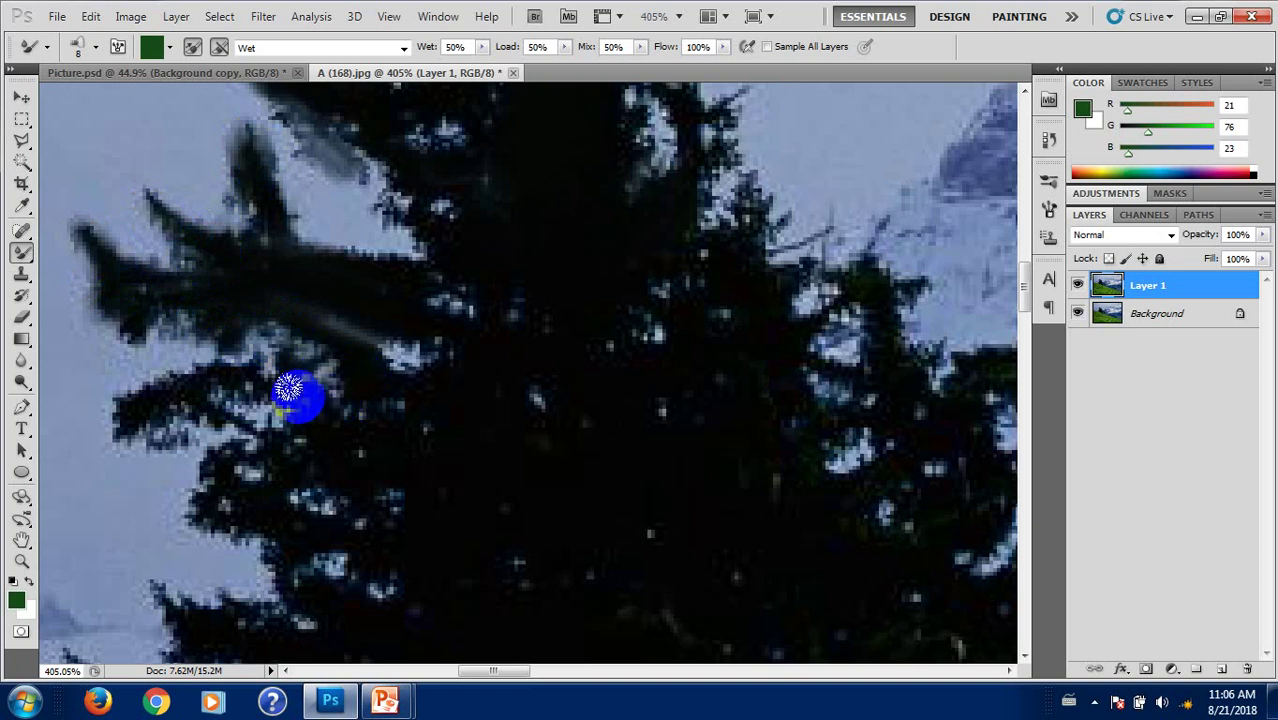
# Step: Check the brush settings, reduce the mixer brush to 7 px, and dab the tree's left edge
pyautogui.click(96, 48)
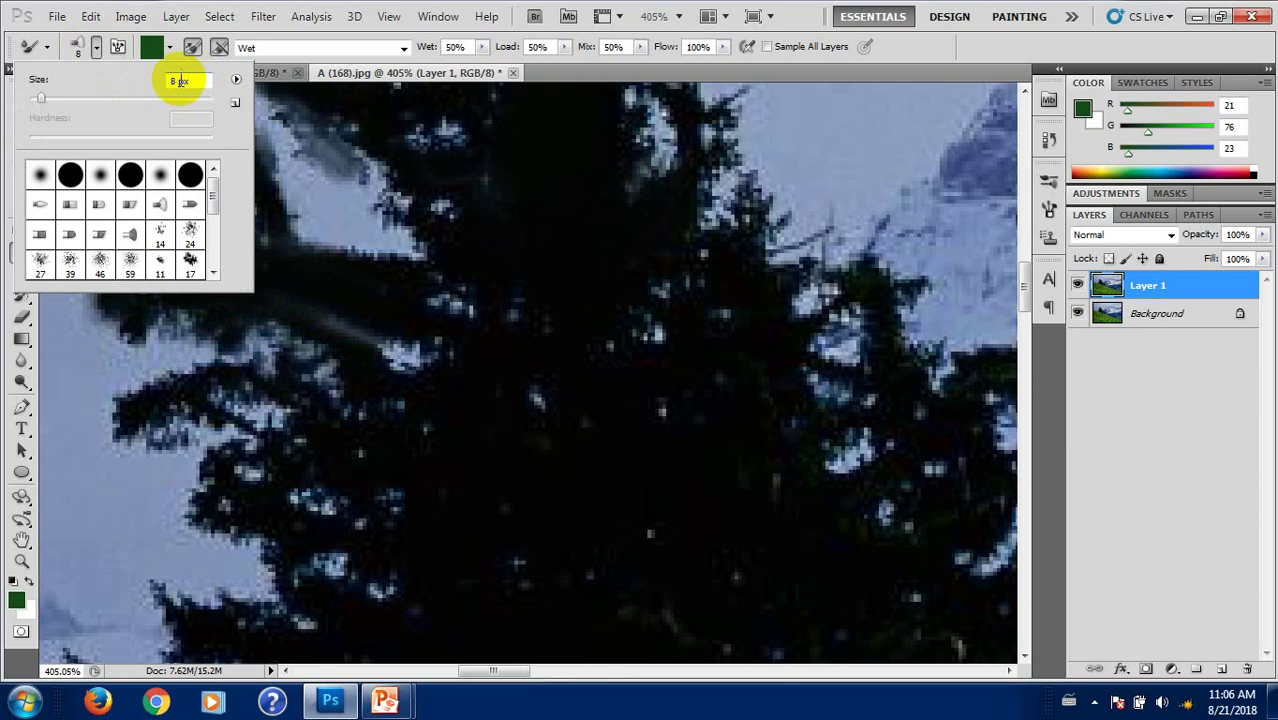
pyautogui.click(117, 47)
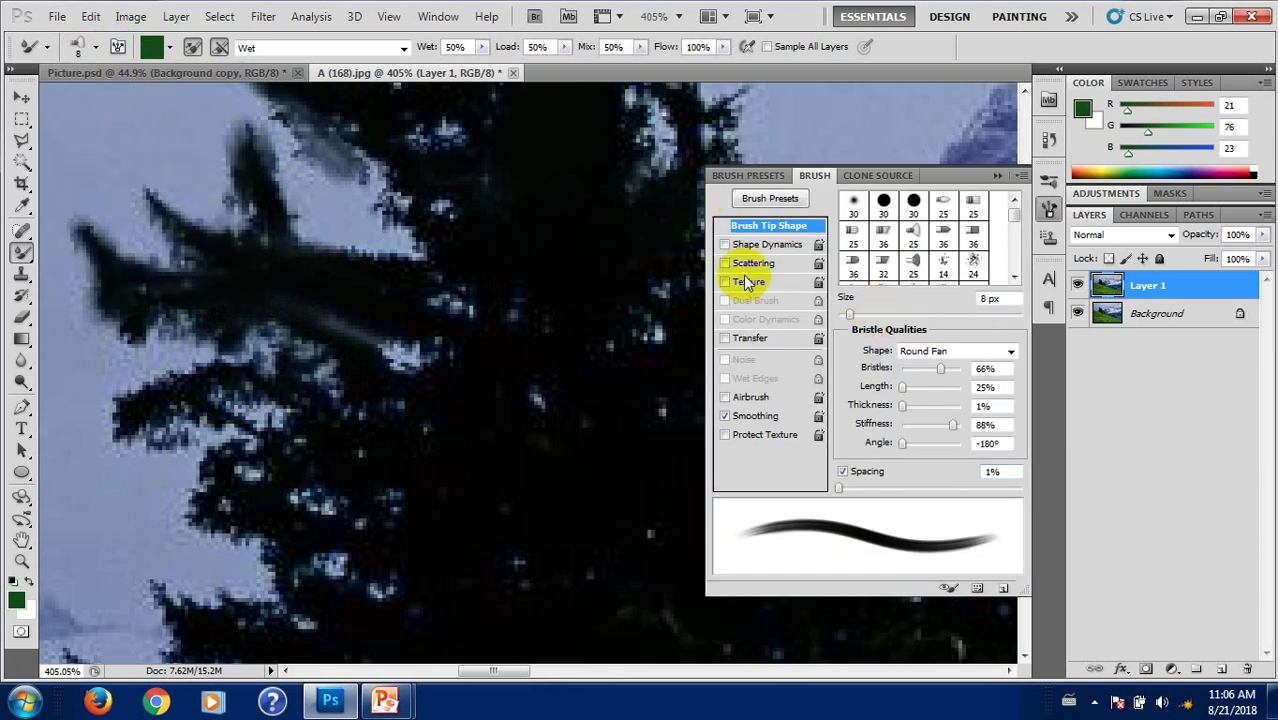
pyautogui.click(993, 168)
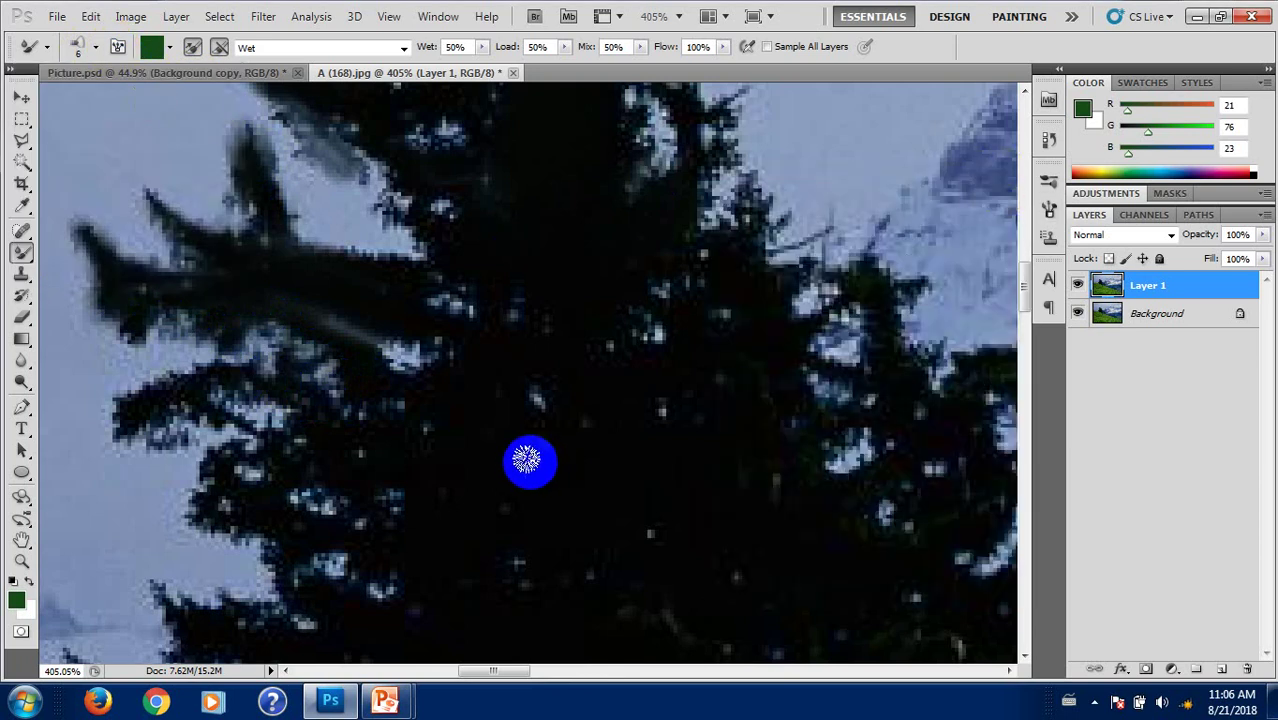
pyautogui.click(167, 391)
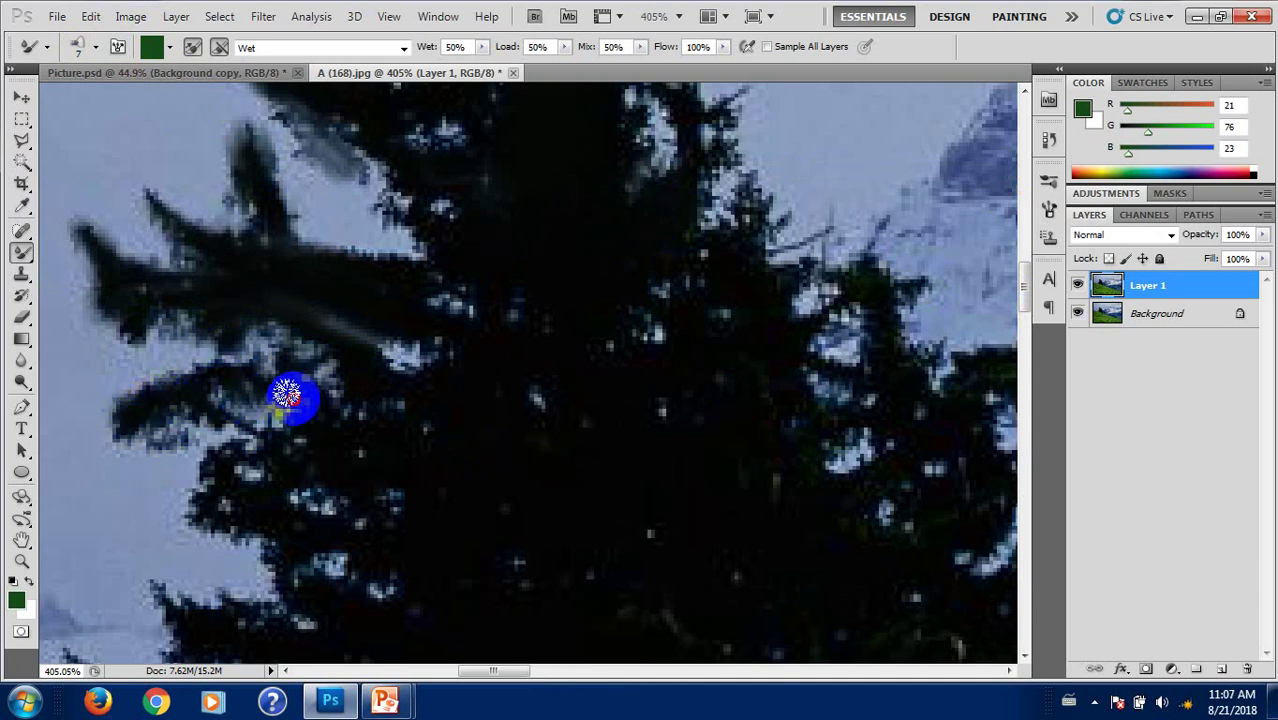
# Step: Smear the tree's left edge and dark branch tones out into the sky
pyautogui.scroll(-2, 294, 394)
pyautogui.scroll(-2, 308, 386)
pyautogui.moveTo(251, 318)
pyautogui.mouseDown()
pyautogui.moveTo(208, 297)
pyautogui.moveTo(165, 345)
pyautogui.moveTo(214, 362)
pyautogui.mouseUp()
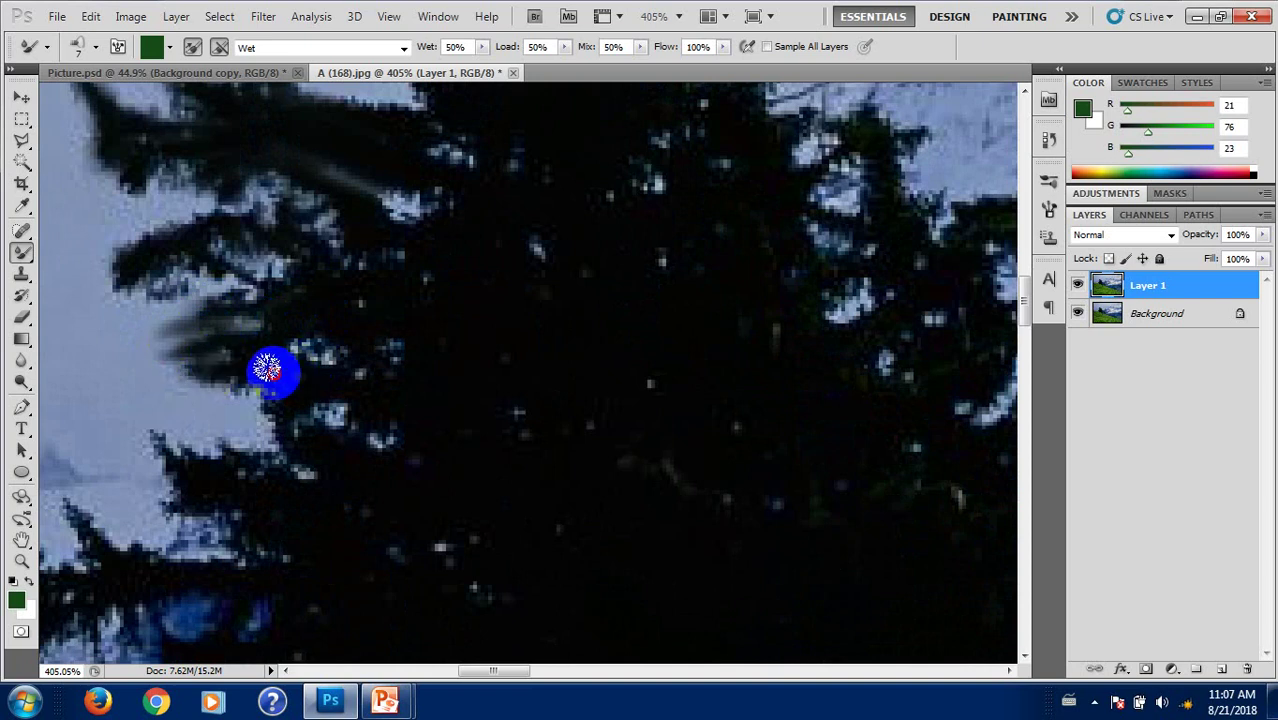
pyautogui.scroll(-3, 310, 410)
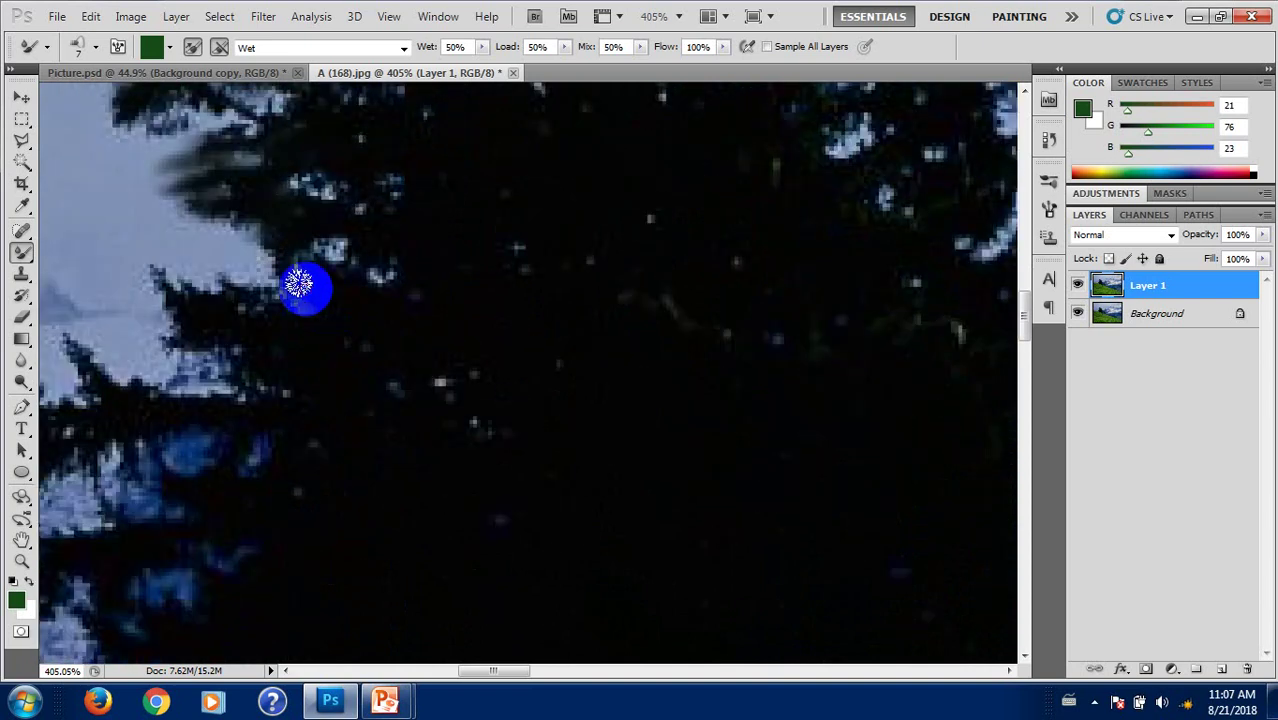
pyautogui.moveTo(265, 257)
pyautogui.mouseDown()
pyautogui.moveTo(197, 285)
pyautogui.moveTo(240, 285)
pyautogui.moveTo(194, 328)
pyautogui.moveTo(165, 291)
pyautogui.moveTo(245, 314)
pyautogui.moveTo(385, 320)
pyautogui.moveTo(427, 281)
pyautogui.moveTo(297, 334)
pyautogui.moveTo(248, 303)
pyautogui.mouseUp()
pyautogui.hscroll(-2, 428, 322)
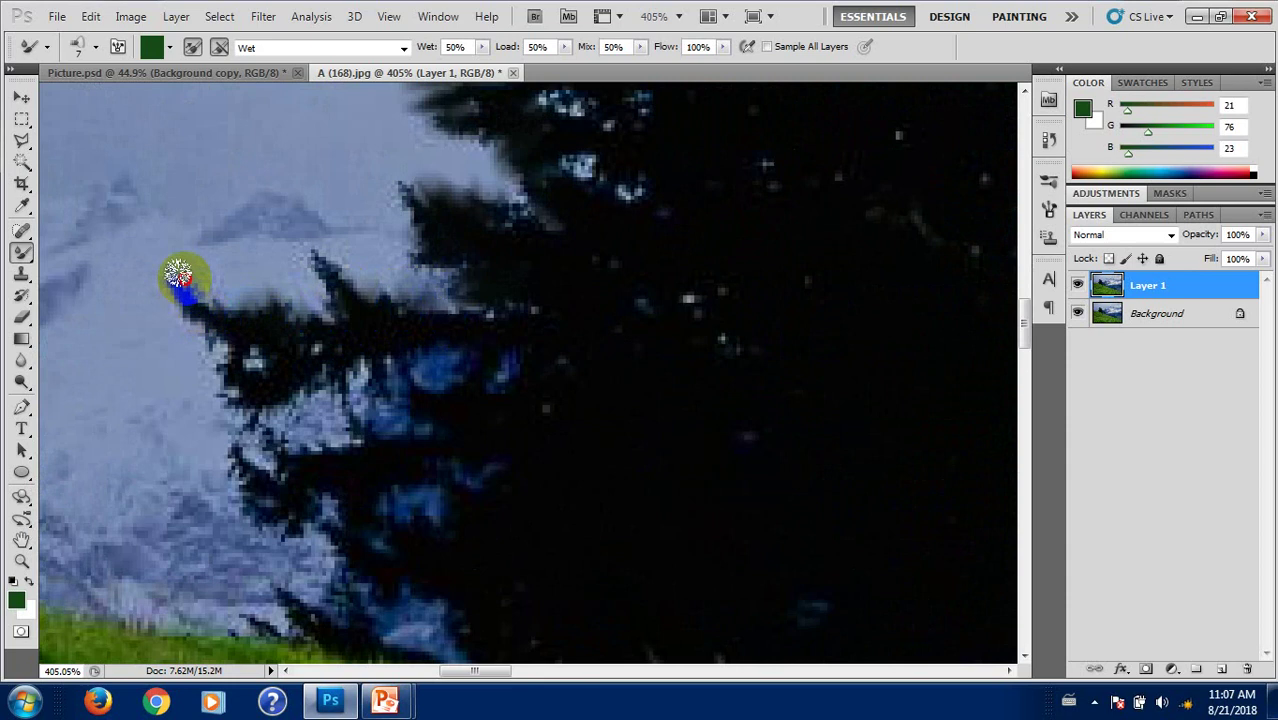
pyautogui.moveTo(178, 275)
pyautogui.mouseDown()
pyautogui.moveTo(245, 362)
pyautogui.moveTo(277, 374)
pyautogui.moveTo(451, 340)
pyautogui.moveTo(516, 351)
pyautogui.moveTo(453, 293)
pyautogui.mouseUp()
# Step: Smear dark tones down the lower branches to just above the grass
pyautogui.click(413, 285)
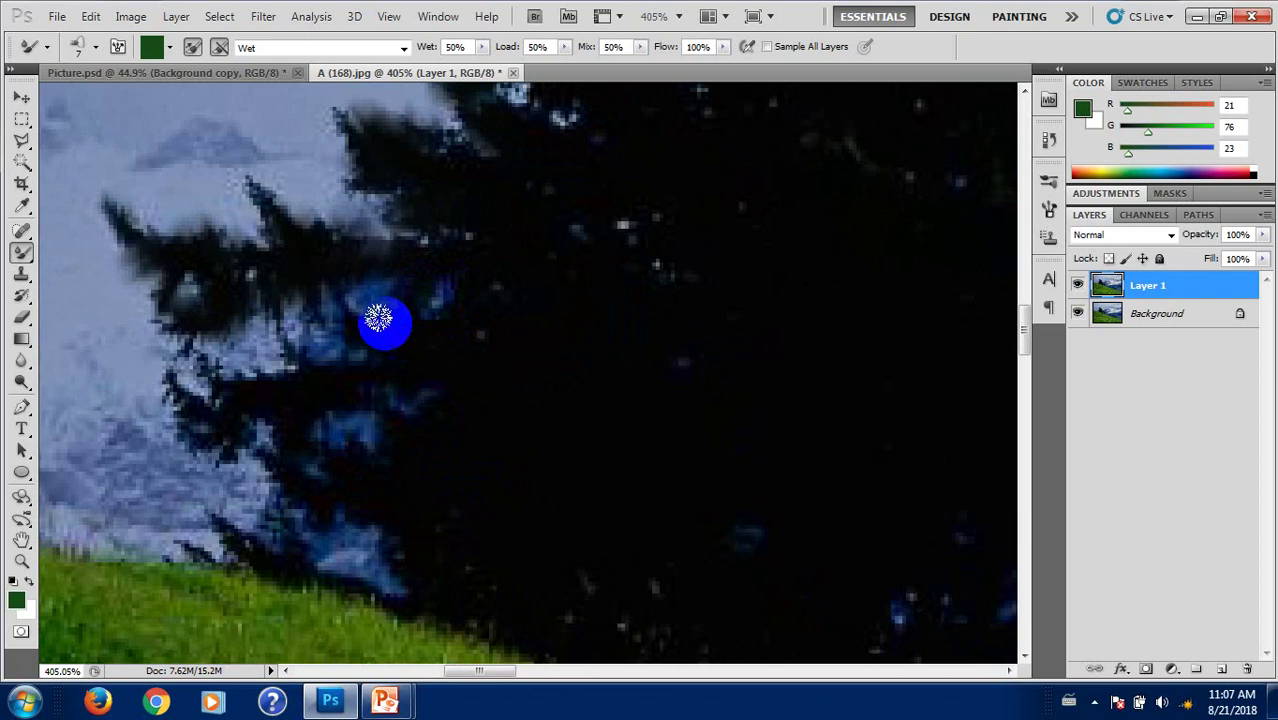
pyautogui.moveTo(334, 313)
pyautogui.mouseDown()
pyautogui.moveTo(317, 379)
pyautogui.moveTo(200, 387)
pyautogui.moveTo(220, 429)
pyautogui.moveTo(274, 400)
pyautogui.mouseUp()
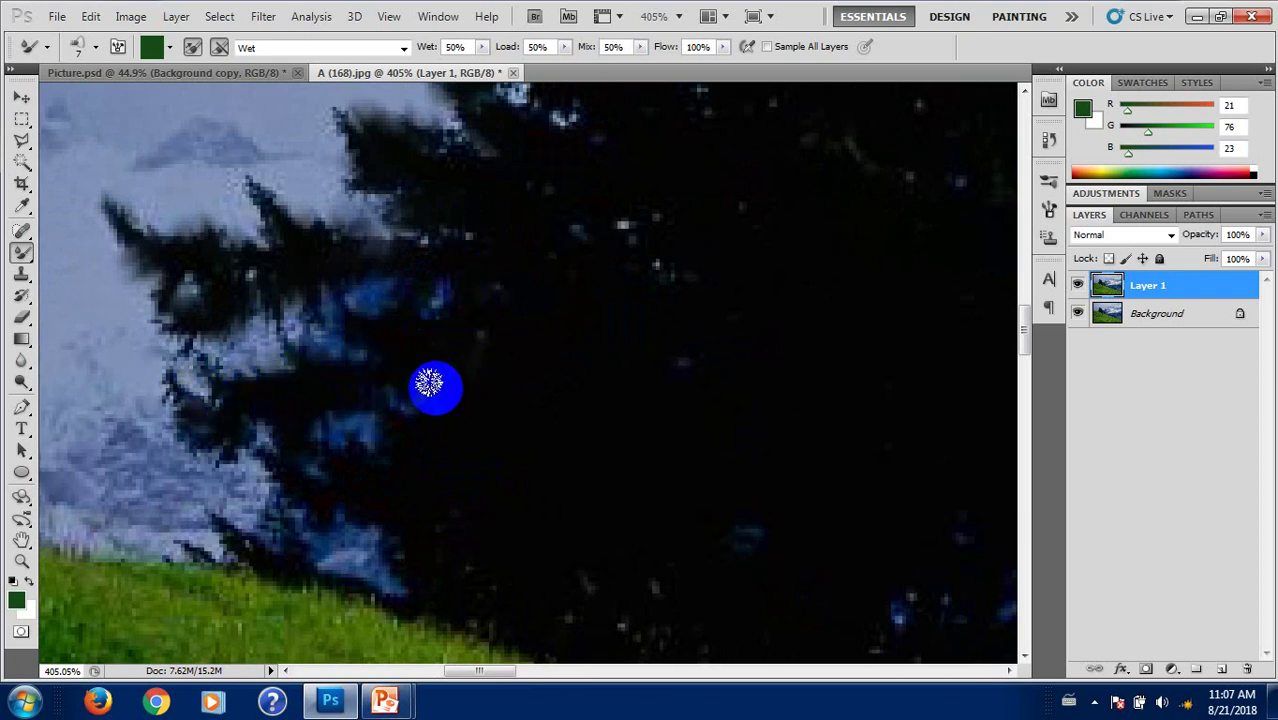
pyautogui.scroll(-2, 430, 378)
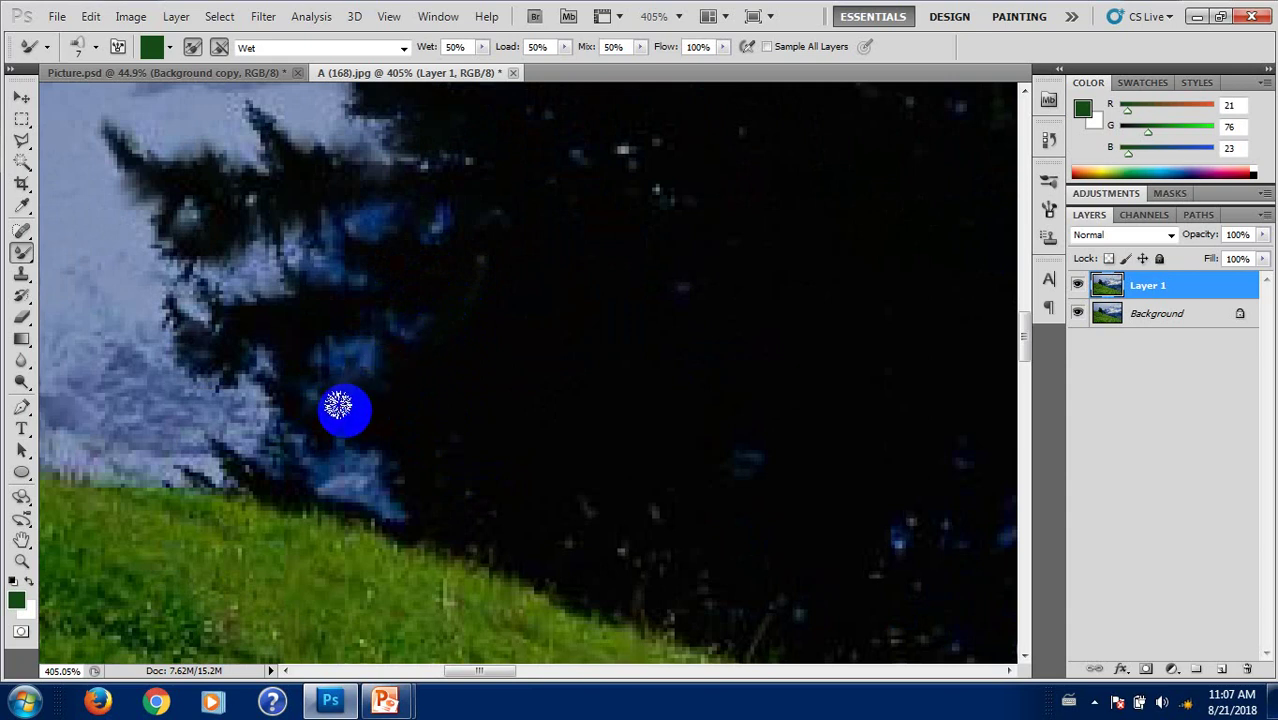
pyautogui.moveTo(405, 476)
pyautogui.mouseDown()
pyautogui.moveTo(371, 502)
pyautogui.moveTo(322, 477)
pyautogui.mouseUp()
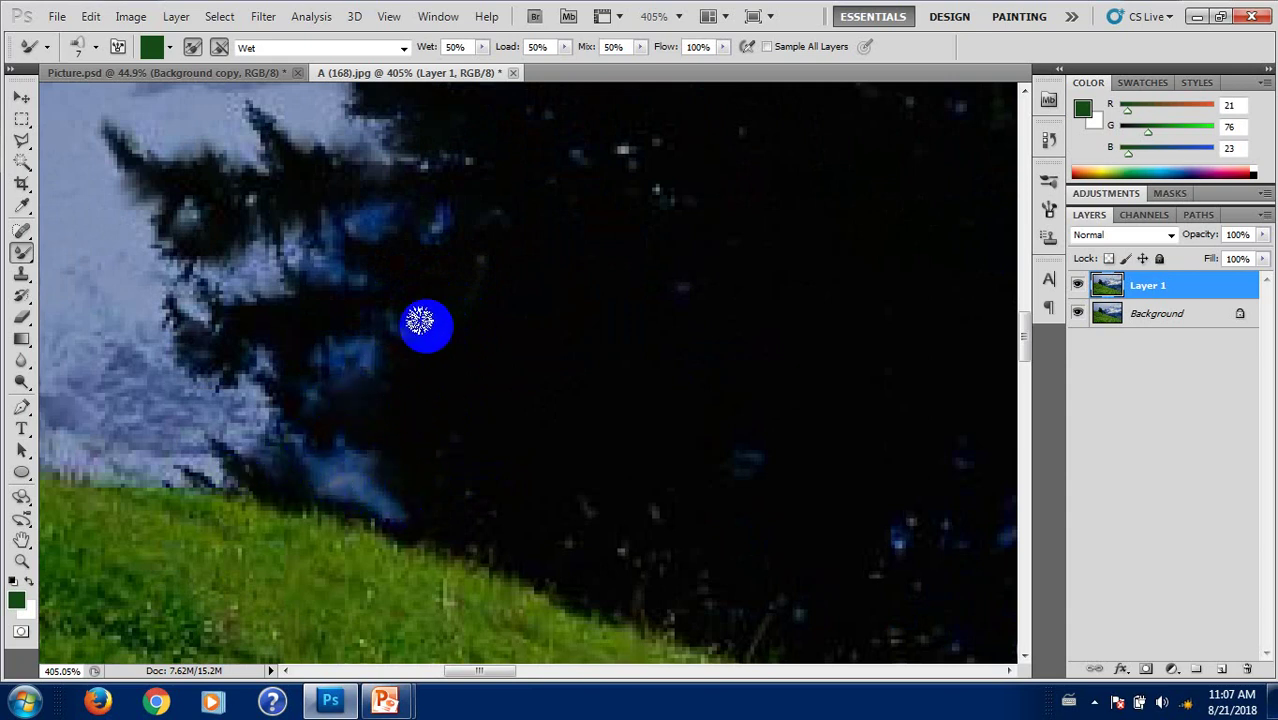
pyautogui.scroll(-1, 560, 350)
pyautogui.scroll(-1, 590, 375)
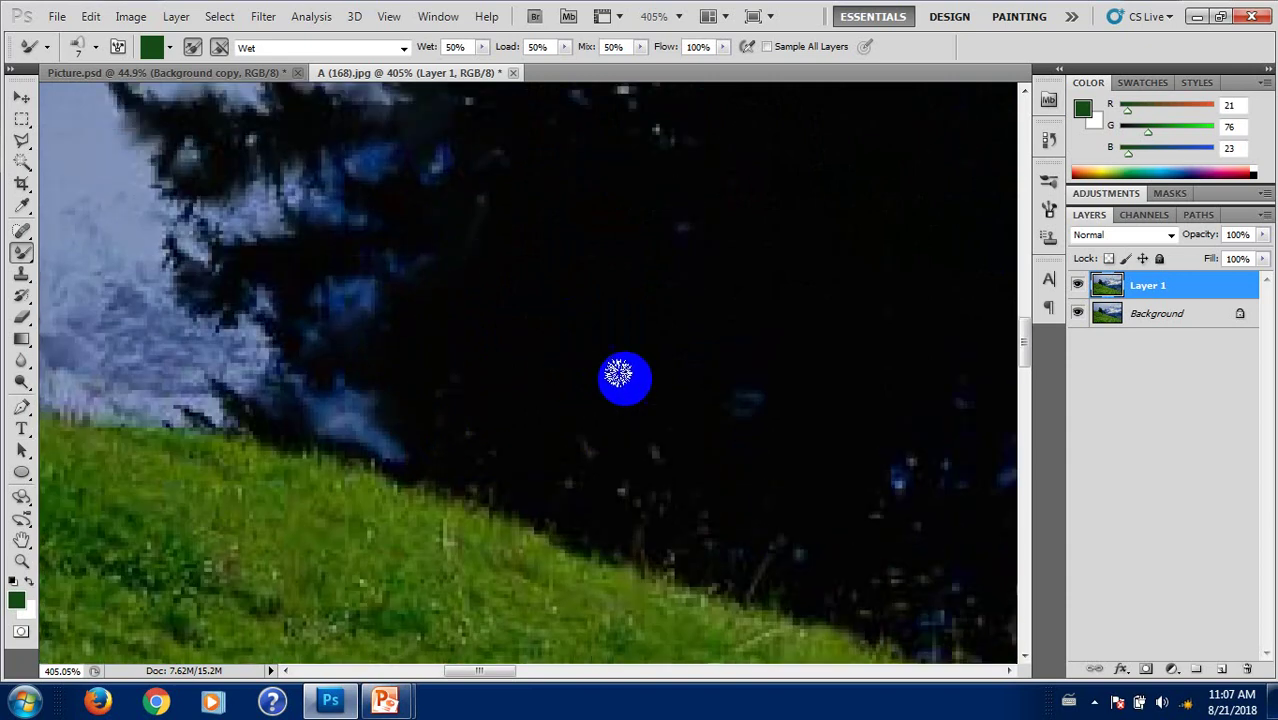
pyautogui.scroll(-1, 660, 355)
pyautogui.scroll(-1, 731, 338)
pyautogui.scroll(-1, 733, 336)
# Step: Zoom in on the fir tree's top and paint a dark stroke down over it
pyautogui.scroll(-2, 790, 295)
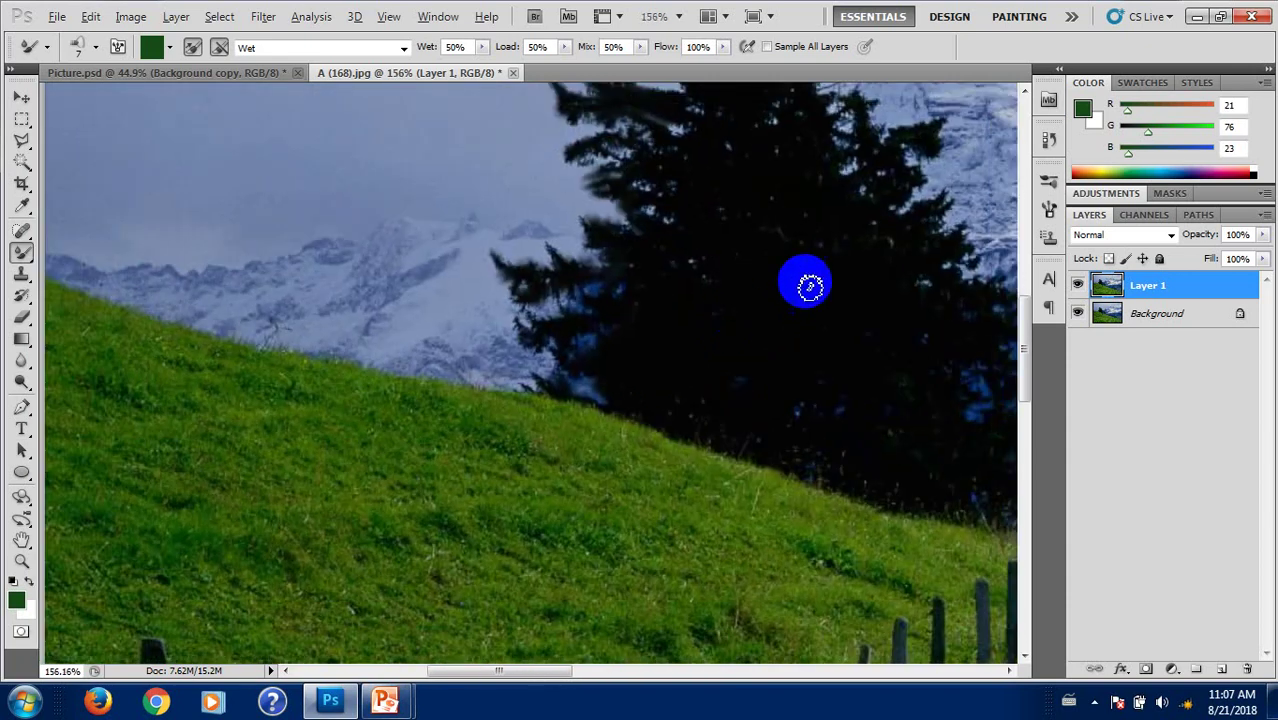
pyautogui.scroll(-1, 700, 350)
pyautogui.scroll(-1, 570, 380)
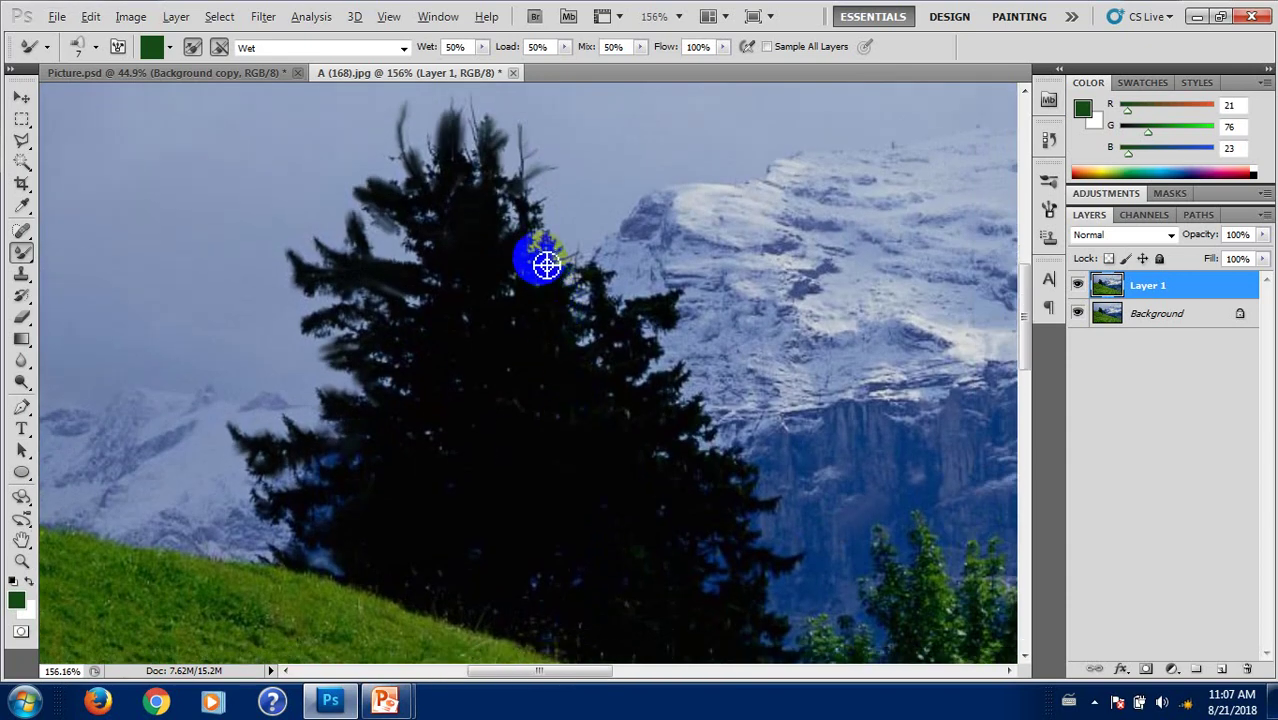
pyautogui.scroll(2, 546, 264)
pyautogui.scroll(1, 542, 254)
pyautogui.scroll(2, 556, 271)
pyautogui.scroll(1, 565, 251)
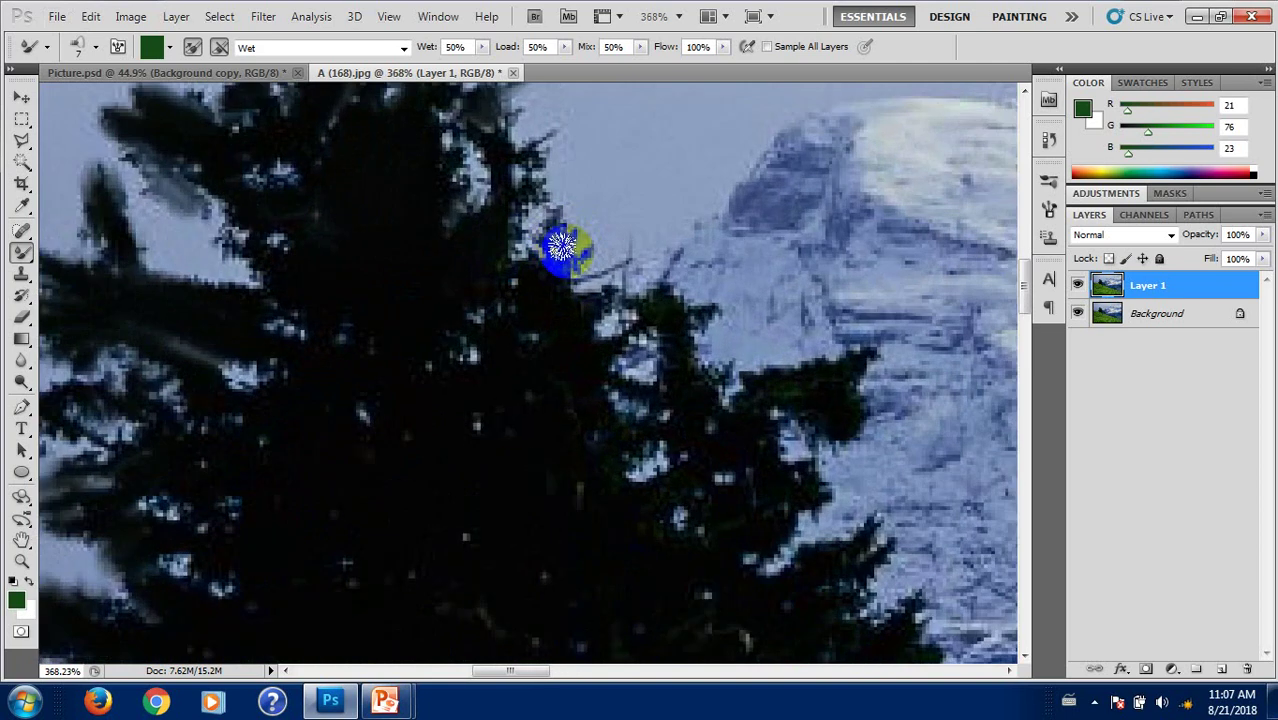
pyautogui.moveTo(561, 246); pyautogui.dragTo(513, 306)
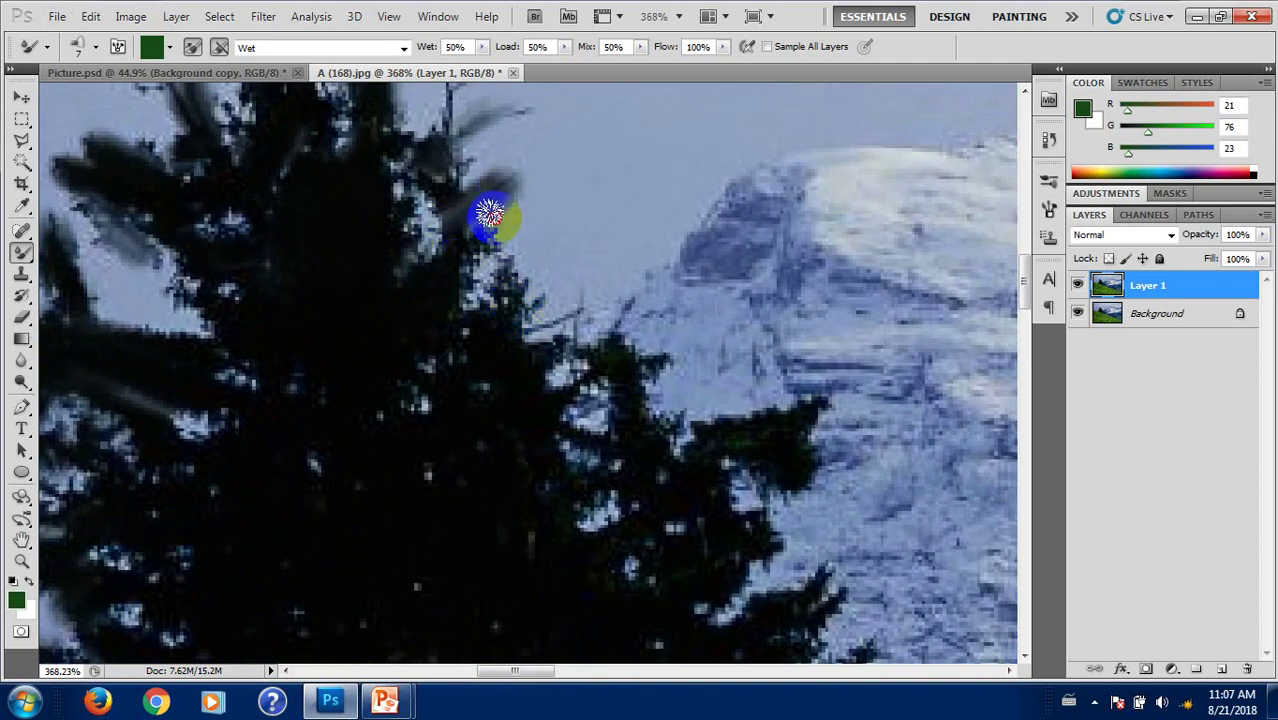
pyautogui.moveTo(489, 213)
pyautogui.mouseDown()
pyautogui.moveTo(431, 294)
pyautogui.moveTo(507, 288)
pyautogui.moveTo(536, 337)
pyautogui.moveTo(578, 362)
pyautogui.mouseUp()
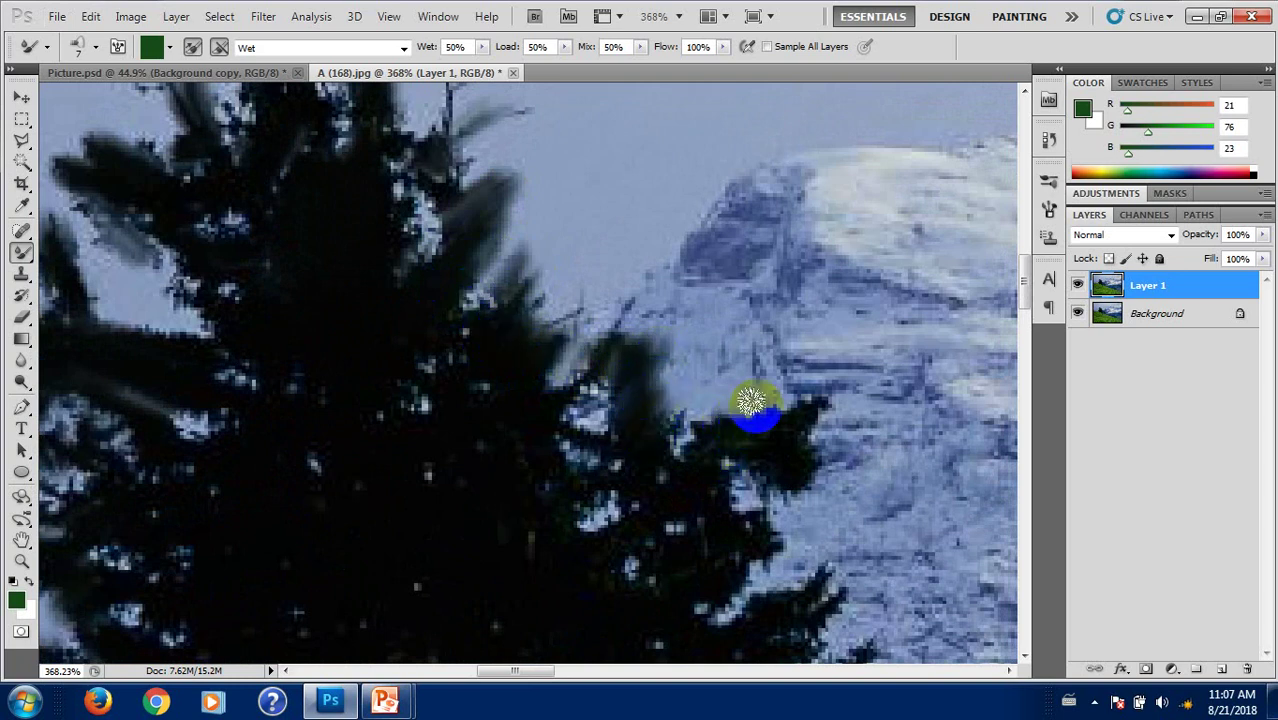
# Step: Extend a branch in dark green and blend the tree's edge into the snow
pyautogui.scroll(-1, 813, 418)
pyautogui.scroll(-1, 807, 371)
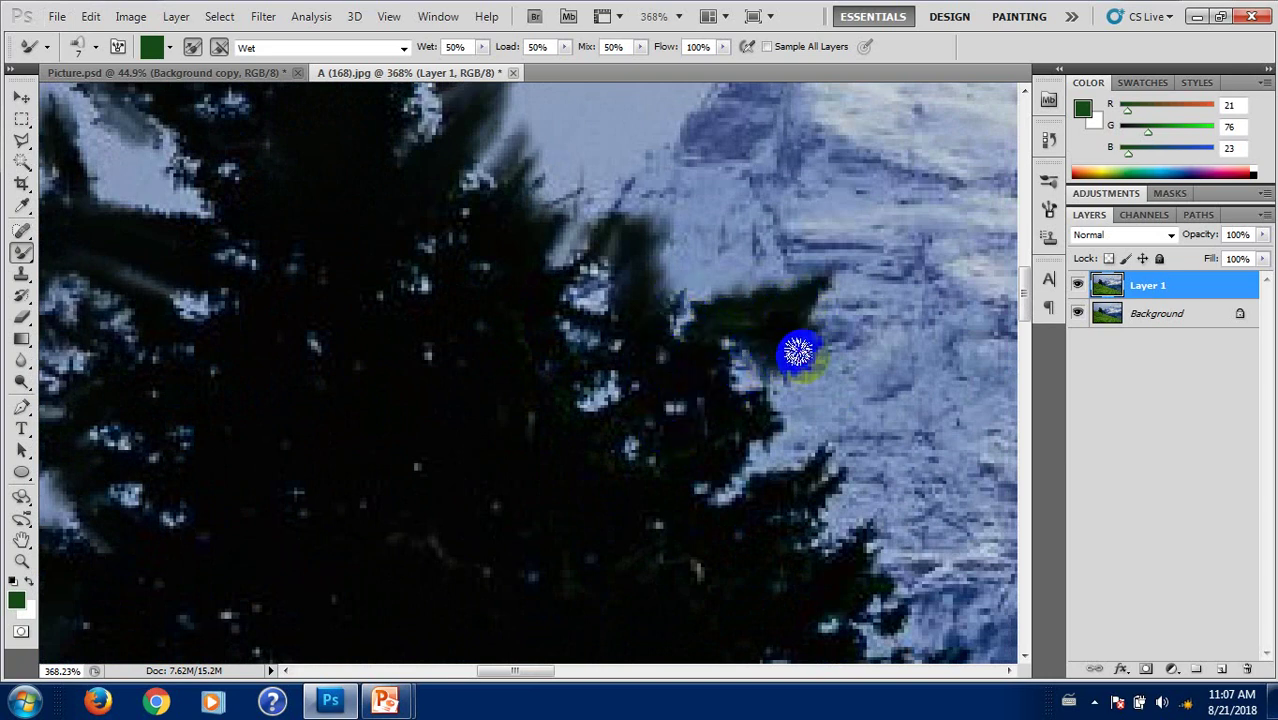
pyautogui.moveTo(796, 322)
pyautogui.mouseDown()
pyautogui.moveTo(731, 350)
pyautogui.moveTo(685, 331)
pyautogui.moveTo(733, 374)
pyautogui.moveTo(722, 432)
pyautogui.moveTo(747, 432)
pyautogui.mouseUp()
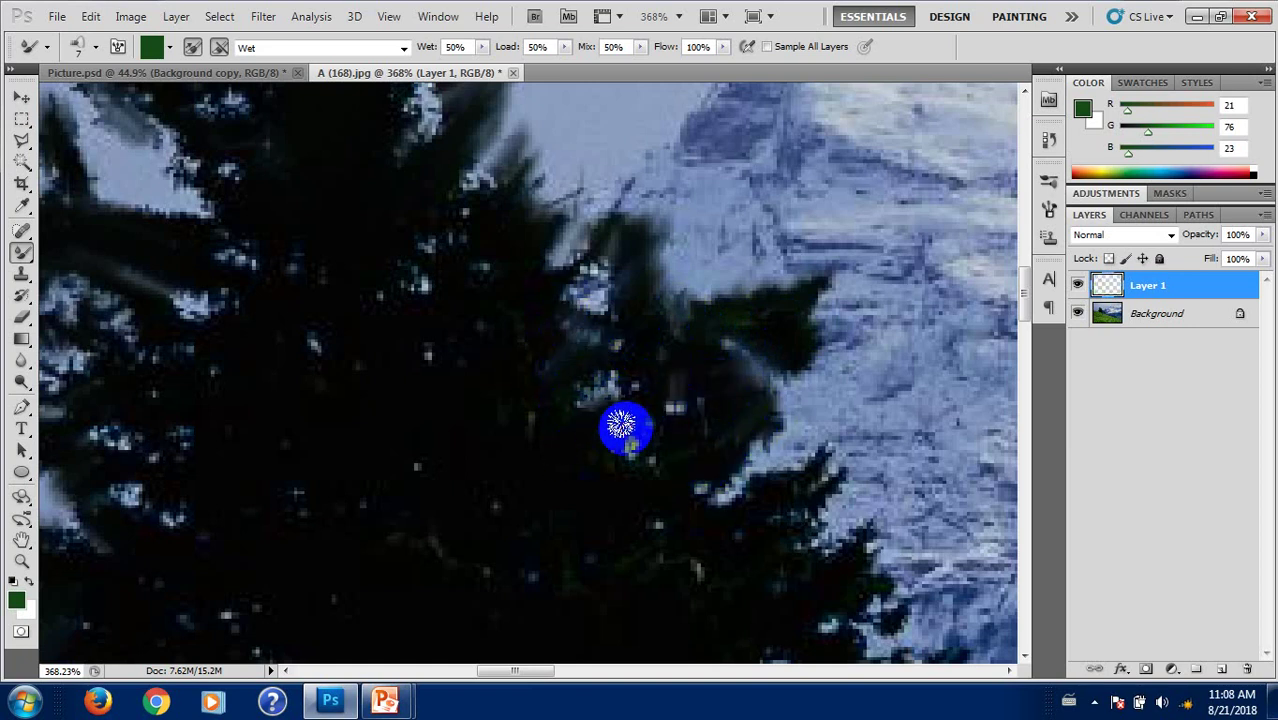
pyautogui.scroll(-2, 660, 420)
pyautogui.scroll(-1, 620, 340)
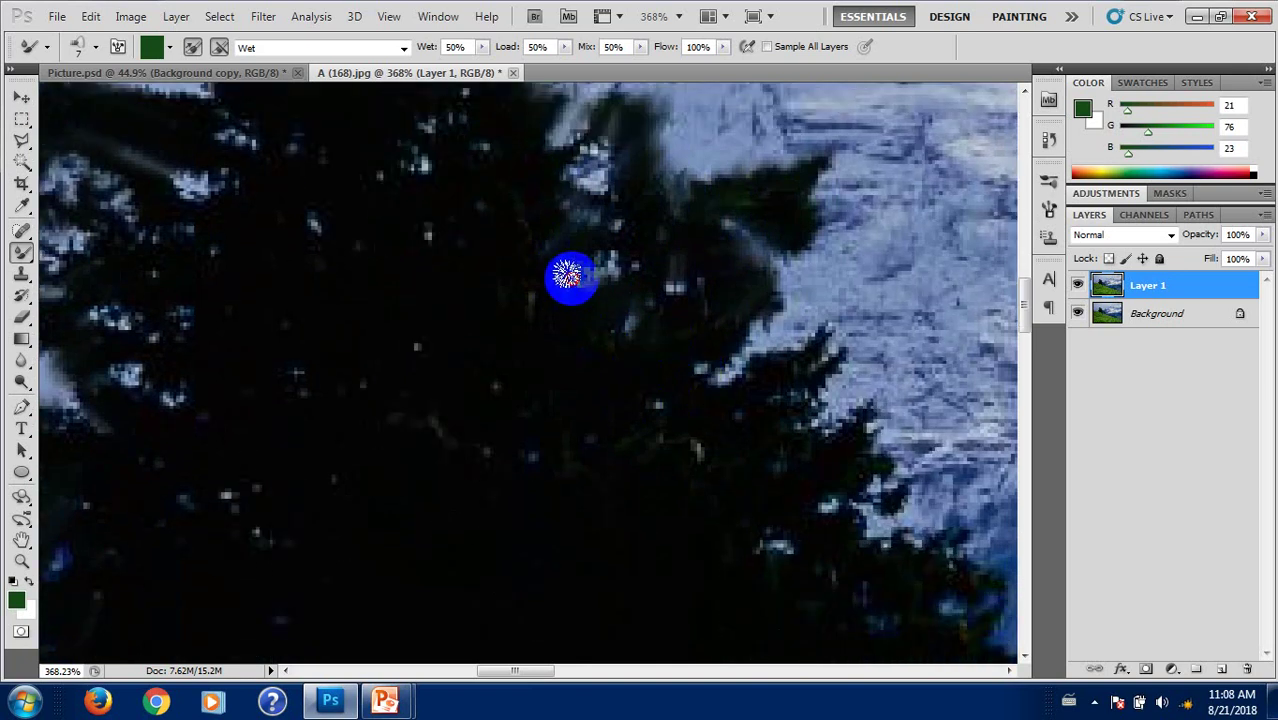
pyautogui.moveTo(827, 346)
pyautogui.mouseDown()
pyautogui.moveTo(785, 391)
pyautogui.moveTo(730, 404)
pyautogui.mouseUp()
pyautogui.scroll(-1, 760, 420)
pyautogui.scroll(-1, 810, 418)
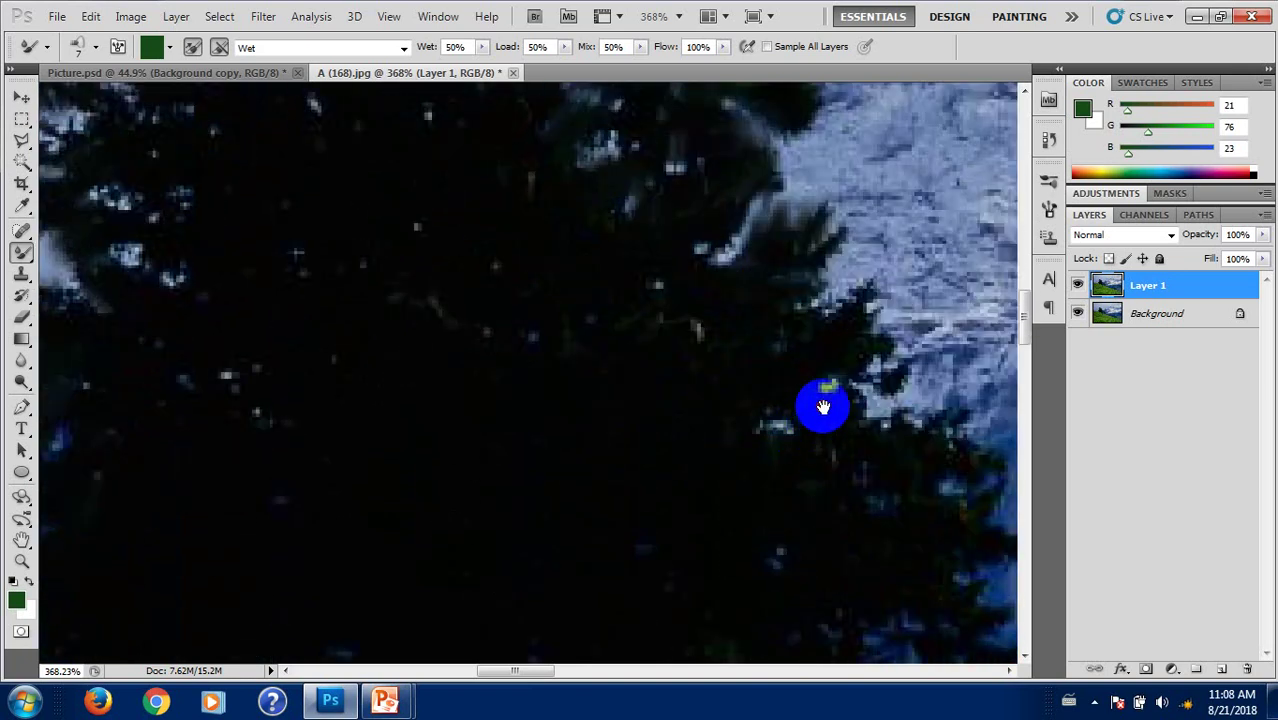
pyautogui.hscroll(3, 720, 402)
pyautogui.moveTo(635, 312); pyautogui.dragTo(623, 360)
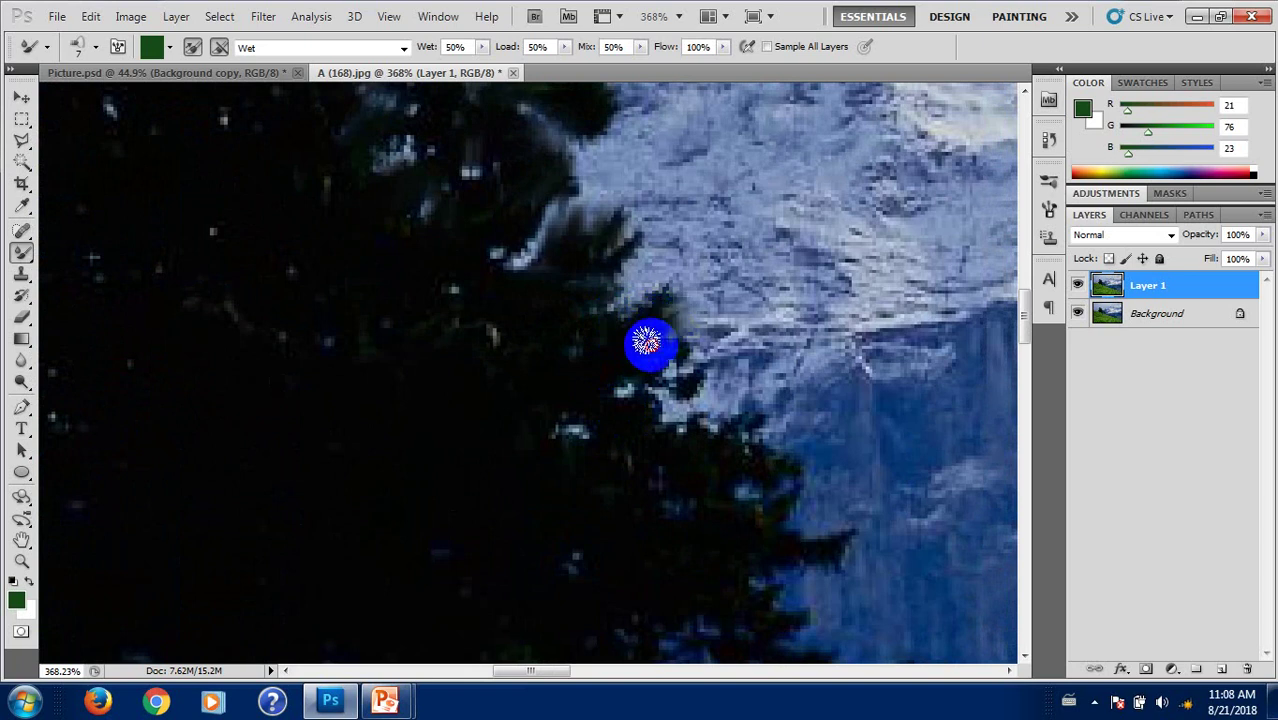
# Step: Smudge the tree's right edge down toward the fence with softer strokes
pyautogui.scroll(-1, 620, 402)
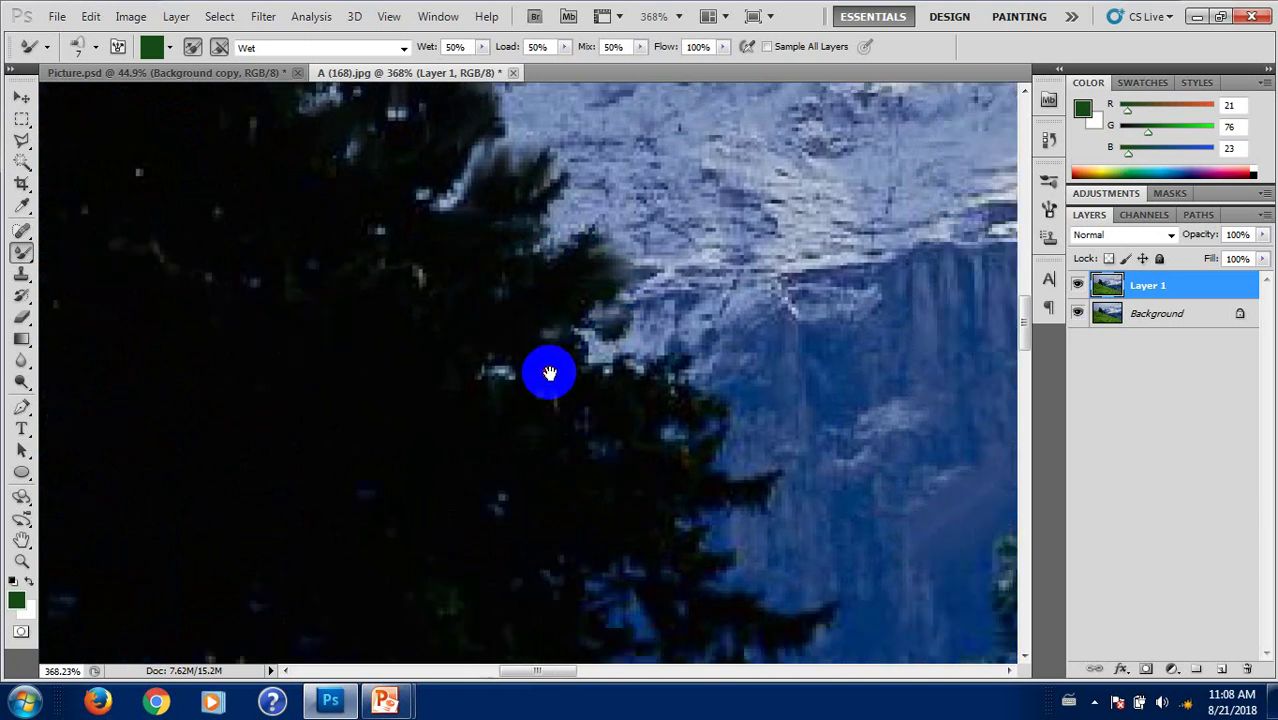
pyautogui.hscroll(1, 547, 365)
pyautogui.moveTo(513, 319)
pyautogui.mouseDown()
pyautogui.moveTo(602, 366)
pyautogui.moveTo(681, 383)
pyautogui.moveTo(608, 428)
pyautogui.mouseUp()
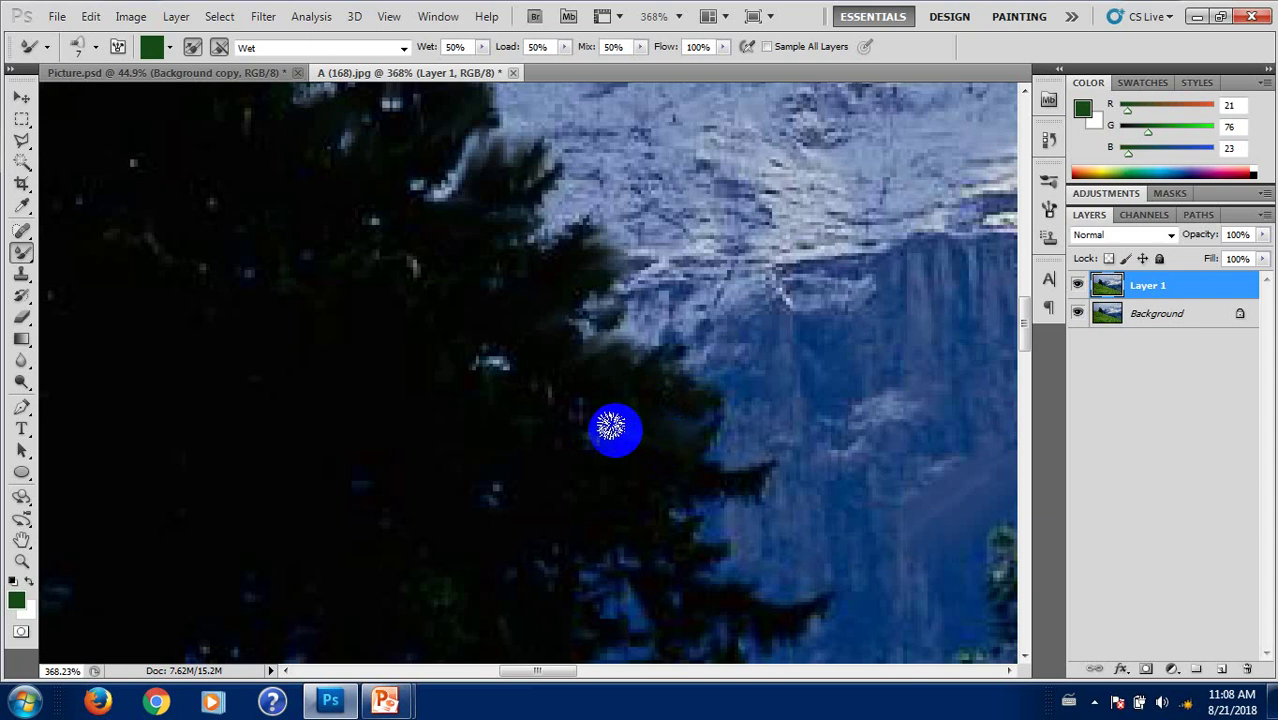
pyautogui.scroll(-1, 610, 400)
pyautogui.hscroll(-1, 610, 400)
pyautogui.moveTo(563, 307)
pyautogui.mouseDown()
pyautogui.moveTo(653, 385)
pyautogui.moveTo(800, 420)
pyautogui.moveTo(710, 445)
pyautogui.moveTo(622, 422)
pyautogui.moveTo(642, 456)
pyautogui.mouseUp()
pyautogui.moveTo(649, 411); pyautogui.dragTo(548, 345)
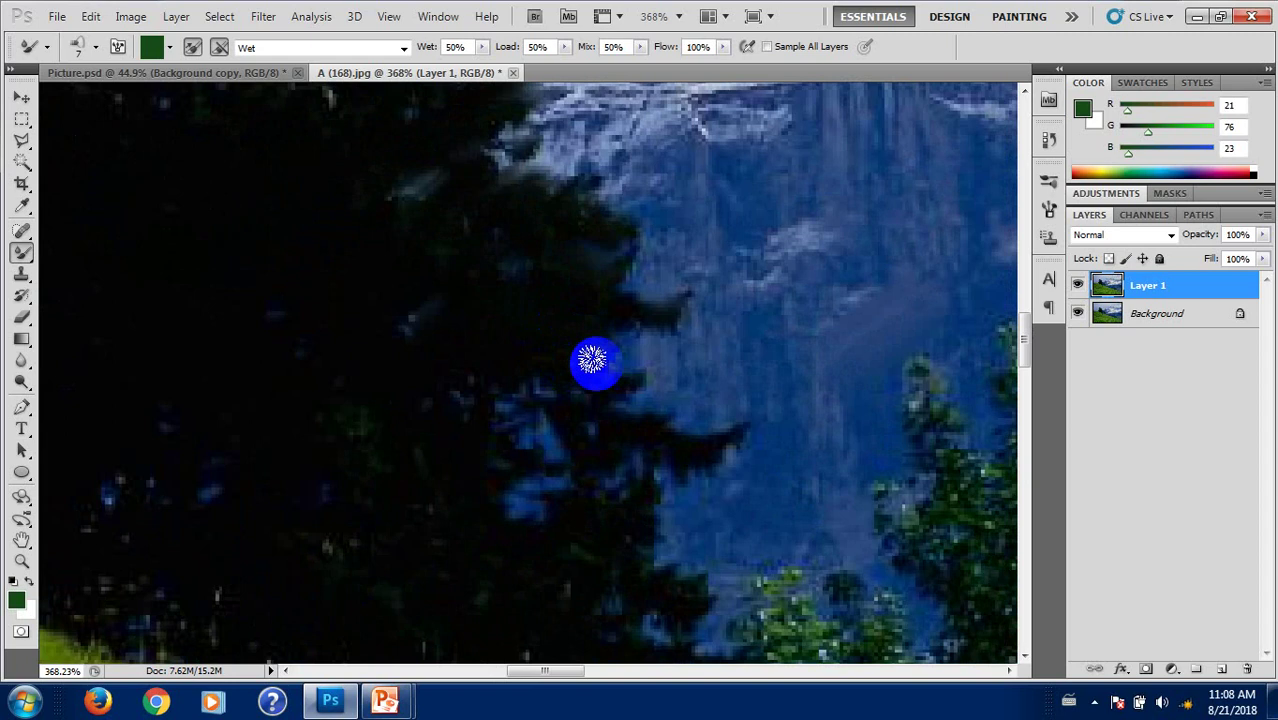
pyautogui.moveTo(633, 378)
pyautogui.mouseDown()
pyautogui.moveTo(516, 368)
pyautogui.moveTo(710, 436)
pyautogui.moveTo(642, 485)
pyautogui.mouseUp()
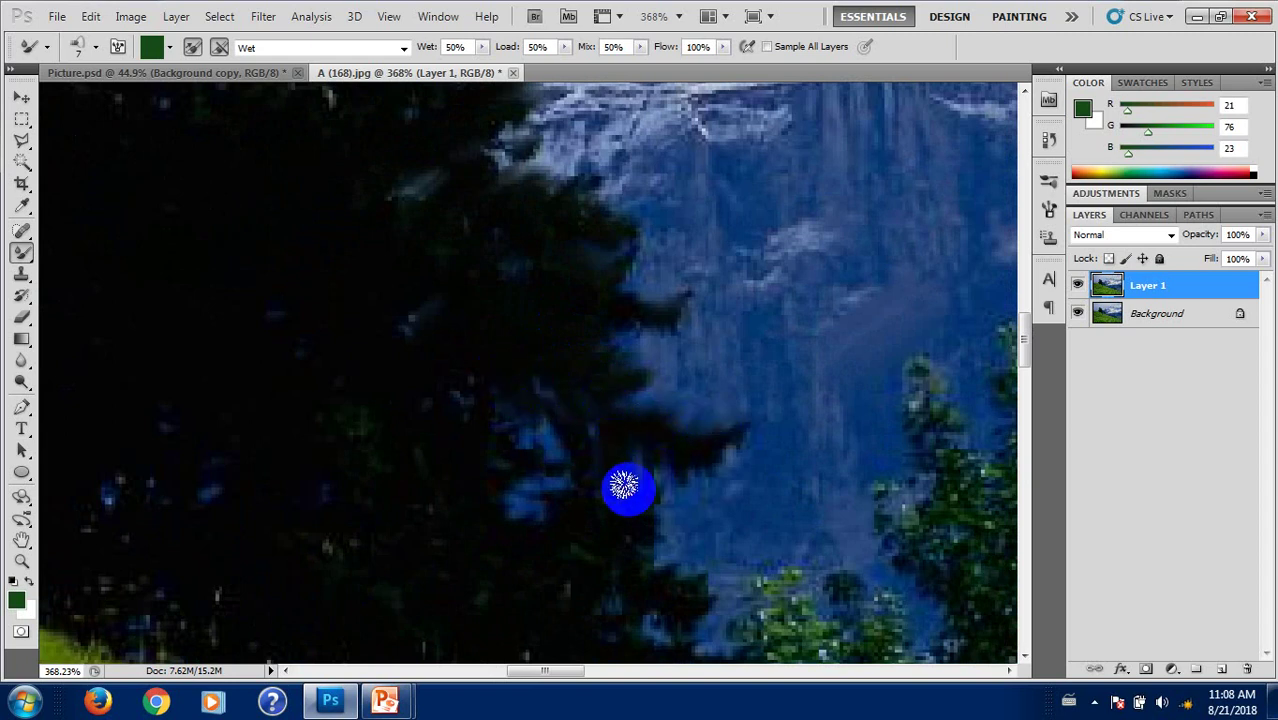
pyautogui.moveTo(425, 350)
pyautogui.mouseDown()
pyautogui.moveTo(510, 285)
pyautogui.moveTo(588, 320)
pyautogui.moveTo(583, 385)
pyautogui.moveTo(702, 386)
pyautogui.moveTo(730, 443)
pyautogui.moveTo(736, 514)
pyautogui.moveTo(765, 536)
pyautogui.moveTo(668, 534)
pyautogui.moveTo(690, 574)
pyautogui.mouseUp()
pyautogui.scroll(-3, 575, 456)
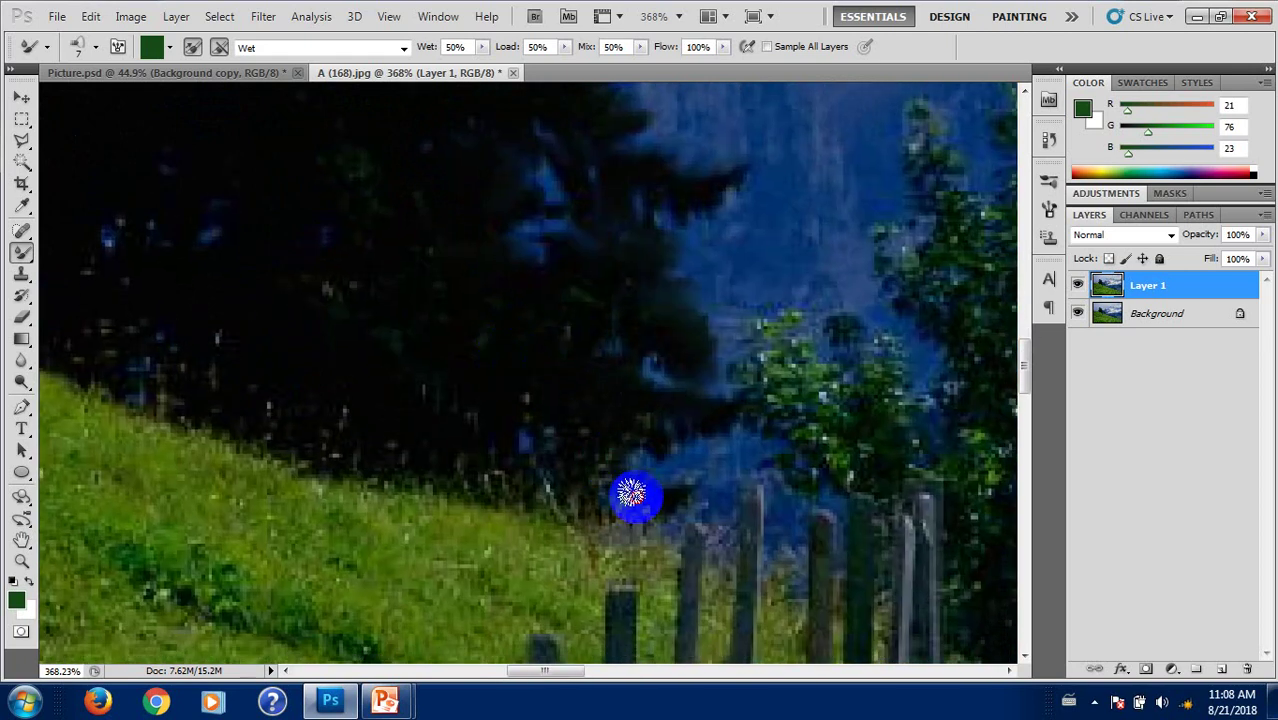
pyautogui.moveTo(465, 428)
pyautogui.mouseDown()
pyautogui.moveTo(579, 437)
pyautogui.moveTo(579, 357)
pyautogui.moveTo(553, 302)
pyautogui.mouseUp()
pyautogui.scroll(-2, 545, 292)
# Step: Enlarge the mixer brush from 25 to 30 and streak paint across the tree
pyautogui.scroll(-2, 545, 288)
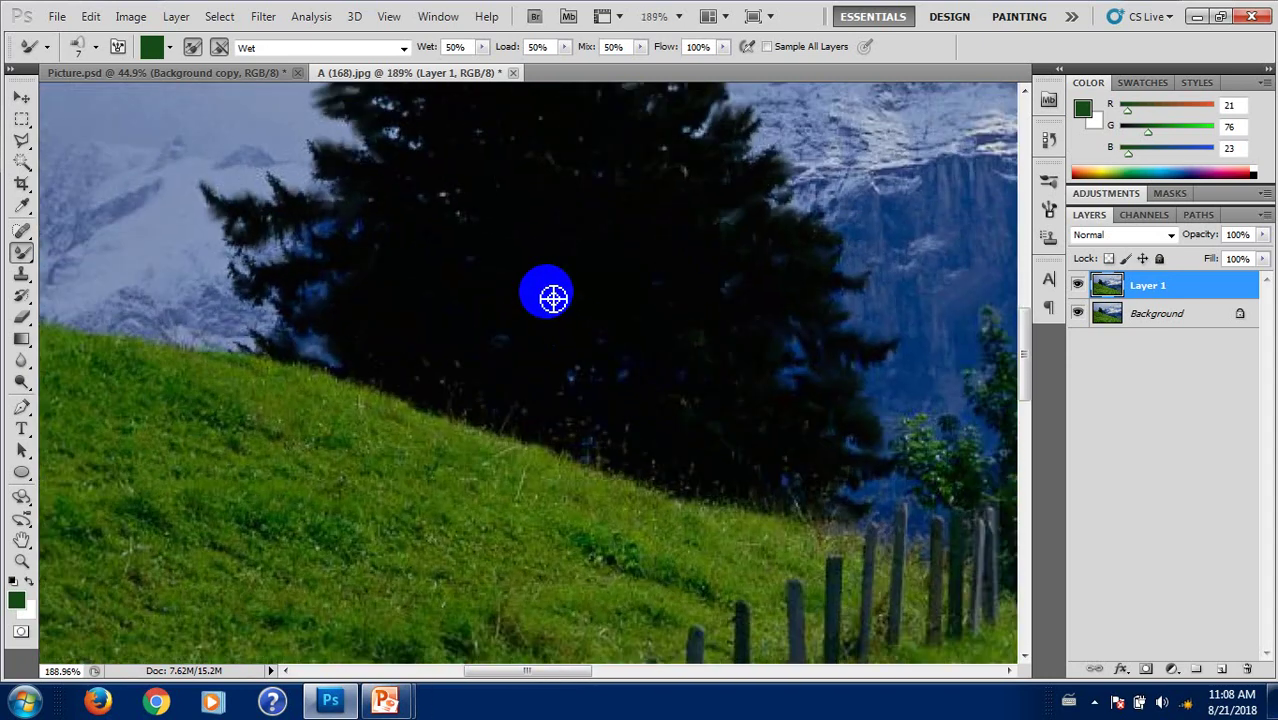
pyautogui.moveTo(557, 250); pyautogui.dragTo(559, 353)
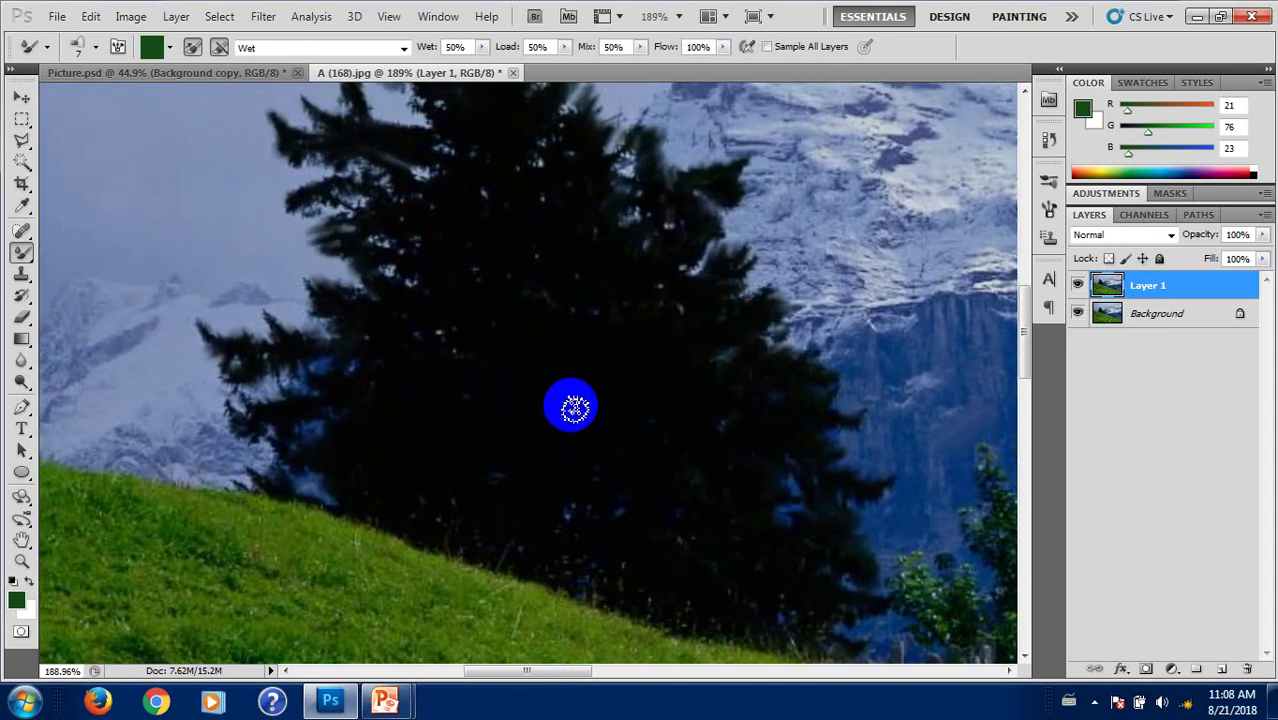
pyautogui.scroll(3, 572, 407)
pyautogui.scroll(2, 578, 402)
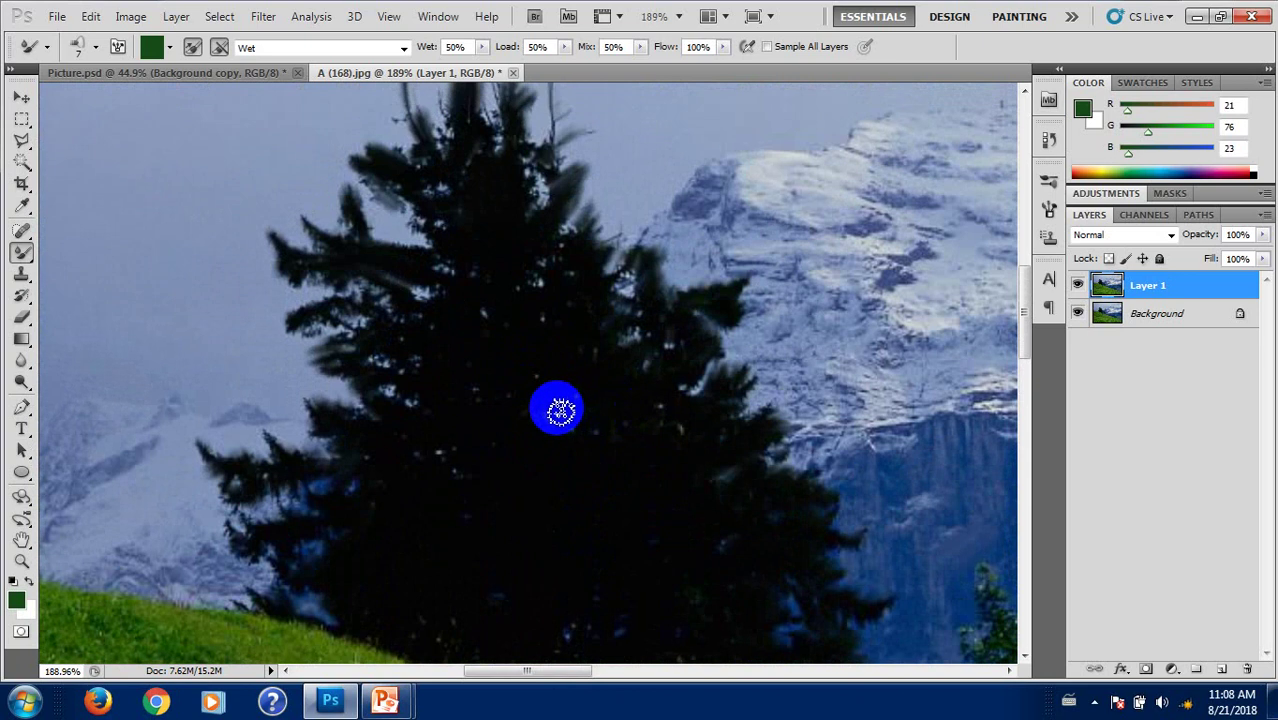
pyautogui.press(']')
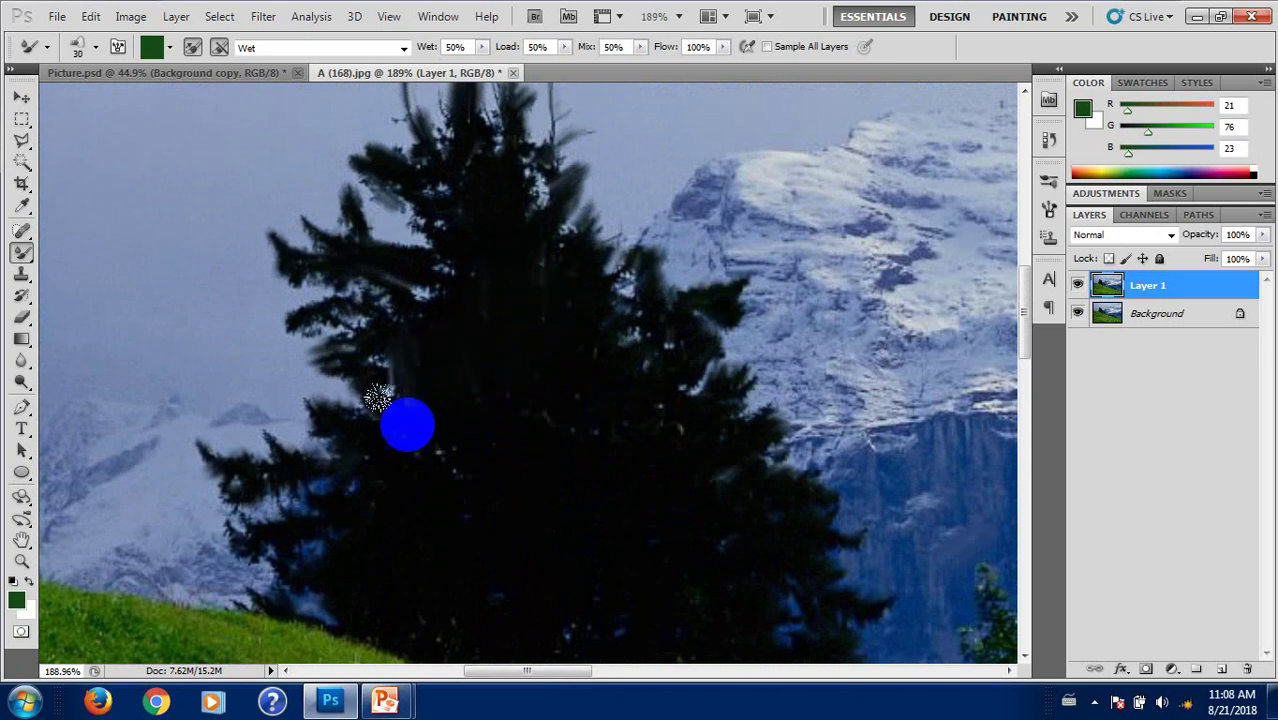
pyautogui.moveTo(379, 371); pyautogui.dragTo(497, 434)
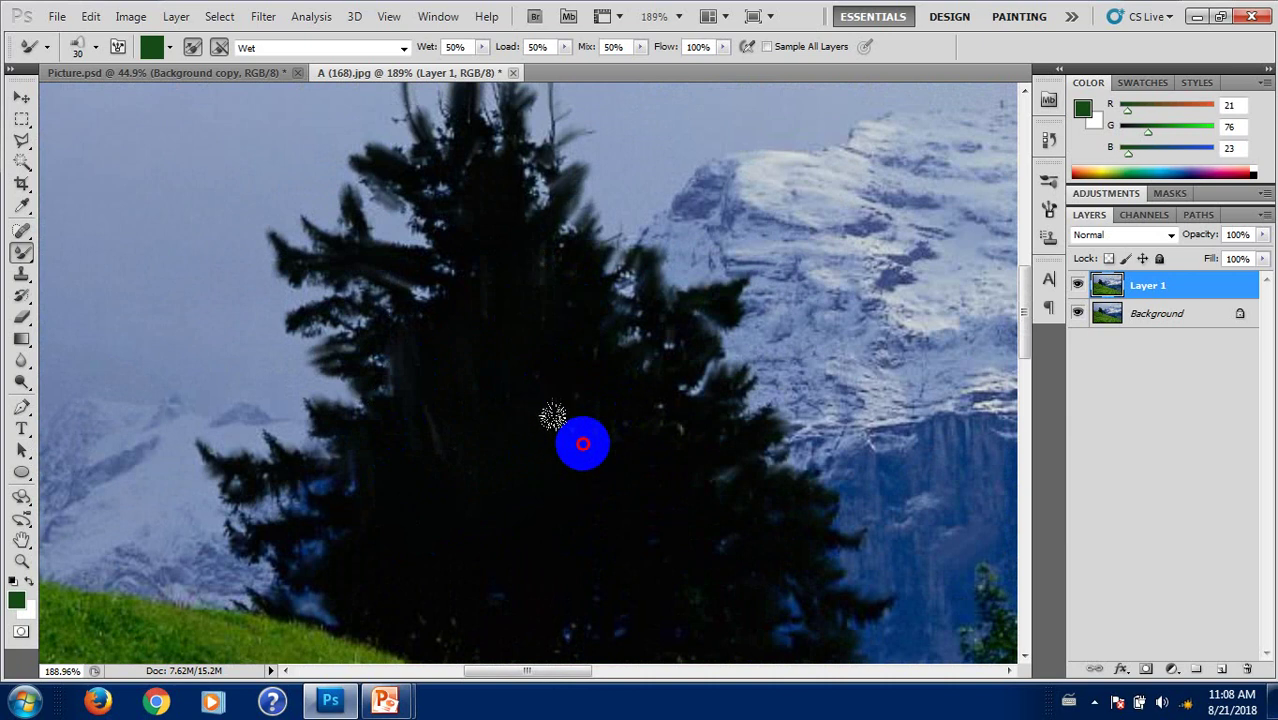
# Step: Paint broad strokes over the tree's body and sweep across its base
pyautogui.moveTo(633, 430); pyautogui.dragTo(625, 296)
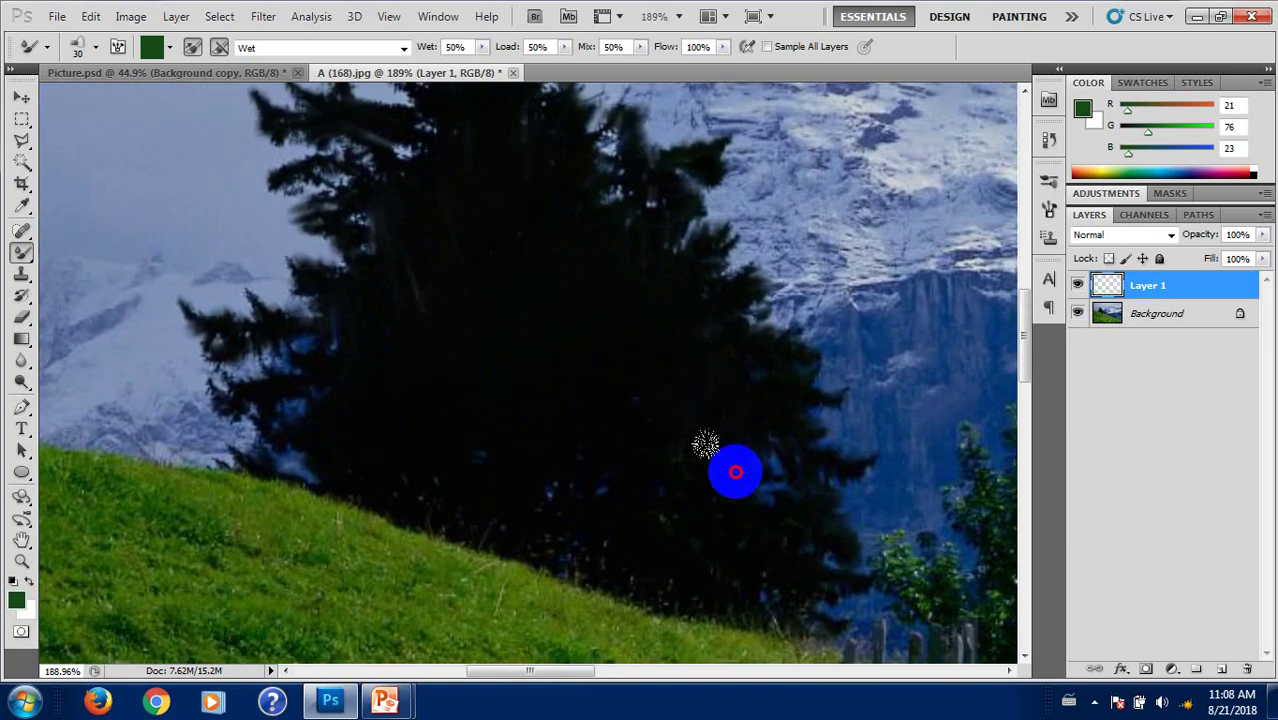
pyautogui.moveTo(665, 390)
pyautogui.mouseDown()
pyautogui.moveTo(525, 452)
pyautogui.moveTo(334, 445)
pyautogui.moveTo(462, 437)
pyautogui.moveTo(379, 425)
pyautogui.moveTo(753, 462)
pyautogui.mouseUp()
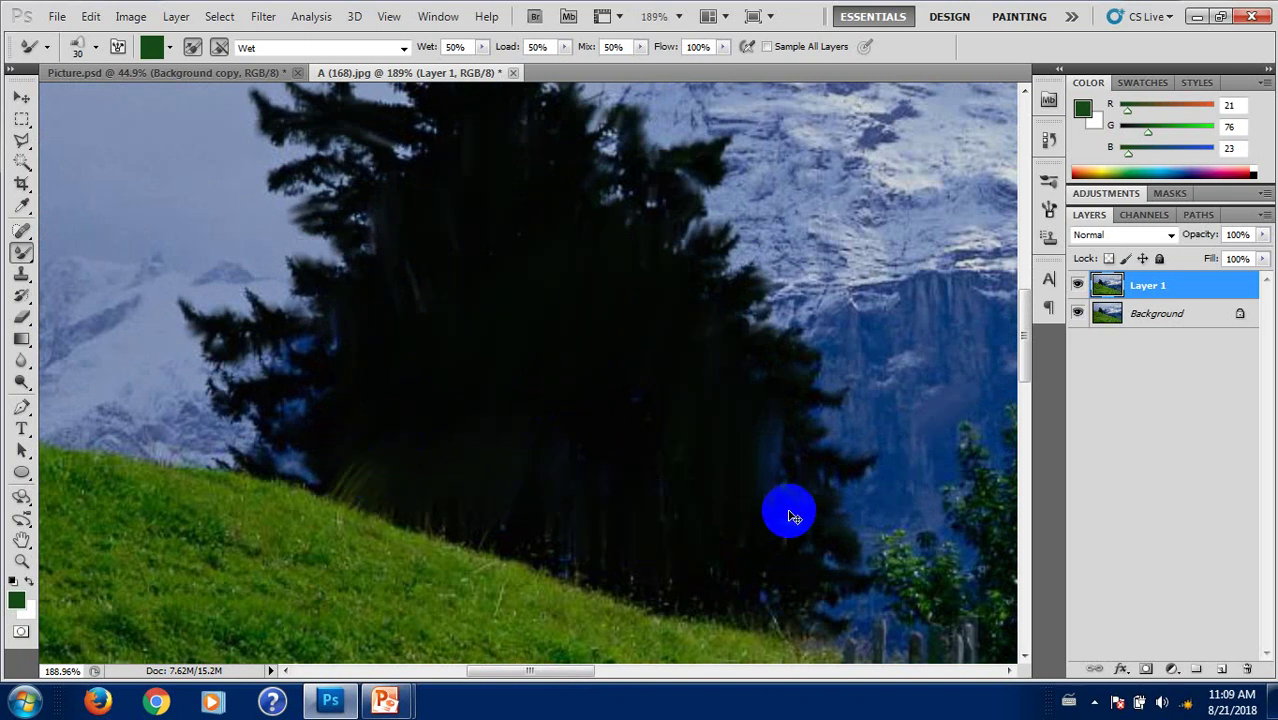
pyautogui.moveTo(789, 516); pyautogui.dragTo(467, 527)
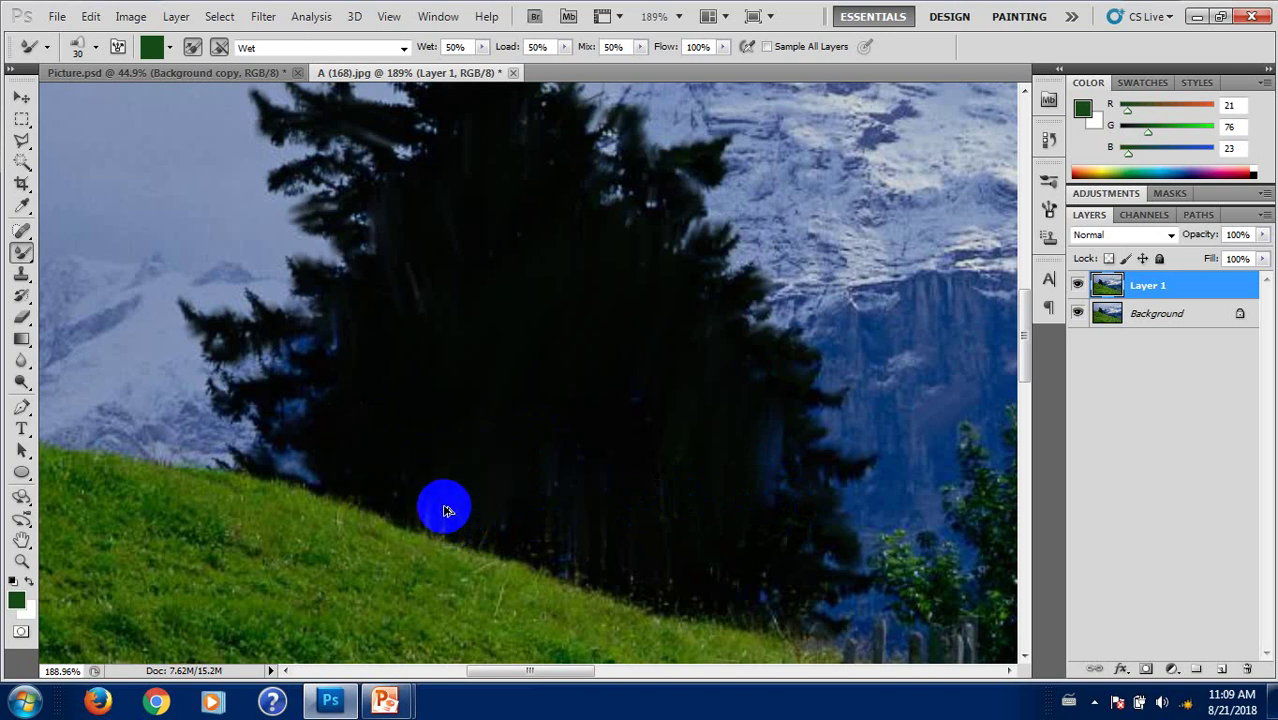
pyautogui.click(590, 508)
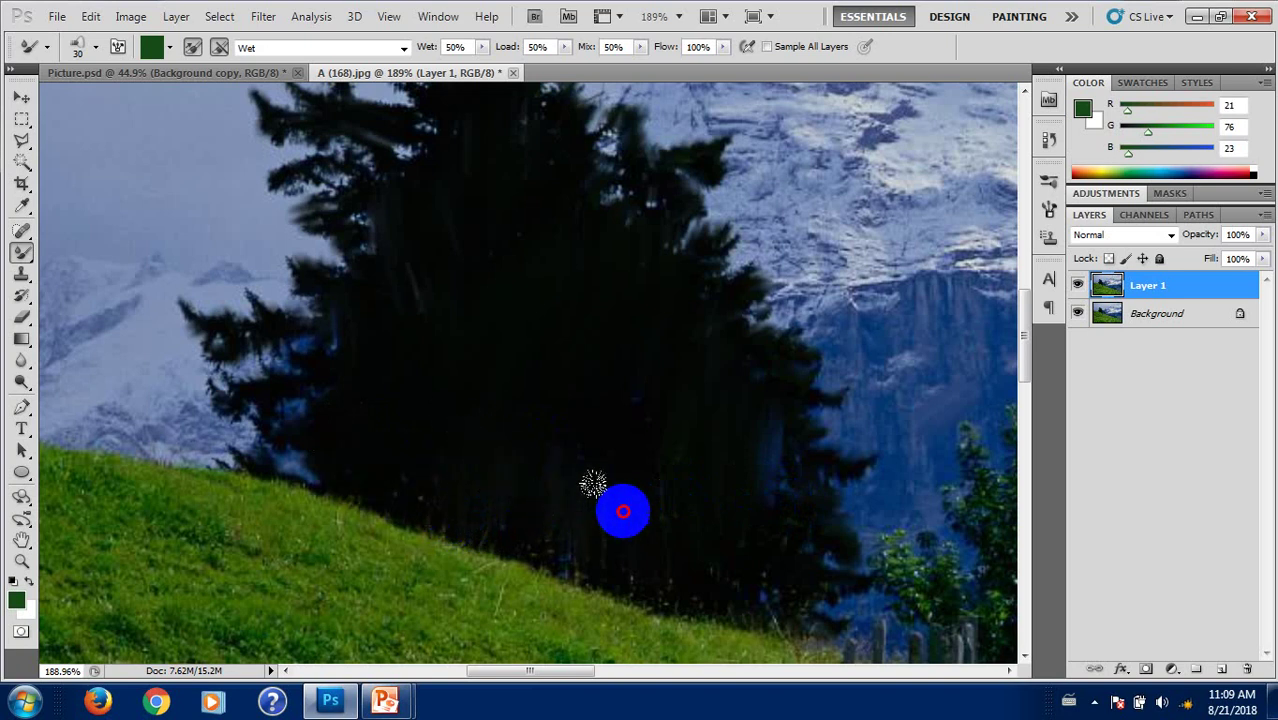
pyautogui.moveTo(422, 451); pyautogui.dragTo(365, 434)
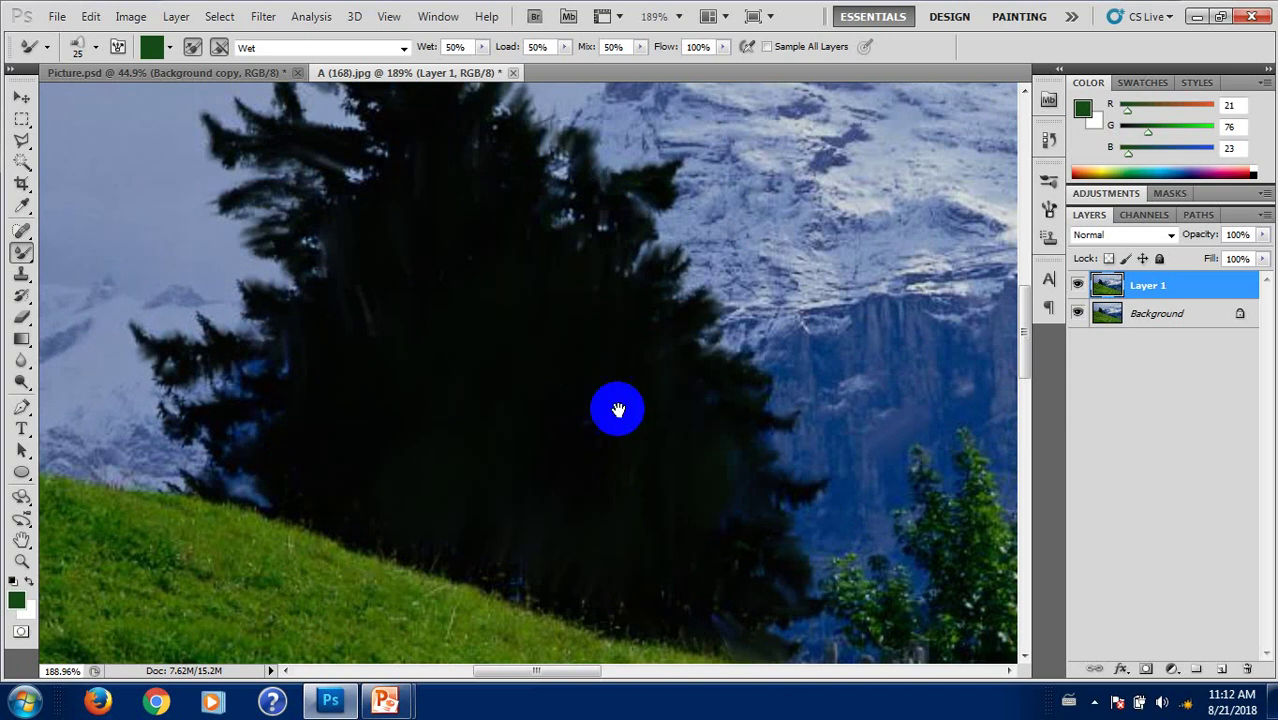
pyautogui.moveTo(619, 408); pyautogui.dragTo(565, 368)
pyautogui.moveTo(910, 420)
pyautogui.mouseDown()
pyautogui.moveTo(665, 388)
pyautogui.moveTo(633, 352)
pyautogui.moveTo(640, 405)
pyautogui.mouseUp()
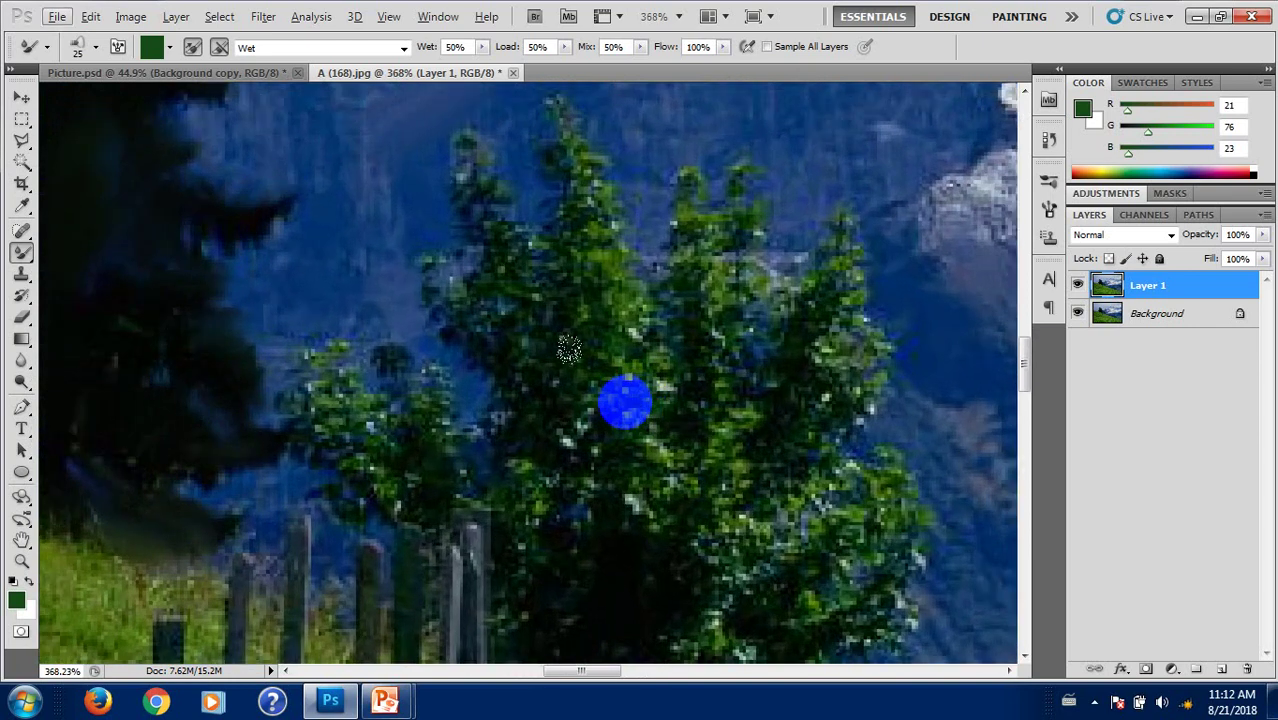
# Step: Set the mixer brush paint colour to the tree green #305c1d sampled from the photo
pyautogui.scroll(-2, 569, 349)
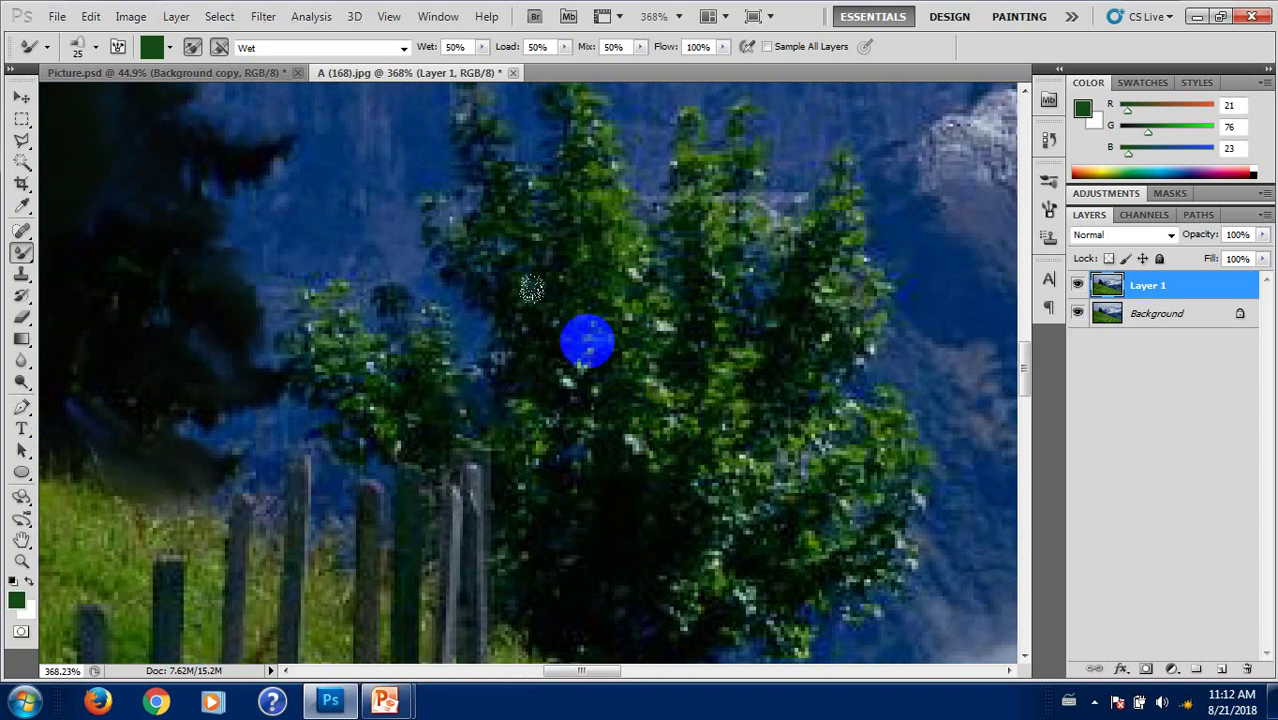
pyautogui.scroll(2, 527, 285)
pyautogui.scroll(2, 580, 340)
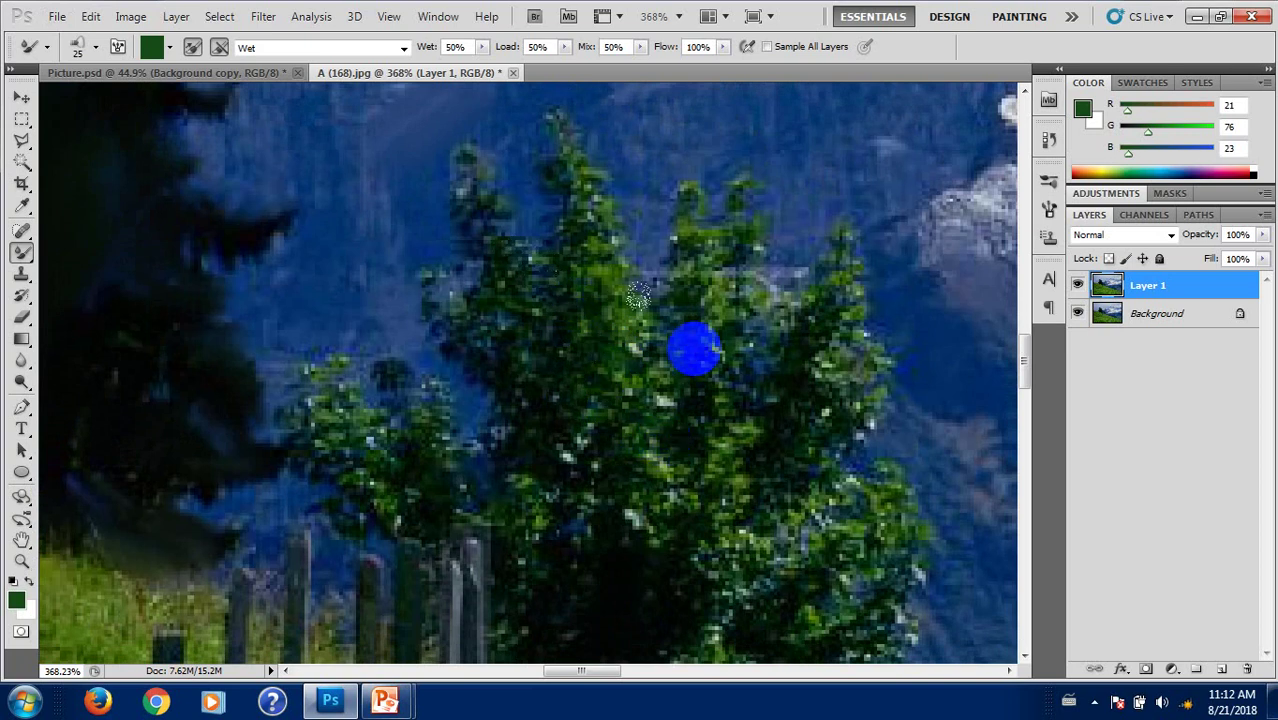
pyautogui.click(151, 47)
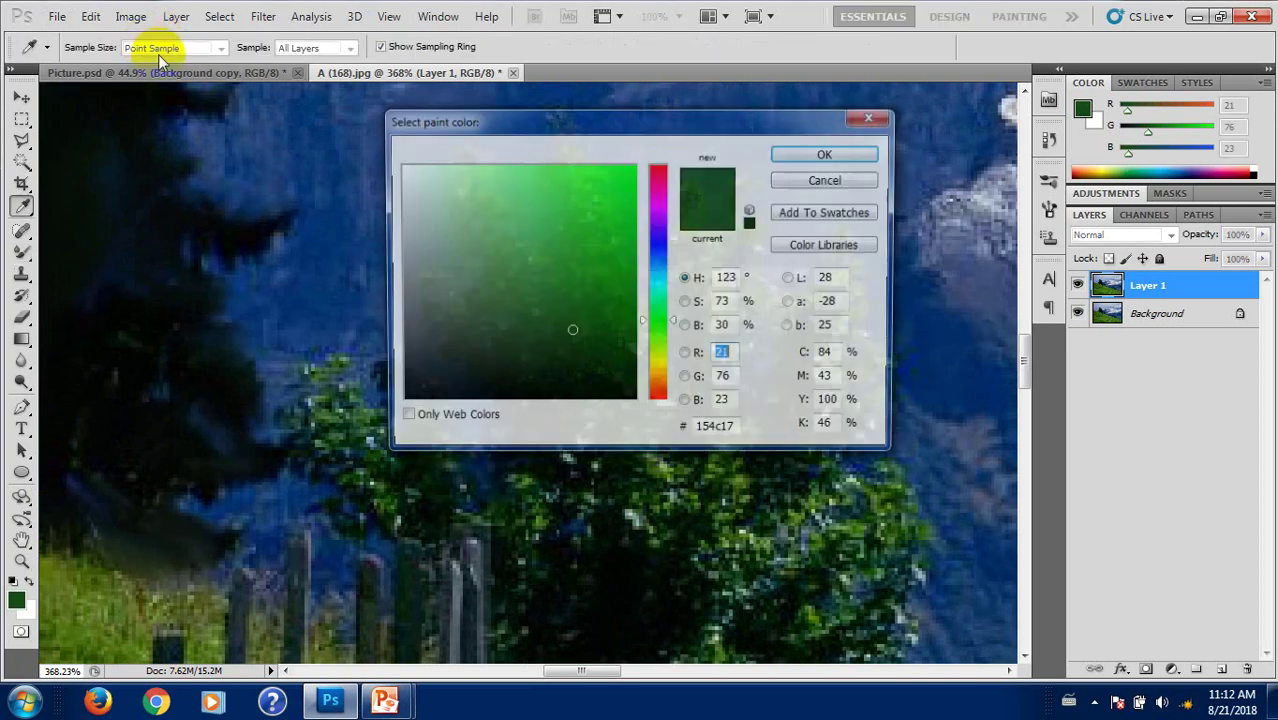
pyautogui.moveTo(568, 116); pyautogui.dragTo(714, 86)
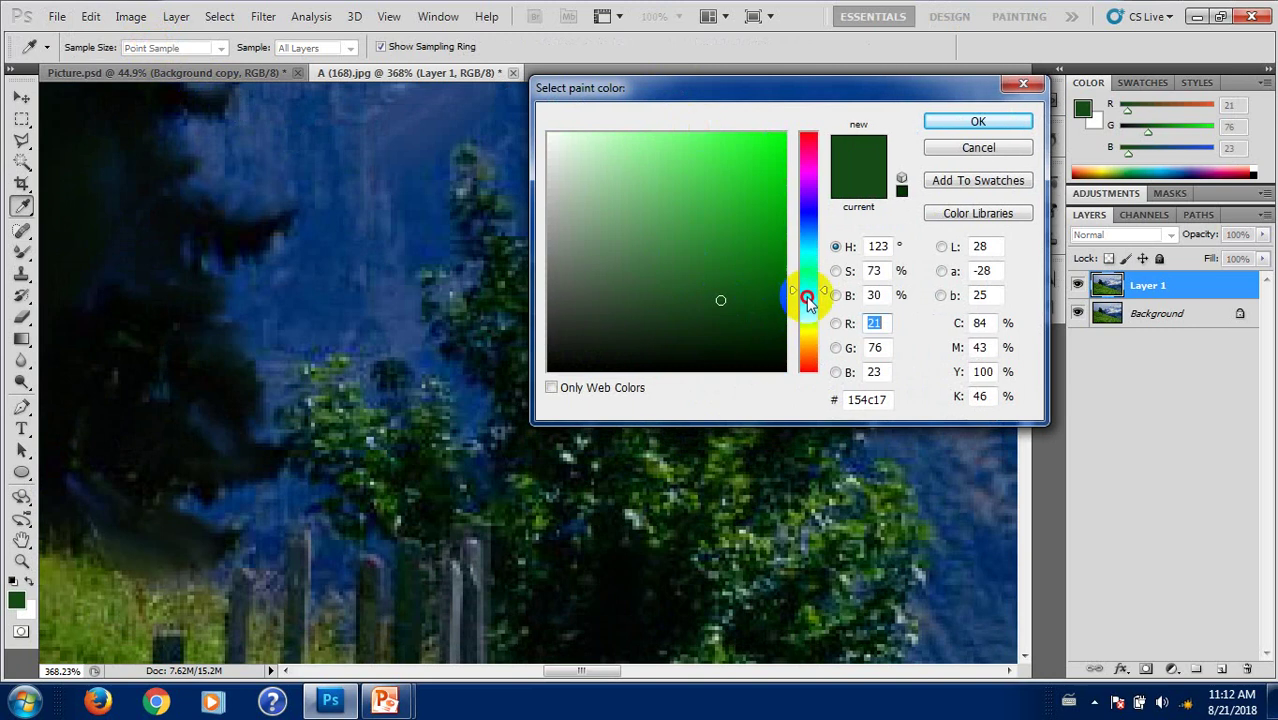
pyautogui.moveTo(807, 300)
pyautogui.mouseDown()
pyautogui.moveTo(809, 287)
pyautogui.moveTo(808, 298)
pyautogui.mouseUp()
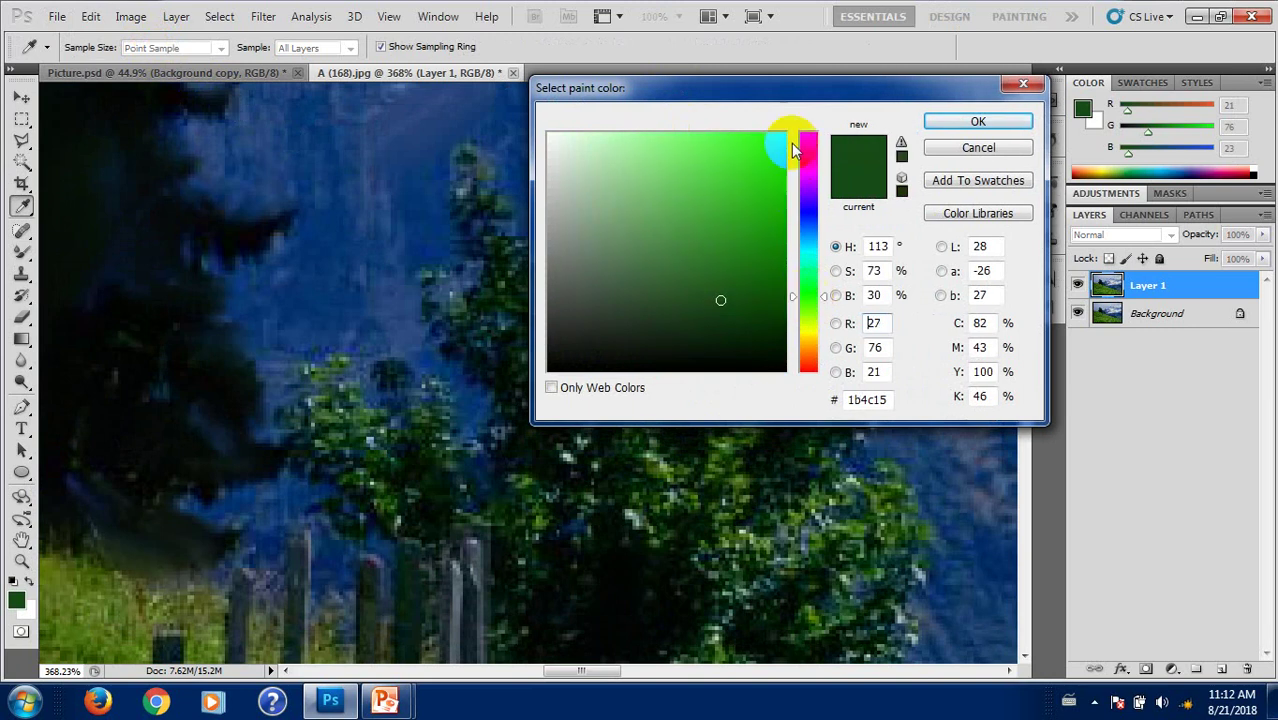
pyautogui.moveTo(816, 98); pyautogui.dragTo(898, 38)
pyautogui.moveTo(713, 448); pyautogui.dragTo(745, 452)
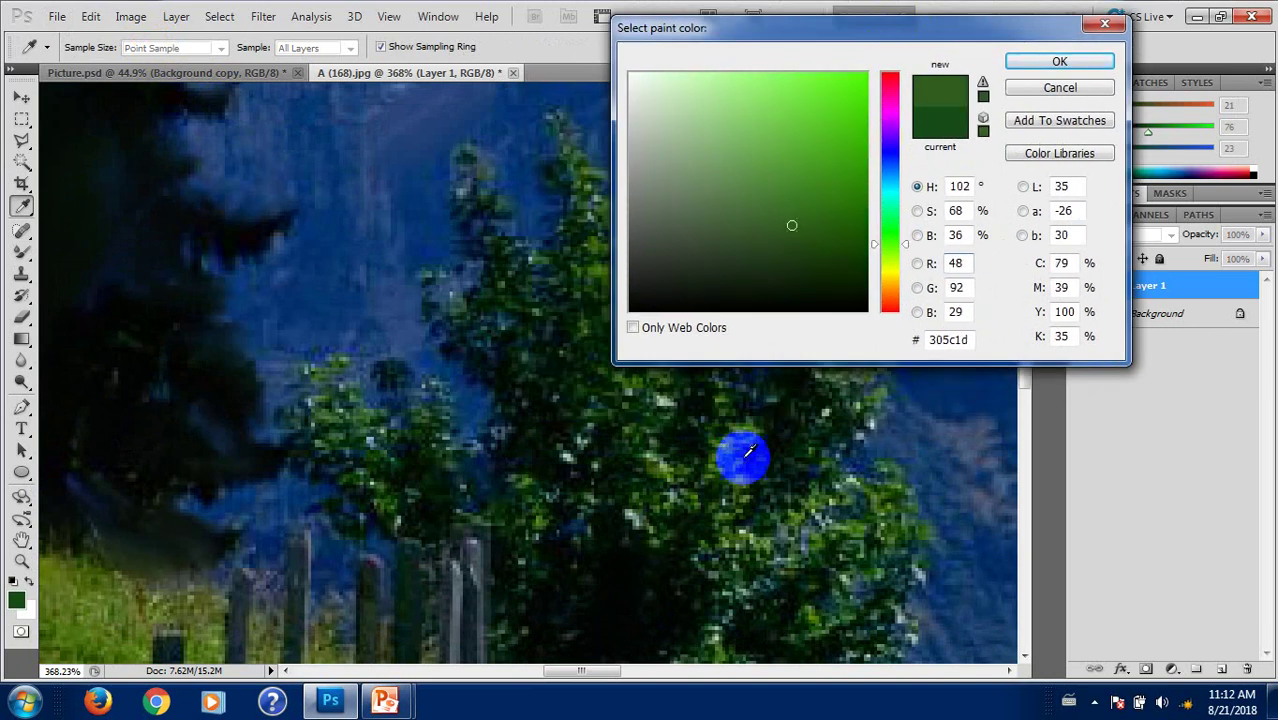
pyautogui.click(1024, 58)
# Step: Smear green down the right and left tree tops and across the sky gap
pyautogui.scroll(-3, 699, 275)
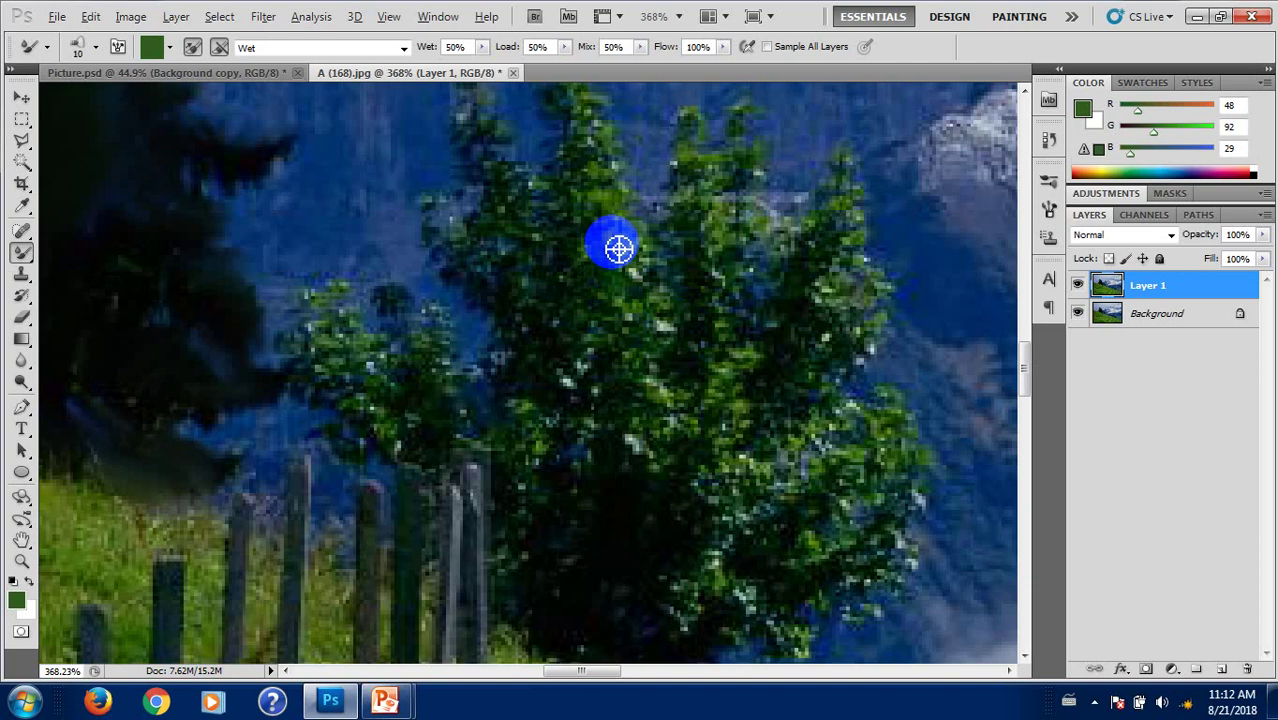
pyautogui.scroll(1, 616, 248)
pyautogui.scroll(2, 605, 225)
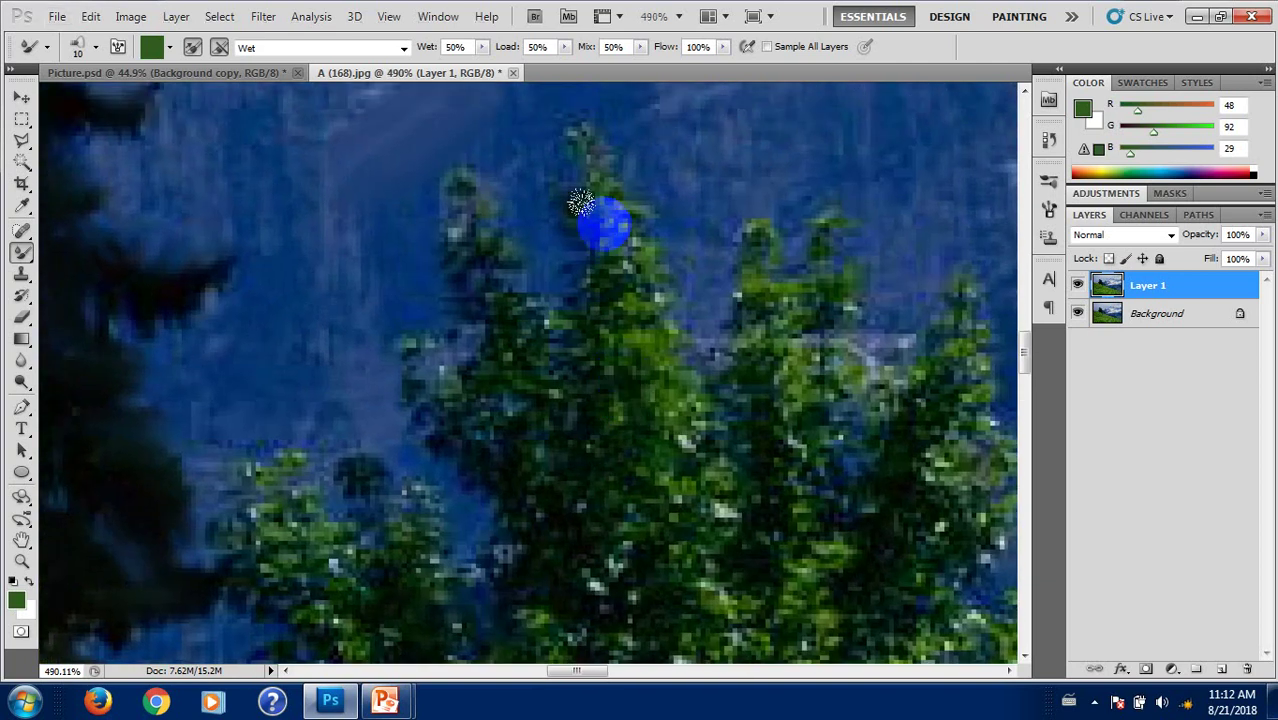
pyautogui.moveTo(560, 135); pyautogui.dragTo(615, 285)
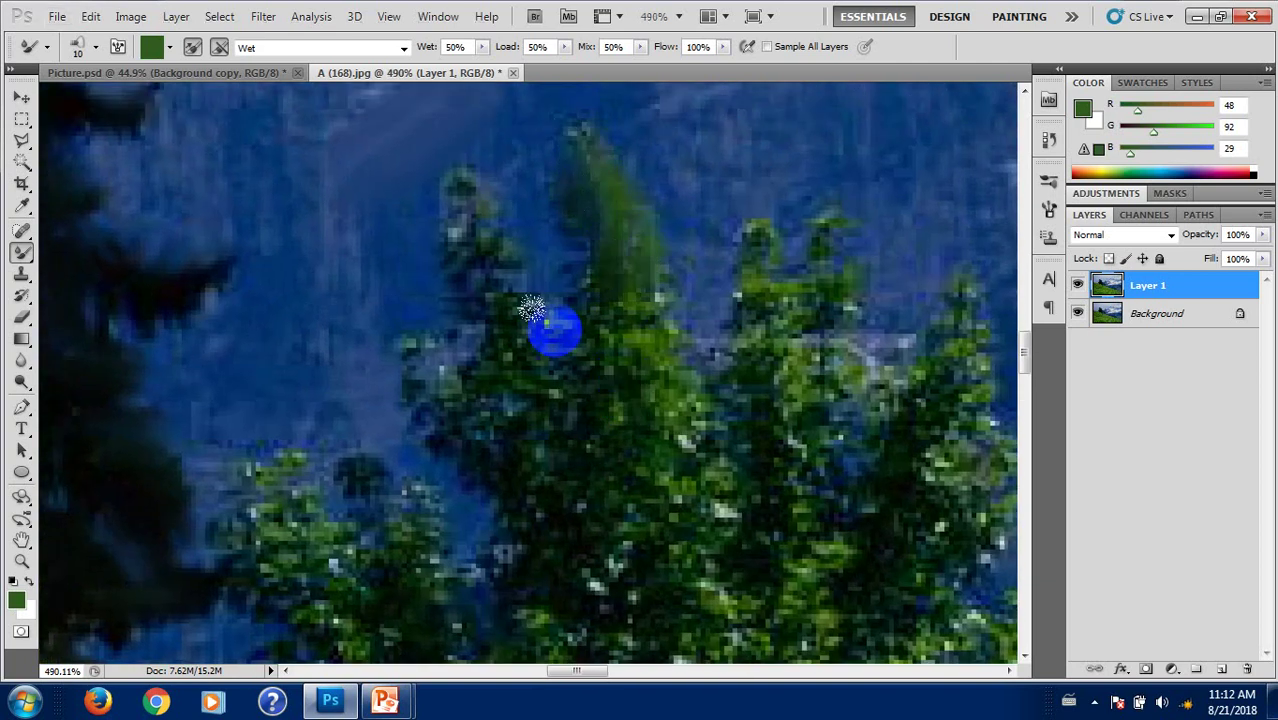
pyautogui.moveTo(531, 307)
pyautogui.mouseDown()
pyautogui.moveTo(451, 200)
pyautogui.moveTo(462, 300)
pyautogui.moveTo(425, 355)
pyautogui.mouseUp()
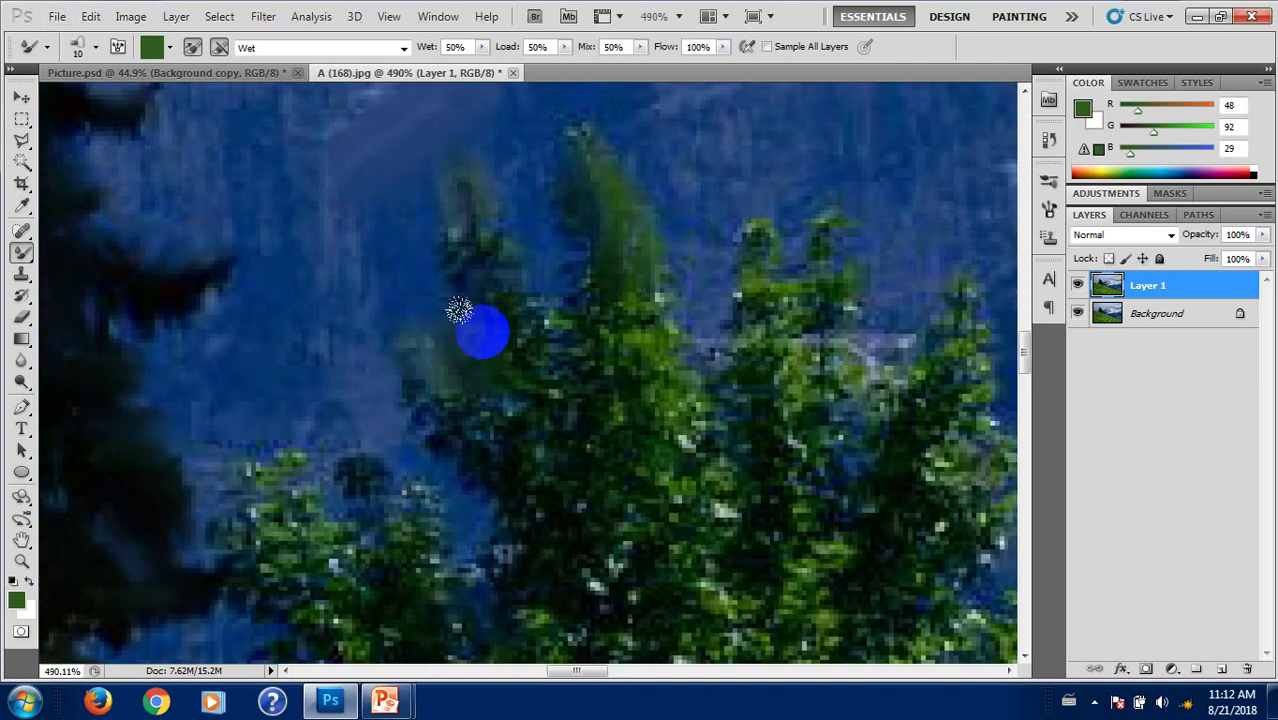
pyautogui.moveTo(459, 311); pyautogui.dragTo(619, 368)
# Step: Smear green across the tree top and dark paint through the lower foliage
pyautogui.scroll(-3, 588, 356)
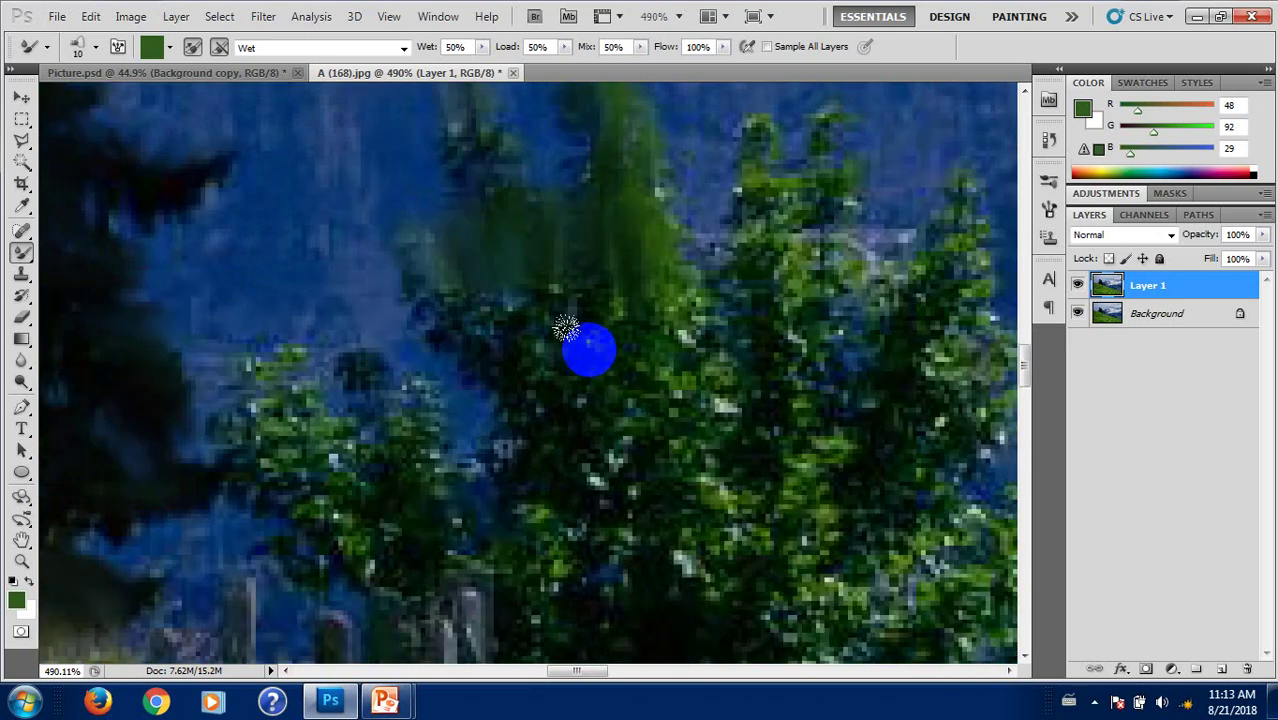
pyautogui.scroll(-3, 571, 334)
pyautogui.moveTo(507, 172)
pyautogui.mouseDown()
pyautogui.moveTo(591, 217)
pyautogui.moveTo(673, 180)
pyautogui.moveTo(602, 254)
pyautogui.moveTo(436, 203)
pyautogui.moveTo(374, 342)
pyautogui.moveTo(283, 335)
pyautogui.moveTo(226, 311)
pyautogui.moveTo(228, 334)
pyautogui.moveTo(291, 385)
pyautogui.moveTo(347, 350)
pyautogui.moveTo(382, 379)
pyautogui.moveTo(479, 365)
pyautogui.moveTo(539, 459)
pyautogui.mouseUp()
pyautogui.scroll(-3, 524, 388)
pyautogui.moveTo(524, 388)
pyautogui.mouseDown()
pyautogui.moveTo(513, 342)
pyautogui.moveTo(516, 485)
pyautogui.moveTo(609, 417)
pyautogui.moveTo(662, 277)
pyautogui.moveTo(633, 239)
pyautogui.moveTo(630, 277)
pyautogui.moveTo(642, 150)
pyautogui.moveTo(795, 215)
pyautogui.moveTo(732, 266)
pyautogui.moveTo(466, 346)
pyautogui.moveTo(519, 331)
pyautogui.moveTo(590, 234)
pyautogui.moveTo(599, 120)
pyautogui.moveTo(650, 137)
pyautogui.moveTo(639, 222)
pyautogui.moveTo(608, 300)
pyautogui.moveTo(505, 317)
pyautogui.moveTo(611, 362)
pyautogui.moveTo(634, 410)
pyautogui.moveTo(551, 465)
pyautogui.moveTo(639, 434)
pyautogui.moveTo(759, 177)
pyautogui.moveTo(743, 243)
pyautogui.moveTo(714, 266)
pyautogui.moveTo(802, 260)
pyautogui.moveTo(779, 308)
pyautogui.moveTo(848, 343)
pyautogui.moveTo(736, 377)
pyautogui.moveTo(779, 422)
pyautogui.moveTo(676, 459)
pyautogui.moveTo(740, 434)
pyautogui.moveTo(807, 556)
pyautogui.moveTo(664, 296)
pyautogui.mouseUp()
pyautogui.hscroll(3, 732, 266)
pyautogui.scroll(2, 593, 246)
pyautogui.scroll(2, 577, 258)
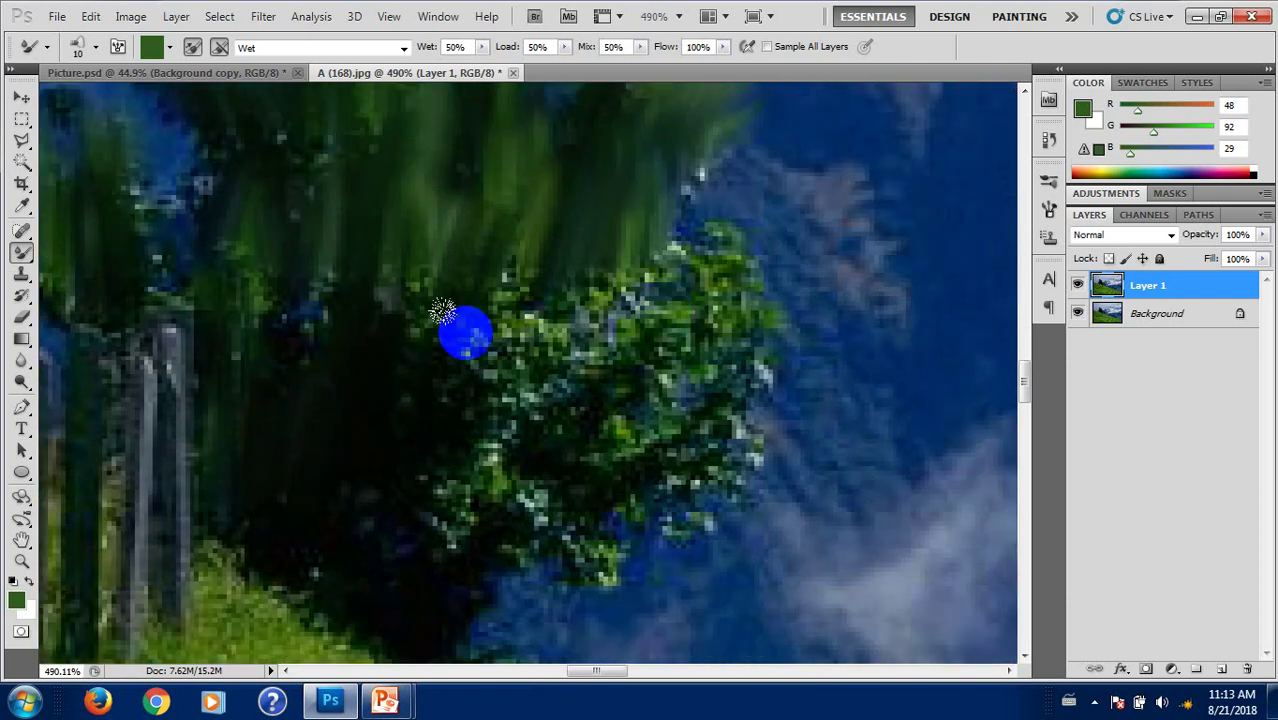
# Step: Streak green through the tree foliage down to the slope edge, then fit the image
pyautogui.moveTo(463, 332)
pyautogui.mouseDown()
pyautogui.moveTo(534, 300)
pyautogui.moveTo(702, 285)
pyautogui.moveTo(706, 308)
pyautogui.moveTo(641, 333)
pyautogui.moveTo(541, 336)
pyautogui.moveTo(464, 379)
pyautogui.moveTo(430, 380)
pyautogui.moveTo(491, 417)
pyautogui.moveTo(414, 502)
pyautogui.moveTo(542, 399)
pyautogui.moveTo(601, 414)
pyautogui.moveTo(699, 391)
pyautogui.moveTo(693, 457)
pyautogui.moveTo(596, 487)
pyautogui.moveTo(605, 502)
pyautogui.moveTo(573, 522)
pyautogui.moveTo(639, 539)
pyautogui.moveTo(537, 505)
pyautogui.moveTo(690, 351)
pyautogui.mouseUp()
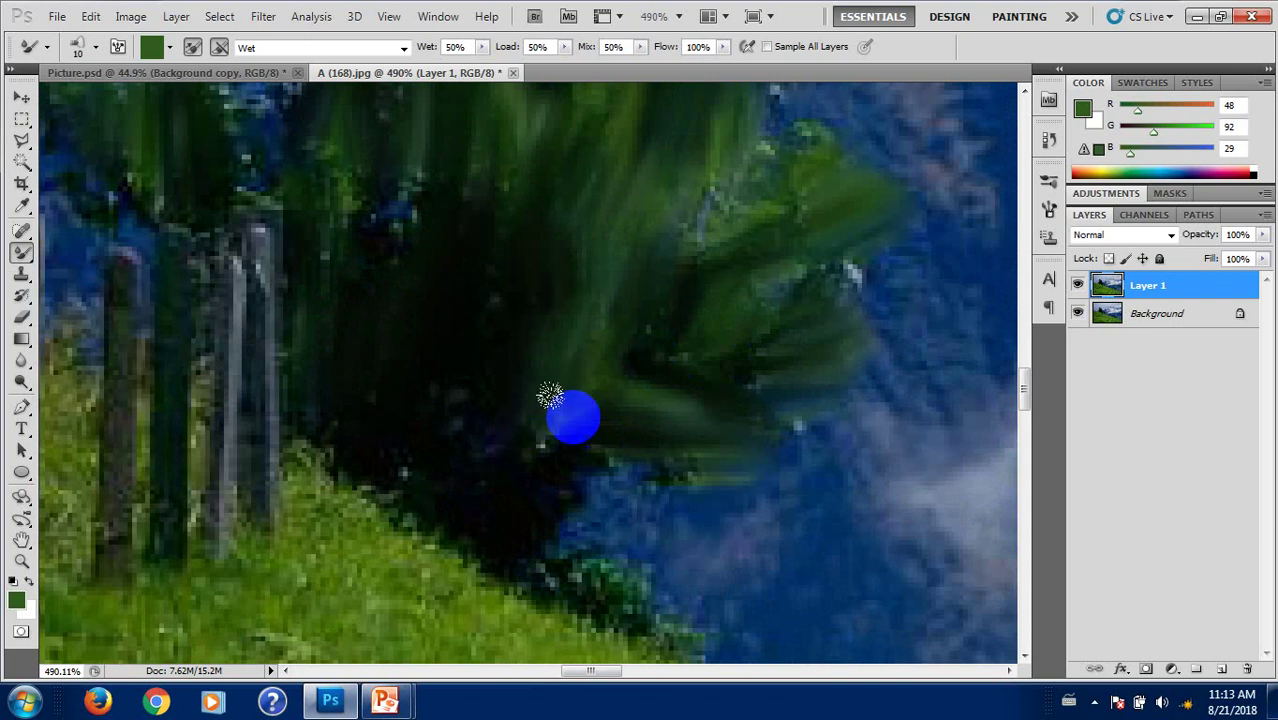
pyautogui.moveTo(531, 455)
pyautogui.mouseDown()
pyautogui.moveTo(391, 434)
pyautogui.moveTo(340, 291)
pyautogui.moveTo(434, 194)
pyautogui.moveTo(524, 246)
pyautogui.moveTo(673, 271)
pyautogui.moveTo(571, 451)
pyautogui.mouseUp()
pyautogui.scroll(-3, 571, 451)
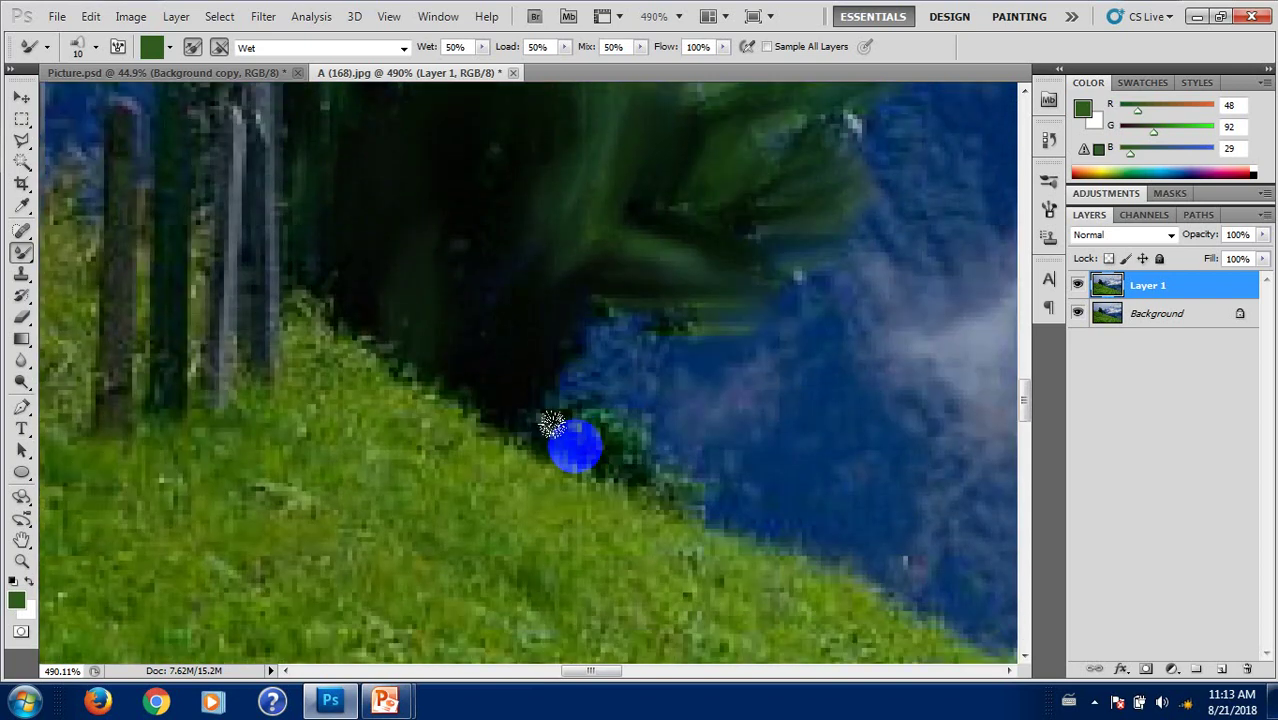
pyautogui.moveTo(657, 474)
pyautogui.mouseDown()
pyautogui.moveTo(599, 423)
pyautogui.moveTo(699, 334)
pyautogui.moveTo(338, 205)
pyautogui.moveTo(605, 442)
pyautogui.moveTo(617, 434)
pyautogui.mouseUp()
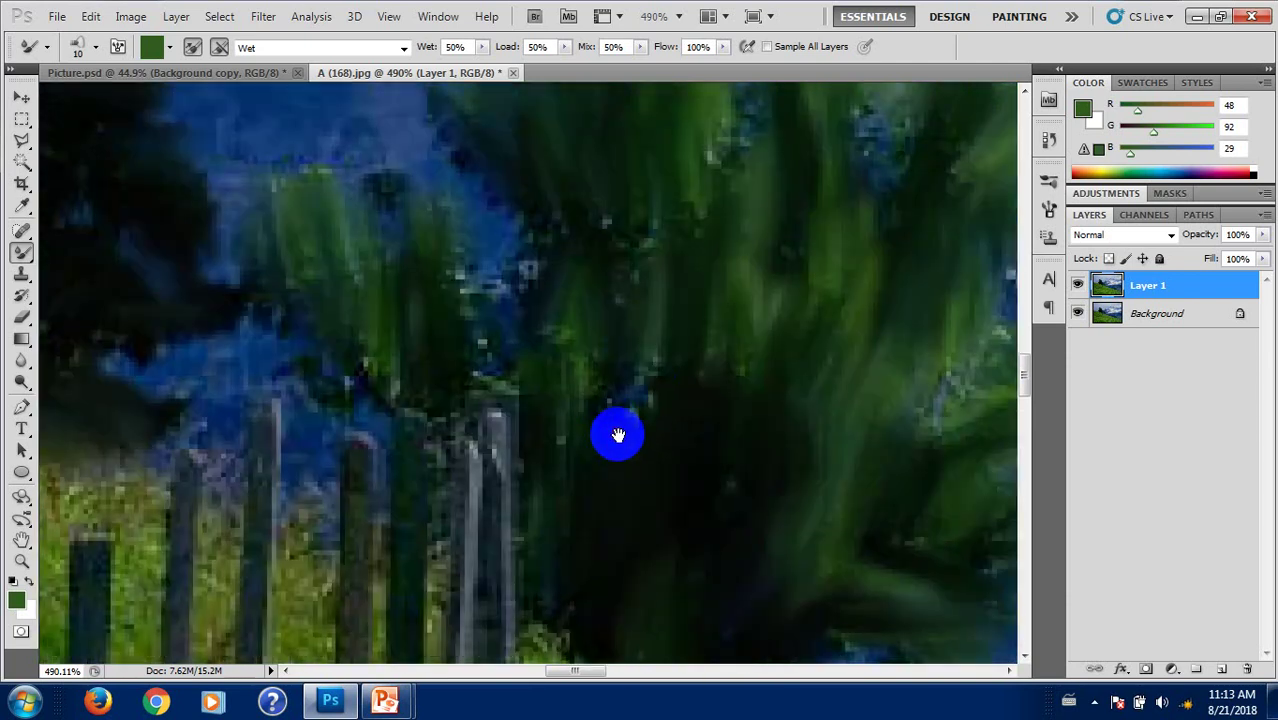
pyautogui.moveTo(433, 401)
pyautogui.mouseDown()
pyautogui.moveTo(473, 326)
pyautogui.moveTo(578, 295)
pyautogui.mouseUp()
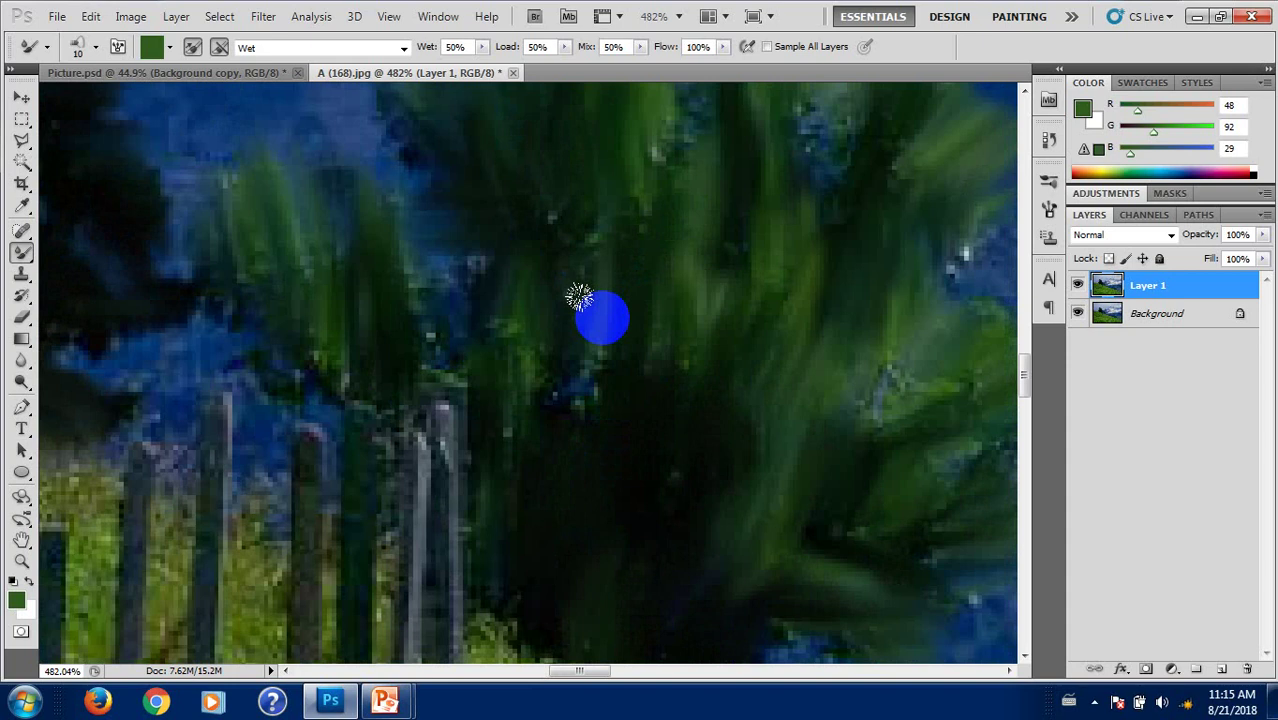
pyautogui.hotkey('ctrl', '0')
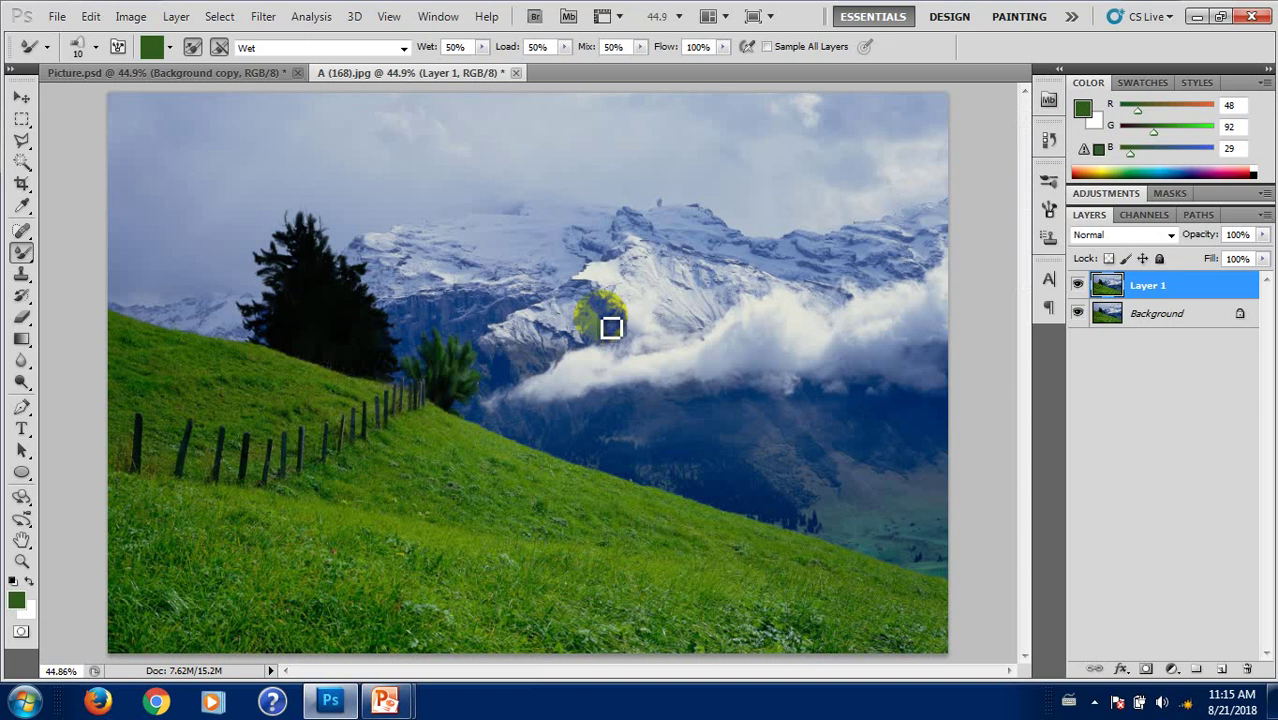
# Step: Turn off 'Load the brush after each stroke' and zoom in on the fence posts
pyautogui.keyDown('alt'); pyautogui.click(270, 146); pyautogui.keyUp('alt')
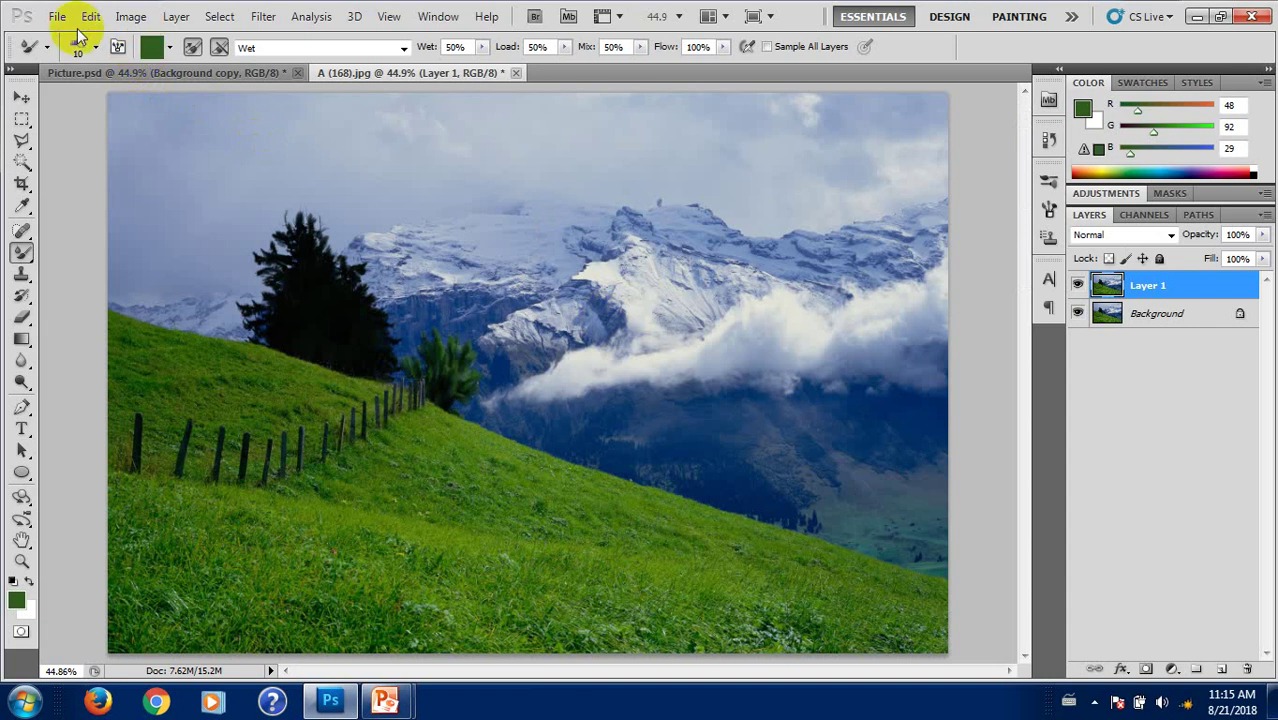
pyautogui.click(193, 50)
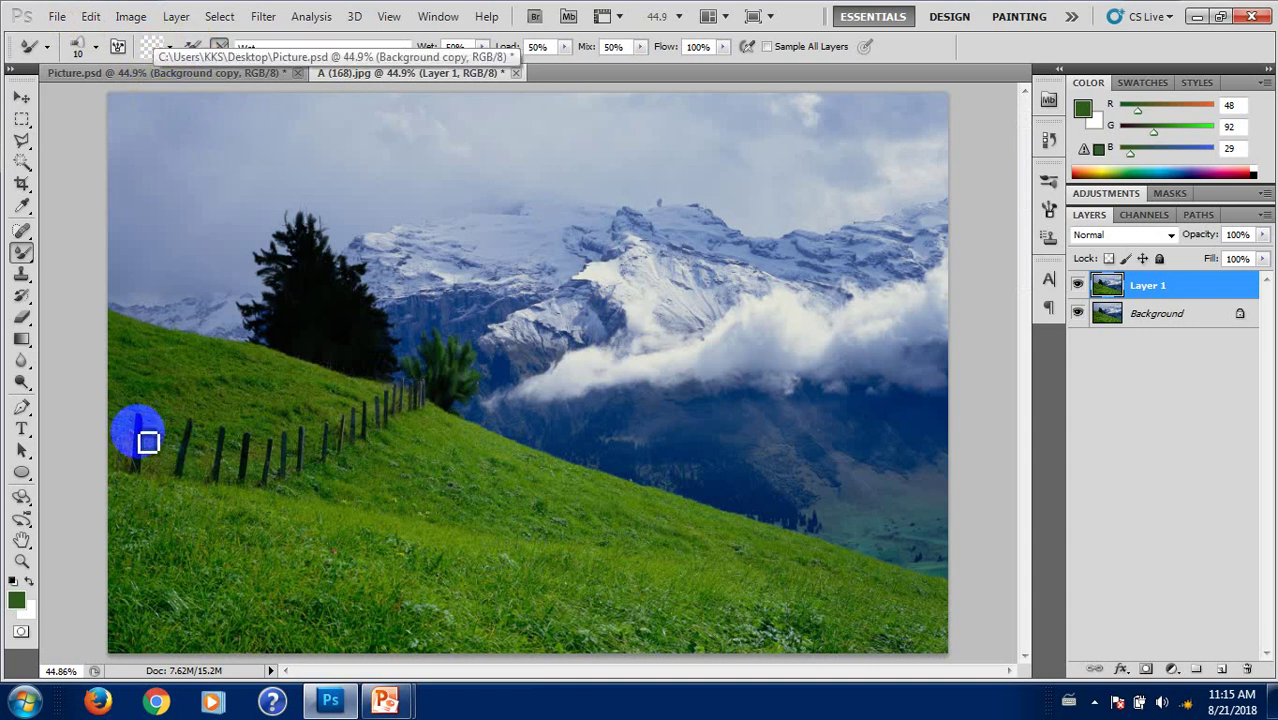
pyautogui.moveTo(148, 442); pyautogui.dragTo(247, 490)
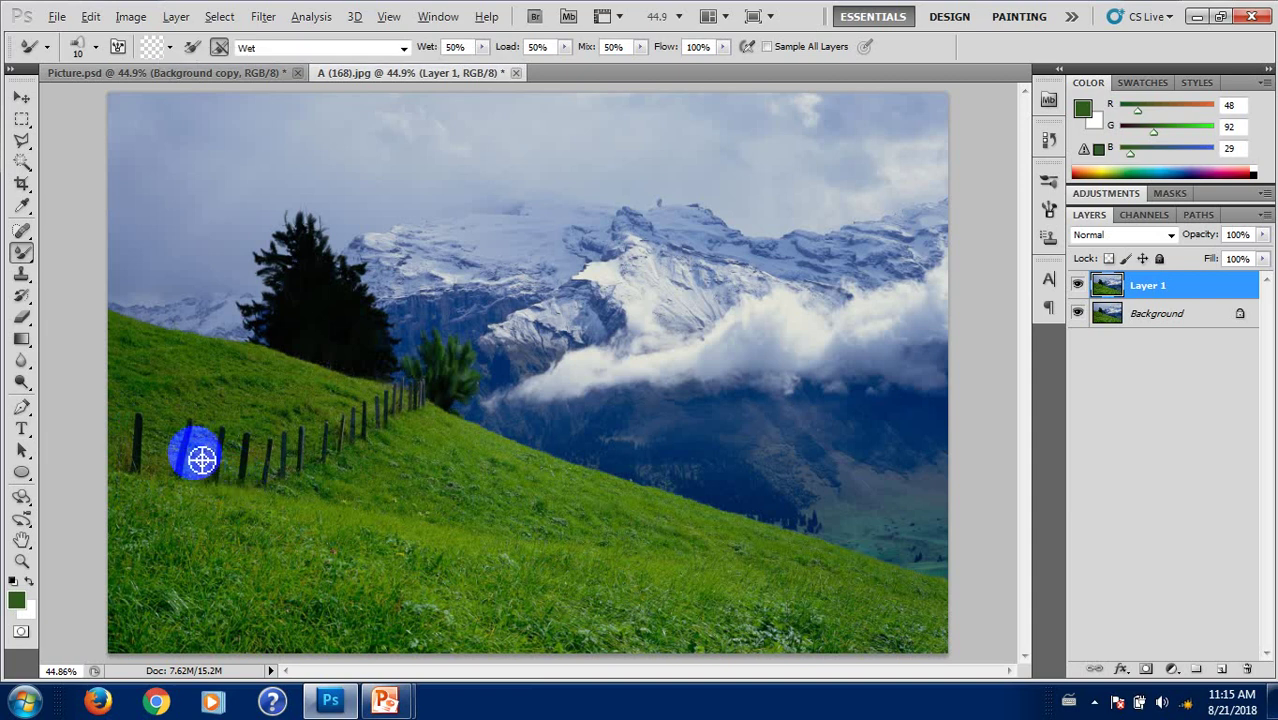
pyautogui.moveTo(201, 459)
pyautogui.mouseDown()
pyautogui.moveTo(199, 441)
pyautogui.moveTo(542, 430)
pyautogui.mouseUp()
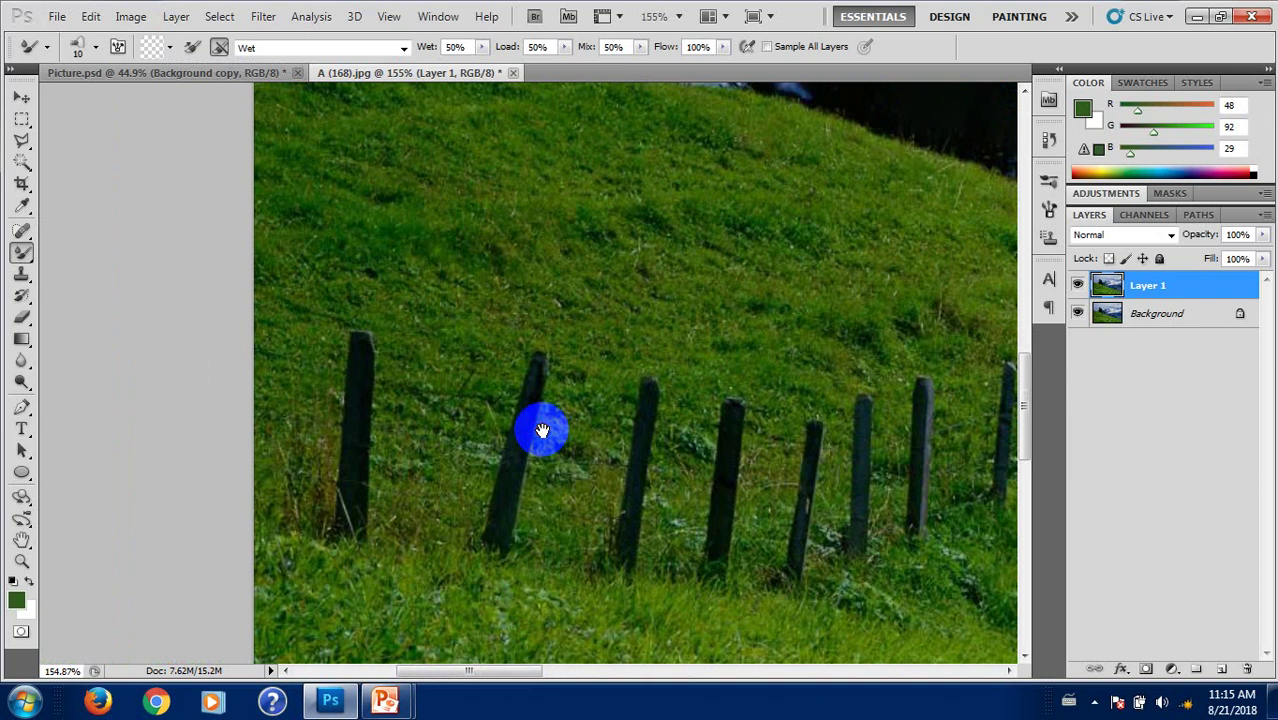
# Step: Smear the left fence post's base and the second post into soft strokes
pyautogui.click(334, 345)
pyautogui.moveTo(351, 351)
pyautogui.mouseDown()
pyautogui.moveTo(365, 345)
pyautogui.moveTo(345, 542)
pyautogui.moveTo(357, 590)
pyautogui.moveTo(342, 571)
pyautogui.mouseUp()
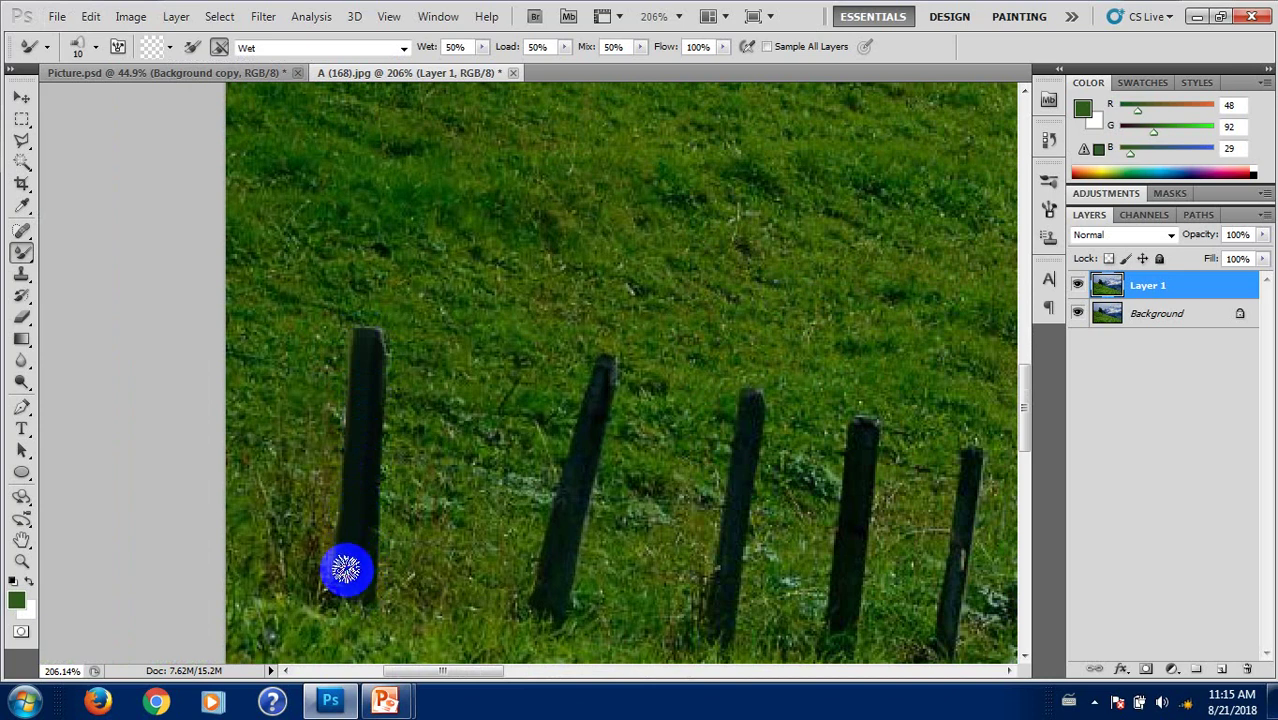
pyautogui.moveTo(539, 542); pyautogui.dragTo(328, 378)
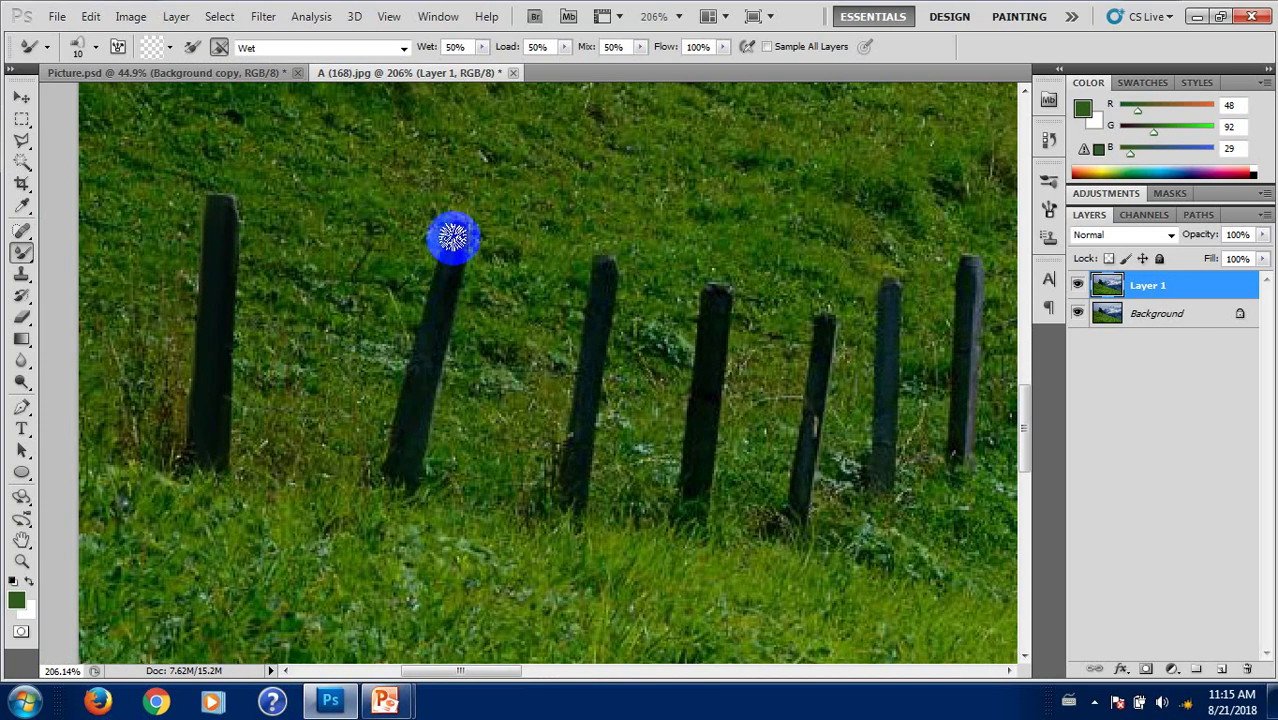
pyautogui.moveTo(451, 234)
pyautogui.mouseDown()
pyautogui.moveTo(404, 440)
pyautogui.moveTo(414, 405)
pyautogui.mouseUp()
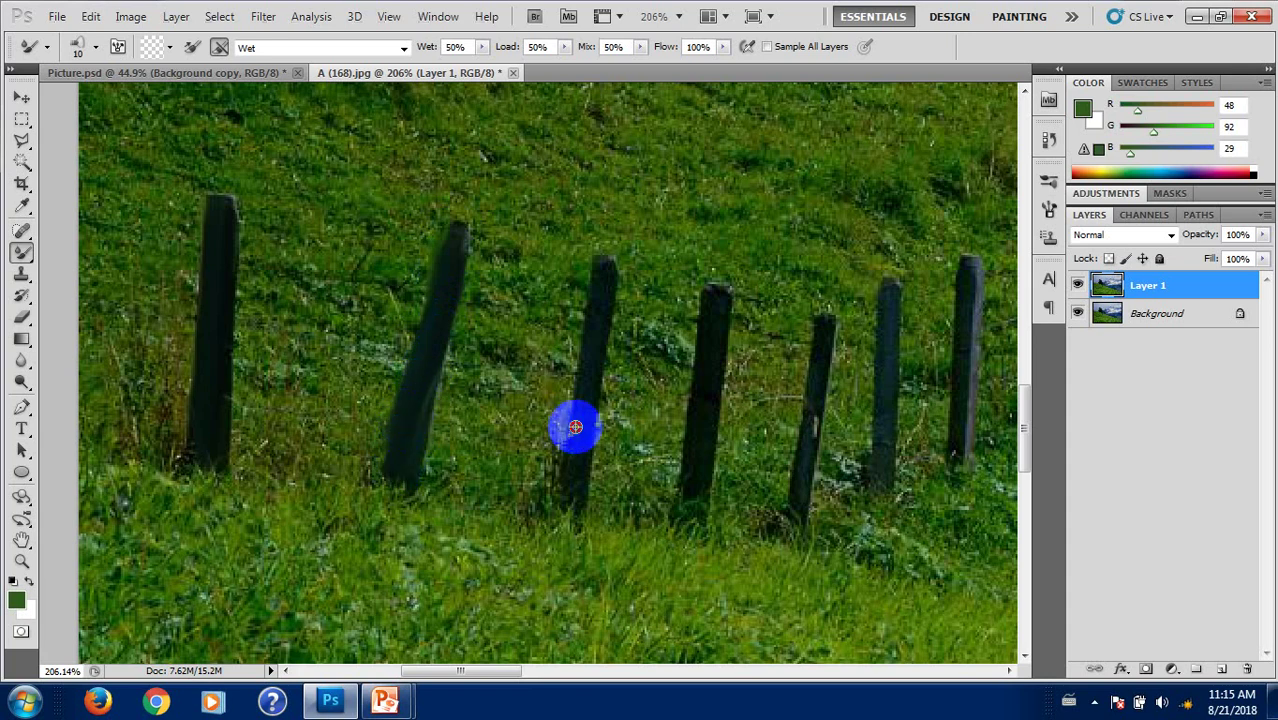
pyautogui.moveTo(605, 423); pyautogui.dragTo(451, 403)
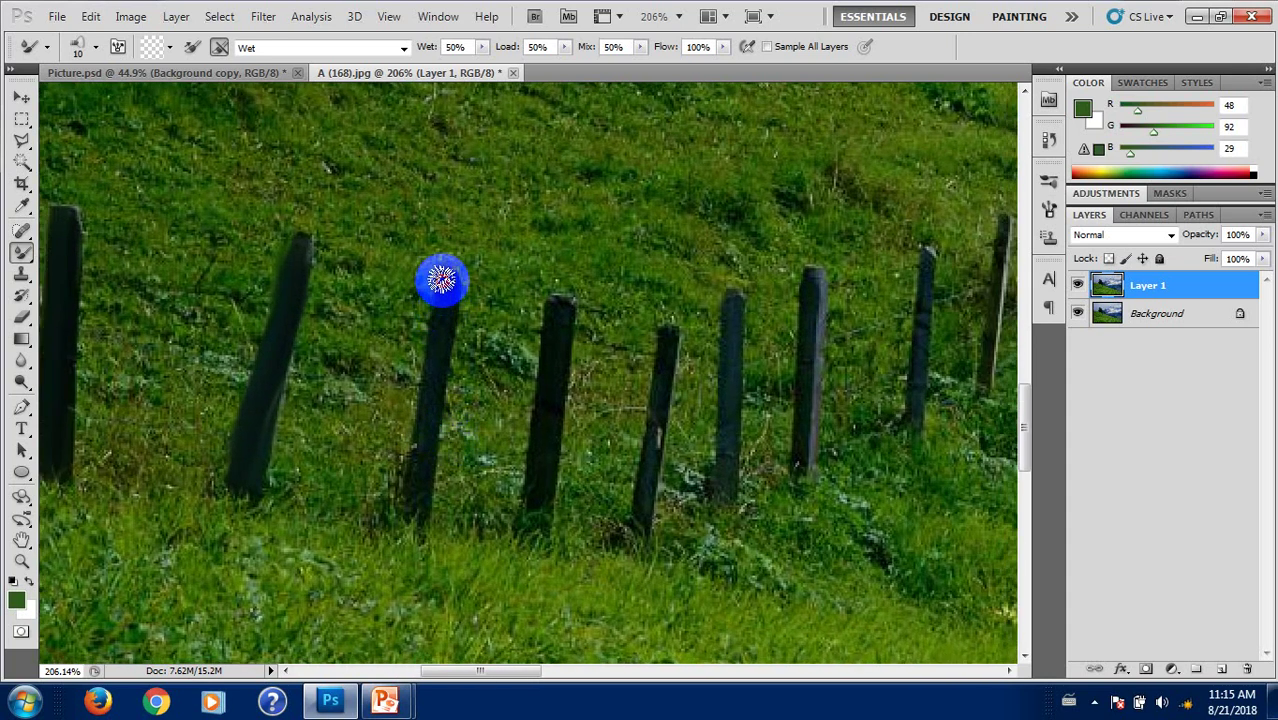
pyautogui.moveTo(446, 287); pyautogui.dragTo(413, 492)
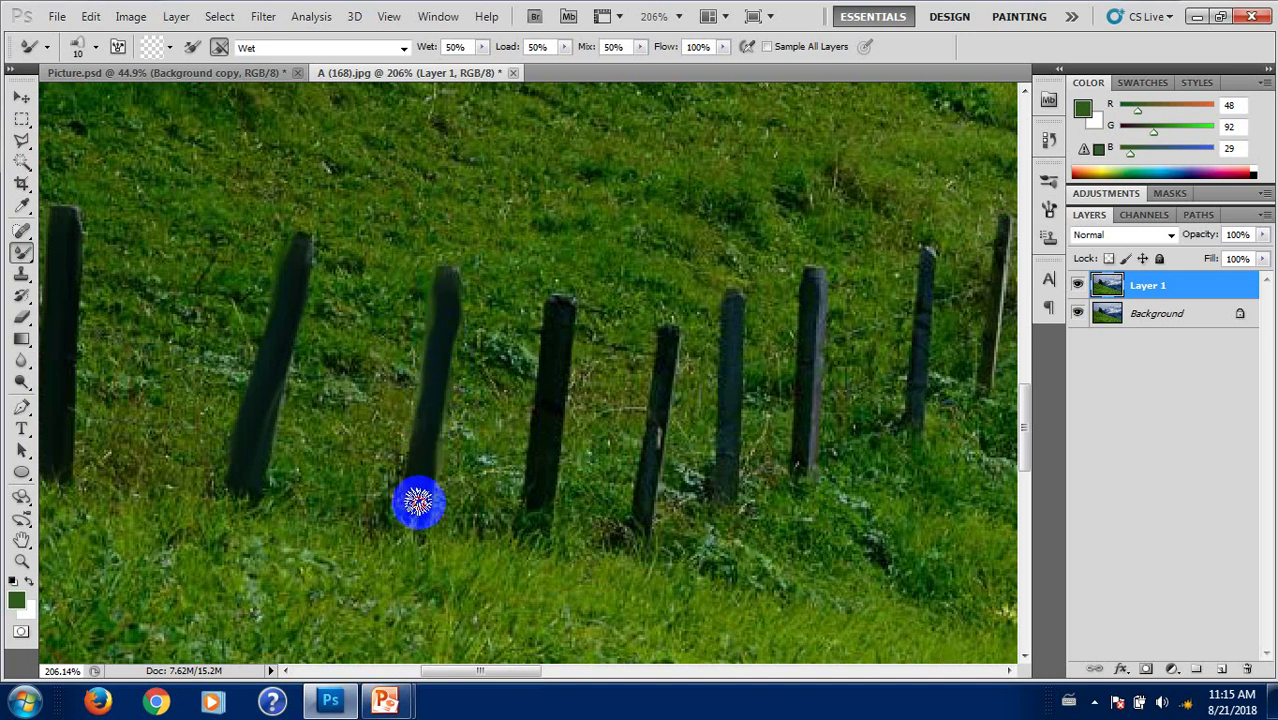
# Step: Smear the third and fourth fence posts from top to base
pyautogui.moveTo(465, 449); pyautogui.dragTo(328, 451)
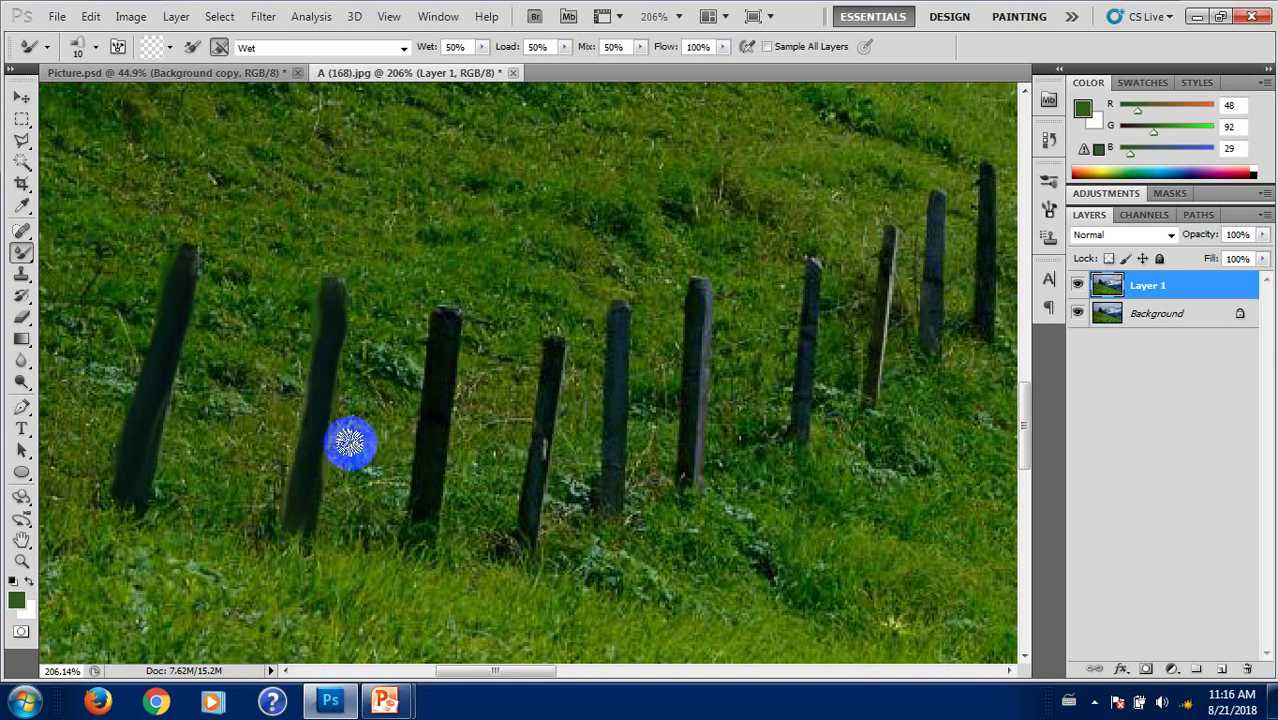
pyautogui.moveTo(450, 330); pyautogui.dragTo(428, 496)
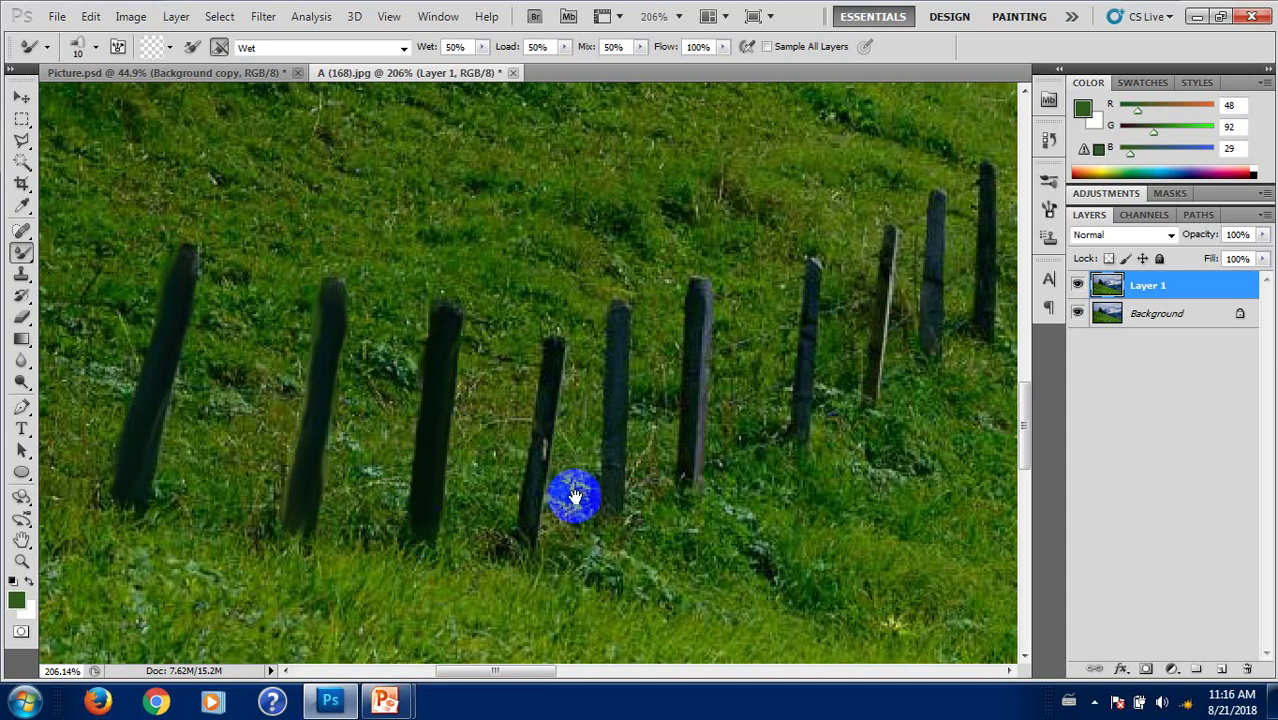
pyautogui.moveTo(570, 491); pyautogui.dragTo(485, 491)
pyautogui.moveTo(472, 338); pyautogui.dragTo(442, 534)
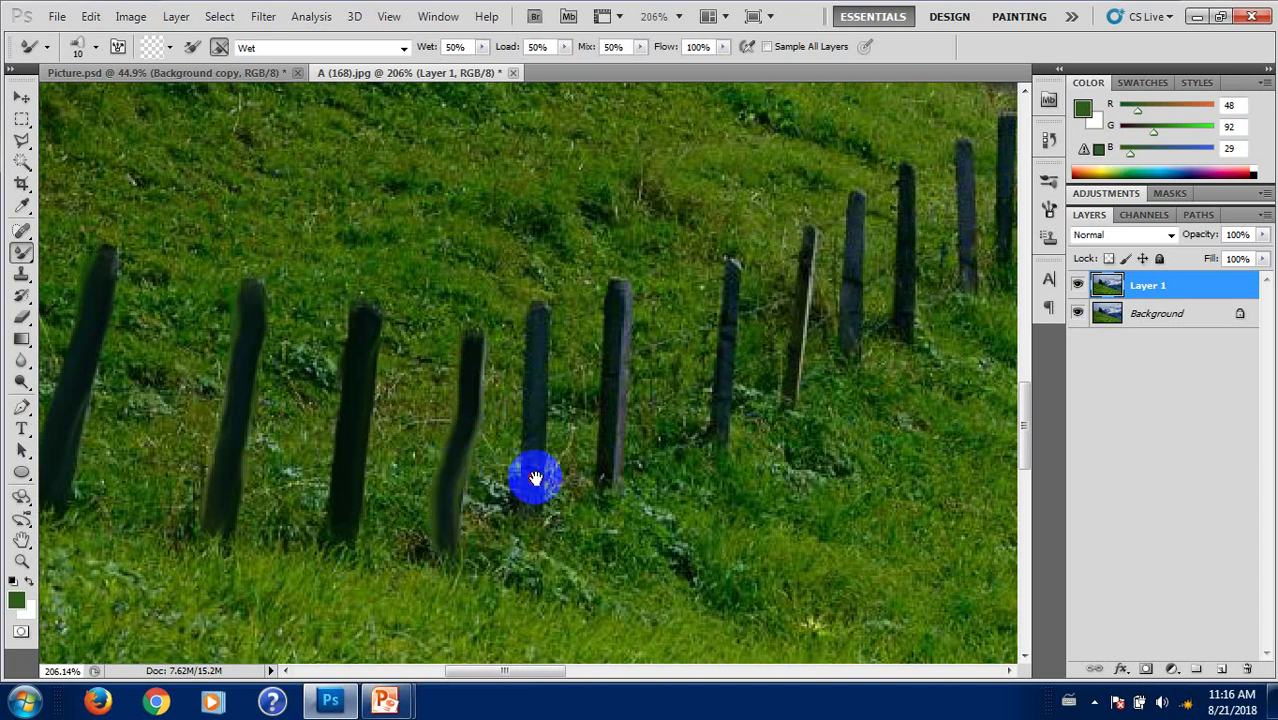
pyautogui.moveTo(563, 348)
pyautogui.mouseDown()
pyautogui.moveTo(458, 380)
pyautogui.moveTo(456, 503)
pyautogui.mouseUp()
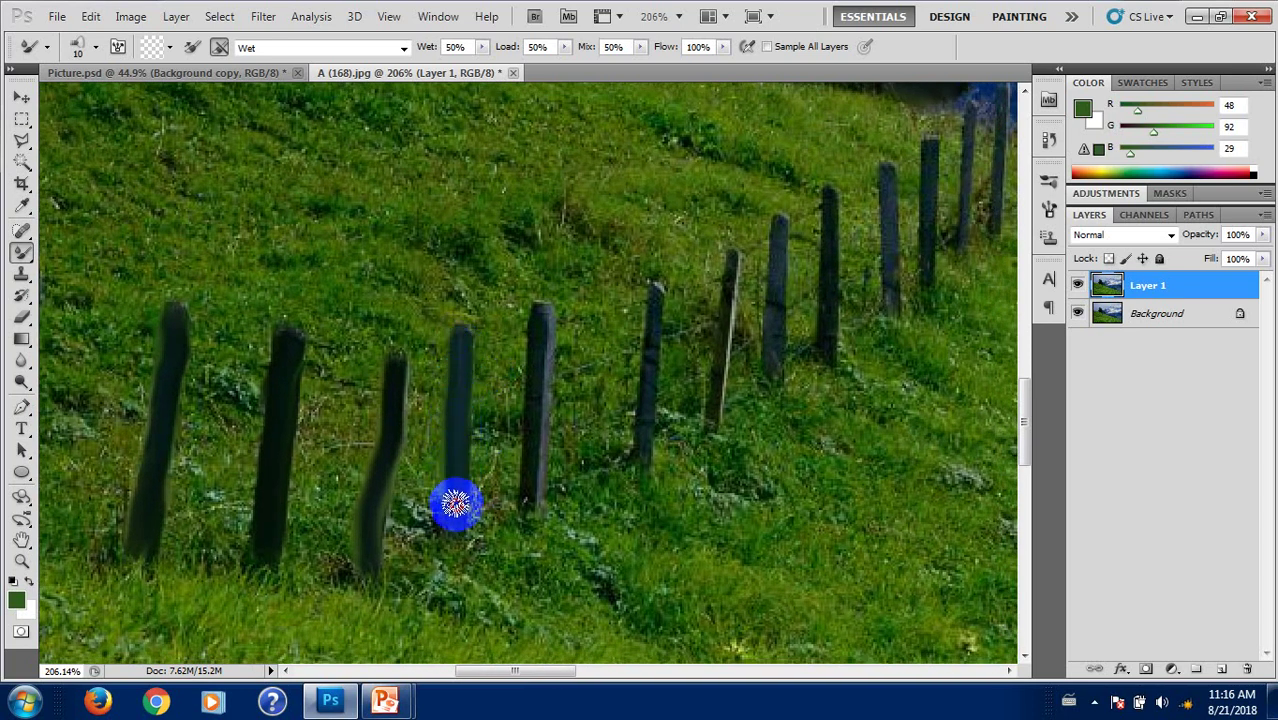
# Step: Zoom onto the next fence posts and paint wet strokes down them
pyautogui.keyDown('ctrl'); pyautogui.click(556, 331); pyautogui.keyUp('ctrl')
pyautogui.moveTo(542, 385); pyautogui.dragTo(478, 275)
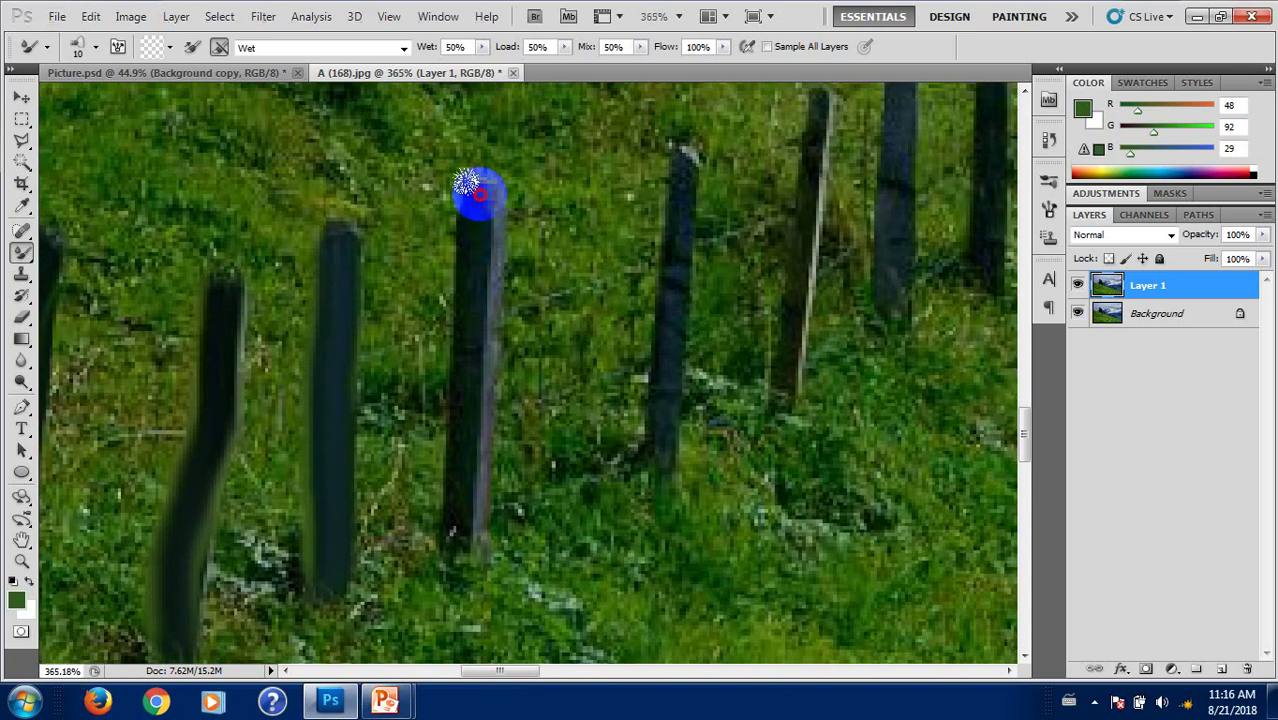
pyautogui.moveTo(474, 188)
pyautogui.mouseDown()
pyautogui.moveTo(472, 486)
pyautogui.moveTo(437, 400)
pyautogui.moveTo(498, 232)
pyautogui.moveTo(495, 203)
pyautogui.mouseUp()
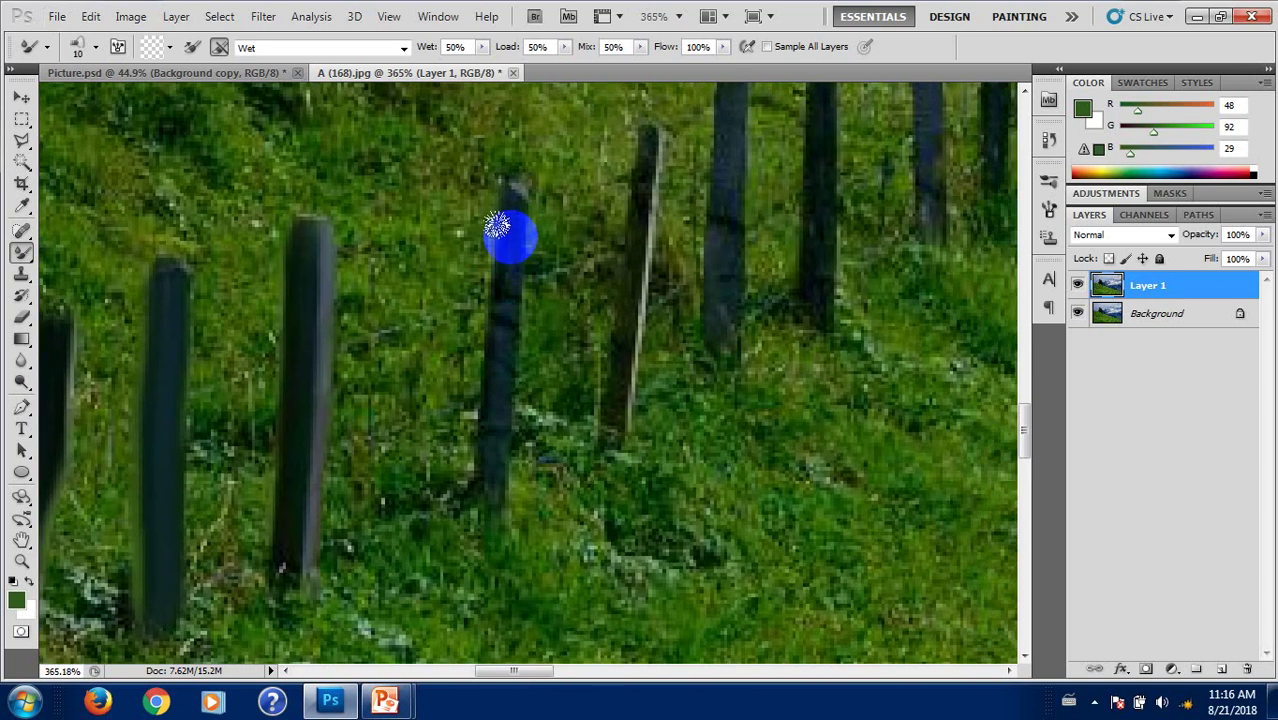
pyautogui.moveTo(492, 279)
pyautogui.mouseDown()
pyautogui.moveTo(481, 427)
pyautogui.moveTo(491, 480)
pyautogui.mouseUp()
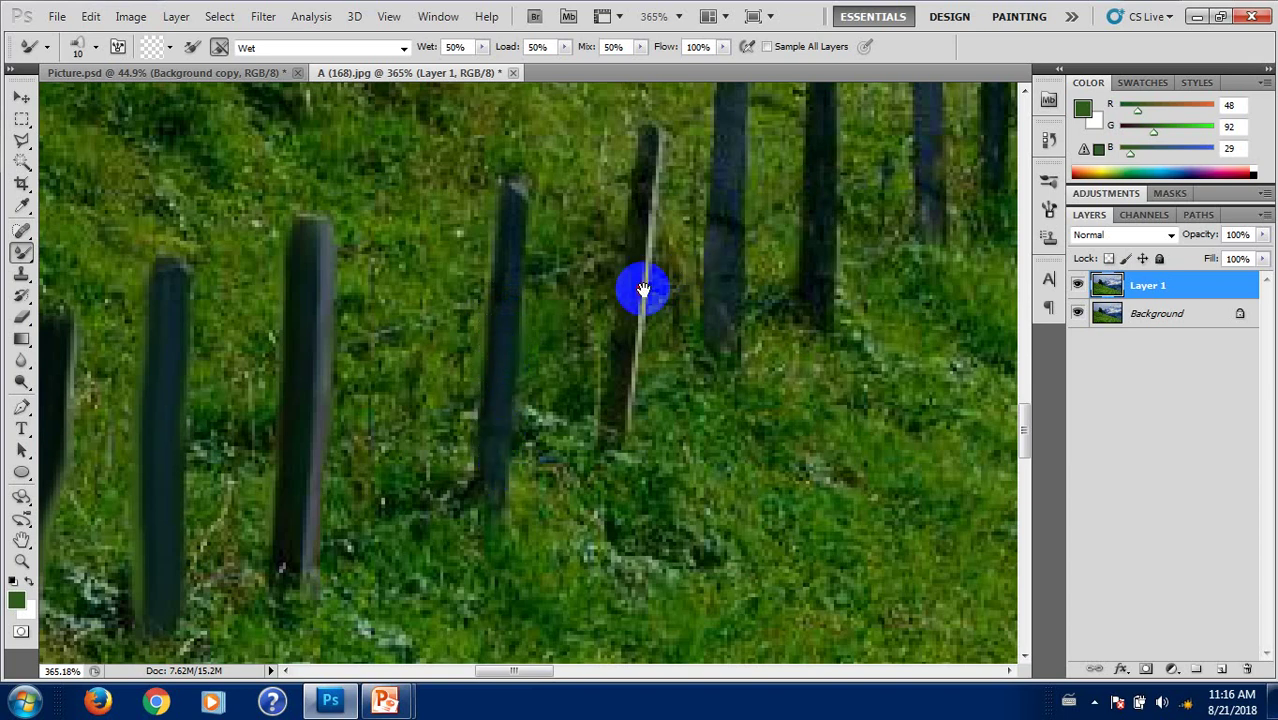
pyautogui.scroll(2, 620, 270)
pyautogui.hscroll(3, 600, 250)
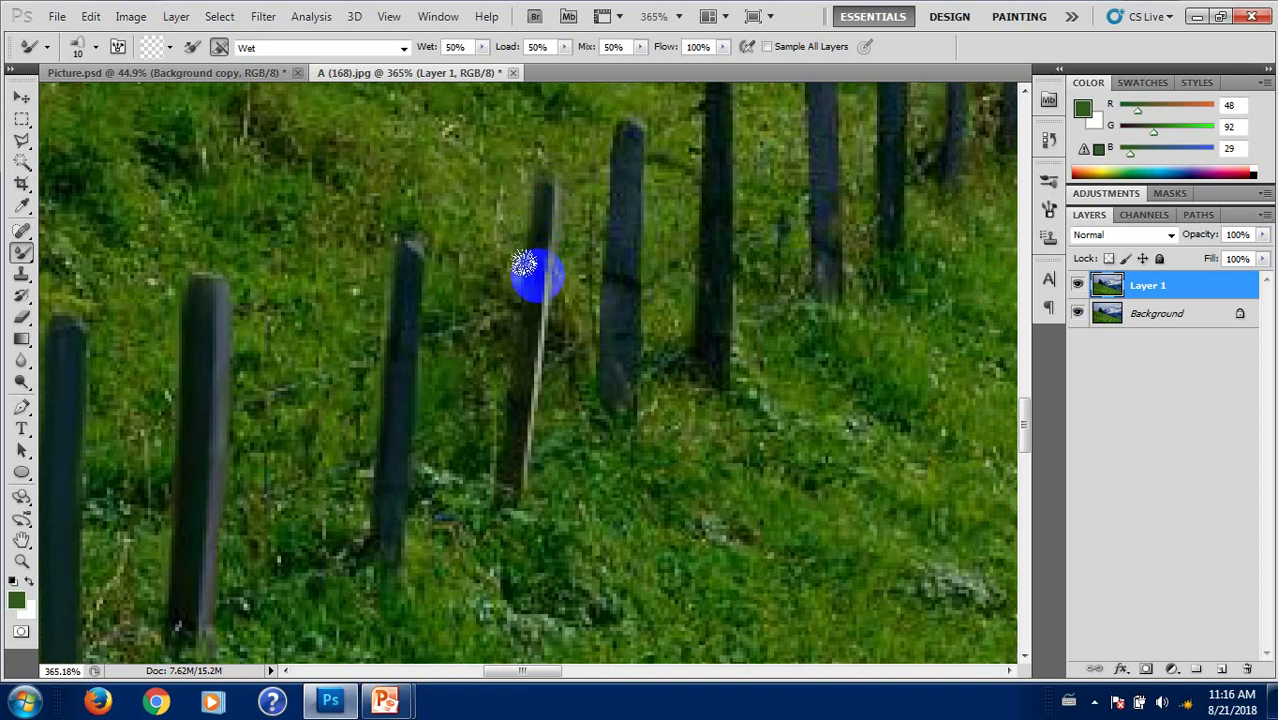
# Step: Smear each distant fence post up and down into smooth paint, then fit the image
pyautogui.moveTo(537, 302)
pyautogui.mouseDown()
pyautogui.moveTo(513, 479)
pyautogui.moveTo(596, 365)
pyautogui.moveTo(650, 257)
pyautogui.moveTo(596, 302)
pyautogui.moveTo(578, 189)
pyautogui.moveTo(560, 228)
pyautogui.moveTo(551, 422)
pyautogui.moveTo(559, 359)
pyautogui.moveTo(559, 414)
pyautogui.moveTo(676, 334)
pyautogui.moveTo(570, 385)
pyautogui.moveTo(545, 197)
pyautogui.moveTo(540, 417)
pyautogui.mouseUp()
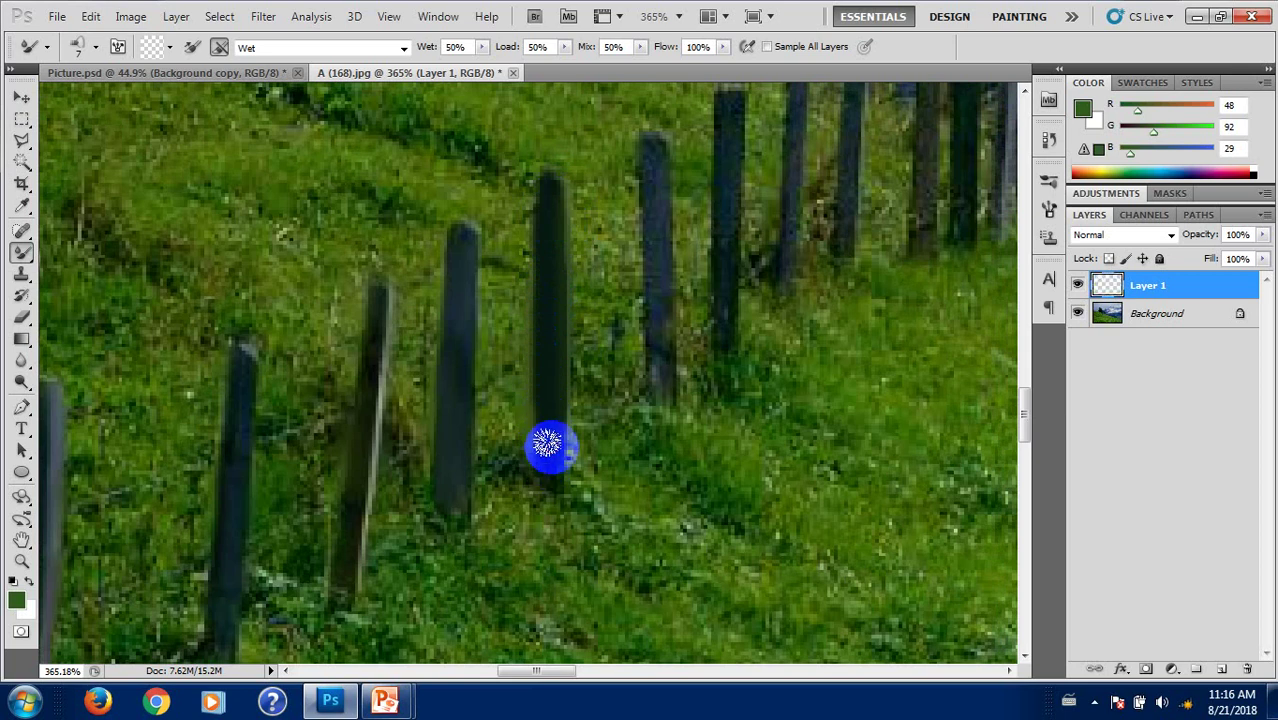
pyautogui.moveTo(605, 334); pyautogui.dragTo(482, 391)
pyautogui.moveTo(523, 250)
pyautogui.mouseDown()
pyautogui.moveTo(522, 223)
pyautogui.moveTo(522, 294)
pyautogui.moveTo(525, 217)
pyautogui.moveTo(530, 435)
pyautogui.mouseUp()
pyautogui.scroll(2, 536, 402)
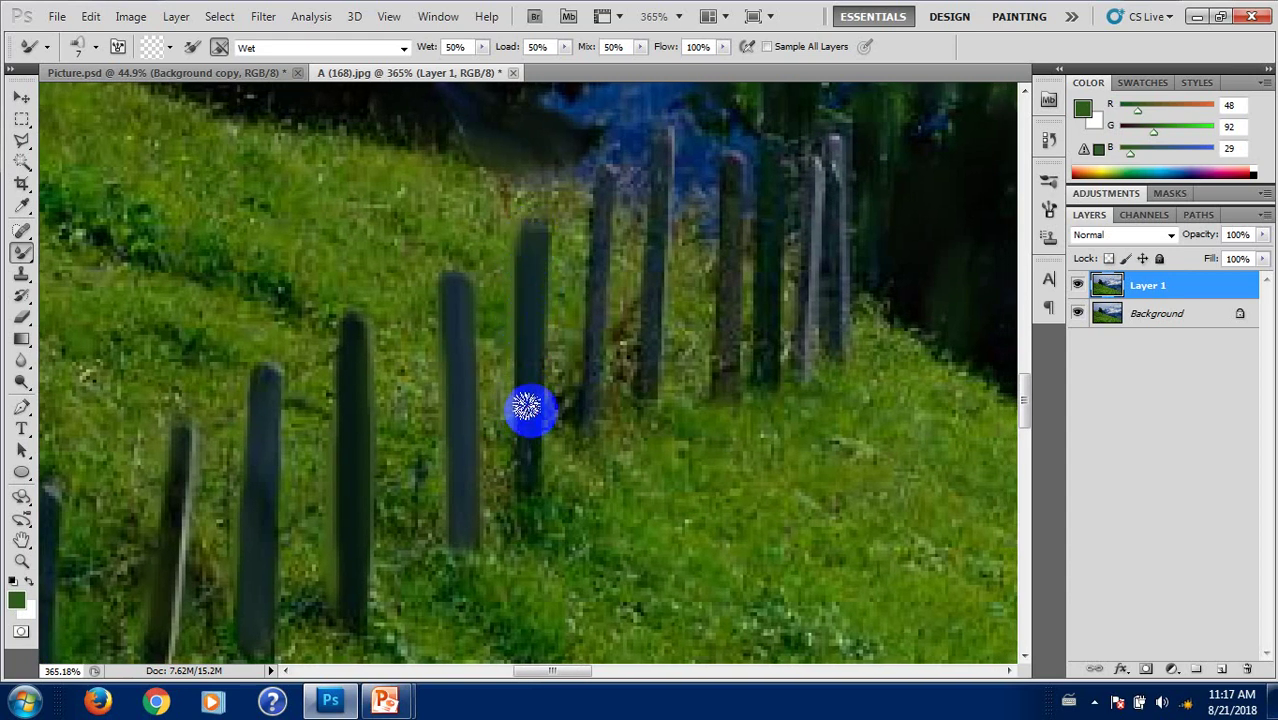
pyautogui.scroll(2, 530, 470)
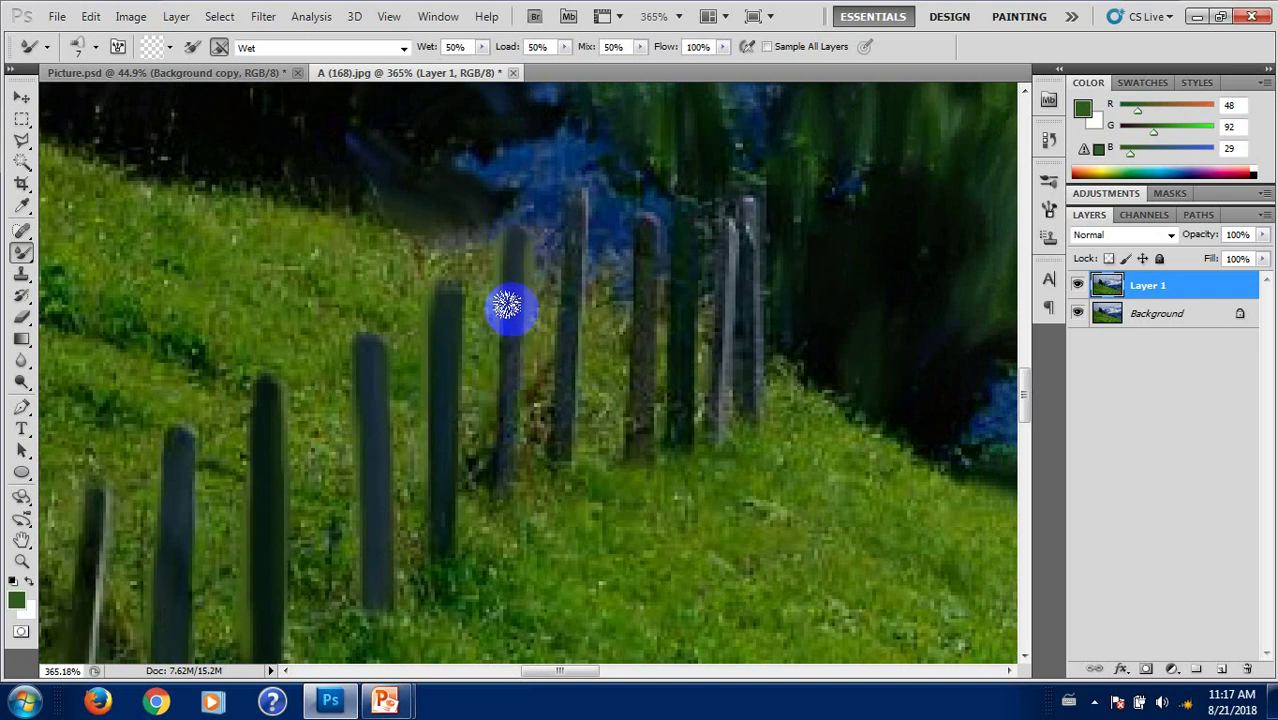
pyautogui.moveTo(507, 305); pyautogui.dragTo(505, 470)
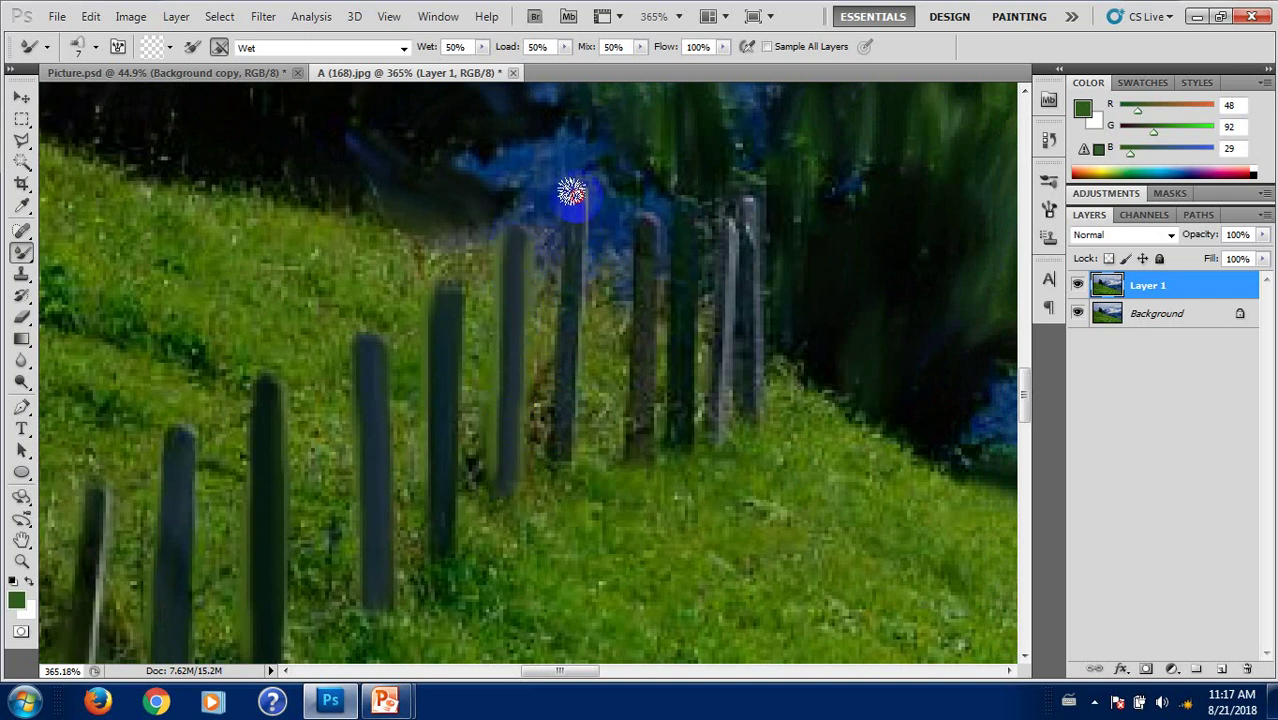
pyautogui.moveTo(571, 192); pyautogui.dragTo(560, 450)
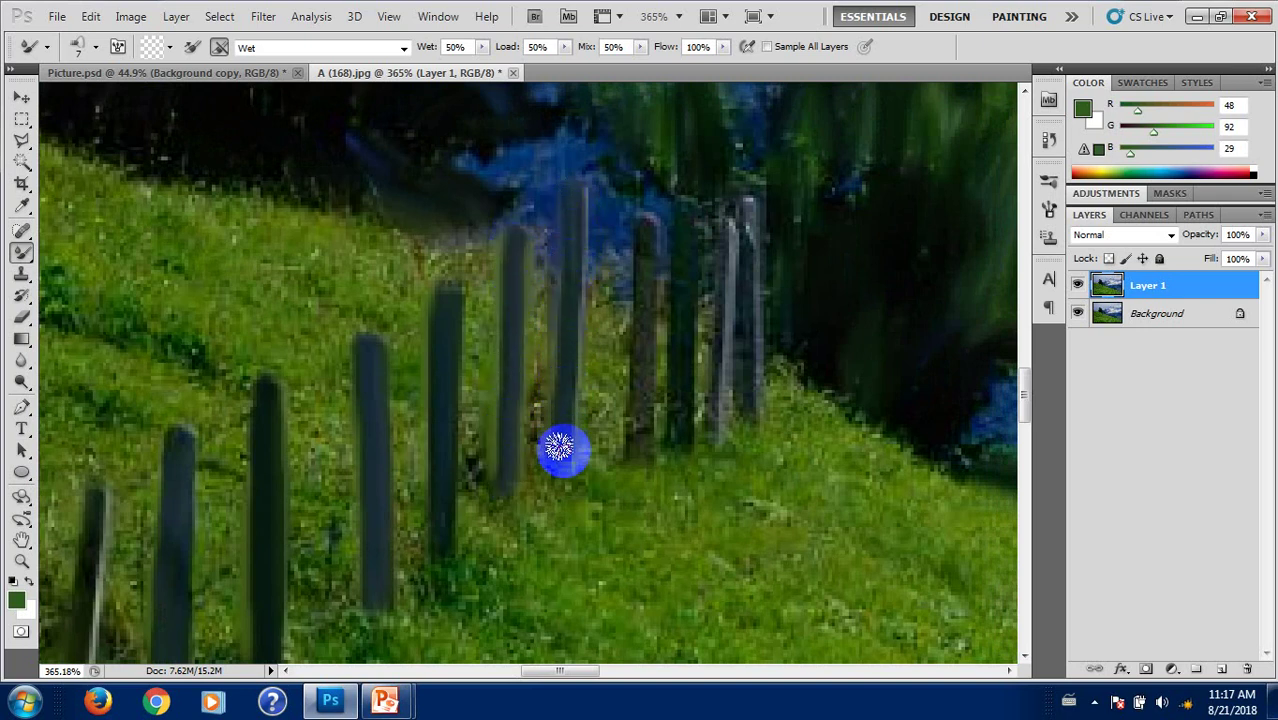
pyautogui.moveTo(639, 434)
pyautogui.mouseDown()
pyautogui.moveTo(645, 345)
pyautogui.moveTo(630, 262)
pyautogui.moveTo(652, 256)
pyautogui.moveTo(676, 425)
pyautogui.moveTo(685, 240)
pyautogui.moveTo(713, 222)
pyautogui.moveTo(710, 425)
pyautogui.moveTo(753, 408)
pyautogui.moveTo(742, 208)
pyautogui.moveTo(698, 265)
pyautogui.moveTo(698, 222)
pyautogui.moveTo(527, 328)
pyautogui.moveTo(591, 383)
pyautogui.mouseUp()
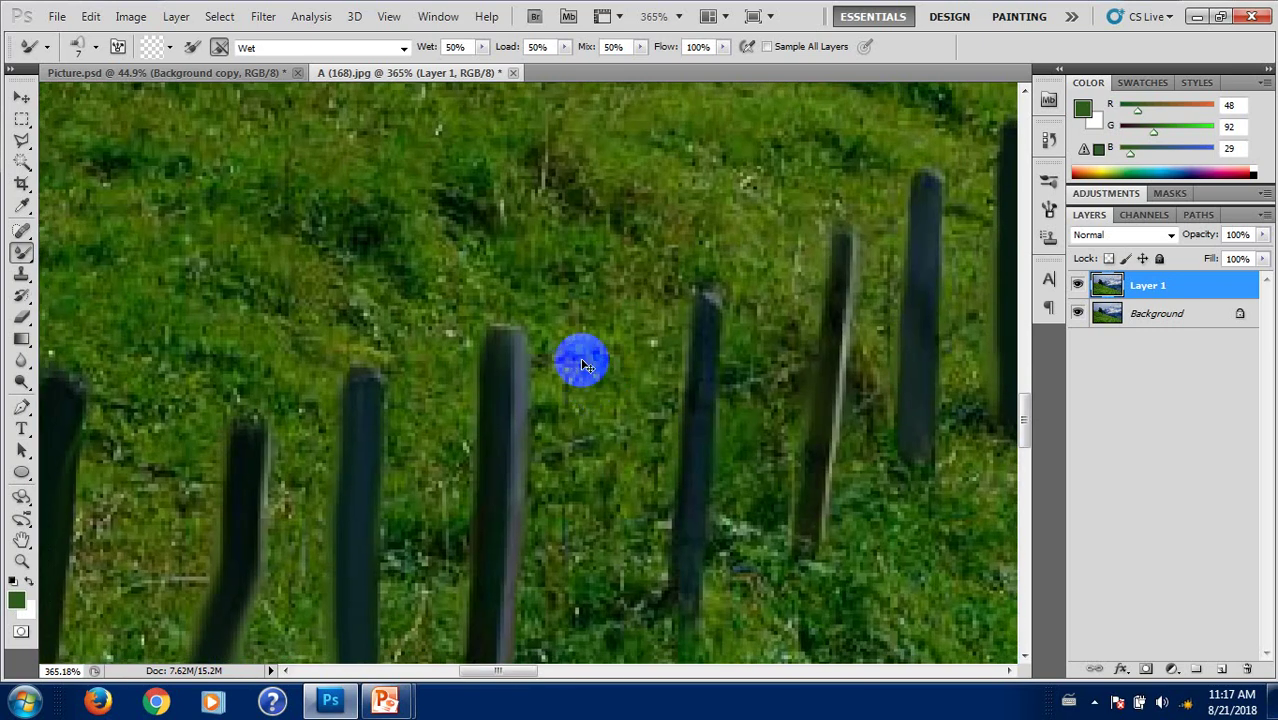
pyautogui.hotkey('ctrl', '0')
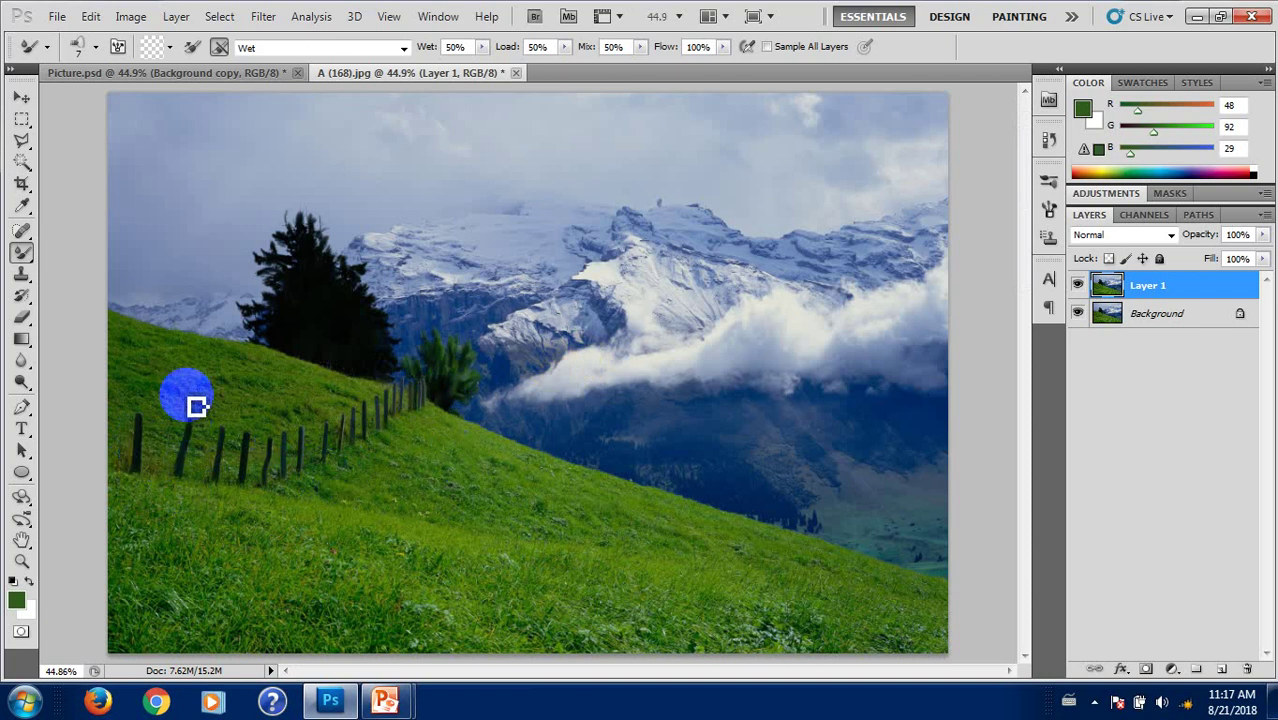
# Step: Zoom onto the nearest posts and paint upper and lower dark rails left of the first post
pyautogui.scroll(1, 162, 430)
pyautogui.scroll(3, 180, 457)
pyautogui.scroll(1, 180, 457)
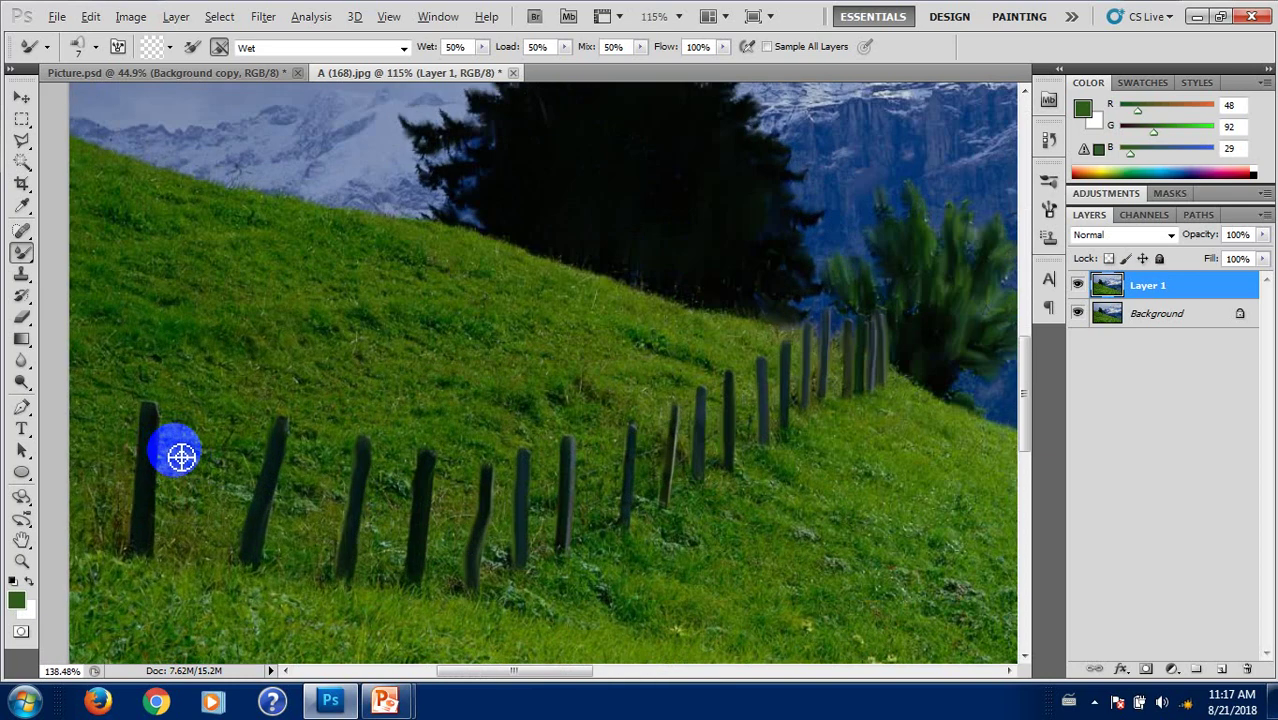
pyautogui.scroll(1, 180, 457)
pyautogui.scroll(1, 180, 457)
pyautogui.moveTo(206, 441); pyautogui.dragTo(402, 365)
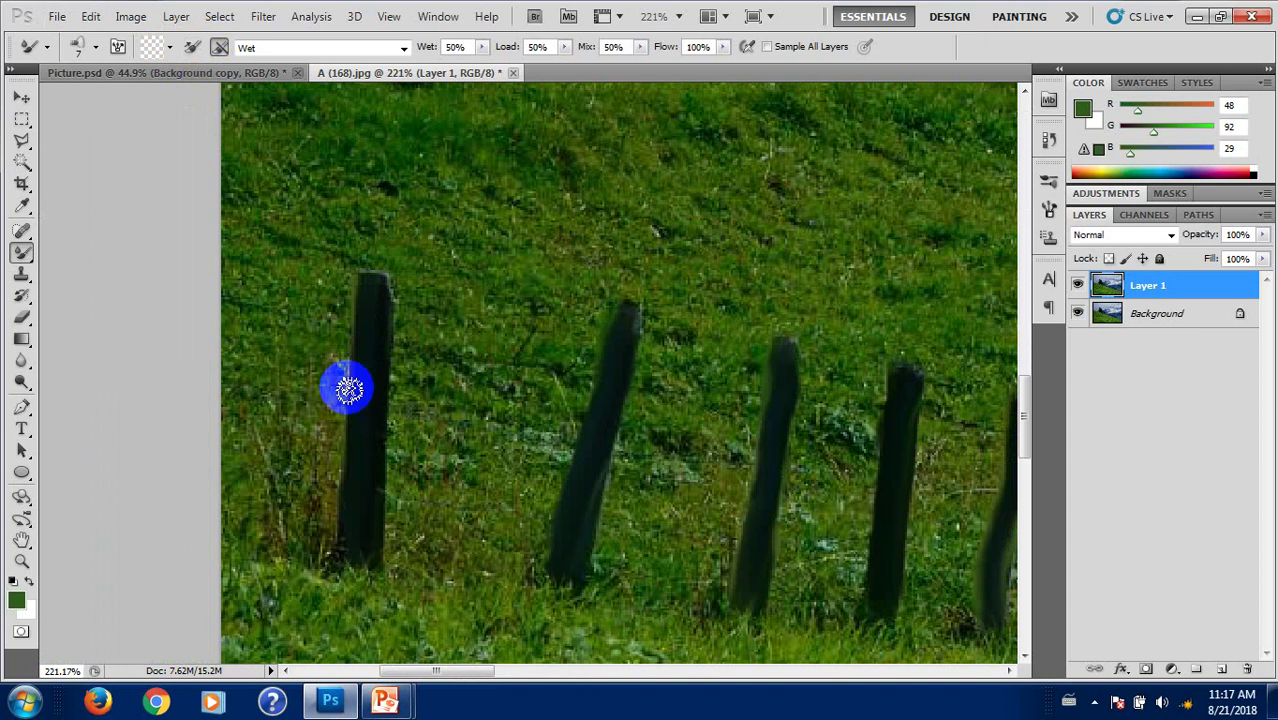
pyautogui.moveTo(362, 340); pyautogui.dragTo(234, 297)
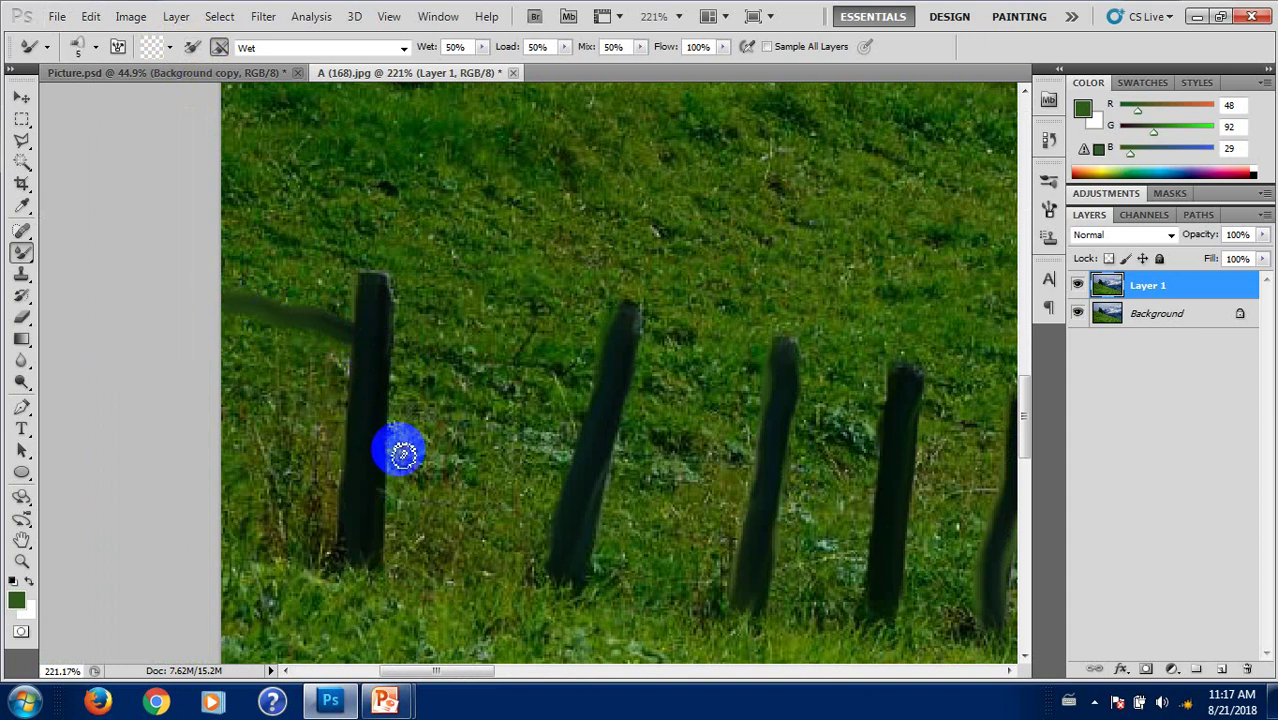
pyautogui.moveTo(355, 480); pyautogui.dragTo(215, 465)
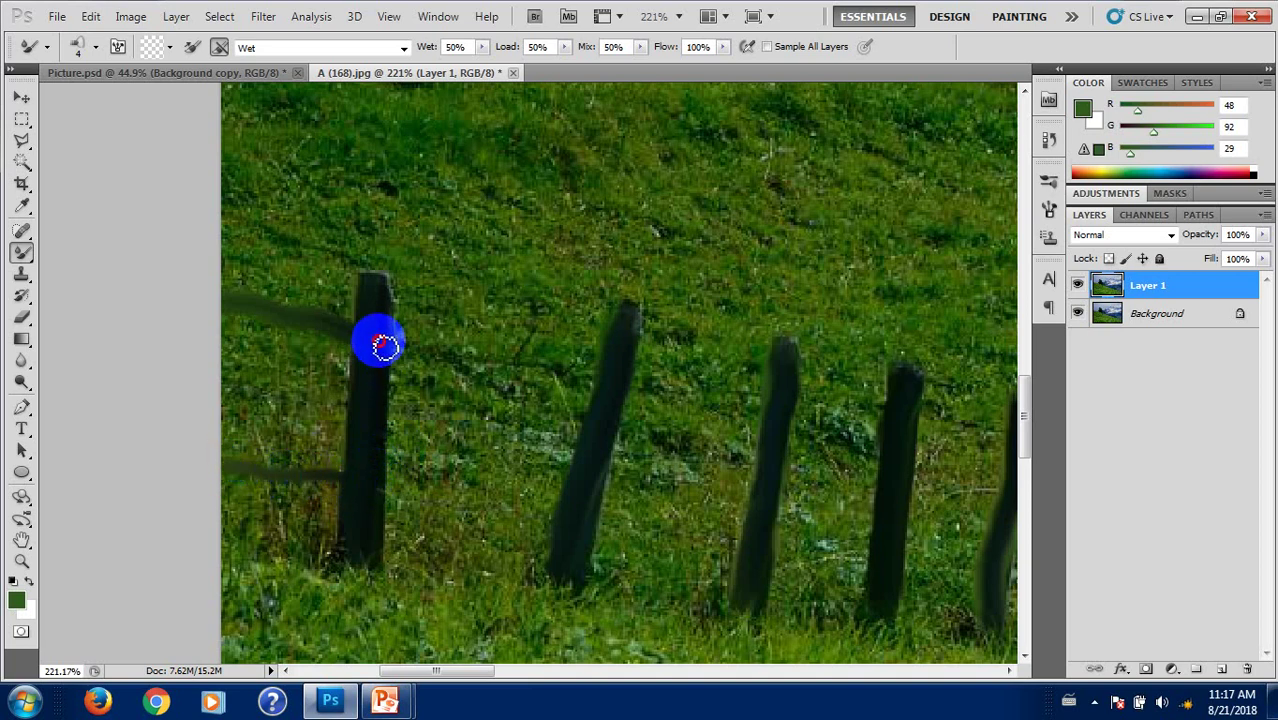
# Step: Paint rails from the first post to the second and from the leaning post
pyautogui.moveTo(420, 355)
pyautogui.mouseDown()
pyautogui.moveTo(533, 354)
pyautogui.moveTo(612, 378)
pyautogui.mouseUp()
pyautogui.moveTo(373, 488); pyautogui.dragTo(580, 523)
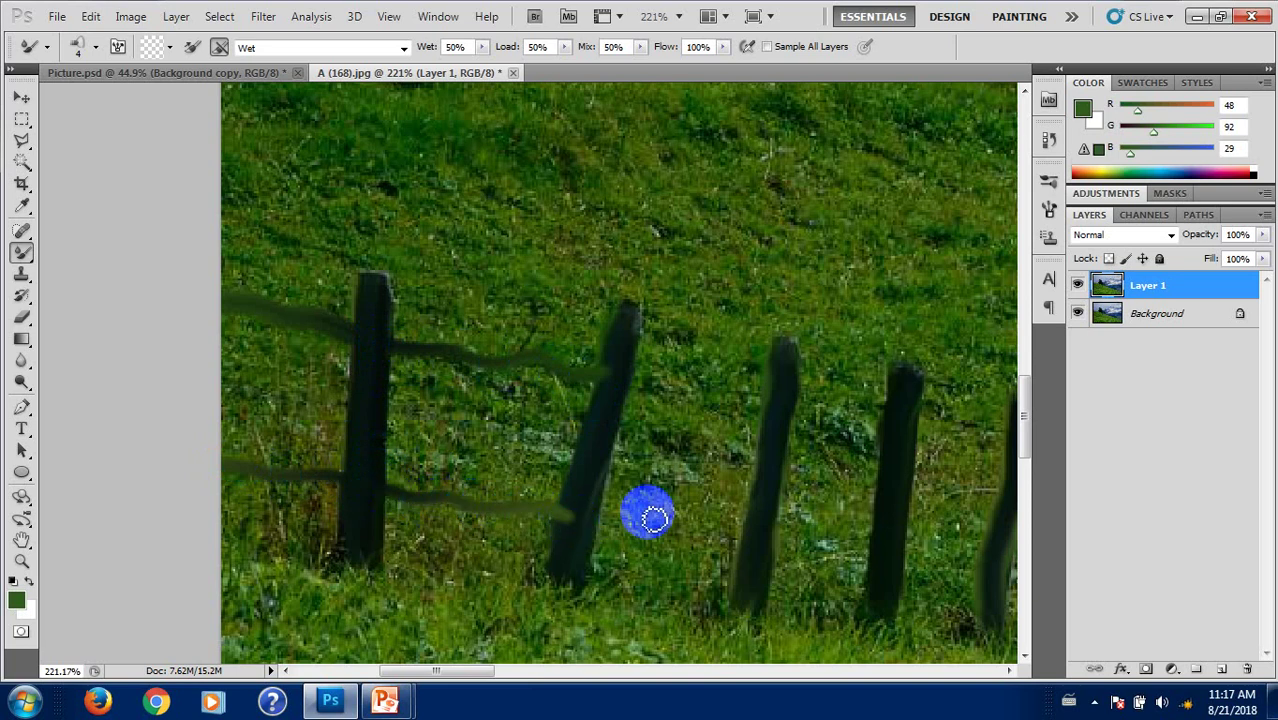
pyautogui.moveTo(653, 497)
pyautogui.mouseDown()
pyautogui.moveTo(456, 465)
pyautogui.moveTo(417, 422)
pyautogui.moveTo(392, 425)
pyautogui.mouseUp()
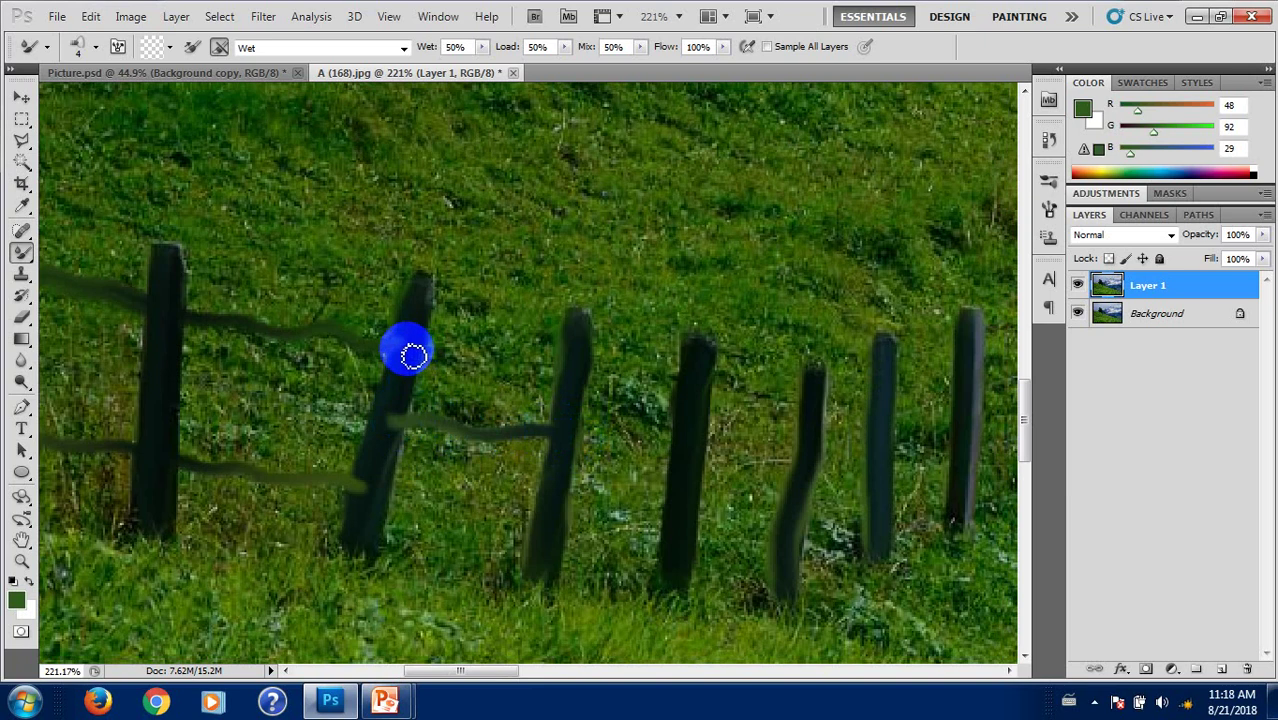
pyautogui.moveTo(583, 376); pyautogui.dragTo(440, 349)
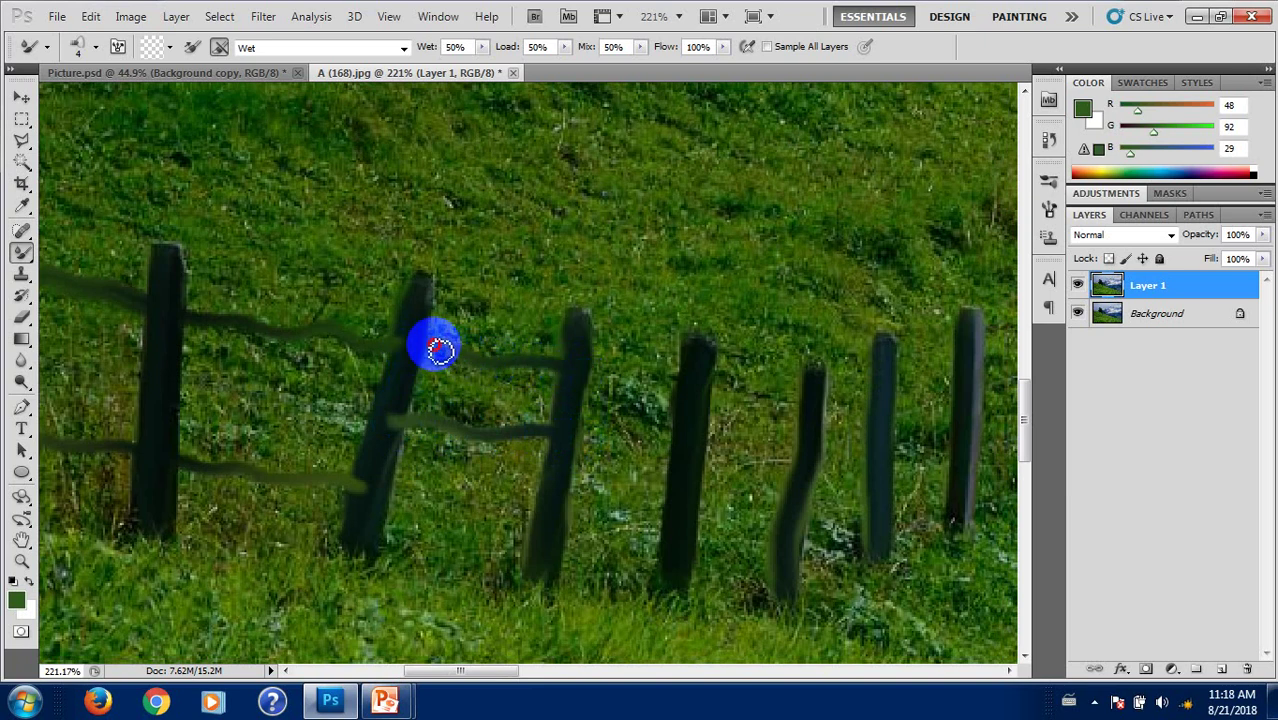
pyautogui.scroll(-2, 377, 443)
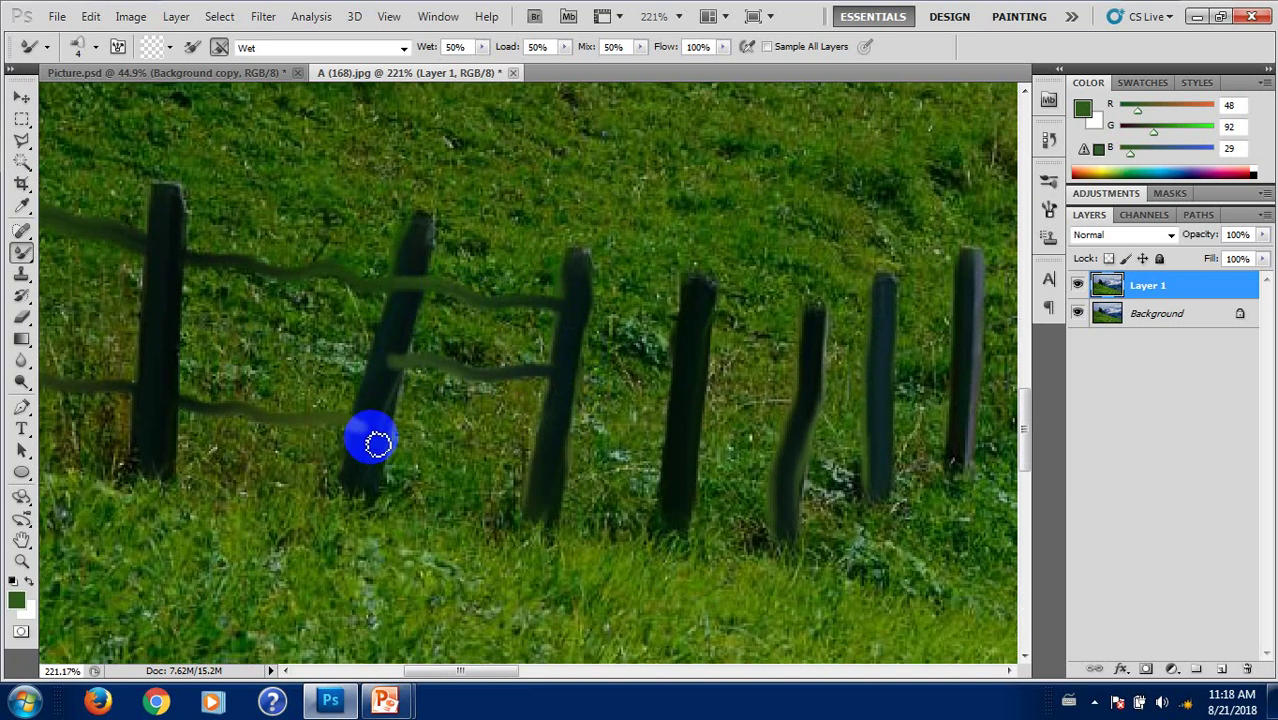
pyautogui.moveTo(375, 428)
pyautogui.mouseDown()
pyautogui.moveTo(551, 457)
pyautogui.moveTo(418, 424)
pyautogui.moveTo(511, 417)
pyautogui.mouseUp()
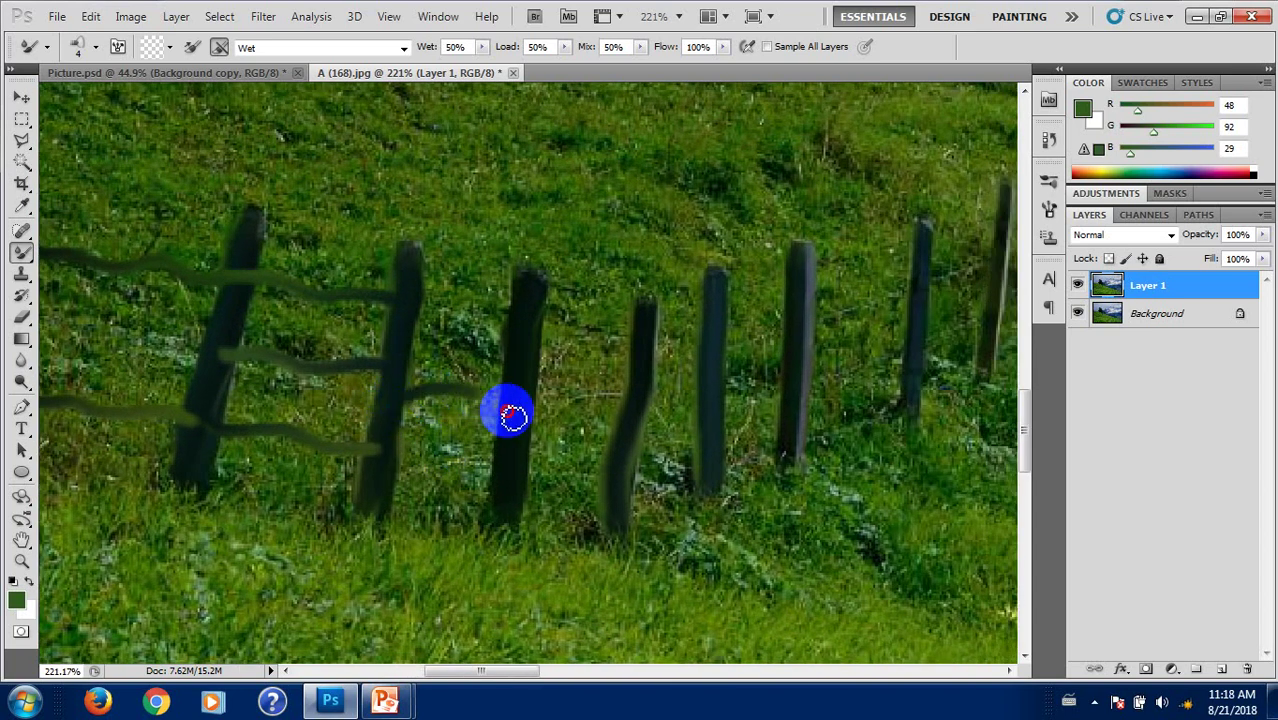
# Step: Paint upper and lower rails between the second, third and fourth posts
pyautogui.moveTo(417, 325); pyautogui.dragTo(518, 333)
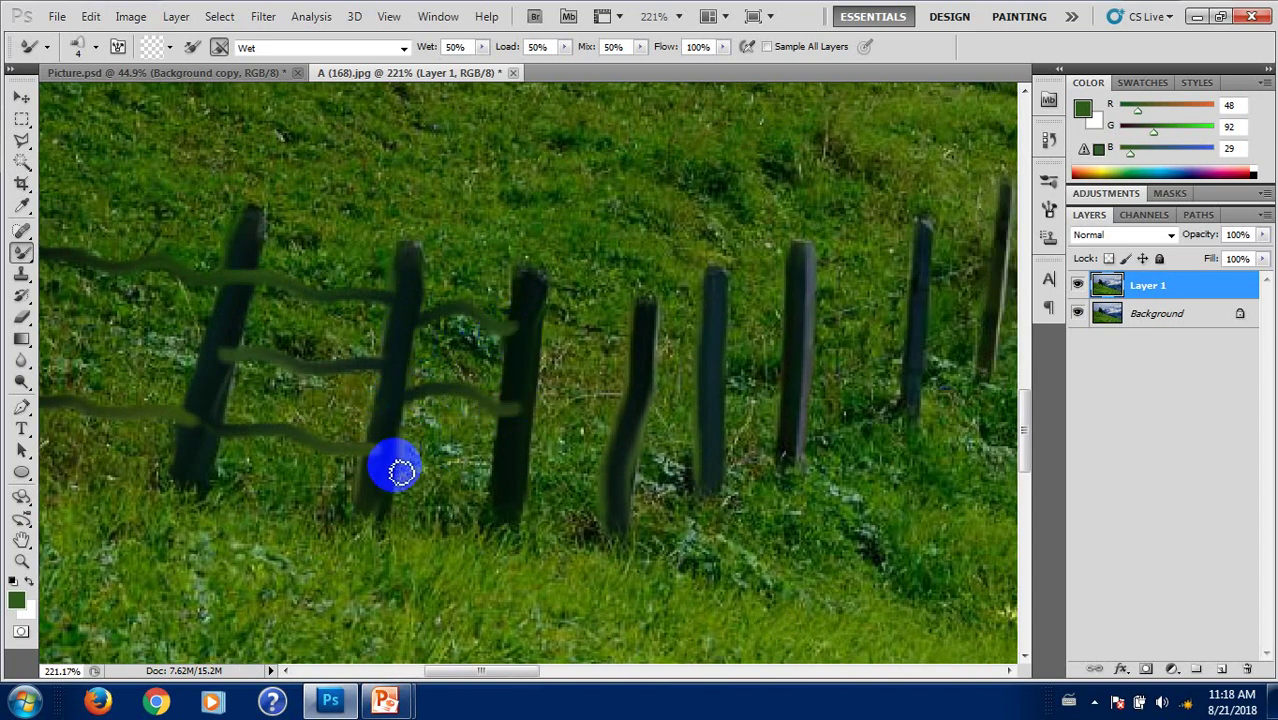
pyautogui.moveTo(391, 465)
pyautogui.mouseDown()
pyautogui.moveTo(514, 479)
pyautogui.moveTo(639, 408)
pyautogui.mouseUp()
pyautogui.moveTo(525, 354)
pyautogui.mouseDown()
pyautogui.moveTo(643, 346)
pyautogui.moveTo(531, 394)
pyautogui.moveTo(559, 377)
pyautogui.mouseUp()
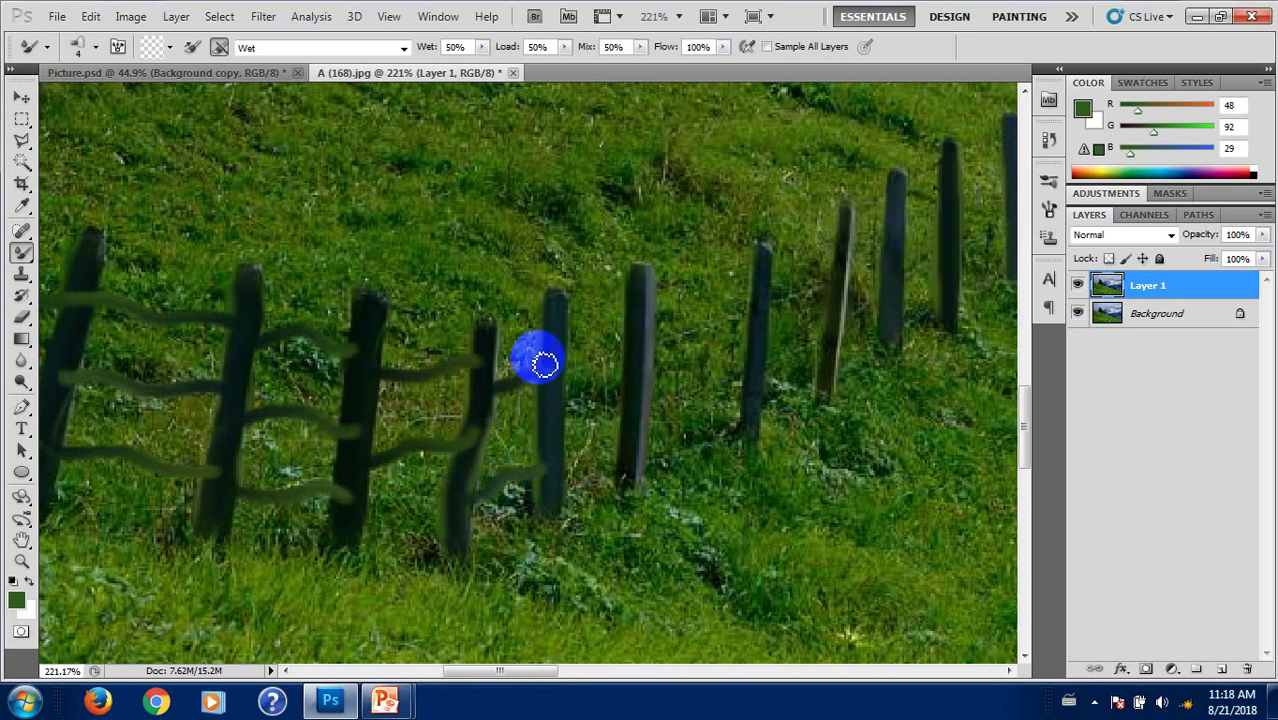
pyautogui.scroll(2, 550, 355)
pyautogui.moveTo(646, 360); pyautogui.dragTo(555, 378)
pyautogui.moveTo(556, 432); pyautogui.dragTo(632, 418)
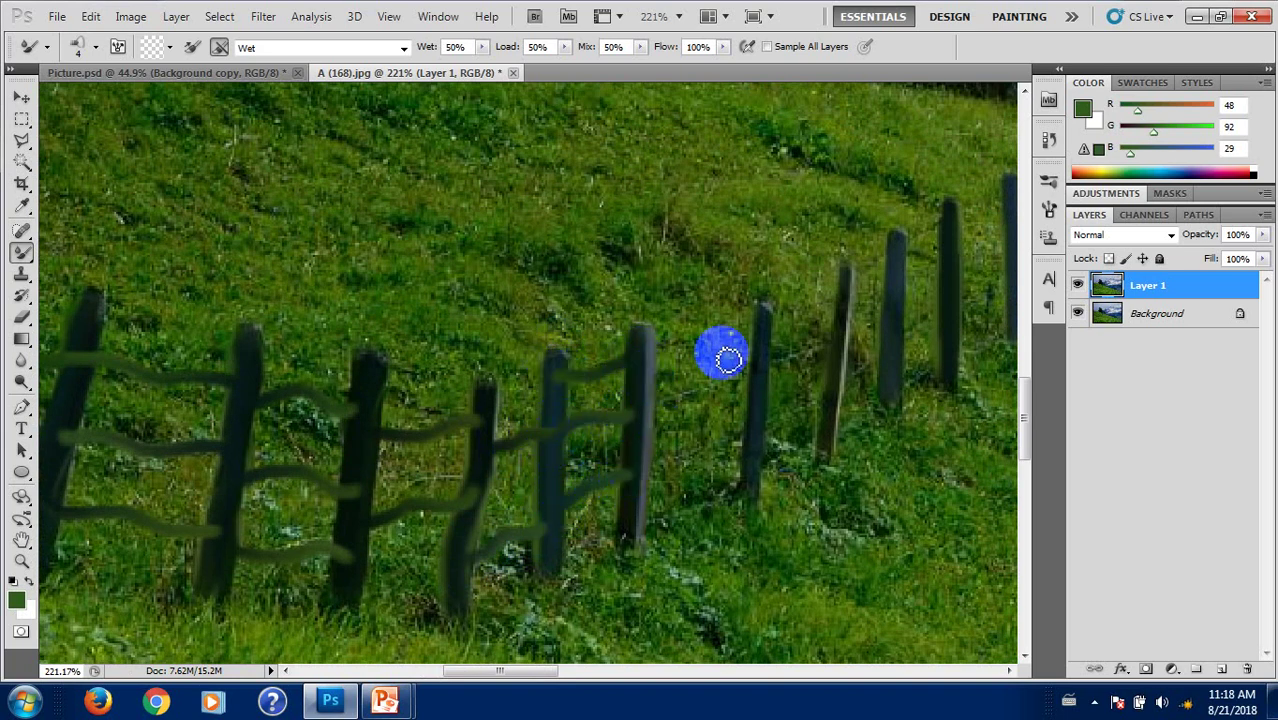
# Step: Add upper, middle and lower rails to the farther posts along the slope
pyautogui.moveTo(759, 328); pyautogui.dragTo(665, 358)
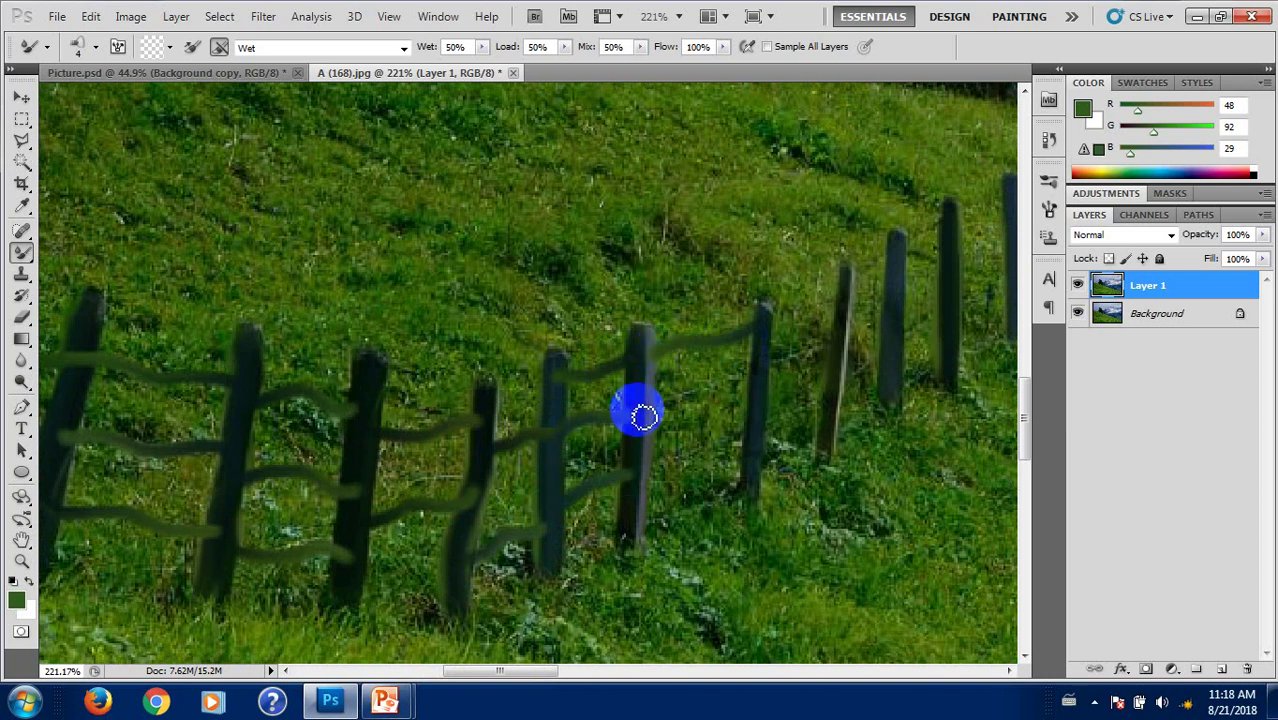
pyautogui.moveTo(639, 408)
pyautogui.mouseDown()
pyautogui.moveTo(688, 379)
pyautogui.moveTo(747, 371)
pyautogui.mouseUp()
pyautogui.moveTo(760, 433); pyautogui.dragTo(679, 451)
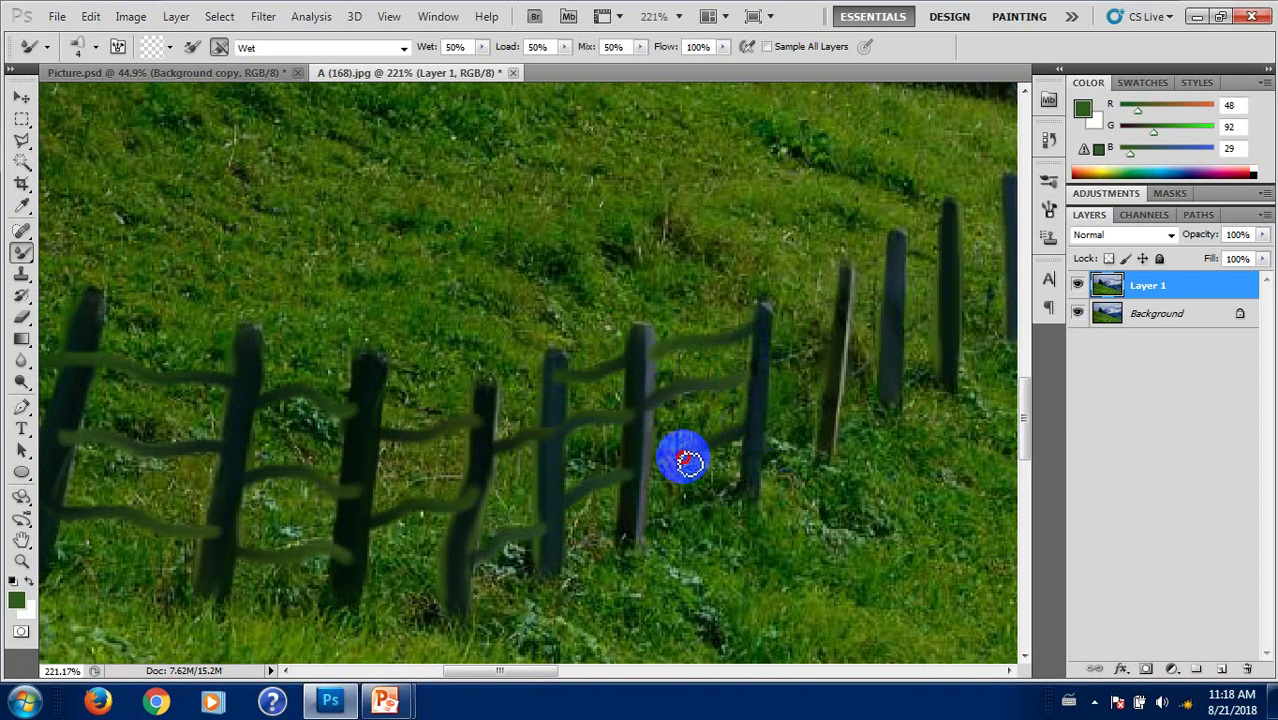
pyautogui.moveTo(633, 528); pyautogui.dragTo(726, 502)
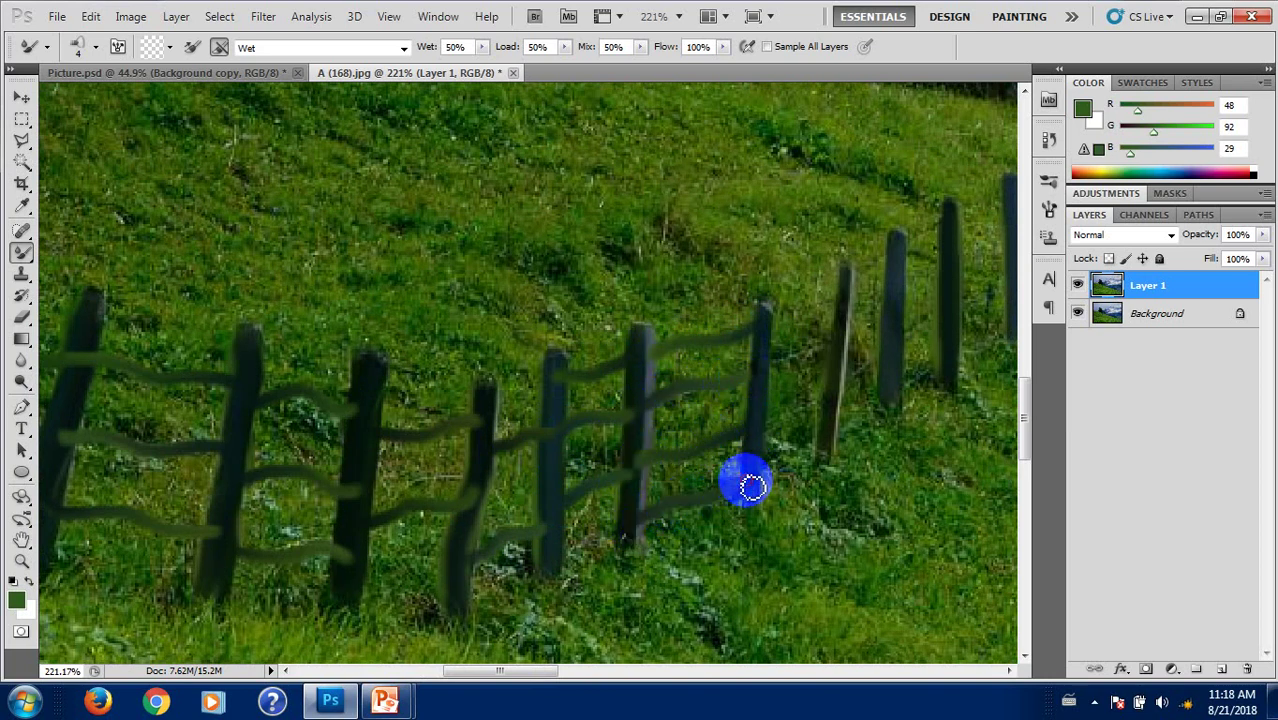
pyautogui.moveTo(830, 476)
pyautogui.mouseDown()
pyautogui.moveTo(593, 485)
pyautogui.moveTo(512, 378)
pyautogui.mouseUp()
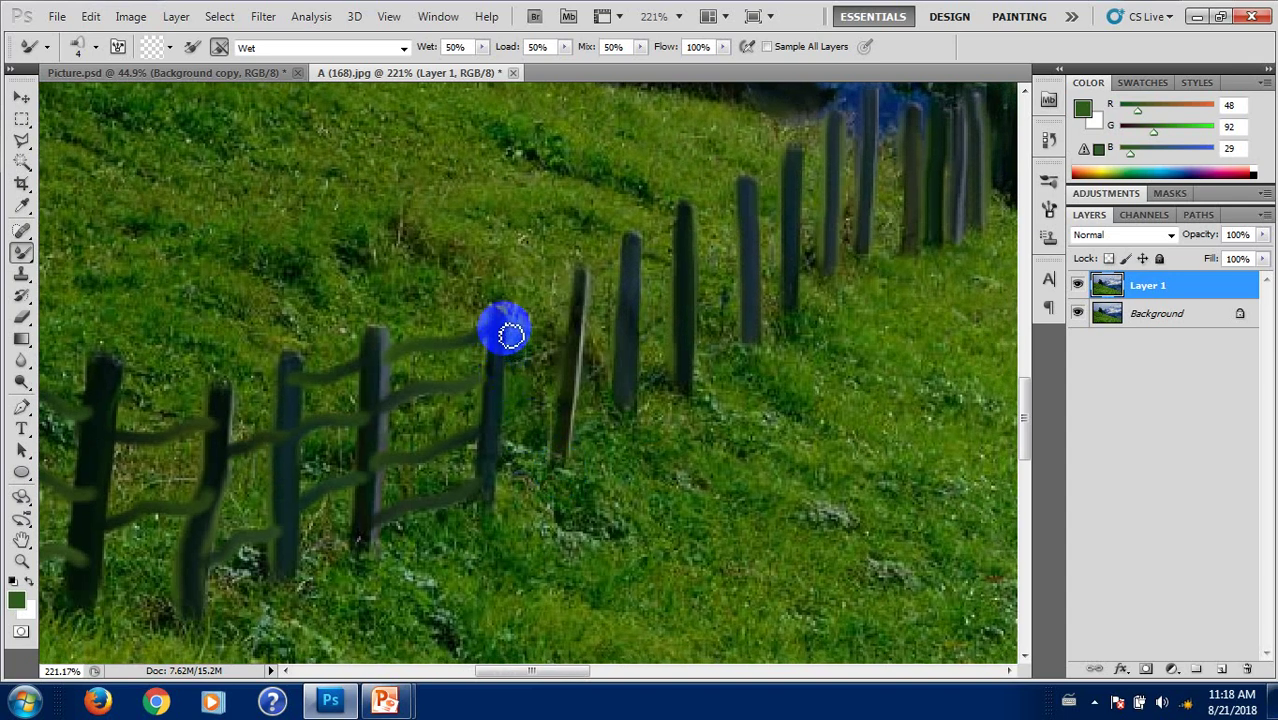
pyautogui.moveTo(571, 313); pyautogui.dragTo(510, 315)
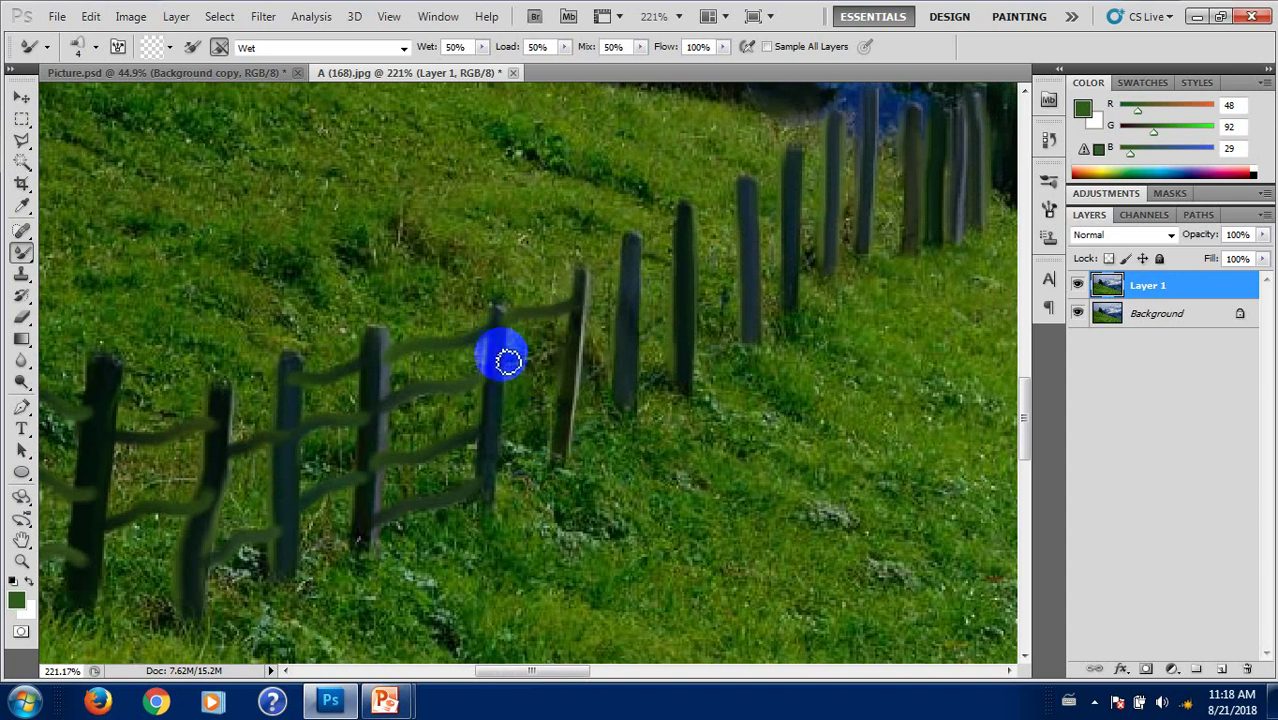
pyautogui.moveTo(520, 365); pyautogui.dragTo(571, 342)
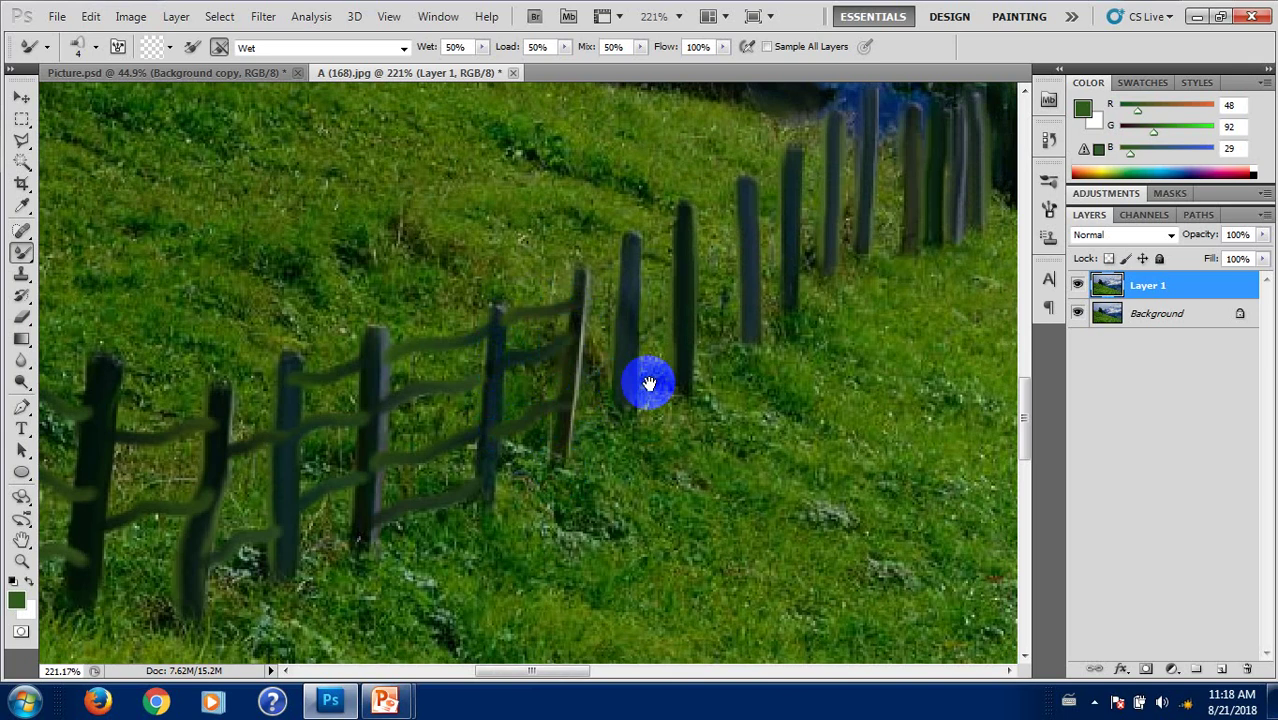
pyautogui.moveTo(647, 375); pyautogui.dragTo(513, 412)
# Step: Zoom onto the unfinished fence section and paint rails between the near and central posts
pyautogui.scroll(3, 469, 362)
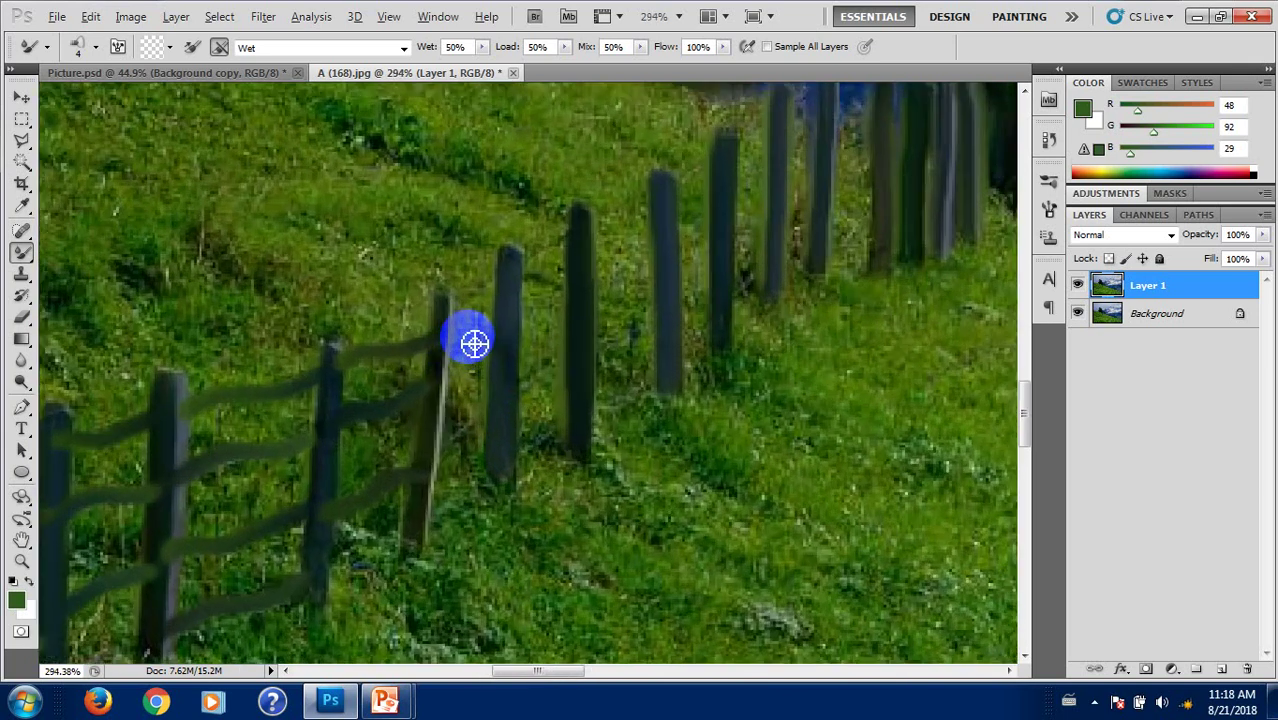
pyautogui.scroll(3, 472, 340)
pyautogui.moveTo(516, 348)
pyautogui.mouseDown()
pyautogui.moveTo(559, 391)
pyautogui.moveTo(408, 237)
pyautogui.moveTo(522, 205)
pyautogui.mouseUp()
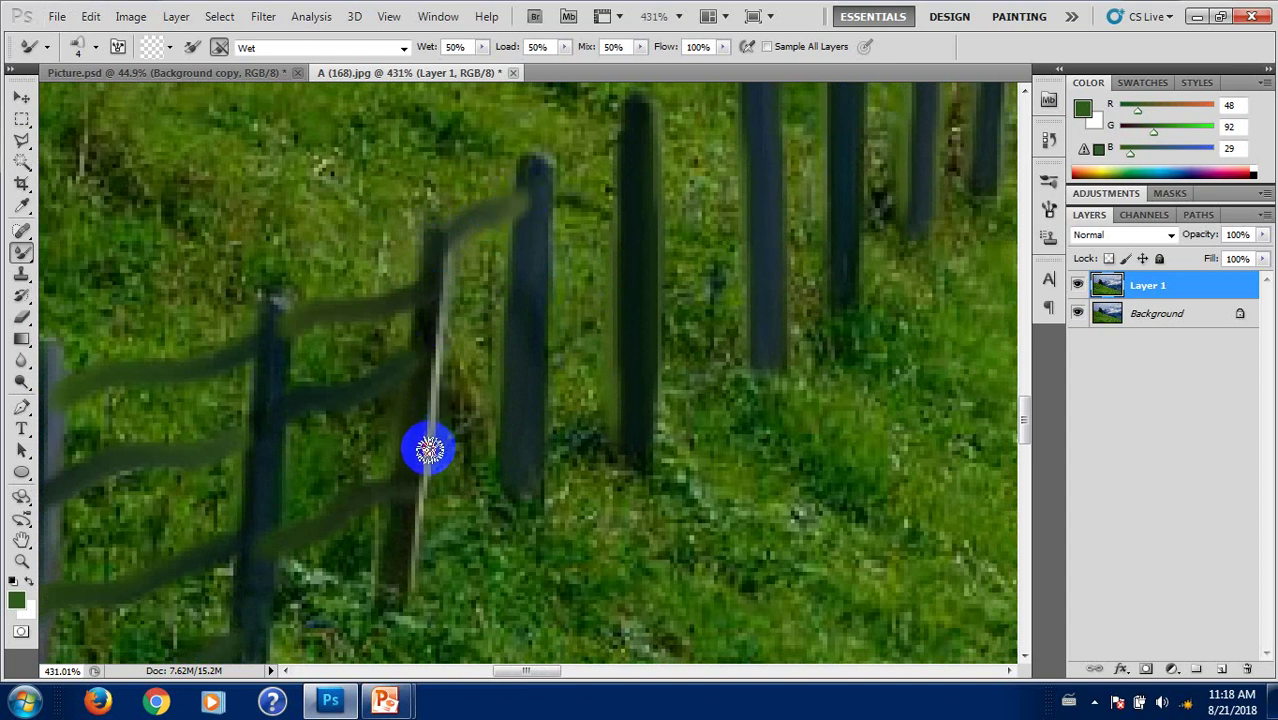
pyautogui.moveTo(429, 450); pyautogui.dragTo(508, 382)
pyautogui.scroll(2, 642, 408)
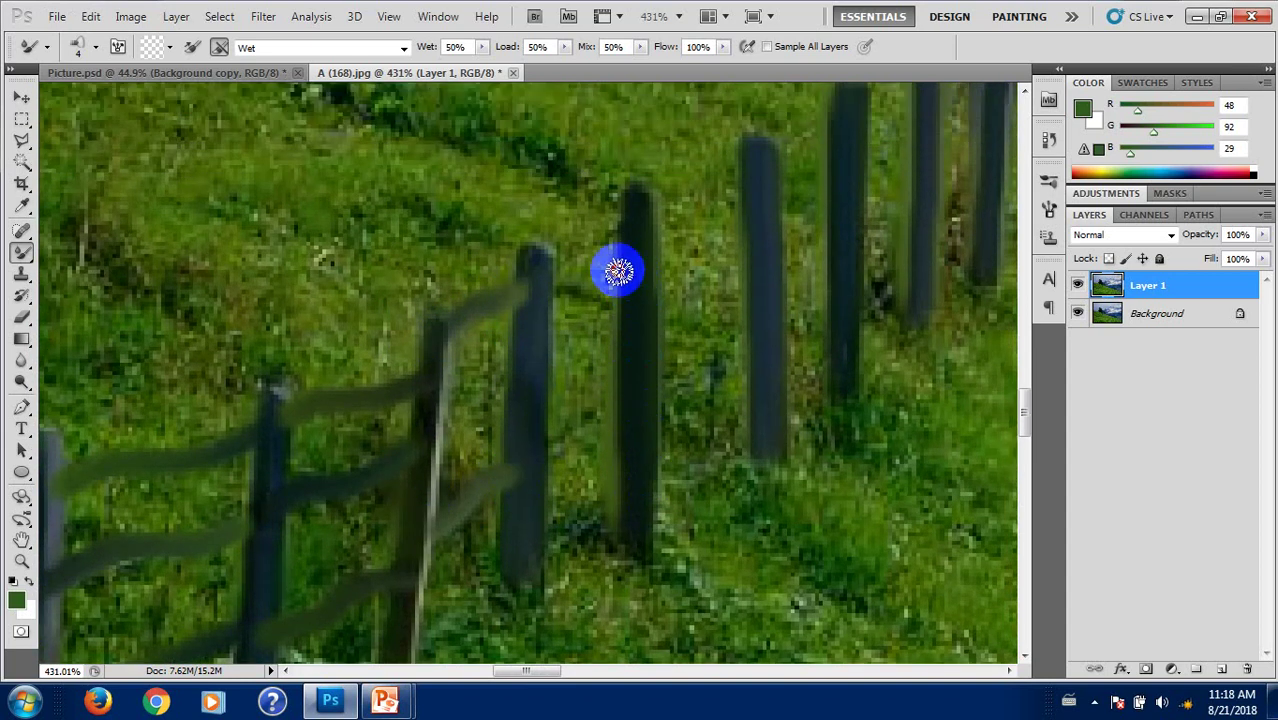
pyautogui.moveTo(618, 270); pyautogui.dragTo(551, 297)
pyautogui.moveTo(633, 408)
pyautogui.mouseDown()
pyautogui.moveTo(565, 431)
pyautogui.moveTo(530, 465)
pyautogui.mouseUp()
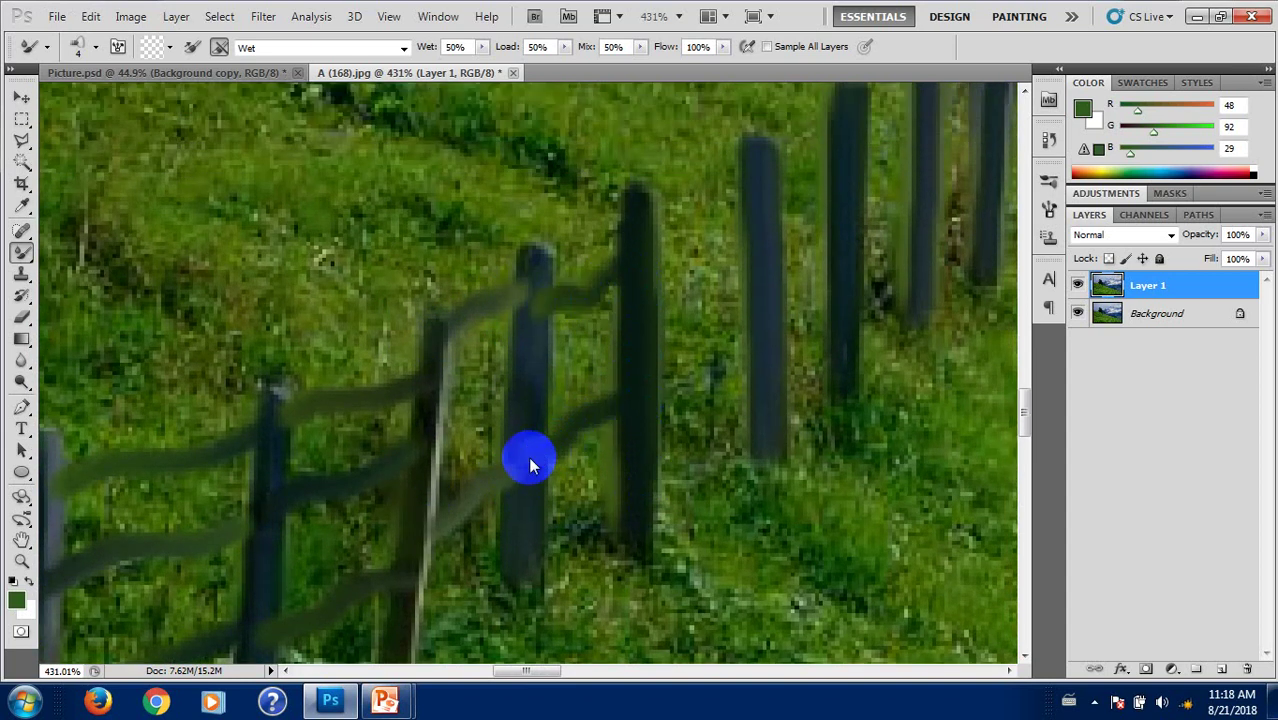
# Step: Paint upper, lower and bottom rails to the right-hand posts and between the middle posts
pyautogui.scroll(2, 530, 465)
pyautogui.moveTo(633, 314); pyautogui.dragTo(752, 268)
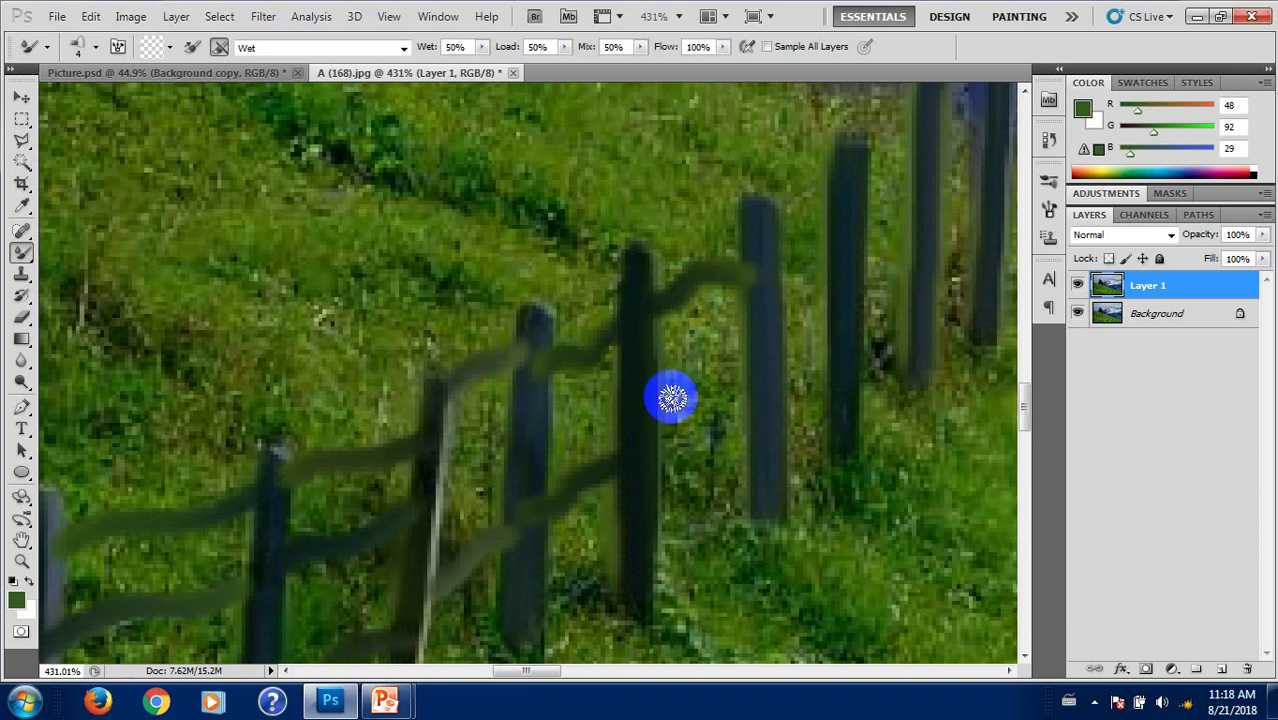
pyautogui.moveTo(660, 442); pyautogui.dragTo(752, 412)
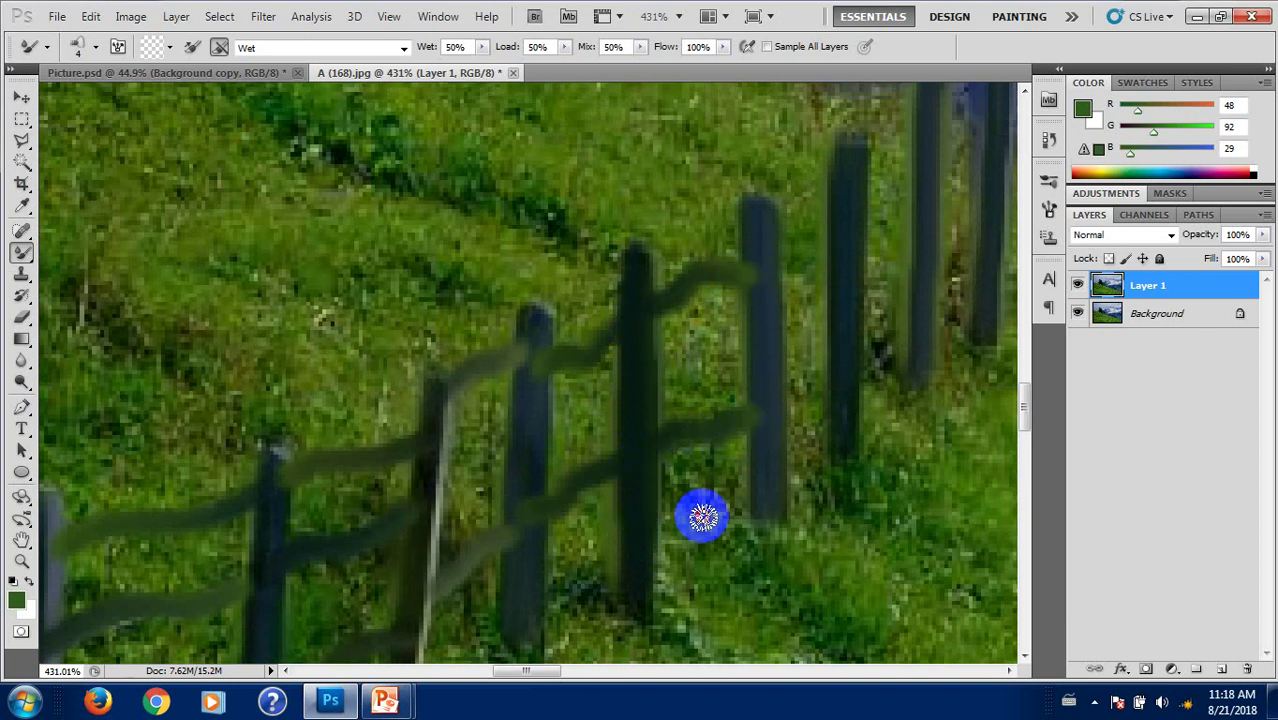
pyautogui.moveTo(703, 516); pyautogui.dragTo(761, 494)
pyautogui.hscroll(3, 700, 470)
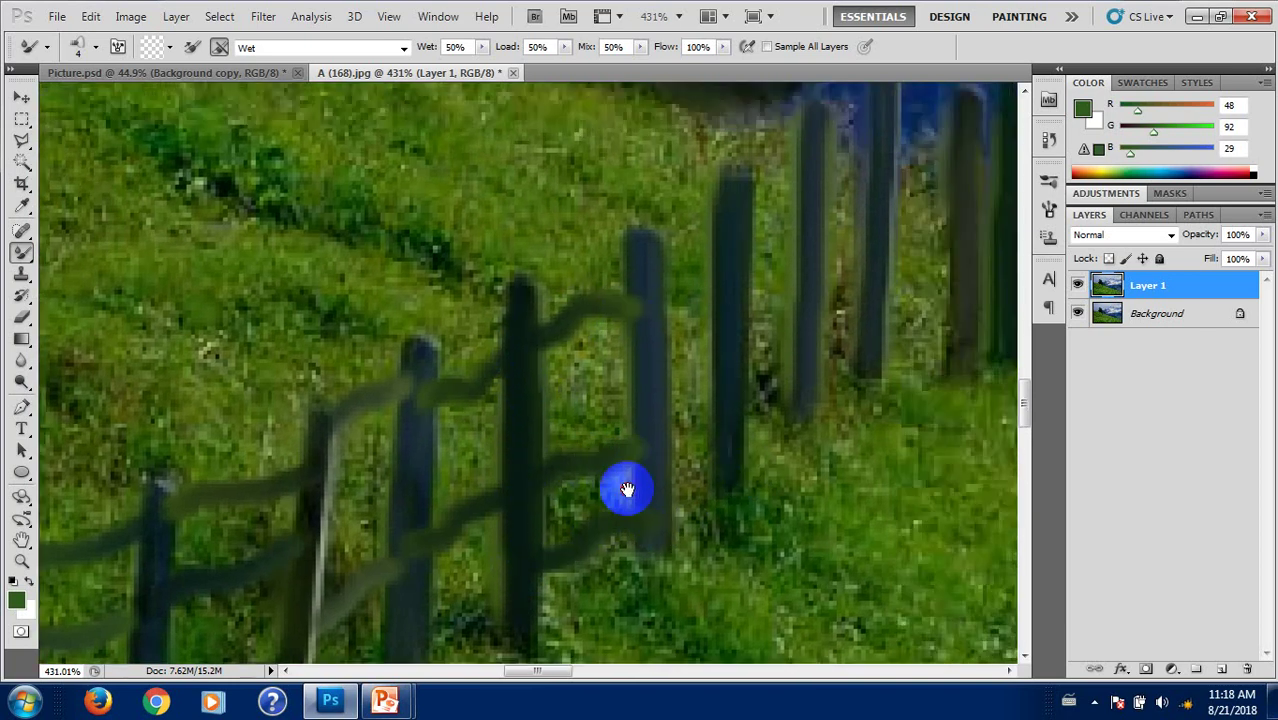
pyautogui.scroll(2, 560, 440)
pyautogui.moveTo(565, 271); pyautogui.dragTo(491, 308)
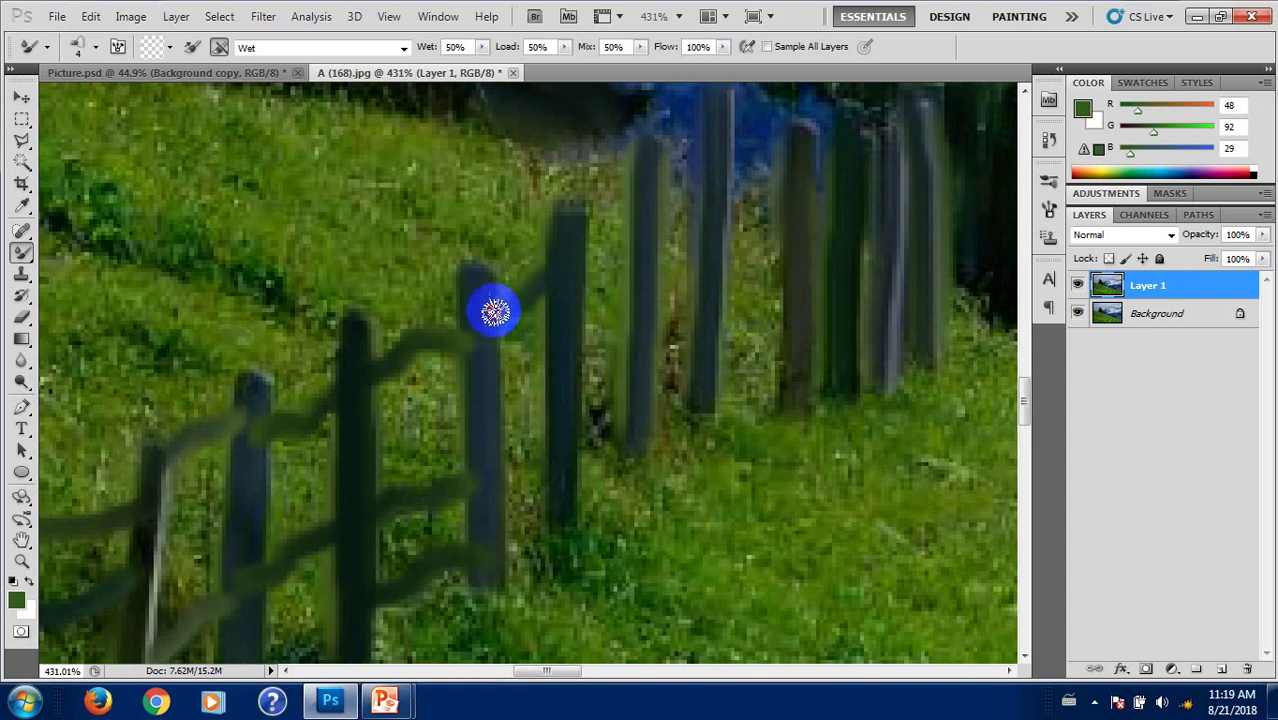
pyautogui.moveTo(517, 416)
pyautogui.mouseDown()
pyautogui.moveTo(562, 437)
pyautogui.moveTo(508, 496)
pyautogui.mouseUp()
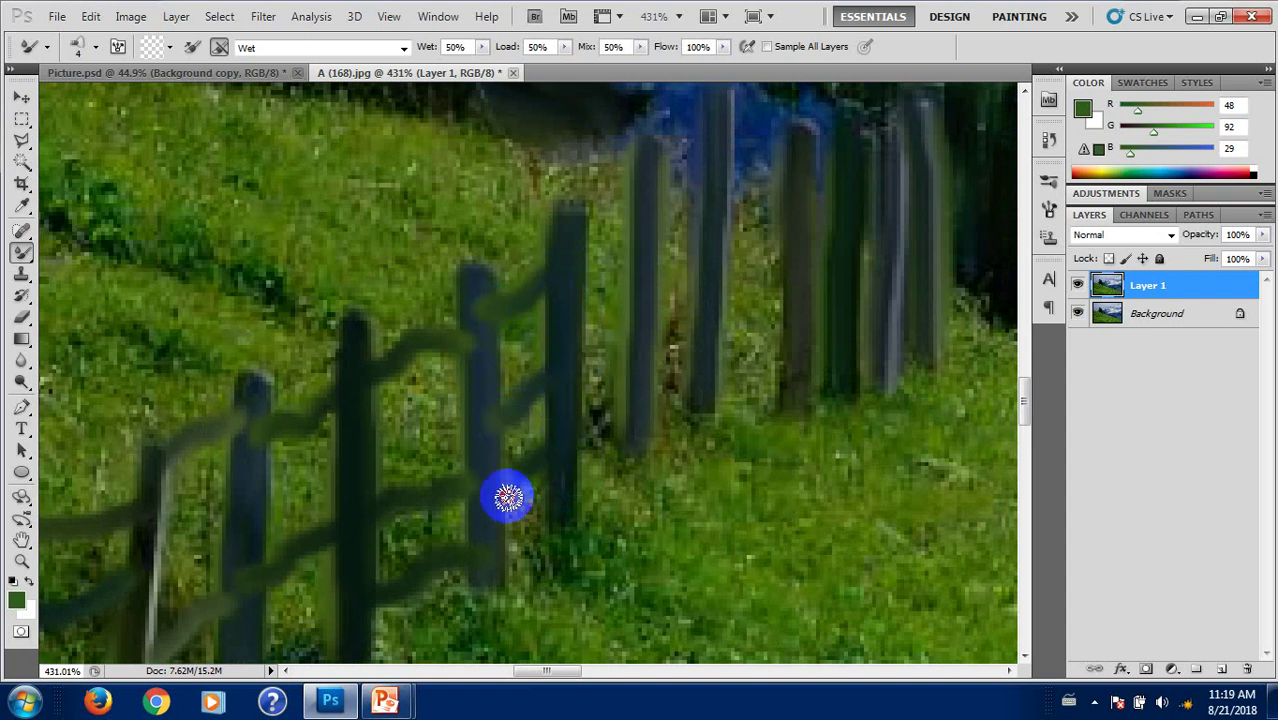
# Step: Extend upper and lower rails across the remaining posts to the back of the fence
pyautogui.moveTo(565, 314); pyautogui.dragTo(624, 257)
pyautogui.moveTo(585, 365); pyautogui.dragTo(632, 338)
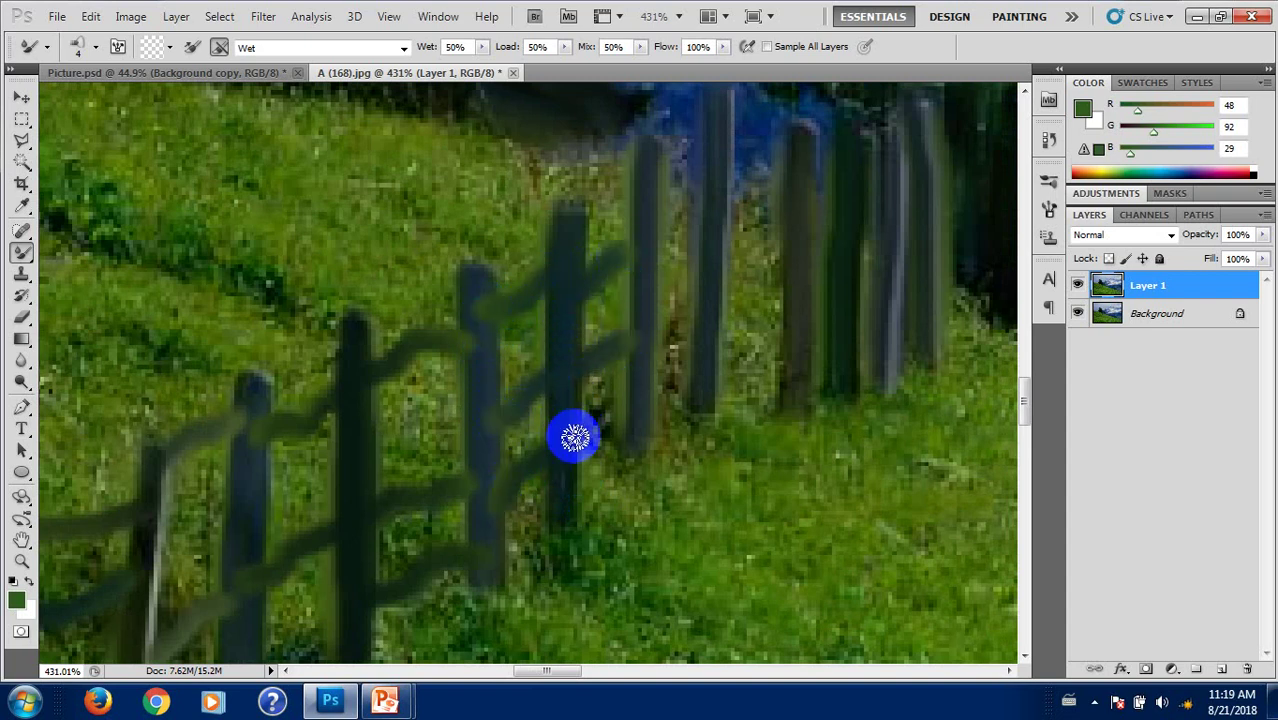
pyautogui.moveTo(571, 434); pyautogui.dragTo(618, 412)
pyautogui.moveTo(665, 345); pyautogui.dragTo(704, 332)
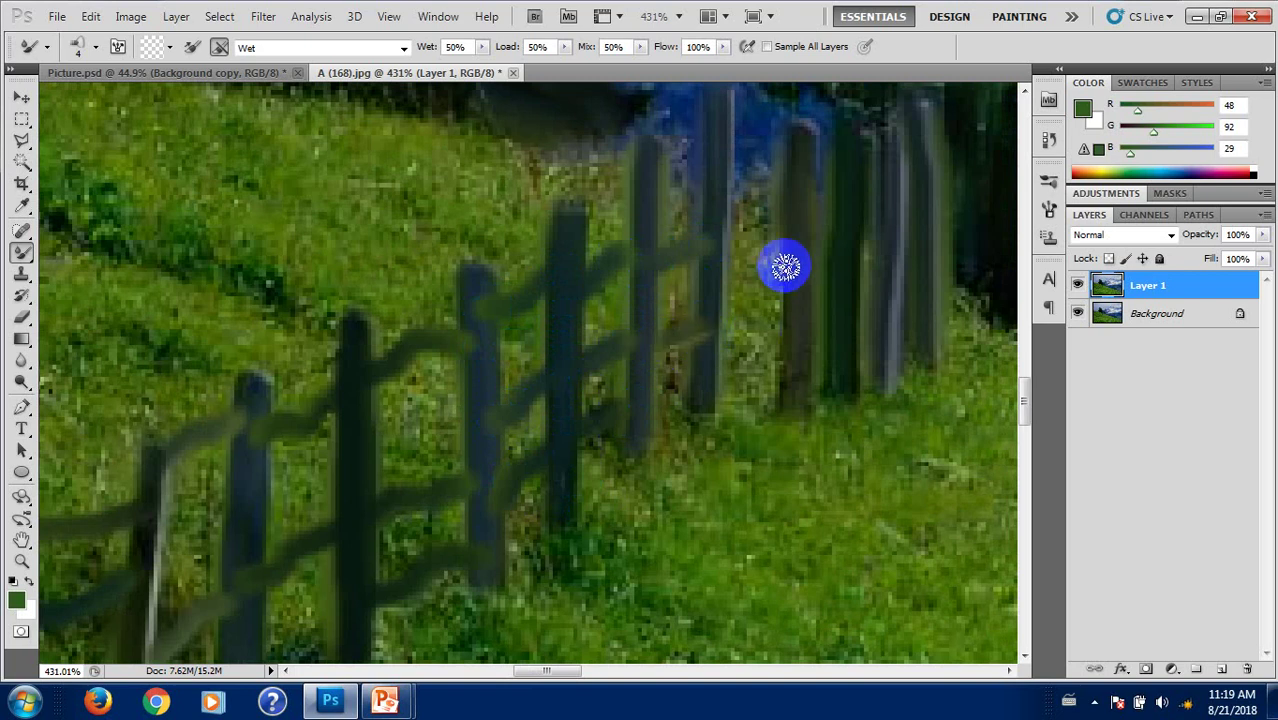
pyautogui.moveTo(791, 230); pyautogui.dragTo(754, 225)
pyautogui.moveTo(820, 314); pyautogui.dragTo(719, 322)
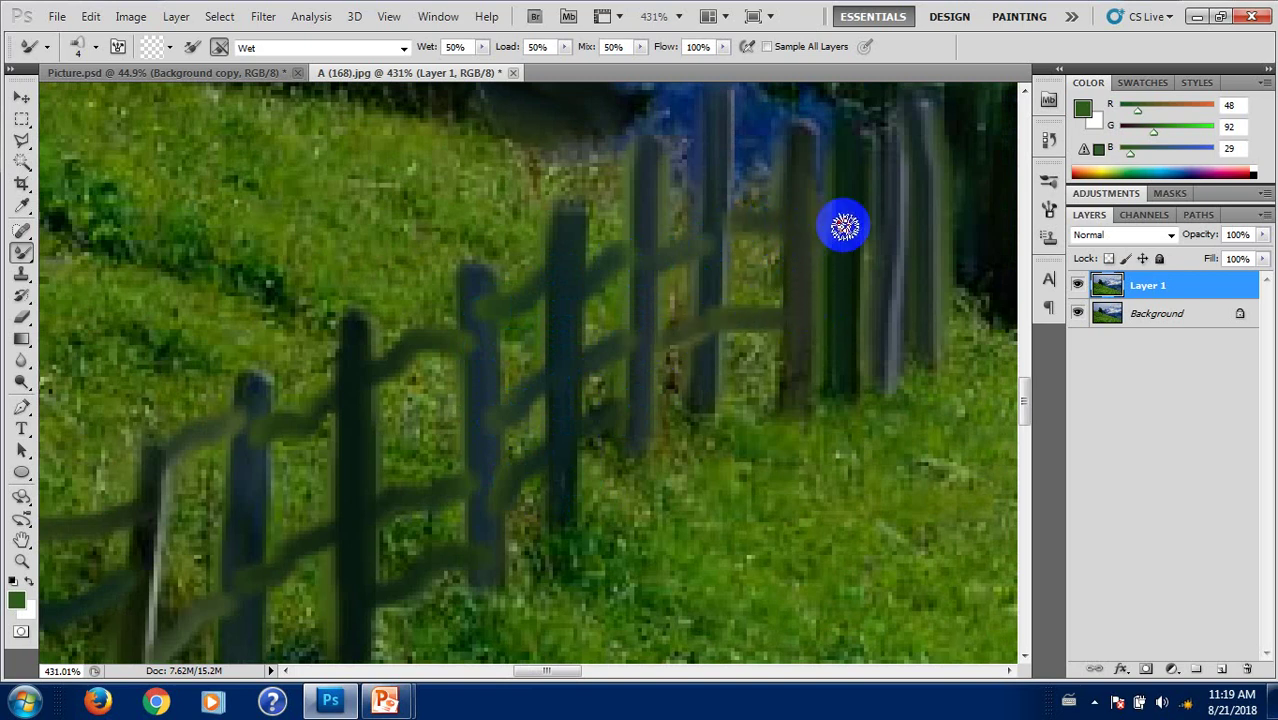
pyautogui.moveTo(844, 222); pyautogui.dragTo(921, 217)
pyautogui.moveTo(817, 311); pyautogui.dragTo(930, 306)
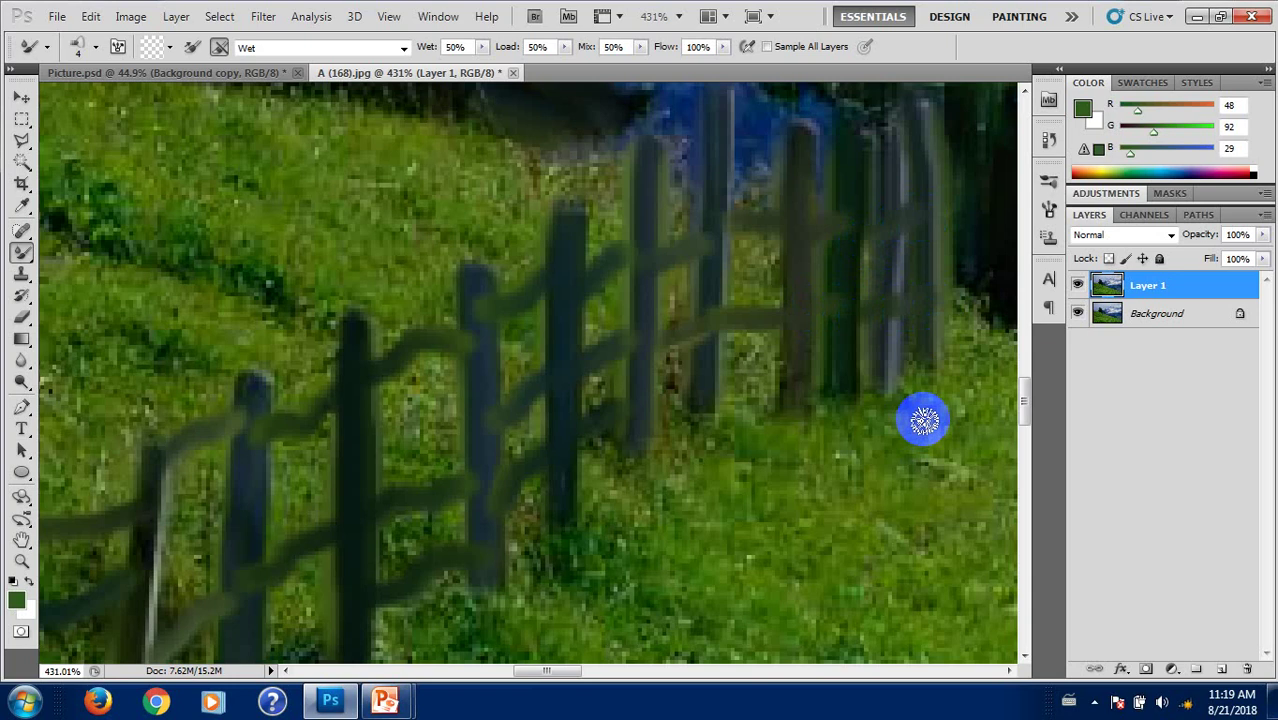
# Step: Fit the whole image, toggle Layer 1 off and on to compare, and reopen the Brush panel
pyautogui.hotkey('ctrl', '0')
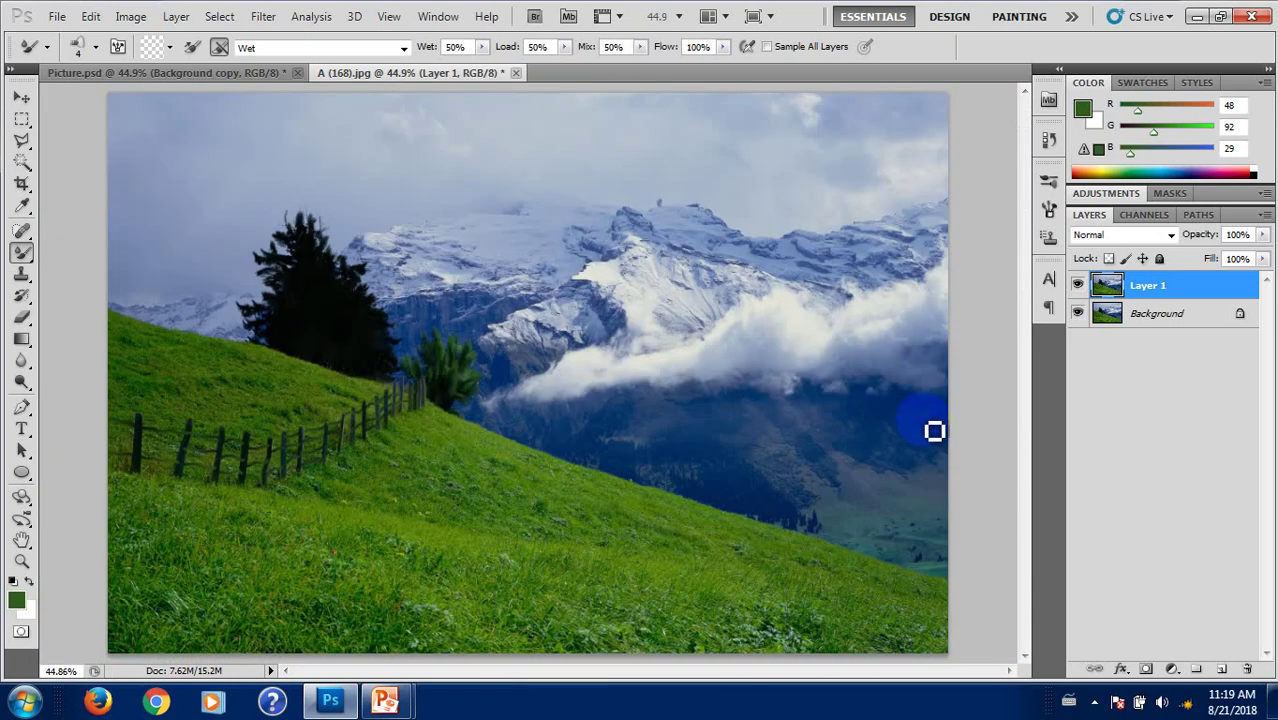
pyautogui.click(1077, 289)
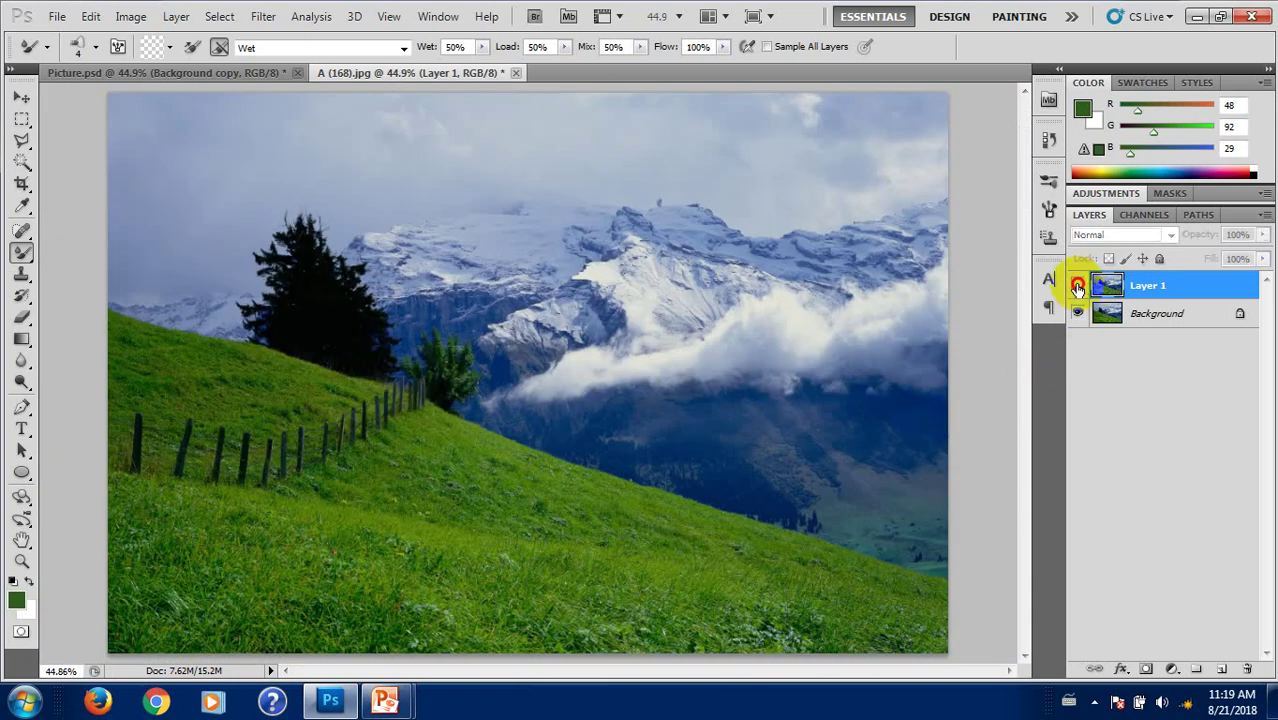
pyautogui.click(1079, 290)
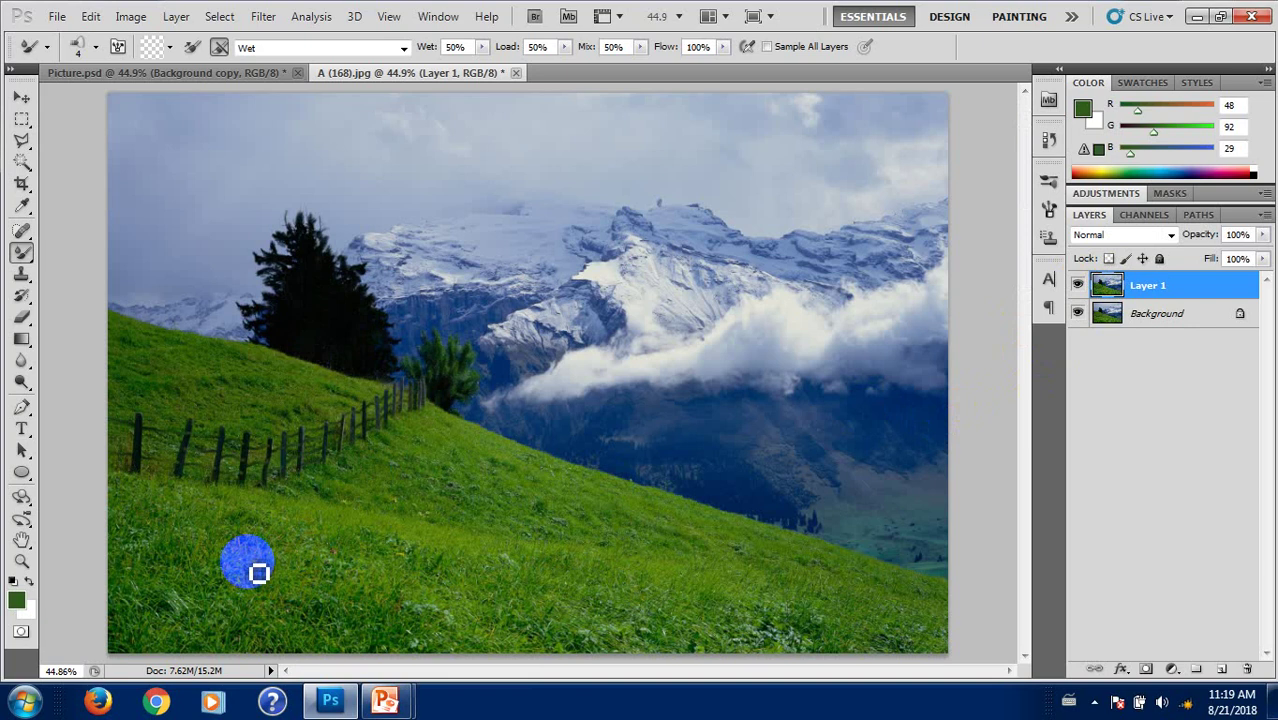
pyautogui.press('F5')
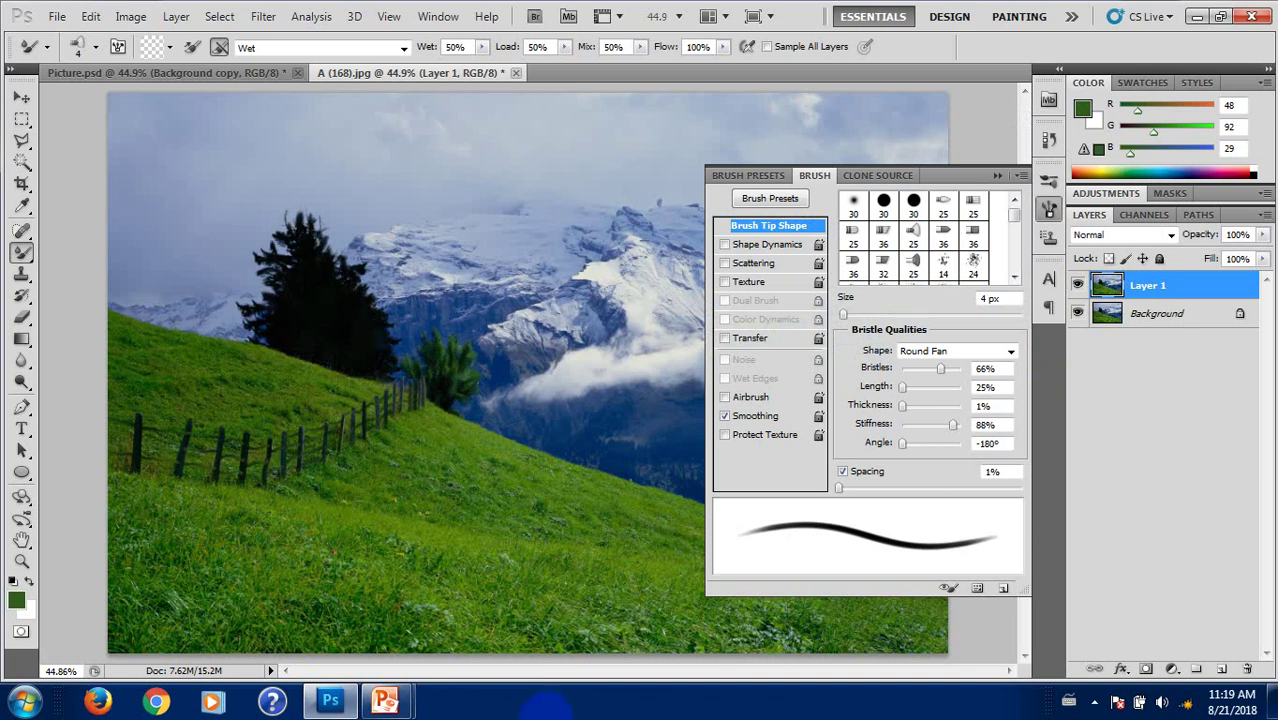
# Step: Set the Round Fan bristle tip to 20 px, 89% stiffness, 0° angle and 2% spacing
pyautogui.click(843, 300)
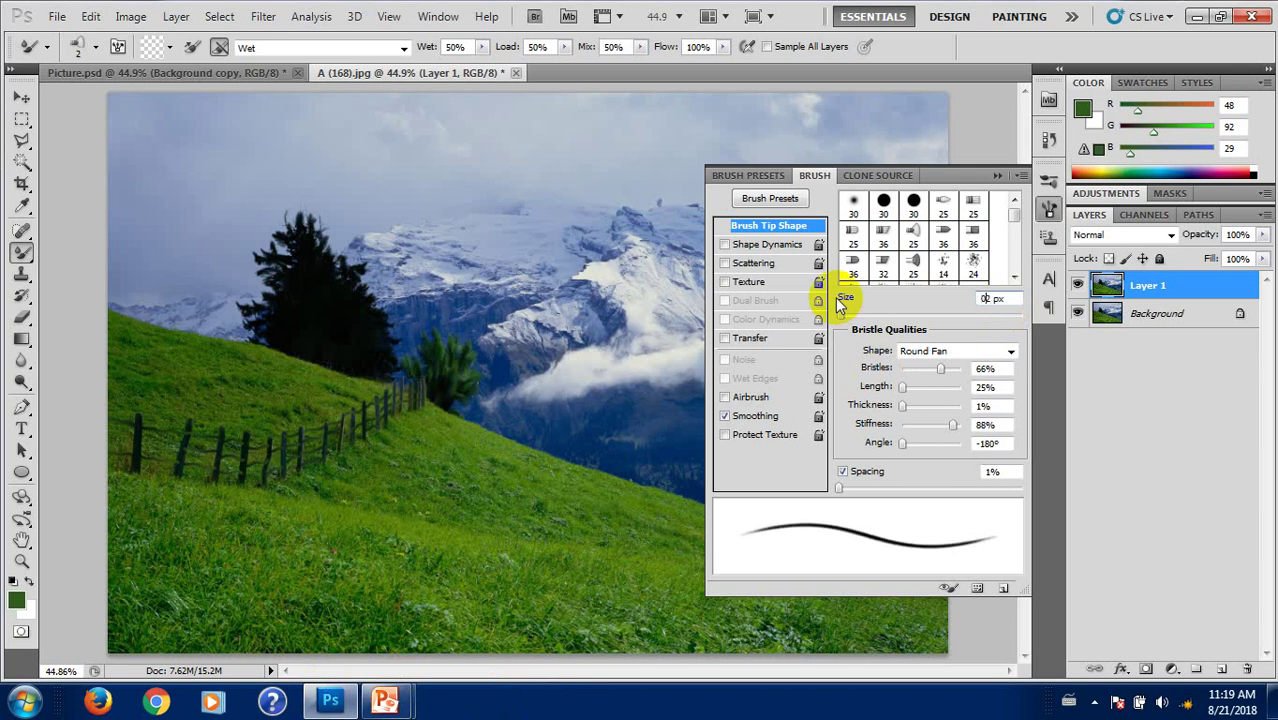
pyautogui.write('0')
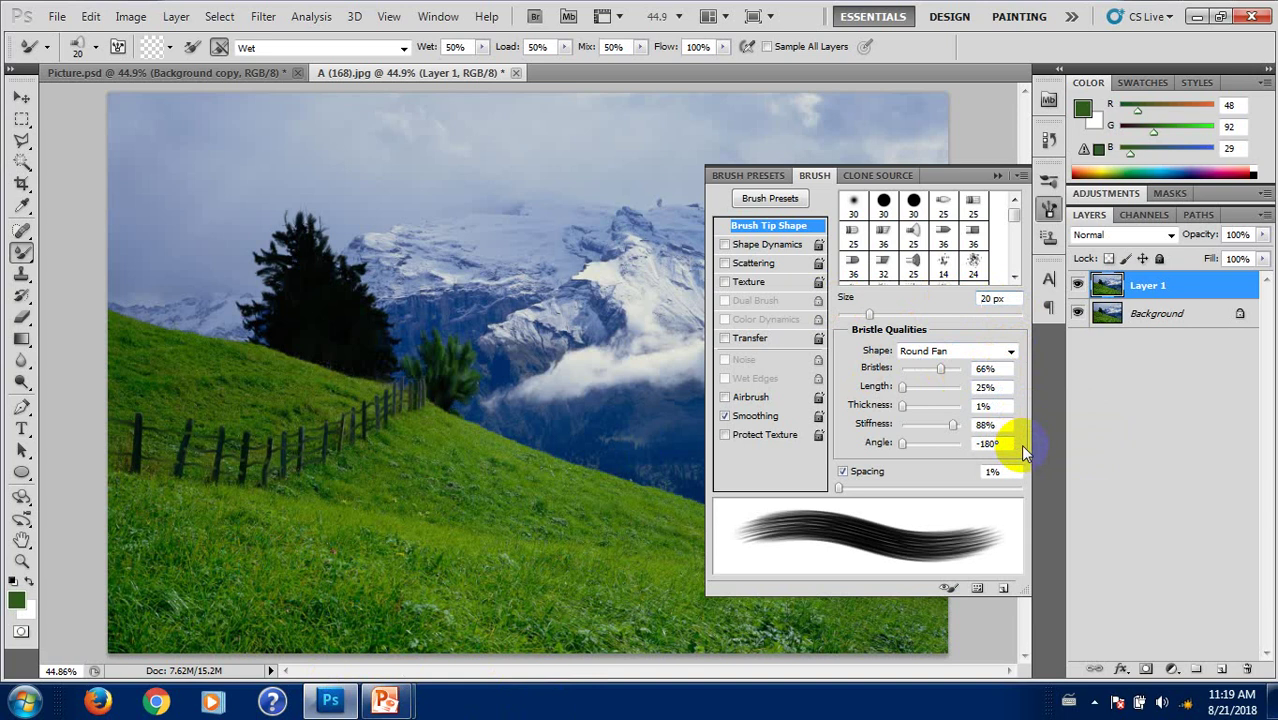
pyautogui.click(998, 425)
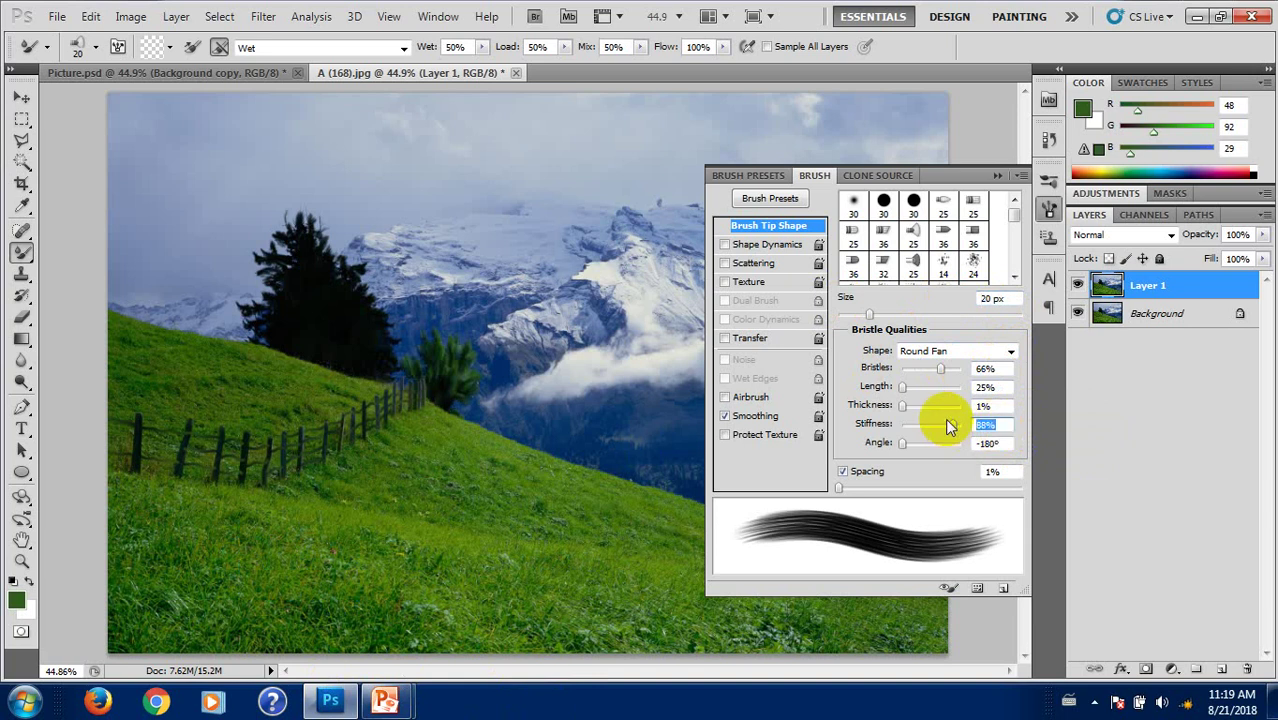
pyautogui.write('8')
pyautogui.write('0')
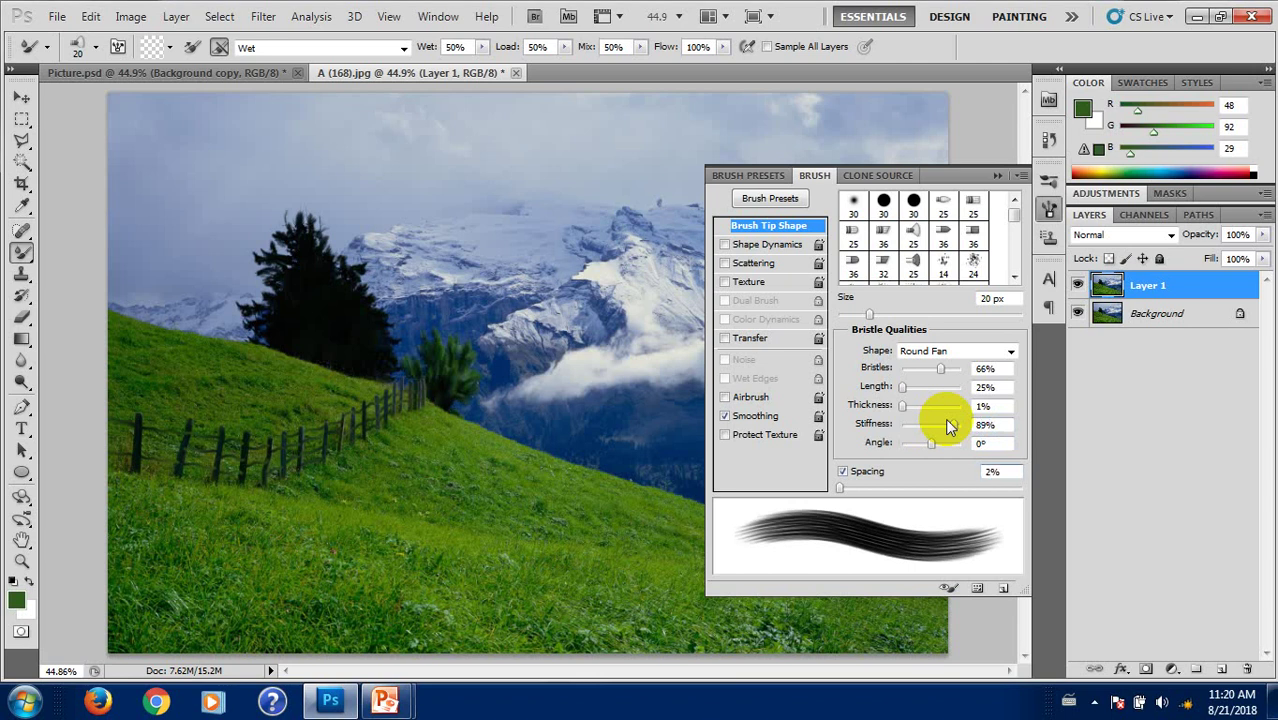
pyautogui.click(1001, 176)
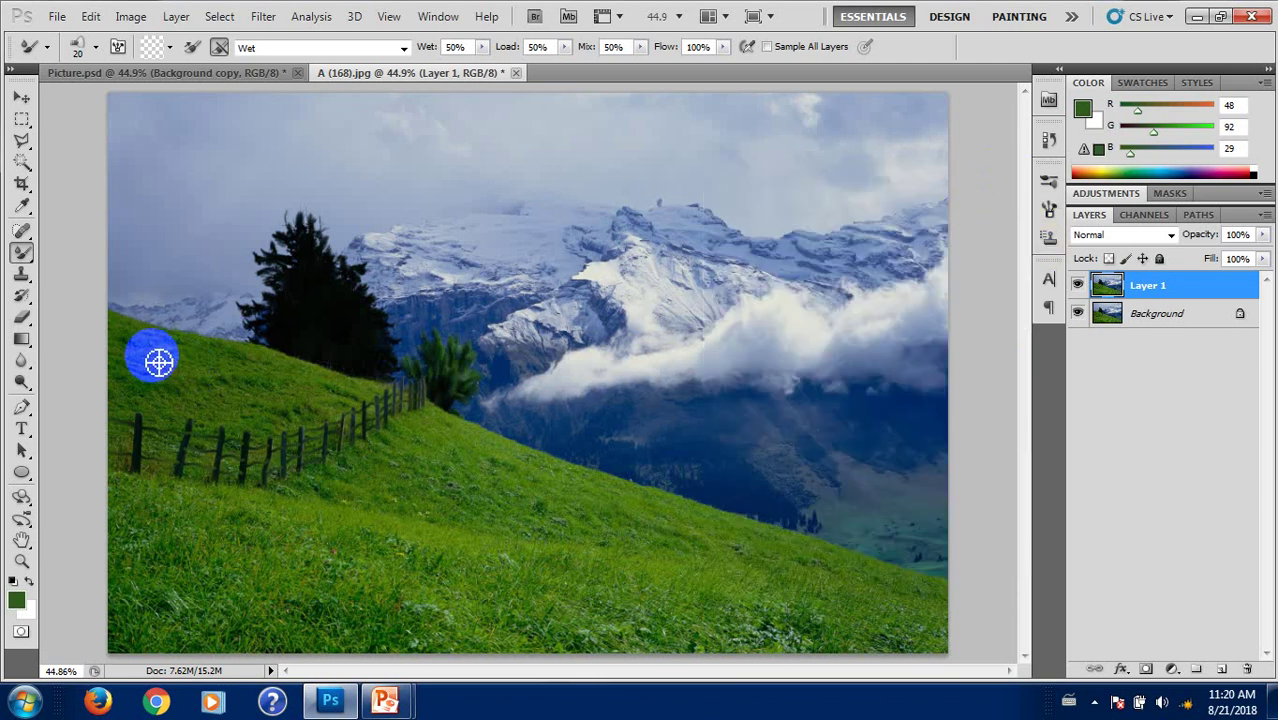
# Step: Zoom in on the hillside's upper edge and paint the first grass strokes along it
pyautogui.scroll(2, 158, 362)
pyautogui.scroll(2, 148, 343)
pyautogui.scroll(2, 157, 340)
pyautogui.scroll(2, 163, 343)
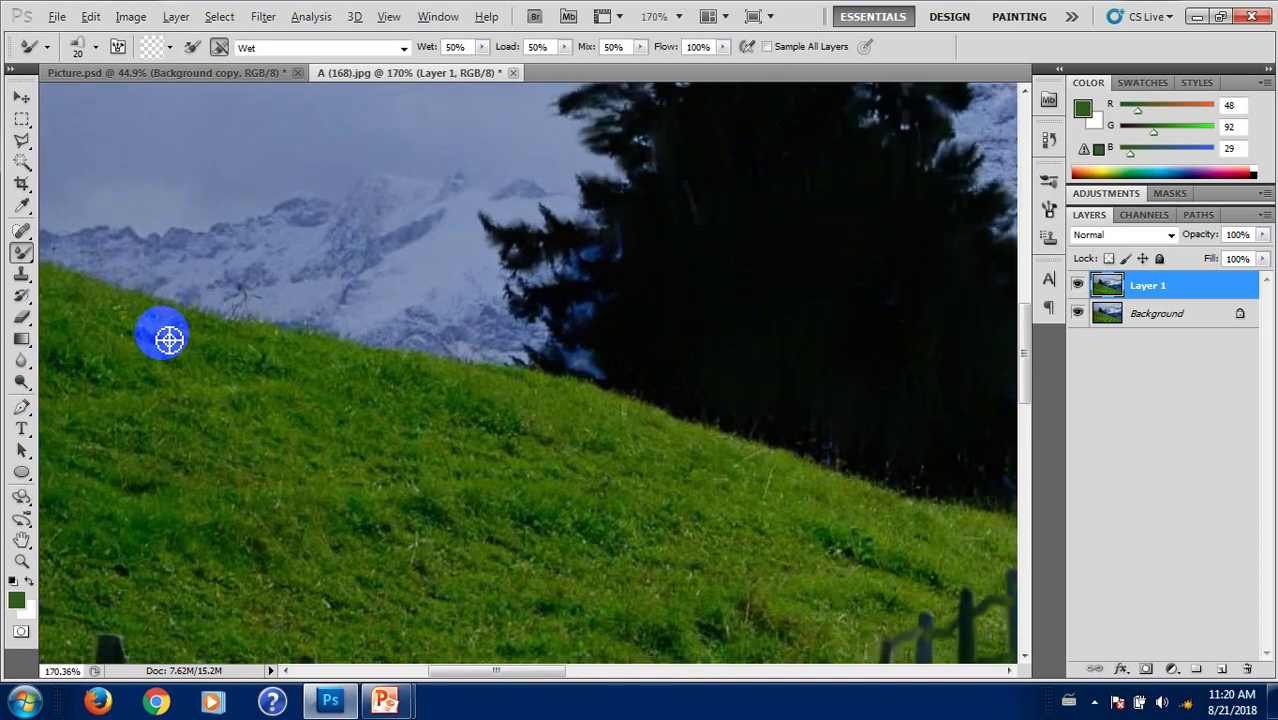
pyautogui.scroll(1, 300, 420)
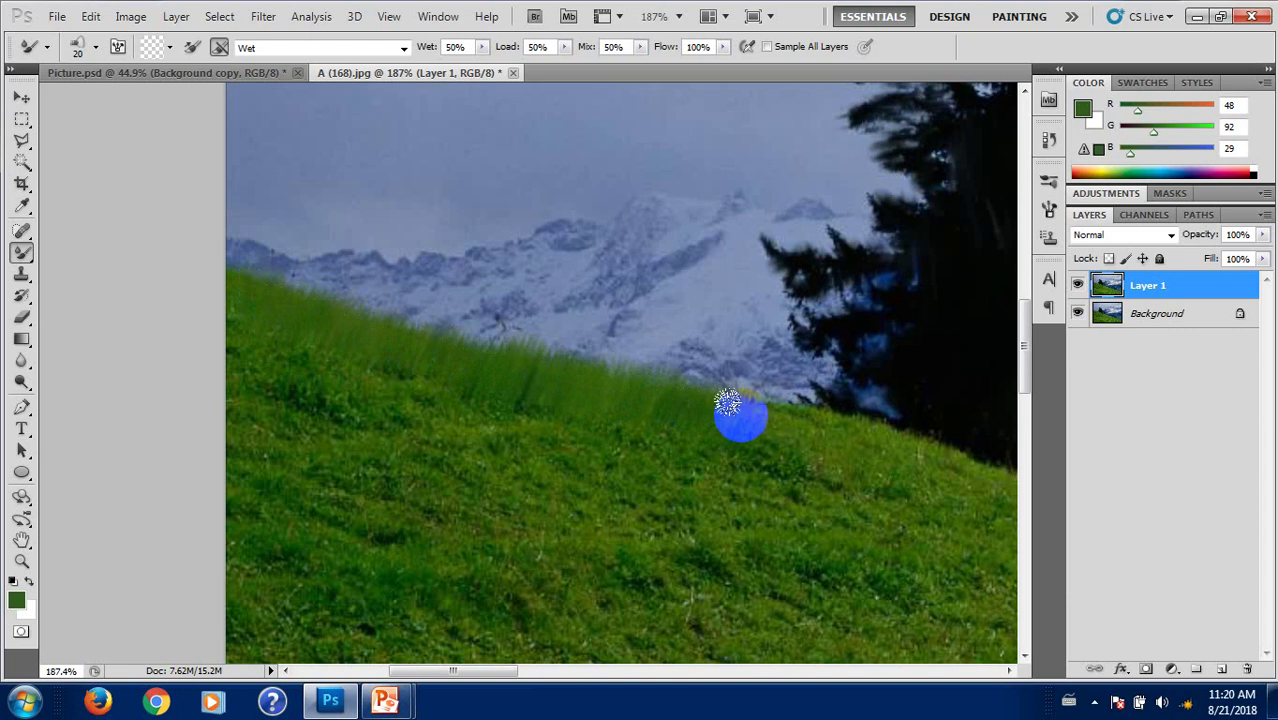
pyautogui.moveTo(770, 437); pyautogui.dragTo(551, 430)
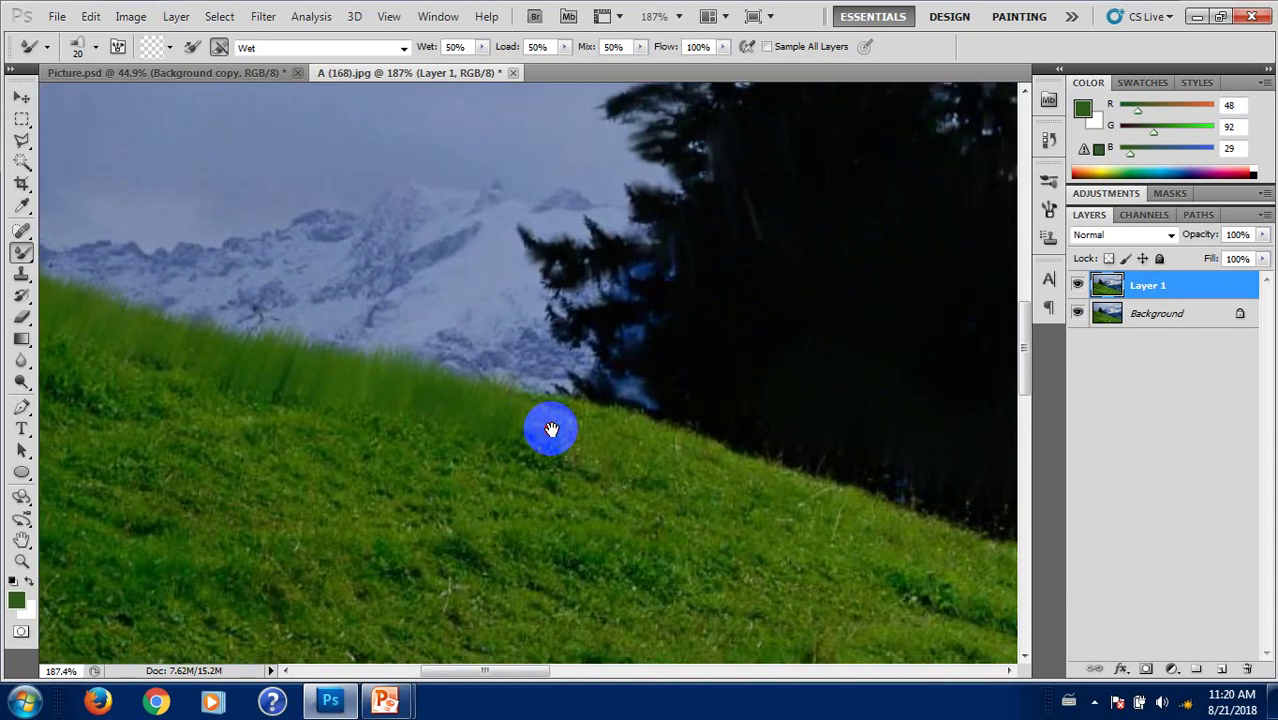
pyautogui.scroll(2, 516, 400)
pyautogui.scroll(2, 531, 417)
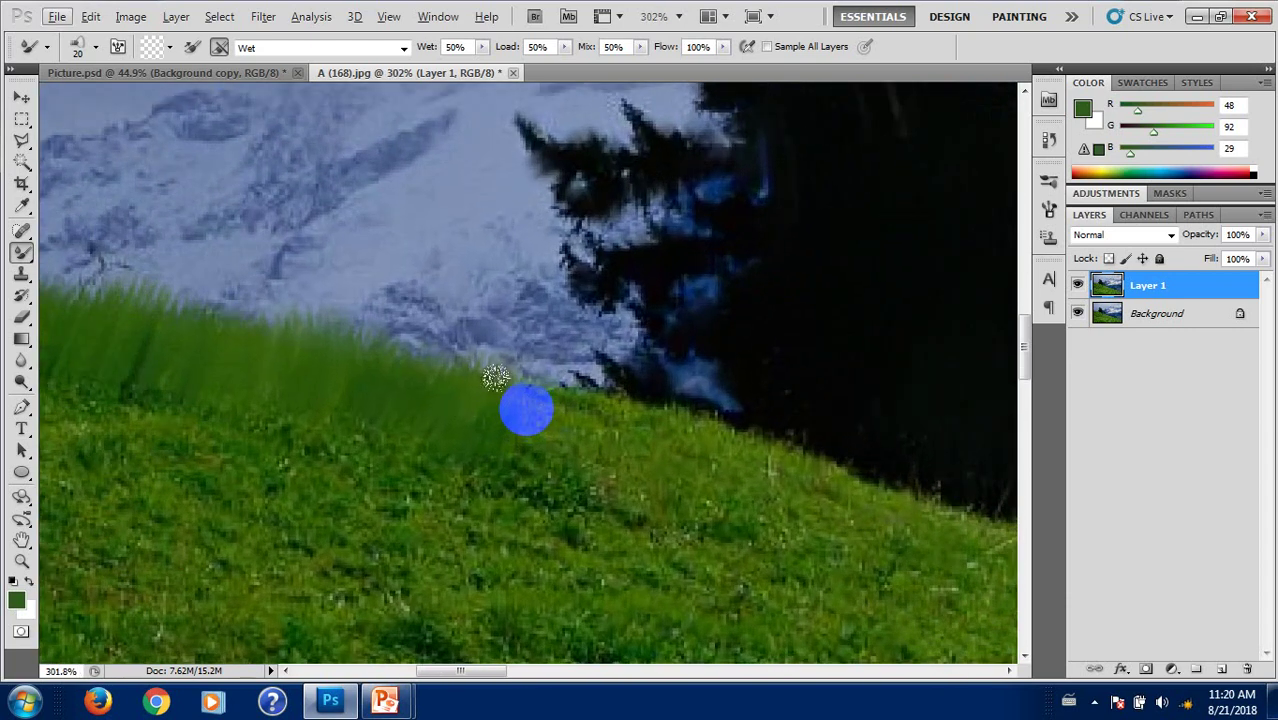
pyautogui.click(566, 402)
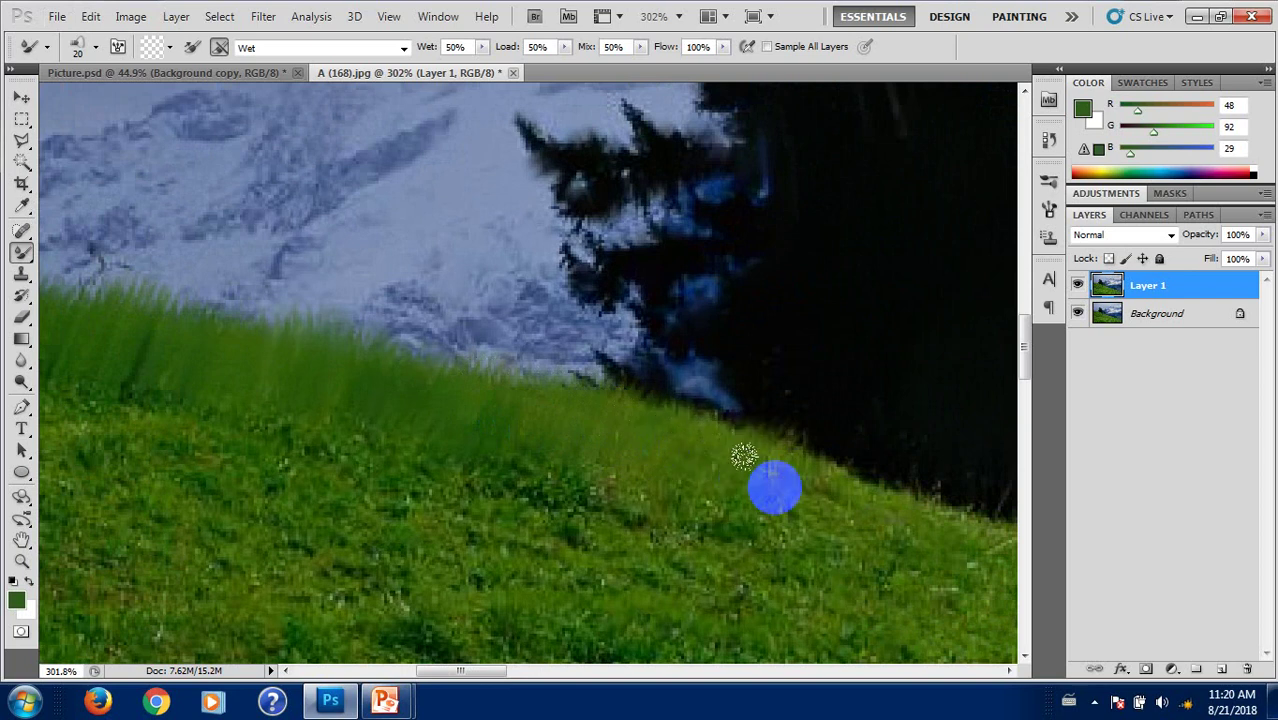
pyautogui.moveTo(697, 433); pyautogui.dragTo(786, 458)
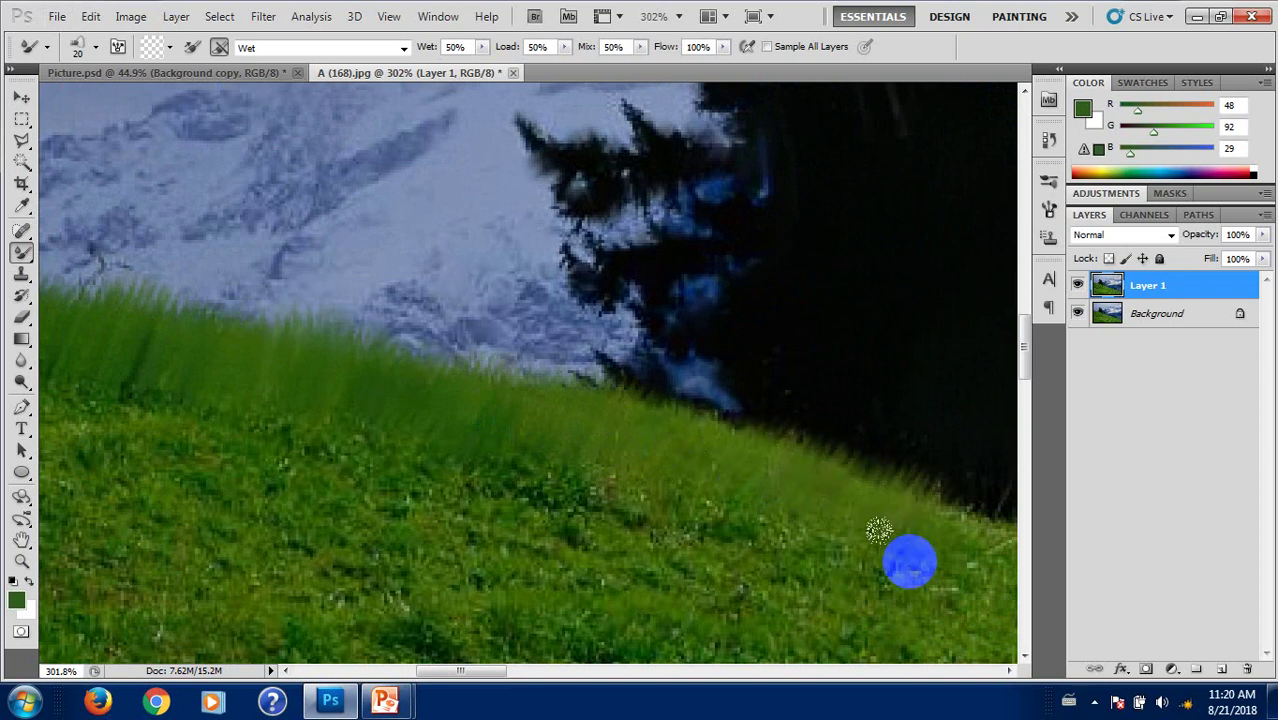
# Step: Brush grass blades up into the dark trees and extend strokes rightward along the edge
pyautogui.moveTo(906, 556); pyautogui.dragTo(491, 415)
pyautogui.moveTo(460, 351); pyautogui.dragTo(555, 389)
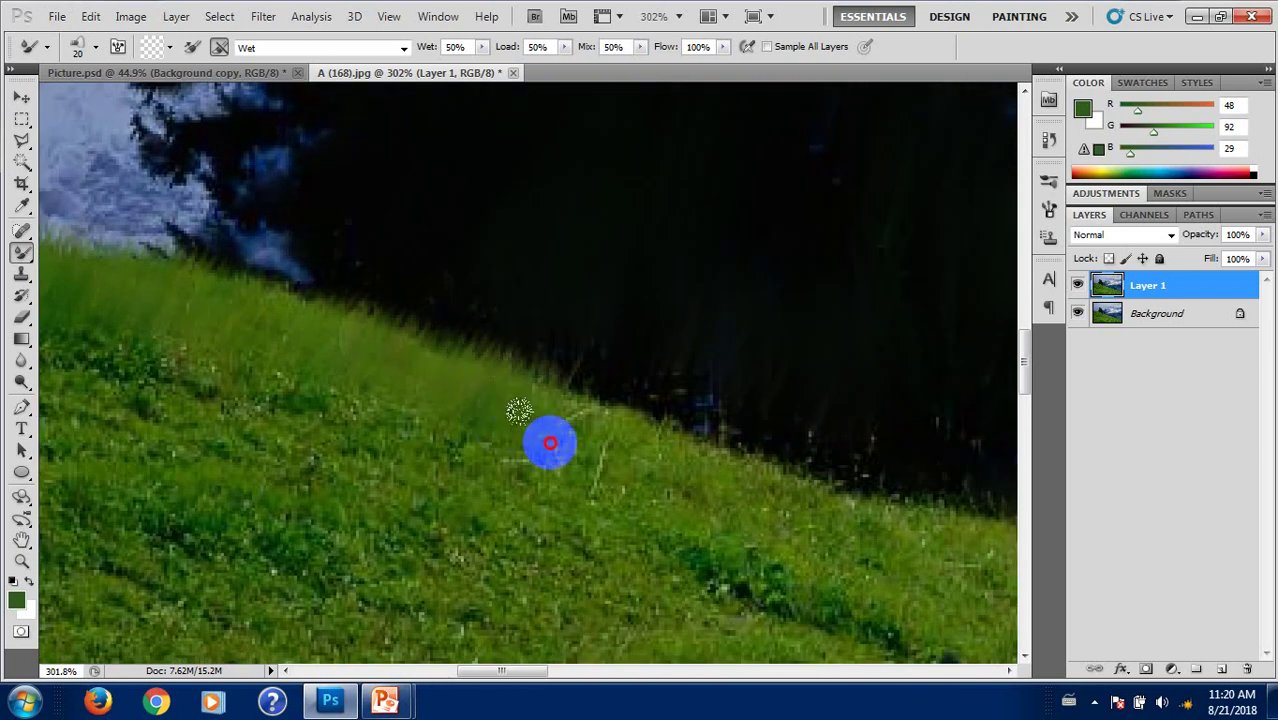
pyautogui.moveTo(625, 459)
pyautogui.mouseDown()
pyautogui.moveTo(668, 451)
pyautogui.moveTo(719, 497)
pyautogui.moveTo(625, 445)
pyautogui.moveTo(729, 501)
pyautogui.moveTo(582, 359)
pyautogui.moveTo(397, 314)
pyautogui.moveTo(700, 458)
pyautogui.moveTo(662, 489)
pyautogui.moveTo(528, 431)
pyautogui.moveTo(63, 120)
pyautogui.mouseUp()
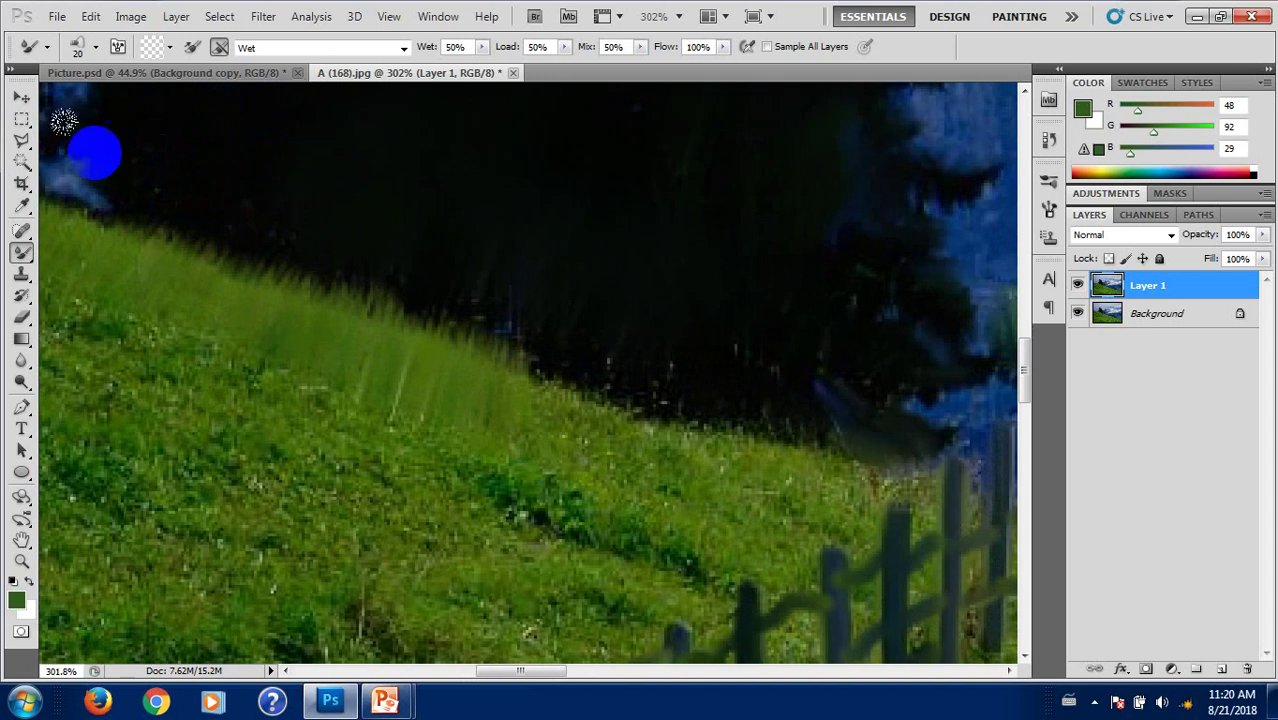
pyautogui.click(88, 54)
pyautogui.moveTo(245, 354)
pyautogui.mouseDown()
pyautogui.moveTo(514, 385)
pyautogui.moveTo(585, 412)
pyautogui.mouseUp()
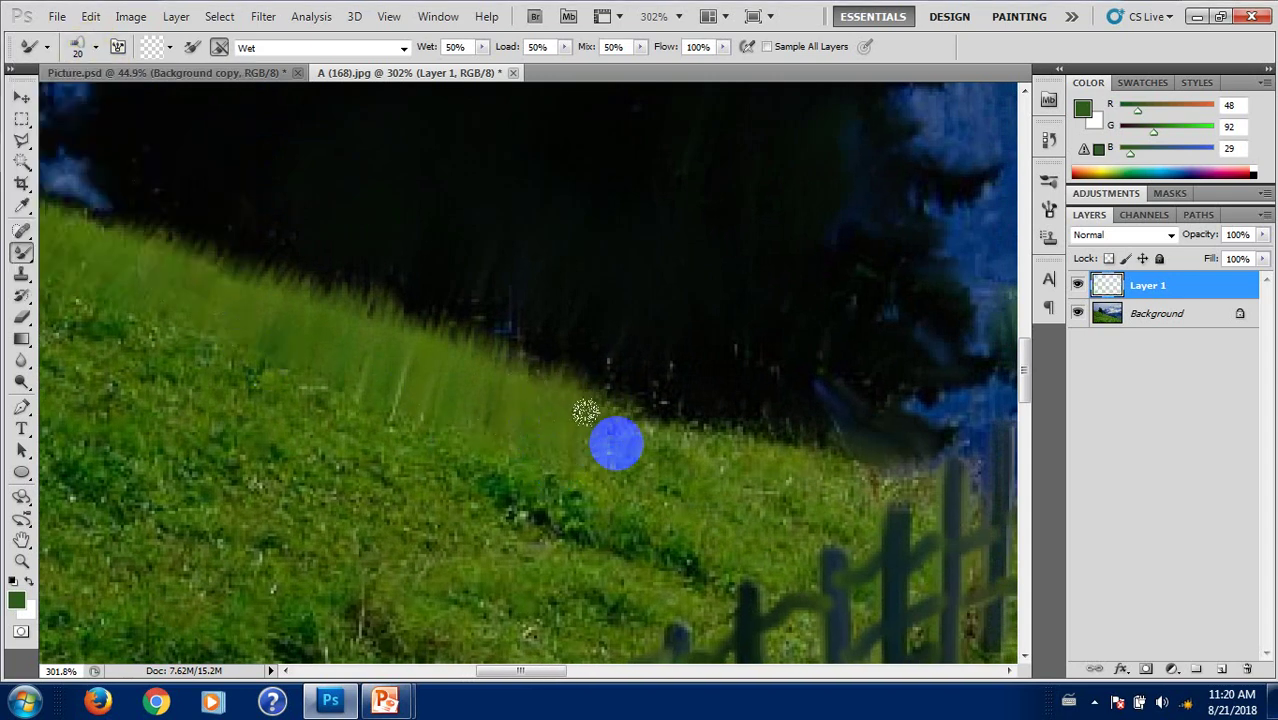
pyautogui.moveTo(655, 442)
pyautogui.mouseDown()
pyautogui.moveTo(765, 470)
pyautogui.moveTo(739, 494)
pyautogui.moveTo(673, 457)
pyautogui.moveTo(524, 485)
pyautogui.mouseUp()
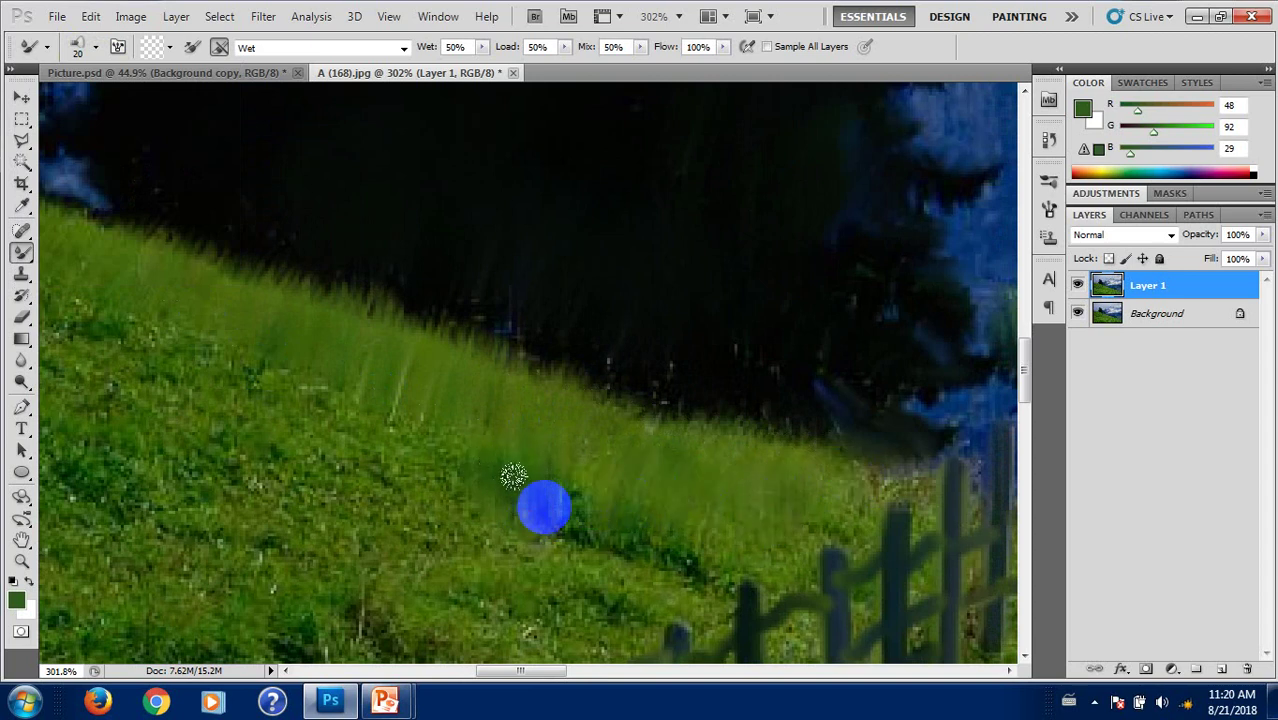
pyautogui.moveTo(590, 518)
pyautogui.mouseDown()
pyautogui.moveTo(638, 520)
pyautogui.moveTo(451, 442)
pyautogui.moveTo(391, 385)
pyautogui.moveTo(294, 374)
pyautogui.moveTo(241, 487)
pyautogui.moveTo(550, 516)
pyautogui.moveTo(485, 427)
pyautogui.moveTo(337, 407)
pyautogui.moveTo(277, 337)
pyautogui.moveTo(320, 444)
pyautogui.moveTo(528, 503)
pyautogui.moveTo(531, 471)
pyautogui.moveTo(480, 446)
pyautogui.moveTo(433, 452)
pyautogui.moveTo(348, 365)
pyautogui.moveTo(262, 422)
pyautogui.moveTo(200, 345)
pyautogui.moveTo(175, 436)
pyautogui.moveTo(419, 491)
pyautogui.moveTo(343, 404)
pyautogui.moveTo(240, 411)
pyautogui.moveTo(191, 344)
pyautogui.mouseUp()
# Step: Paint streaky grass strokes across the hillside's left end and upper slope
pyautogui.moveTo(167, 393); pyautogui.dragTo(379, 428)
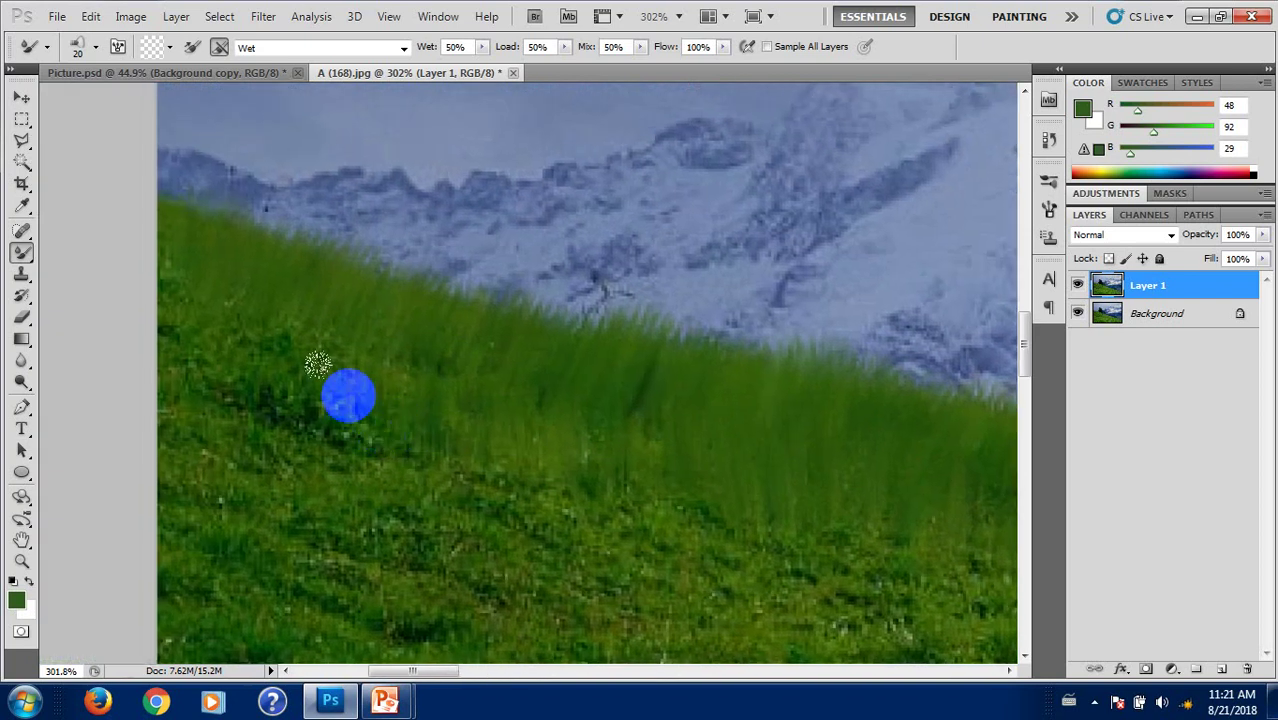
pyautogui.moveTo(334, 340)
pyautogui.mouseDown()
pyautogui.moveTo(214, 341)
pyautogui.moveTo(198, 397)
pyautogui.mouseUp()
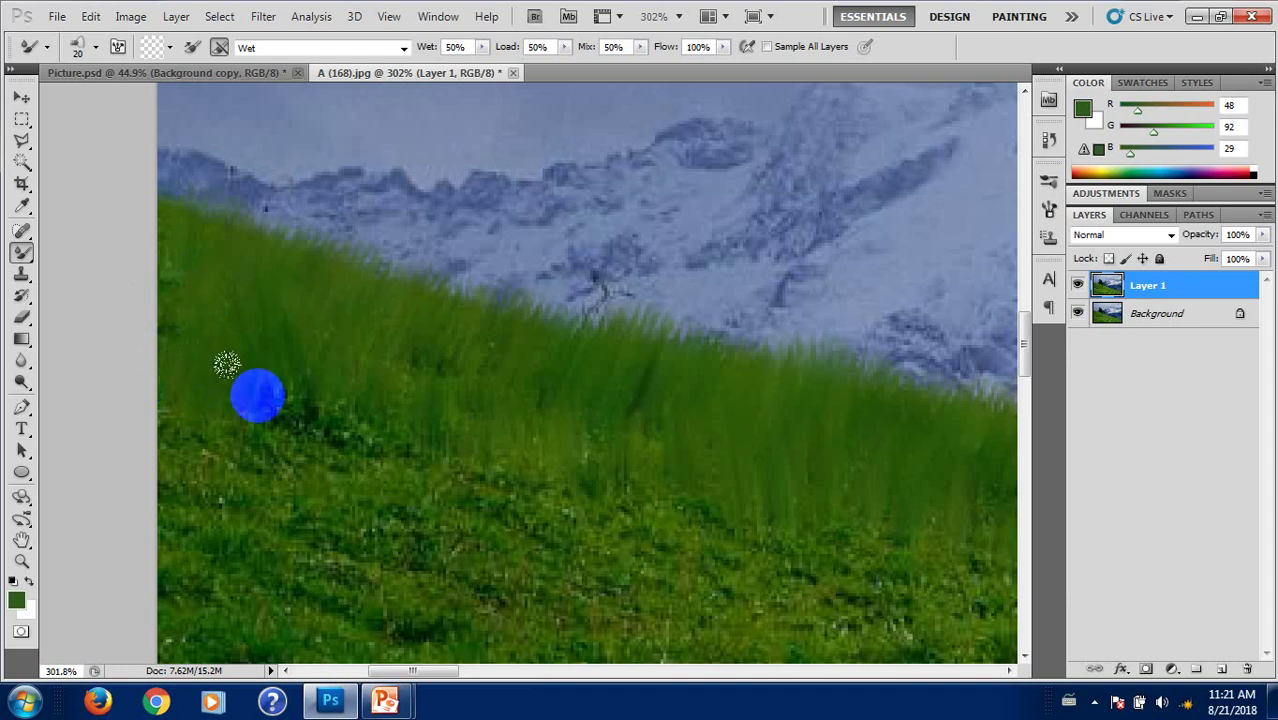
pyautogui.moveTo(252, 365); pyautogui.dragTo(416, 452)
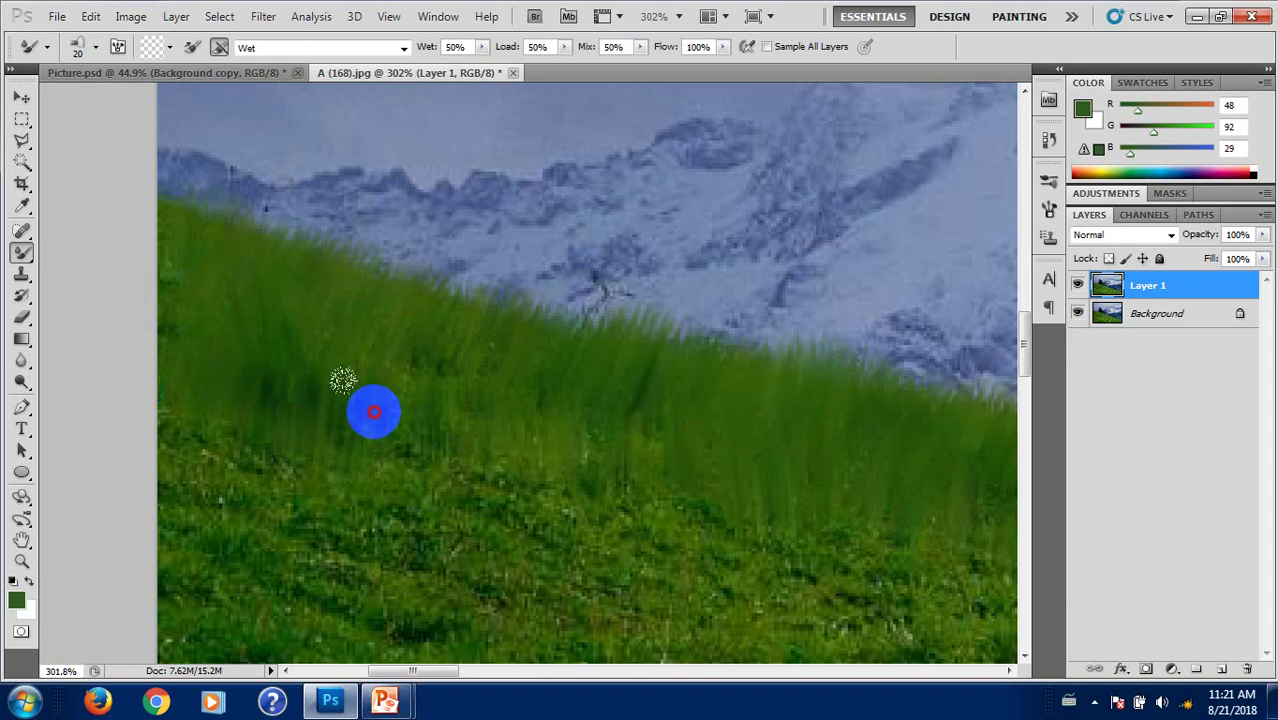
pyautogui.scroll(-1, 450, 395)
pyautogui.scroll(-1, 440, 367)
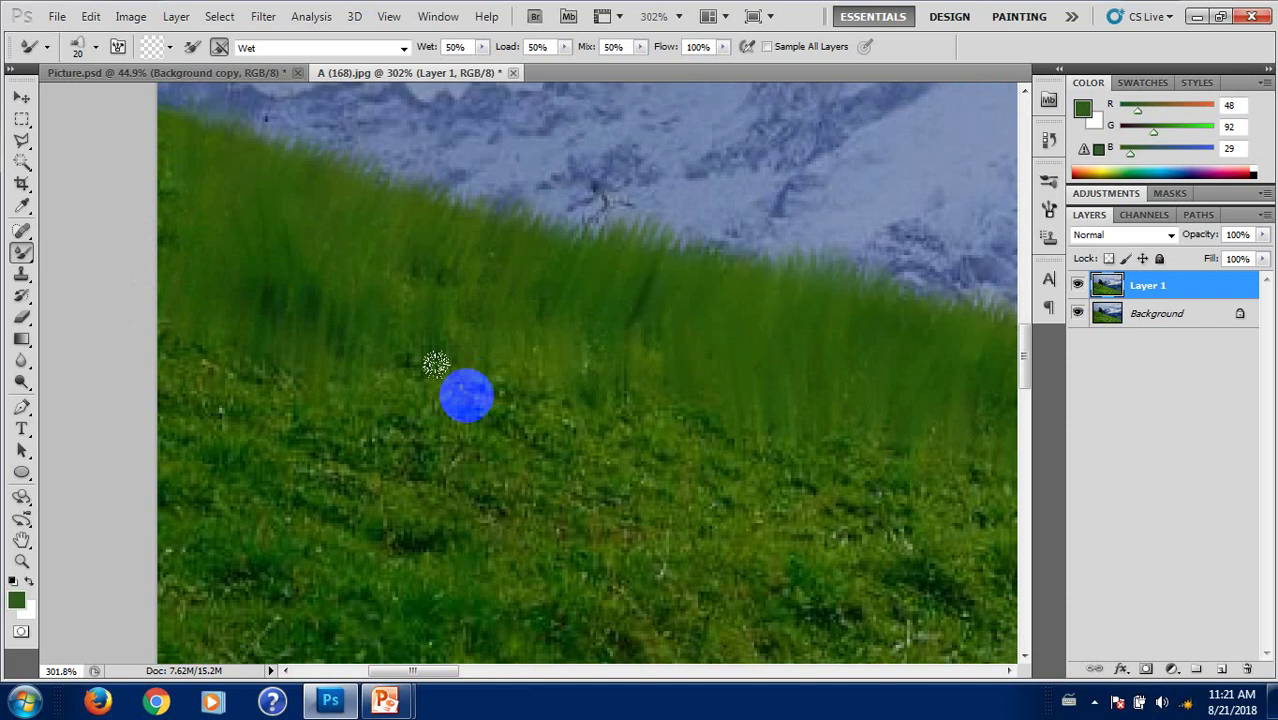
pyautogui.scroll(-1, 420, 360)
pyautogui.moveTo(180, 333)
pyautogui.mouseDown()
pyautogui.moveTo(402, 347)
pyautogui.moveTo(721, 451)
pyautogui.mouseUp()
pyautogui.hscroll(2, 442, 437)
pyautogui.moveTo(442, 437)
pyautogui.mouseDown()
pyautogui.moveTo(407, 374)
pyautogui.moveTo(790, 422)
pyautogui.mouseUp()
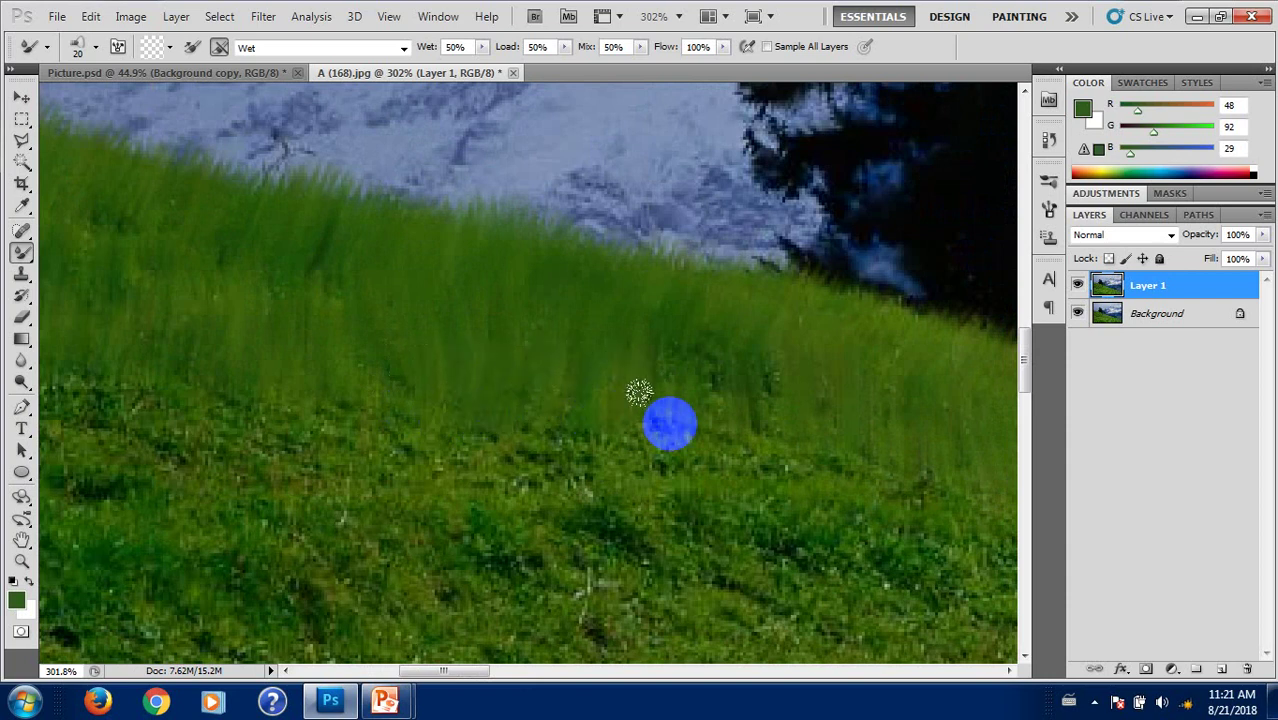
# Step: Smear grass strokes through the middle of the slope down toward the fence
pyautogui.moveTo(565, 468); pyautogui.dragTo(300, 330)
pyautogui.moveTo(389, 388); pyautogui.dragTo(502, 404)
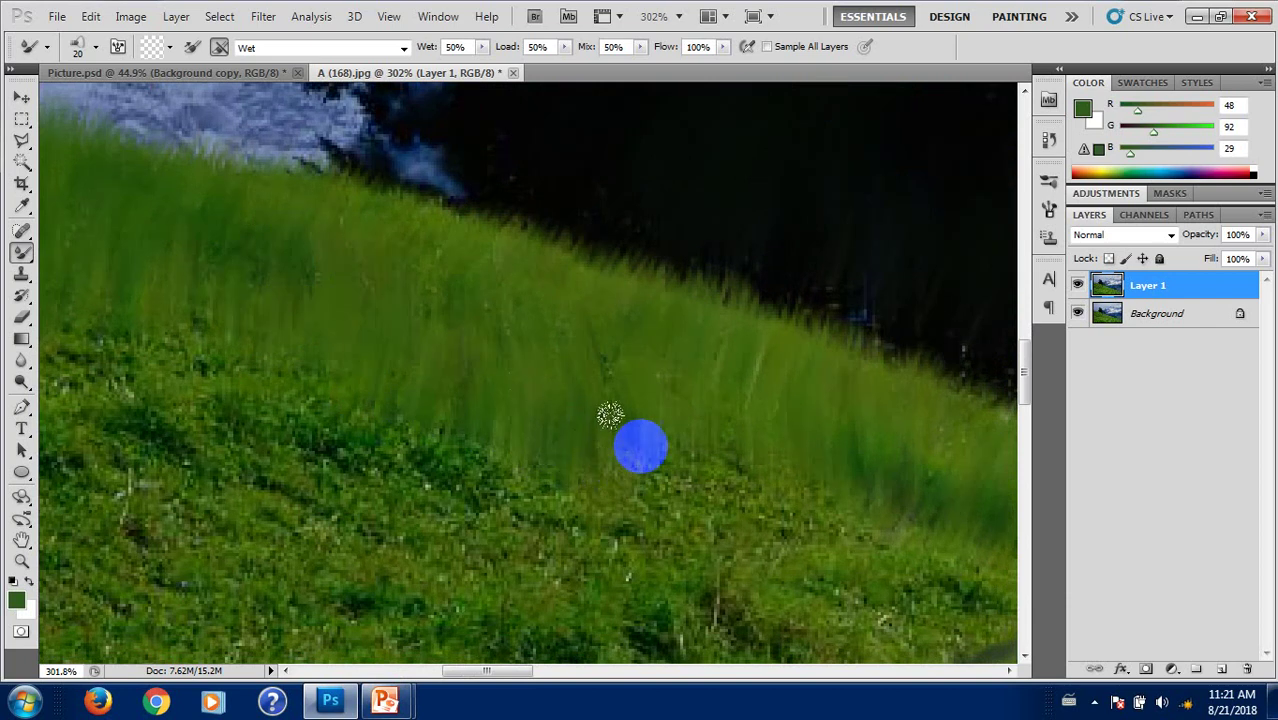
pyautogui.moveTo(696, 462)
pyautogui.mouseDown()
pyautogui.moveTo(759, 456)
pyautogui.moveTo(921, 553)
pyautogui.moveTo(483, 440)
pyautogui.moveTo(448, 379)
pyautogui.moveTo(602, 405)
pyautogui.moveTo(496, 470)
pyautogui.moveTo(414, 471)
pyautogui.moveTo(297, 428)
pyautogui.moveTo(190, 425)
pyautogui.mouseUp()
pyautogui.moveTo(195, 508)
pyautogui.mouseDown()
pyautogui.moveTo(434, 499)
pyautogui.moveTo(379, 416)
pyautogui.moveTo(300, 359)
pyautogui.moveTo(111, 351)
pyautogui.moveTo(143, 308)
pyautogui.moveTo(291, 419)
pyautogui.moveTo(279, 372)
pyautogui.moveTo(314, 414)
pyautogui.moveTo(180, 417)
pyautogui.moveTo(165, 334)
pyautogui.moveTo(633, 497)
pyautogui.moveTo(536, 408)
pyautogui.moveTo(431, 377)
pyautogui.moveTo(424, 324)
pyautogui.moveTo(320, 305)
pyautogui.moveTo(262, 328)
pyautogui.moveTo(220, 282)
pyautogui.moveTo(142, 261)
pyautogui.mouseUp()
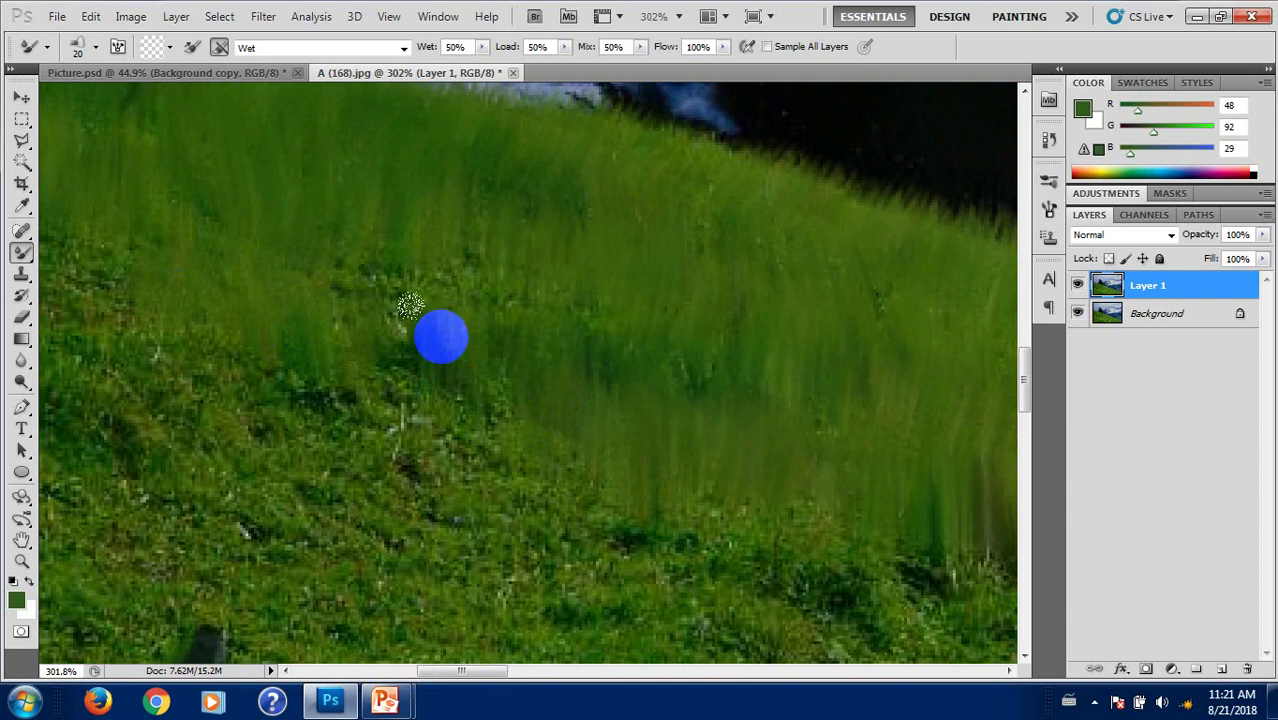
pyautogui.moveTo(408, 303)
pyautogui.mouseDown()
pyautogui.moveTo(362, 274)
pyautogui.moveTo(399, 399)
pyautogui.moveTo(429, 406)
pyautogui.moveTo(328, 402)
pyautogui.moveTo(188, 357)
pyautogui.moveTo(553, 495)
pyautogui.moveTo(640, 500)
pyautogui.mouseUp()
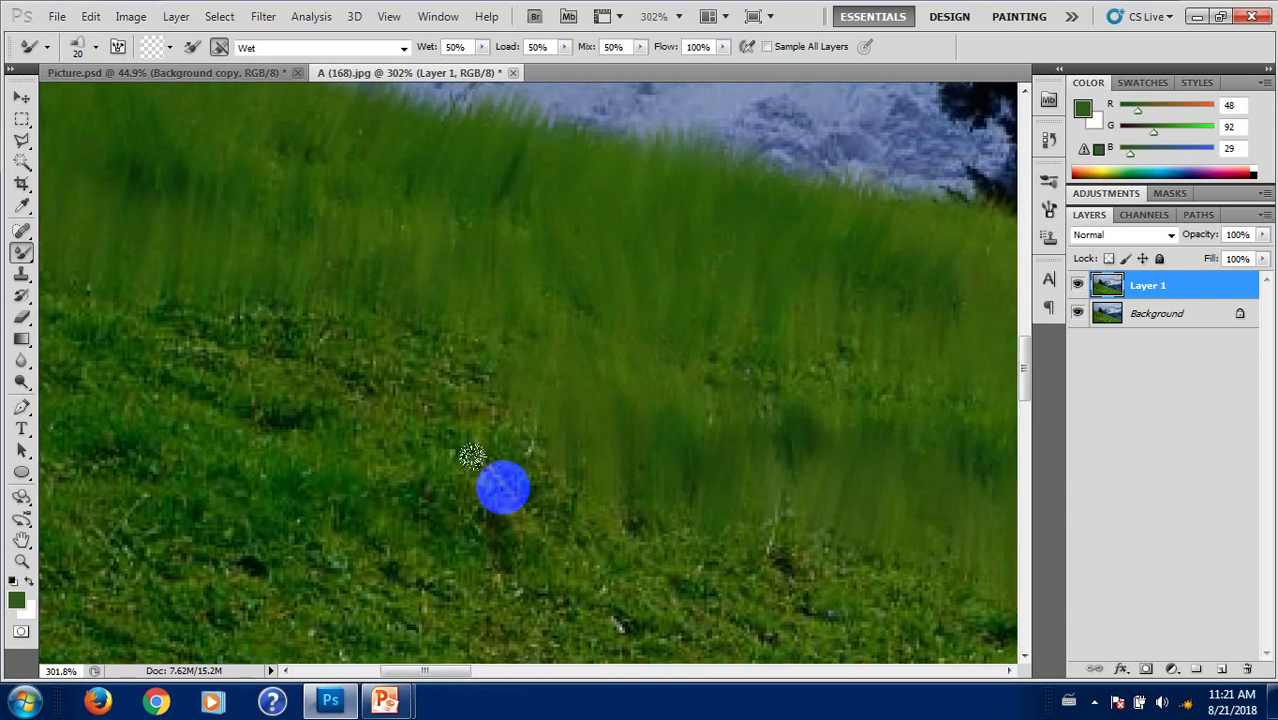
pyautogui.moveTo(471, 448)
pyautogui.mouseDown()
pyautogui.moveTo(428, 428)
pyautogui.moveTo(408, 348)
pyautogui.moveTo(317, 289)
pyautogui.moveTo(214, 289)
pyautogui.moveTo(123, 263)
pyautogui.moveTo(131, 311)
pyautogui.moveTo(171, 357)
pyautogui.moveTo(257, 371)
pyautogui.moveTo(334, 419)
pyautogui.mouseUp()
pyautogui.moveTo(408, 478)
pyautogui.mouseDown()
pyautogui.moveTo(337, 528)
pyautogui.moveTo(211, 485)
pyautogui.moveTo(168, 507)
pyautogui.moveTo(599, 507)
pyautogui.mouseUp()
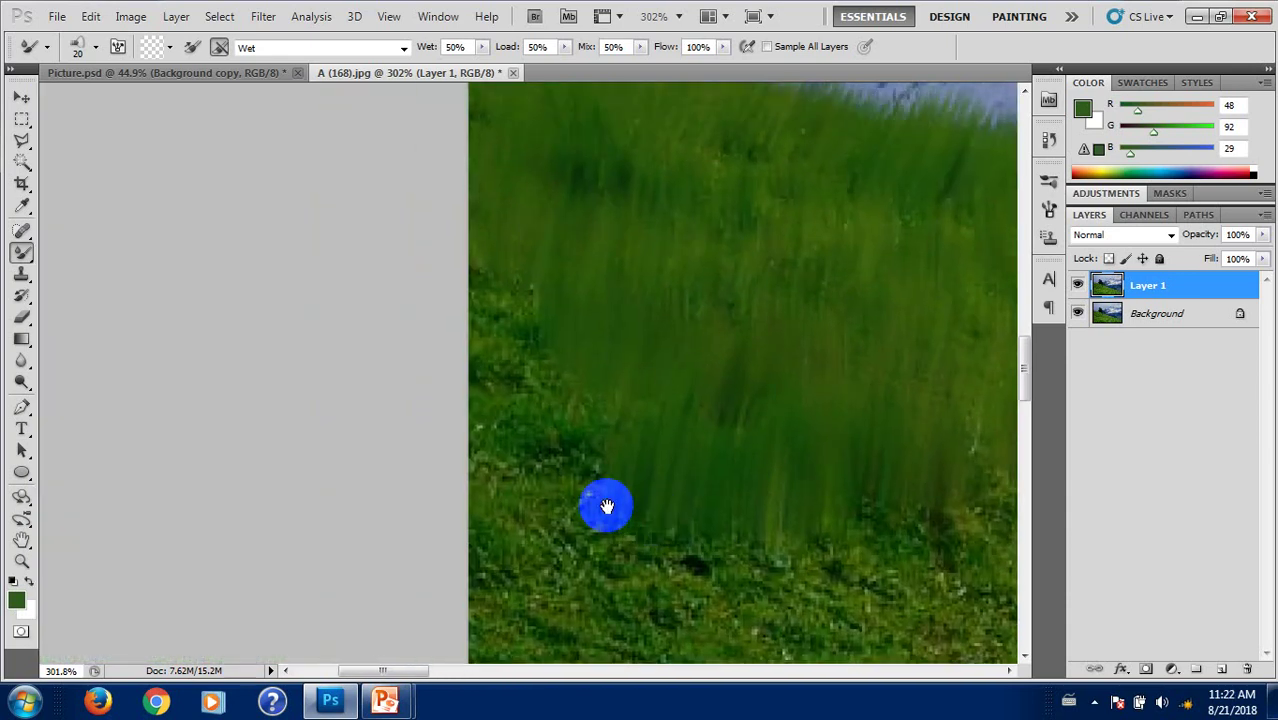
pyautogui.moveTo(548, 389)
pyautogui.mouseDown()
pyautogui.moveTo(519, 434)
pyautogui.moveTo(502, 436)
pyautogui.moveTo(560, 450)
pyautogui.moveTo(362, 442)
pyautogui.moveTo(385, 400)
pyautogui.moveTo(440, 440)
pyautogui.moveTo(667, 428)
pyautogui.moveTo(328, 487)
pyautogui.moveTo(534, 431)
pyautogui.moveTo(621, 452)
pyautogui.moveTo(733, 382)
pyautogui.moveTo(699, 488)
pyautogui.moveTo(448, 451)
pyautogui.moveTo(435, 514)
pyautogui.moveTo(365, 513)
pyautogui.moveTo(513, 476)
pyautogui.moveTo(571, 522)
pyautogui.moveTo(730, 451)
pyautogui.moveTo(719, 528)
pyautogui.moveTo(505, 400)
pyautogui.mouseUp()
# Step: Blend the grass along the edge just above the fence rails with back-and-forth strokes
pyautogui.moveTo(427, 497)
pyautogui.mouseDown()
pyautogui.moveTo(645, 425)
pyautogui.moveTo(656, 251)
pyautogui.moveTo(753, 249)
pyautogui.moveTo(915, 352)
pyautogui.mouseUp()
pyautogui.moveTo(835, 328)
pyautogui.mouseDown()
pyautogui.moveTo(601, 407)
pyautogui.moveTo(564, 262)
pyautogui.mouseUp()
pyautogui.moveTo(394, 494)
pyautogui.mouseDown()
pyautogui.moveTo(454, 414)
pyautogui.moveTo(614, 433)
pyautogui.mouseUp()
pyautogui.moveTo(712, 435)
pyautogui.mouseDown()
pyautogui.moveTo(537, 514)
pyautogui.moveTo(439, 446)
pyautogui.moveTo(537, 514)
pyautogui.moveTo(593, 463)
pyautogui.moveTo(838, 512)
pyautogui.moveTo(473, 516)
pyautogui.mouseUp()
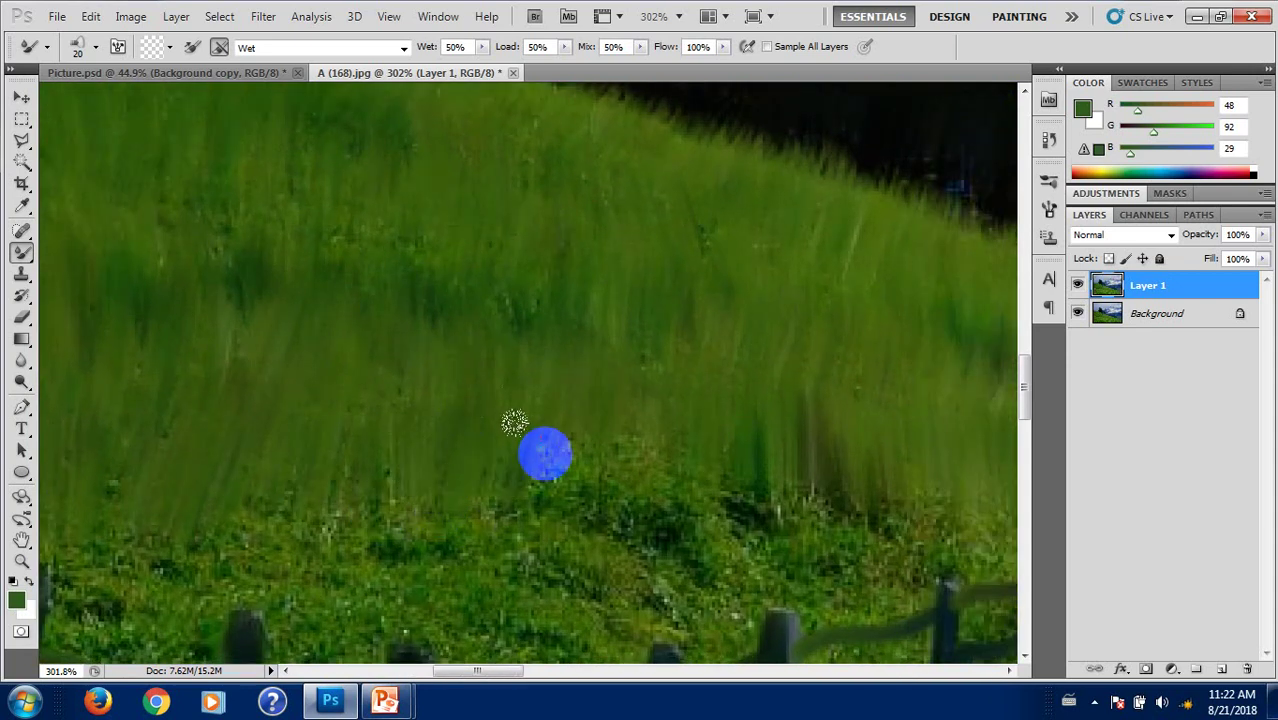
pyautogui.moveTo(591, 452)
pyautogui.mouseDown()
pyautogui.moveTo(685, 508)
pyautogui.moveTo(747, 476)
pyautogui.moveTo(847, 562)
pyautogui.moveTo(528, 505)
pyautogui.moveTo(668, 442)
pyautogui.moveTo(603, 456)
pyautogui.moveTo(542, 500)
pyautogui.moveTo(386, 486)
pyautogui.moveTo(268, 524)
pyautogui.moveTo(208, 524)
pyautogui.moveTo(157, 456)
pyautogui.moveTo(70, 486)
pyautogui.moveTo(57, 448)
pyautogui.moveTo(234, 483)
pyautogui.moveTo(628, 417)
pyautogui.moveTo(441, 398)
pyautogui.moveTo(397, 337)
pyautogui.moveTo(330, 452)
pyautogui.moveTo(302, 448)
pyautogui.mouseUp()
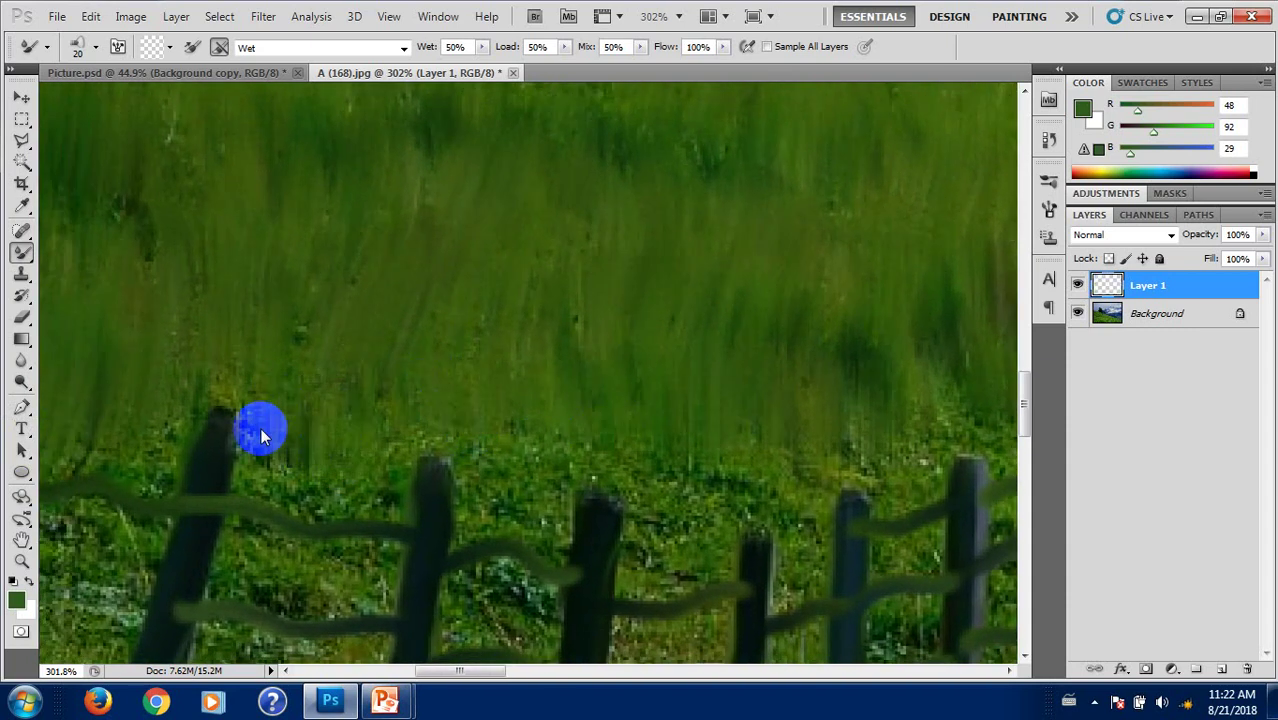
pyautogui.moveTo(191, 459)
pyautogui.mouseDown()
pyautogui.moveTo(354, 451)
pyautogui.moveTo(379, 471)
pyautogui.mouseUp()
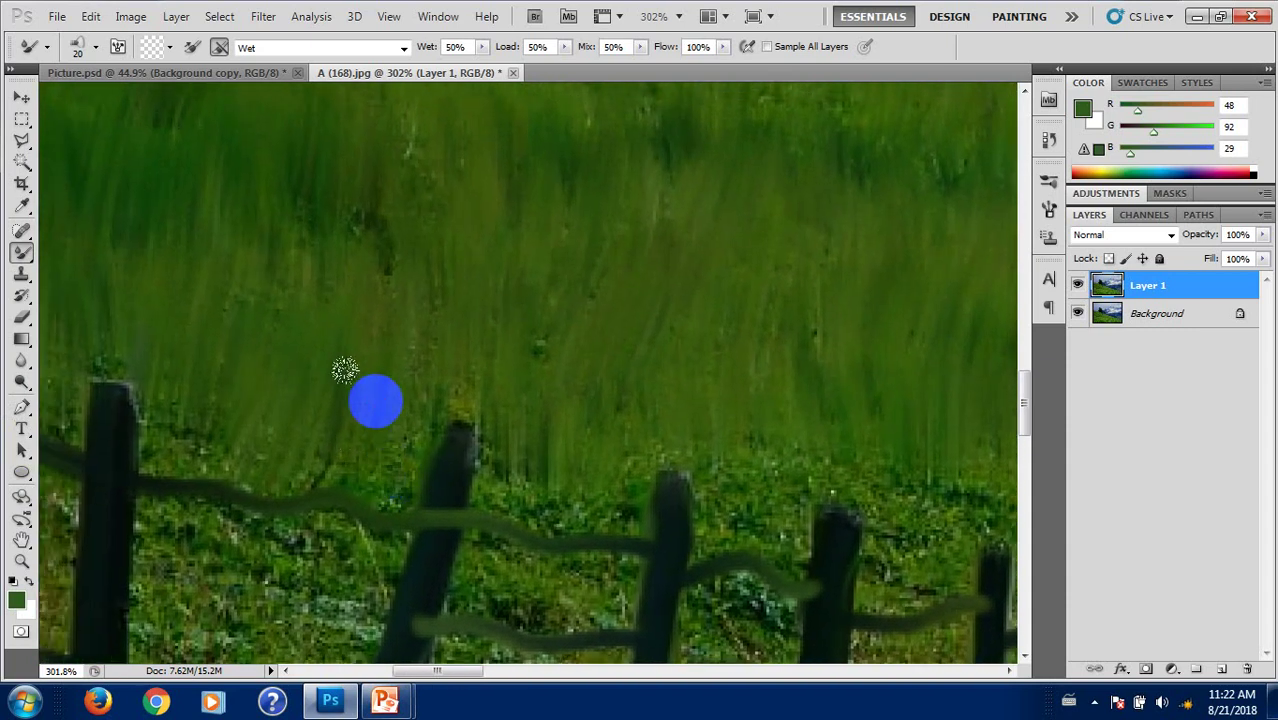
pyautogui.moveTo(442, 419); pyautogui.dragTo(379, 442)
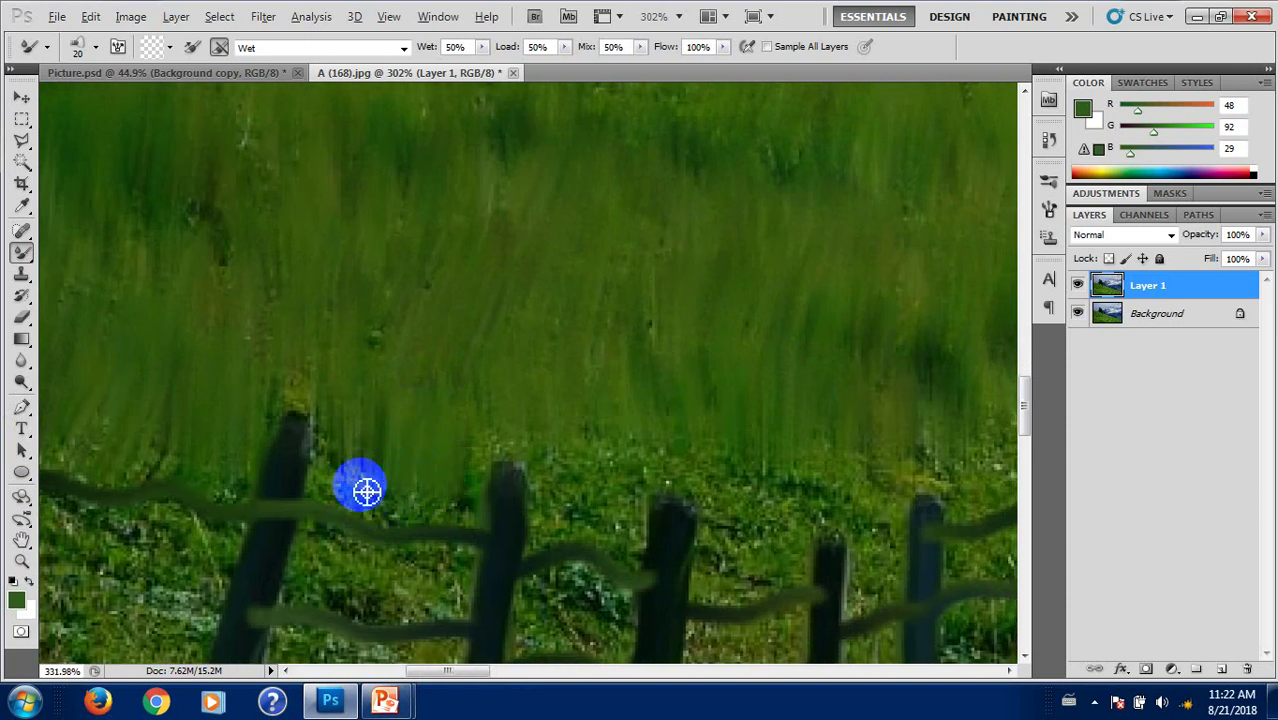
pyautogui.scroll(2, 366, 489)
pyautogui.scroll(1, 366, 489)
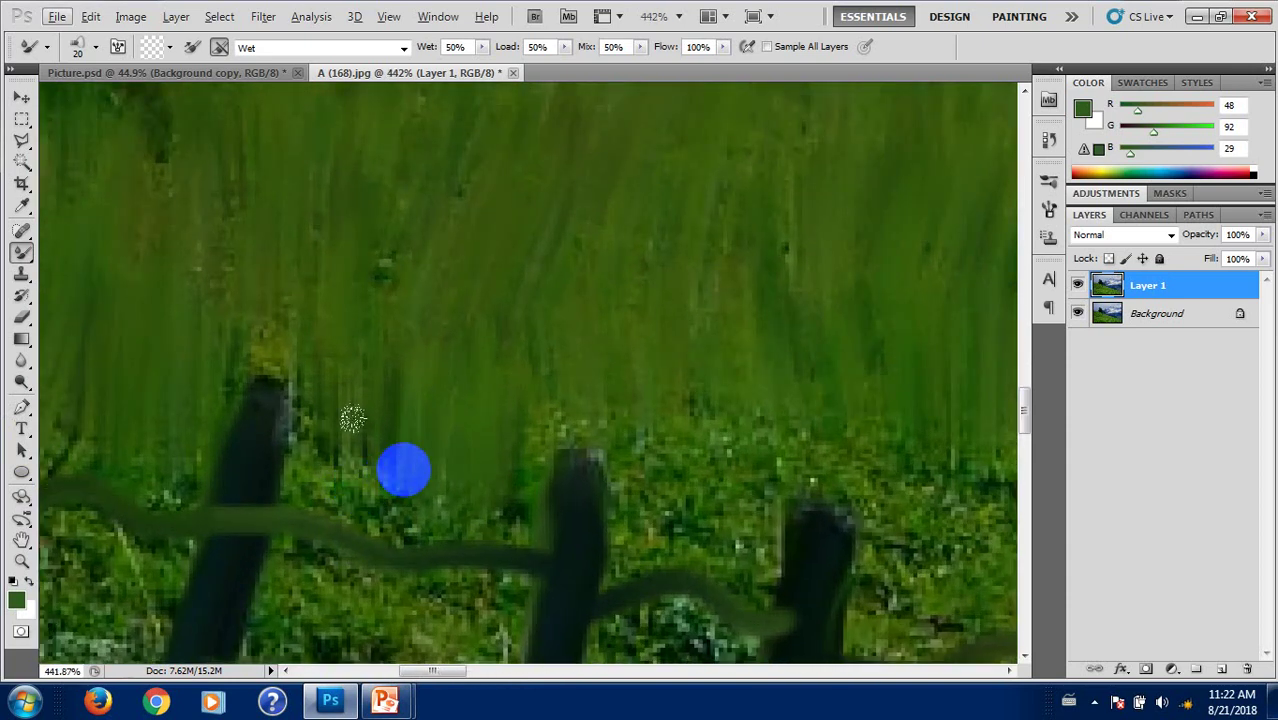
# Step: Shrink the Mixer Brush to 9 px and smear short grass strokes above the left, middle and right fence posts
pyautogui.press('[')
pyautogui.moveTo(378, 456); pyautogui.dragTo(348, 458)
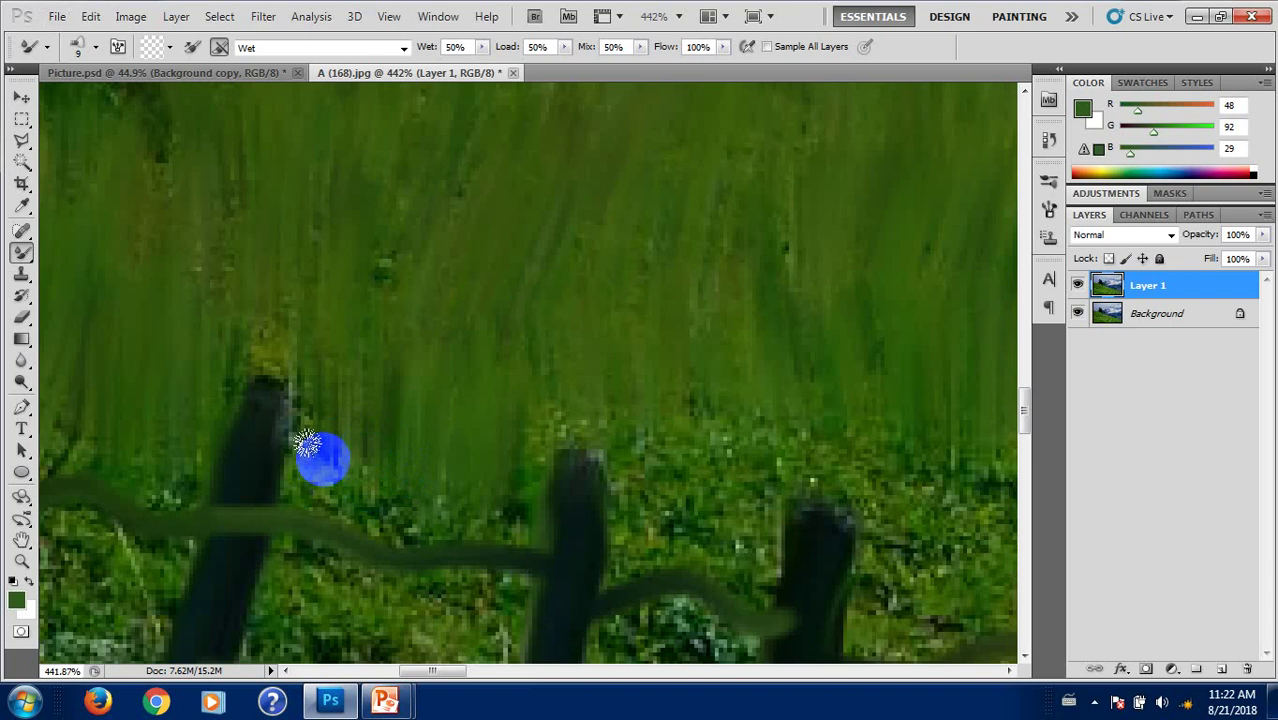
pyautogui.moveTo(463, 494)
pyautogui.mouseDown()
pyautogui.moveTo(650, 391)
pyautogui.moveTo(668, 478)
pyautogui.moveTo(697, 428)
pyautogui.moveTo(705, 458)
pyautogui.mouseUp()
pyautogui.scroll(-1, 645, 530)
pyautogui.scroll(-1, 640, 510)
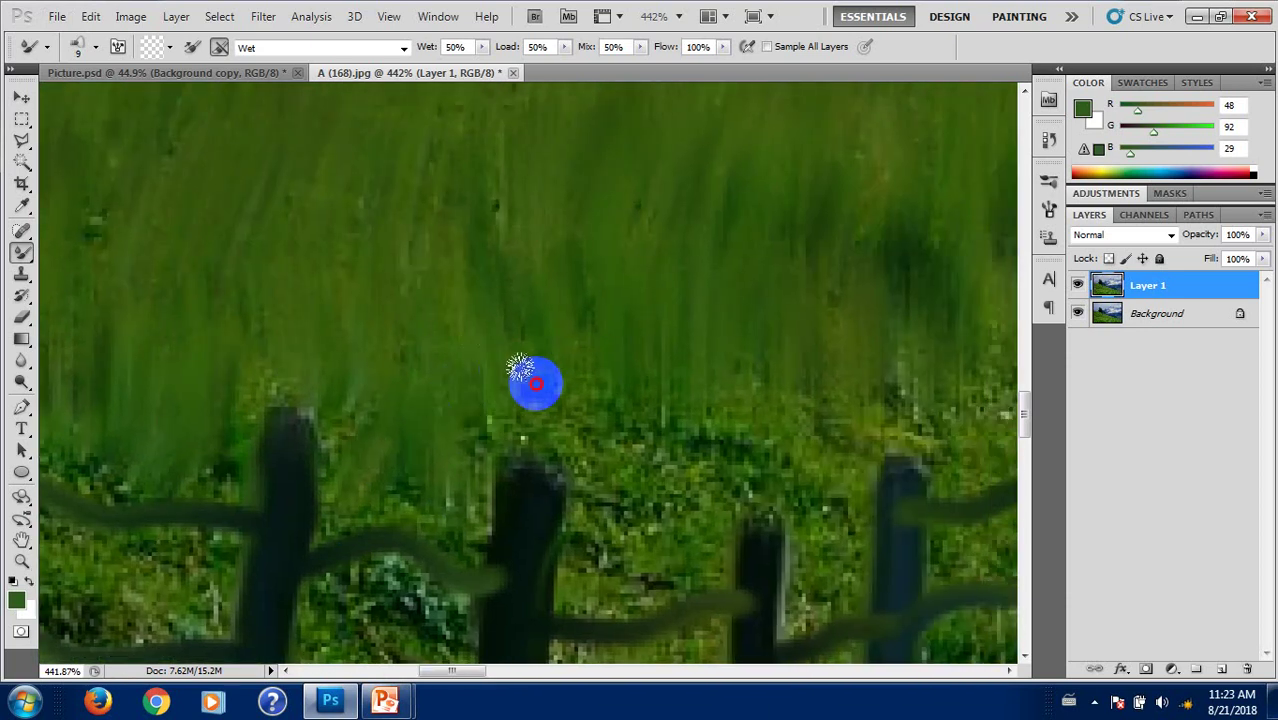
pyautogui.moveTo(536, 383)
pyautogui.mouseDown()
pyautogui.moveTo(598, 452)
pyautogui.moveTo(589, 583)
pyautogui.mouseUp()
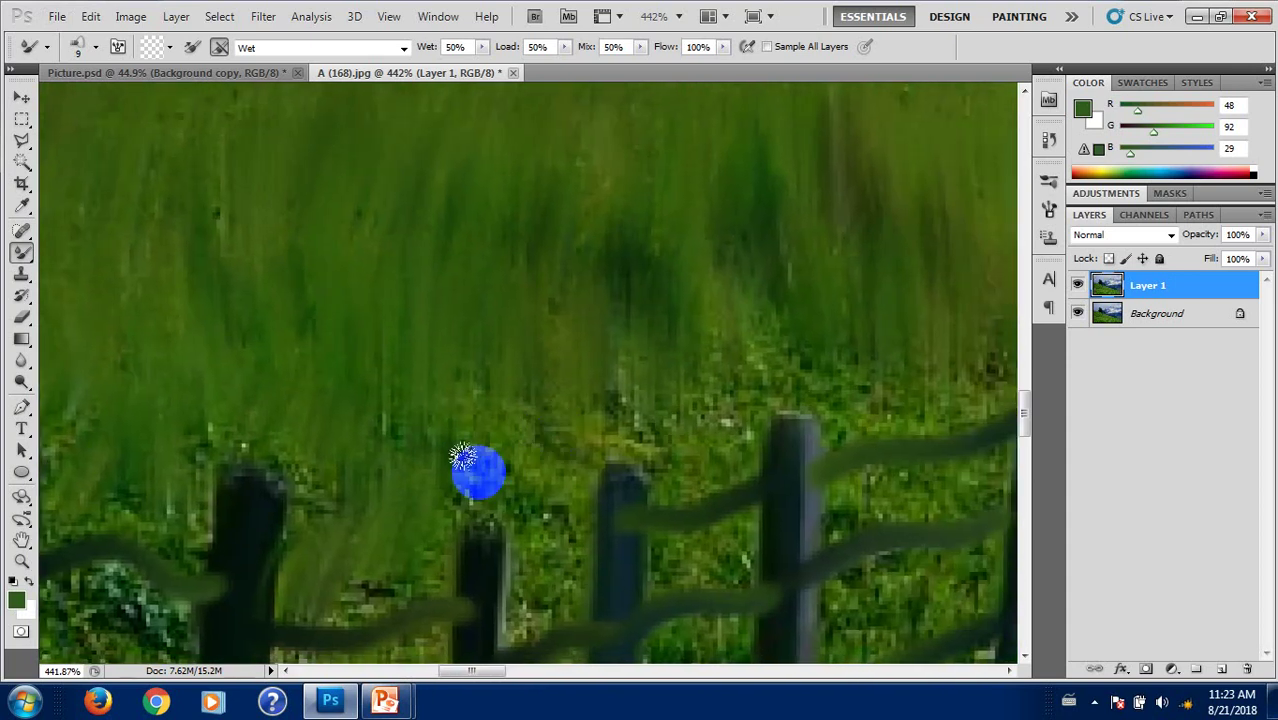
pyautogui.moveTo(463, 457)
pyautogui.mouseDown()
pyautogui.moveTo(570, 419)
pyautogui.moveTo(521, 537)
pyautogui.moveTo(551, 456)
pyautogui.mouseUp()
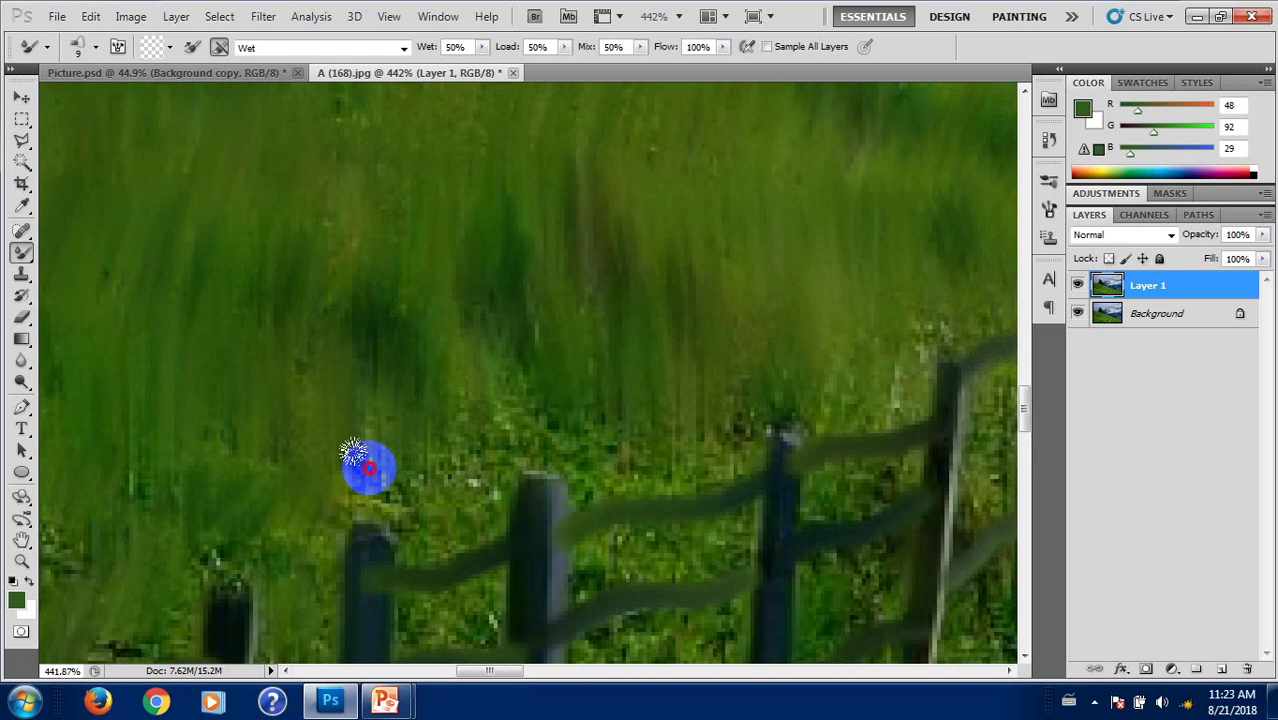
pyautogui.moveTo(352, 452)
pyautogui.mouseDown()
pyautogui.moveTo(407, 482)
pyautogui.moveTo(490, 432)
pyautogui.moveTo(568, 442)
pyautogui.moveTo(602, 414)
pyautogui.moveTo(685, 425)
pyautogui.moveTo(715, 398)
pyautogui.moveTo(551, 408)
pyautogui.moveTo(590, 419)
pyautogui.moveTo(650, 345)
pyautogui.mouseUp()
pyautogui.moveTo(734, 310)
pyautogui.mouseDown()
pyautogui.moveTo(414, 379)
pyautogui.moveTo(434, 377)
pyautogui.moveTo(497, 300)
pyautogui.moveTo(605, 280)
pyautogui.moveTo(707, 185)
pyautogui.moveTo(750, 170)
pyautogui.moveTo(727, 277)
pyautogui.moveTo(839, 297)
pyautogui.moveTo(448, 422)
pyautogui.moveTo(538, 410)
pyautogui.mouseUp()
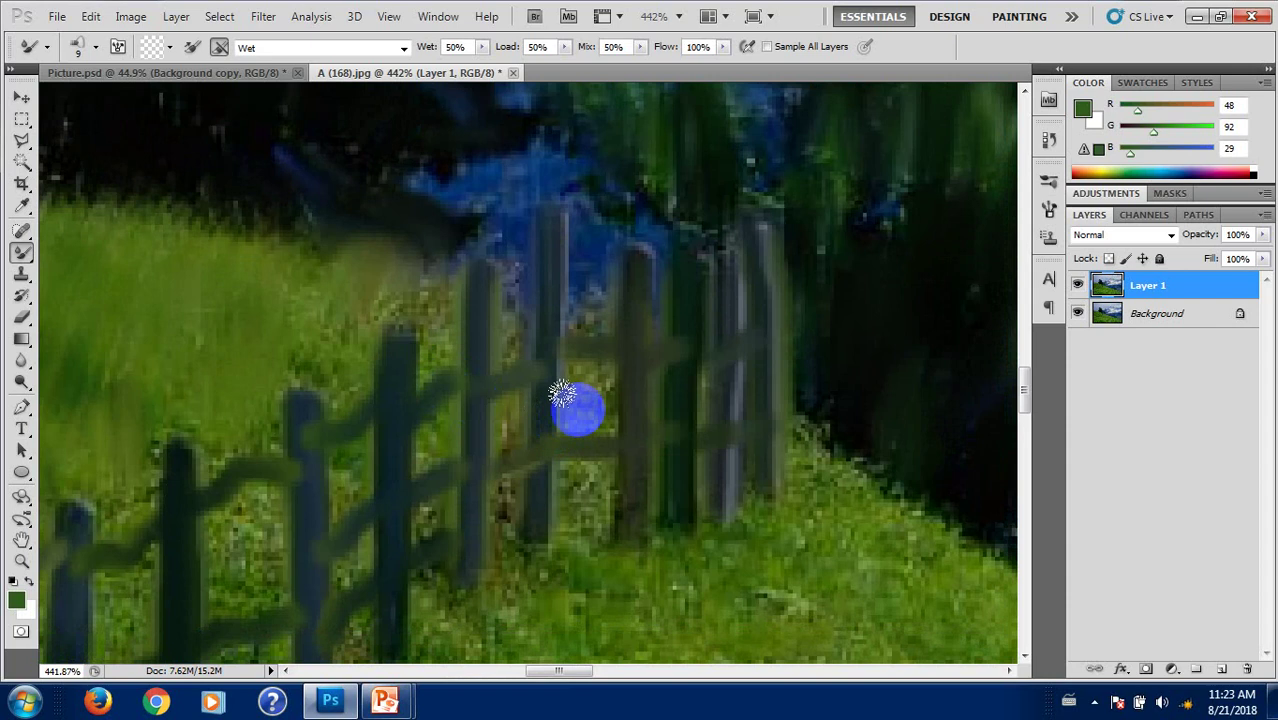
# Step: Zoom to 783% on the fence below the sky and pan along its rails
pyautogui.scroll(2, 558, 388)
pyautogui.scroll(1, 558, 380)
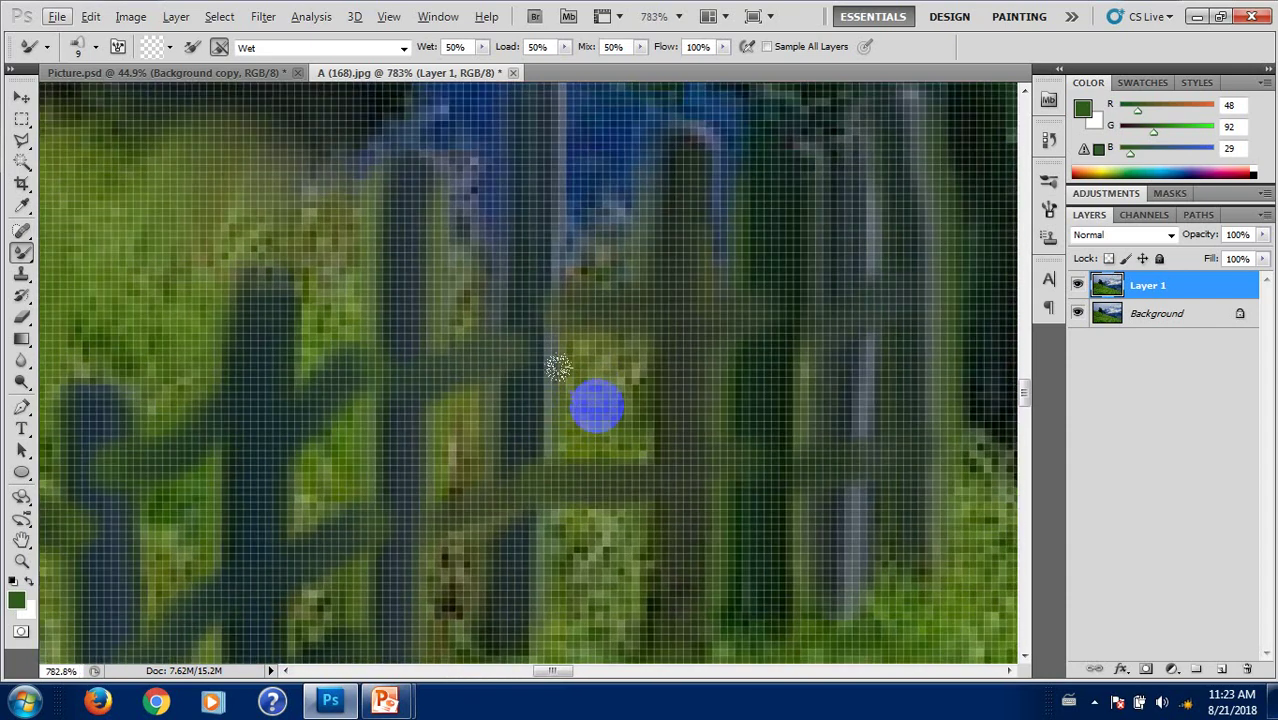
pyautogui.moveTo(287, 320); pyautogui.dragTo(672, 279)
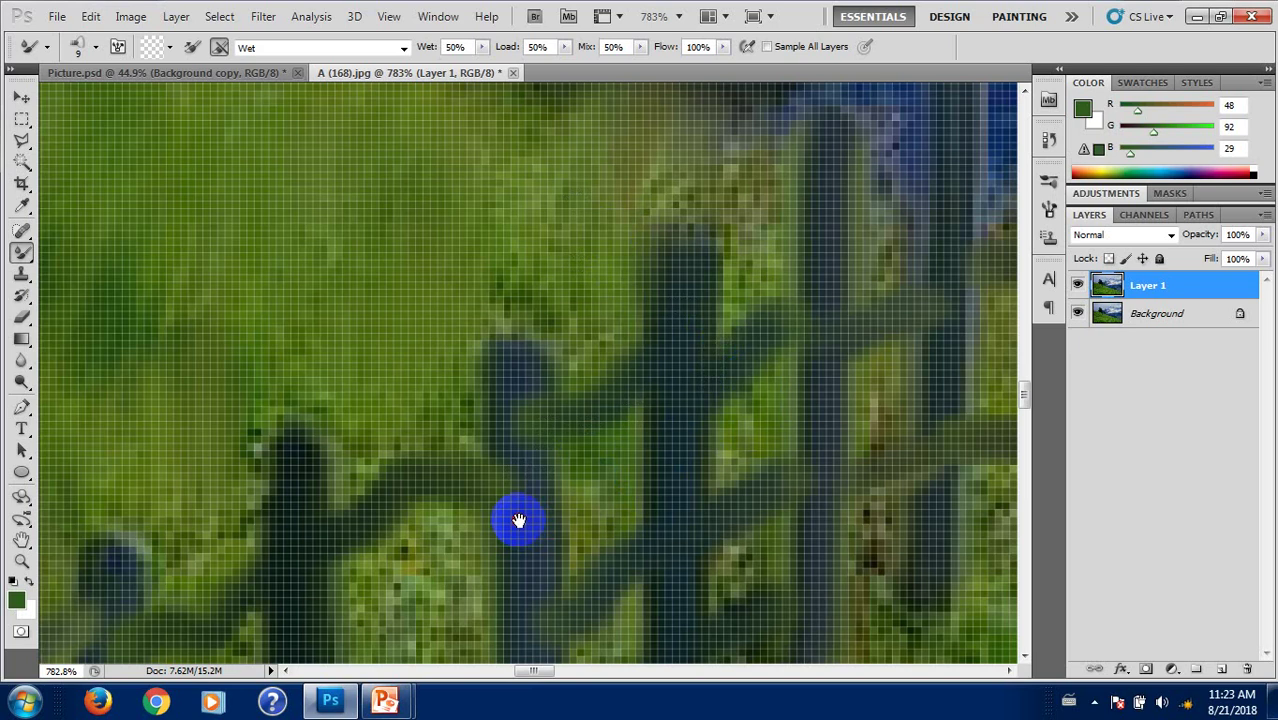
pyautogui.moveTo(518, 520)
pyautogui.mouseDown()
pyautogui.moveTo(471, 429)
pyautogui.moveTo(471, 345)
pyautogui.moveTo(451, 320)
pyautogui.mouseUp()
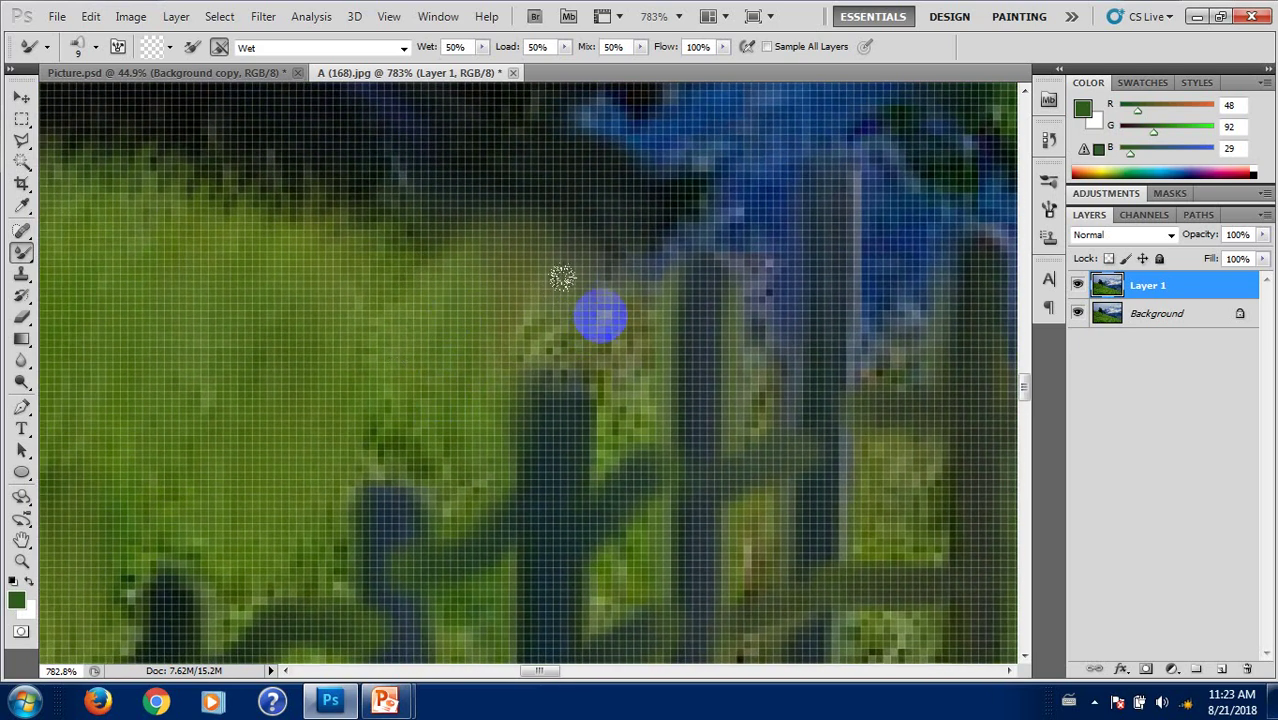
pyautogui.moveTo(456, 442)
pyautogui.mouseDown()
pyautogui.moveTo(499, 402)
pyautogui.moveTo(505, 371)
pyautogui.moveTo(579, 336)
pyautogui.moveTo(532, 410)
pyautogui.mouseUp()
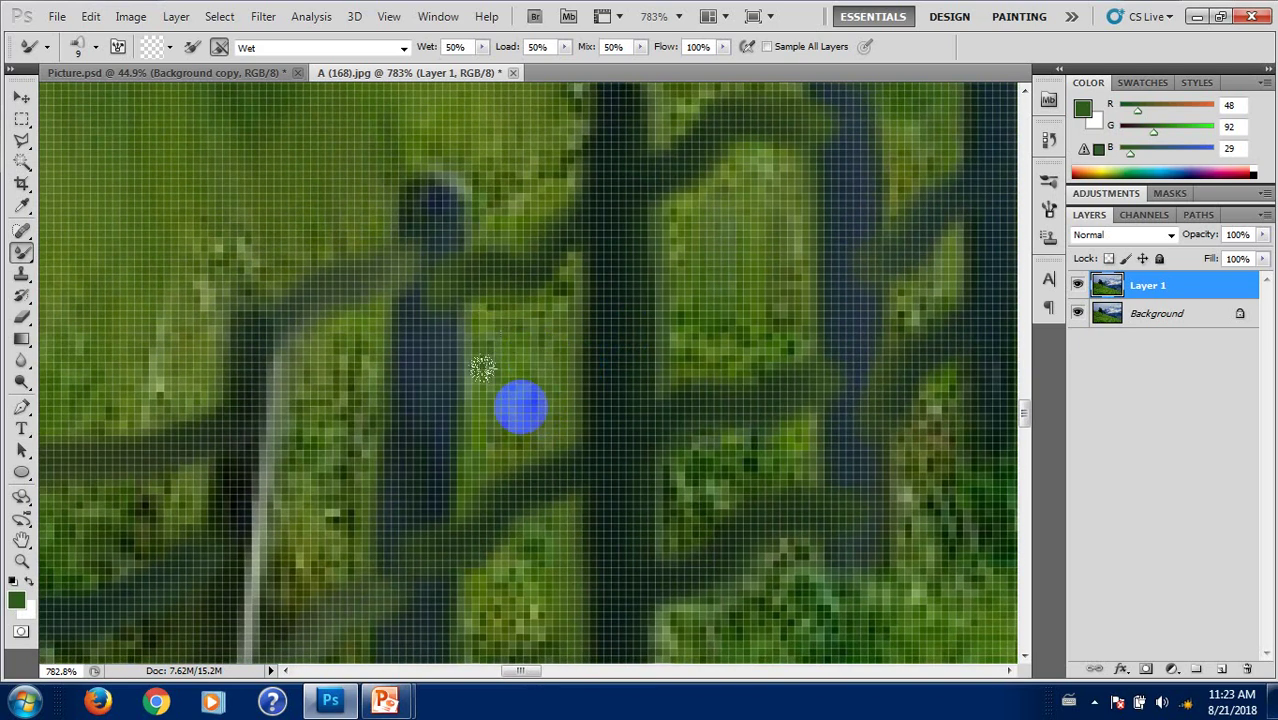
pyautogui.moveTo(483, 369)
pyautogui.mouseDown()
pyautogui.moveTo(348, 458)
pyautogui.moveTo(316, 355)
pyautogui.moveTo(293, 436)
pyautogui.moveTo(688, 405)
pyautogui.mouseUp()
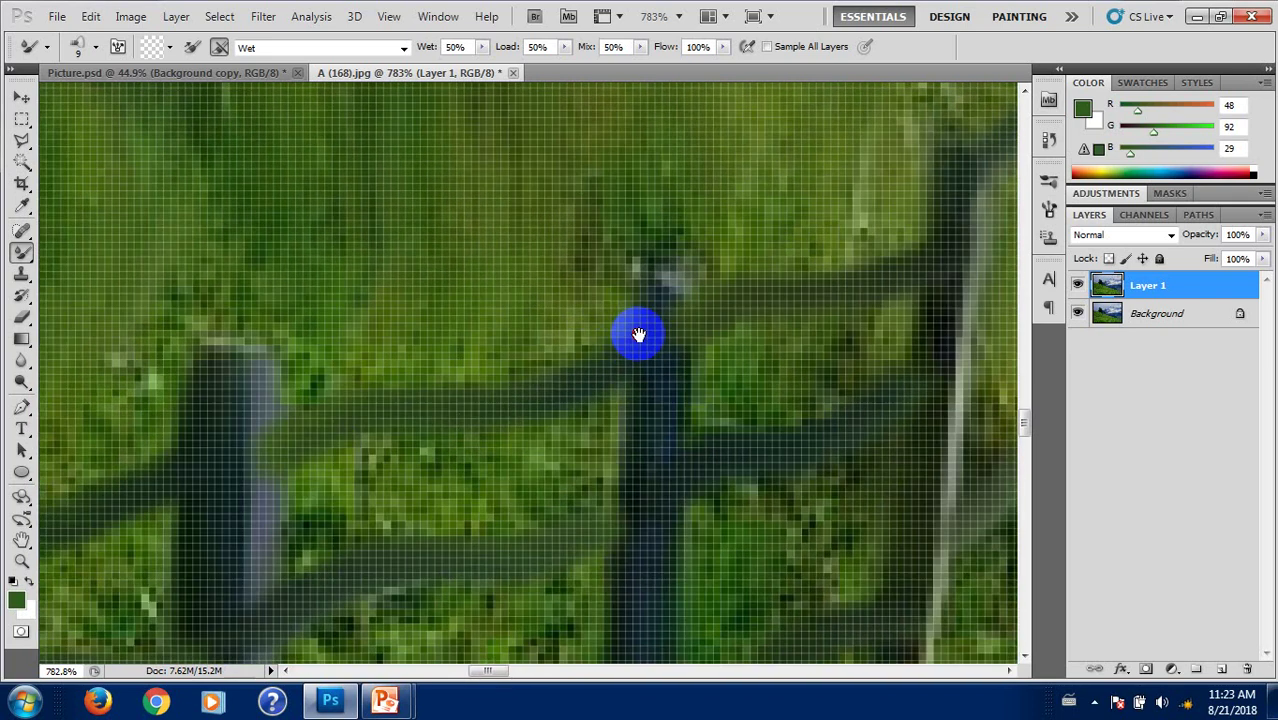
pyautogui.moveTo(562, 435)
pyautogui.mouseDown()
pyautogui.moveTo(287, 243)
pyautogui.moveTo(489, 478)
pyautogui.mouseUp()
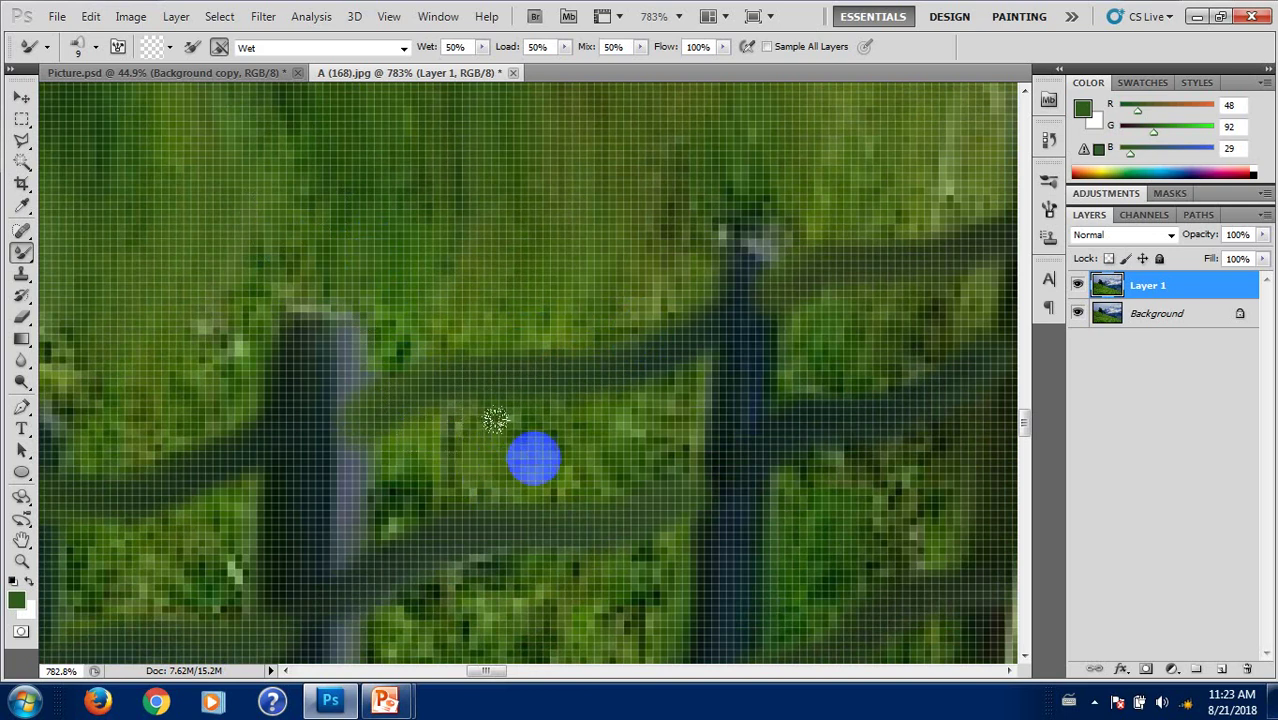
pyautogui.moveTo(645, 462)
pyautogui.mouseDown()
pyautogui.moveTo(396, 390)
pyautogui.moveTo(820, 334)
pyautogui.moveTo(893, 287)
pyautogui.mouseUp()
pyautogui.scroll(-3, 861, 313)
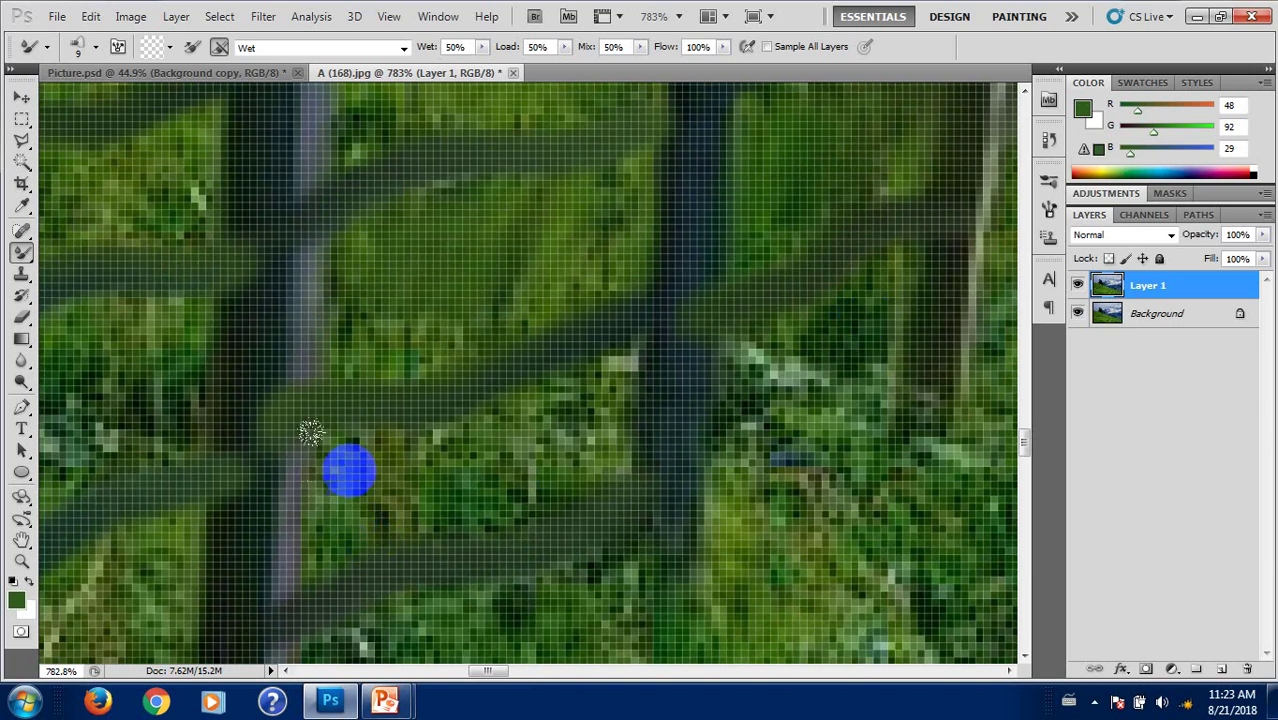
# Step: Smudge the grass between the fence rails, panning across to the lower-left posts
pyautogui.moveTo(310, 432)
pyautogui.mouseDown()
pyautogui.moveTo(790, 390)
pyautogui.moveTo(870, 365)
pyautogui.moveTo(765, 576)
pyautogui.moveTo(921, 485)
pyautogui.moveTo(281, 592)
pyautogui.mouseUp()
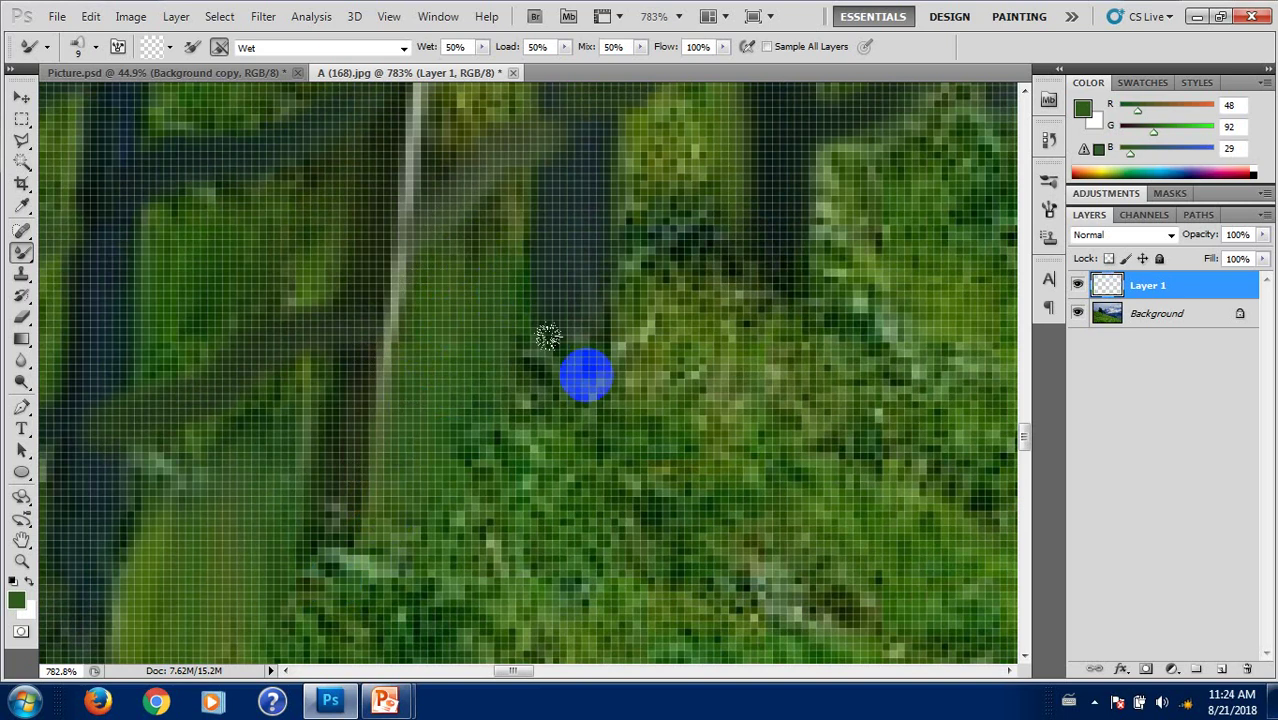
pyautogui.moveTo(638, 176); pyautogui.dragTo(634, 124)
pyautogui.moveTo(702, 168)
pyautogui.mouseDown()
pyautogui.moveTo(345, 506)
pyautogui.moveTo(379, 526)
pyautogui.mouseUp()
pyautogui.moveTo(669, 352); pyautogui.dragTo(402, 528)
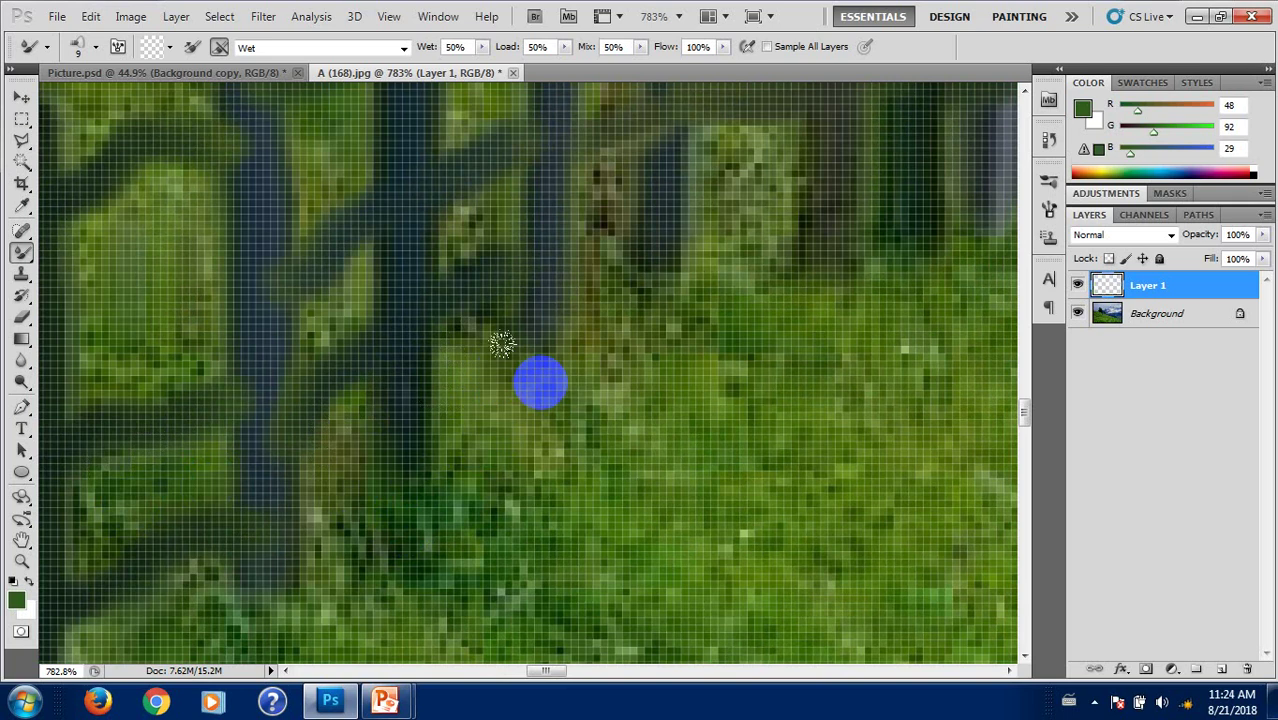
pyautogui.moveTo(750, 288); pyautogui.dragTo(563, 463)
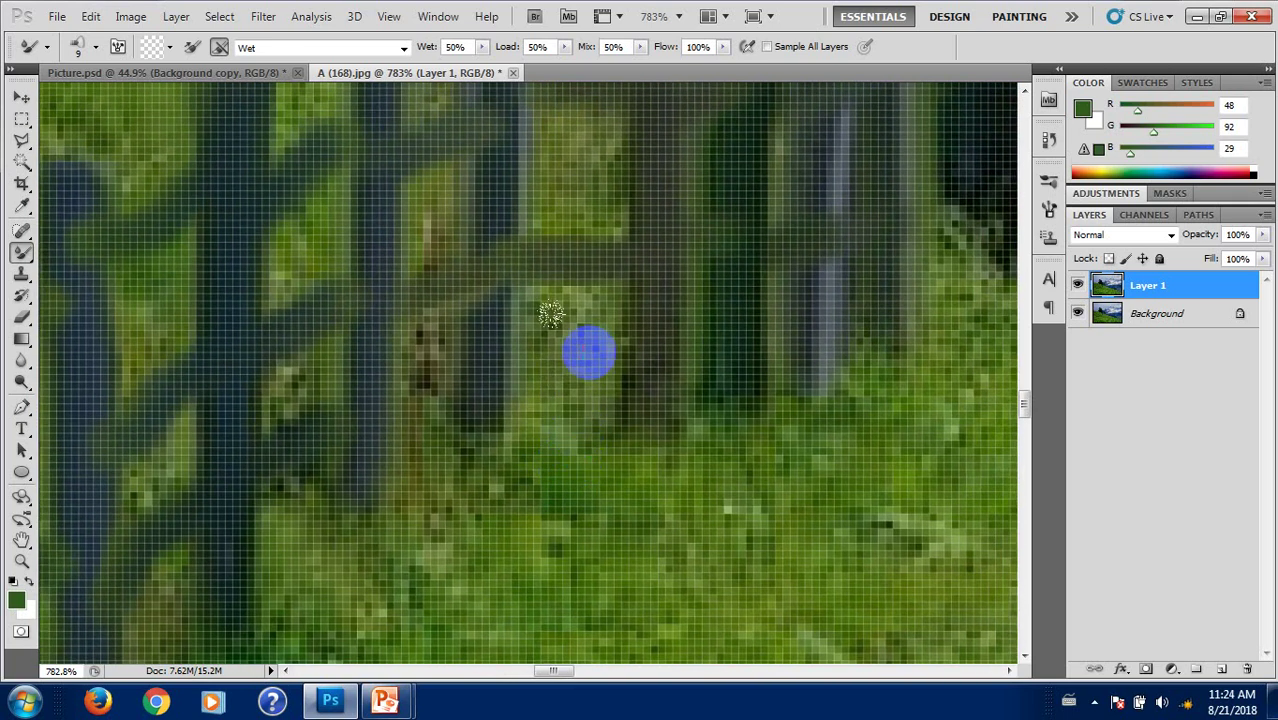
pyautogui.moveTo(579, 162); pyautogui.dragTo(485, 464)
pyautogui.moveTo(845, 416); pyautogui.dragTo(685, 491)
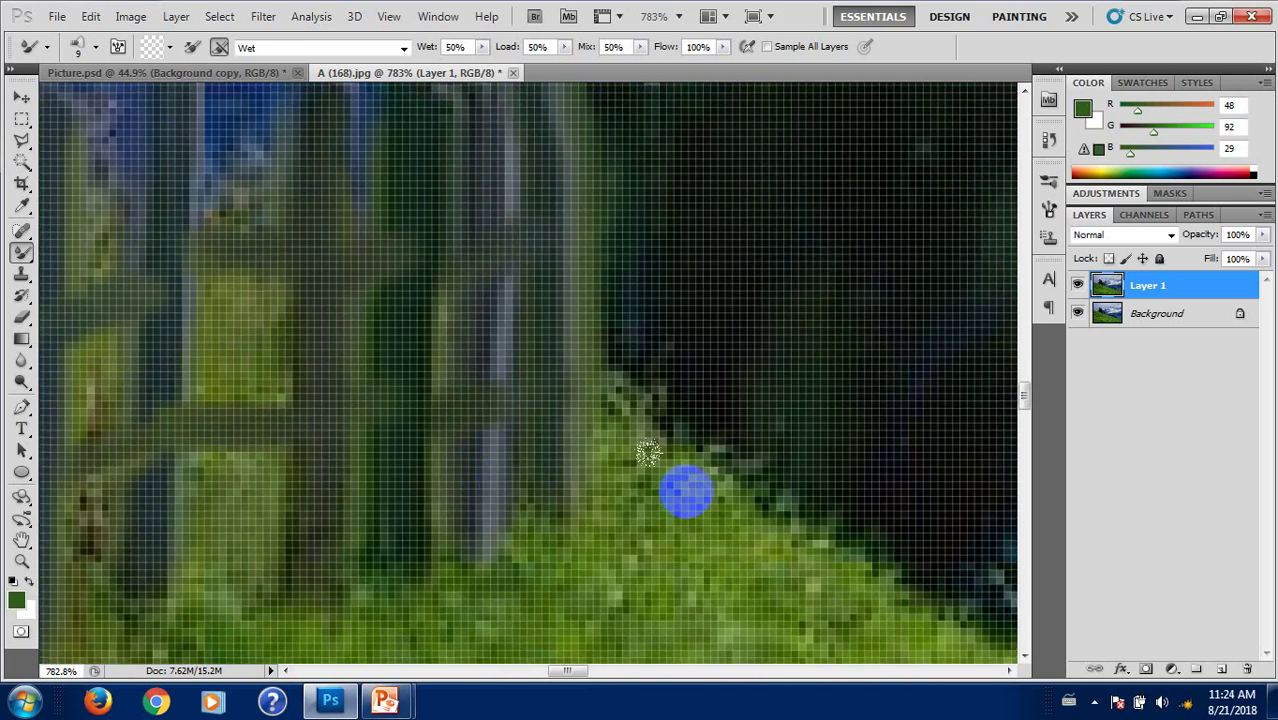
pyautogui.moveTo(517, 554)
pyautogui.mouseDown()
pyautogui.moveTo(585, 408)
pyautogui.moveTo(571, 348)
pyautogui.mouseUp()
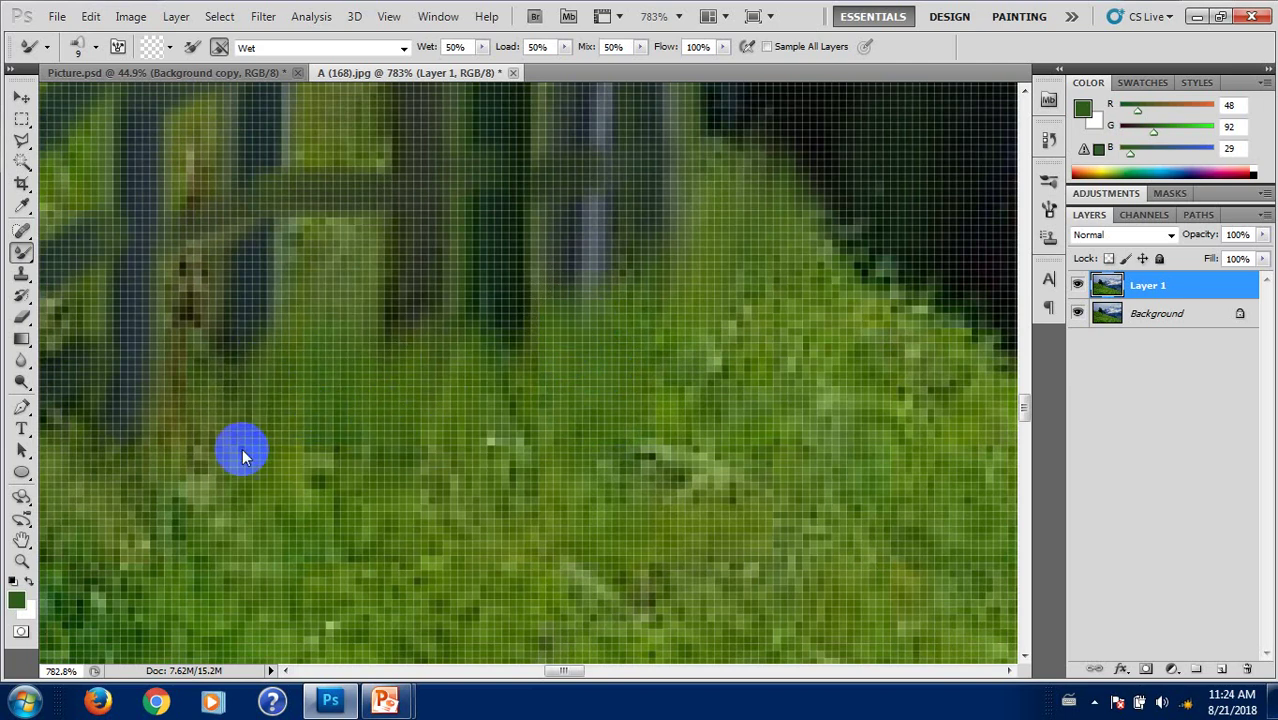
pyautogui.moveTo(243, 451); pyautogui.dragTo(577, 469)
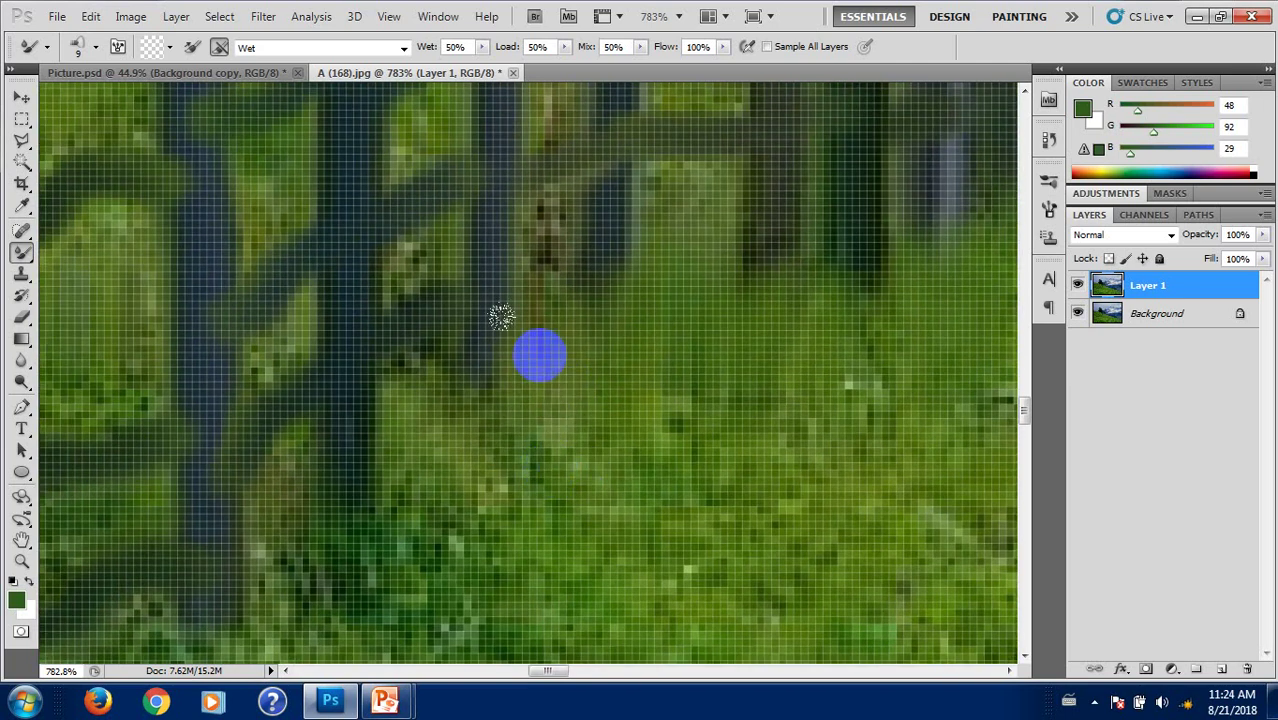
pyautogui.scroll(-1, 543, 361)
# Step: Smear the grass over the lower fence posts and up onto the fence rail
pyautogui.scroll(-1, 543, 361)
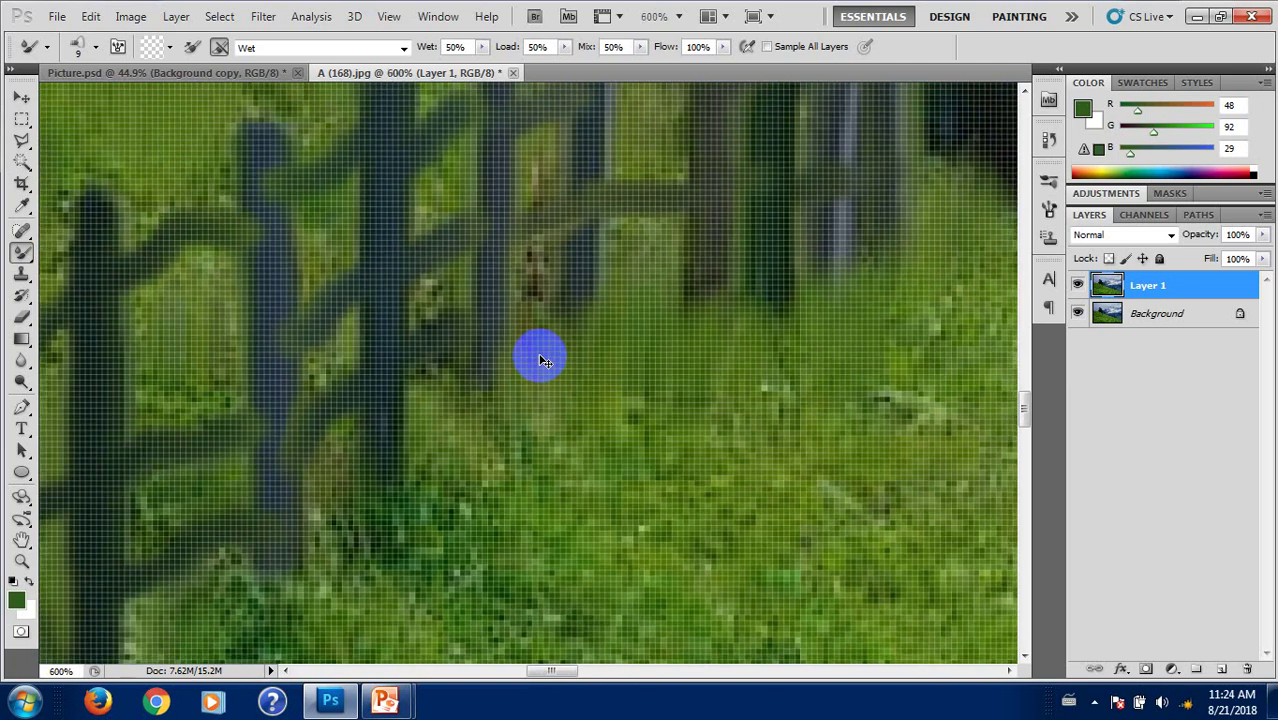
pyautogui.scroll(-1, 543, 361)
pyautogui.scroll(-1, 543, 361)
pyautogui.click(521, 362)
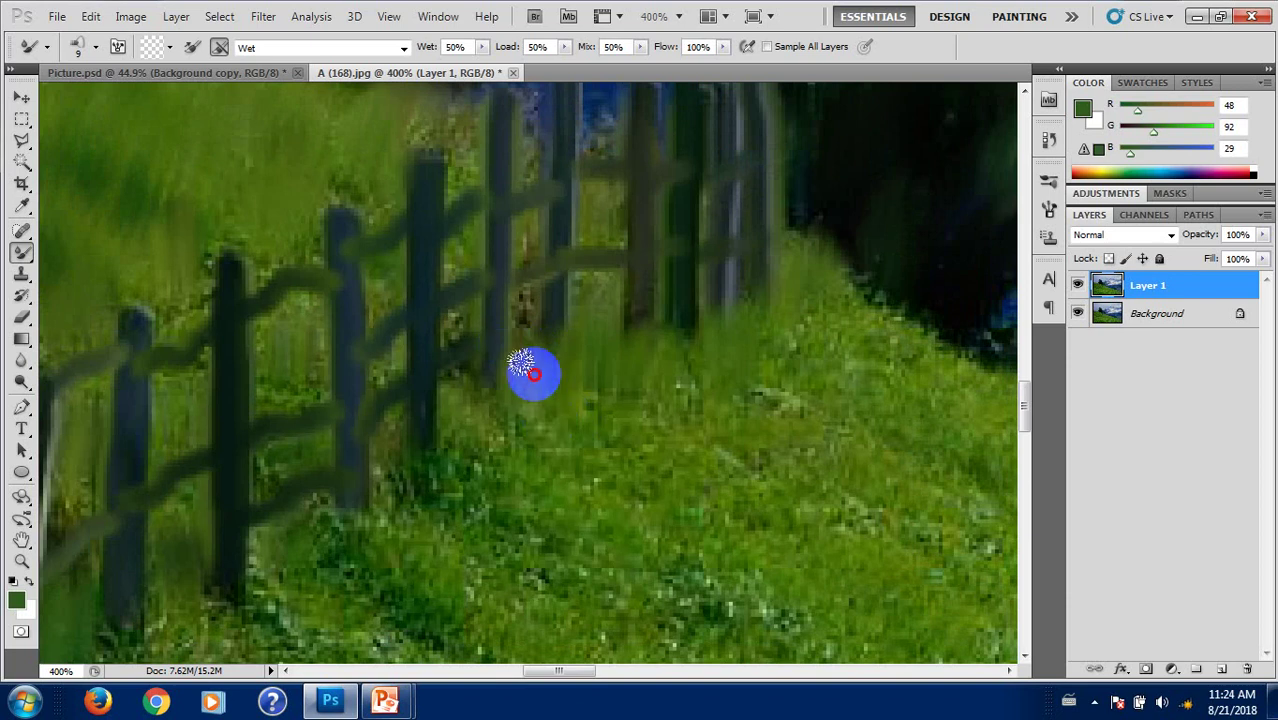
pyautogui.moveTo(424, 434); pyautogui.dragTo(304, 596)
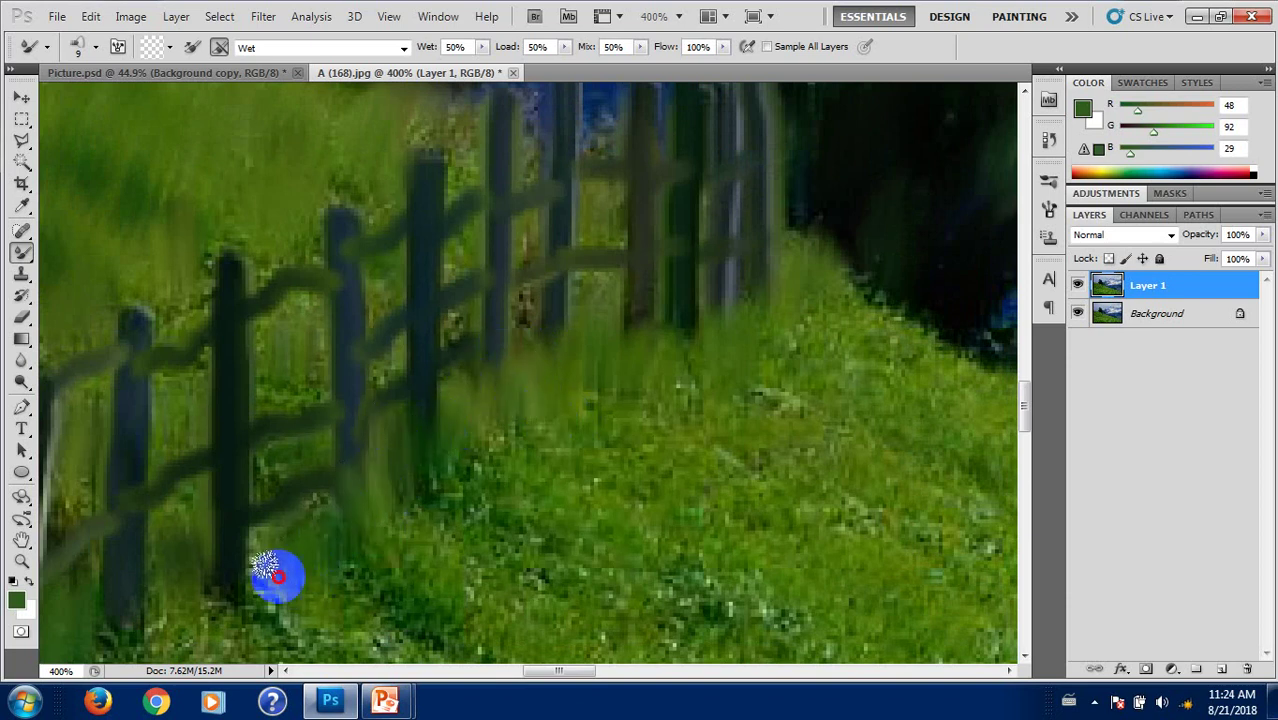
pyautogui.moveTo(230, 622)
pyautogui.mouseDown()
pyautogui.moveTo(491, 514)
pyautogui.moveTo(508, 475)
pyautogui.moveTo(447, 486)
pyautogui.moveTo(356, 538)
pyautogui.moveTo(382, 441)
pyautogui.mouseUp()
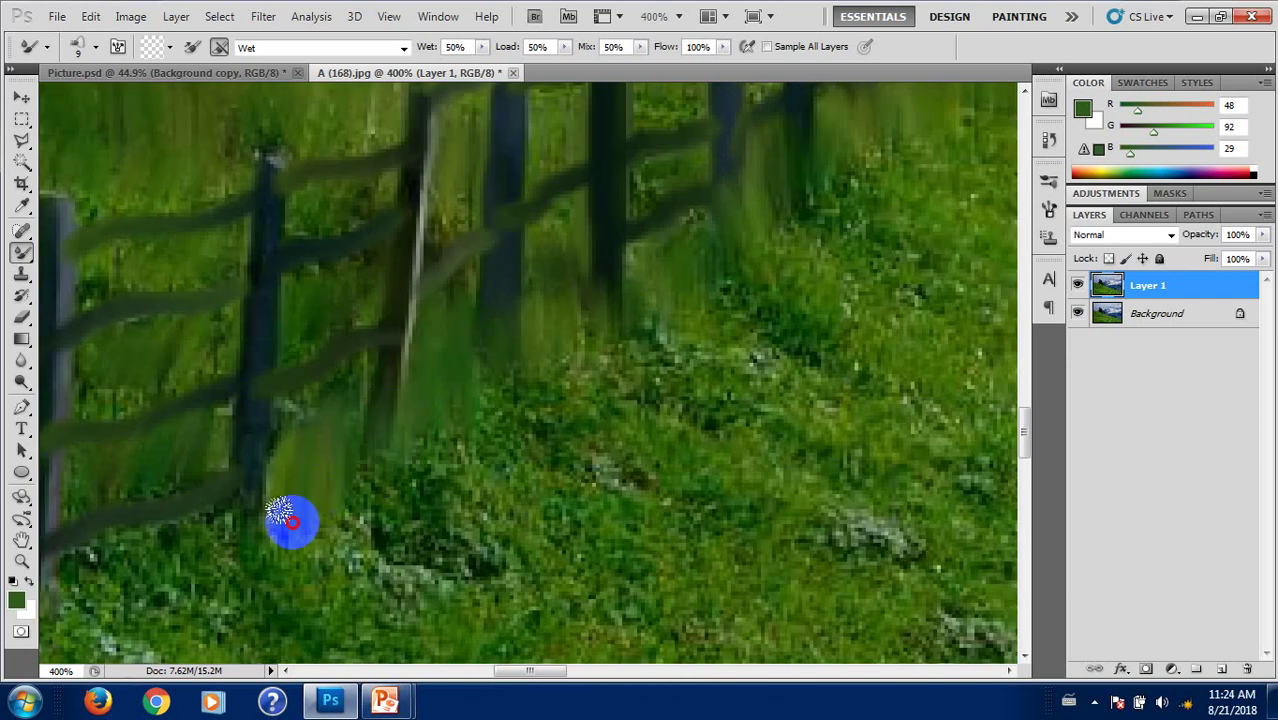
pyautogui.moveTo(191, 569); pyautogui.dragTo(368, 415)
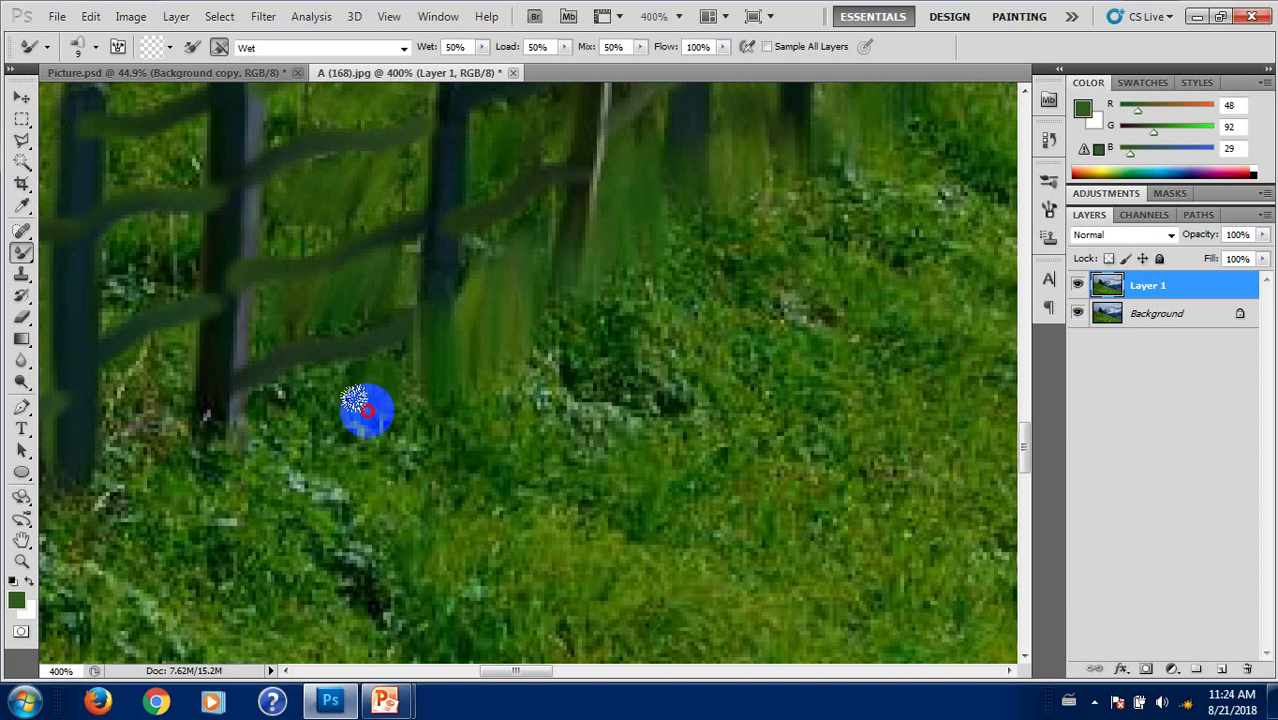
pyautogui.click(158, 401)
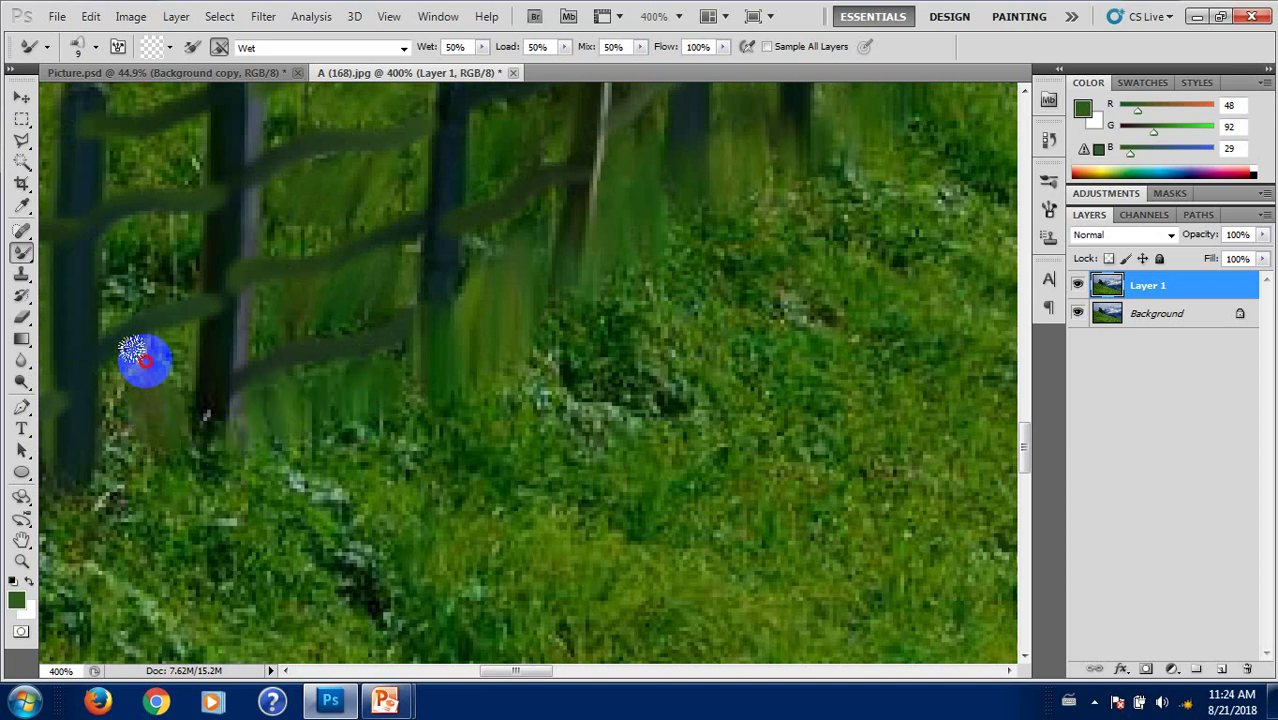
pyautogui.moveTo(144, 356); pyautogui.dragTo(150, 184)
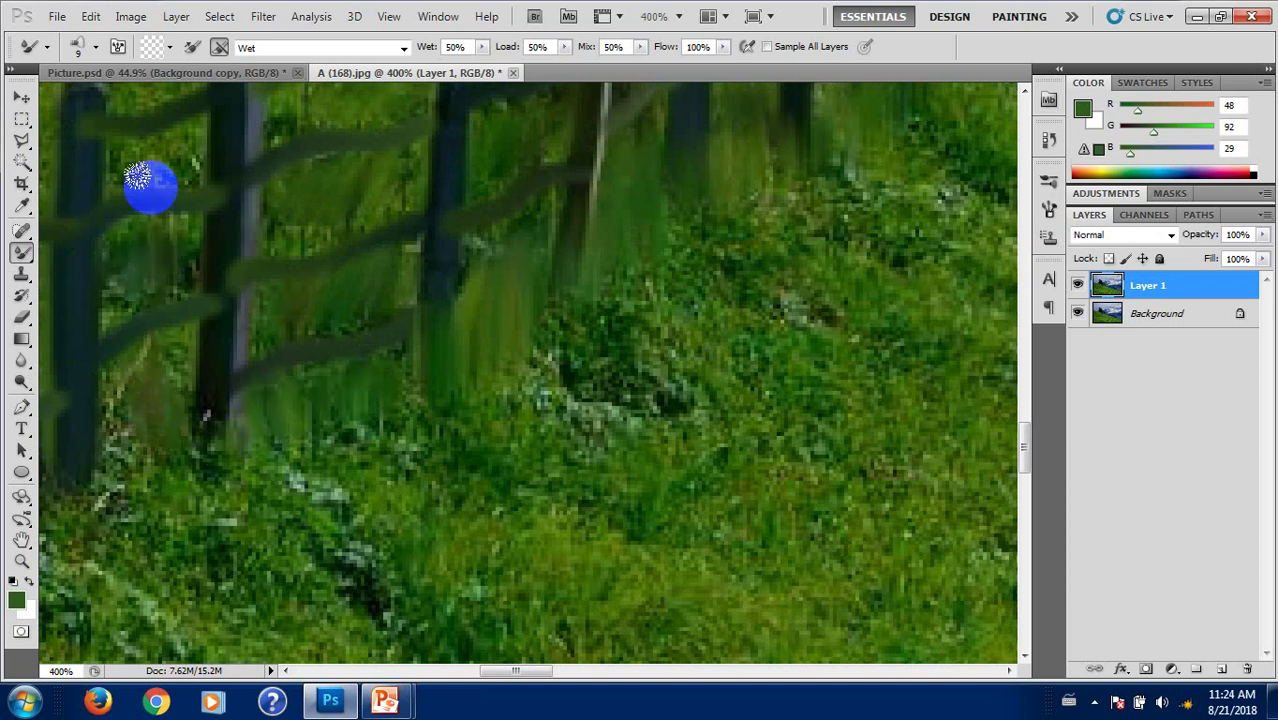
# Step: Streak the grass at the post bases and below the left and middle posts
pyautogui.moveTo(168, 391); pyautogui.dragTo(394, 365)
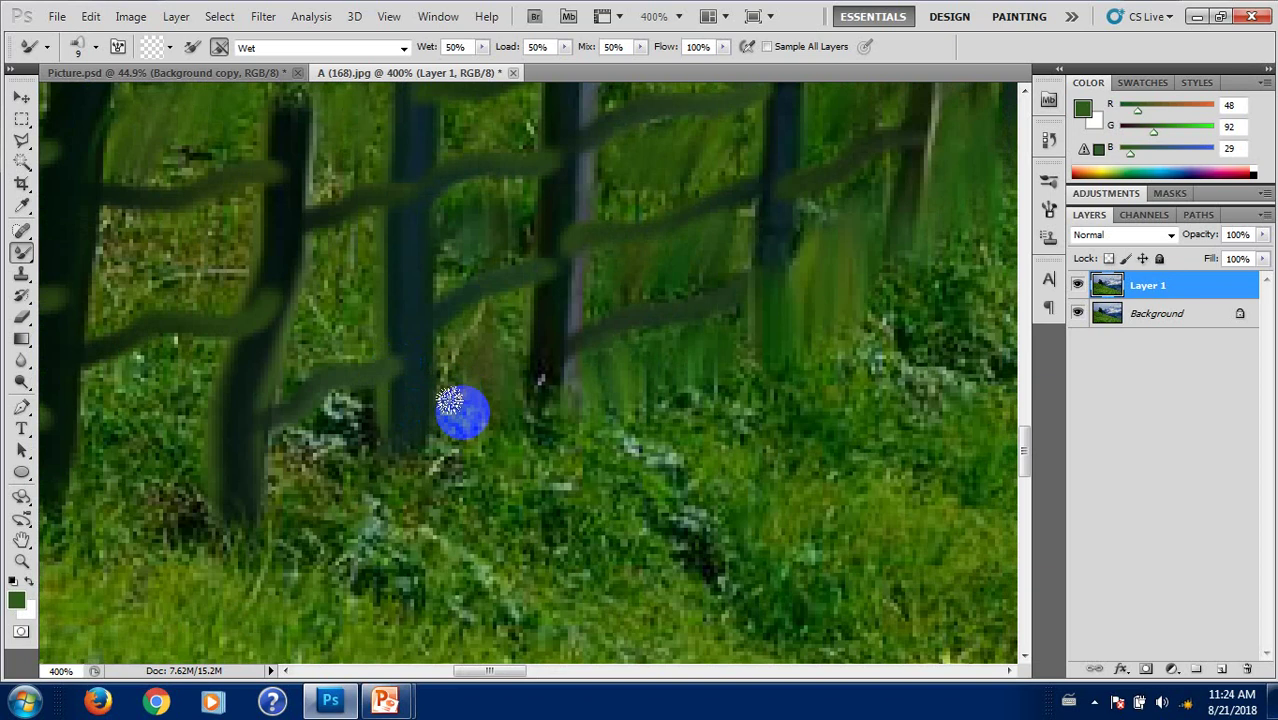
pyautogui.click(418, 460)
pyautogui.moveTo(418, 460); pyautogui.dragTo(224, 560)
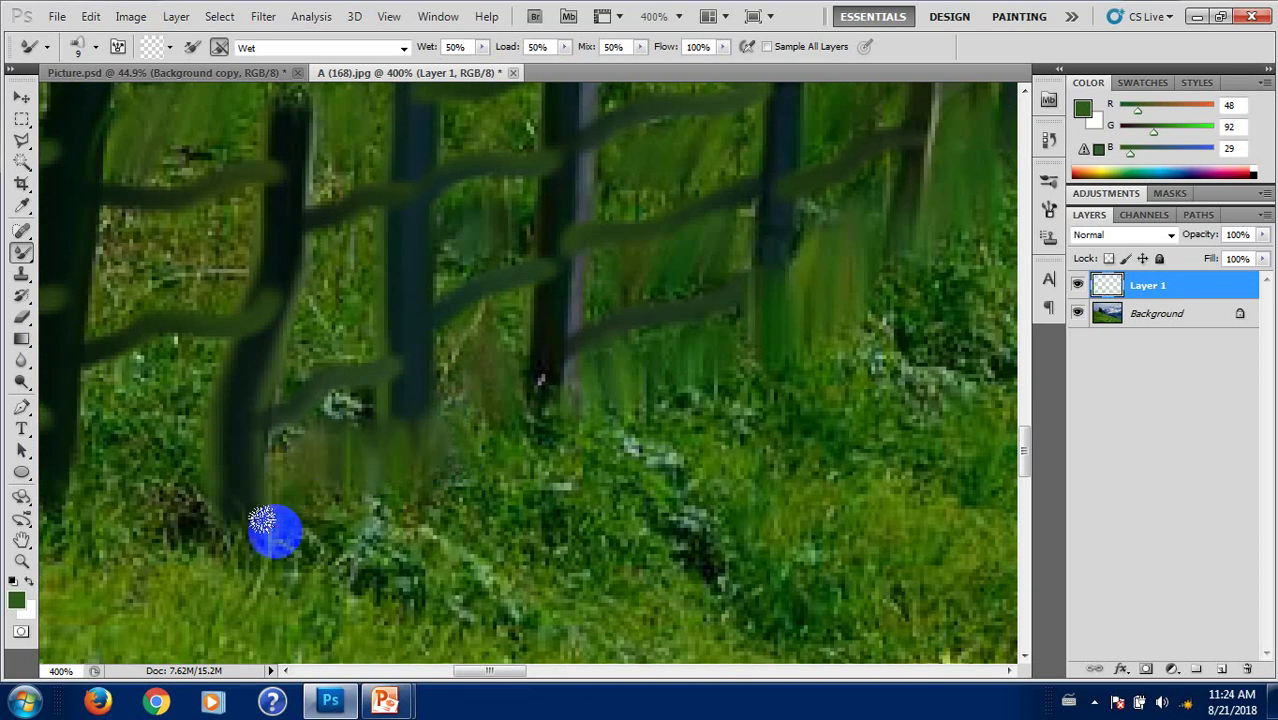
pyautogui.hscroll(-5, 242, 527)
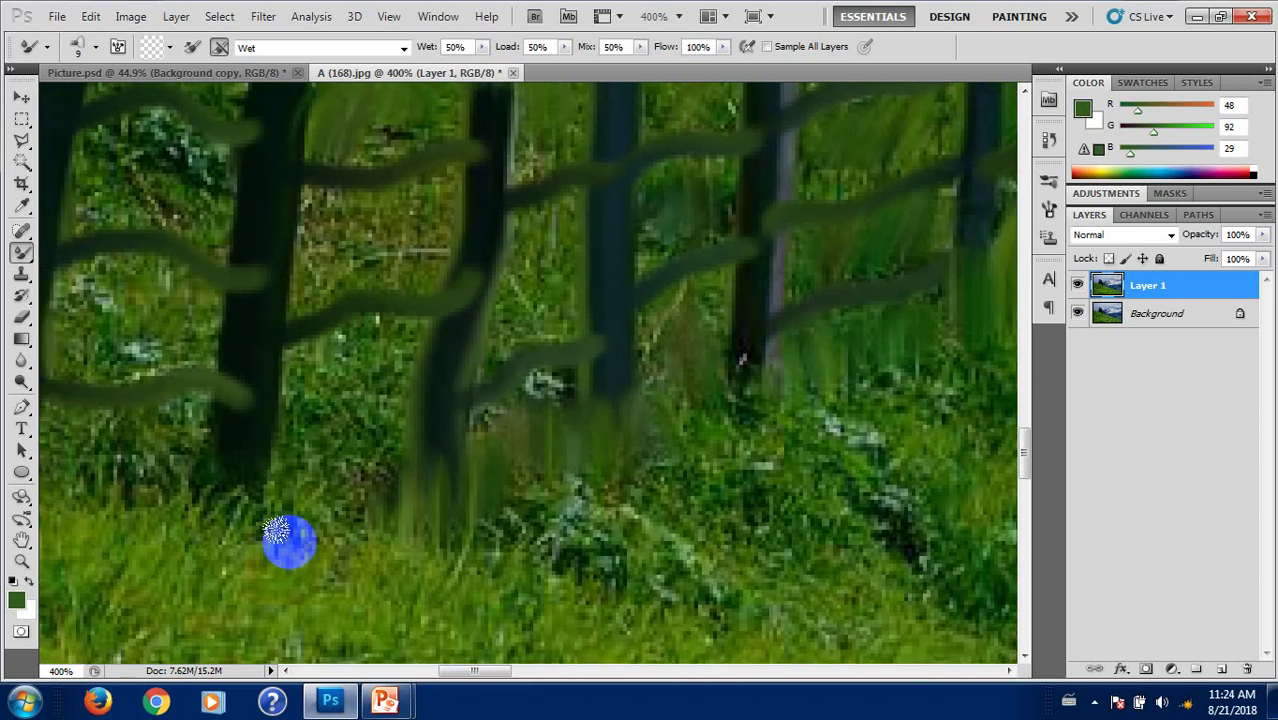
pyautogui.hscroll(-5, 205, 540)
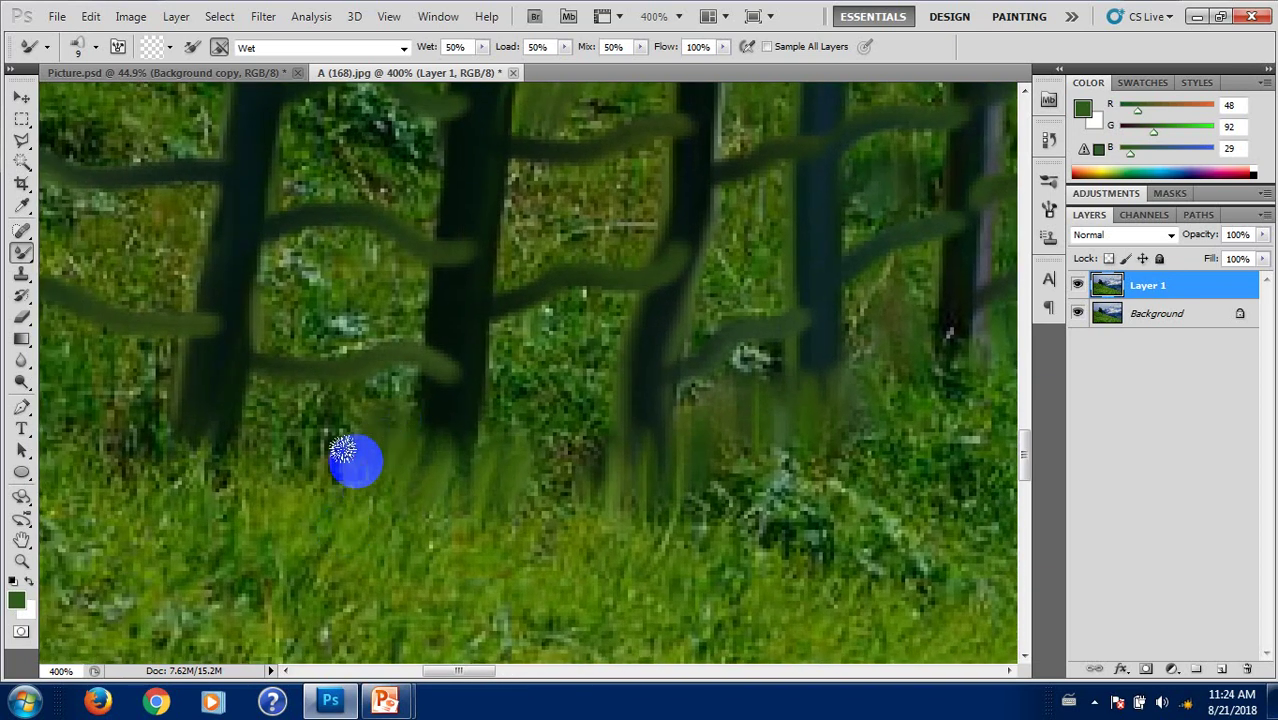
pyautogui.moveTo(342, 450)
pyautogui.mouseDown()
pyautogui.moveTo(228, 490)
pyautogui.moveTo(157, 456)
pyautogui.moveTo(328, 390)
pyautogui.moveTo(484, 404)
pyautogui.moveTo(528, 348)
pyautogui.moveTo(579, 408)
pyautogui.moveTo(605, 314)
pyautogui.moveTo(593, 387)
pyautogui.mouseUp()
pyautogui.scroll(3, 565, 400)
pyautogui.hscroll(2, 565, 418)
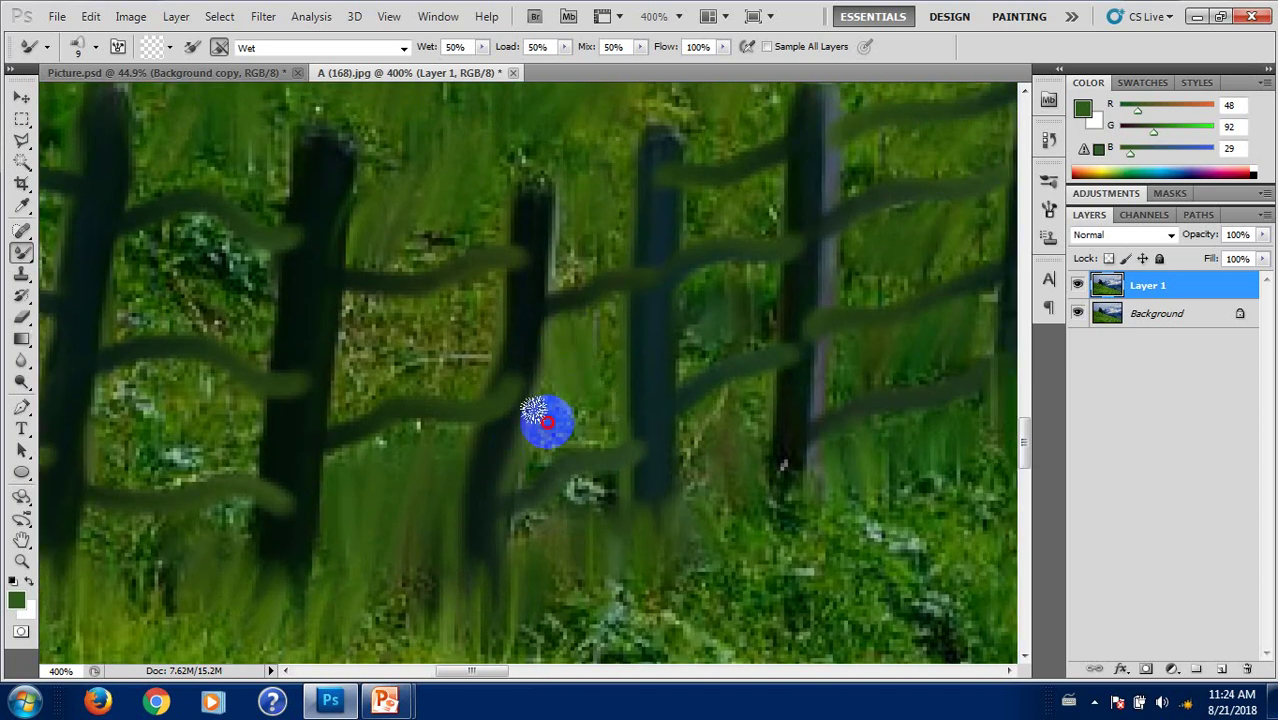
pyautogui.moveTo(507, 389)
pyautogui.mouseDown()
pyautogui.moveTo(465, 334)
pyautogui.moveTo(399, 325)
pyautogui.moveTo(354, 360)
pyautogui.moveTo(366, 296)
pyautogui.mouseUp()
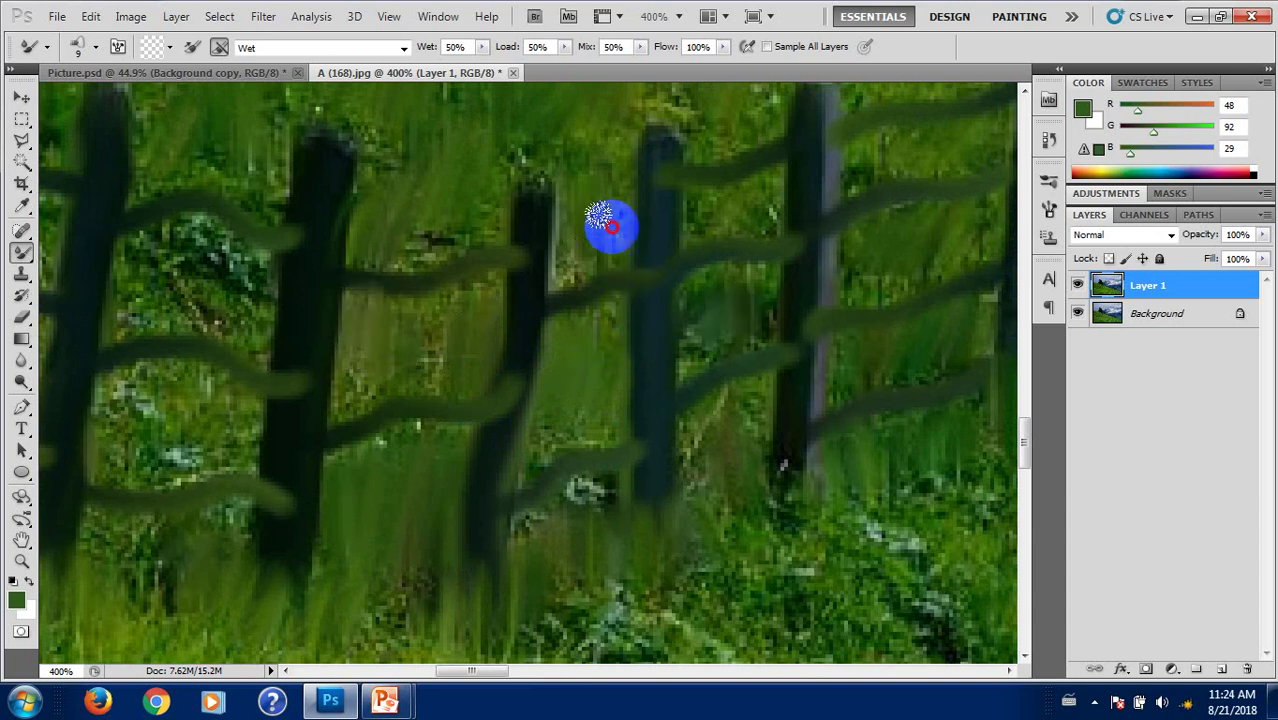
# Step: Blend the grass between the posts up into the rails and beneath the upper rail
pyautogui.moveTo(284, 417); pyautogui.dragTo(262, 359)
pyautogui.moveTo(560, 429)
pyautogui.mouseDown()
pyautogui.moveTo(680, 369)
pyautogui.moveTo(660, 356)
pyautogui.mouseUp()
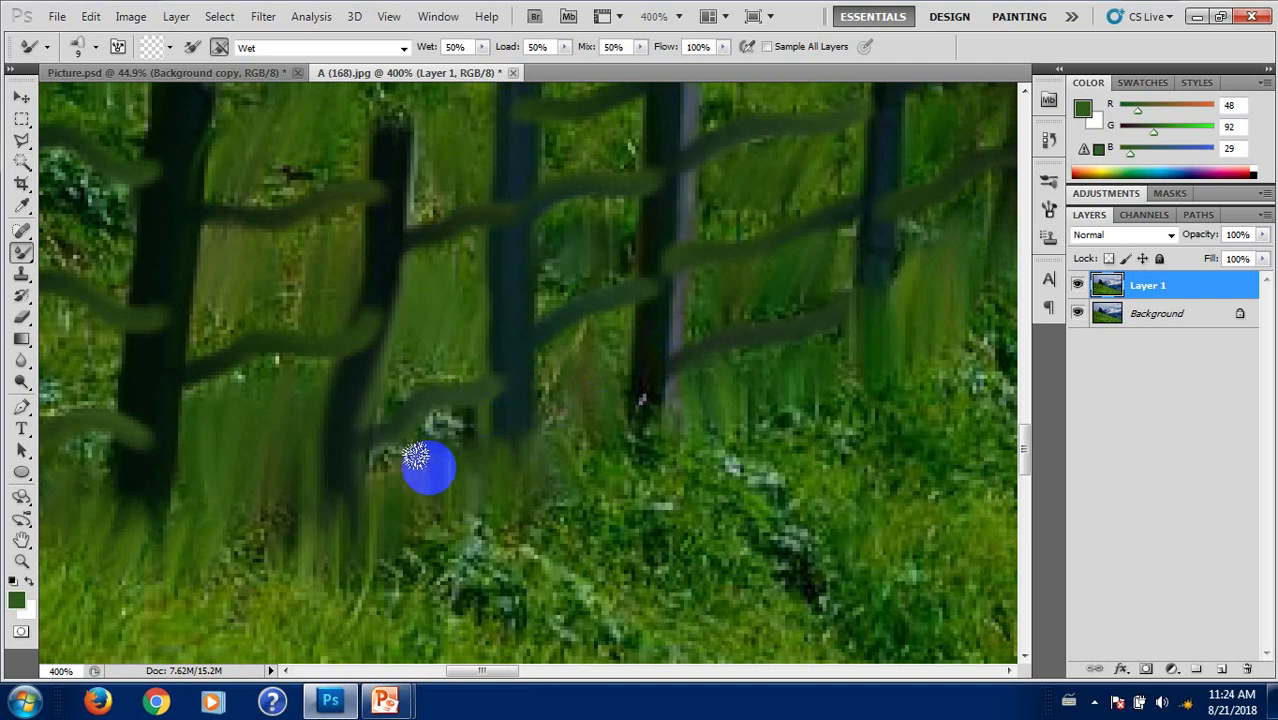
pyautogui.moveTo(416, 458)
pyautogui.mouseDown()
pyautogui.moveTo(505, 466)
pyautogui.moveTo(428, 543)
pyautogui.mouseUp()
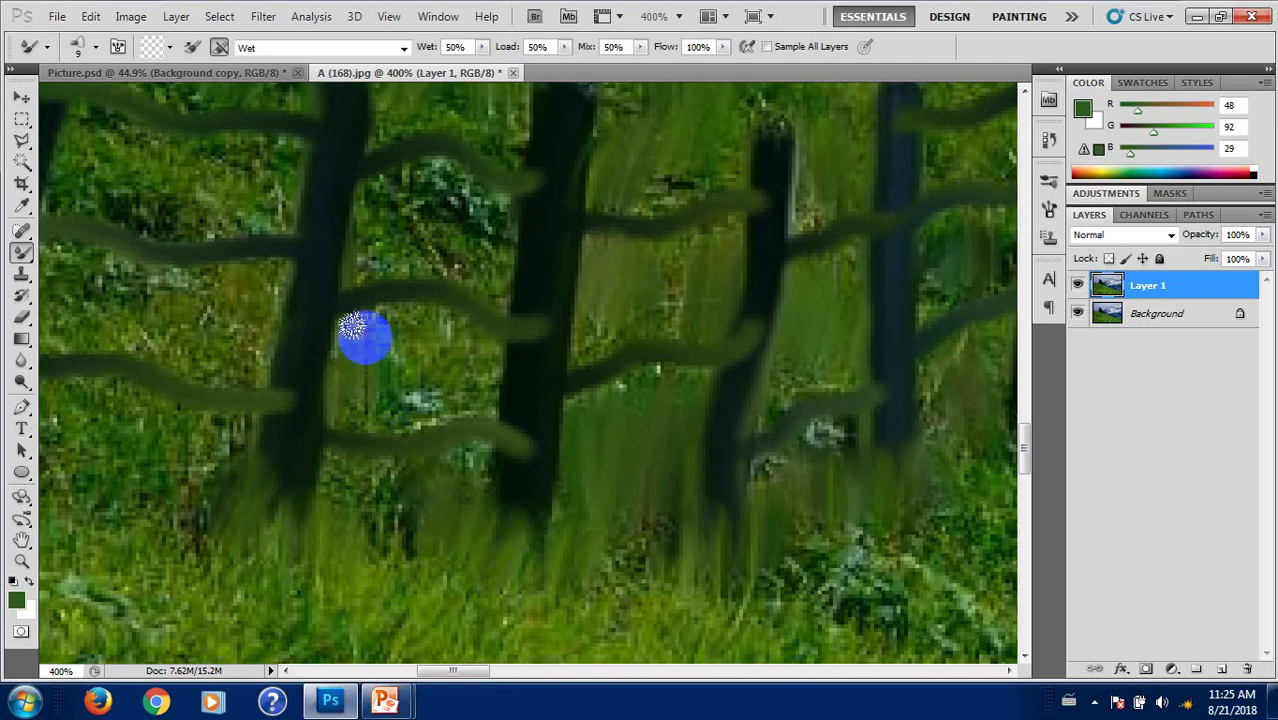
pyautogui.moveTo(364, 337); pyautogui.dragTo(448, 359)
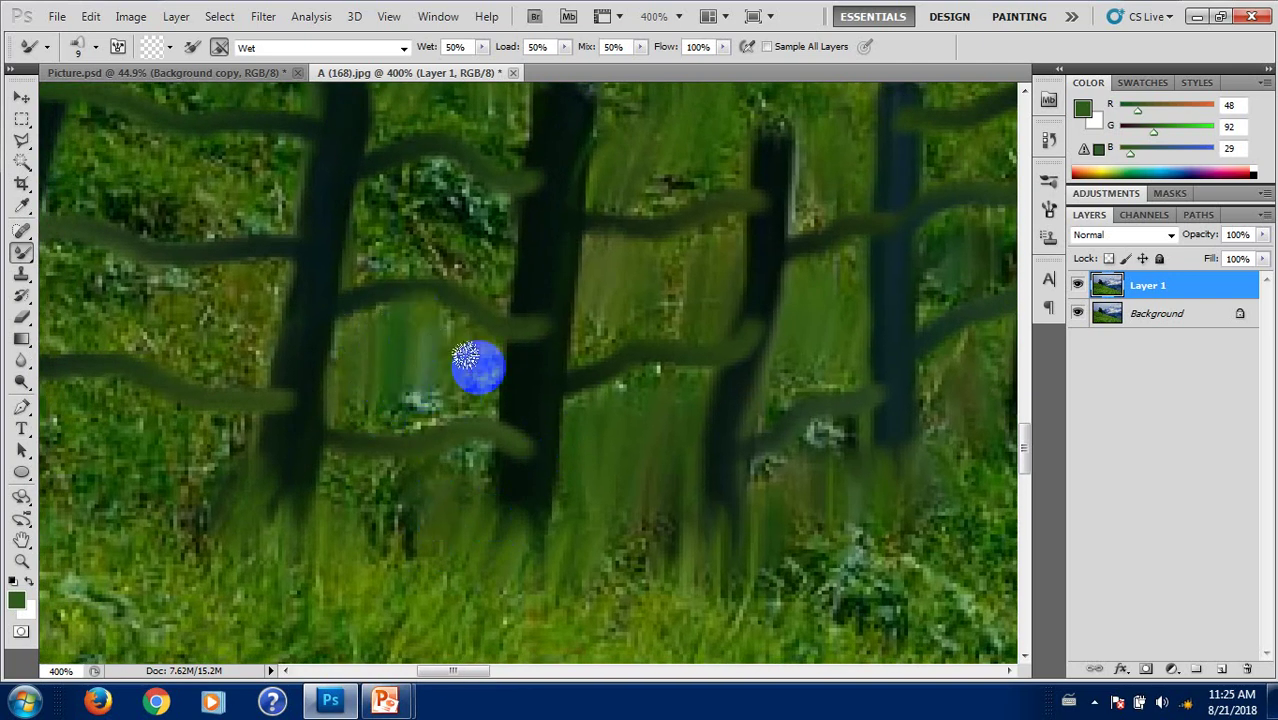
pyautogui.moveTo(453, 244); pyautogui.dragTo(440, 180)
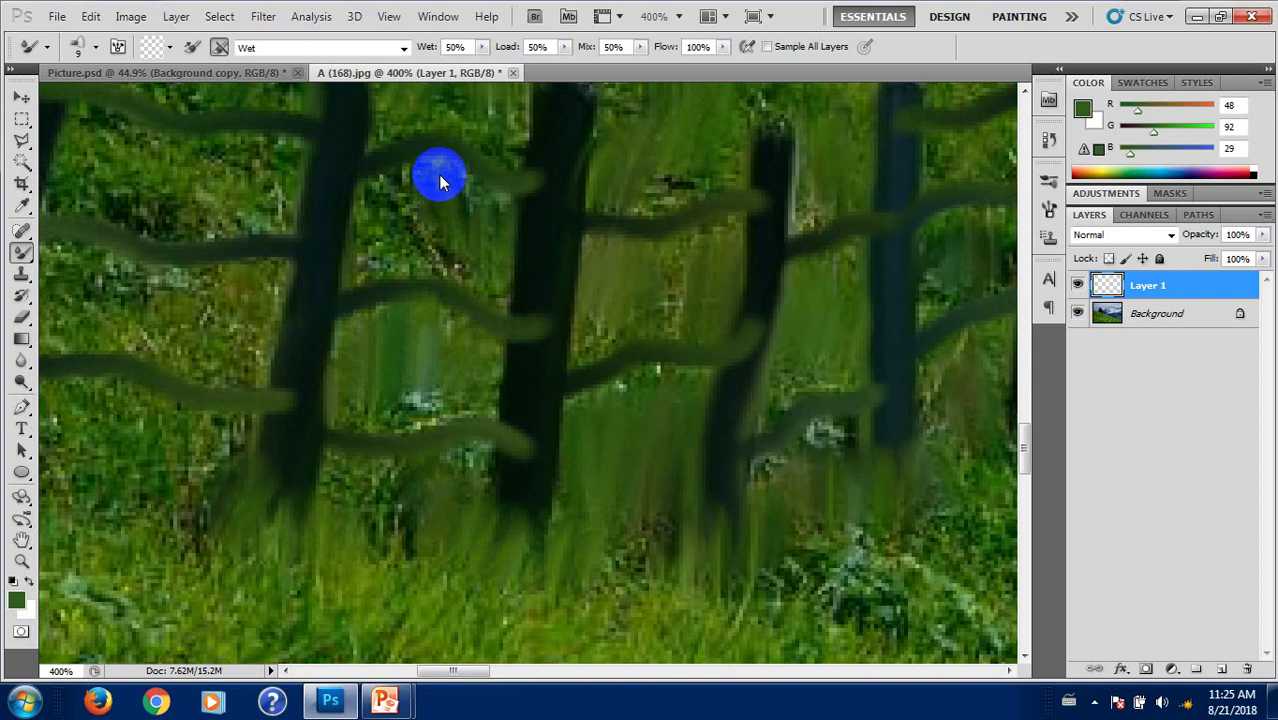
pyautogui.moveTo(380, 215)
pyautogui.mouseDown()
pyautogui.moveTo(708, 365)
pyautogui.moveTo(608, 528)
pyautogui.moveTo(420, 540)
pyautogui.mouseUp()
pyautogui.moveTo(528, 562)
pyautogui.mouseDown()
pyautogui.moveTo(570, 492)
pyautogui.moveTo(416, 517)
pyautogui.moveTo(362, 457)
pyautogui.moveTo(271, 534)
pyautogui.moveTo(238, 478)
pyautogui.moveTo(240, 505)
pyautogui.mouseUp()
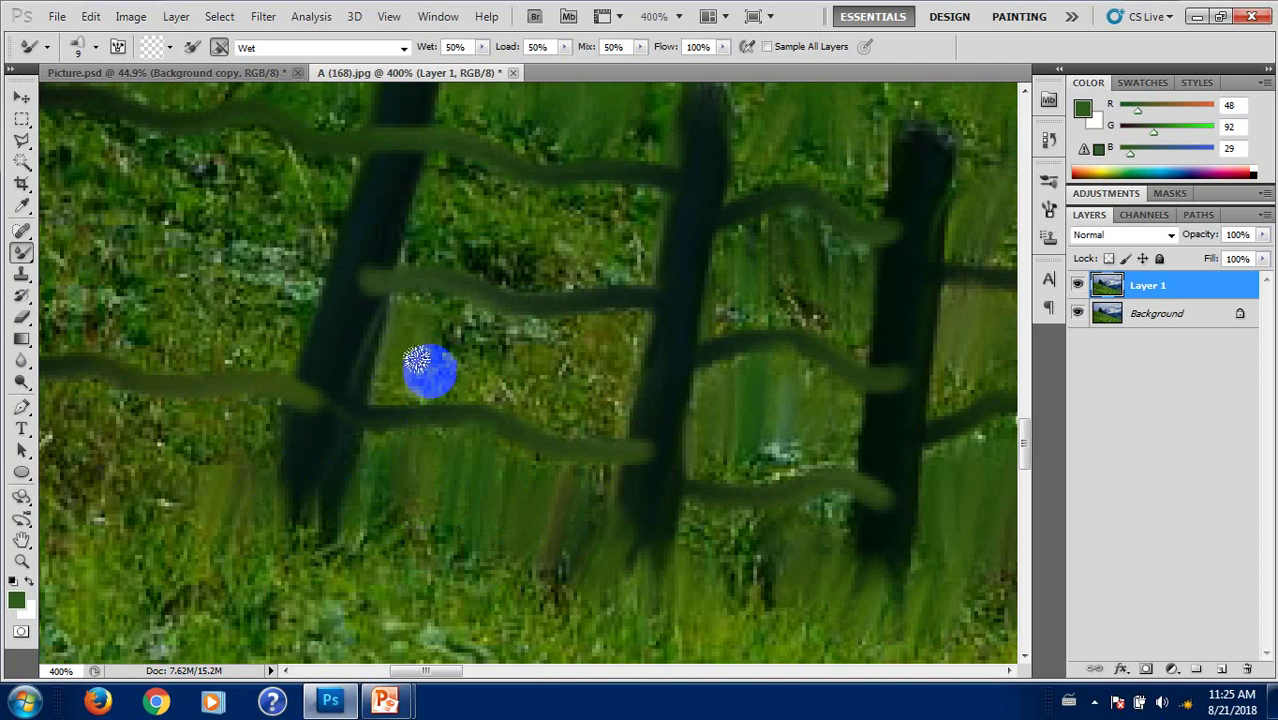
pyautogui.moveTo(417, 360); pyautogui.dragTo(434, 307)
pyautogui.moveTo(493, 370)
pyautogui.mouseDown()
pyautogui.moveTo(571, 428)
pyautogui.moveTo(628, 400)
pyautogui.moveTo(555, 288)
pyautogui.moveTo(543, 334)
pyautogui.mouseUp()
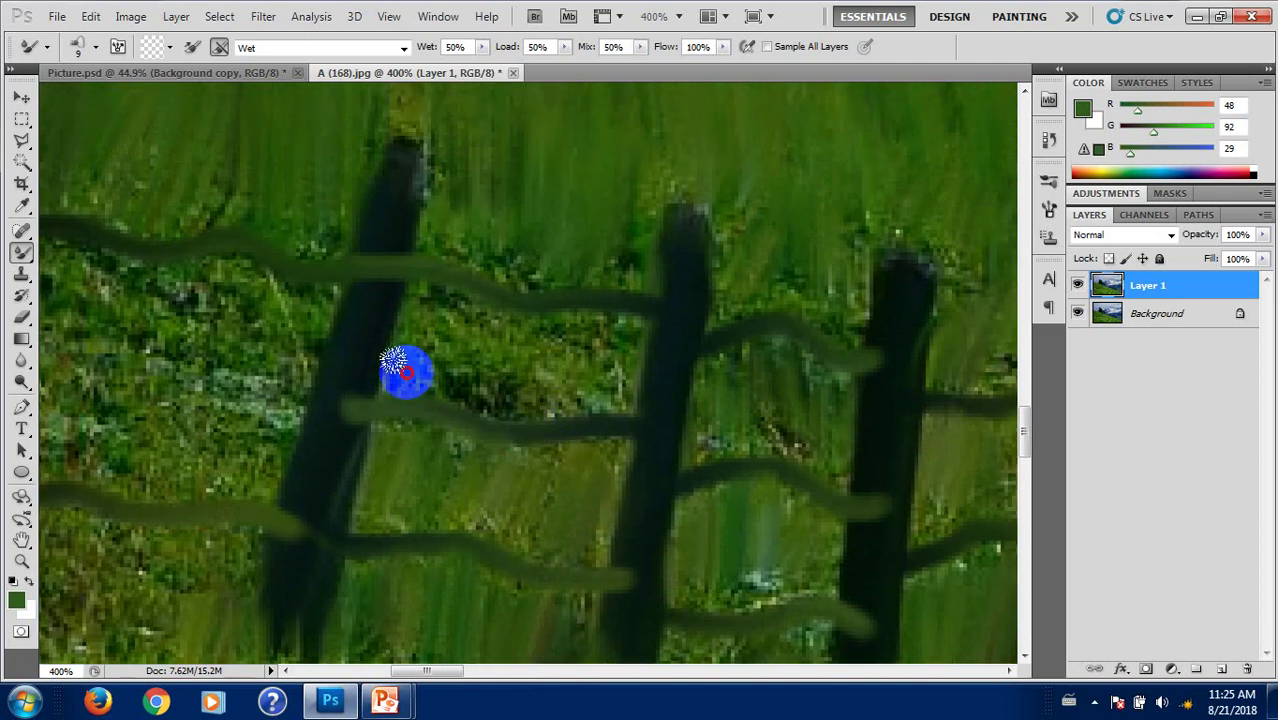
pyautogui.moveTo(538, 378); pyautogui.dragTo(611, 378)
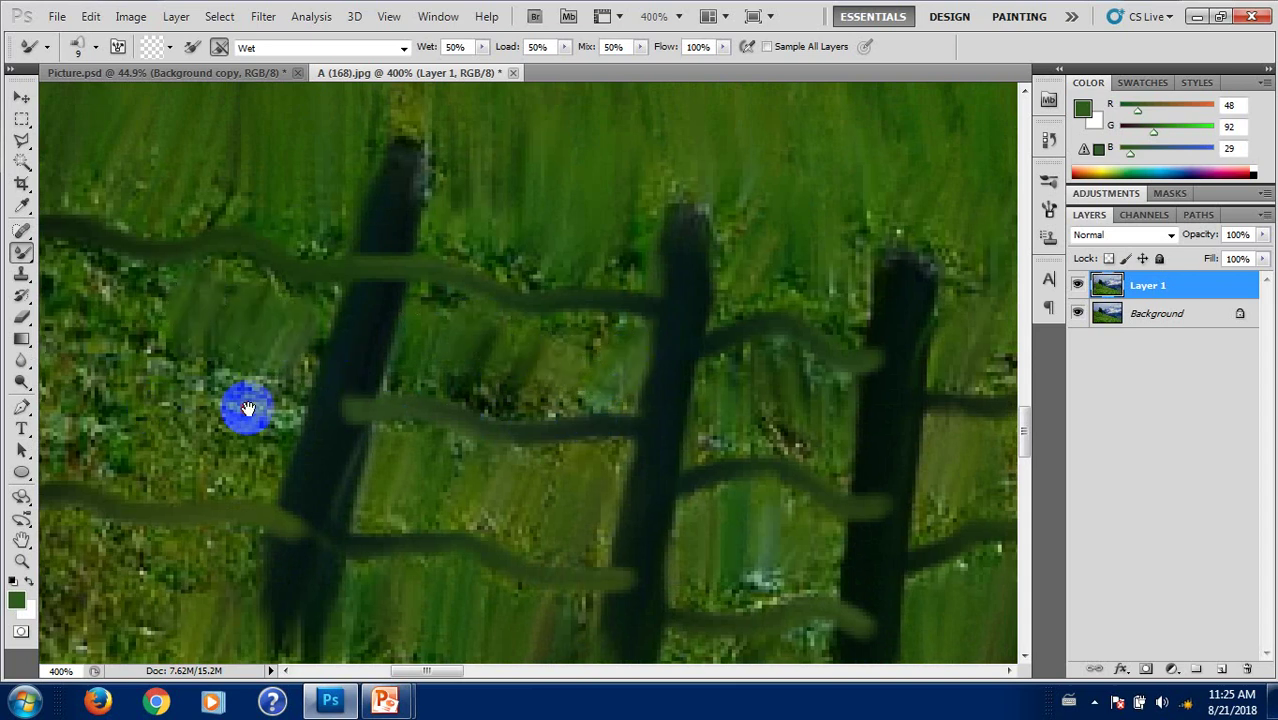
pyautogui.hscroll(-5, 258, 320)
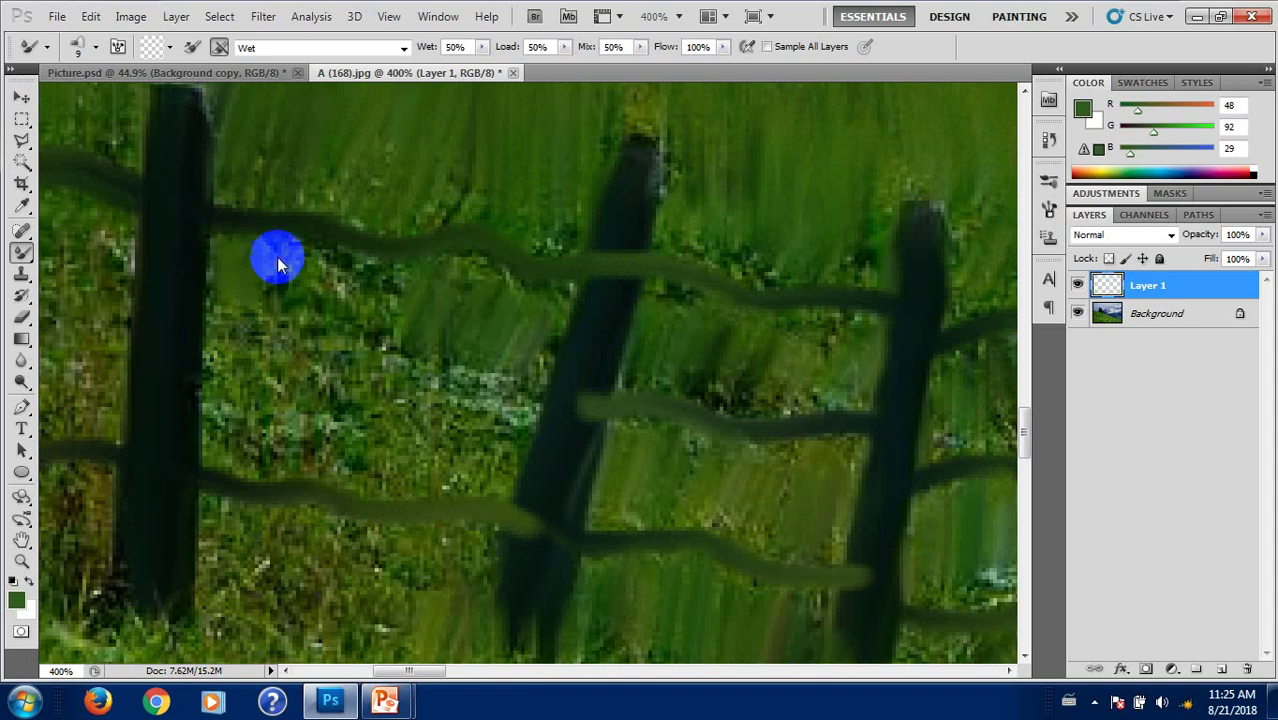
pyautogui.moveTo(295, 315)
pyautogui.mouseDown()
pyautogui.moveTo(322, 322)
pyautogui.moveTo(365, 305)
pyautogui.moveTo(422, 322)
pyautogui.moveTo(482, 318)
pyautogui.moveTo(493, 335)
pyautogui.mouseUp()
# Step: Use a 20 px Mixer Brush to smear grass left, right and below the next fence post
pyautogui.moveTo(419, 349)
pyautogui.mouseDown()
pyautogui.moveTo(425, 368)
pyautogui.moveTo(333, 362)
pyautogui.moveTo(226, 312)
pyautogui.moveTo(217, 276)
pyautogui.moveTo(229, 376)
pyautogui.moveTo(322, 356)
pyautogui.moveTo(396, 387)
pyautogui.moveTo(426, 373)
pyautogui.moveTo(319, 373)
pyautogui.moveTo(681, 396)
pyautogui.moveTo(317, 290)
pyautogui.moveTo(312, 316)
pyautogui.moveTo(355, 325)
pyautogui.moveTo(413, 301)
pyautogui.moveTo(488, 434)
pyautogui.moveTo(385, 417)
pyautogui.moveTo(491, 437)
pyautogui.mouseUp()
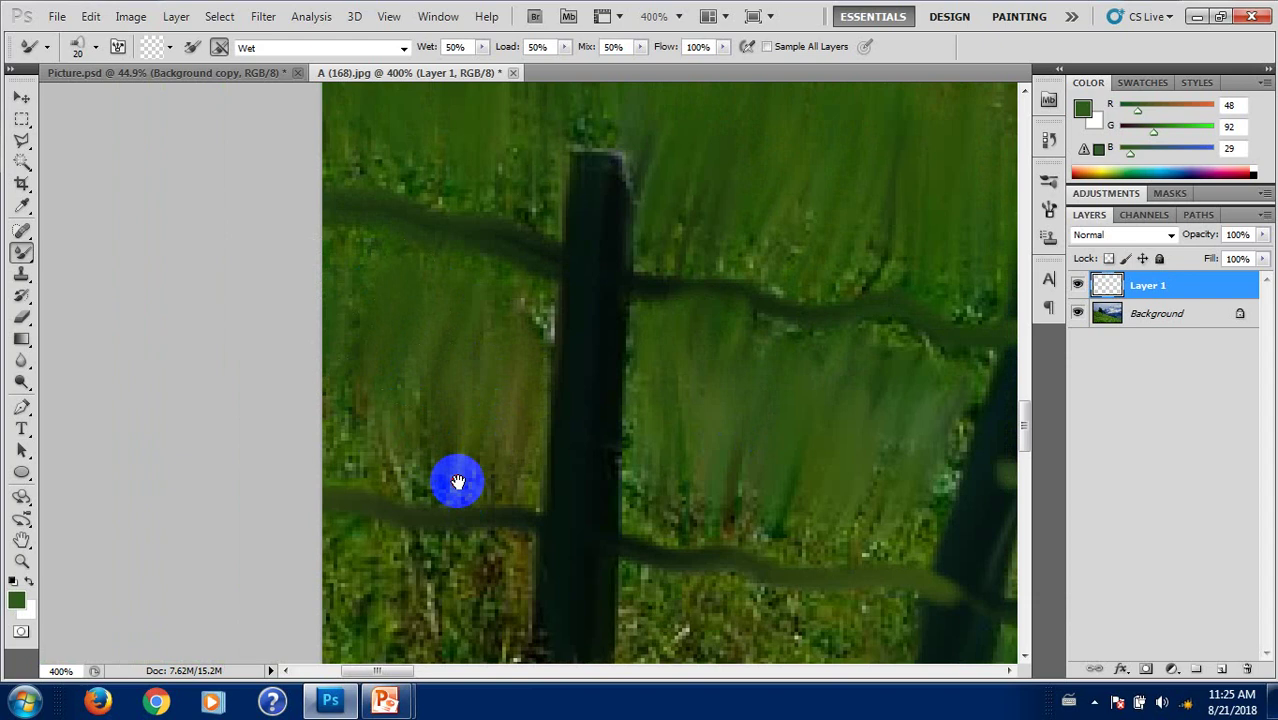
pyautogui.moveTo(457, 482)
pyautogui.mouseDown()
pyautogui.moveTo(422, 314)
pyautogui.moveTo(328, 334)
pyautogui.moveTo(427, 410)
pyautogui.moveTo(485, 348)
pyautogui.mouseUp()
pyautogui.moveTo(604, 348); pyautogui.dragTo(650, 396)
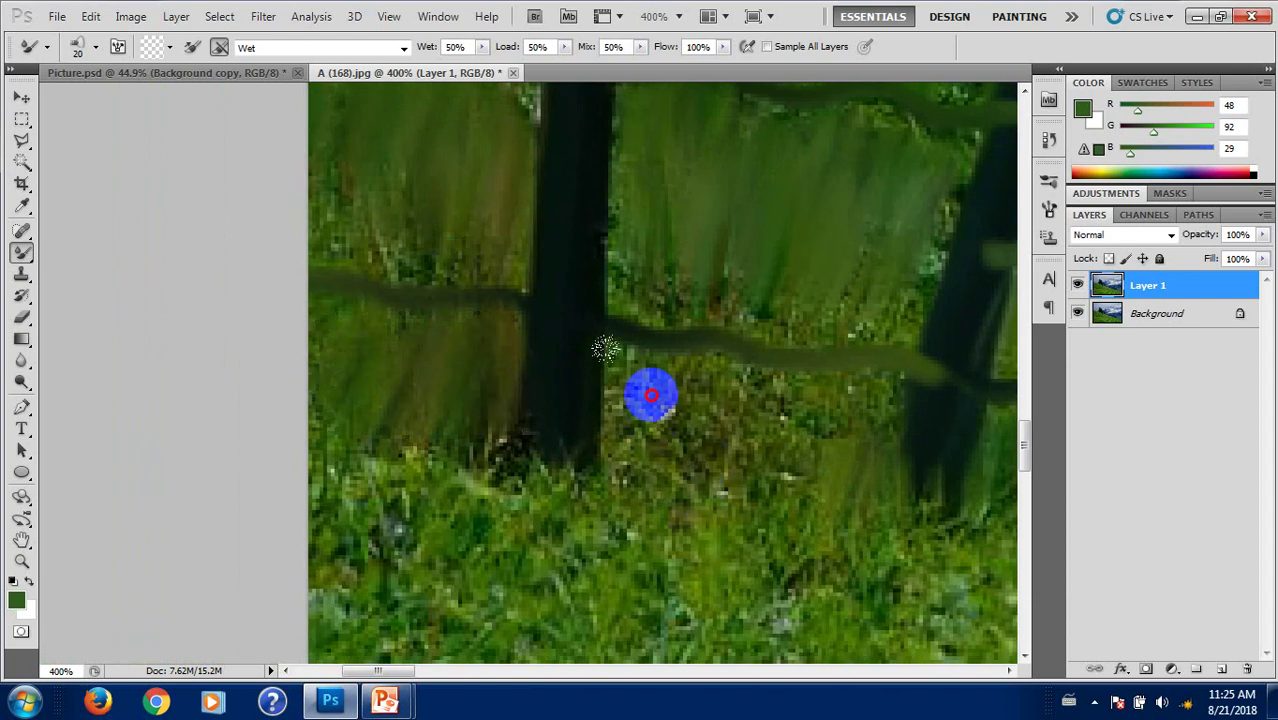
pyautogui.moveTo(690, 448)
pyautogui.mouseDown()
pyautogui.moveTo(756, 425)
pyautogui.moveTo(821, 428)
pyautogui.moveTo(655, 530)
pyautogui.mouseUp()
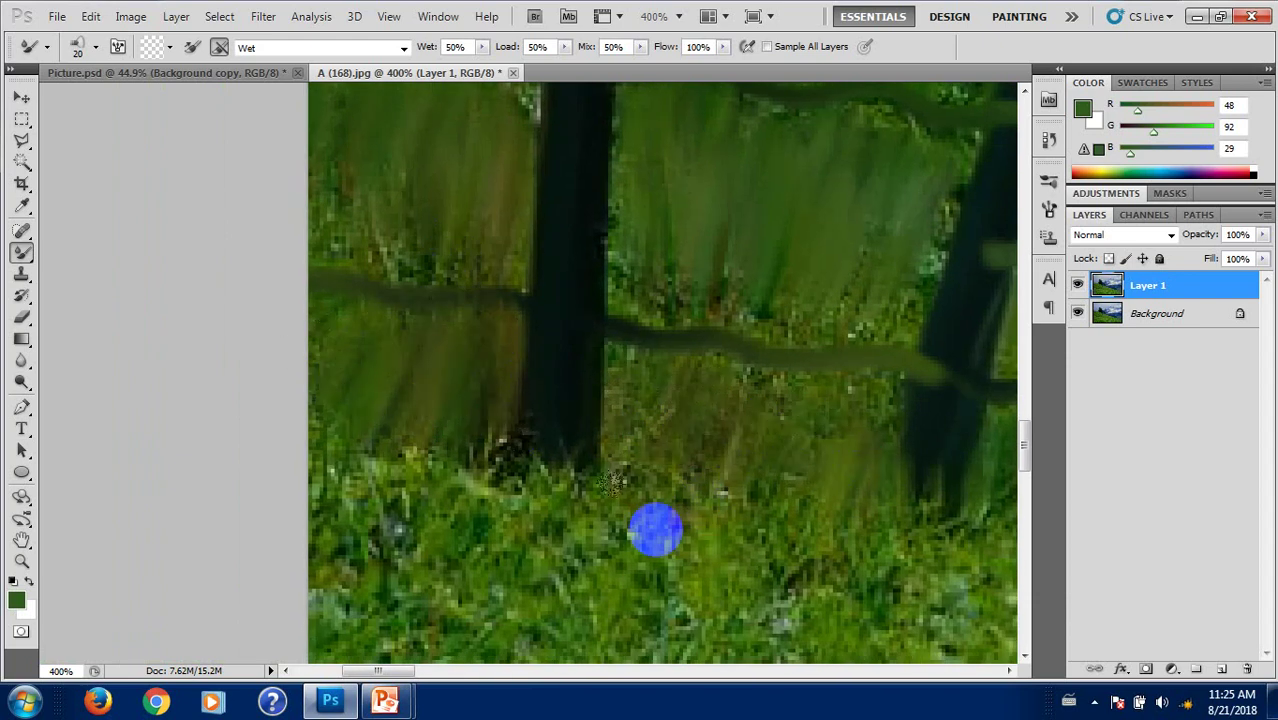
pyautogui.moveTo(590, 489); pyautogui.dragTo(584, 464)
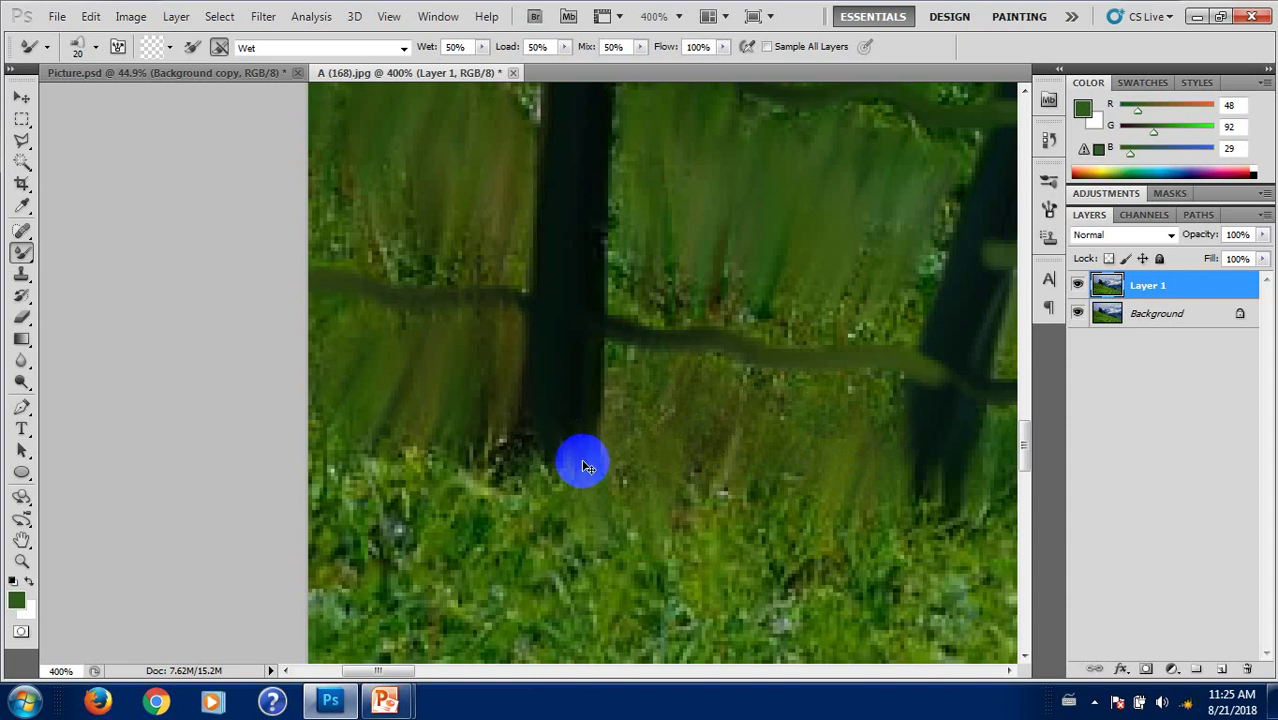
# Step: Fit the whole image on screen and toggle Layer 1 off and on to compare with the photo
pyautogui.hotkey('ctrl', '0')
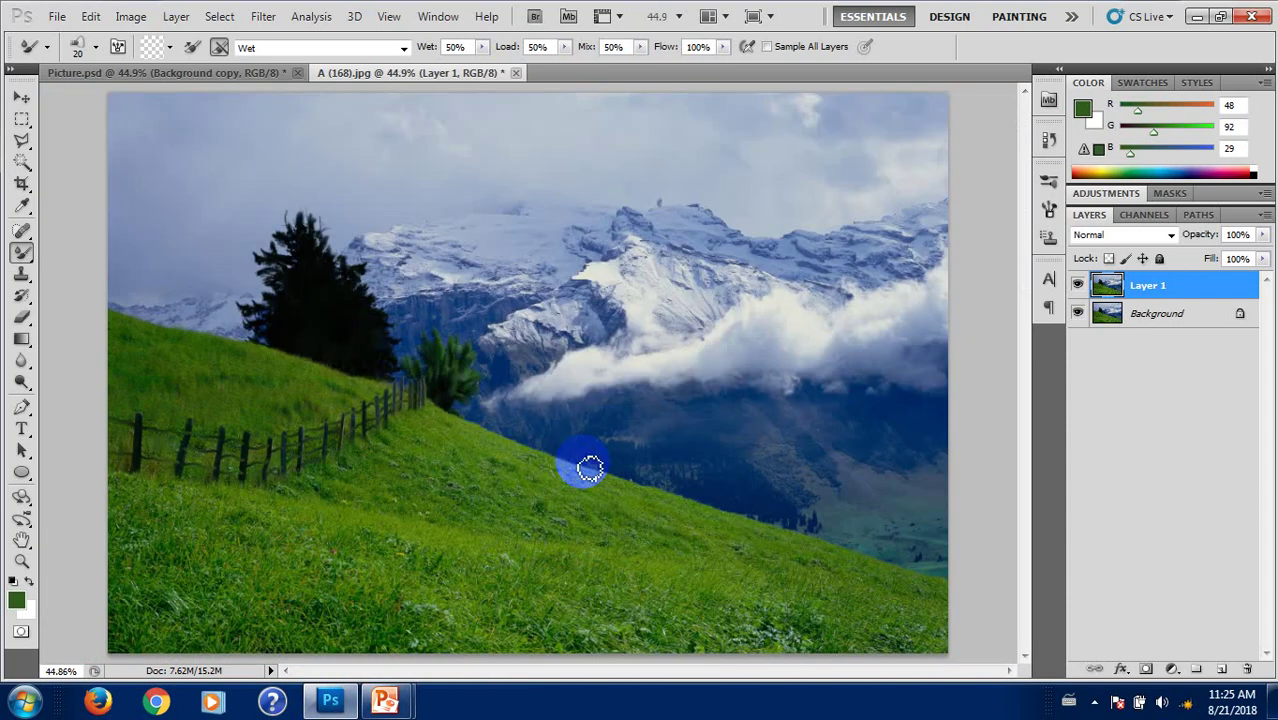
pyautogui.click(1078, 286)
pyautogui.click(1079, 285)
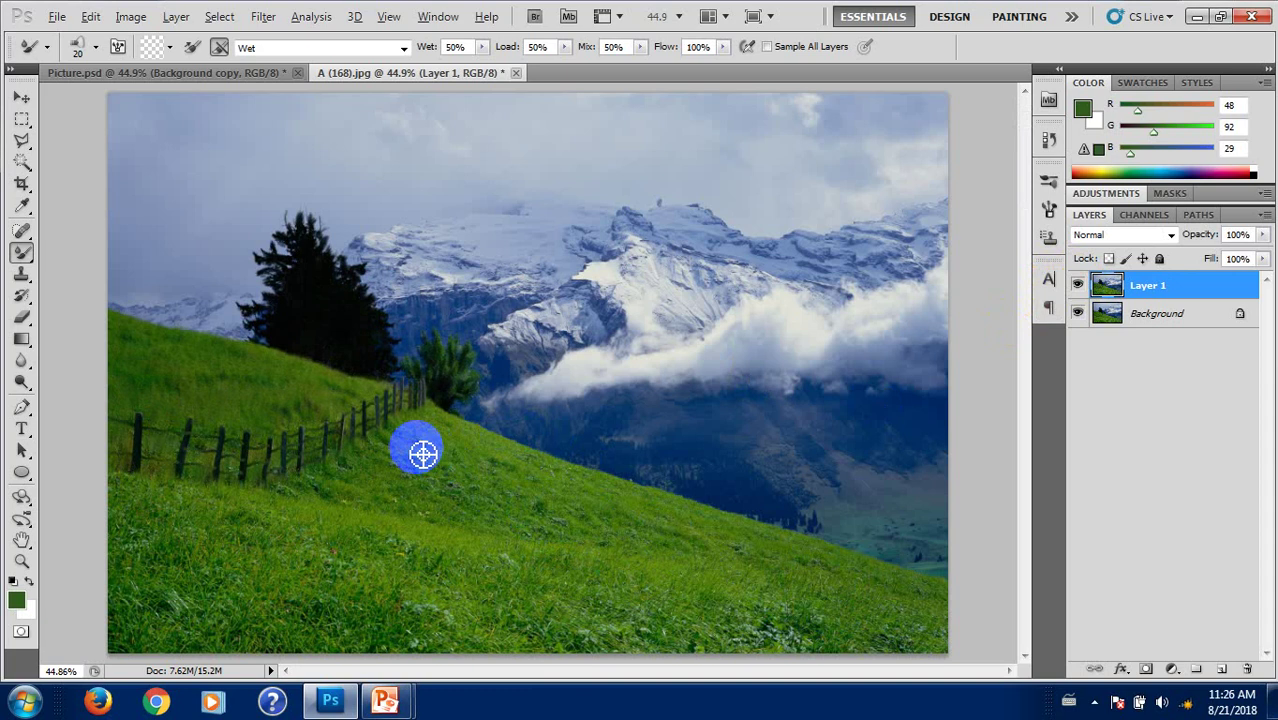
# Step: Zoom to 225% and paint upward grass strokes along the hillside's upper edge
pyautogui.scroll(1, 422, 453)
pyautogui.scroll(1, 421, 449)
pyautogui.scroll(1, 420, 445)
pyautogui.scroll(1, 419, 441)
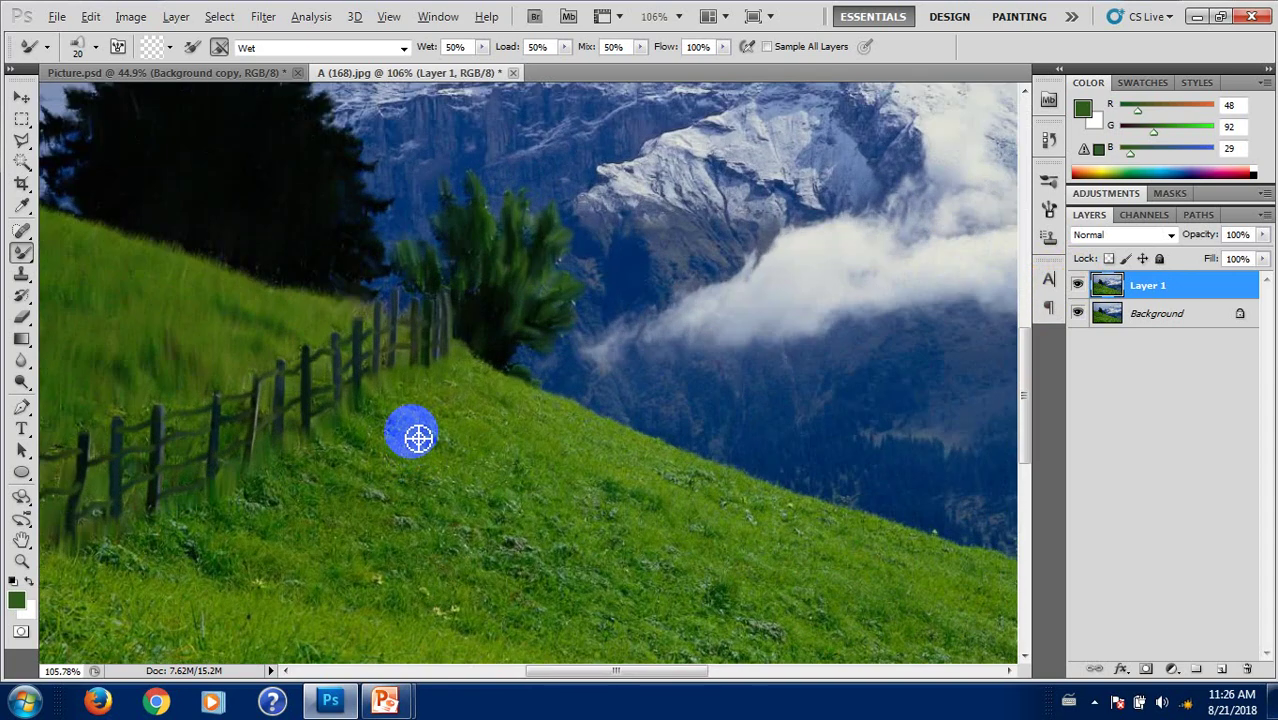
pyautogui.scroll(1, 417, 435)
pyautogui.scroll(1, 440, 433)
pyautogui.scroll(2, 500, 520)
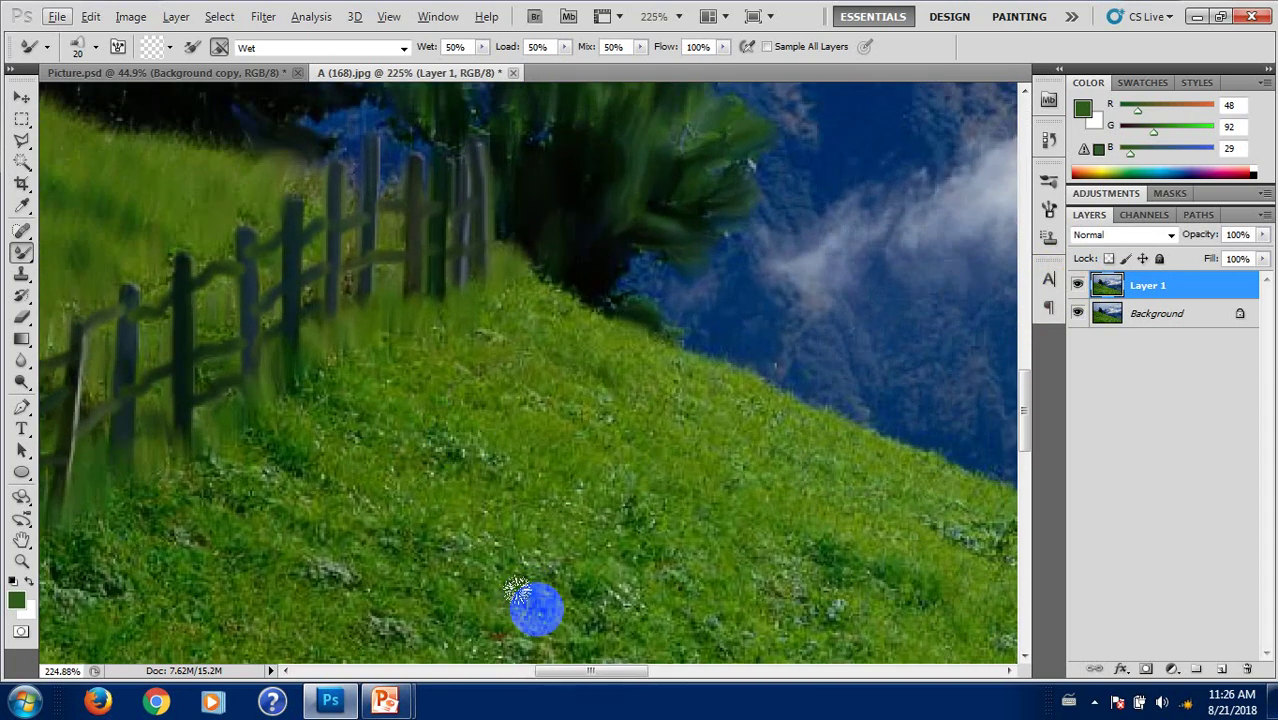
pyautogui.moveTo(577, 491); pyautogui.dragTo(477, 483)
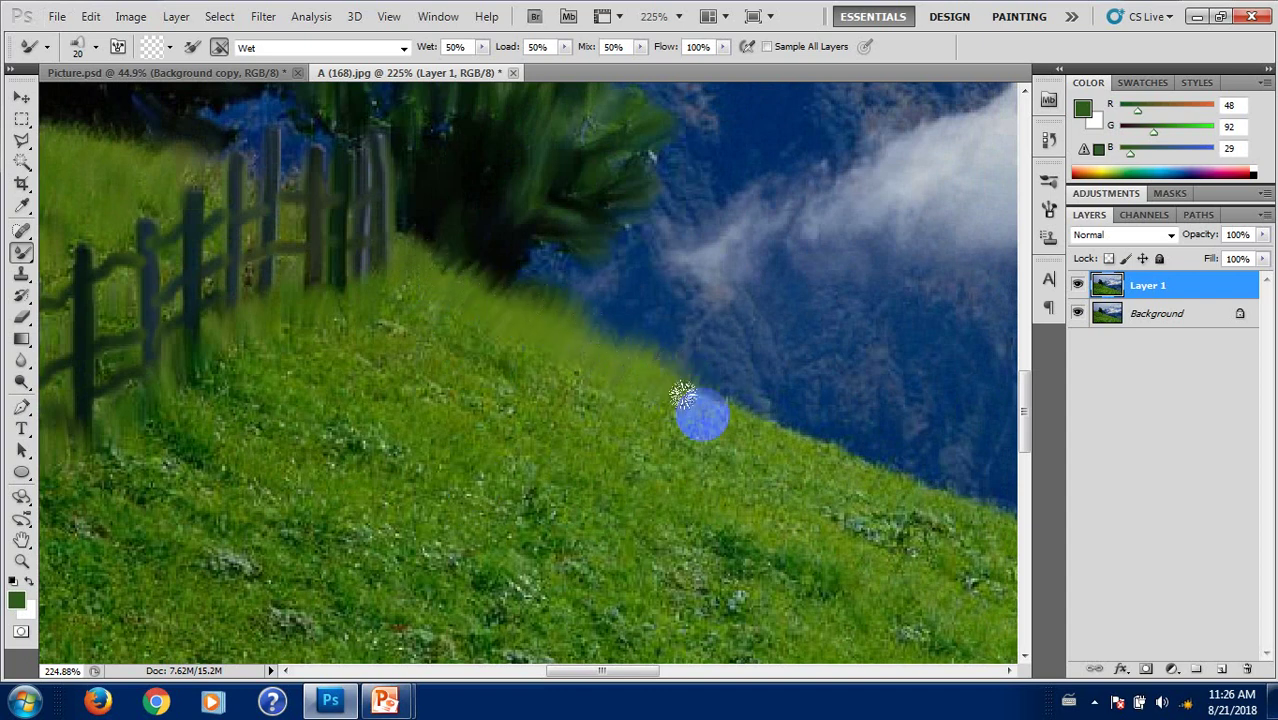
pyautogui.moveTo(724, 412); pyautogui.dragTo(518, 347)
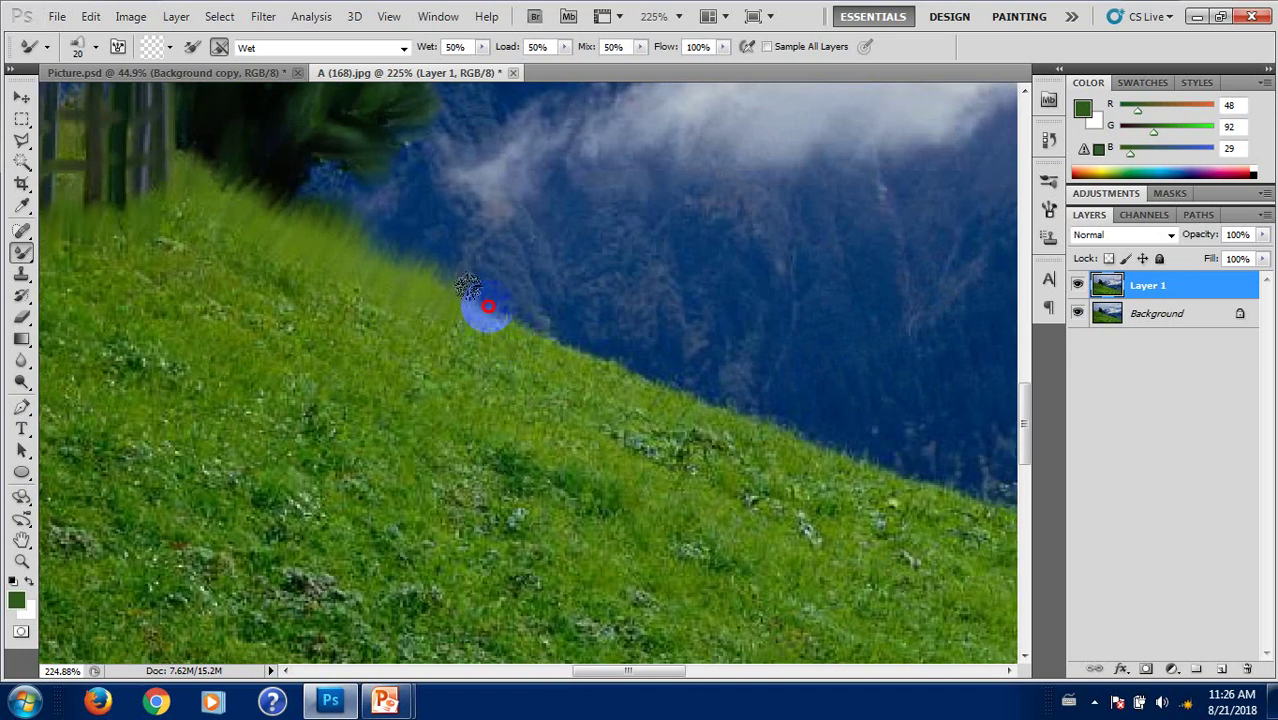
pyautogui.moveTo(487, 306); pyautogui.dragTo(538, 363)
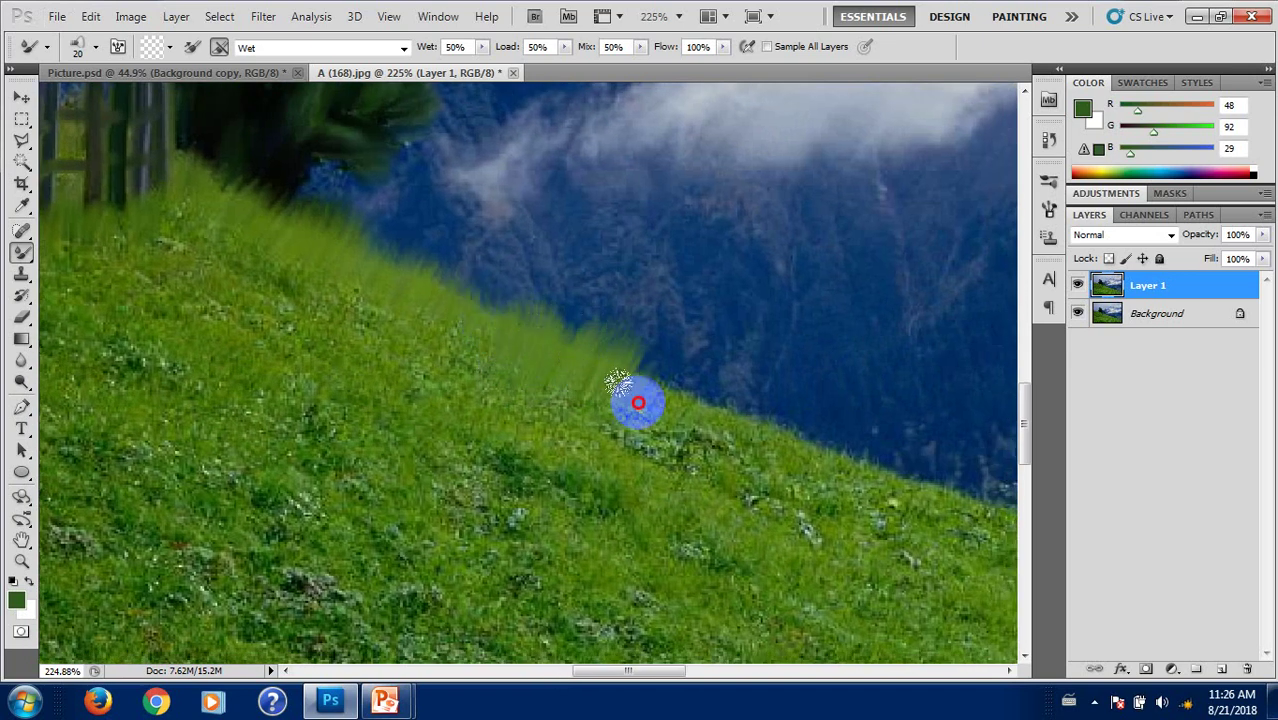
pyautogui.moveTo(662, 371)
pyautogui.mouseDown()
pyautogui.moveTo(685, 434)
pyautogui.moveTo(722, 414)
pyautogui.moveTo(756, 443)
pyautogui.moveTo(811, 455)
pyautogui.moveTo(853, 492)
pyautogui.moveTo(653, 456)
pyautogui.mouseUp()
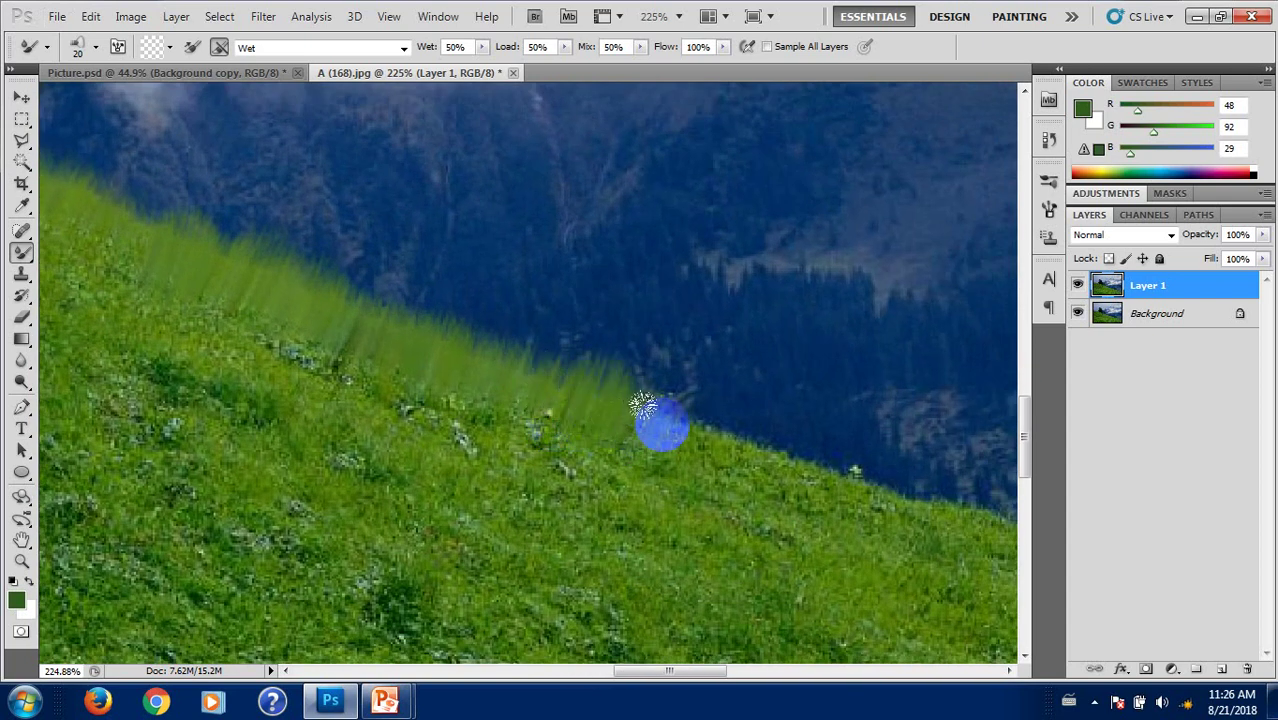
pyautogui.moveTo(698, 435); pyautogui.dragTo(732, 470)
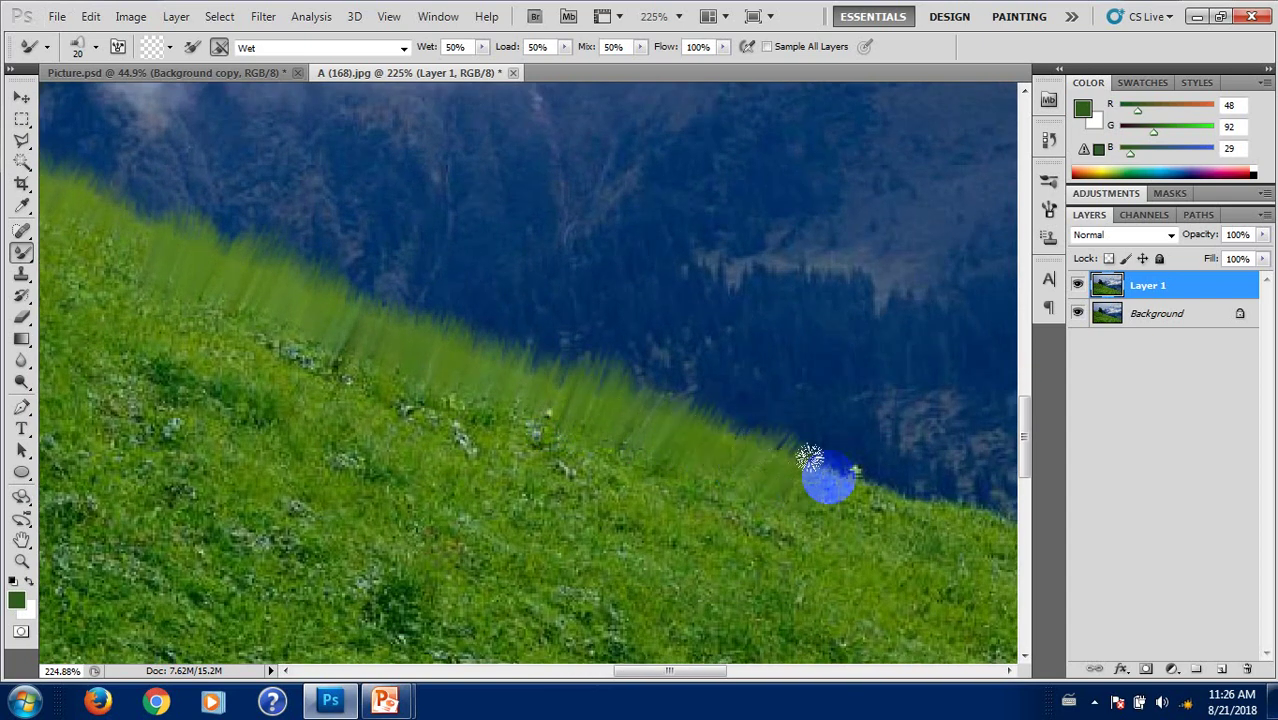
# Step: Extend feathered grass strokes rightward along the forest edge toward the hillside's far right
pyautogui.moveTo(856, 480); pyautogui.dragTo(591, 459)
pyautogui.click(581, 401)
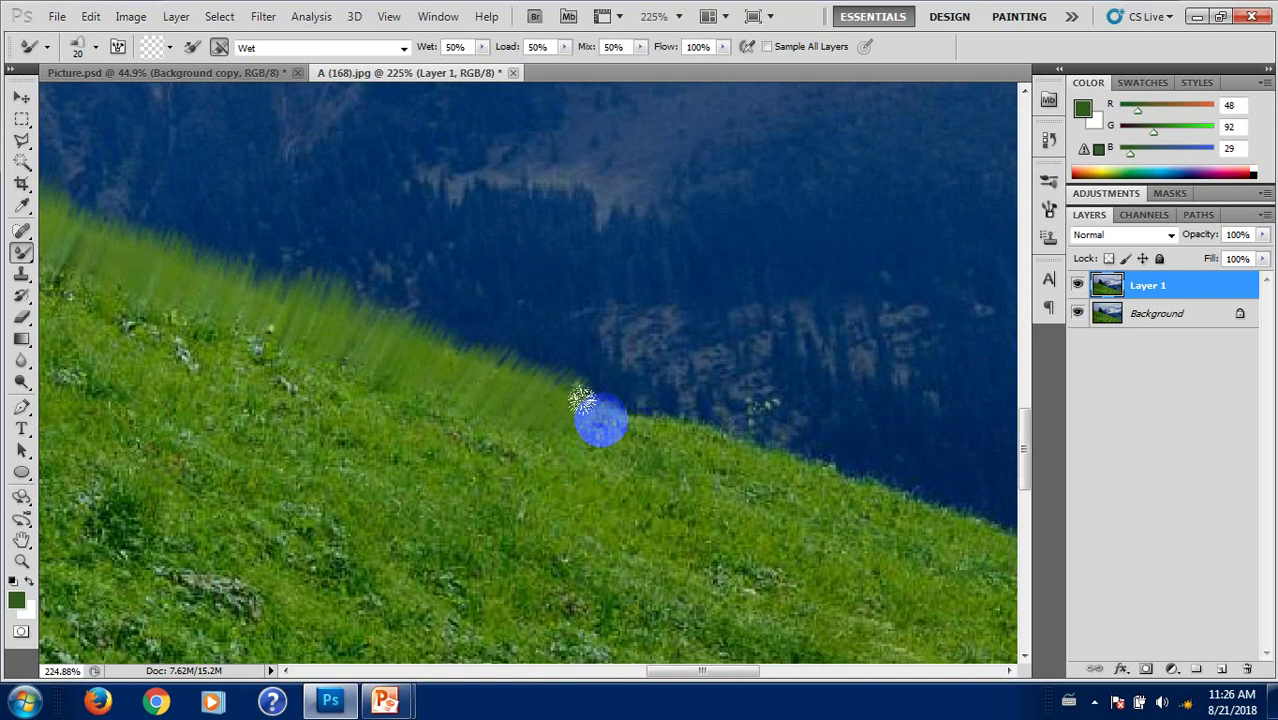
pyautogui.moveTo(608, 416)
pyautogui.mouseDown()
pyautogui.moveTo(633, 411)
pyautogui.moveTo(752, 455)
pyautogui.moveTo(847, 457)
pyautogui.moveTo(907, 503)
pyautogui.moveTo(893, 557)
pyautogui.moveTo(895, 490)
pyautogui.moveTo(905, 494)
pyautogui.mouseUp()
pyautogui.moveTo(499, 334)
pyautogui.mouseDown()
pyautogui.moveTo(371, 251)
pyautogui.moveTo(408, 314)
pyautogui.moveTo(481, 308)
pyautogui.moveTo(685, 372)
pyautogui.mouseUp()
pyautogui.moveTo(856, 452); pyautogui.dragTo(314, 285)
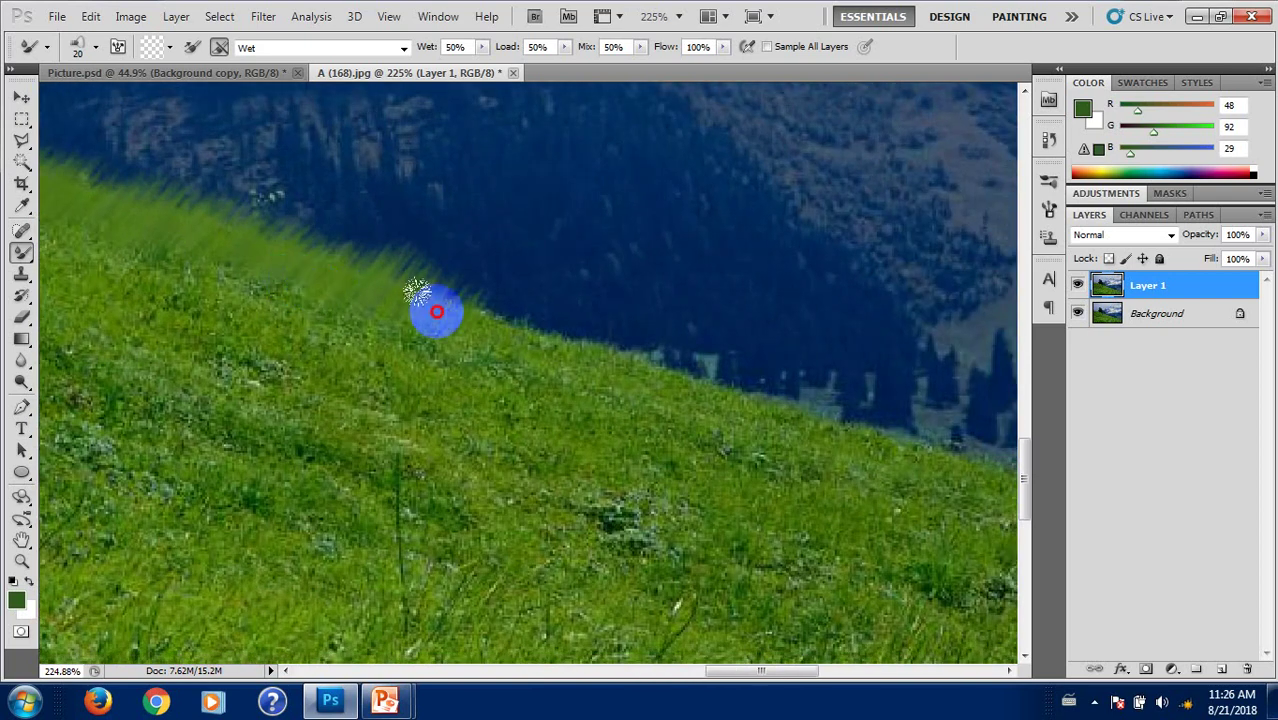
pyautogui.moveTo(452, 287)
pyautogui.mouseDown()
pyautogui.moveTo(491, 320)
pyautogui.moveTo(593, 337)
pyautogui.mouseUp()
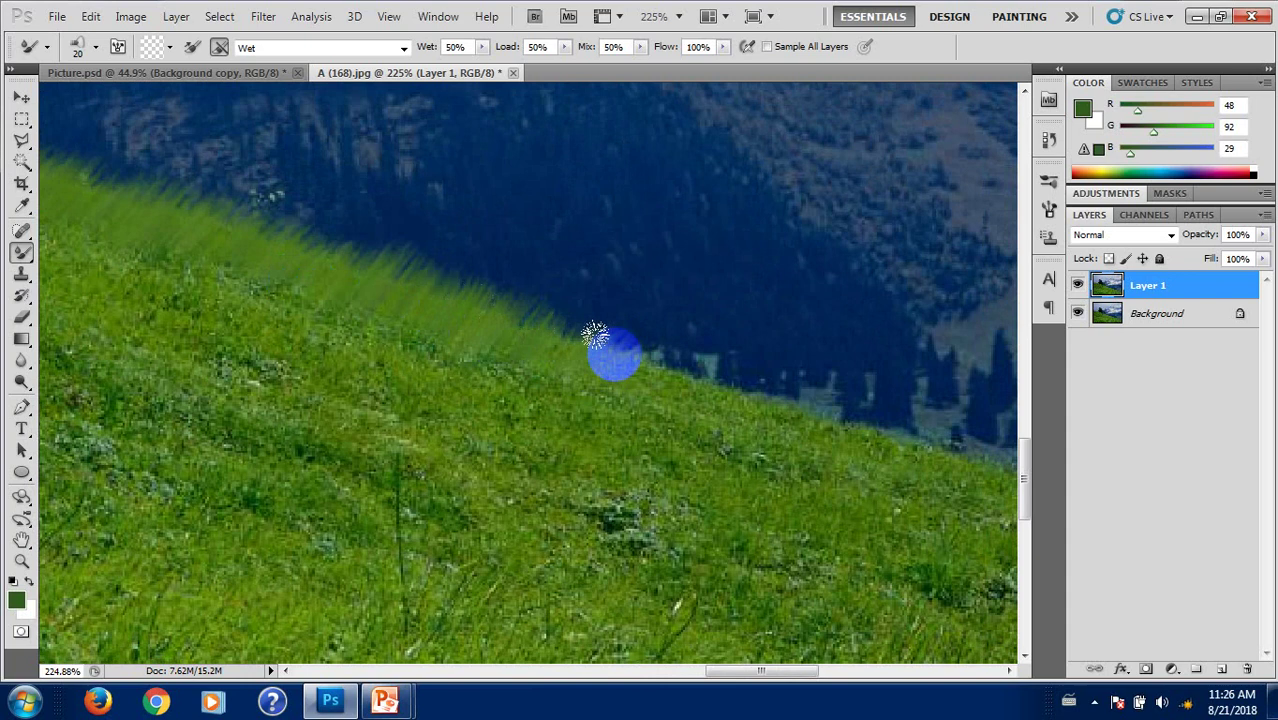
pyautogui.moveTo(491, 314)
pyautogui.mouseDown()
pyautogui.moveTo(551, 337)
pyautogui.moveTo(608, 322)
pyautogui.moveTo(617, 357)
pyautogui.moveTo(713, 416)
pyautogui.moveTo(756, 434)
pyautogui.moveTo(799, 402)
pyautogui.moveTo(858, 456)
pyautogui.moveTo(919, 449)
pyautogui.moveTo(979, 486)
pyautogui.mouseUp()
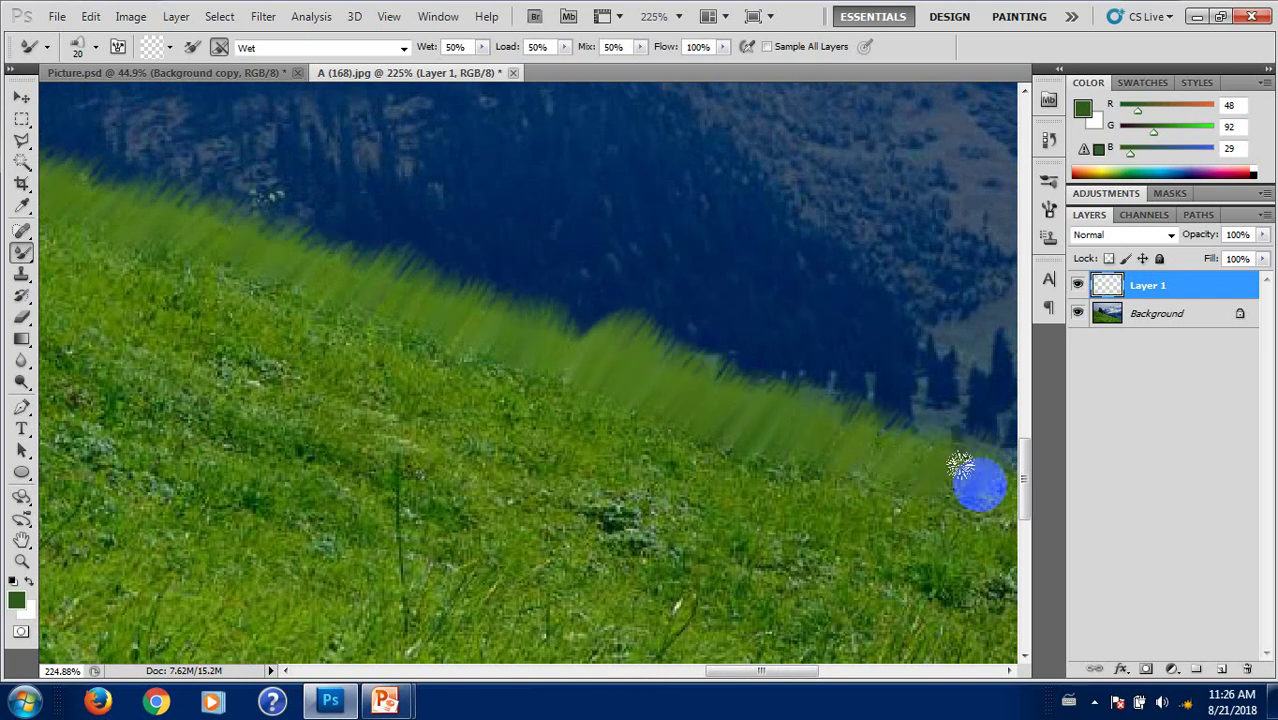
pyautogui.moveTo(913, 511)
pyautogui.mouseDown()
pyautogui.moveTo(830, 510)
pyautogui.moveTo(610, 438)
pyautogui.mouseUp()
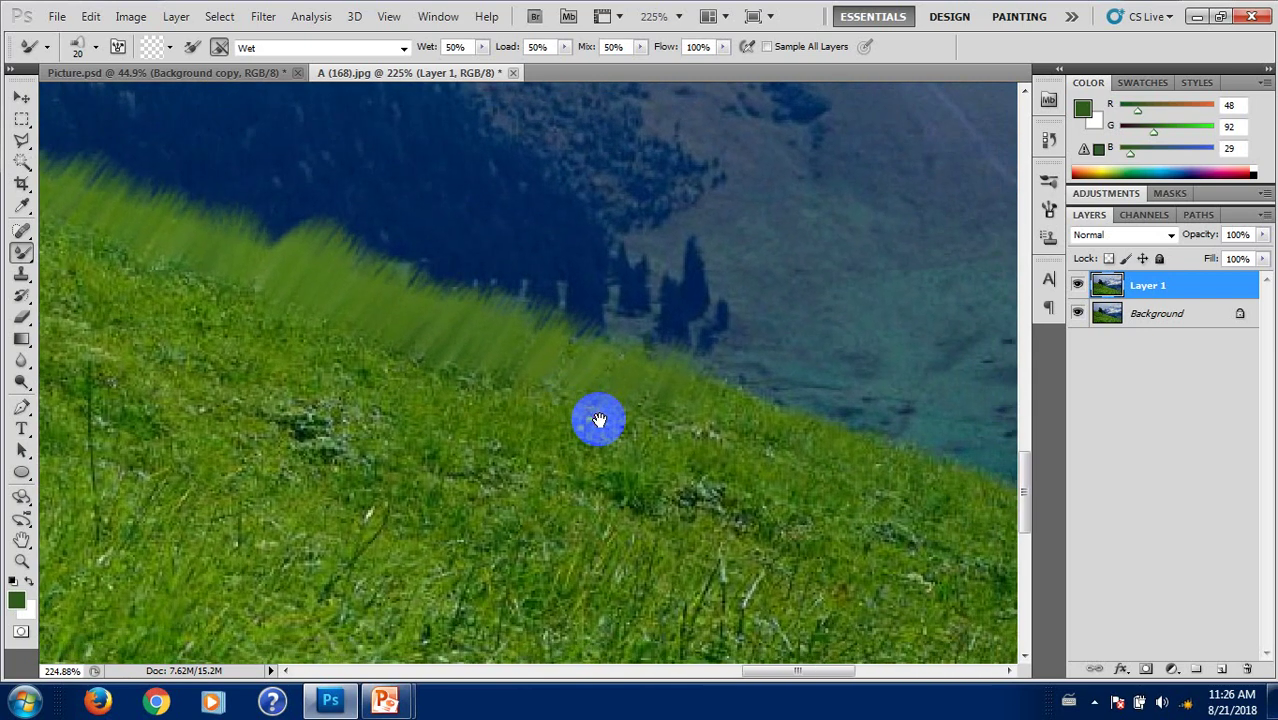
pyautogui.moveTo(610, 362)
pyautogui.mouseDown()
pyautogui.moveTo(650, 380)
pyautogui.moveTo(704, 372)
pyautogui.moveTo(845, 474)
pyautogui.mouseUp()
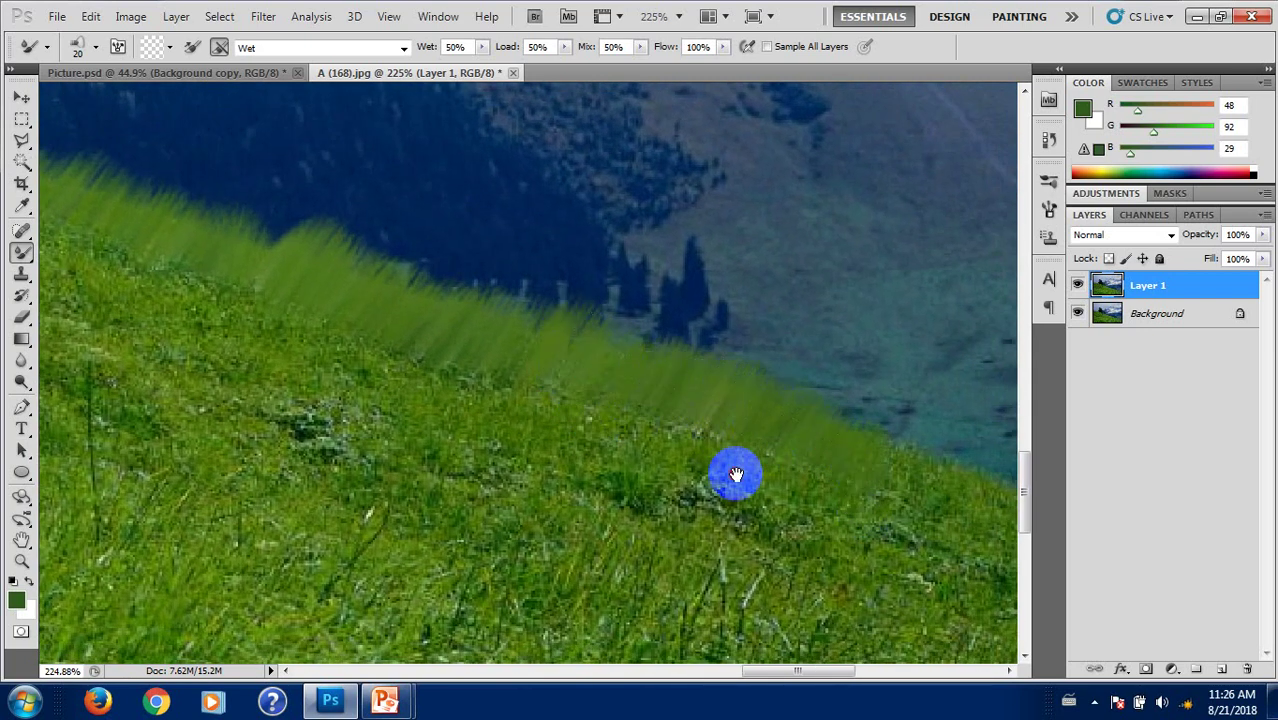
pyautogui.moveTo(733, 471); pyautogui.dragTo(541, 419)
pyautogui.moveTo(541, 335)
pyautogui.mouseDown()
pyautogui.moveTo(589, 400)
pyautogui.moveTo(739, 422)
pyautogui.moveTo(836, 471)
pyautogui.mouseUp()
pyautogui.moveTo(663, 457); pyautogui.dragTo(443, 387)
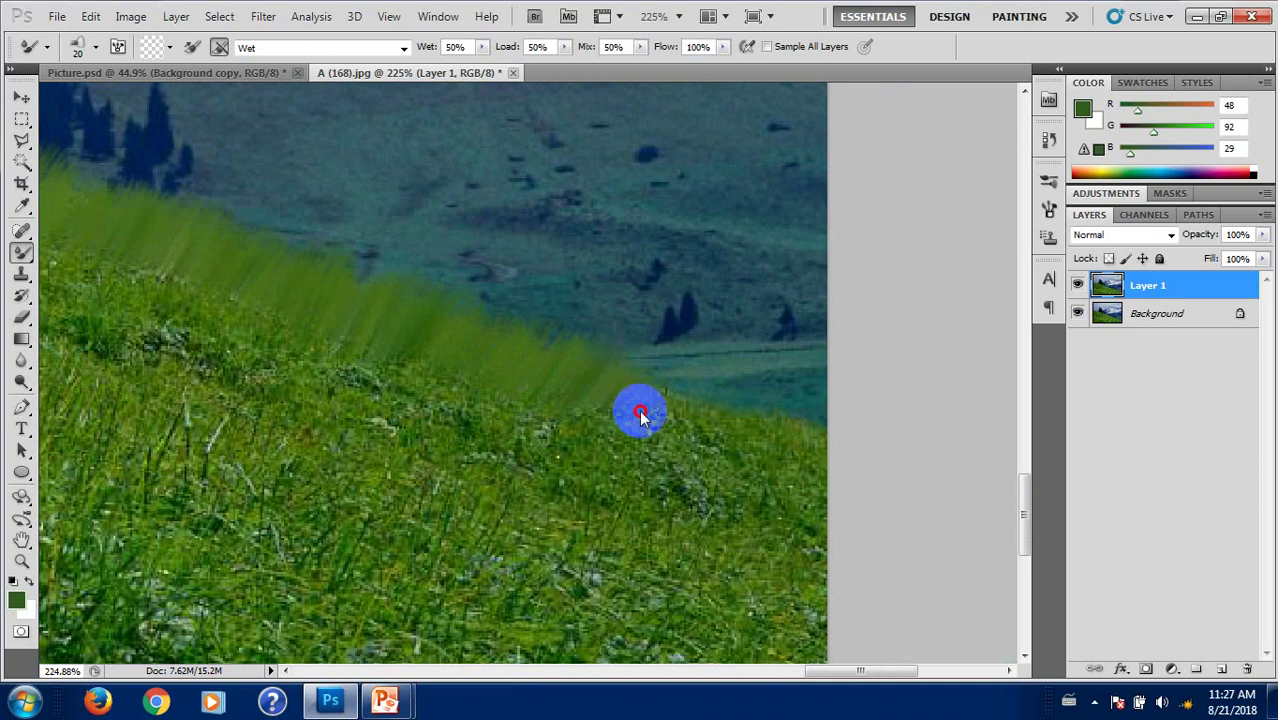
# Step: Smear streaky grass strokes along the forest-edge hillside, working toward the meadow's right side
pyautogui.moveTo(713, 410)
pyautogui.mouseDown()
pyautogui.moveTo(748, 434)
pyautogui.moveTo(782, 414)
pyautogui.moveTo(785, 502)
pyautogui.moveTo(699, 485)
pyautogui.moveTo(650, 434)
pyautogui.moveTo(559, 448)
pyautogui.moveTo(508, 438)
pyautogui.moveTo(456, 374)
pyautogui.moveTo(425, 423)
pyautogui.moveTo(342, 402)
pyautogui.moveTo(305, 342)
pyautogui.moveTo(208, 391)
pyautogui.moveTo(403, 471)
pyautogui.moveTo(479, 480)
pyautogui.mouseUp()
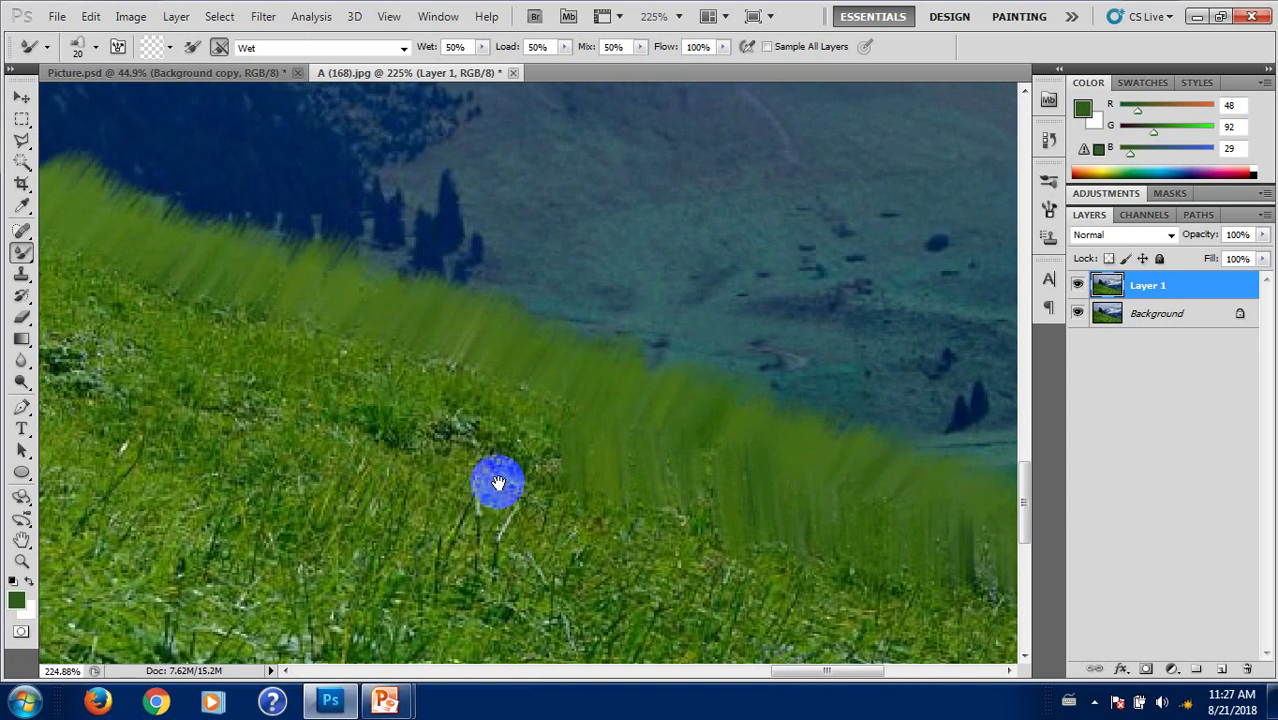
pyautogui.moveTo(542, 414)
pyautogui.mouseDown()
pyautogui.moveTo(502, 388)
pyautogui.moveTo(402, 405)
pyautogui.moveTo(334, 371)
pyautogui.moveTo(300, 331)
pyautogui.moveTo(250, 362)
pyautogui.moveTo(217, 323)
pyautogui.mouseUp()
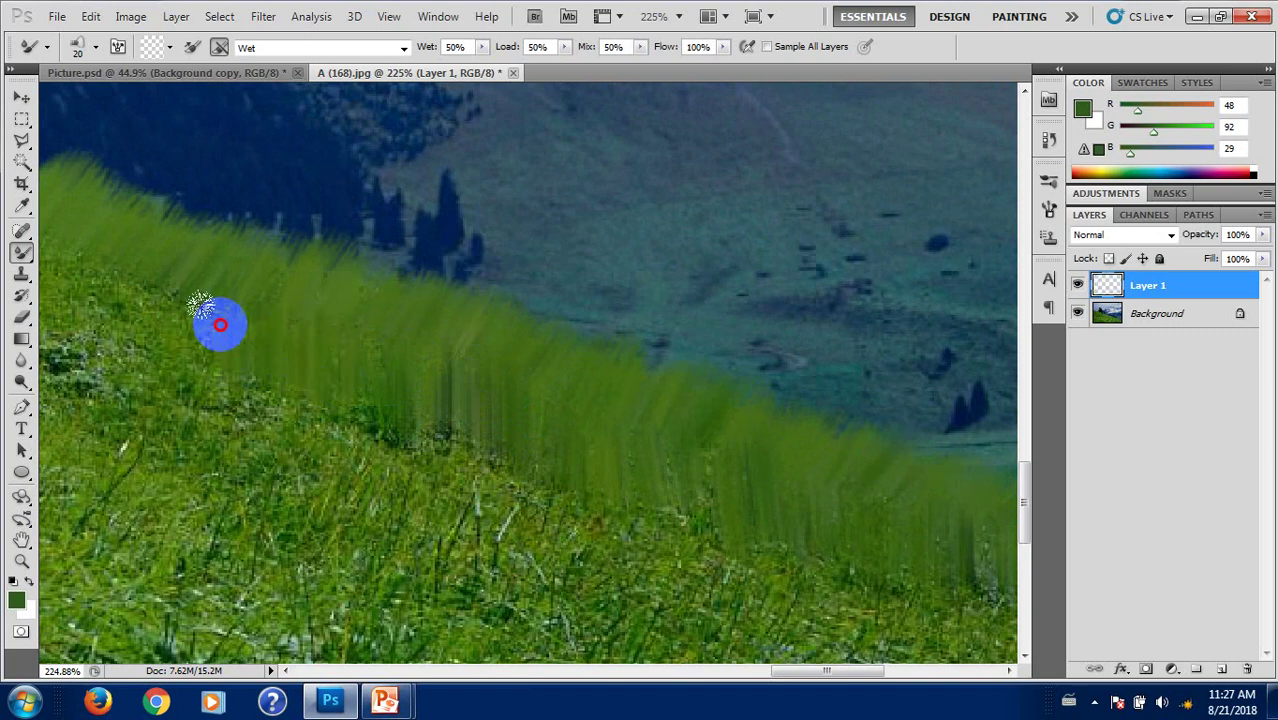
pyautogui.moveTo(222, 394); pyautogui.dragTo(488, 486)
pyautogui.moveTo(486, 428)
pyautogui.mouseDown()
pyautogui.moveTo(365, 405)
pyautogui.moveTo(285, 308)
pyautogui.moveTo(250, 310)
pyautogui.moveTo(185, 357)
pyautogui.moveTo(456, 486)
pyautogui.moveTo(462, 405)
pyautogui.moveTo(402, 368)
pyautogui.moveTo(322, 391)
pyautogui.moveTo(285, 377)
pyautogui.moveTo(280, 354)
pyautogui.moveTo(208, 377)
pyautogui.moveTo(271, 419)
pyautogui.moveTo(459, 477)
pyautogui.moveTo(431, 485)
pyautogui.moveTo(334, 462)
pyautogui.moveTo(542, 345)
pyautogui.moveTo(610, 356)
pyautogui.mouseUp()
pyautogui.moveTo(644, 311)
pyautogui.mouseDown()
pyautogui.moveTo(573, 305)
pyautogui.moveTo(485, 326)
pyautogui.moveTo(473, 293)
pyautogui.moveTo(342, 271)
pyautogui.moveTo(313, 236)
pyautogui.moveTo(220, 234)
pyautogui.moveTo(191, 191)
pyautogui.moveTo(216, 331)
pyautogui.moveTo(522, 480)
pyautogui.mouseUp()
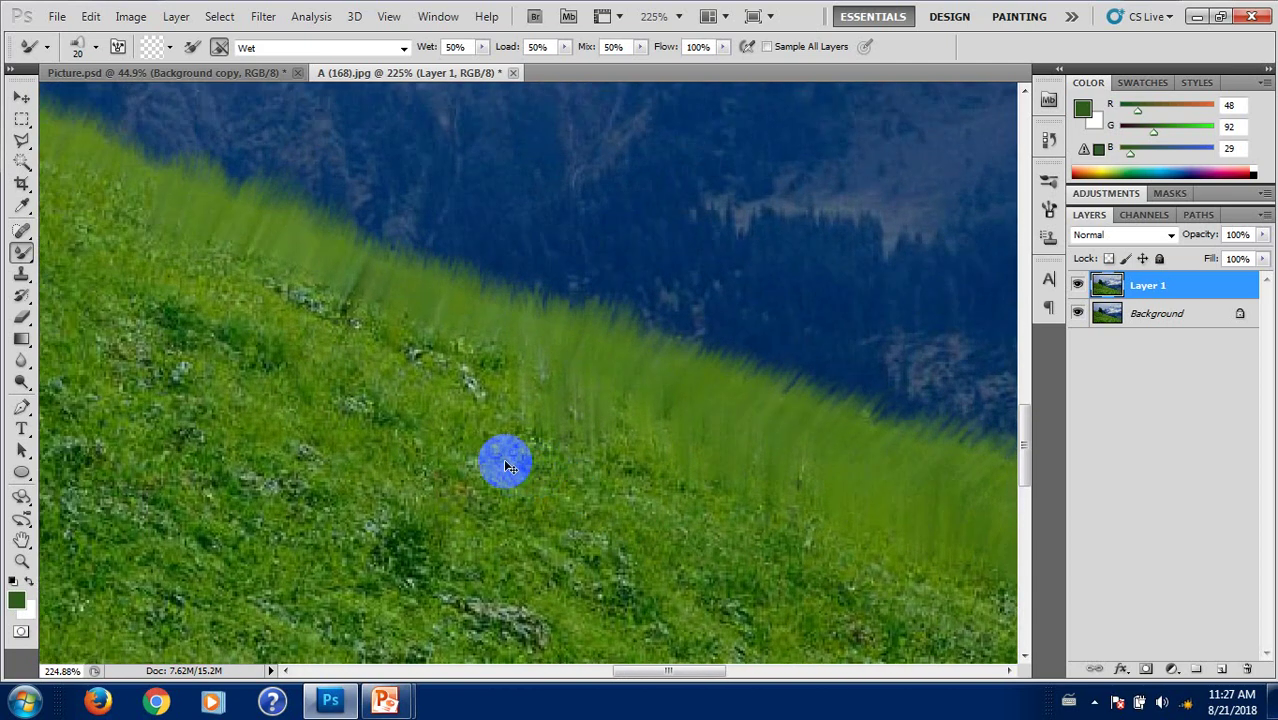
pyautogui.hscroll(2, 507, 467)
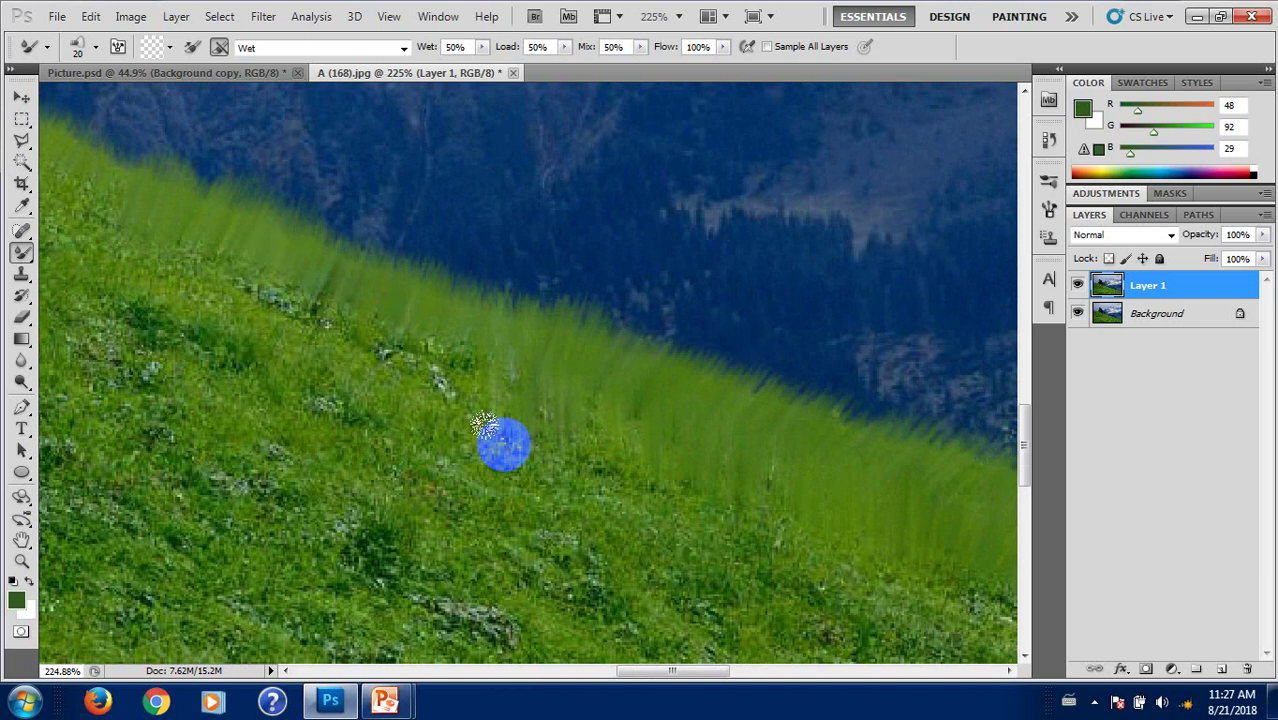
pyautogui.scroll(-1, 487, 447)
pyautogui.scroll(-1, 487, 447)
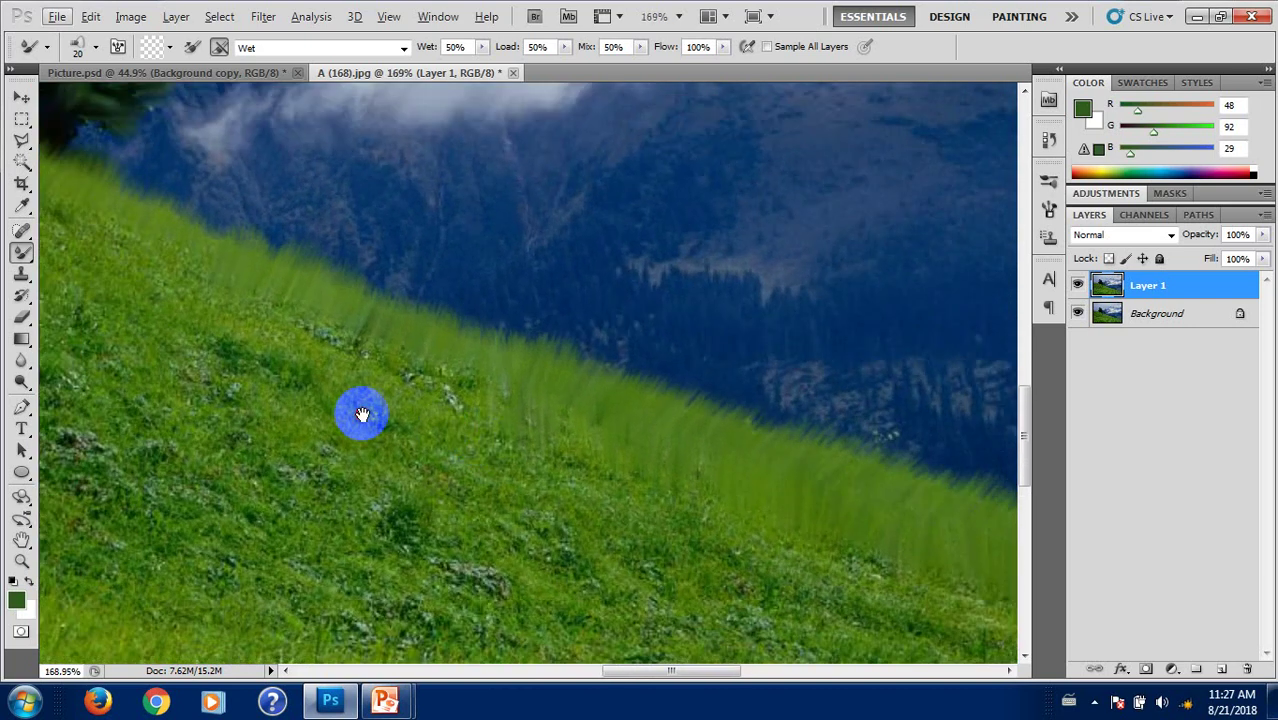
# Step: Smear grass streaks up the slope edge beside the fence and tree, adding vertical streaks below the fence
pyautogui.moveTo(362, 413)
pyautogui.mouseDown()
pyautogui.moveTo(529, 414)
pyautogui.moveTo(535, 387)
pyautogui.mouseUp()
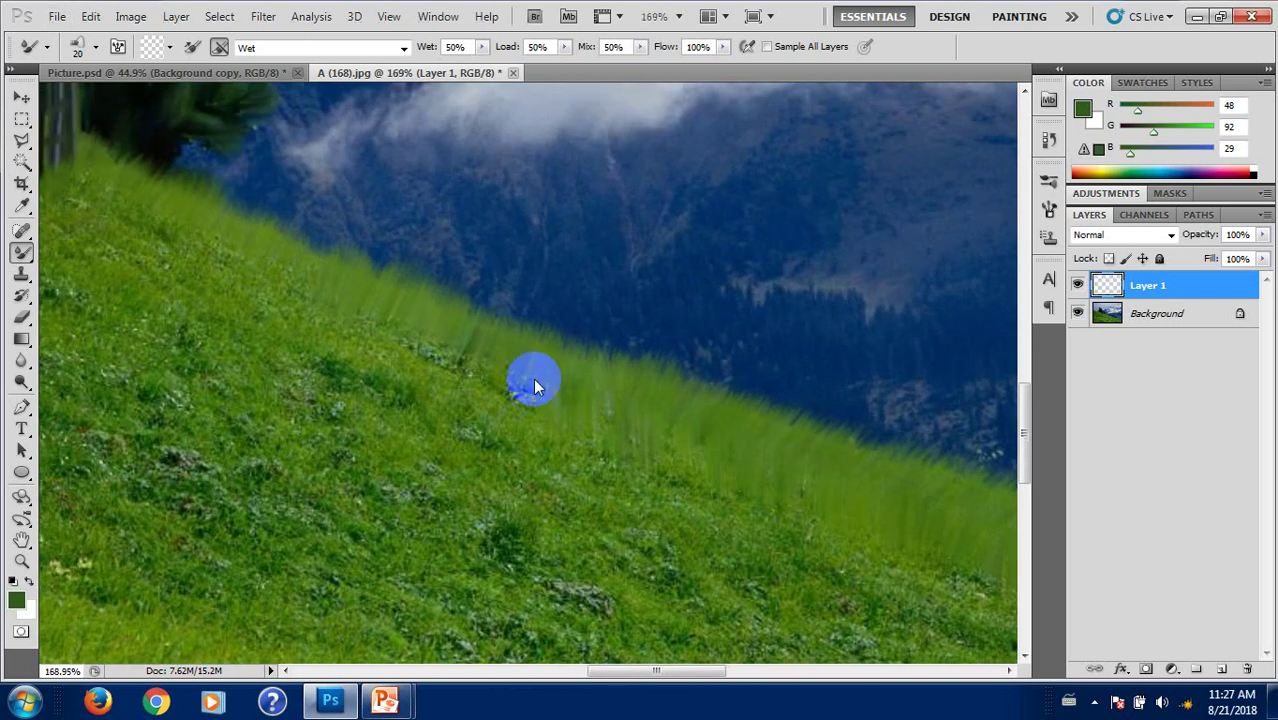
pyautogui.moveTo(458, 391)
pyautogui.mouseDown()
pyautogui.moveTo(402, 320)
pyautogui.moveTo(285, 315)
pyautogui.mouseUp()
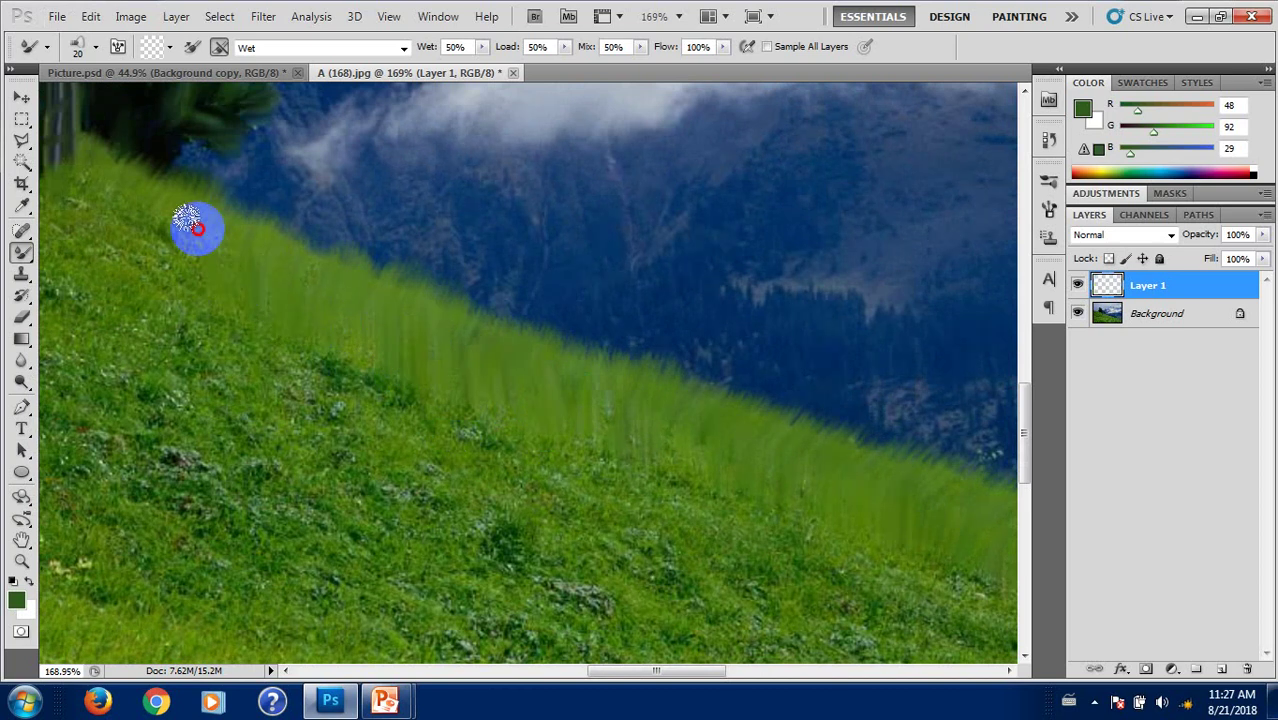
pyautogui.moveTo(219, 291); pyautogui.dragTo(361, 364)
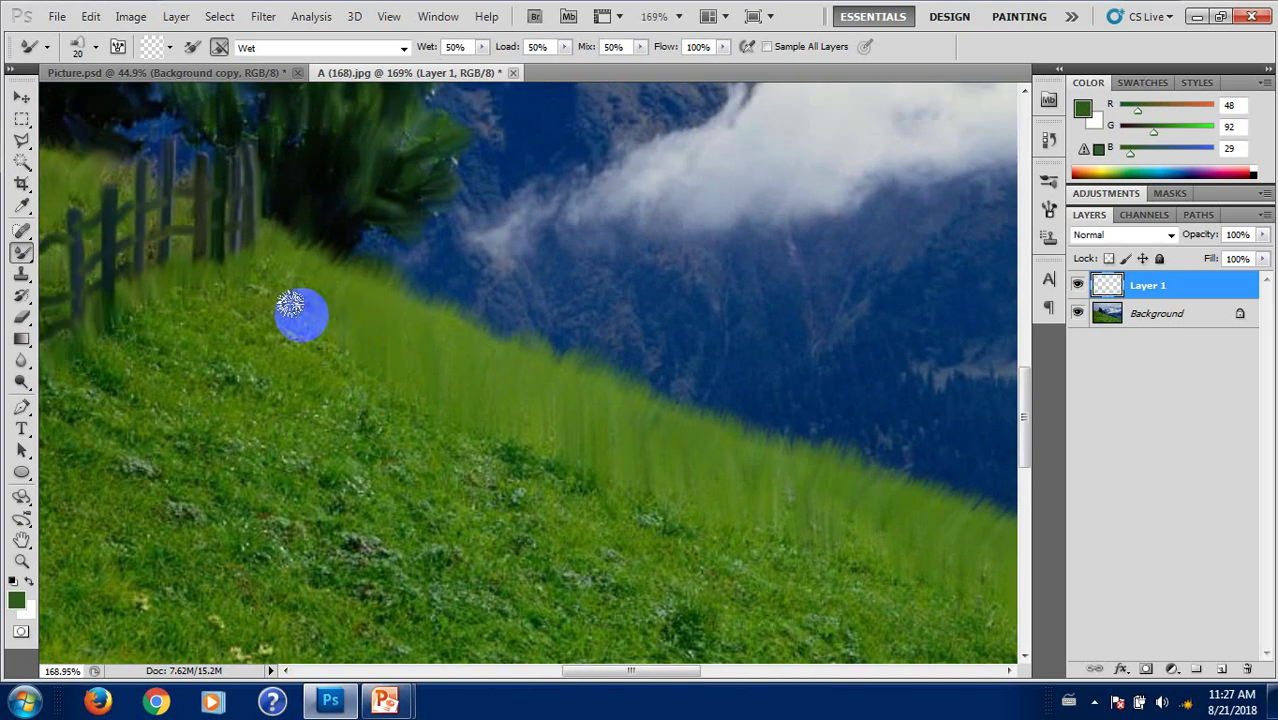
pyautogui.click(274, 305)
pyautogui.moveTo(268, 272)
pyautogui.mouseDown()
pyautogui.moveTo(228, 291)
pyautogui.moveTo(200, 328)
pyautogui.moveTo(277, 365)
pyautogui.moveTo(300, 362)
pyautogui.moveTo(280, 434)
pyautogui.moveTo(405, 379)
pyautogui.mouseUp()
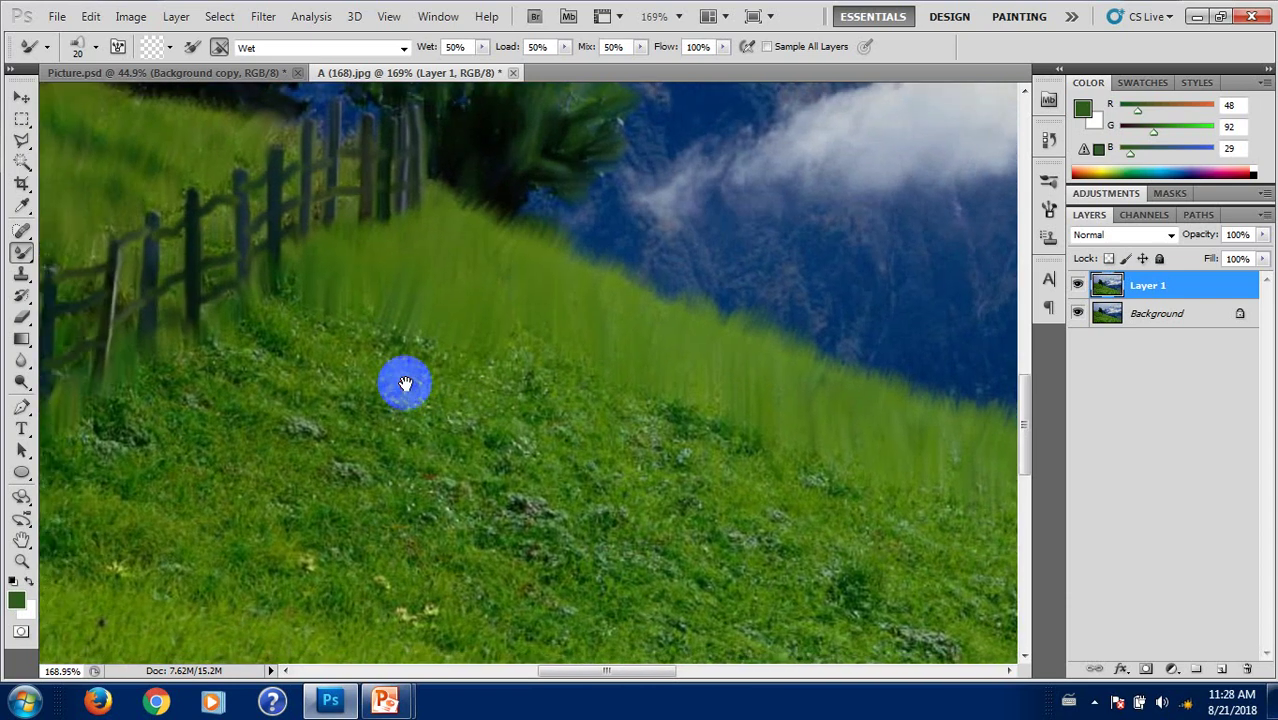
pyautogui.moveTo(270, 335)
pyautogui.mouseDown()
pyautogui.moveTo(225, 328)
pyautogui.moveTo(251, 377)
pyautogui.moveTo(394, 388)
pyautogui.moveTo(428, 351)
pyautogui.moveTo(509, 373)
pyautogui.moveTo(528, 407)
pyautogui.moveTo(505, 349)
pyautogui.moveTo(596, 417)
pyautogui.mouseUp()
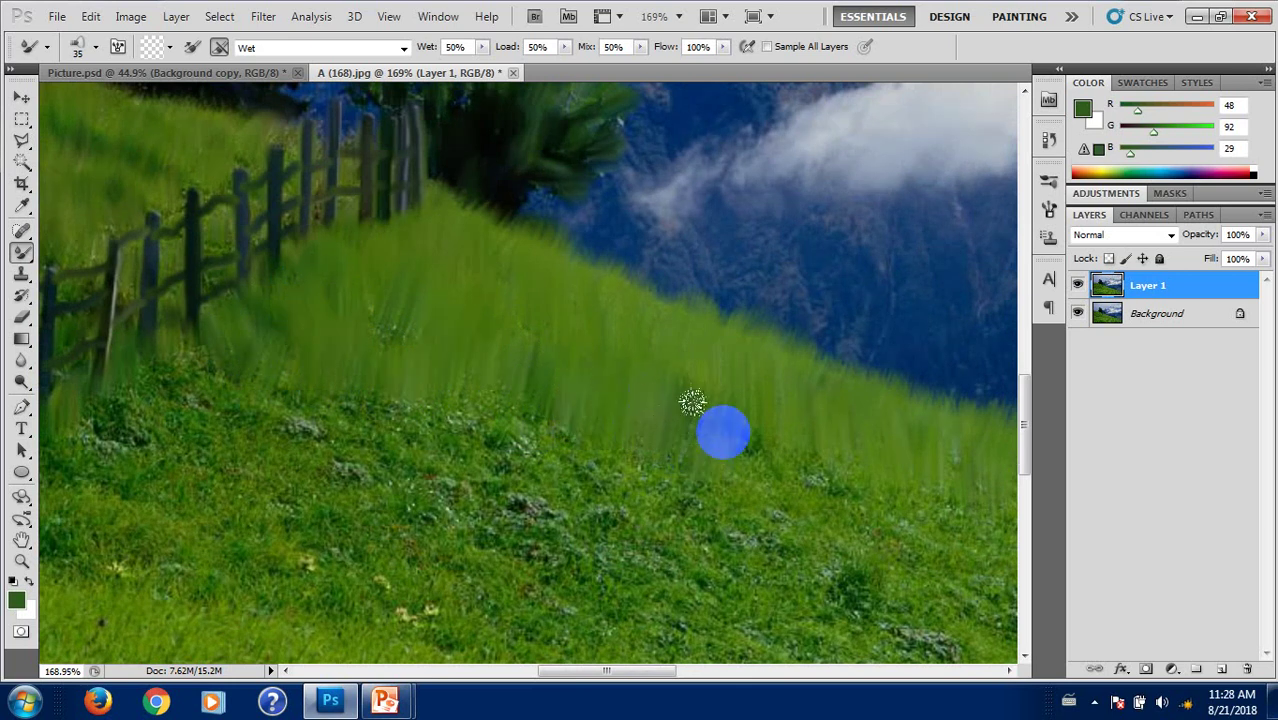
# Step: Smear grass down-right across the lower slope to the bottom-right corner, then fit the image on screen
pyautogui.moveTo(650, 465); pyautogui.dragTo(439, 435)
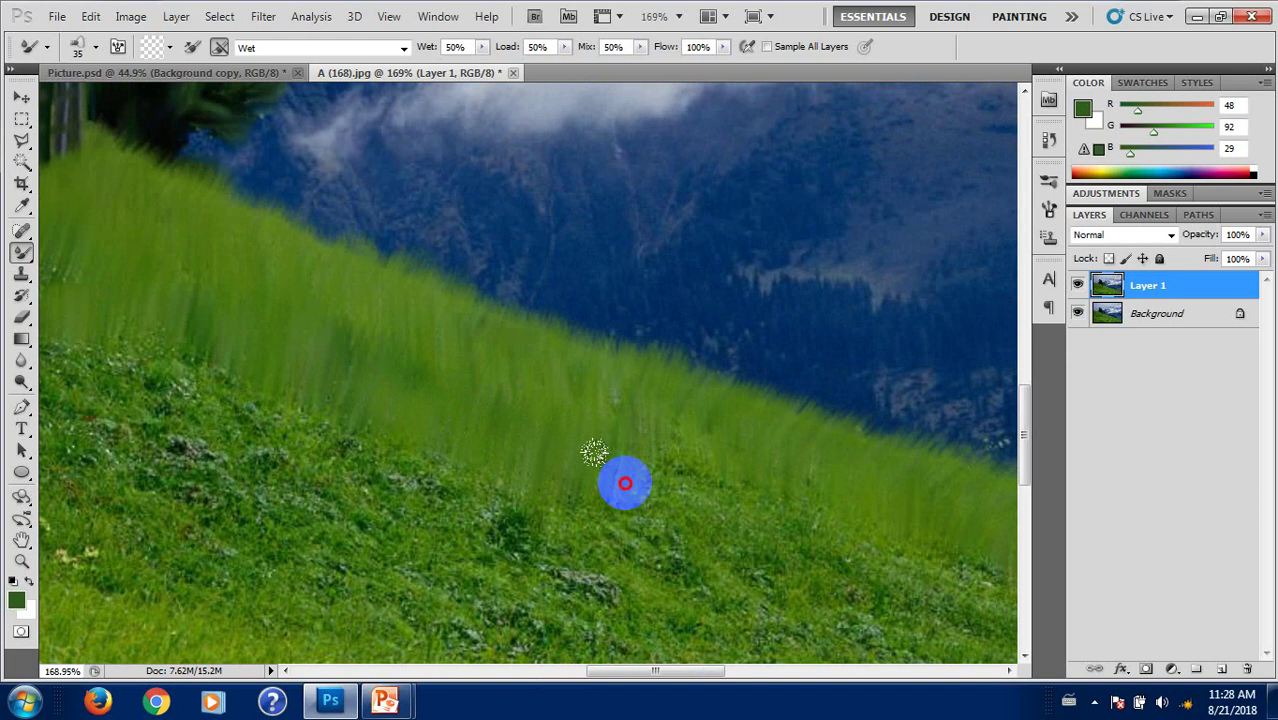
pyautogui.moveTo(552, 424); pyautogui.dragTo(710, 491)
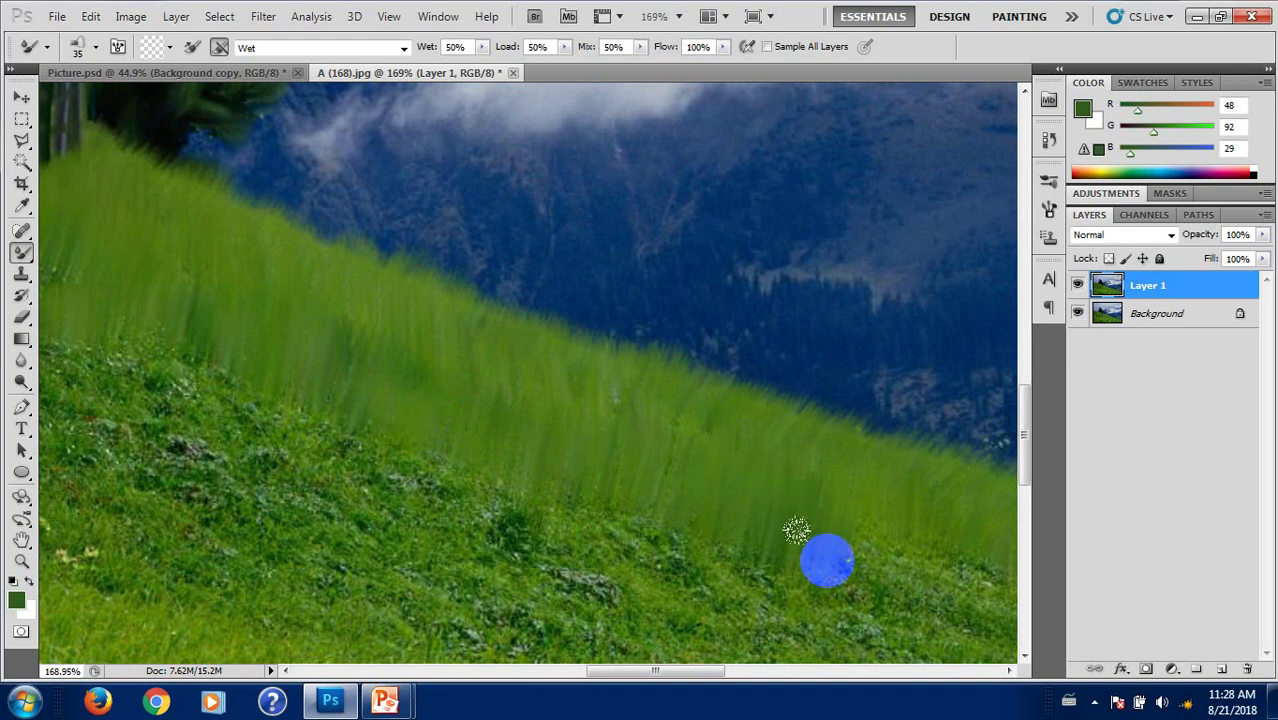
pyautogui.moveTo(827, 556)
pyautogui.mouseDown()
pyautogui.moveTo(508, 448)
pyautogui.moveTo(700, 478)
pyautogui.moveTo(748, 500)
pyautogui.mouseUp()
pyautogui.moveTo(807, 563); pyautogui.dragTo(613, 516)
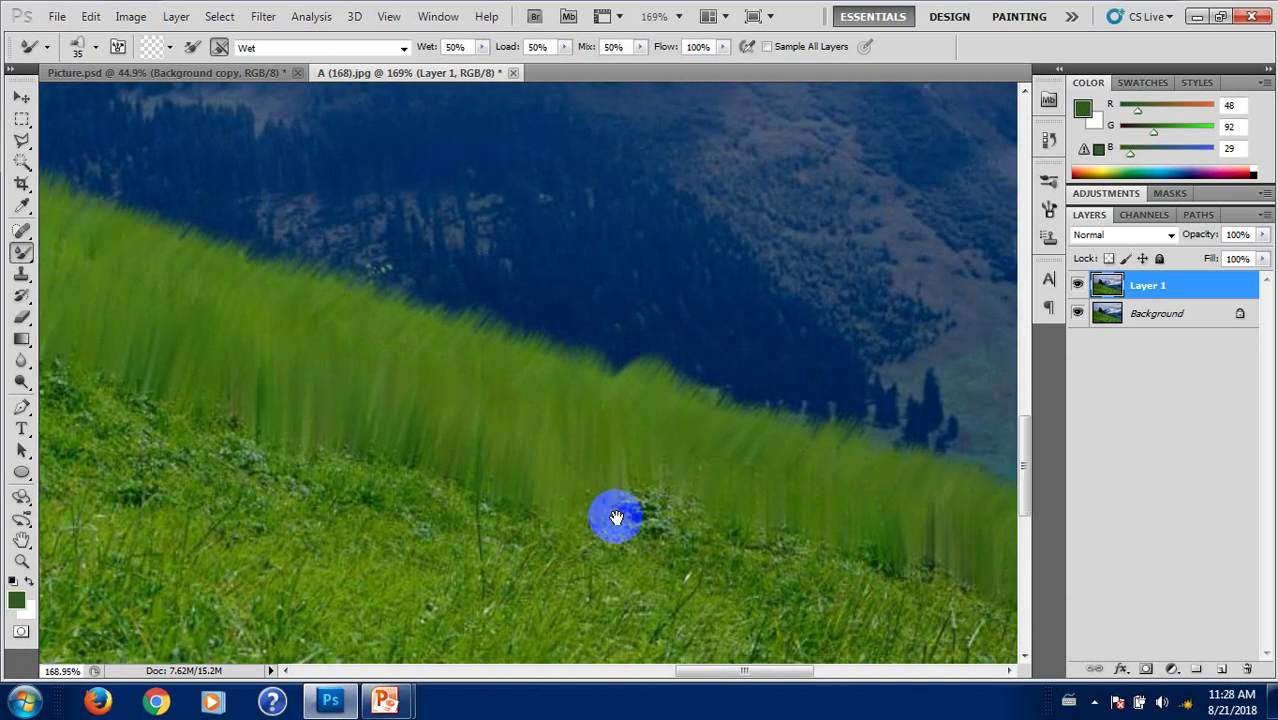
pyautogui.moveTo(668, 418)
pyautogui.mouseDown()
pyautogui.moveTo(892, 546)
pyautogui.moveTo(536, 514)
pyautogui.mouseUp()
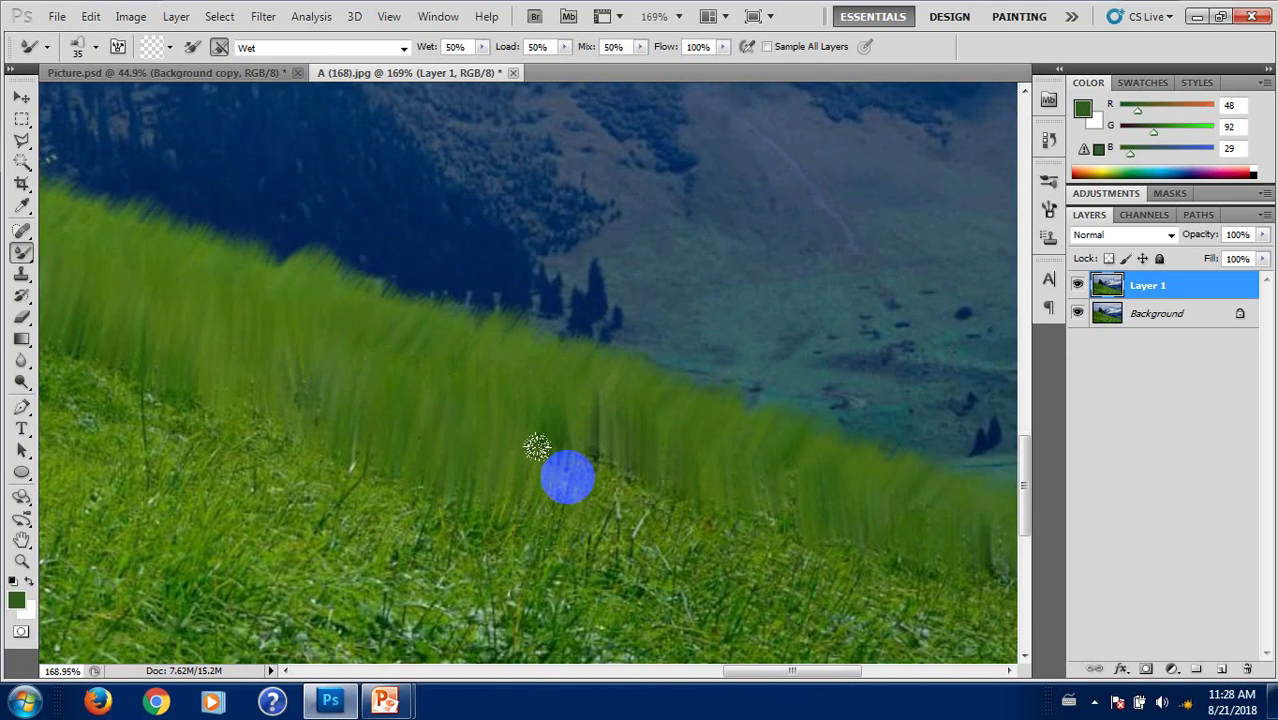
pyautogui.moveTo(565, 462)
pyautogui.mouseDown()
pyautogui.moveTo(645, 515)
pyautogui.moveTo(860, 545)
pyautogui.moveTo(530, 480)
pyautogui.moveTo(571, 422)
pyautogui.moveTo(707, 548)
pyautogui.mouseUp()
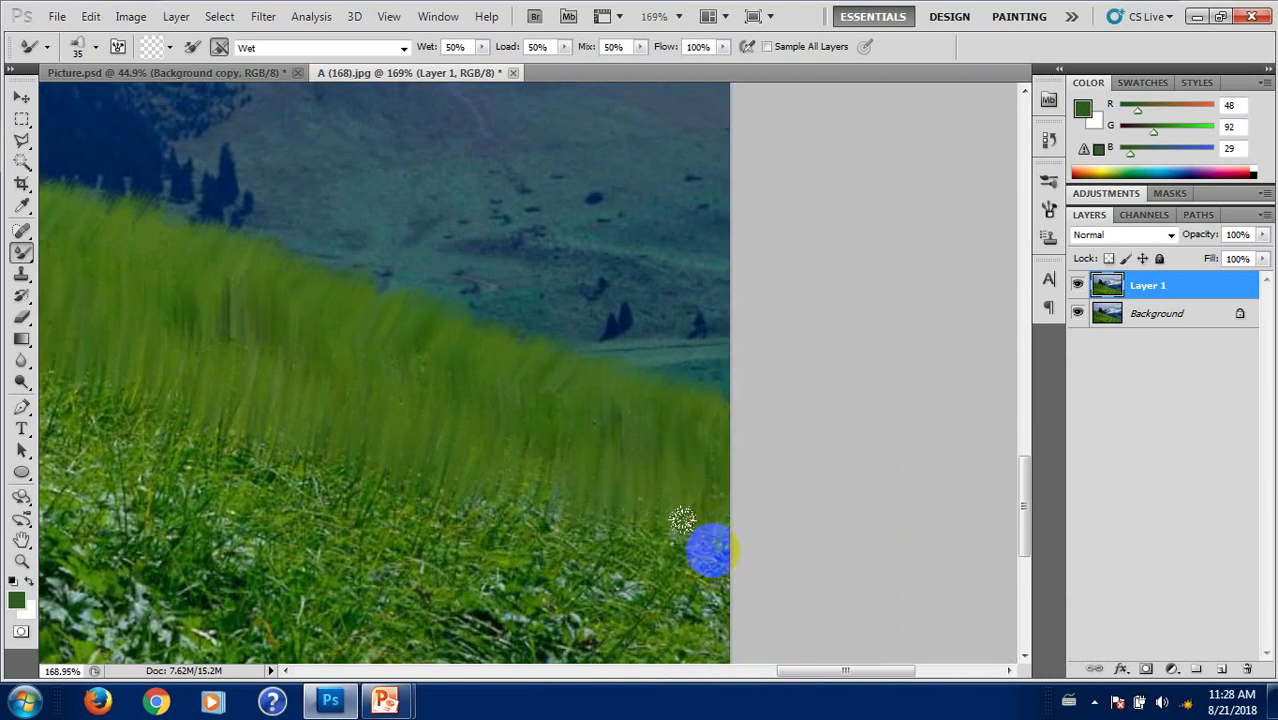
pyautogui.moveTo(645, 594)
pyautogui.mouseDown()
pyautogui.moveTo(593, 433)
pyautogui.moveTo(537, 402)
pyautogui.mouseUp()
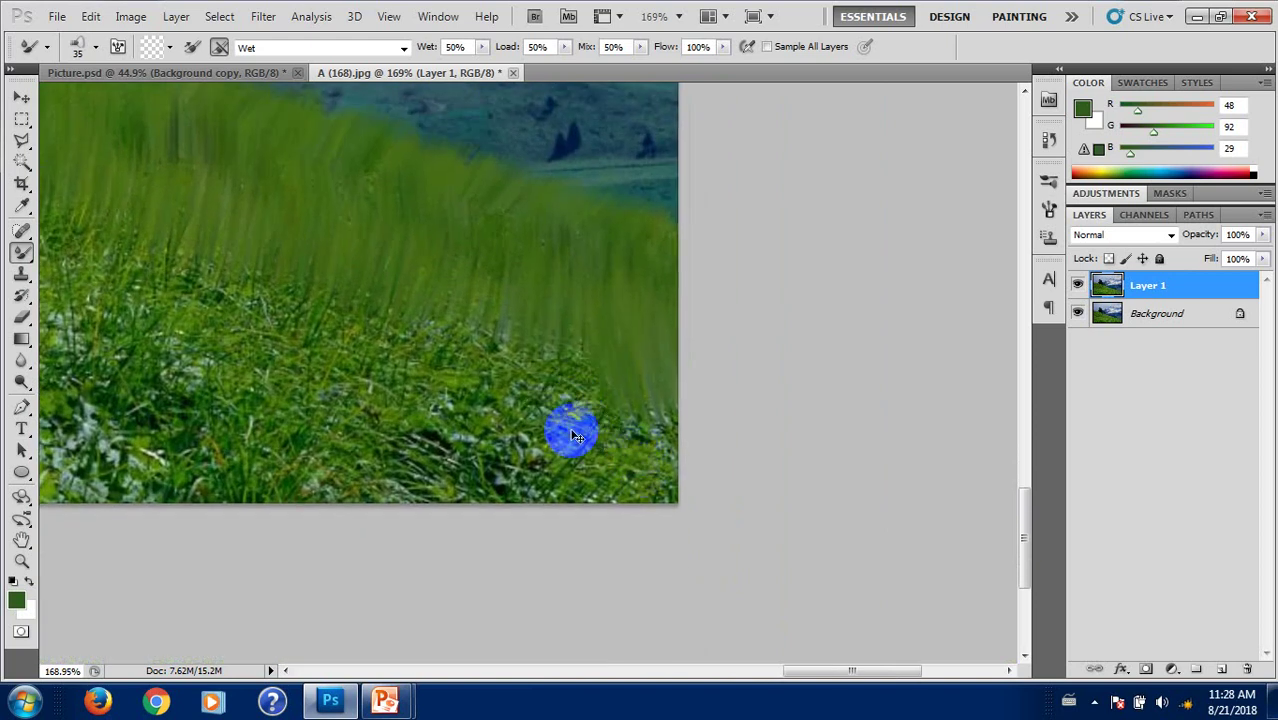
pyautogui.hotkey('ctrl', '0')
pyautogui.moveTo(678, 479)
pyautogui.mouseDown()
pyautogui.moveTo(531, 519)
pyautogui.moveTo(380, 467)
pyautogui.mouseUp()
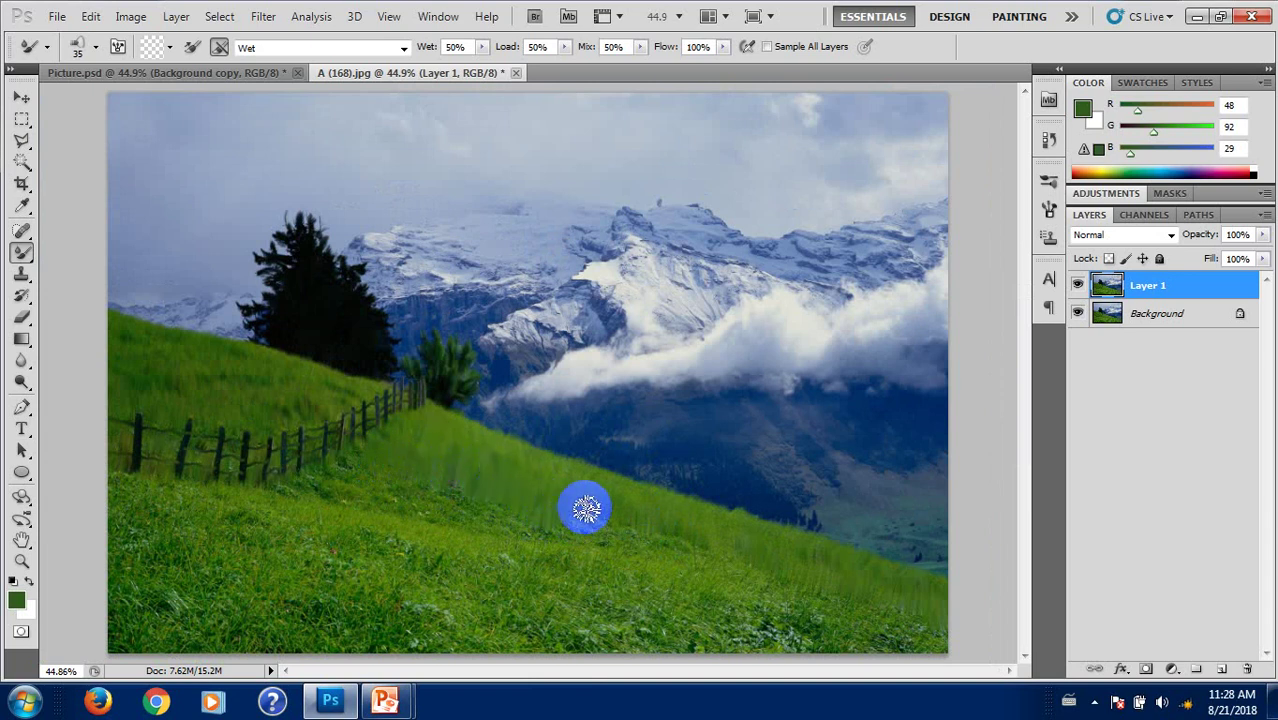
# Step: Blend grass strokes back and forth across the mid-slope, just below the fence
pyautogui.moveTo(586, 509)
pyautogui.mouseDown()
pyautogui.moveTo(314, 513)
pyautogui.moveTo(134, 491)
pyautogui.moveTo(505, 528)
pyautogui.moveTo(405, 449)
pyautogui.moveTo(476, 462)
pyautogui.moveTo(205, 551)
pyautogui.moveTo(154, 491)
pyautogui.moveTo(442, 545)
pyautogui.moveTo(236, 507)
pyautogui.moveTo(398, 490)
pyautogui.moveTo(369, 486)
pyautogui.moveTo(362, 511)
pyautogui.moveTo(188, 506)
pyautogui.moveTo(262, 517)
pyautogui.moveTo(492, 461)
pyautogui.mouseUp()
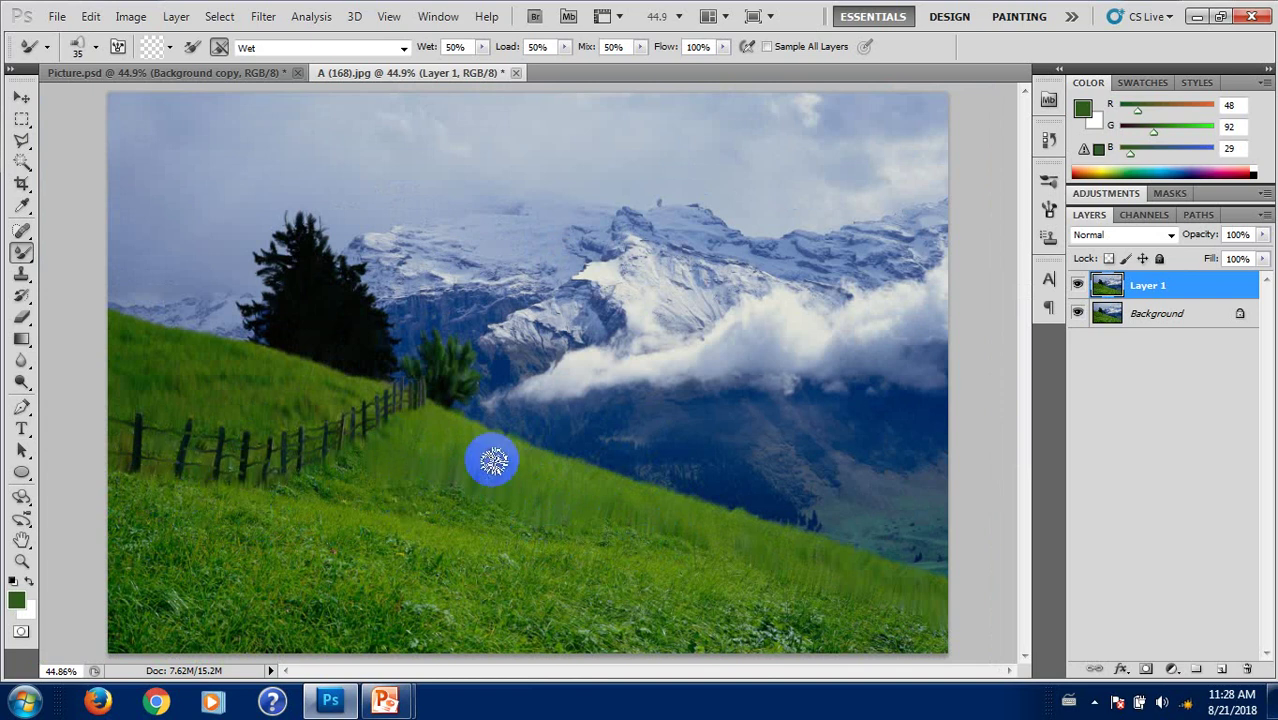
pyautogui.moveTo(347, 533)
pyautogui.mouseDown()
pyautogui.moveTo(188, 465)
pyautogui.moveTo(208, 491)
pyautogui.moveTo(371, 498)
pyautogui.mouseUp()
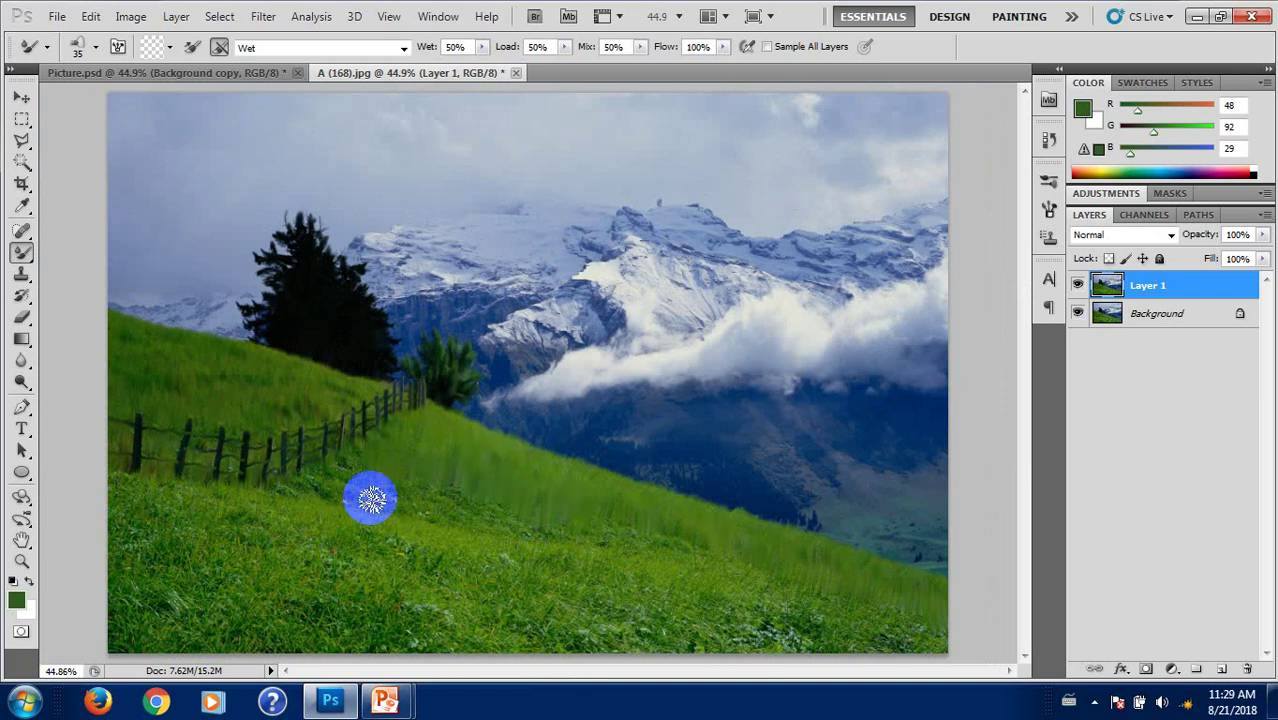
pyautogui.moveTo(450, 503)
pyautogui.mouseDown()
pyautogui.moveTo(277, 511)
pyautogui.moveTo(448, 491)
pyautogui.moveTo(473, 513)
pyautogui.moveTo(567, 512)
pyautogui.mouseUp()
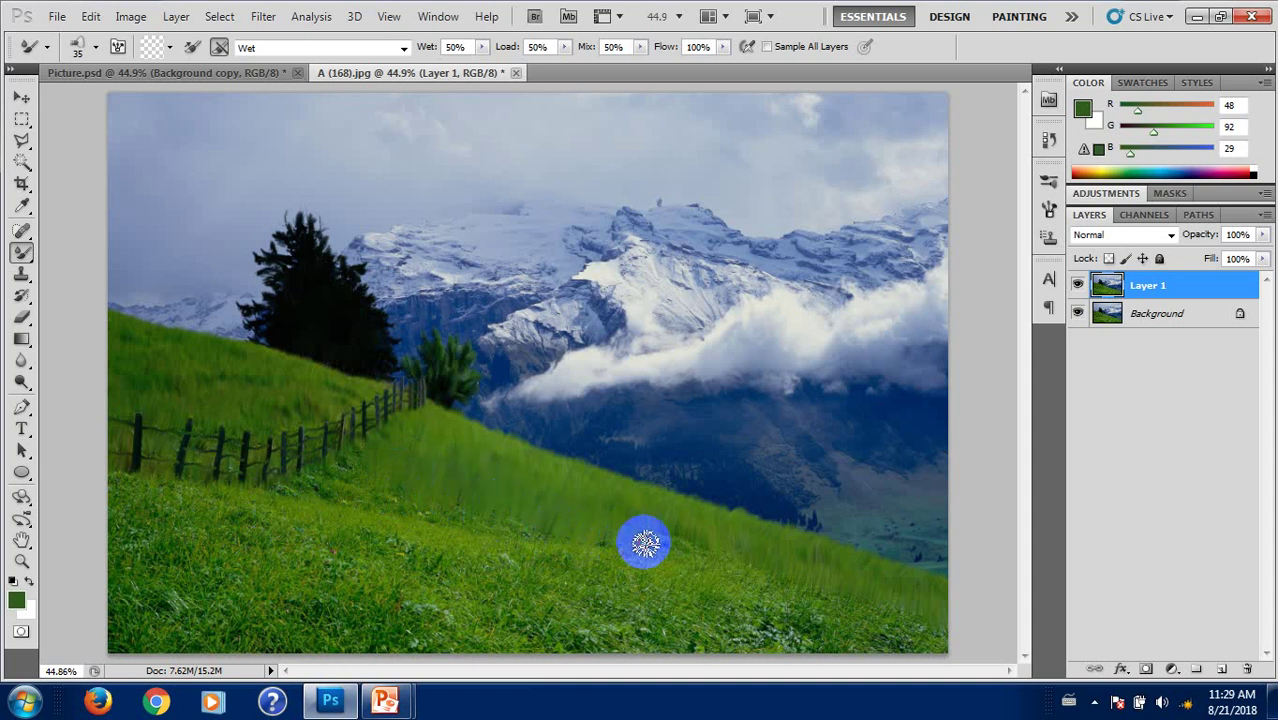
pyautogui.moveTo(696, 535)
pyautogui.mouseDown()
pyautogui.moveTo(602, 523)
pyautogui.moveTo(540, 543)
pyautogui.mouseUp()
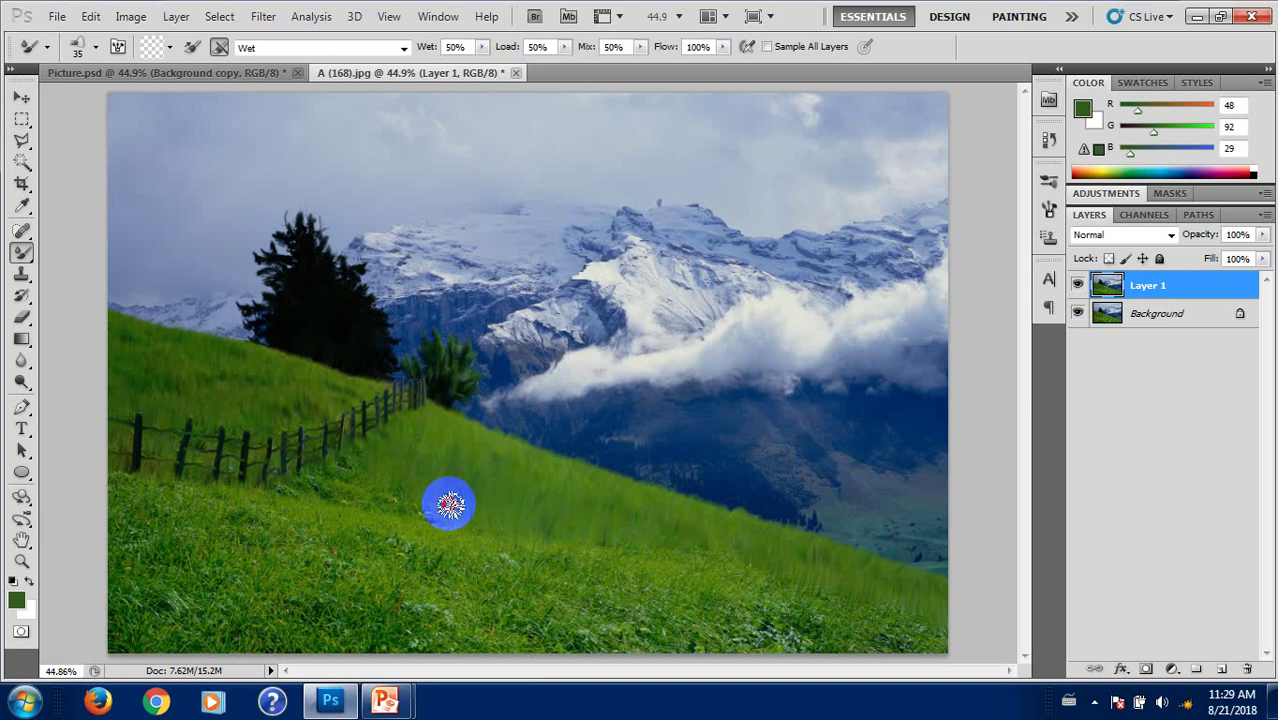
pyautogui.moveTo(407, 491)
pyautogui.mouseDown()
pyautogui.moveTo(397, 459)
pyautogui.moveTo(382, 494)
pyautogui.moveTo(365, 437)
pyautogui.moveTo(354, 480)
pyautogui.mouseUp()
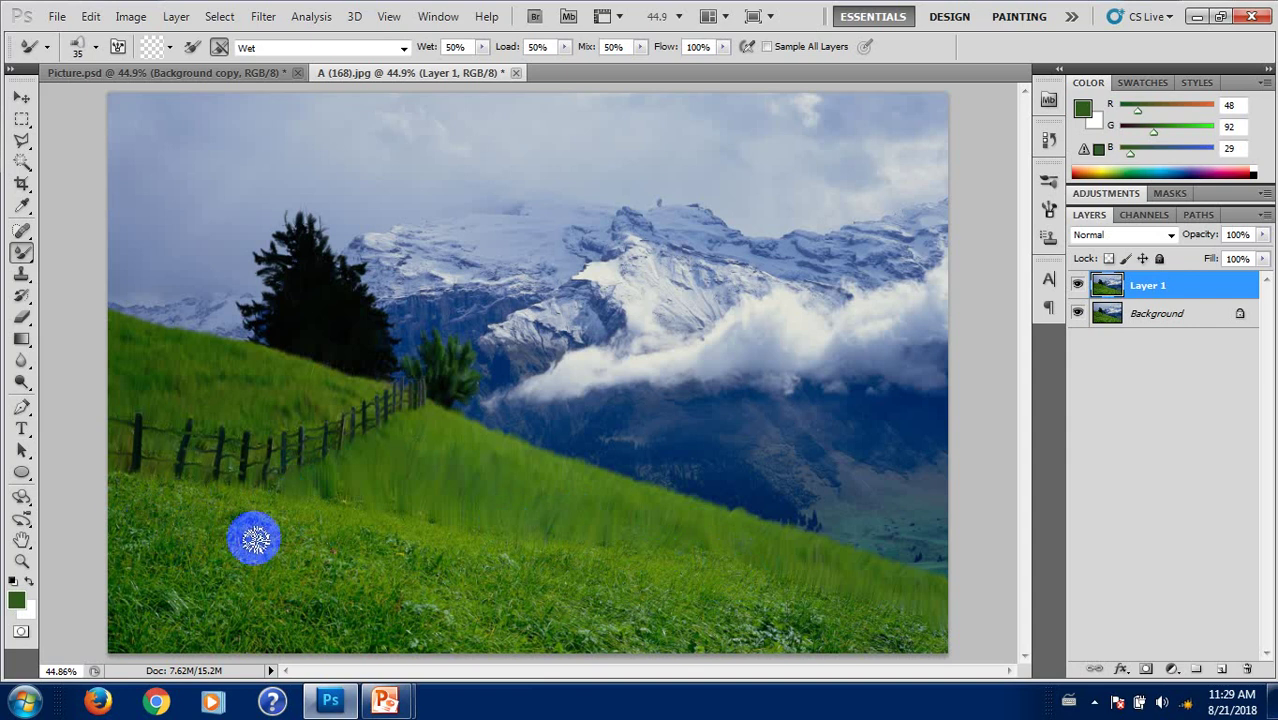
# Step: Enlarge the Mixer Brush to 80 px and sweep broad strokes across the bottom foreground grass
pyautogui.press(']')
pyautogui.press(']')
pyautogui.press(']')
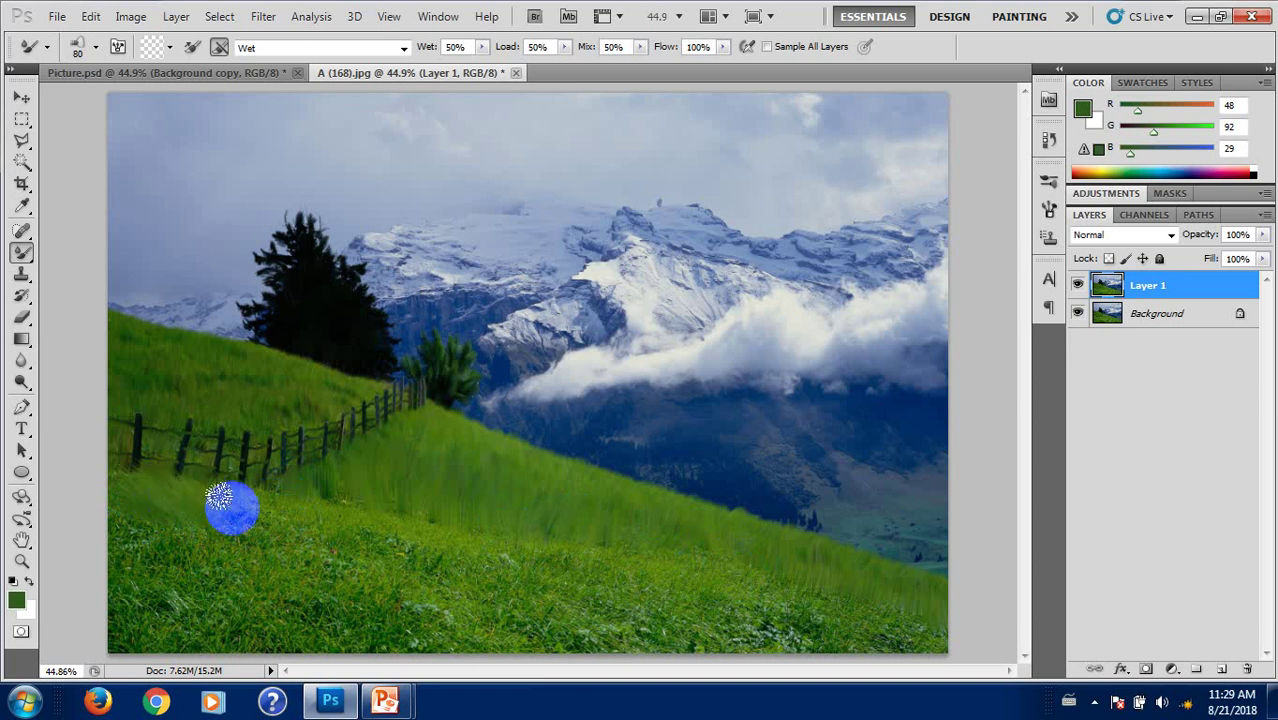
pyautogui.moveTo(245, 487)
pyautogui.mouseDown()
pyautogui.moveTo(276, 509)
pyautogui.moveTo(371, 508)
pyautogui.moveTo(551, 567)
pyautogui.moveTo(726, 588)
pyautogui.mouseUp()
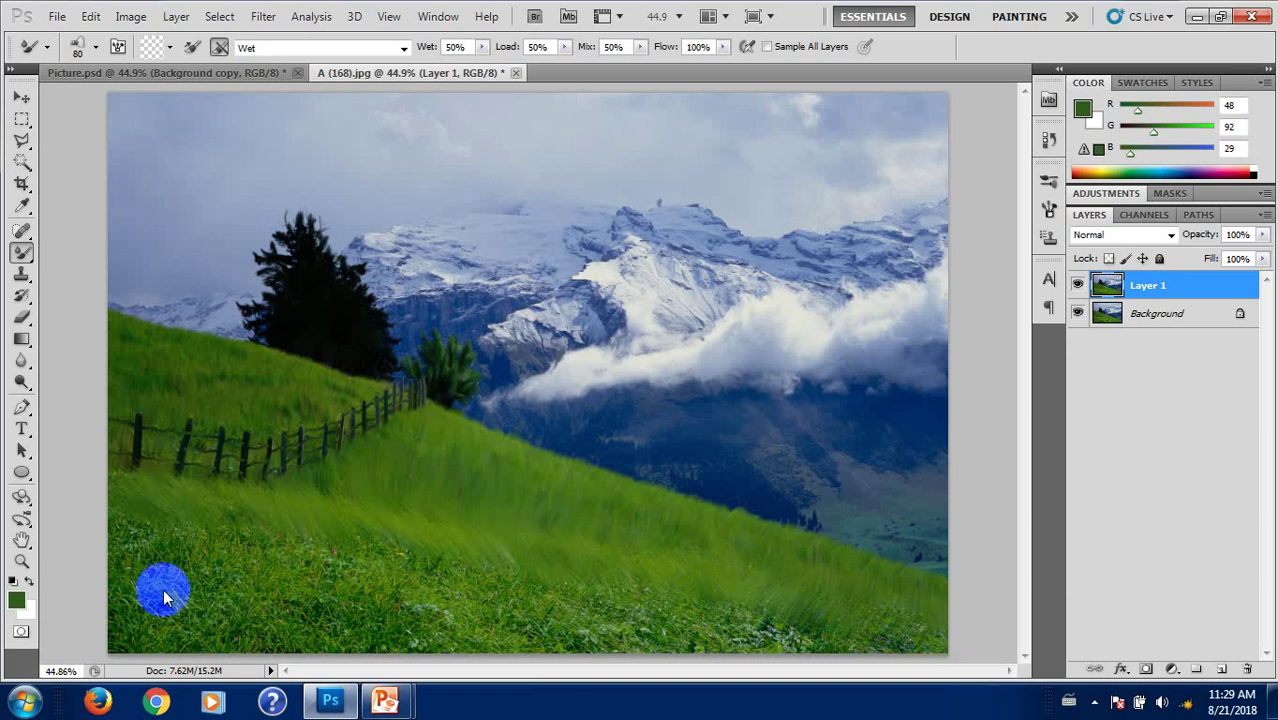
pyautogui.click(110, 527)
pyautogui.moveTo(110, 527)
pyautogui.mouseDown()
pyautogui.moveTo(300, 551)
pyautogui.moveTo(320, 570)
pyautogui.moveTo(354, 562)
pyautogui.moveTo(391, 582)
pyautogui.moveTo(446, 568)
pyautogui.moveTo(593, 582)
pyautogui.moveTo(642, 605)
pyautogui.moveTo(786, 628)
pyautogui.moveTo(619, 594)
pyautogui.moveTo(665, 603)
pyautogui.moveTo(679, 580)
pyautogui.moveTo(850, 628)
pyautogui.moveTo(901, 633)
pyautogui.moveTo(903, 622)
pyautogui.moveTo(722, 648)
pyautogui.moveTo(194, 579)
pyautogui.moveTo(124, 584)
pyautogui.moveTo(108, 616)
pyautogui.moveTo(179, 618)
pyautogui.moveTo(172, 543)
pyautogui.moveTo(209, 578)
pyautogui.moveTo(148, 608)
pyautogui.moveTo(160, 628)
pyautogui.moveTo(280, 599)
pyautogui.moveTo(300, 565)
pyautogui.moveTo(243, 591)
pyautogui.moveTo(196, 636)
pyautogui.moveTo(151, 605)
pyautogui.moveTo(288, 599)
pyautogui.moveTo(285, 559)
pyautogui.moveTo(331, 579)
pyautogui.moveTo(317, 559)
pyautogui.moveTo(362, 619)
pyautogui.moveTo(251, 613)
pyautogui.moveTo(240, 652)
pyautogui.moveTo(194, 605)
pyautogui.mouseUp()
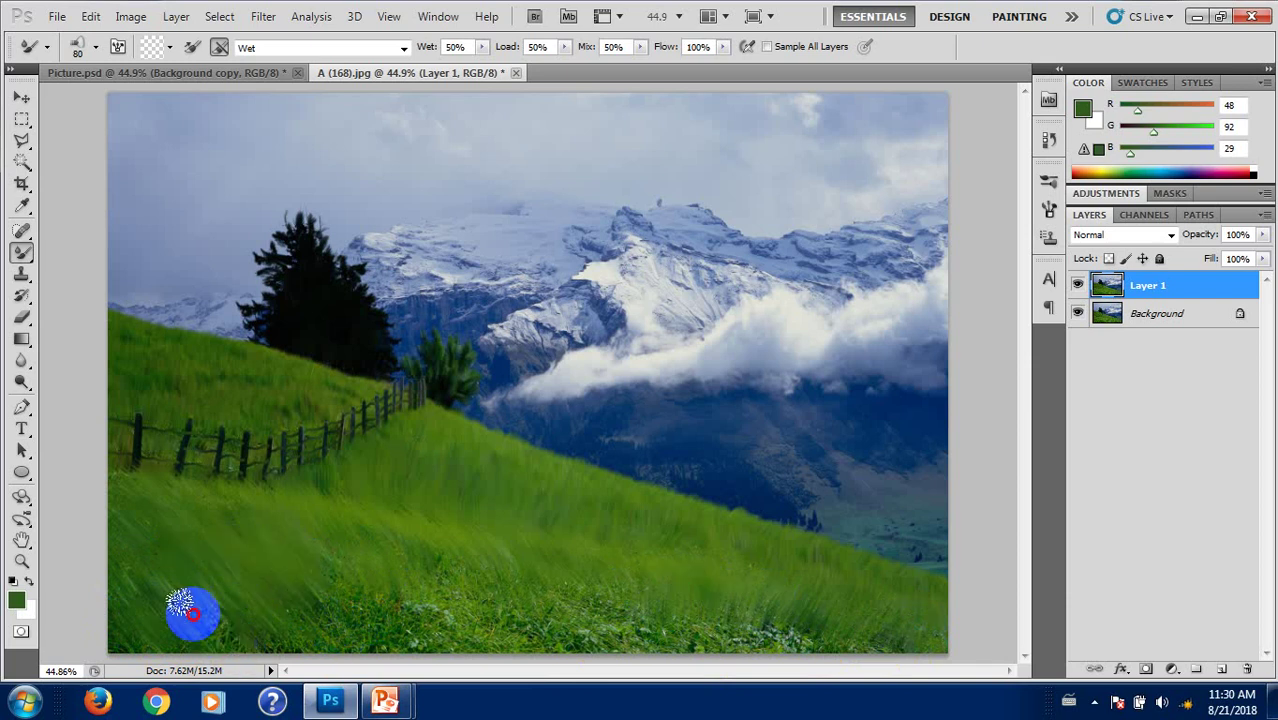
pyautogui.moveTo(409, 622)
pyautogui.mouseDown()
pyautogui.moveTo(422, 591)
pyautogui.moveTo(468, 610)
pyautogui.moveTo(419, 565)
pyautogui.moveTo(456, 630)
pyautogui.moveTo(399, 628)
pyautogui.moveTo(342, 594)
pyautogui.moveTo(465, 620)
pyautogui.moveTo(419, 566)
pyautogui.moveTo(448, 634)
pyautogui.moveTo(402, 617)
pyautogui.moveTo(487, 632)
pyautogui.moveTo(522, 619)
pyautogui.moveTo(491, 593)
pyautogui.moveTo(575, 625)
pyautogui.moveTo(562, 597)
pyautogui.moveTo(585, 605)
pyautogui.moveTo(590, 640)
pyautogui.moveTo(613, 608)
pyautogui.moveTo(700, 641)
pyautogui.moveTo(713, 613)
pyautogui.moveTo(799, 650)
pyautogui.moveTo(807, 619)
pyautogui.moveTo(856, 642)
pyautogui.moveTo(807, 625)
pyautogui.moveTo(620, 633)
pyautogui.moveTo(330, 540)
pyautogui.moveTo(324, 500)
pyautogui.moveTo(366, 492)
pyautogui.moveTo(410, 425)
pyautogui.moveTo(466, 488)
pyautogui.moveTo(802, 527)
pyautogui.moveTo(850, 605)
pyautogui.moveTo(856, 582)
pyautogui.moveTo(498, 477)
pyautogui.mouseUp()
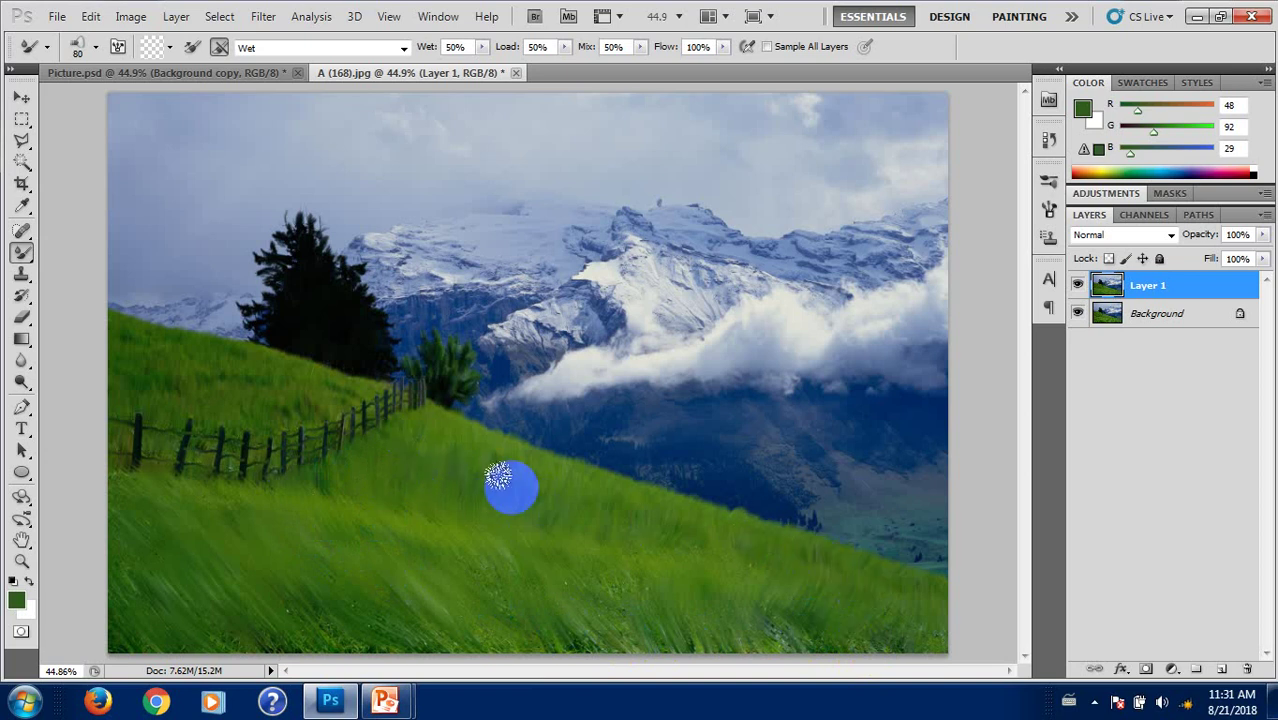
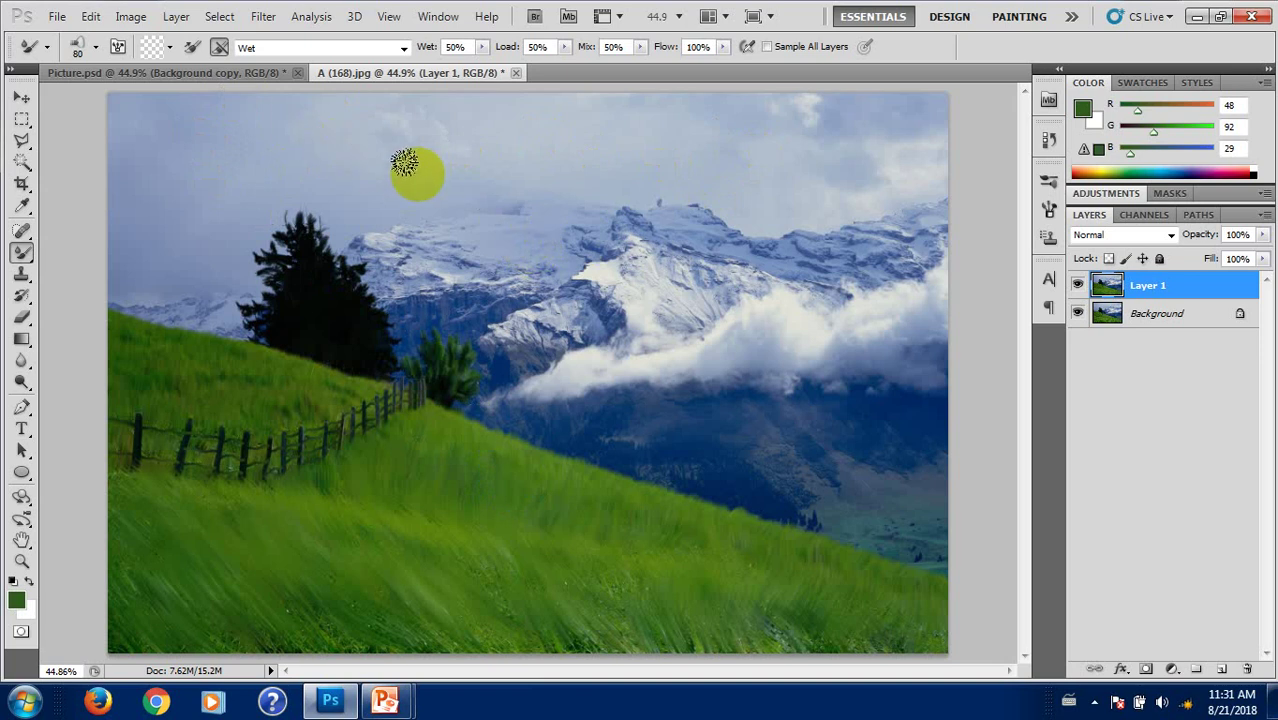
# Step: Pick a bristle Mixer Brush tip at 175 px and smudge across the top of the sky
pyautogui.click(104, 47)
pyautogui.click(163, 205)
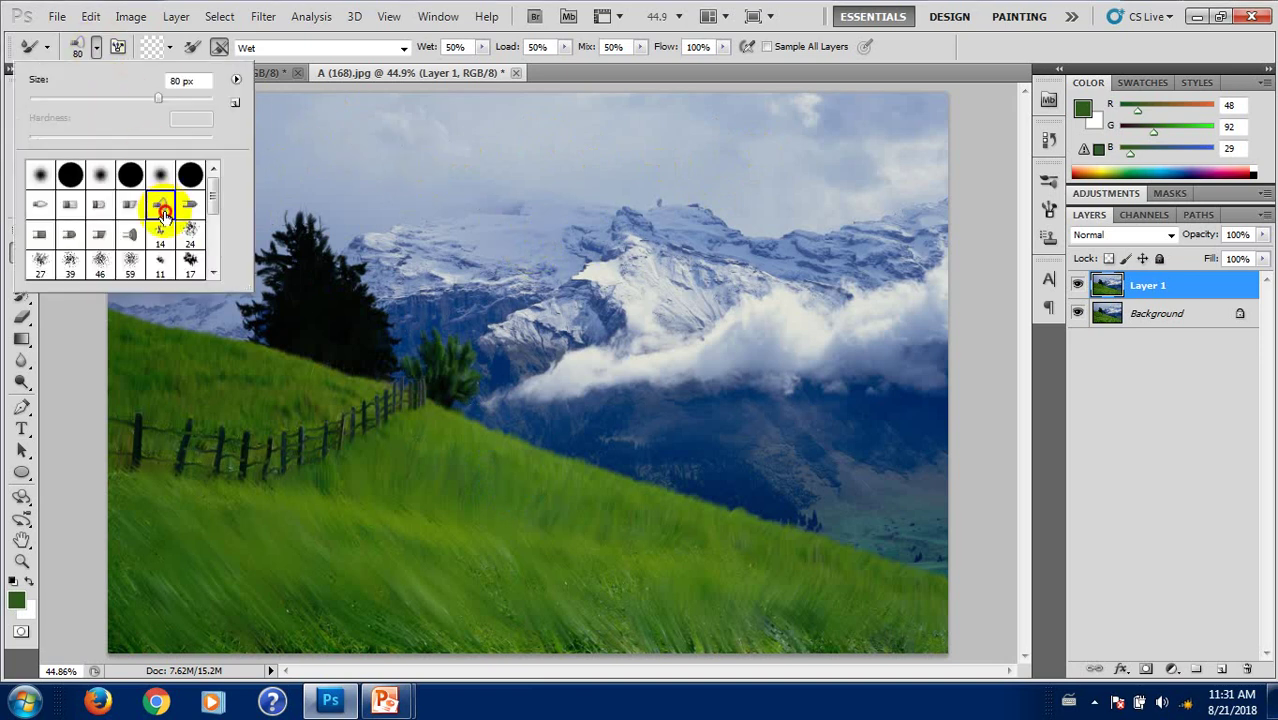
pyautogui.click(306, 143)
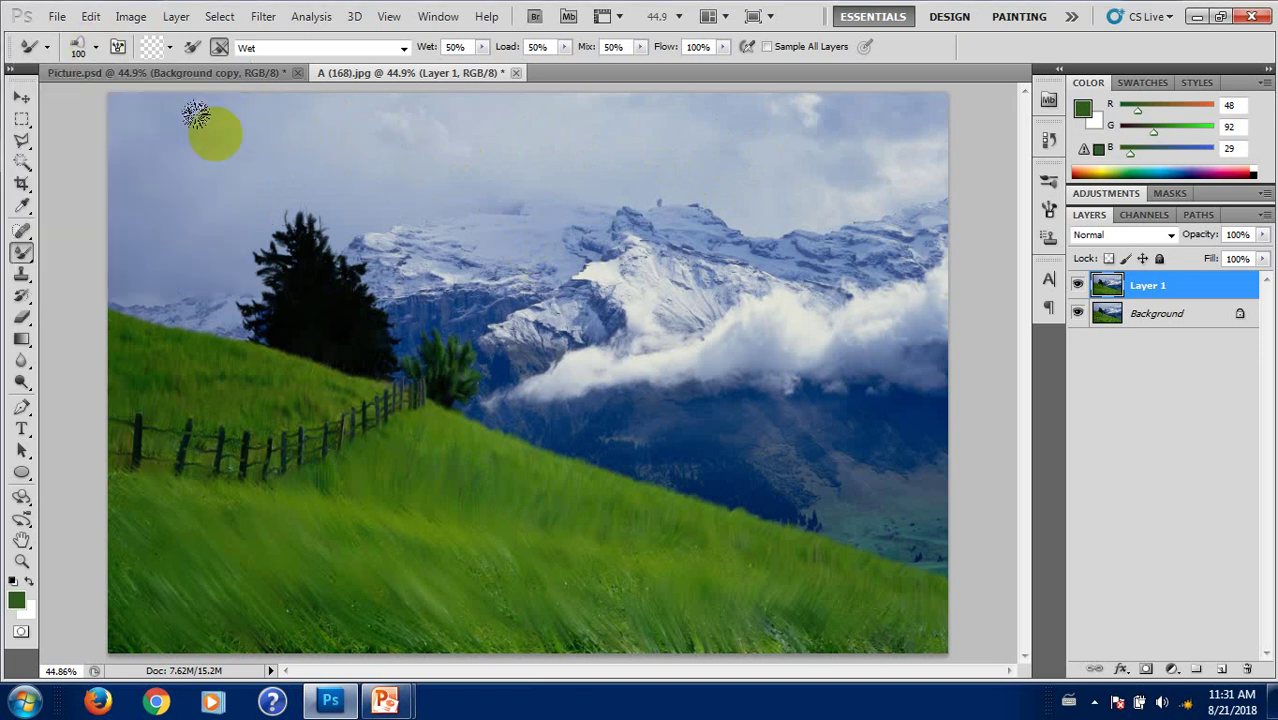
pyautogui.press(']')
pyautogui.press(']')
pyautogui.press(']')
pyautogui.moveTo(92, 100); pyautogui.dragTo(918, 114)
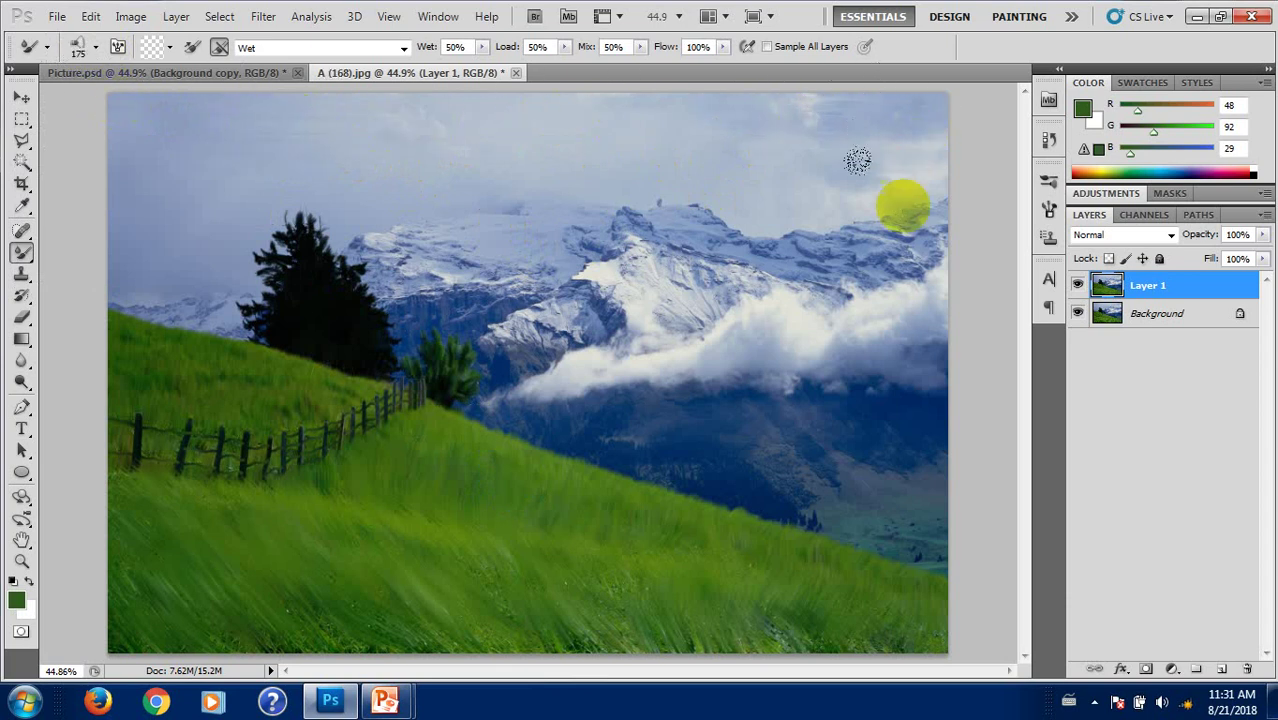
pyautogui.moveTo(68, 103); pyautogui.dragTo(920, 71)
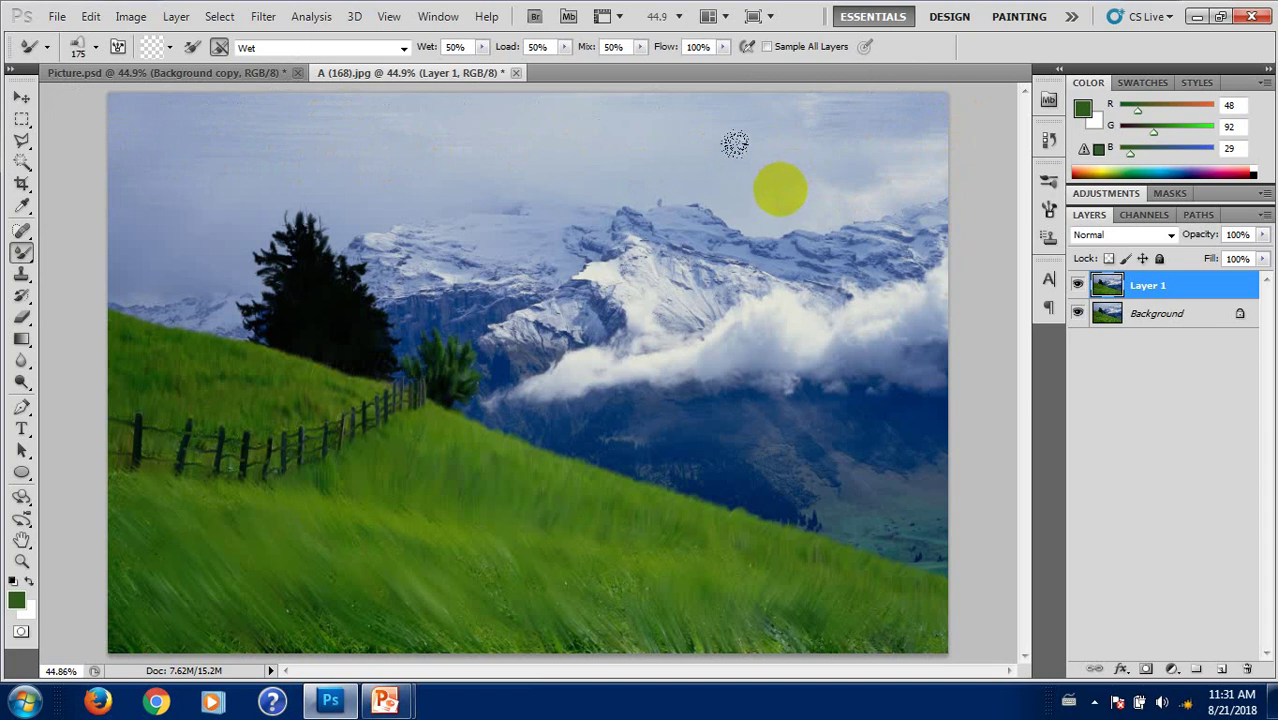
# Step: Zoom in and smear the sky above the mountains and left of the tree
pyautogui.scroll(1, 790, 196)
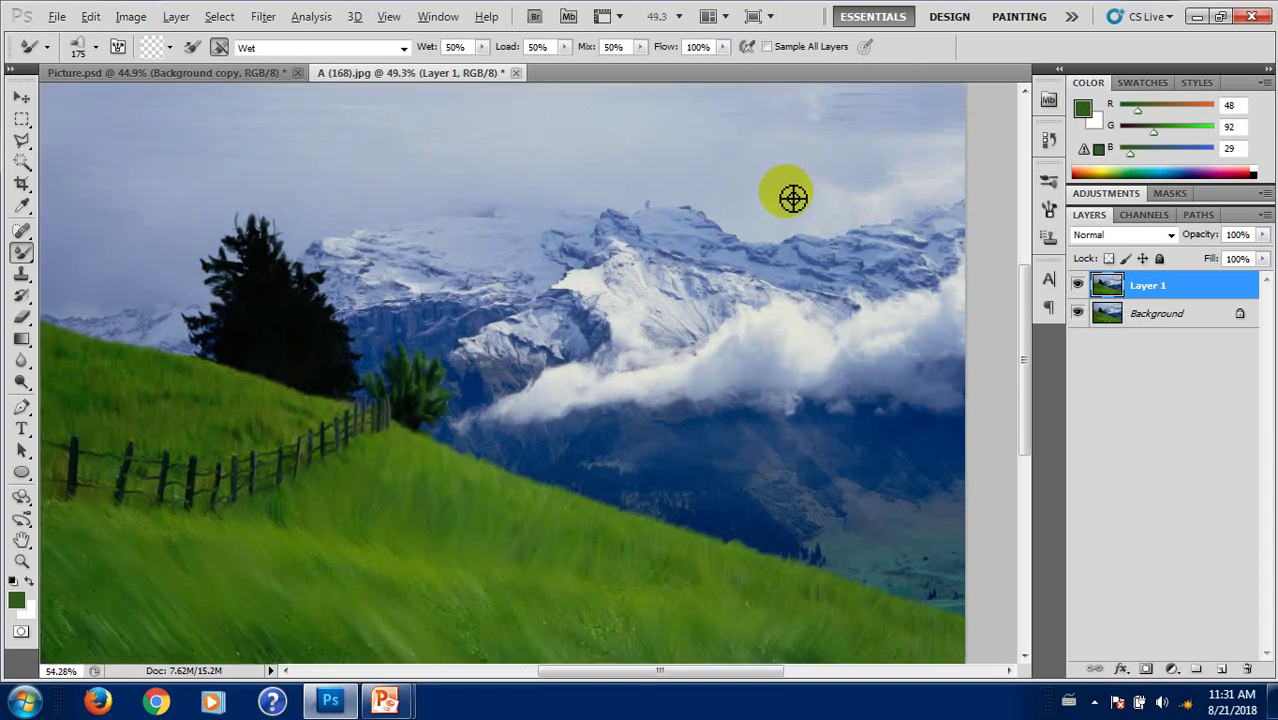
pyautogui.scroll(1, 790, 196)
pyautogui.scroll(1, 790, 196)
pyautogui.scroll(2, 826, 211)
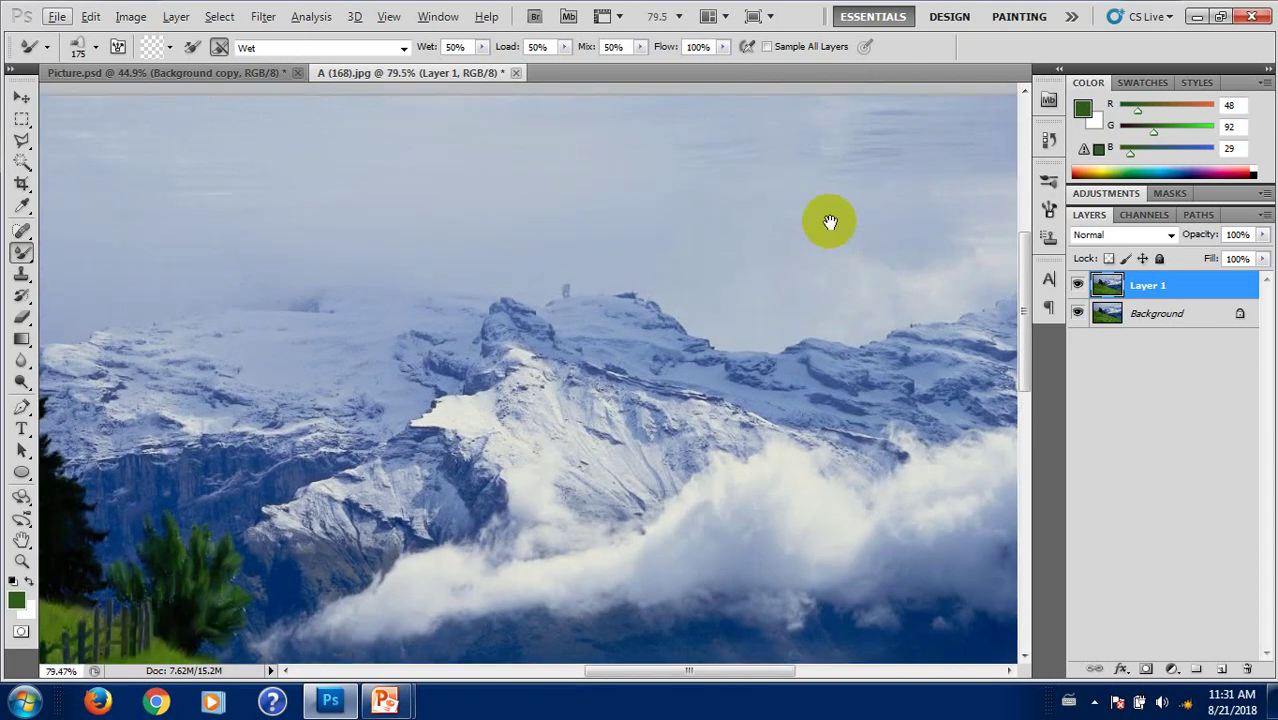
pyautogui.hscroll(5, 700, 228)
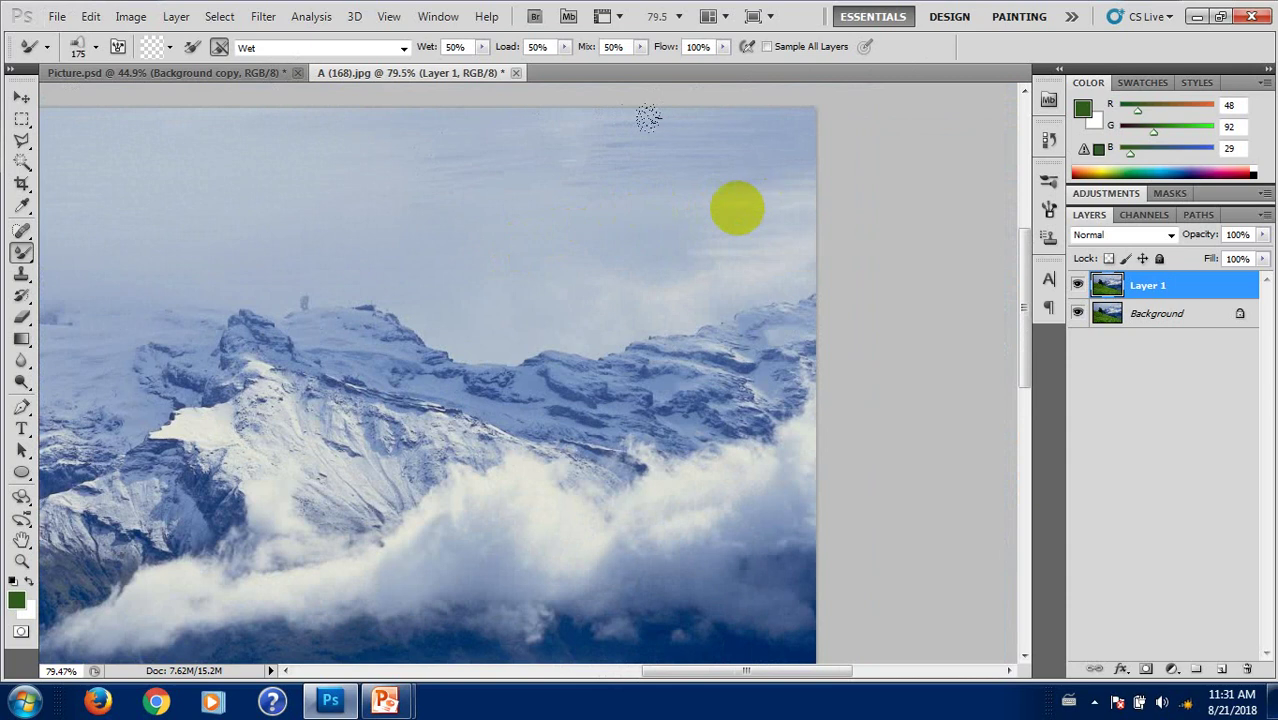
pyautogui.moveTo(619, 277); pyautogui.dragTo(787, 205)
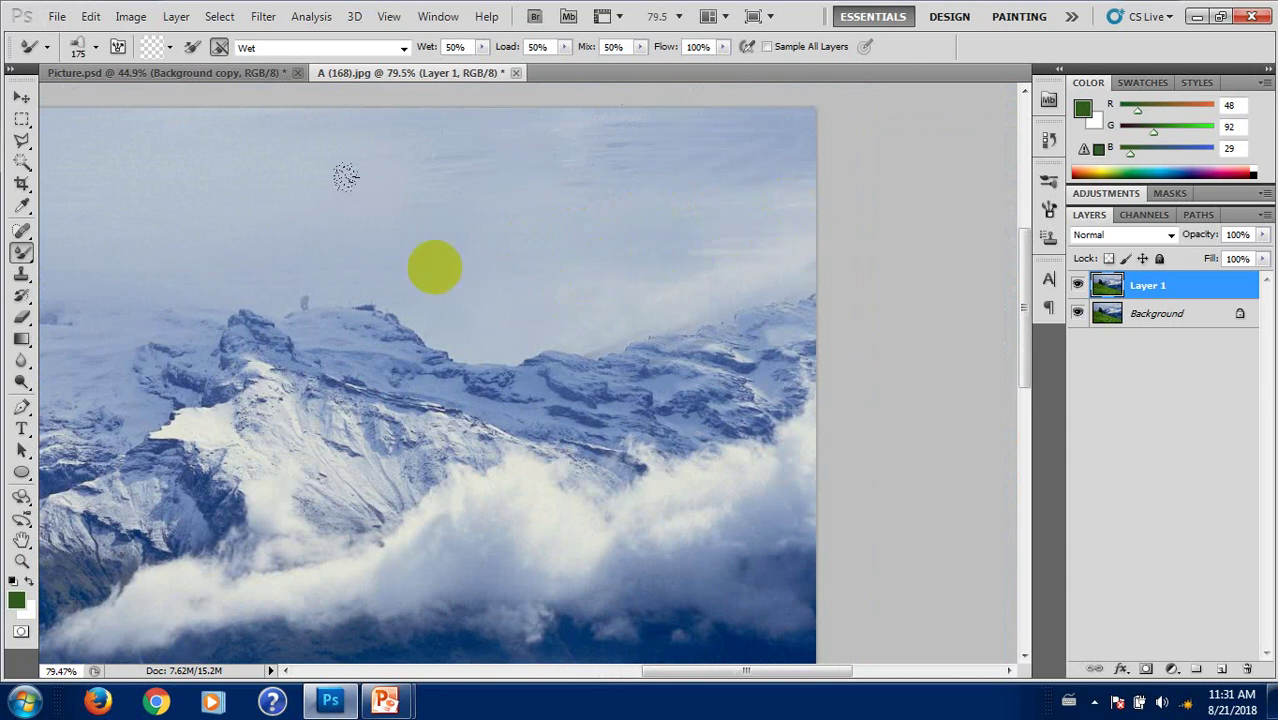
pyautogui.hscroll(-8, 485, 228)
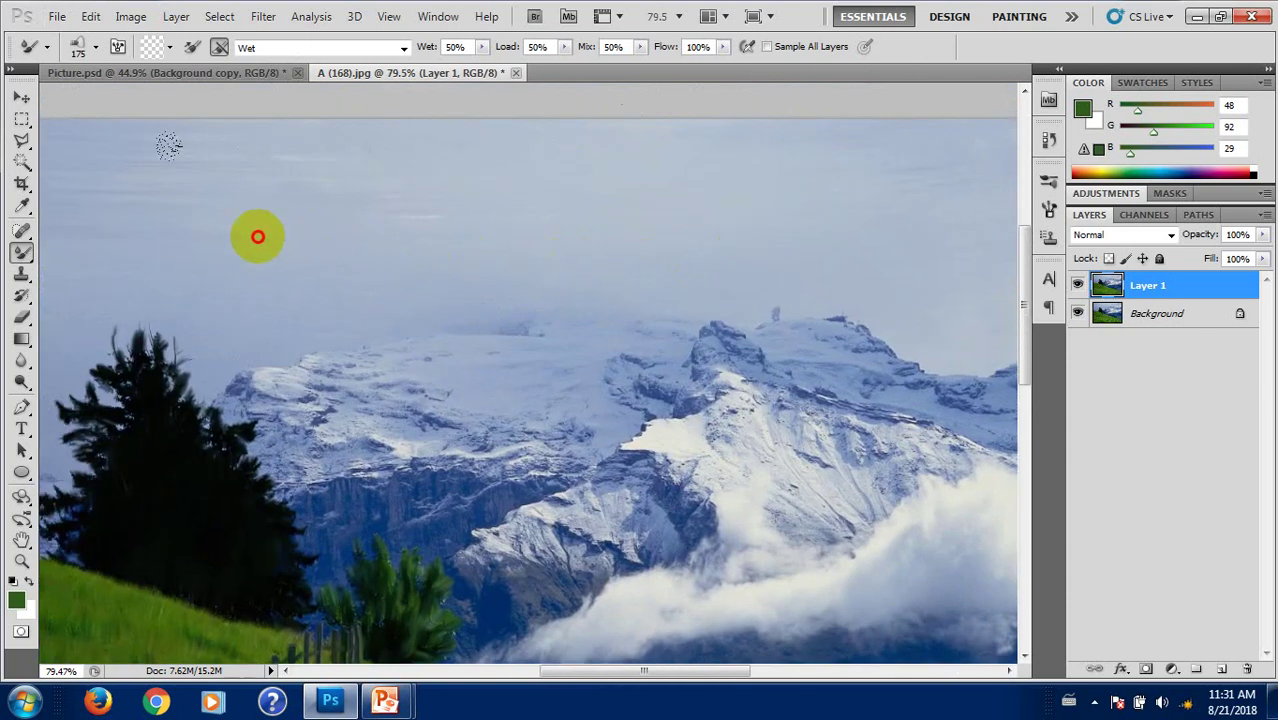
pyautogui.moveTo(462, 251); pyautogui.dragTo(205, 251)
pyautogui.hscroll(-6, 205, 251)
pyautogui.hscroll(-4, 735, 251)
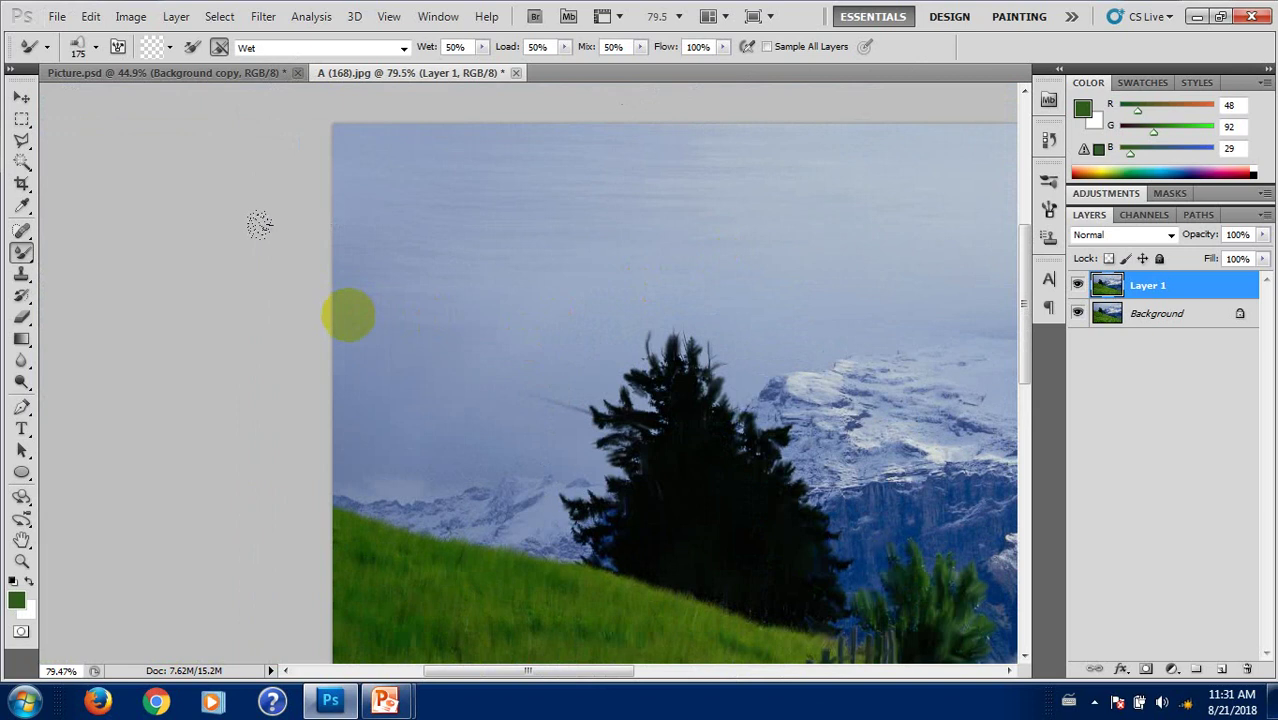
pyautogui.moveTo(498, 320); pyautogui.dragTo(385, 320)
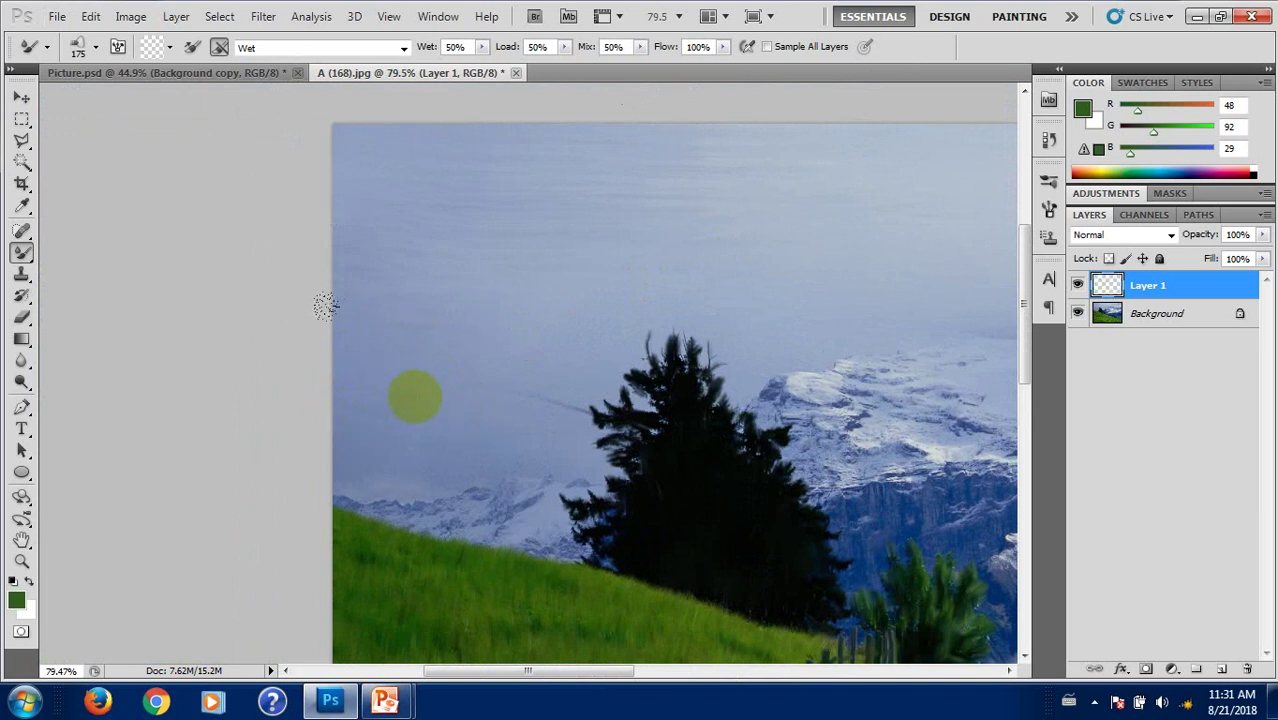
# Step: With an 80 px brush, blend the remaining sky above the mountains, then fit the image to the window
pyautogui.press('[')
pyautogui.press('[')
pyautogui.press('[')
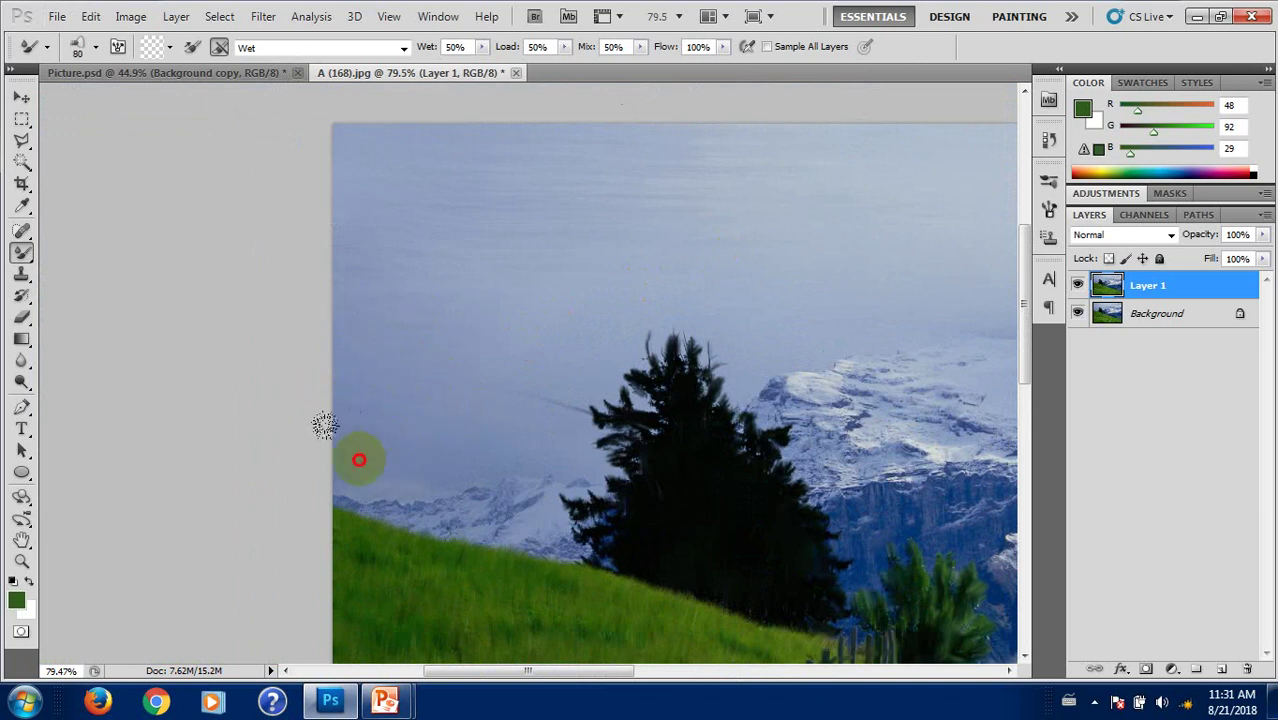
pyautogui.moveTo(324, 425); pyautogui.dragTo(499, 327)
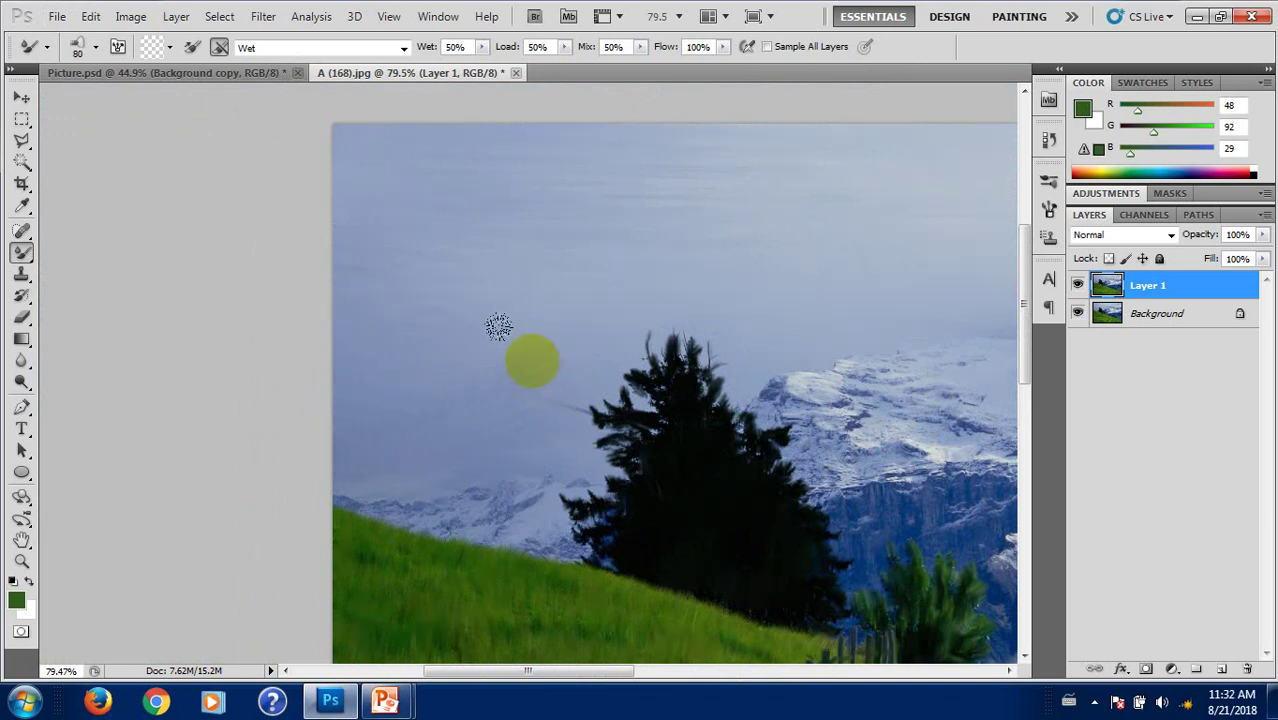
pyautogui.moveTo(815, 296); pyautogui.dragTo(555, 296)
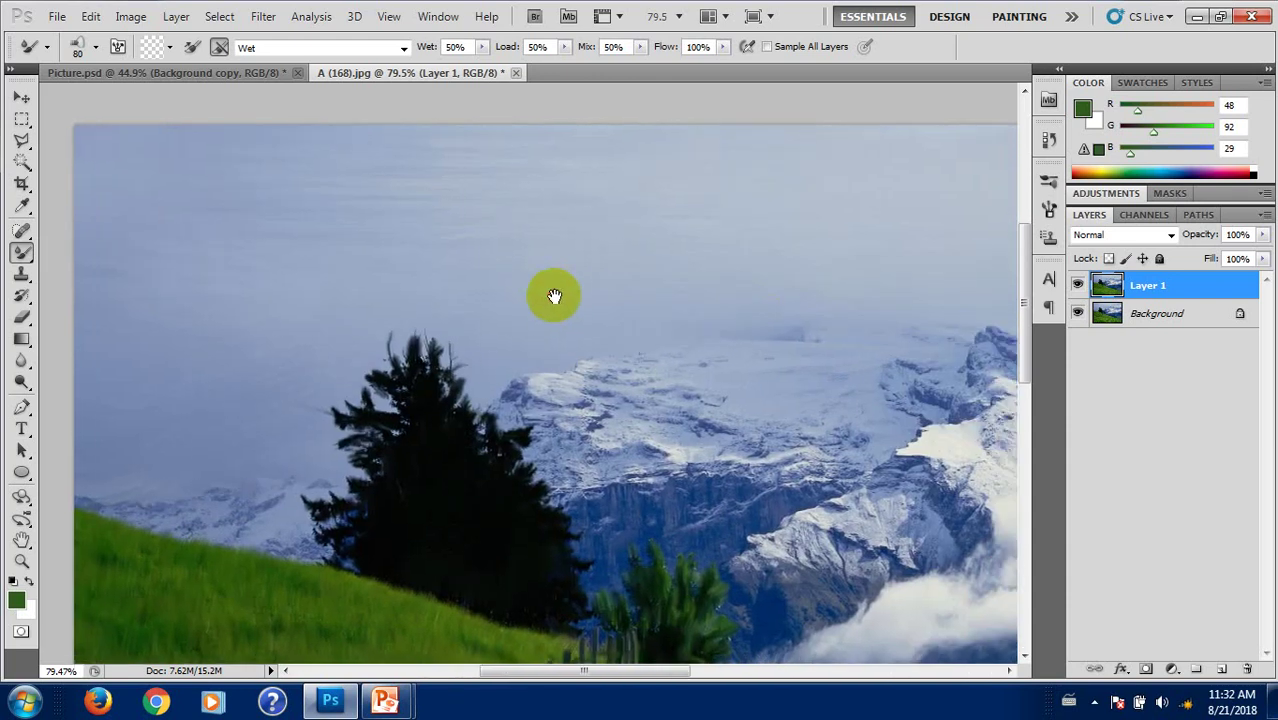
pyautogui.moveTo(488, 334)
pyautogui.mouseDown()
pyautogui.moveTo(609, 304)
pyautogui.moveTo(454, 296)
pyautogui.mouseUp()
pyautogui.hscroll(5, 525, 261)
pyautogui.moveTo(508, 265)
pyautogui.mouseDown()
pyautogui.moveTo(605, 296)
pyautogui.moveTo(790, 265)
pyautogui.moveTo(441, 267)
pyautogui.moveTo(828, 244)
pyautogui.mouseUp()
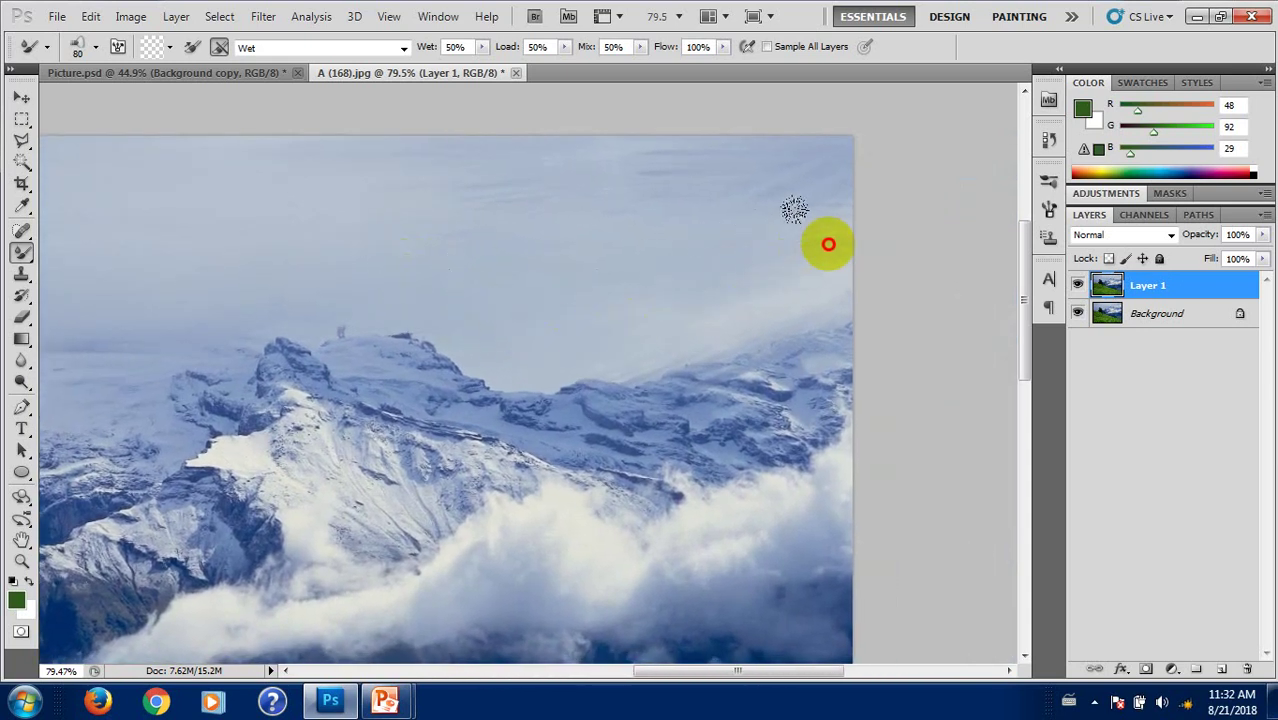
pyautogui.hotkey('ctrl', '0')
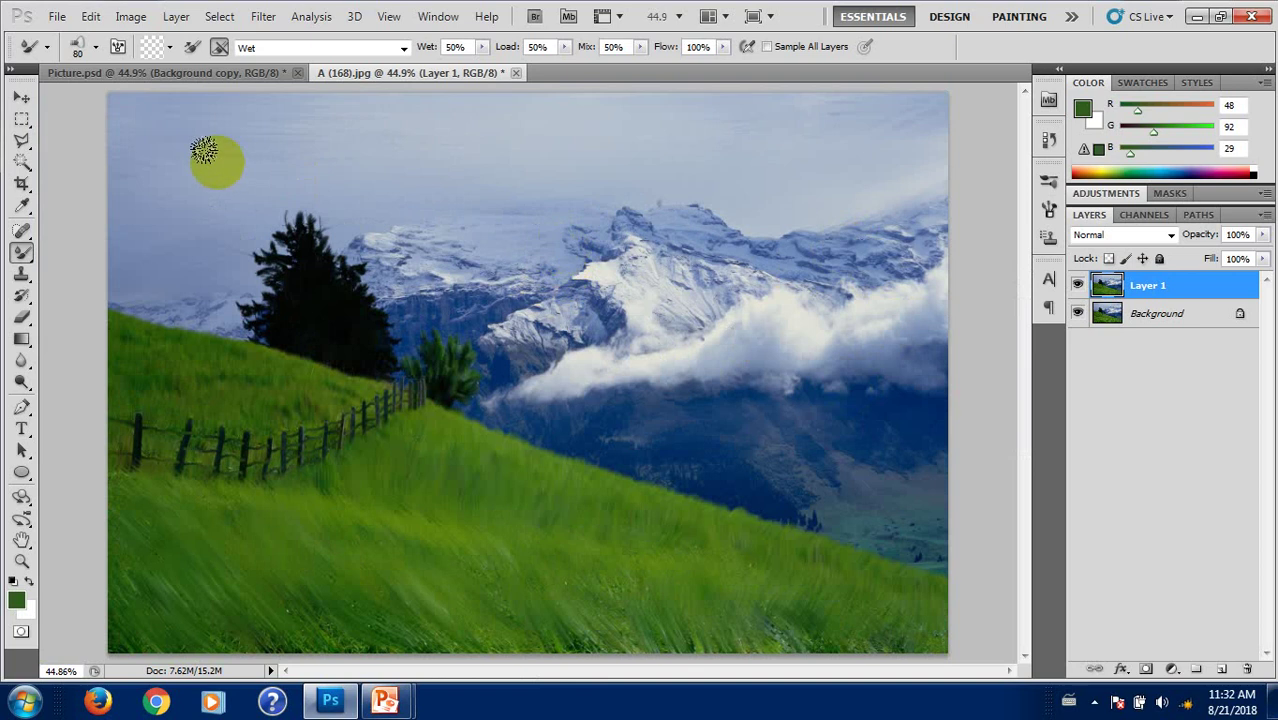
pyautogui.click(96, 48)
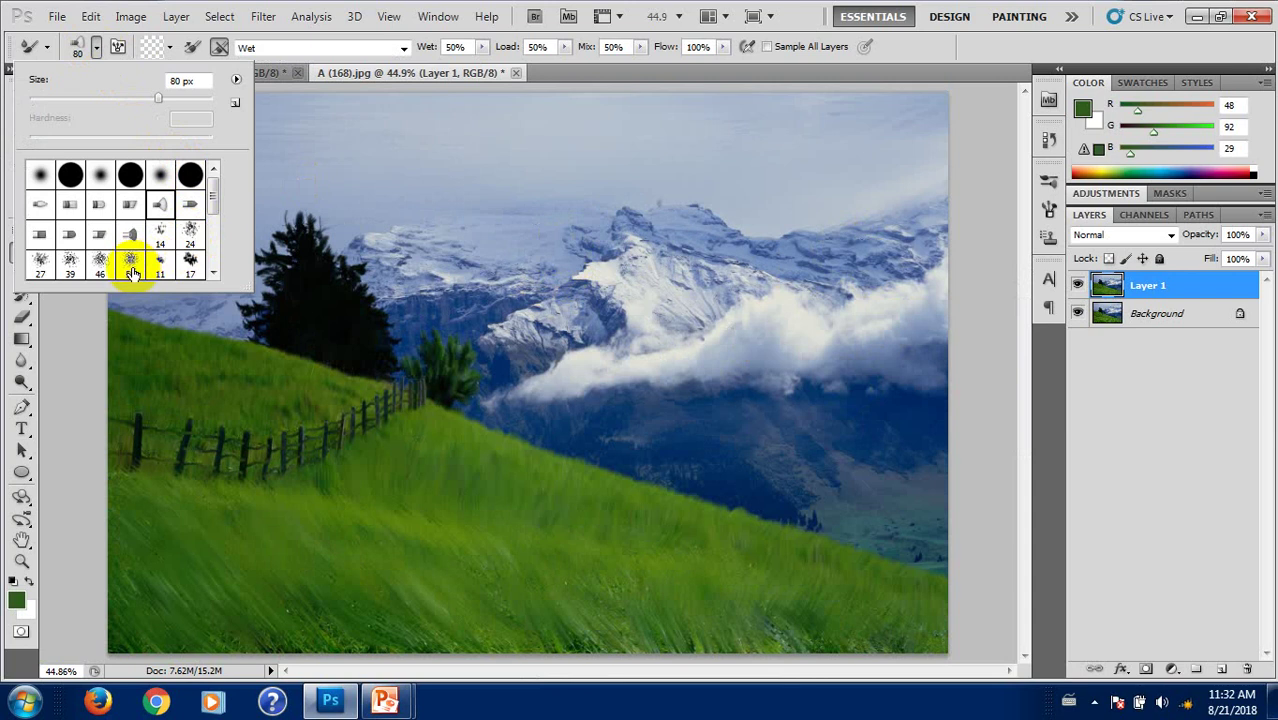
# Step: With a smaller brush preset, smear the snowy ridge and hillside left of the tall tree
pyautogui.click(114, 337)
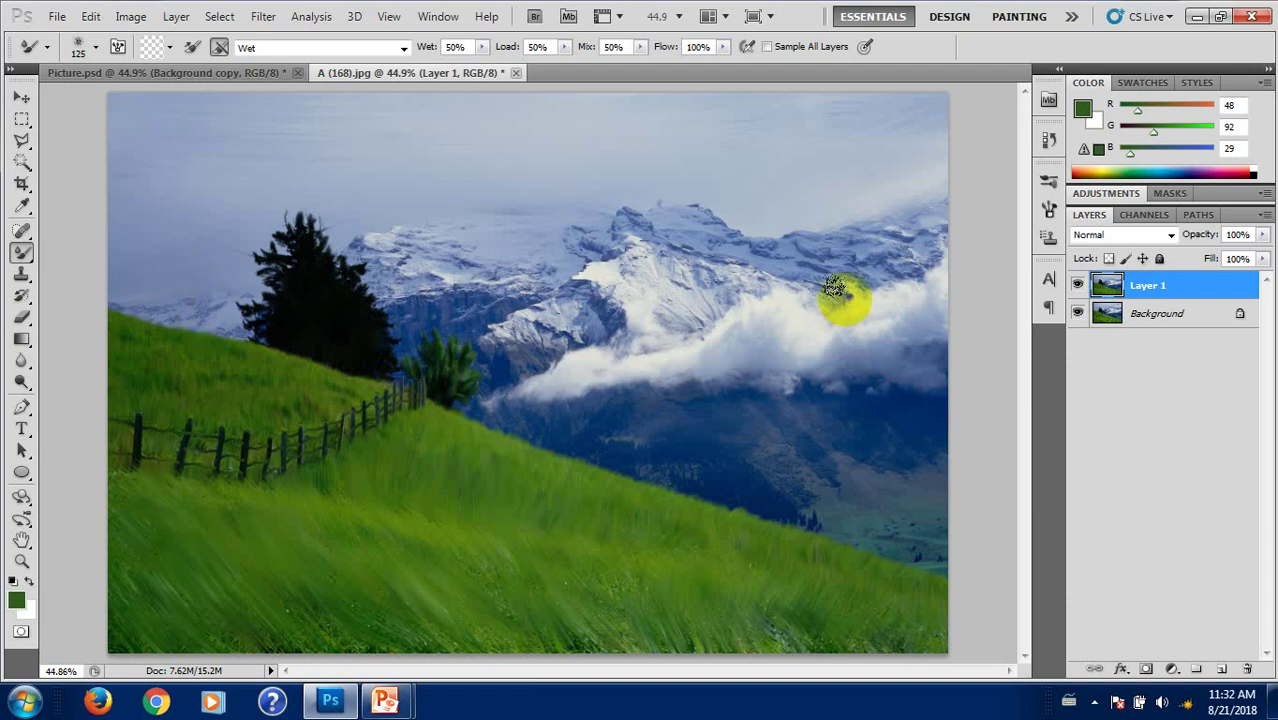
pyautogui.scroll(3, 222, 320)
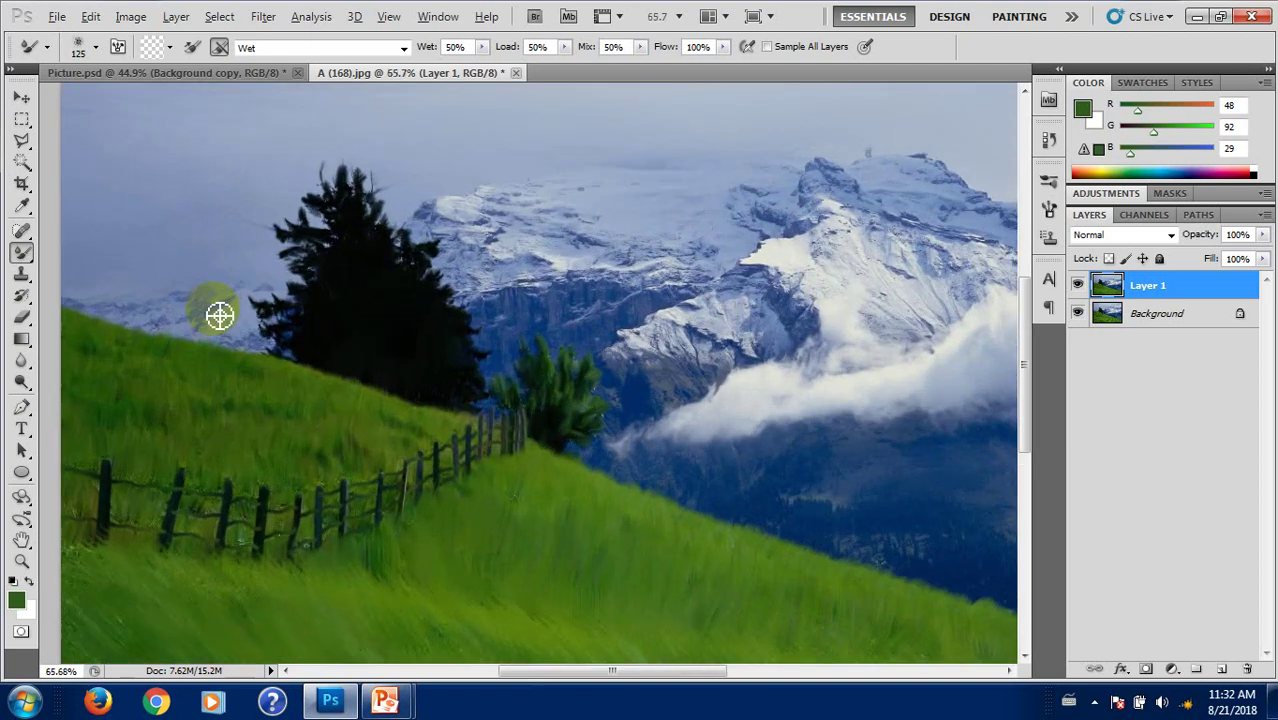
pyautogui.scroll(3, 222, 314)
pyautogui.scroll(2, 214, 348)
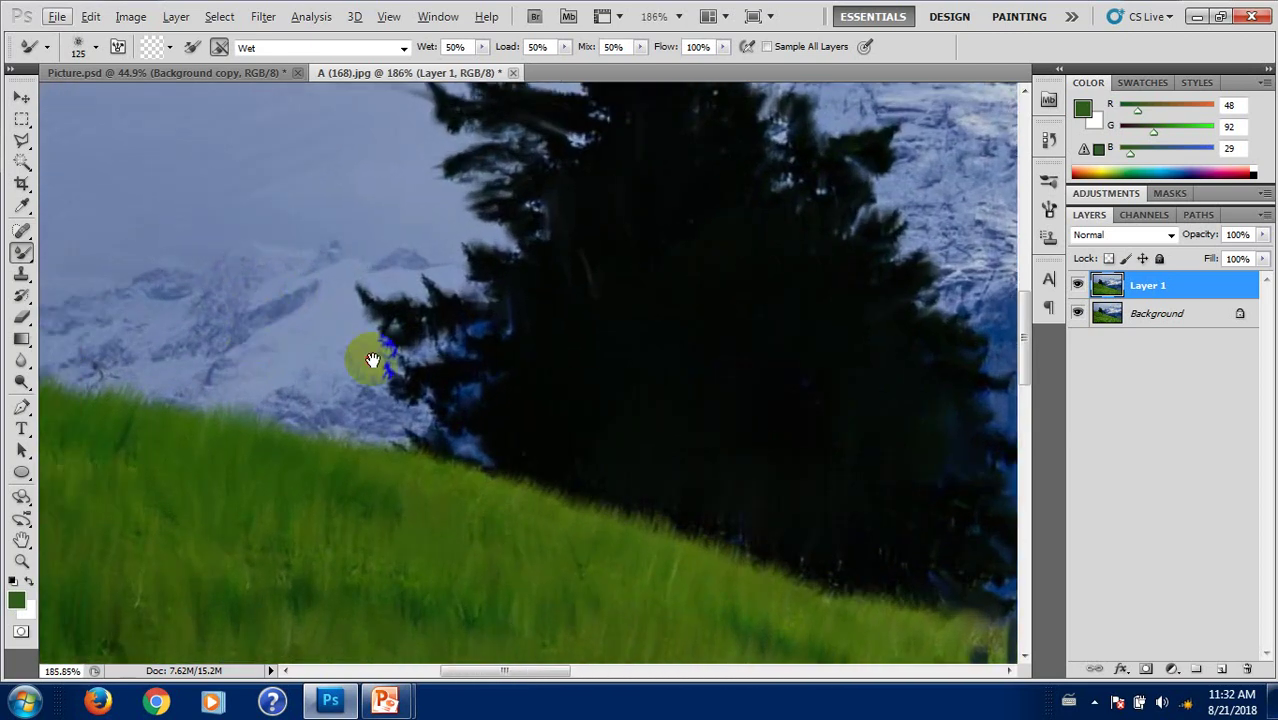
pyautogui.moveTo(214, 348); pyautogui.dragTo(482, 380)
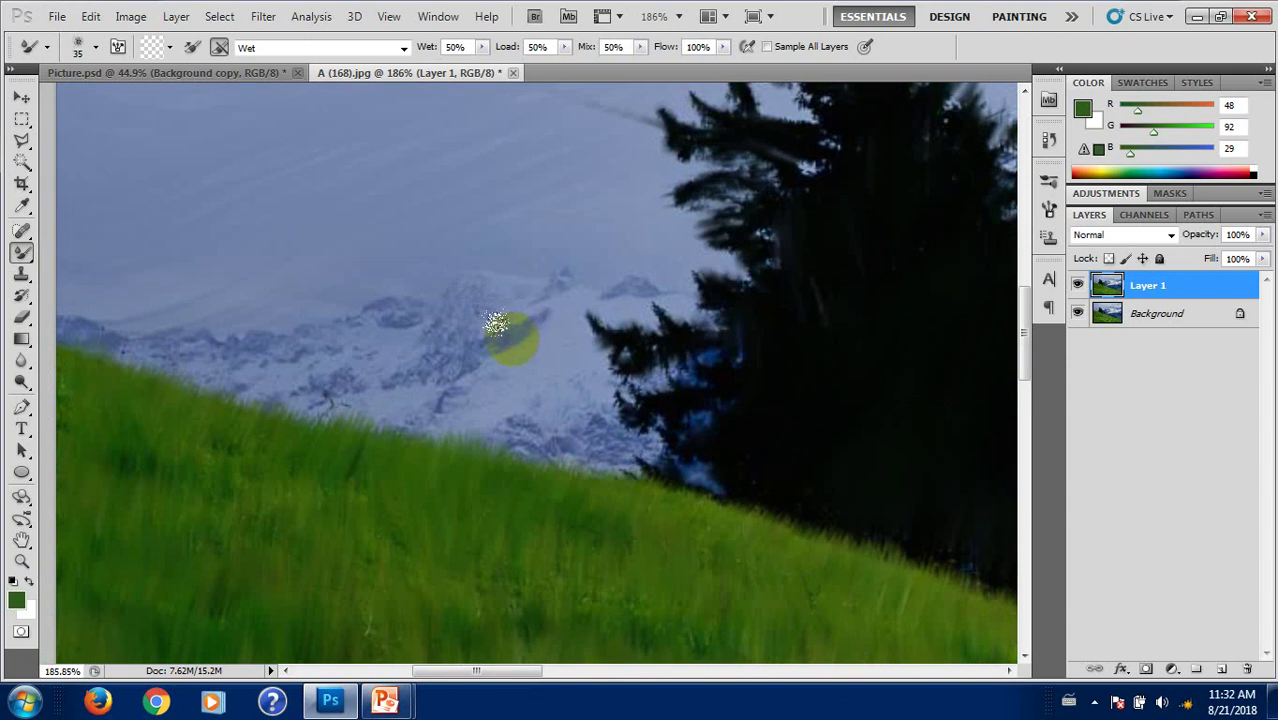
pyautogui.moveTo(497, 325)
pyautogui.mouseDown()
pyautogui.moveTo(470, 292)
pyautogui.moveTo(551, 300)
pyautogui.moveTo(421, 315)
pyautogui.moveTo(292, 371)
pyautogui.mouseUp()
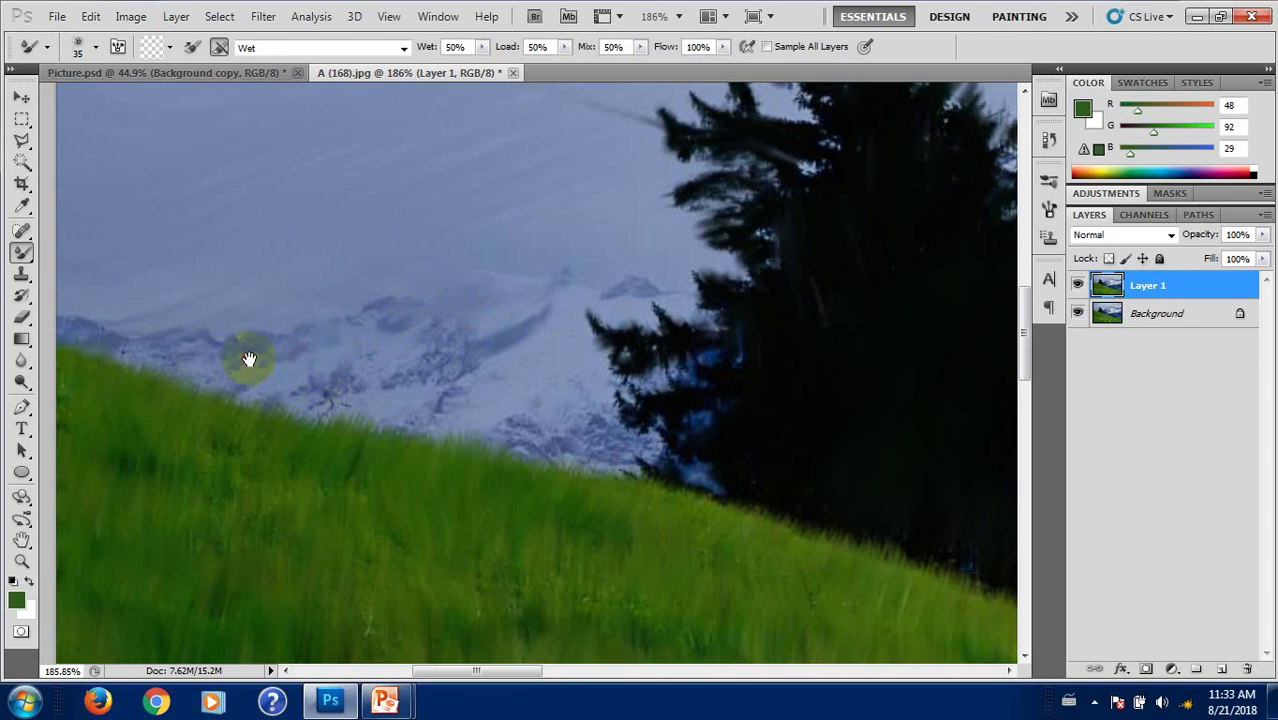
pyautogui.moveTo(249, 359); pyautogui.dragTo(399, 366)
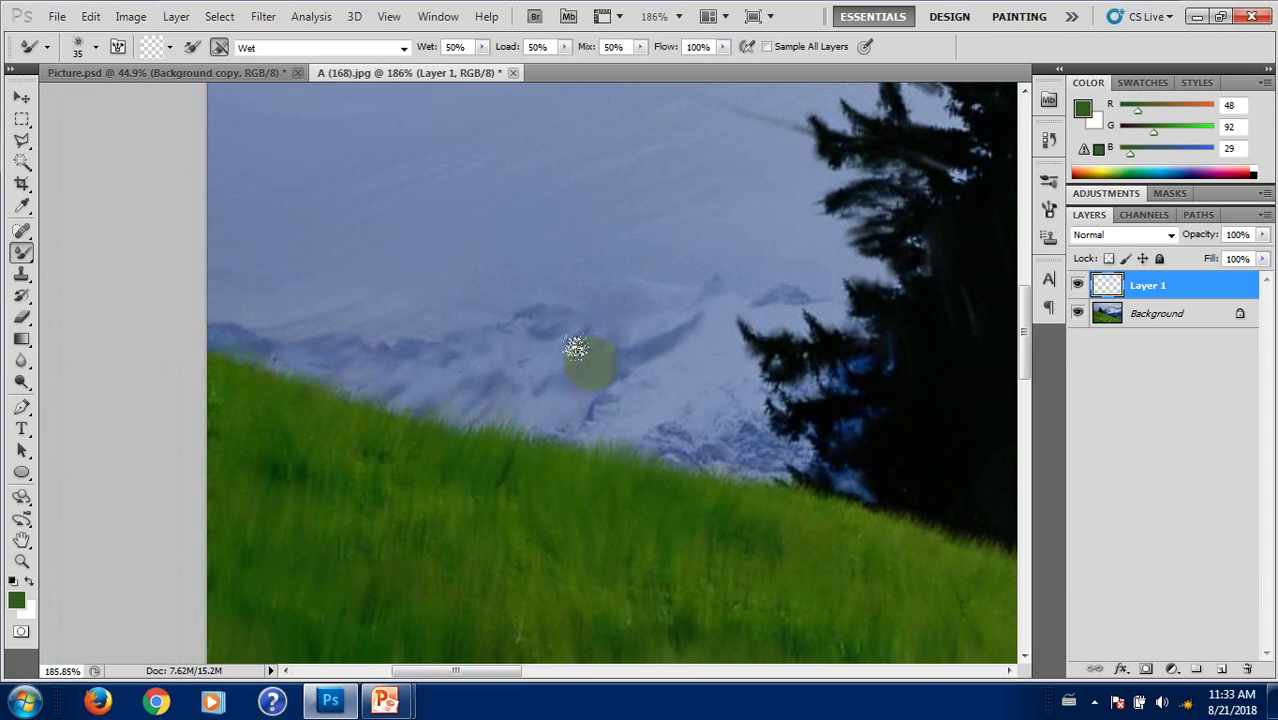
pyautogui.moveTo(575, 347); pyautogui.dragTo(634, 421)
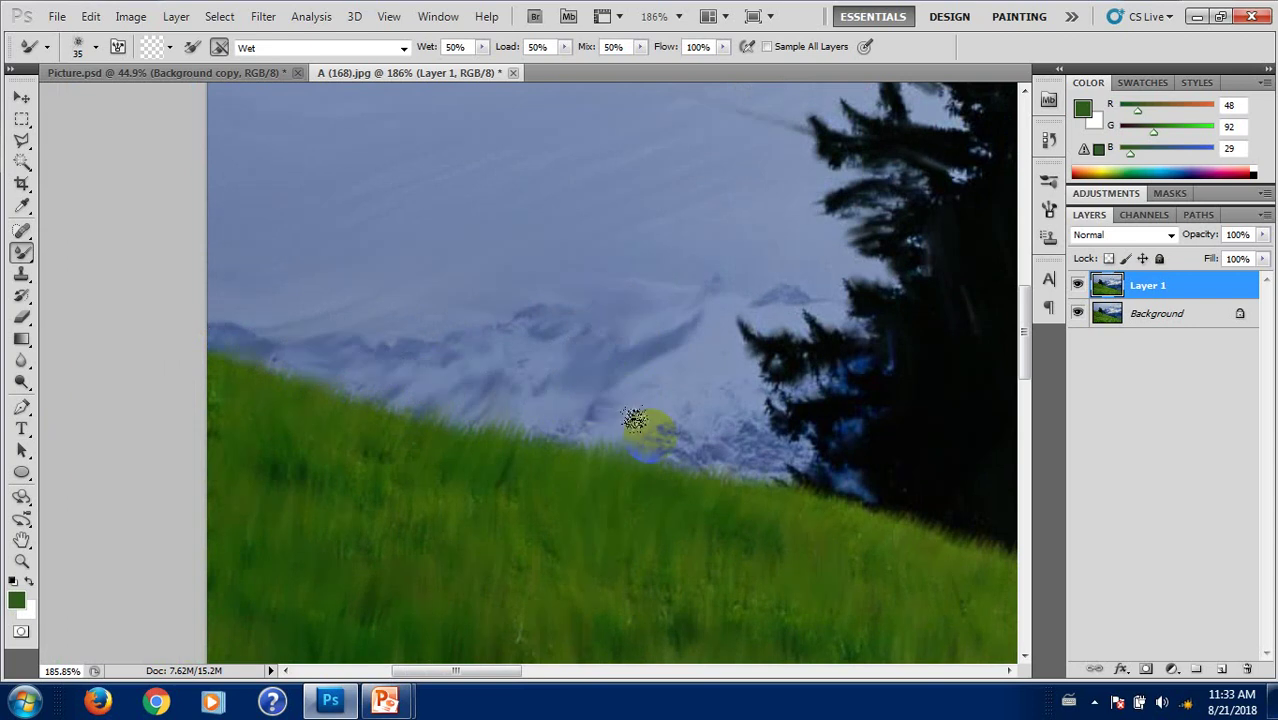
pyautogui.moveTo(740, 425)
pyautogui.mouseDown()
pyautogui.moveTo(608, 442)
pyautogui.moveTo(620, 455)
pyautogui.moveTo(542, 328)
pyautogui.moveTo(513, 348)
pyautogui.moveTo(623, 318)
pyautogui.moveTo(608, 399)
pyautogui.moveTo(302, 354)
pyautogui.moveTo(582, 448)
pyautogui.mouseUp()
# Step: Smudge the mountainside and the sky edge by the tree, blending the ridge toward it
pyautogui.hotkey('ctrl', '0')
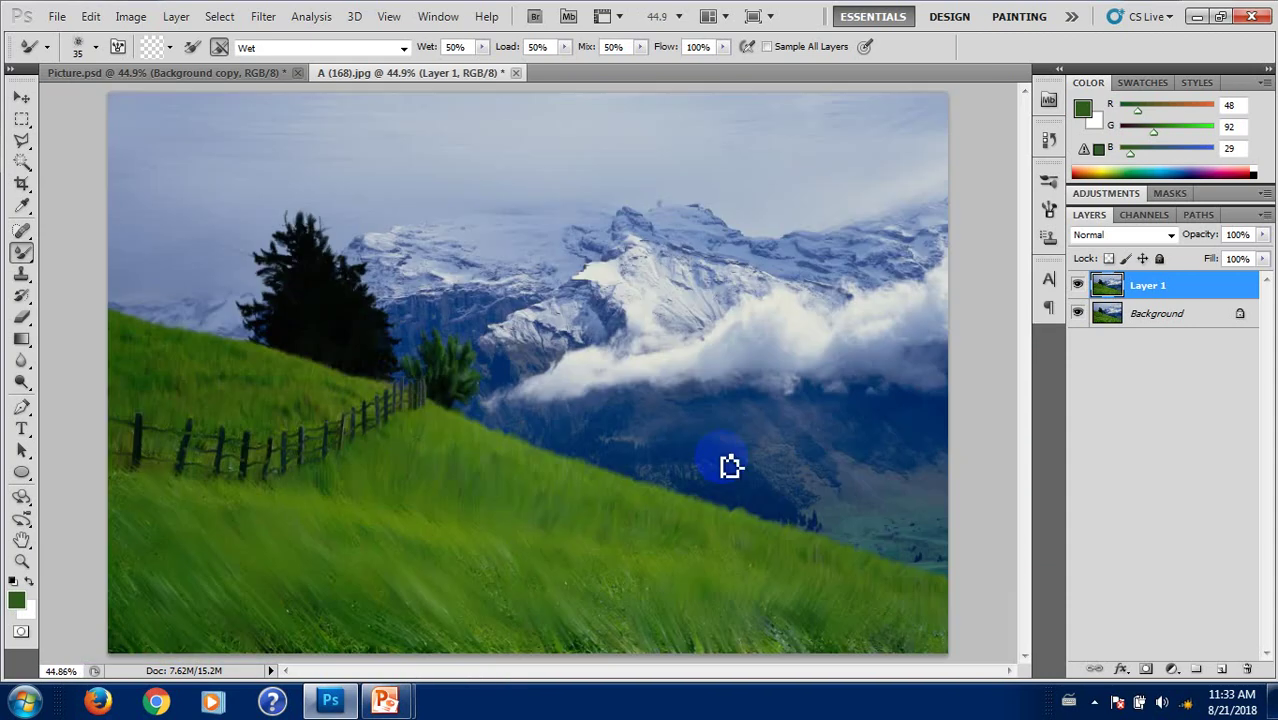
pyautogui.moveTo(613, 362); pyautogui.dragTo(780, 288)
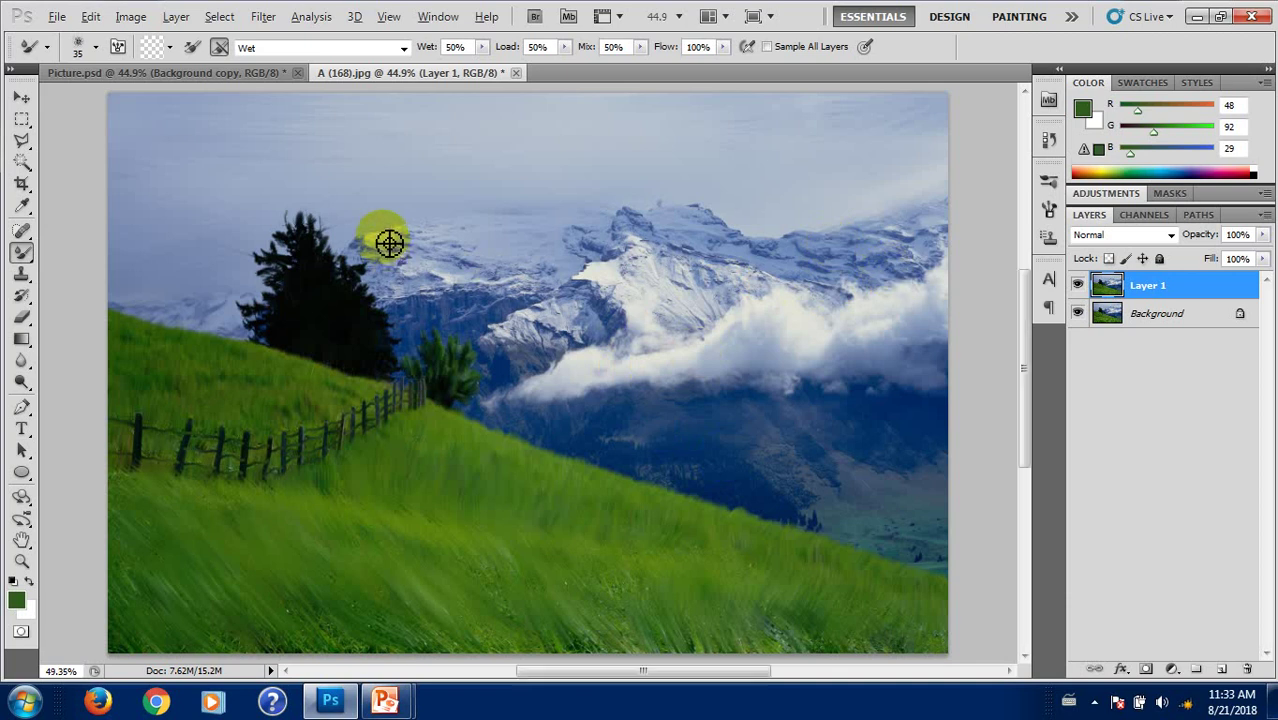
pyautogui.scroll(5, 385, 245)
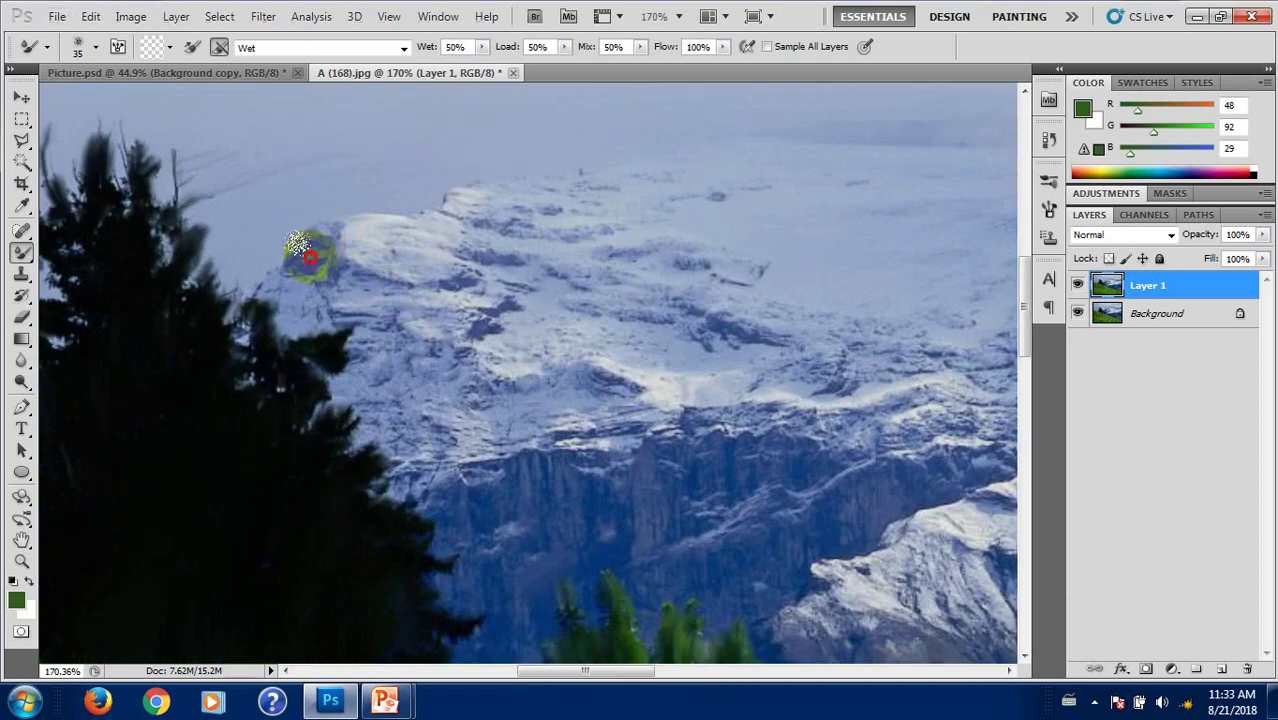
pyautogui.moveTo(300, 235)
pyautogui.mouseDown()
pyautogui.moveTo(364, 220)
pyautogui.moveTo(343, 257)
pyautogui.moveTo(290, 292)
pyautogui.mouseUp()
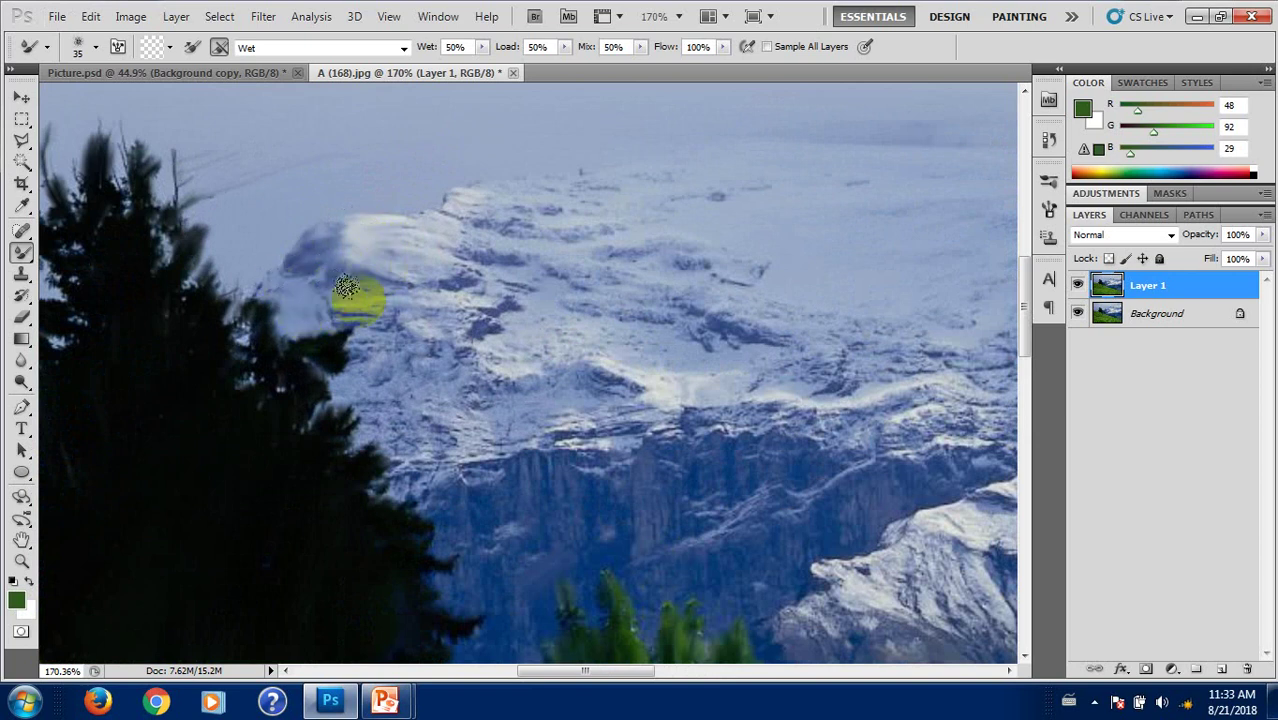
pyautogui.click(456, 285)
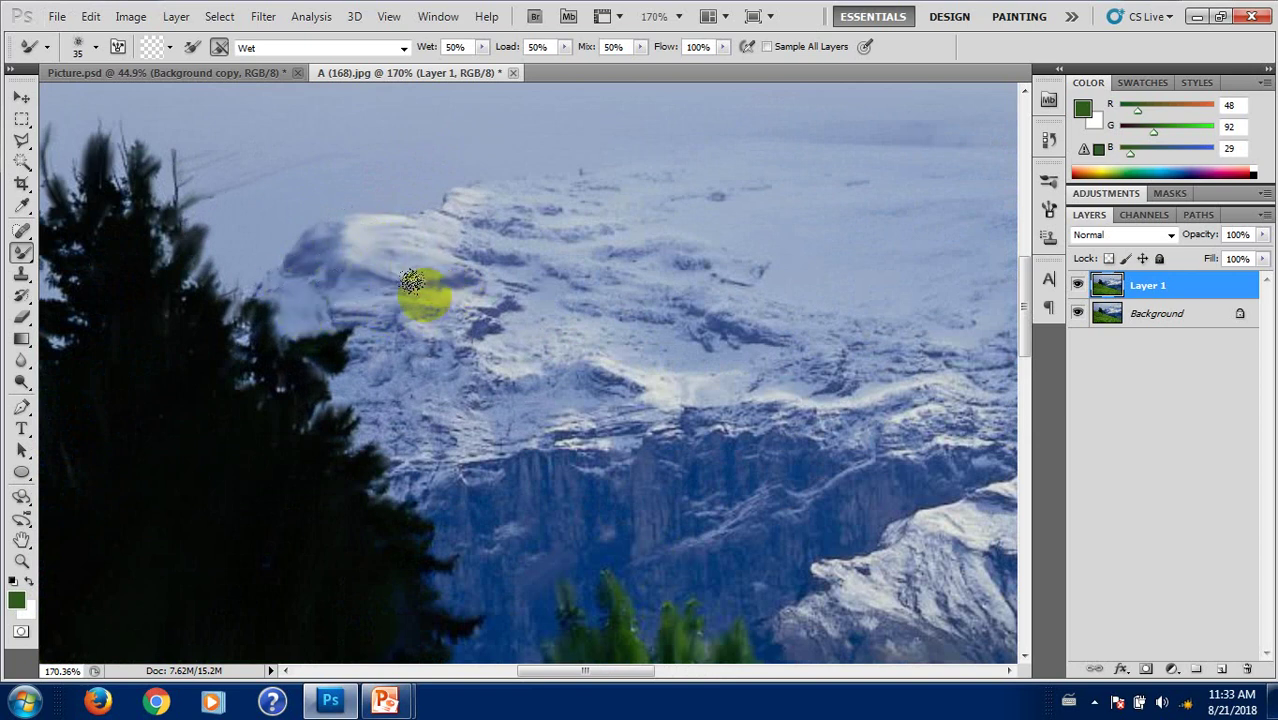
pyautogui.click(366, 319)
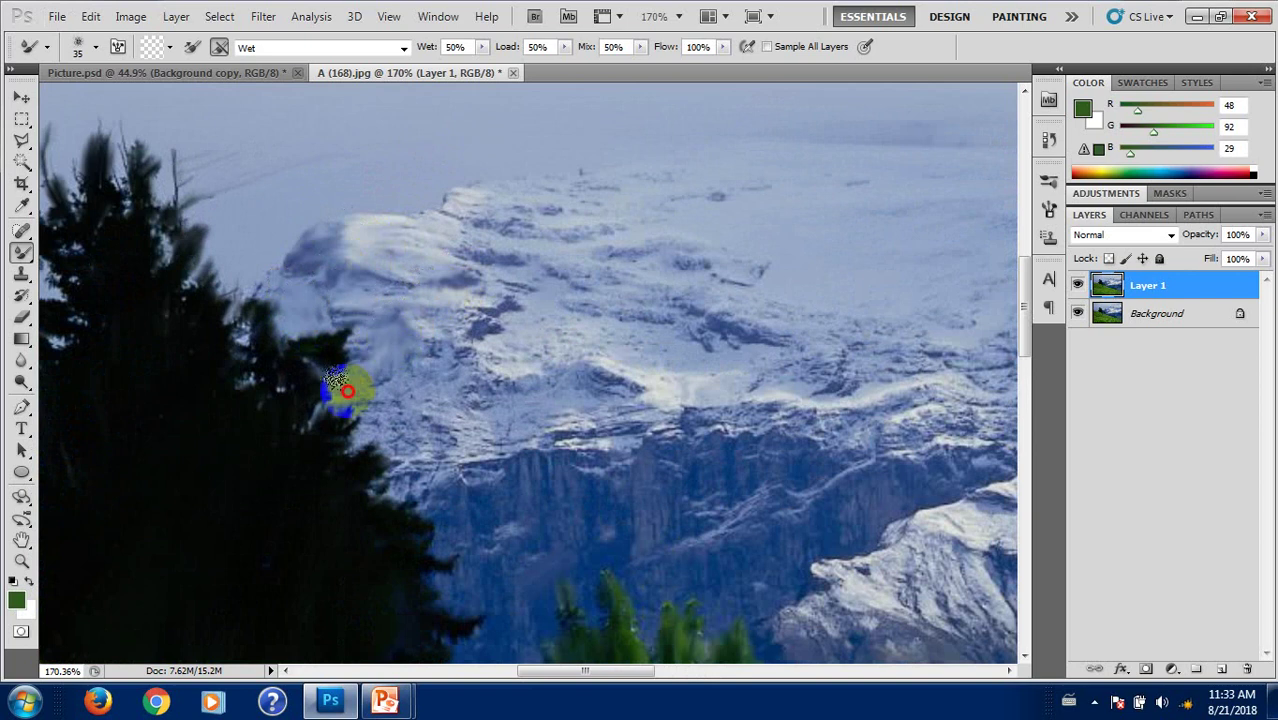
pyautogui.moveTo(422, 373); pyautogui.dragTo(385, 428)
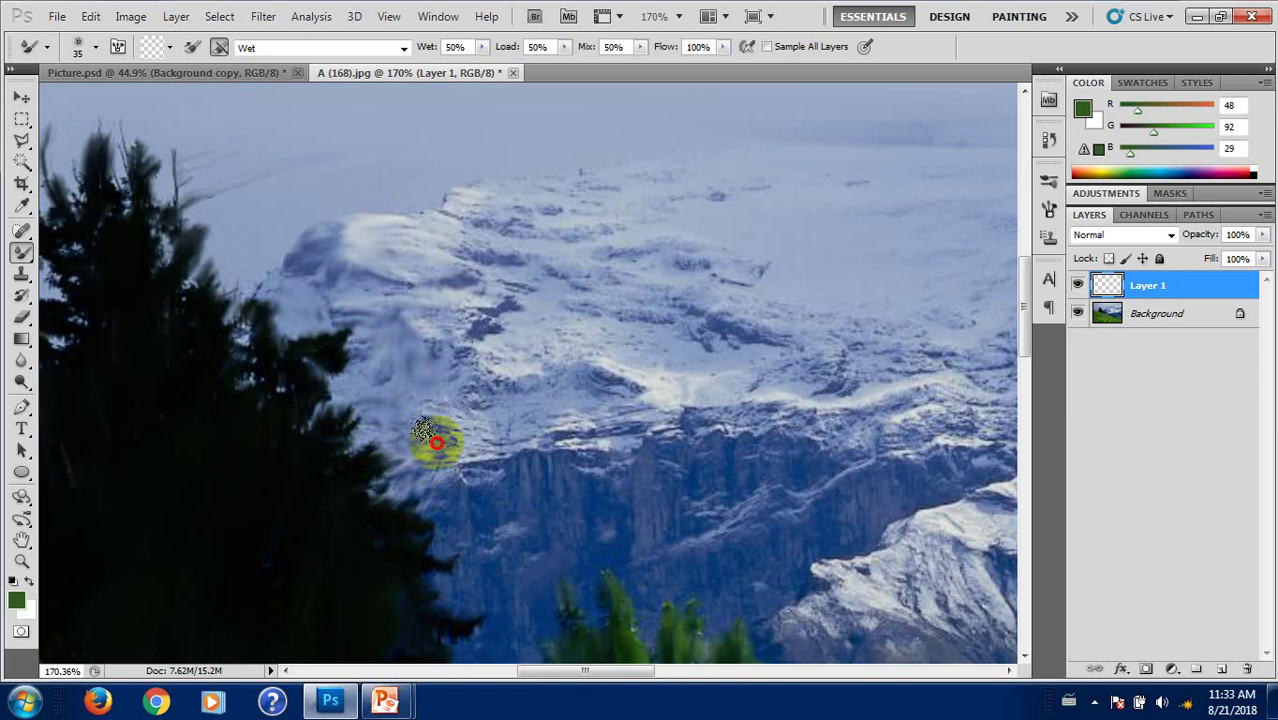
# Step: Smear the snowfields along the ridge and across the lower slopes into painterly streaks
pyautogui.moveTo(450, 437)
pyautogui.mouseDown()
pyautogui.moveTo(436, 356)
pyautogui.moveTo(399, 300)
pyautogui.moveTo(447, 258)
pyautogui.moveTo(485, 270)
pyautogui.moveTo(485, 234)
pyautogui.mouseUp()
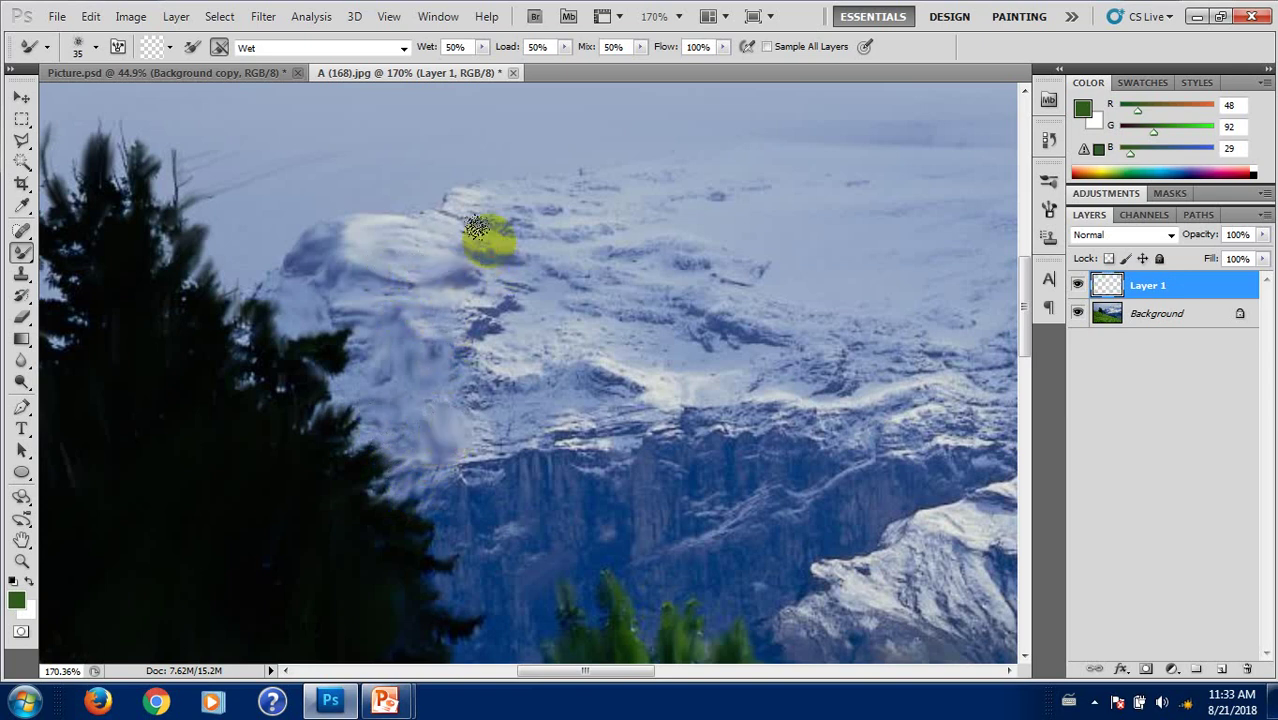
pyautogui.moveTo(492, 181)
pyautogui.mouseDown()
pyautogui.moveTo(508, 220)
pyautogui.moveTo(467, 255)
pyautogui.mouseUp()
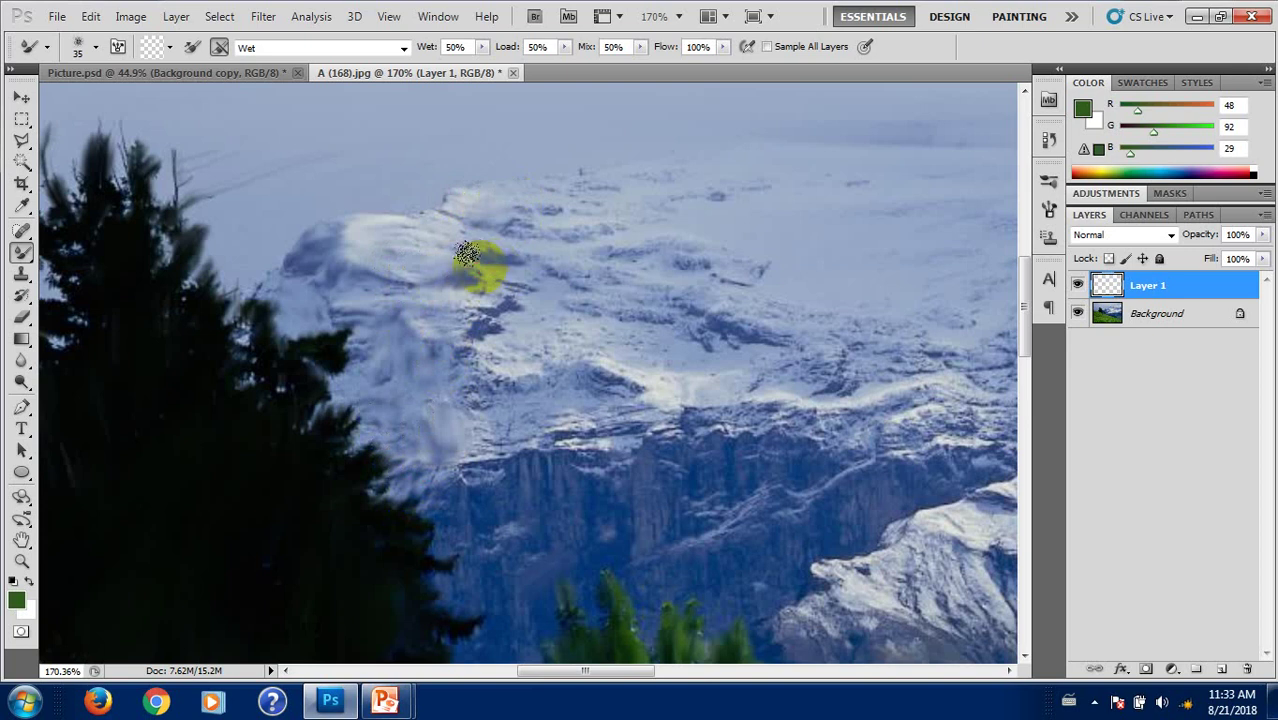
pyautogui.moveTo(483, 319); pyautogui.dragTo(487, 355)
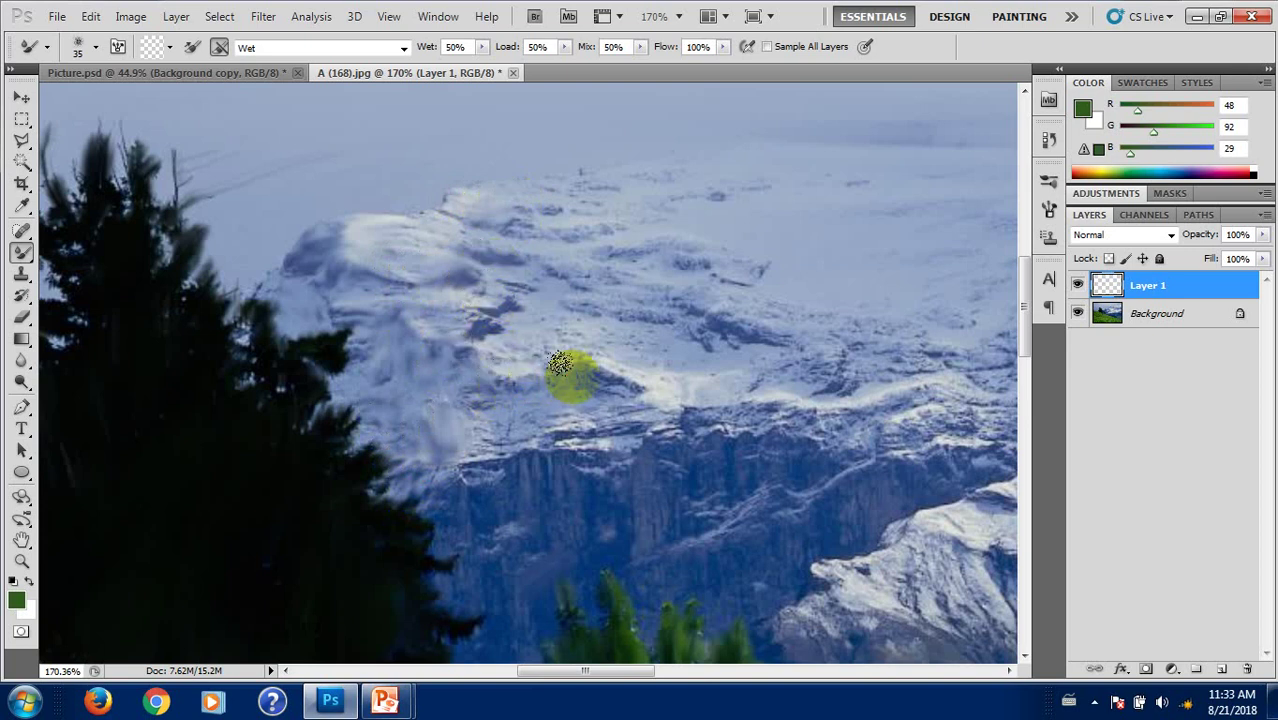
pyautogui.moveTo(621, 381)
pyautogui.mouseDown()
pyautogui.moveTo(499, 336)
pyautogui.moveTo(576, 276)
pyautogui.moveTo(607, 288)
pyautogui.moveTo(615, 331)
pyautogui.moveTo(522, 317)
pyautogui.mouseUp()
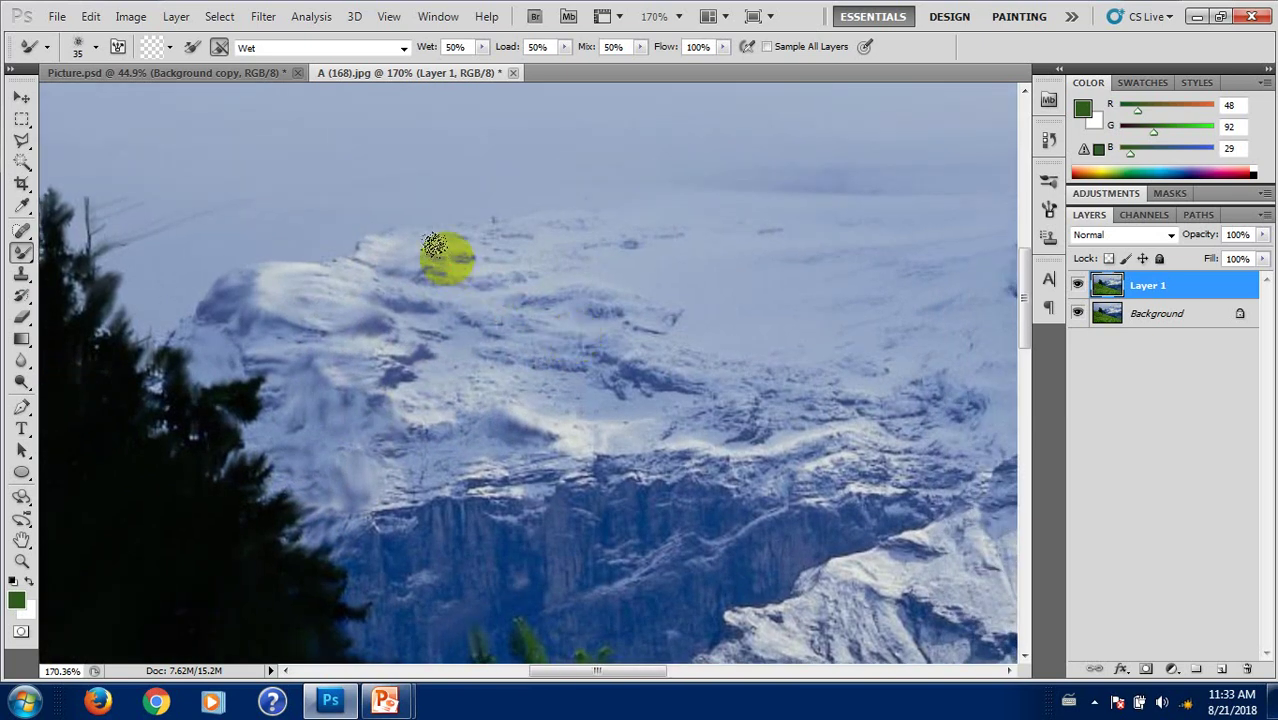
pyautogui.moveTo(460, 245)
pyautogui.mouseDown()
pyautogui.moveTo(522, 231)
pyautogui.moveTo(471, 267)
pyautogui.mouseUp()
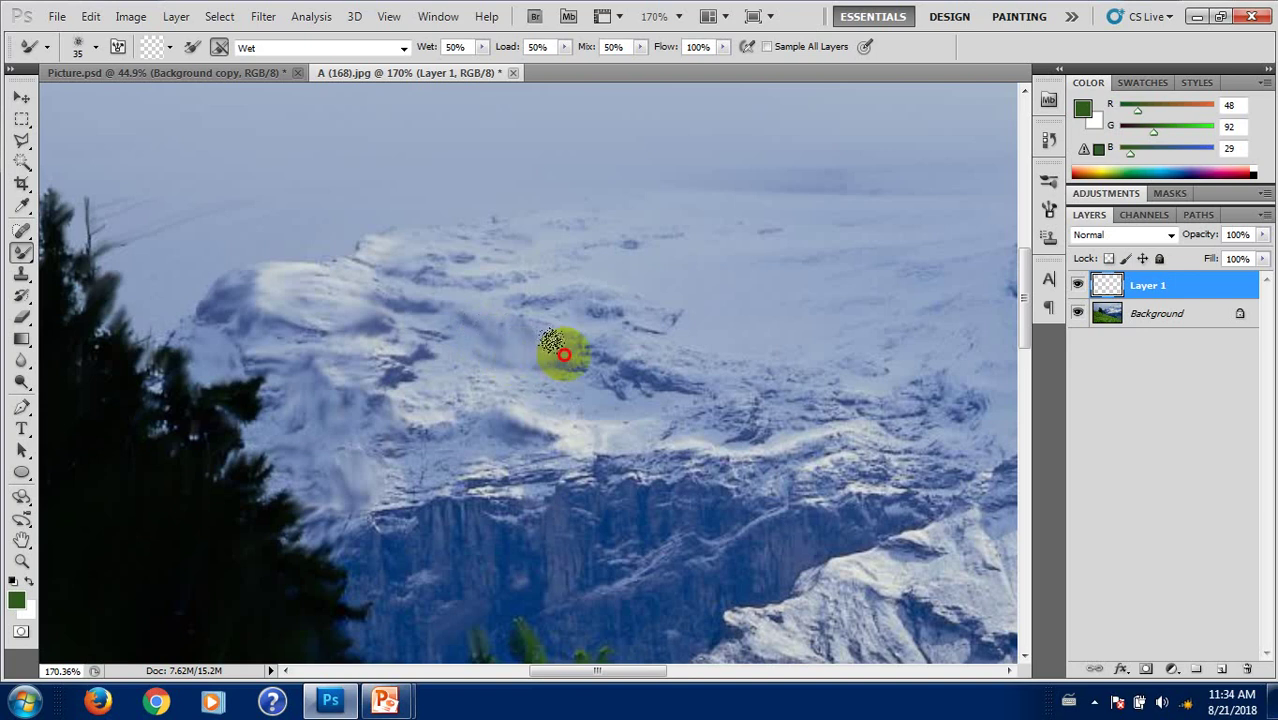
pyautogui.moveTo(563, 354)
pyautogui.mouseDown()
pyautogui.moveTo(599, 362)
pyautogui.moveTo(445, 385)
pyautogui.moveTo(487, 385)
pyautogui.mouseUp()
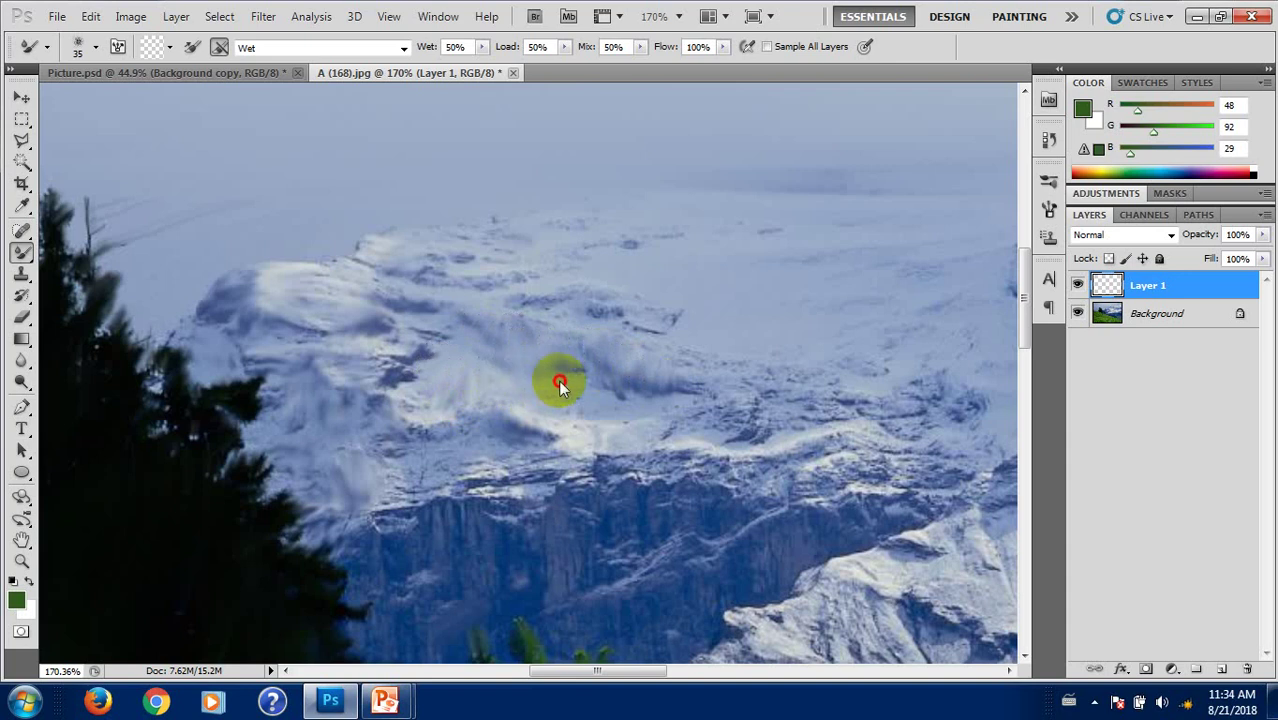
pyautogui.moveTo(600, 400); pyautogui.dragTo(650, 399)
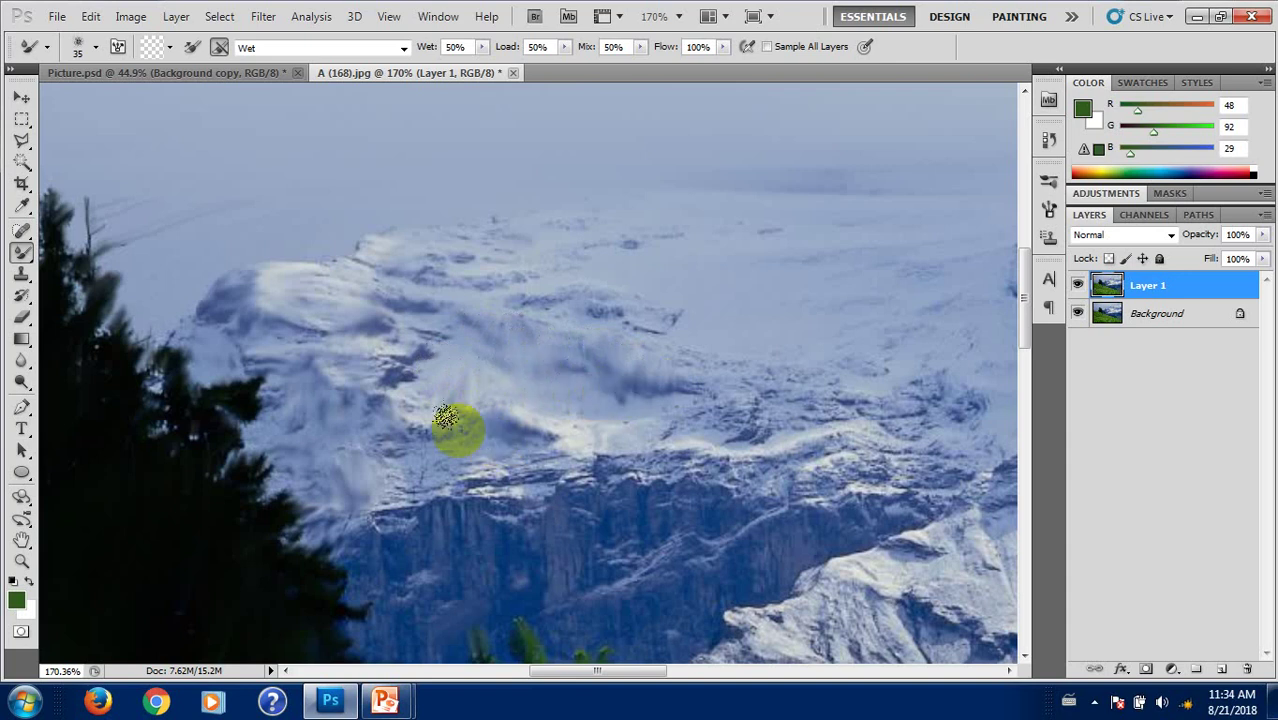
pyautogui.moveTo(445, 425)
pyautogui.mouseDown()
pyautogui.moveTo(412, 450)
pyautogui.moveTo(685, 400)
pyautogui.mouseUp()
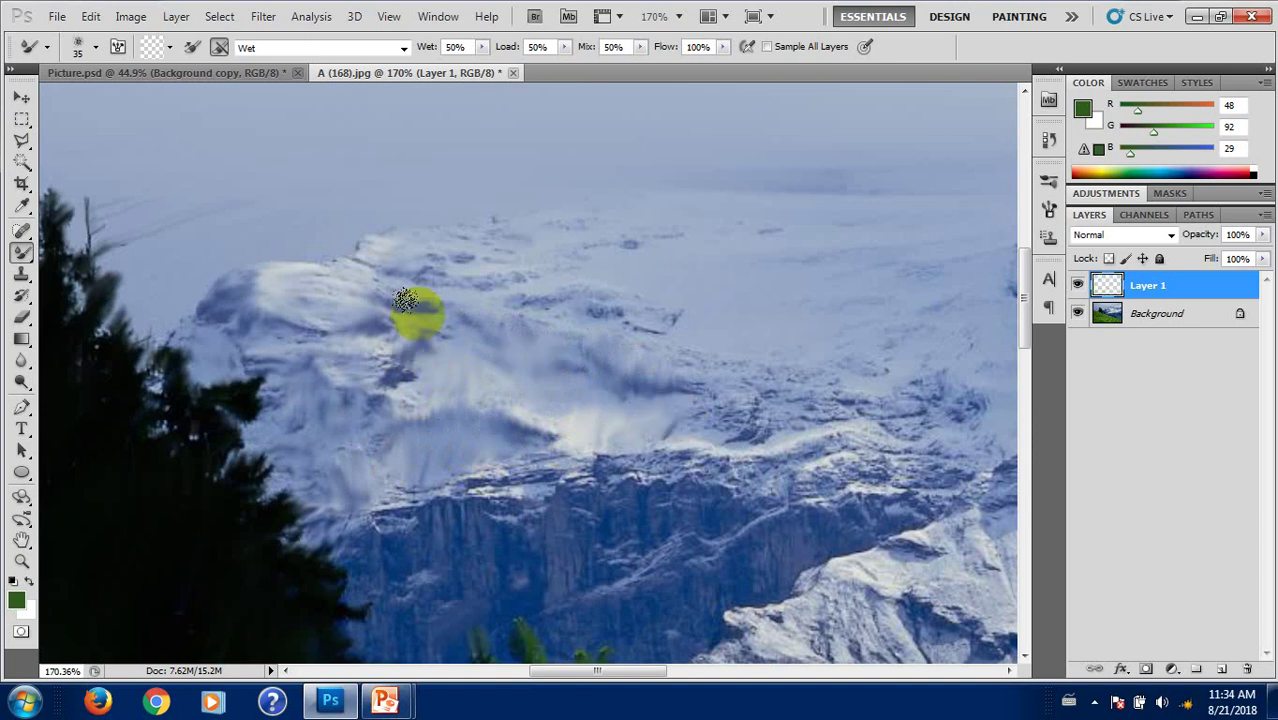
pyautogui.click(465, 243)
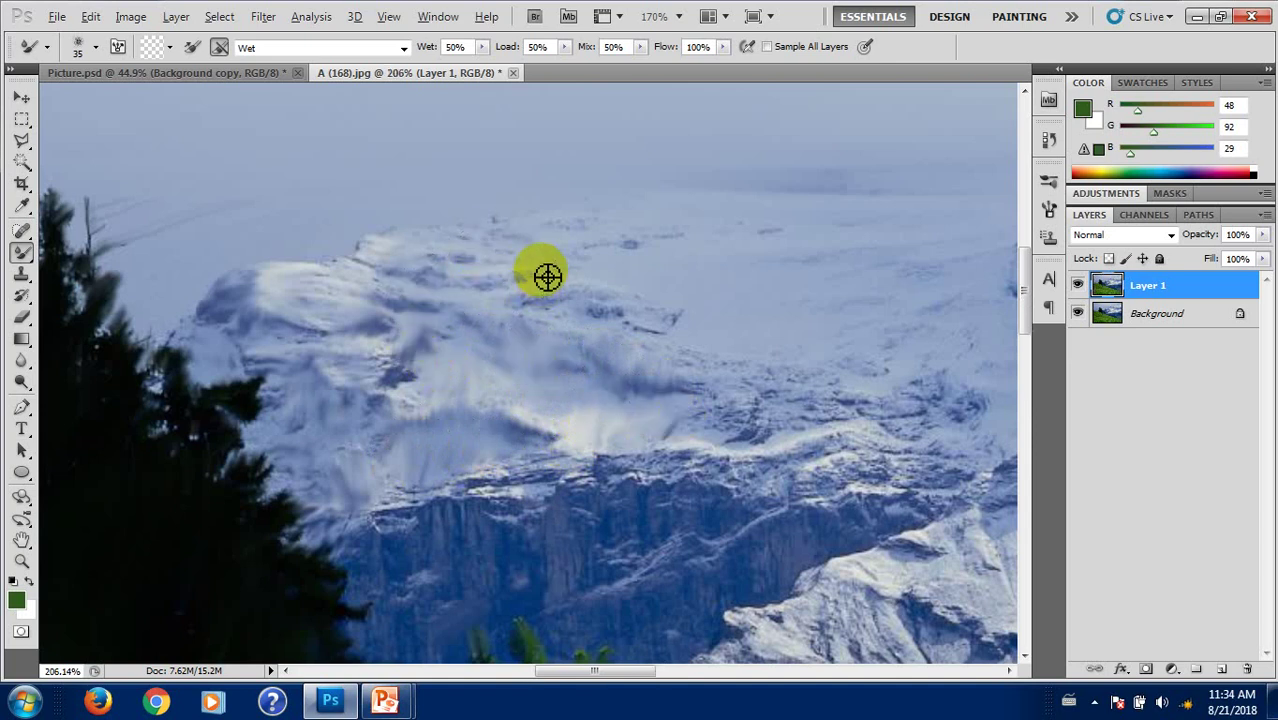
# Step: Zoom in and smear the snow on the upper slope with the 25 px brush
pyautogui.scroll(1, 570, 285)
pyautogui.scroll(1, 455, 338)
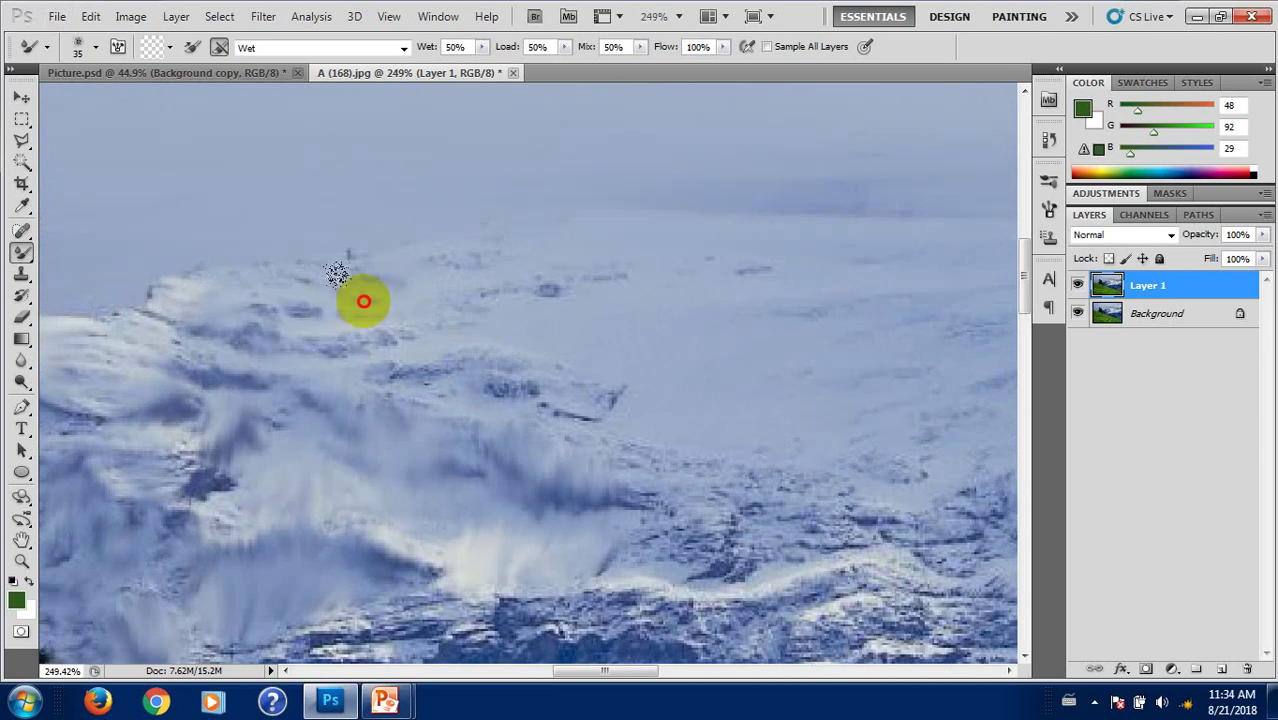
pyautogui.moveTo(384, 291)
pyautogui.mouseDown()
pyautogui.moveTo(422, 280)
pyautogui.moveTo(319, 274)
pyautogui.moveTo(374, 332)
pyautogui.moveTo(442, 341)
pyautogui.moveTo(419, 280)
pyautogui.moveTo(555, 293)
pyautogui.moveTo(470, 277)
pyautogui.moveTo(499, 351)
pyautogui.moveTo(590, 462)
pyautogui.moveTo(613, 451)
pyautogui.moveTo(693, 512)
pyautogui.moveTo(656, 534)
pyautogui.moveTo(697, 541)
pyautogui.moveTo(650, 594)
pyautogui.moveTo(695, 521)
pyautogui.mouseUp()
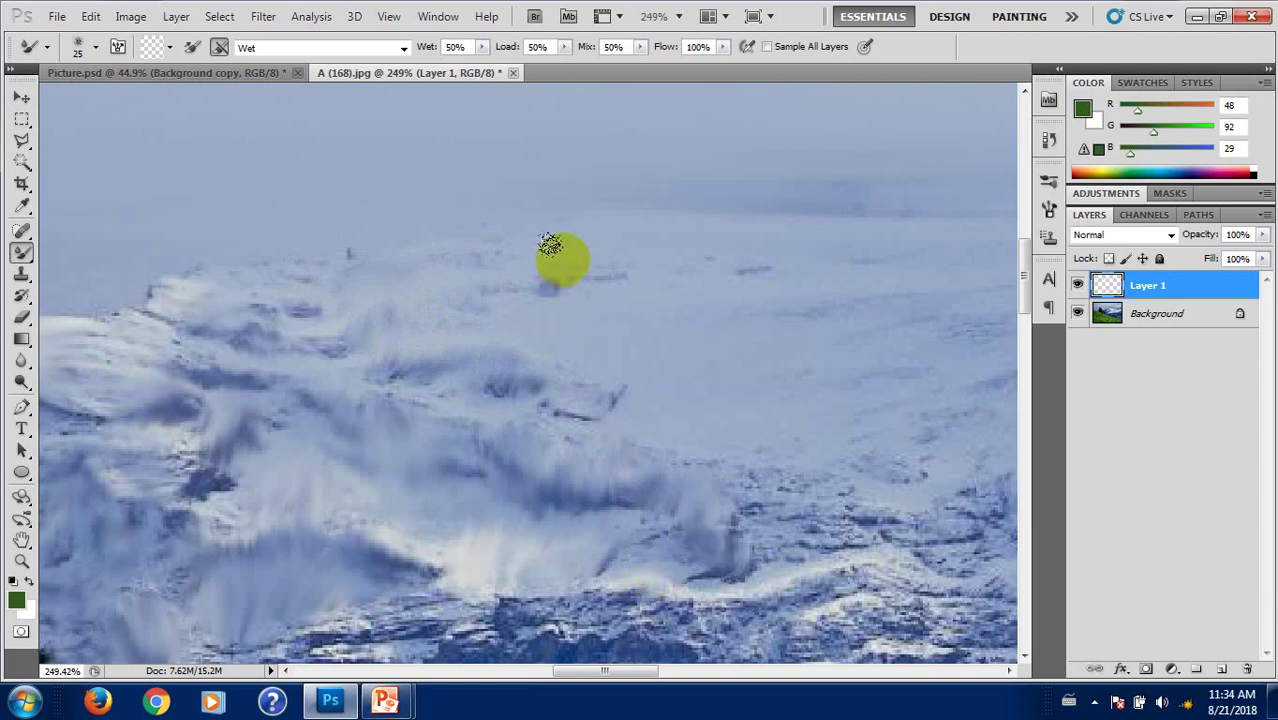
pyautogui.moveTo(565, 253); pyautogui.dragTo(465, 291)
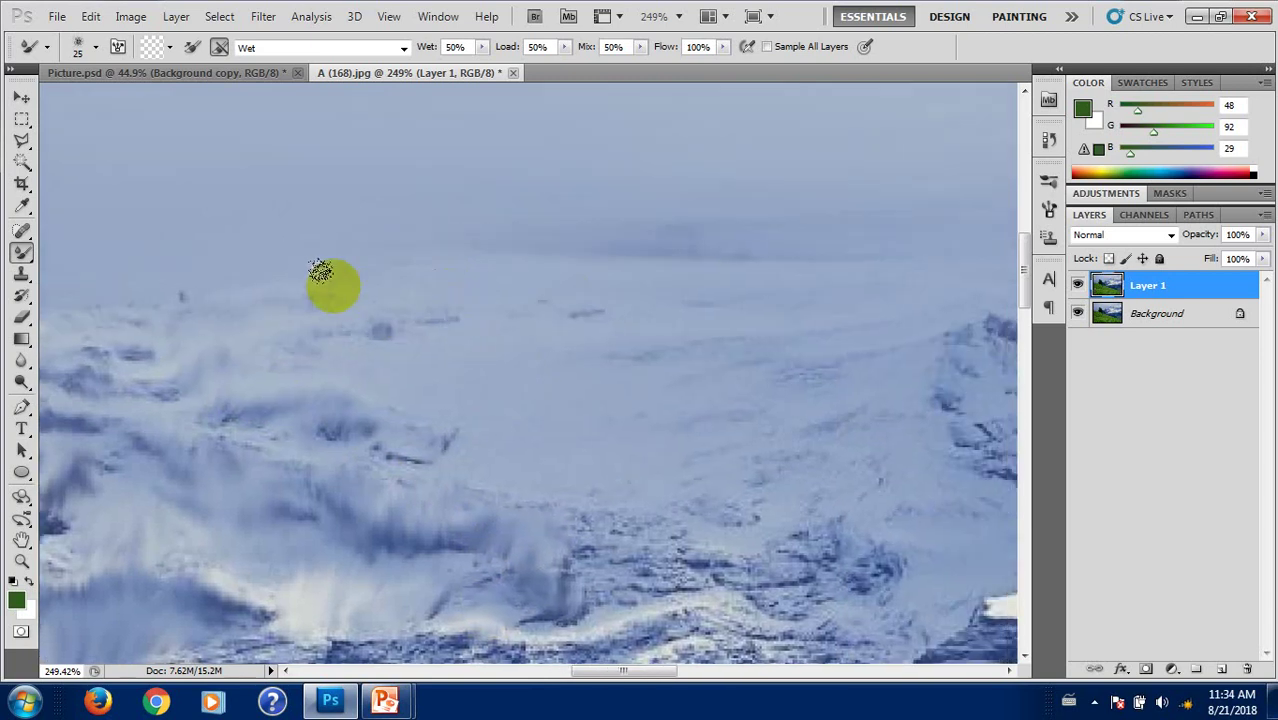
pyautogui.moveTo(373, 311); pyautogui.dragTo(405, 300)
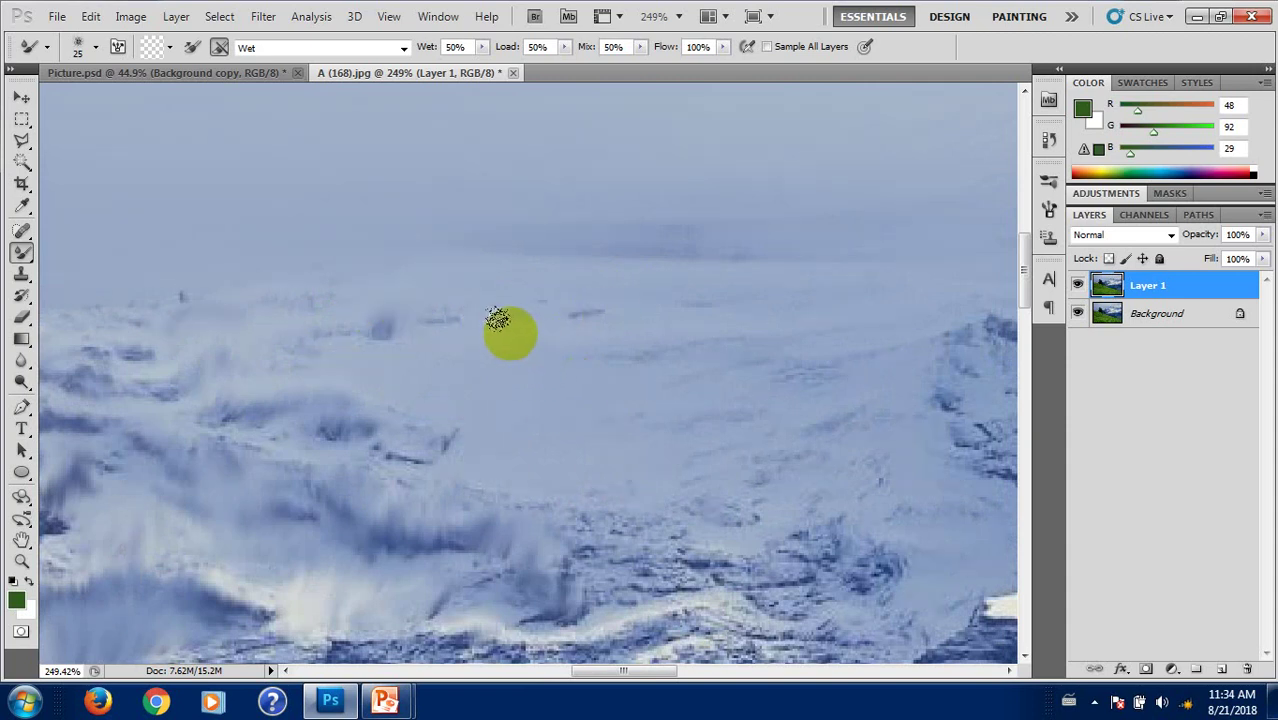
# Step: Enlarge the brush to 40 px and smear the snow plateau out to its right edge
pyautogui.press(']')
pyautogui.press(']')
pyautogui.moveTo(520, 300)
pyautogui.mouseDown()
pyautogui.moveTo(709, 303)
pyautogui.moveTo(448, 305)
pyautogui.moveTo(379, 319)
pyautogui.moveTo(482, 343)
pyautogui.moveTo(753, 337)
pyautogui.moveTo(502, 394)
pyautogui.moveTo(622, 396)
pyautogui.moveTo(816, 348)
pyautogui.mouseUp()
pyautogui.moveTo(739, 411); pyautogui.dragTo(631, 394)
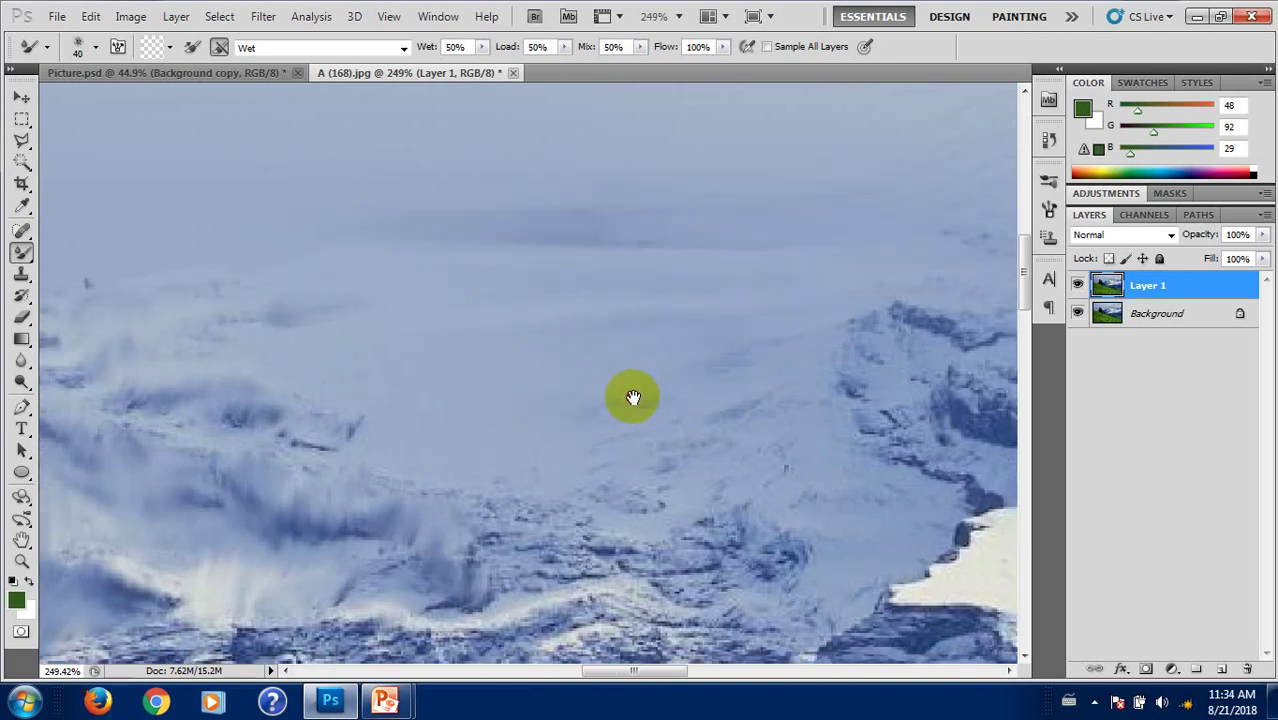
pyautogui.click(616, 328)
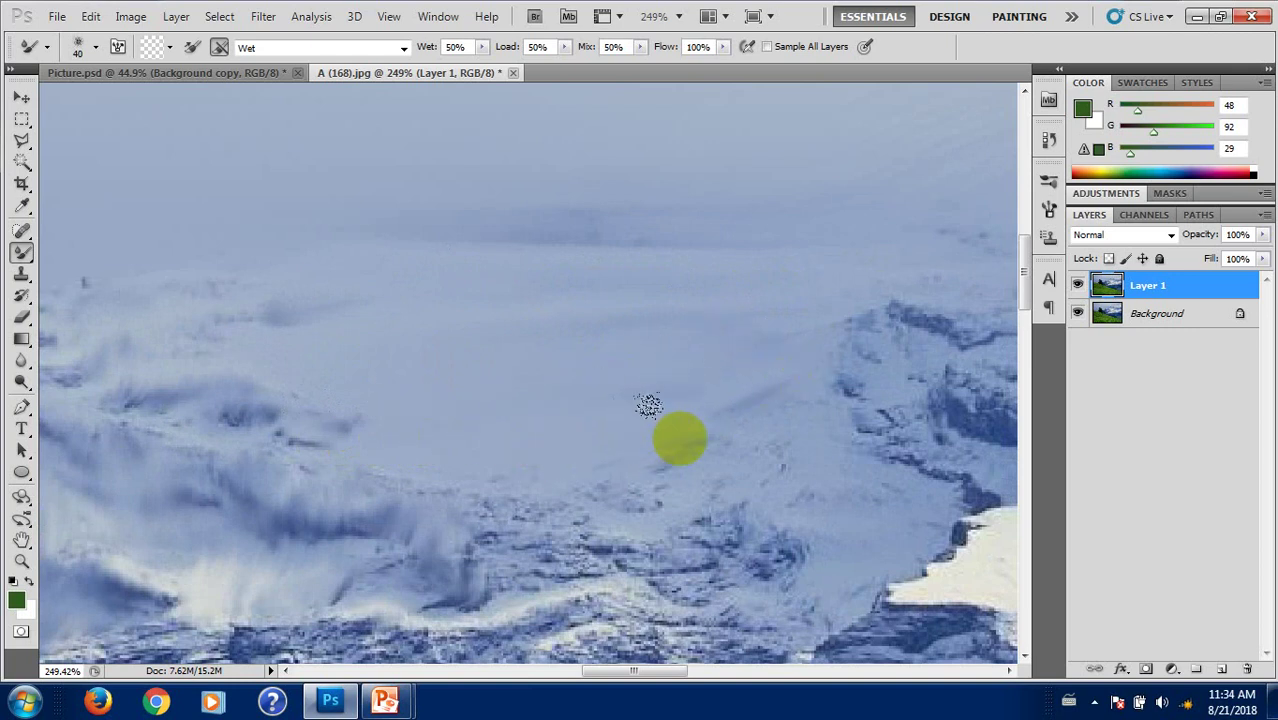
pyautogui.moveTo(776, 388)
pyautogui.mouseDown()
pyautogui.moveTo(667, 460)
pyautogui.moveTo(922, 508)
pyautogui.mouseUp()
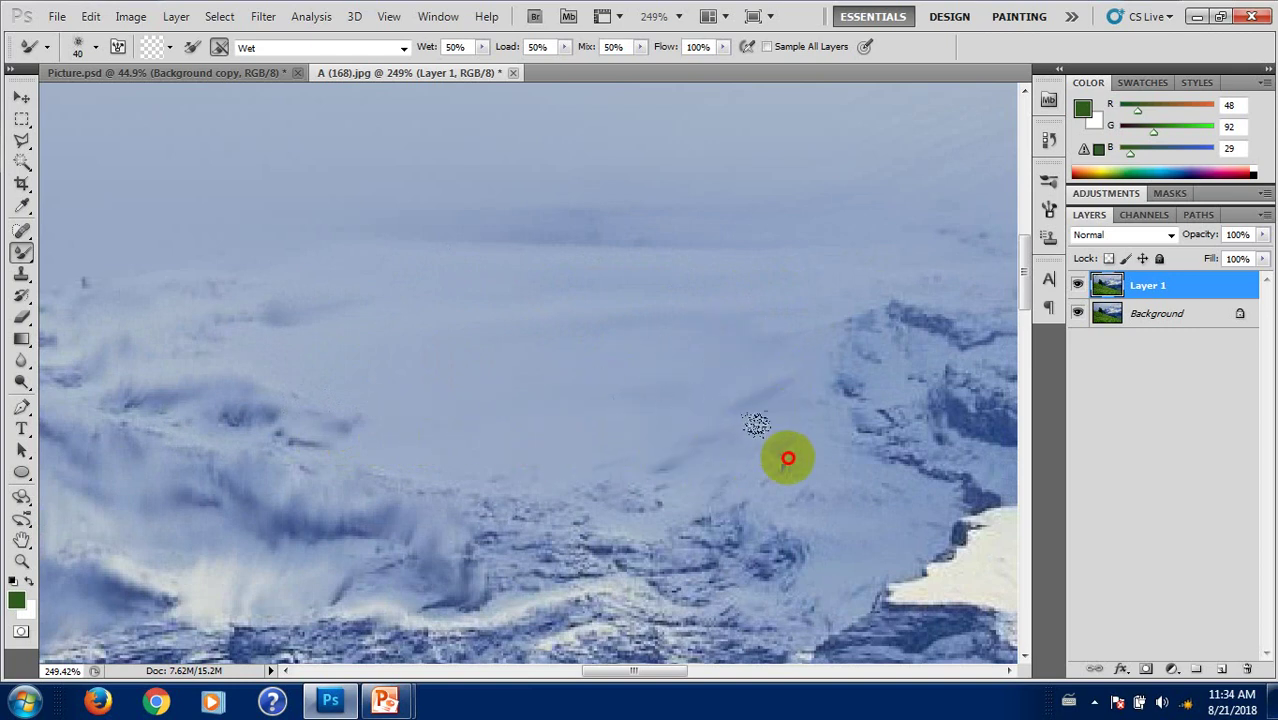
# Step: Smear the snow and rock along the lower ridge beneath the plateau
pyautogui.click(493, 510)
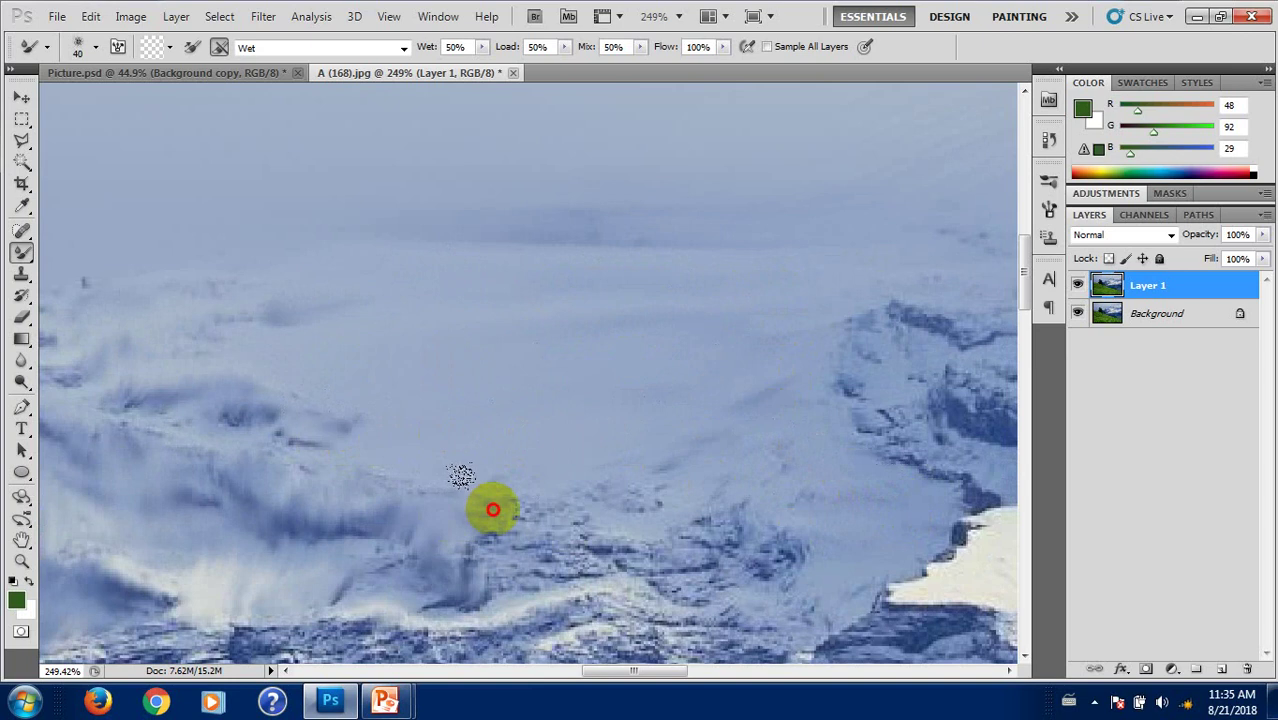
pyautogui.click(541, 505)
pyautogui.moveTo(596, 516); pyautogui.dragTo(624, 516)
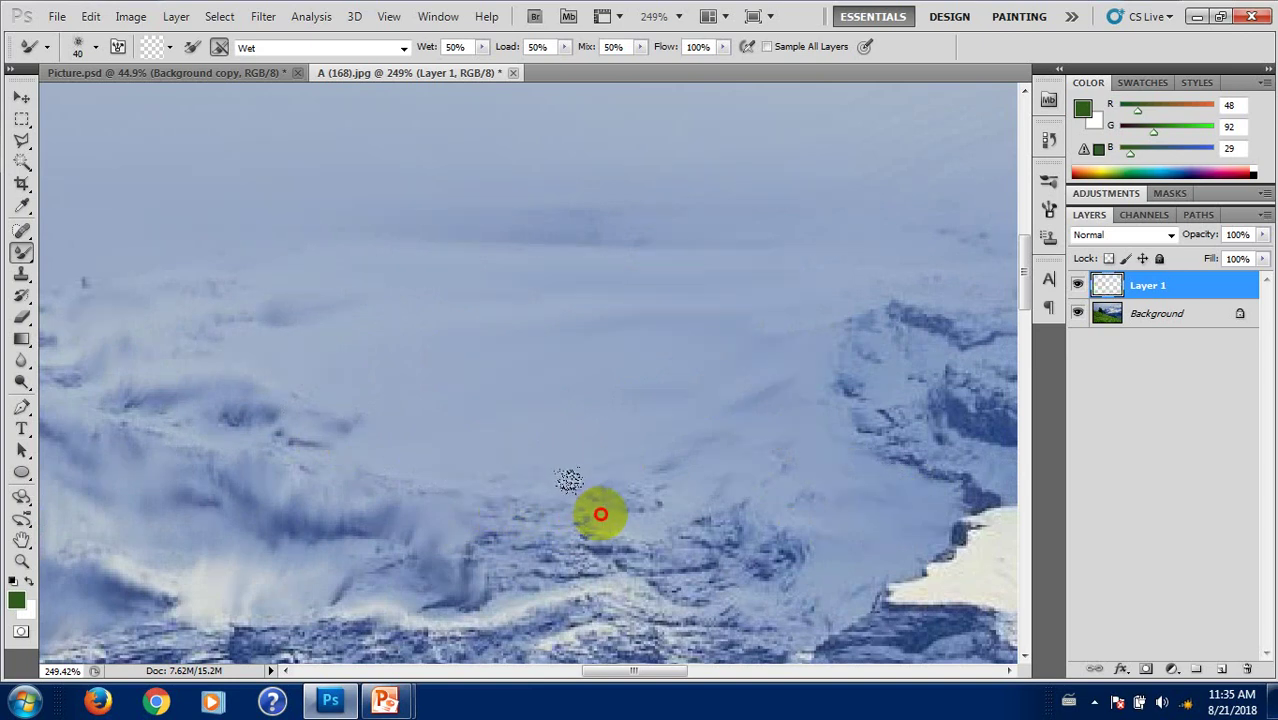
pyautogui.scroll(-3, 596, 468)
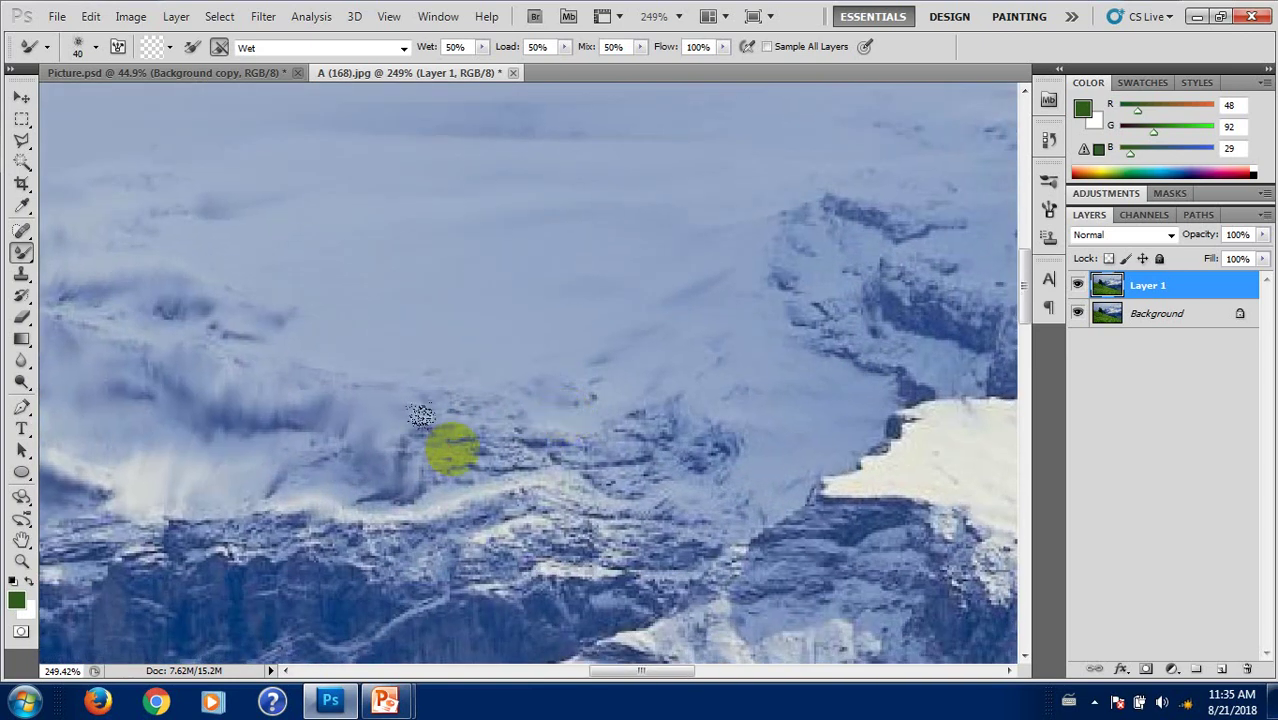
pyautogui.moveTo(524, 446)
pyautogui.mouseDown()
pyautogui.moveTo(622, 476)
pyautogui.moveTo(650, 428)
pyautogui.moveTo(713, 440)
pyautogui.moveTo(662, 448)
pyautogui.mouseUp()
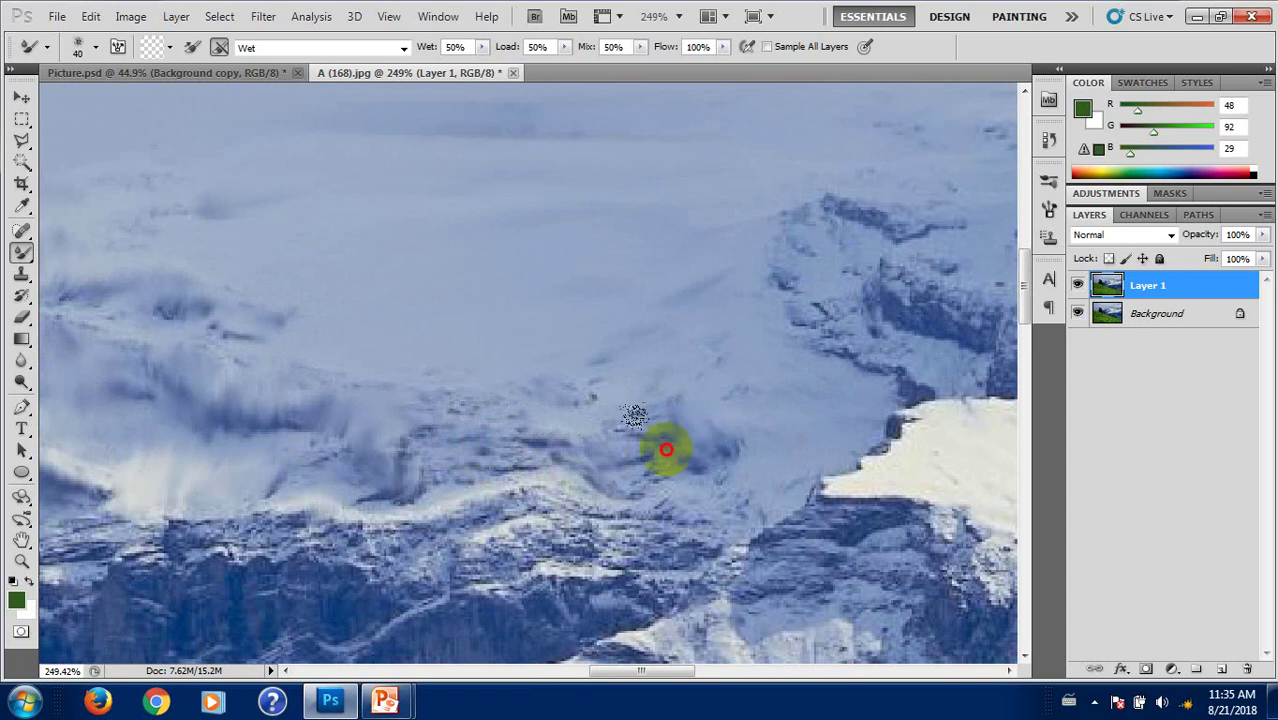
# Step: Smear the rocky hollow into dark streaks and wipe away the small flecks by the ridge
pyautogui.moveTo(622, 302); pyautogui.dragTo(479, 374)
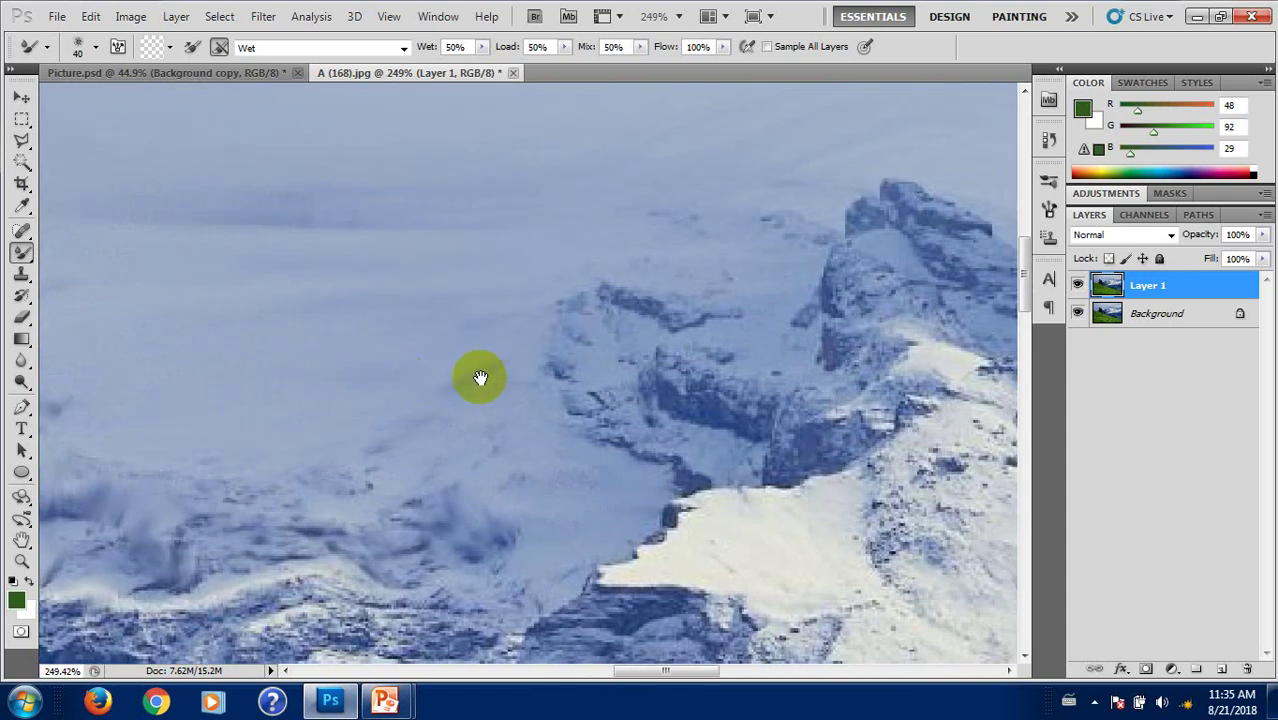
pyautogui.moveTo(585, 331)
pyautogui.mouseDown()
pyautogui.moveTo(638, 312)
pyautogui.moveTo(605, 371)
pyautogui.moveTo(661, 387)
pyautogui.mouseUp()
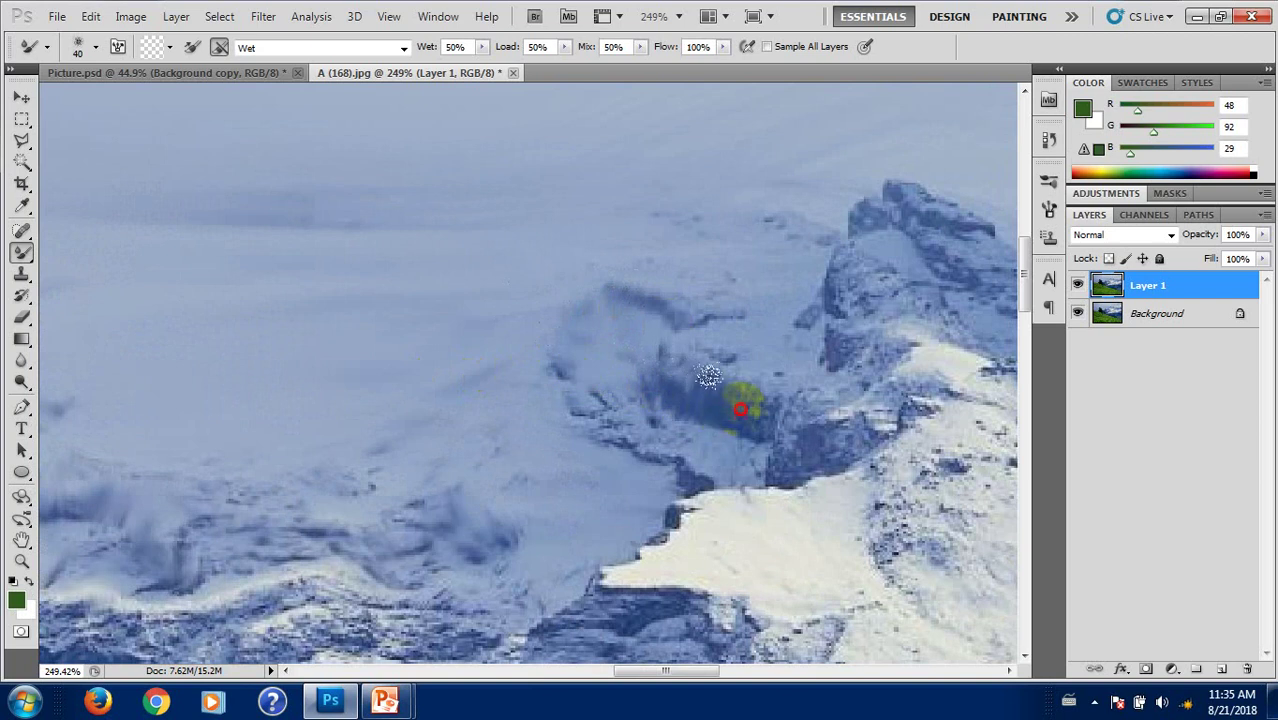
pyautogui.moveTo(672, 372)
pyautogui.mouseDown()
pyautogui.moveTo(600, 421)
pyautogui.moveTo(614, 400)
pyautogui.moveTo(602, 451)
pyautogui.mouseUp()
pyautogui.moveTo(594, 248)
pyautogui.mouseDown()
pyautogui.moveTo(608, 271)
pyautogui.moveTo(698, 262)
pyautogui.moveTo(733, 243)
pyautogui.mouseUp()
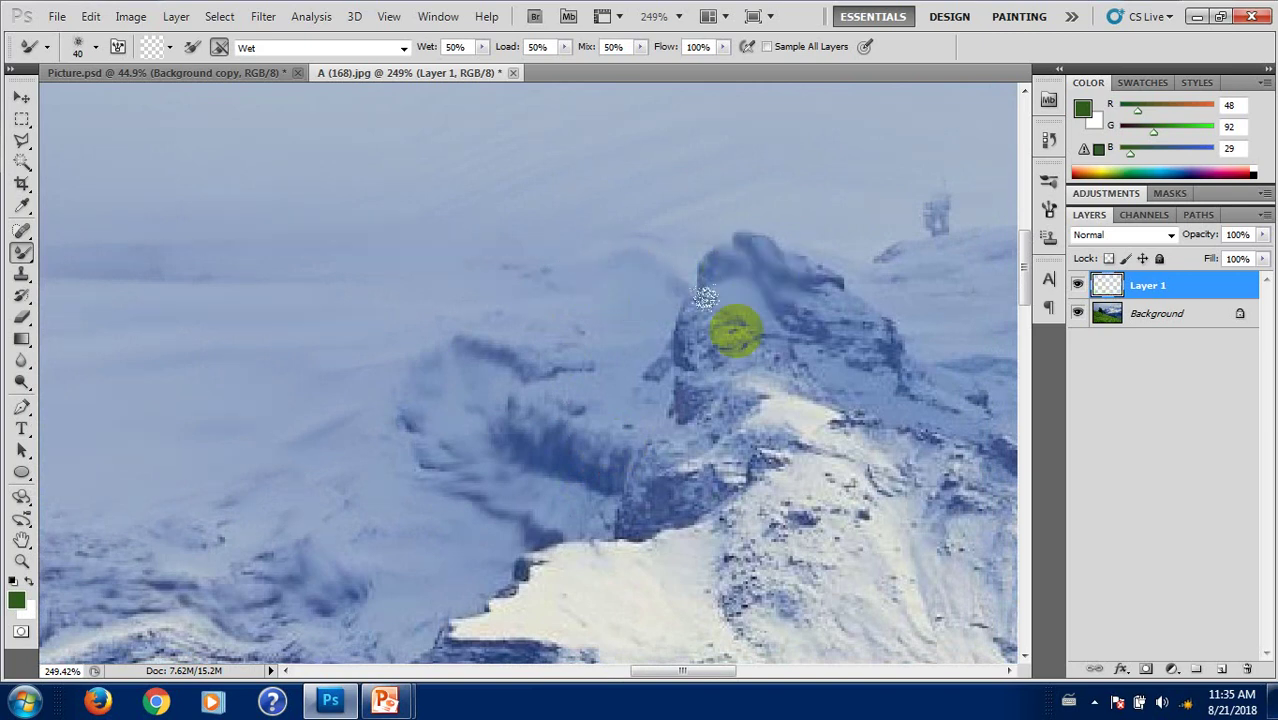
# Step: Blend the dark ridge-peak rocks and the area around the tower, streaking down the slope
pyautogui.moveTo(698, 295)
pyautogui.mouseDown()
pyautogui.moveTo(677, 323)
pyautogui.moveTo(649, 447)
pyautogui.moveTo(715, 390)
pyautogui.moveTo(382, 418)
pyautogui.moveTo(440, 395)
pyautogui.mouseUp()
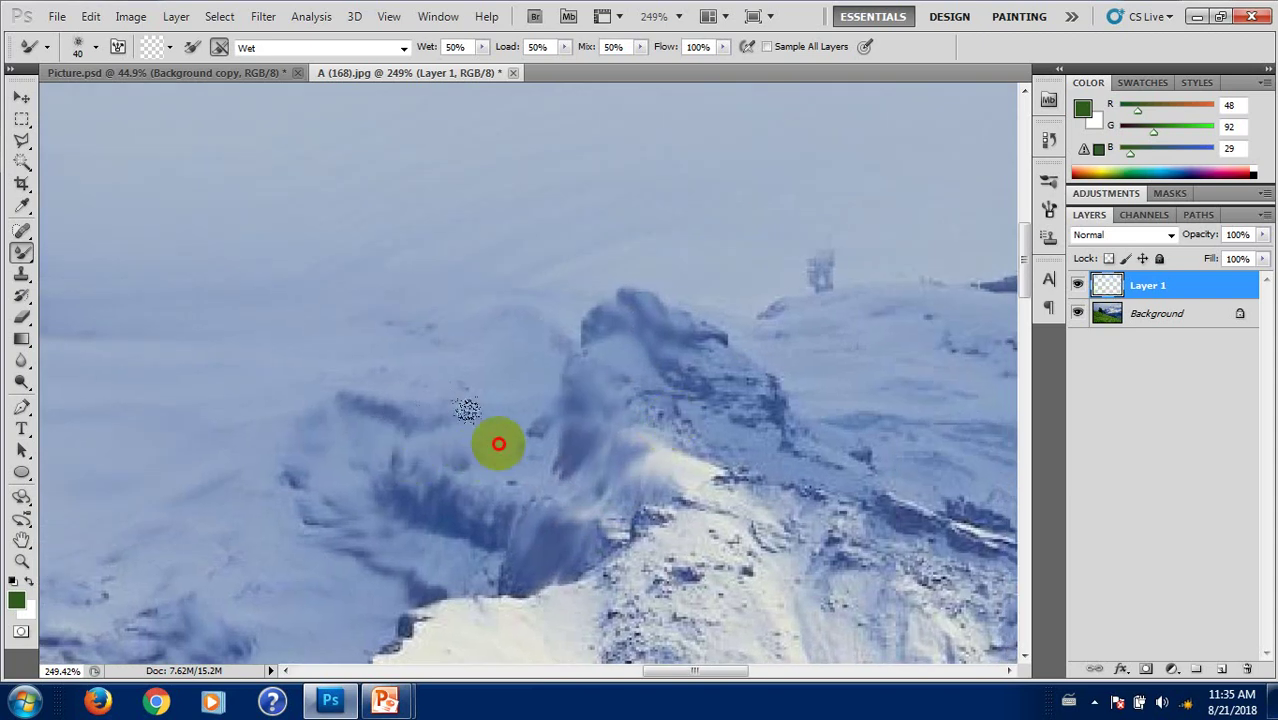
pyautogui.moveTo(601, 322)
pyautogui.mouseDown()
pyautogui.moveTo(673, 348)
pyautogui.moveTo(680, 335)
pyautogui.moveTo(747, 420)
pyautogui.moveTo(736, 437)
pyautogui.moveTo(776, 448)
pyautogui.moveTo(669, 476)
pyautogui.mouseUp()
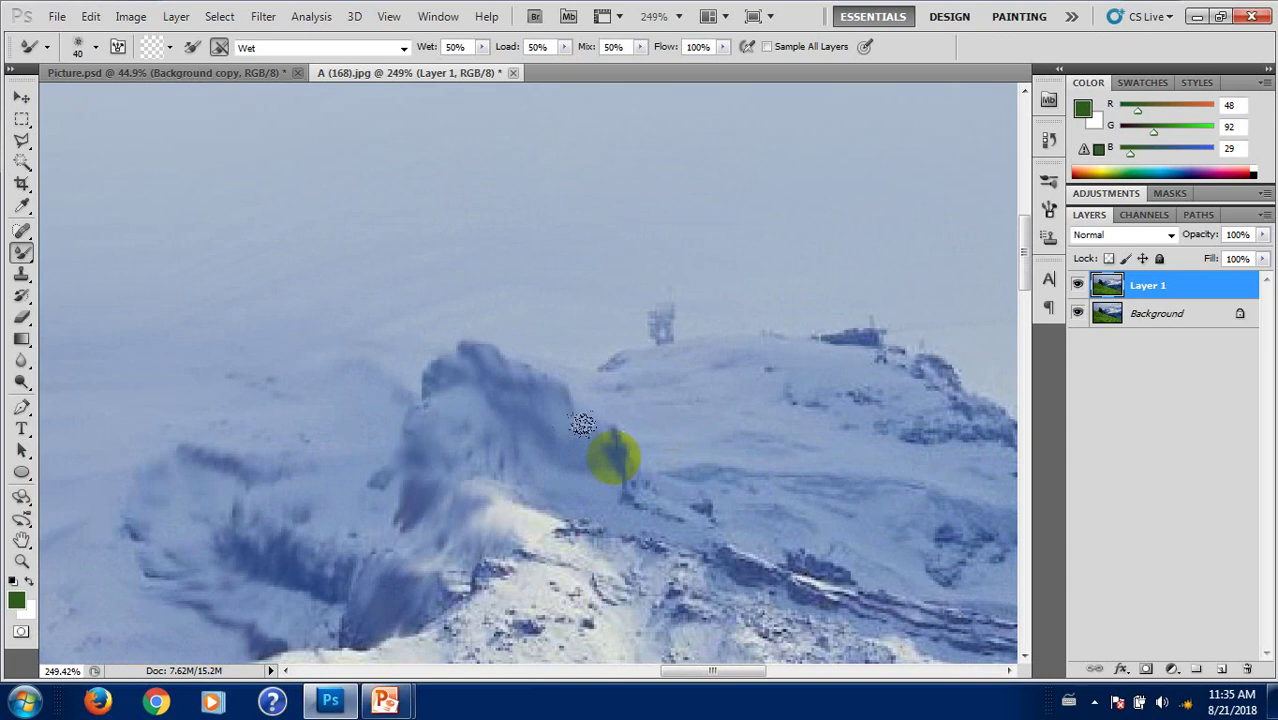
pyautogui.moveTo(639, 334)
pyautogui.mouseDown()
pyautogui.moveTo(625, 385)
pyautogui.moveTo(676, 376)
pyautogui.moveTo(730, 402)
pyautogui.moveTo(776, 368)
pyautogui.moveTo(819, 374)
pyautogui.moveTo(740, 451)
pyautogui.moveTo(648, 419)
pyautogui.moveTo(630, 448)
pyautogui.mouseUp()
pyautogui.hscroll(5, 630, 448)
pyautogui.moveTo(585, 394)
pyautogui.mouseDown()
pyautogui.moveTo(665, 379)
pyautogui.moveTo(693, 434)
pyautogui.moveTo(745, 445)
pyautogui.moveTo(712, 488)
pyautogui.moveTo(650, 451)
pyautogui.moveTo(593, 451)
pyautogui.moveTo(494, 499)
pyautogui.moveTo(556, 530)
pyautogui.moveTo(607, 522)
pyautogui.moveTo(690, 594)
pyautogui.moveTo(707, 543)
pyautogui.moveTo(765, 551)
pyautogui.moveTo(498, 530)
pyautogui.moveTo(662, 486)
pyautogui.moveTo(750, 517)
pyautogui.moveTo(807, 509)
pyautogui.moveTo(856, 551)
pyautogui.moveTo(551, 443)
pyautogui.moveTo(551, 430)
pyautogui.moveTo(526, 443)
pyautogui.moveTo(536, 419)
pyautogui.moveTo(640, 475)
pyautogui.moveTo(629, 428)
pyautogui.mouseUp()
pyautogui.moveTo(708, 476)
pyautogui.mouseDown()
pyautogui.moveTo(685, 508)
pyautogui.moveTo(788, 540)
pyautogui.mouseUp()
# Step: Smear the snow slope below the crest and the snow around the ridge
pyautogui.hscroll(5, 705, 543)
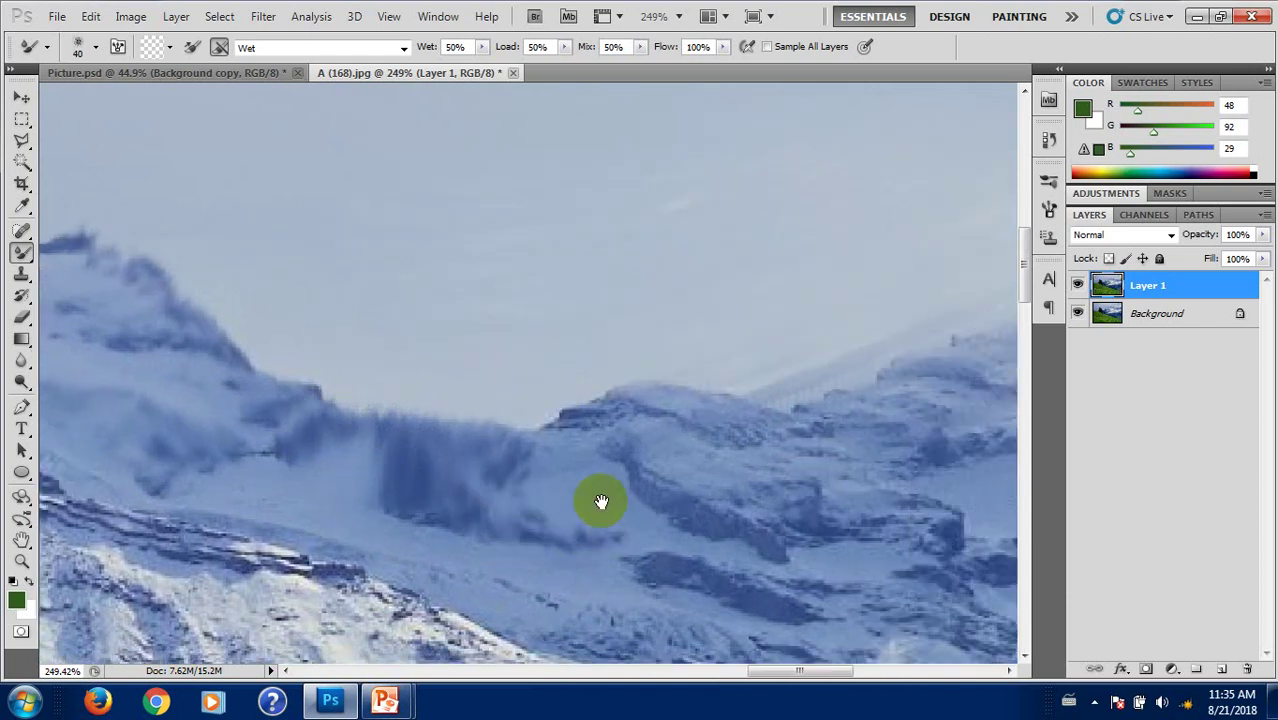
pyautogui.moveTo(570, 429)
pyautogui.mouseDown()
pyautogui.moveTo(633, 408)
pyautogui.moveTo(590, 465)
pyautogui.moveTo(550, 487)
pyautogui.moveTo(608, 508)
pyautogui.moveTo(670, 505)
pyautogui.mouseUp()
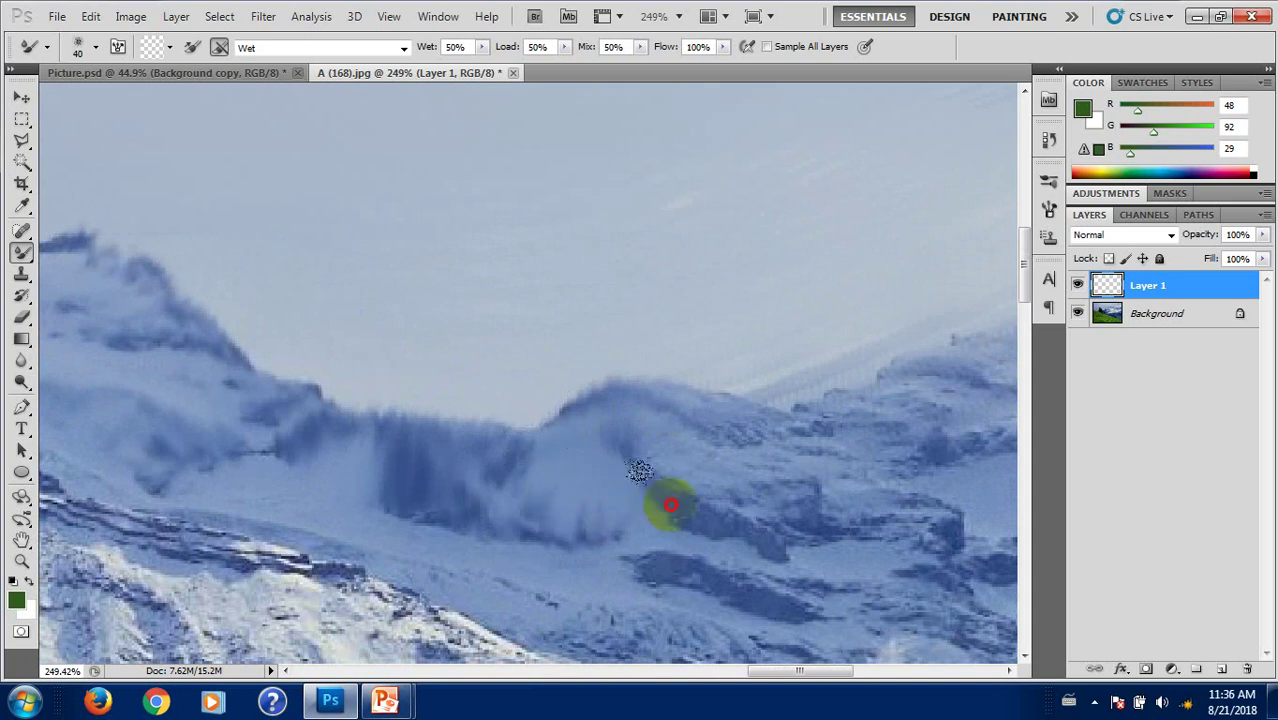
pyautogui.moveTo(736, 477); pyautogui.dragTo(716, 523)
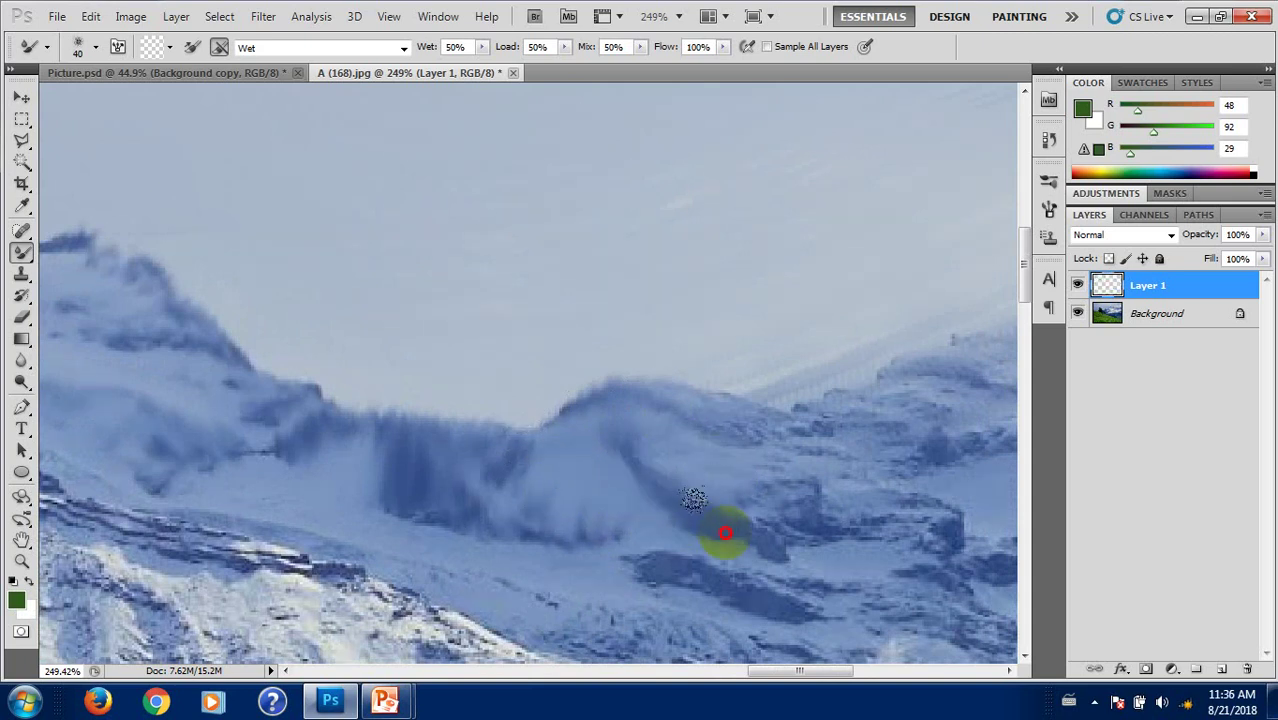
pyautogui.moveTo(774, 572); pyautogui.dragTo(650, 534)
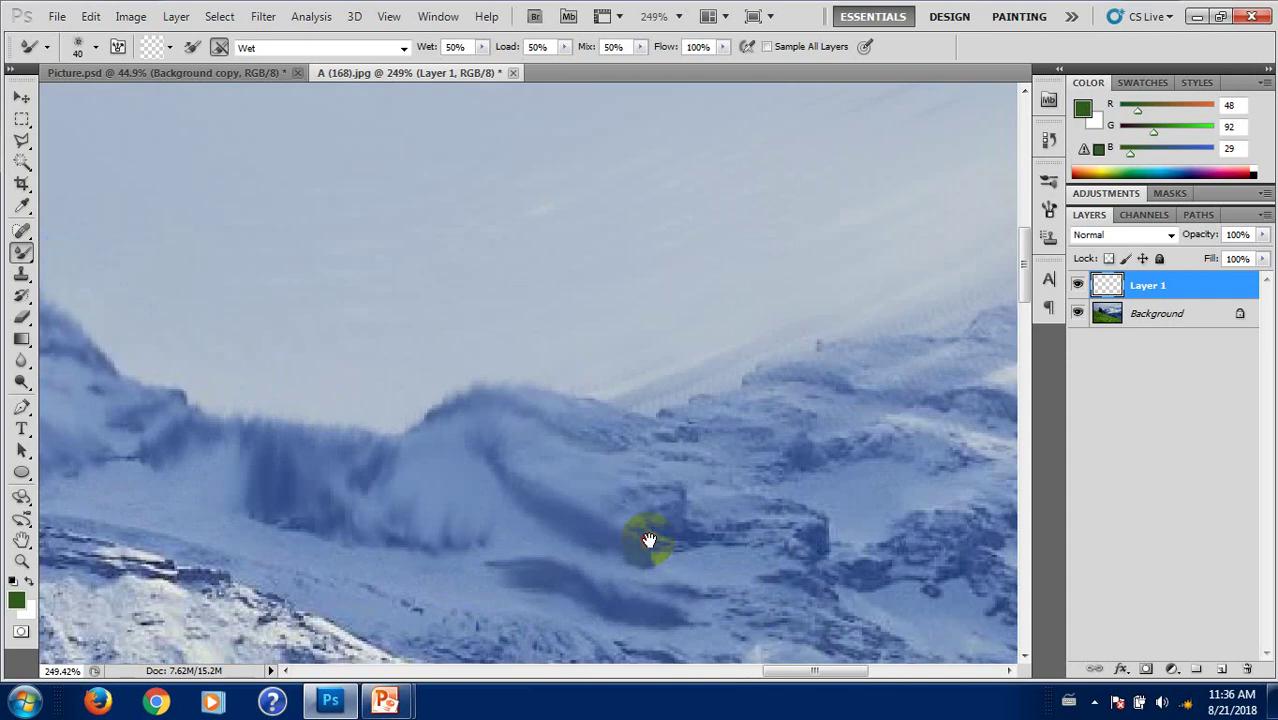
pyautogui.moveTo(601, 431)
pyautogui.mouseDown()
pyautogui.moveTo(664, 422)
pyautogui.moveTo(628, 440)
pyautogui.moveTo(730, 473)
pyautogui.moveTo(608, 445)
pyautogui.moveTo(576, 456)
pyautogui.moveTo(653, 416)
pyautogui.moveTo(706, 428)
pyautogui.moveTo(807, 400)
pyautogui.moveTo(842, 371)
pyautogui.moveTo(803, 445)
pyautogui.moveTo(699, 476)
pyautogui.moveTo(724, 422)
pyautogui.moveTo(779, 390)
pyautogui.moveTo(875, 374)
pyautogui.moveTo(656, 399)
pyautogui.moveTo(579, 442)
pyautogui.moveTo(508, 459)
pyautogui.mouseUp()
pyautogui.moveTo(455, 500)
pyautogui.mouseDown()
pyautogui.moveTo(490, 430)
pyautogui.moveTo(476, 413)
pyautogui.moveTo(662, 402)
pyautogui.moveTo(805, 354)
pyautogui.moveTo(830, 475)
pyautogui.moveTo(747, 471)
pyautogui.moveTo(765, 502)
pyautogui.moveTo(557, 478)
pyautogui.mouseUp()
# Step: Smear paint across the lower snowy slope, working the white cloud texture into the blue
pyautogui.scroll(-1, 557, 478)
pyautogui.scroll(-1, 555, 465)
pyautogui.scroll(-1, 560, 478)
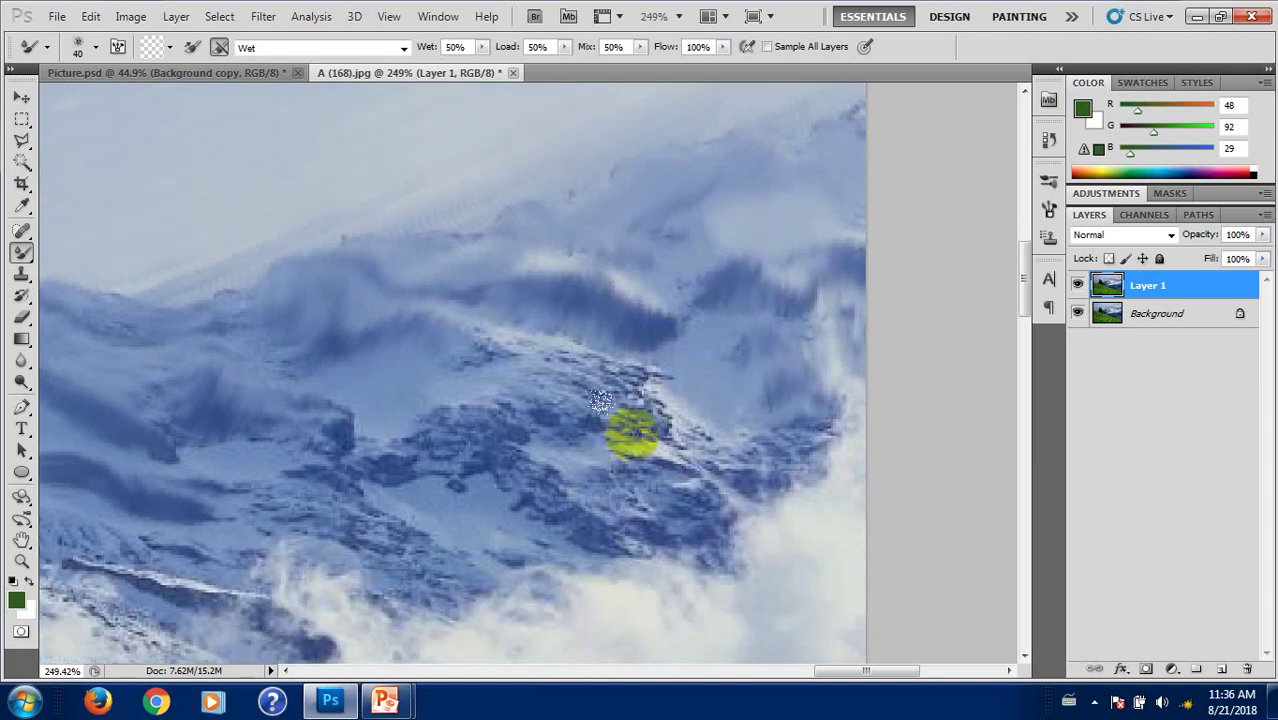
pyautogui.moveTo(602, 362)
pyautogui.mouseDown()
pyautogui.moveTo(534, 361)
pyautogui.moveTo(482, 332)
pyautogui.moveTo(453, 383)
pyautogui.moveTo(348, 458)
pyautogui.moveTo(316, 412)
pyautogui.mouseUp()
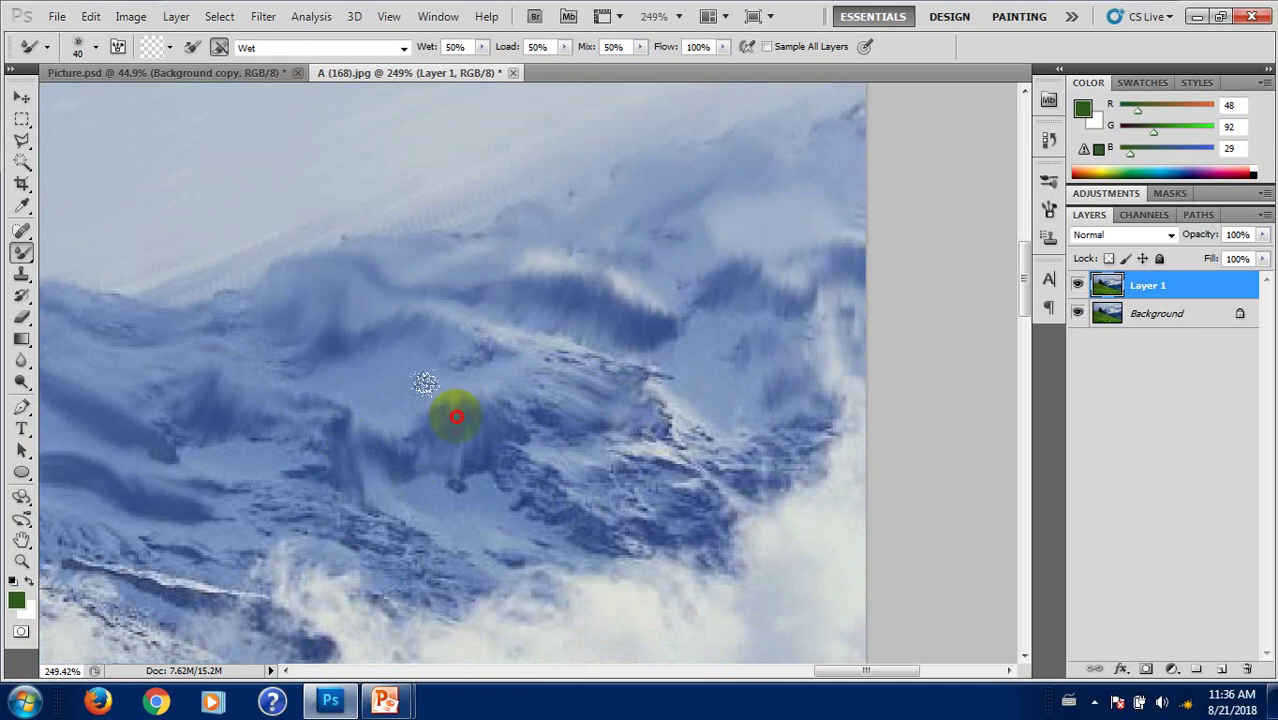
pyautogui.moveTo(479, 428)
pyautogui.mouseDown()
pyautogui.moveTo(593, 517)
pyautogui.moveTo(640, 455)
pyautogui.moveTo(679, 492)
pyautogui.moveTo(747, 429)
pyautogui.moveTo(640, 420)
pyautogui.mouseUp()
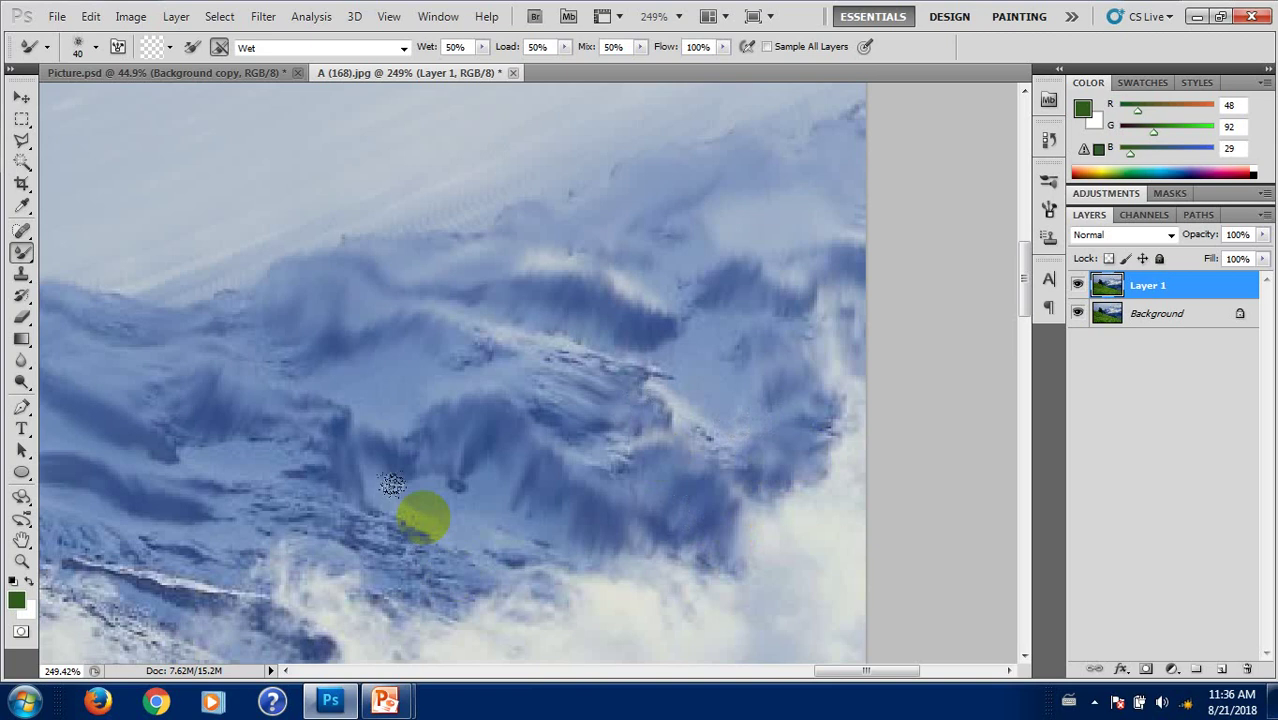
pyautogui.scroll(-3, 392, 485)
pyautogui.moveTo(308, 333)
pyautogui.mouseDown()
pyautogui.moveTo(352, 402)
pyautogui.moveTo(400, 428)
pyautogui.moveTo(423, 422)
pyautogui.moveTo(462, 375)
pyautogui.moveTo(424, 338)
pyautogui.moveTo(262, 320)
pyautogui.moveTo(250, 360)
pyautogui.moveTo(356, 442)
pyautogui.moveTo(465, 428)
pyautogui.moveTo(408, 410)
pyautogui.moveTo(457, 398)
pyautogui.moveTo(399, 465)
pyautogui.moveTo(448, 448)
pyautogui.moveTo(527, 487)
pyautogui.mouseUp()
pyautogui.moveTo(458, 420)
pyautogui.mouseDown()
pyautogui.moveTo(513, 399)
pyautogui.moveTo(528, 451)
pyautogui.moveTo(605, 465)
pyautogui.moveTo(650, 502)
pyautogui.moveTo(570, 527)
pyautogui.mouseUp()
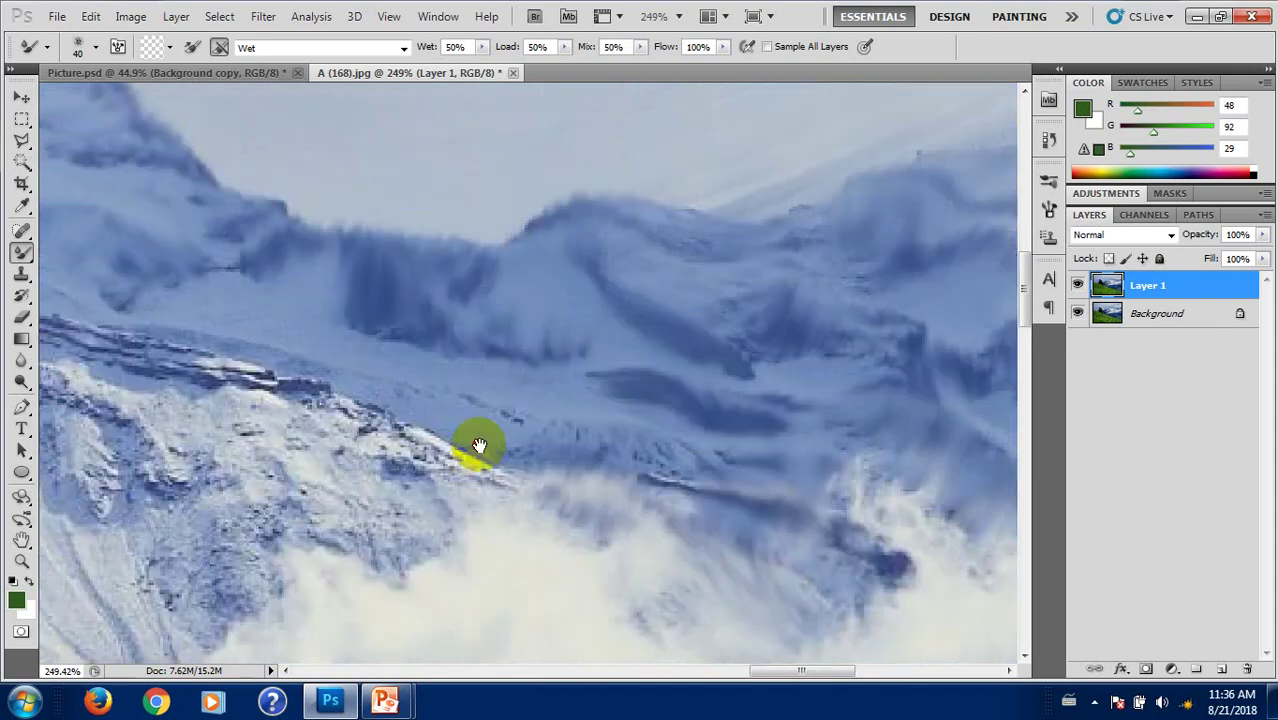
pyautogui.moveTo(479, 442); pyautogui.dragTo(542, 456)
pyautogui.moveTo(602, 494); pyautogui.dragTo(573, 535)
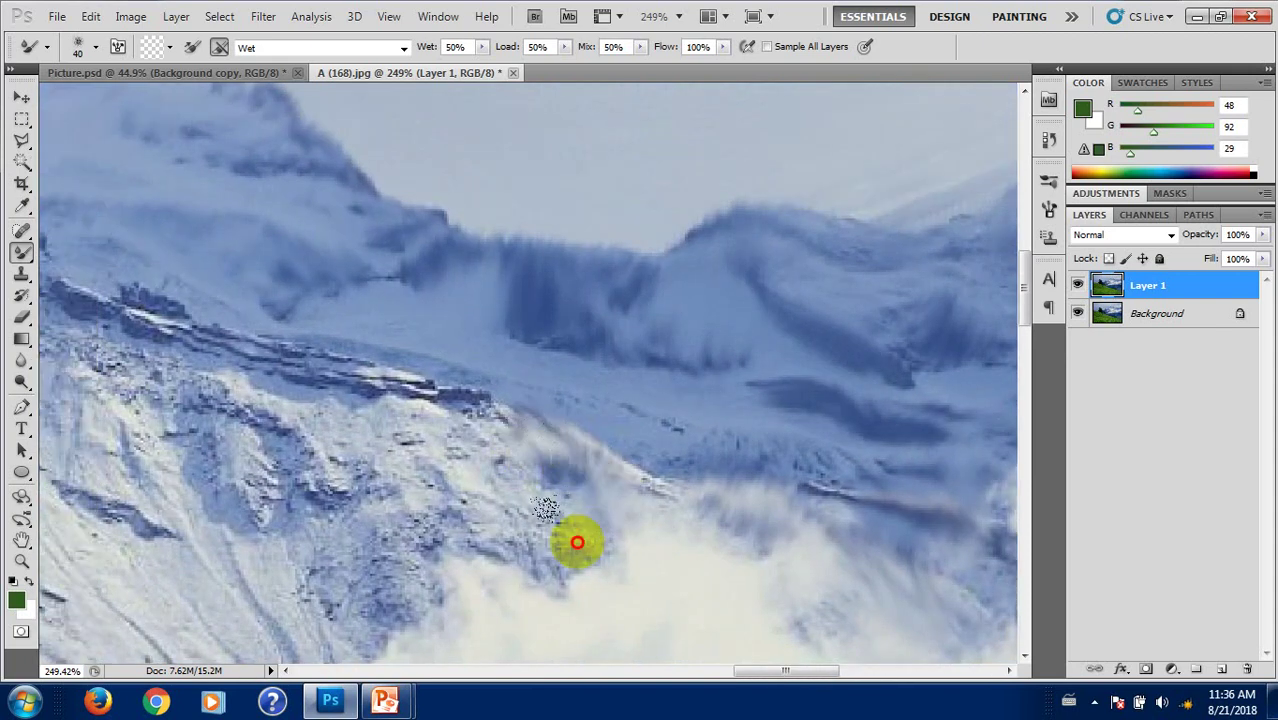
pyautogui.moveTo(479, 499)
pyautogui.mouseDown()
pyautogui.moveTo(513, 530)
pyautogui.moveTo(417, 519)
pyautogui.moveTo(365, 434)
pyautogui.moveTo(371, 405)
pyautogui.moveTo(542, 414)
pyautogui.mouseUp()
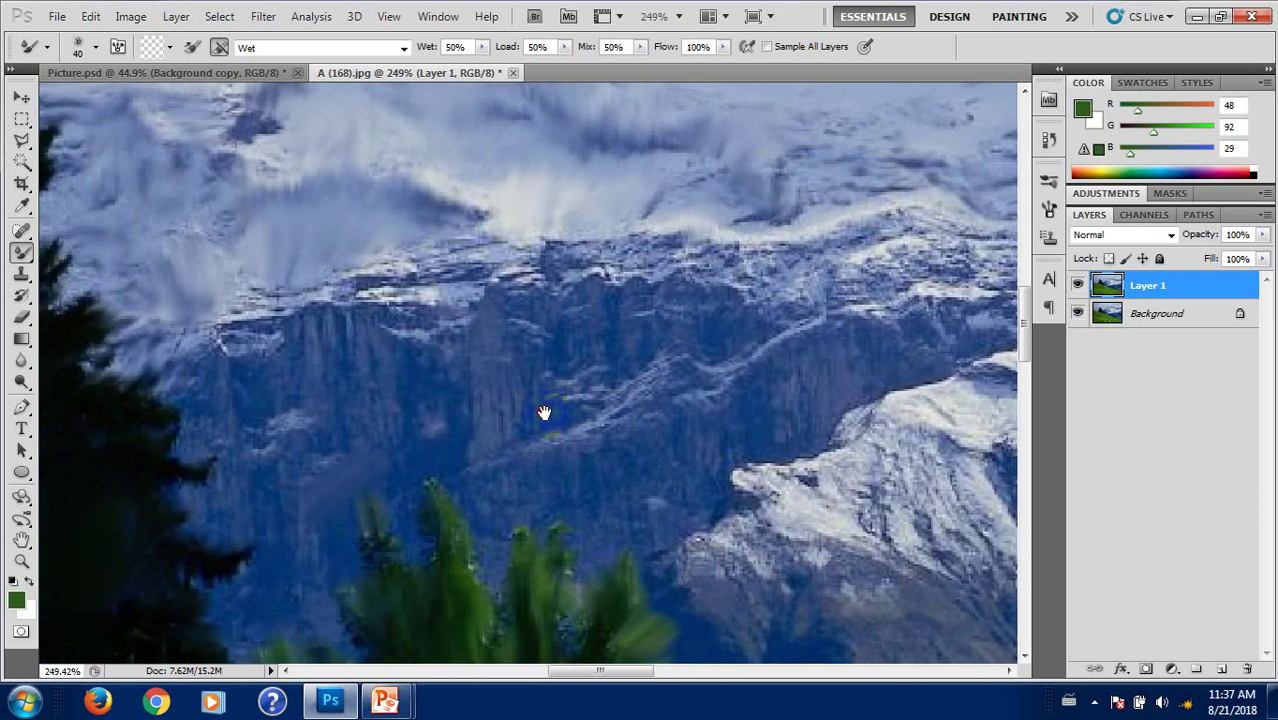
# Step: Drag Wet Mixer Brush strokes along and down the blue cliff edge up to the snowy ridge
pyautogui.moveTo(214, 330)
pyautogui.mouseDown()
pyautogui.moveTo(290, 313)
pyautogui.moveTo(315, 258)
pyautogui.moveTo(381, 258)
pyautogui.moveTo(416, 242)
pyautogui.moveTo(542, 297)
pyautogui.moveTo(443, 343)
pyautogui.mouseUp()
pyautogui.moveTo(386, 280)
pyautogui.mouseDown()
pyautogui.moveTo(434, 266)
pyautogui.moveTo(637, 261)
pyautogui.mouseUp()
pyautogui.scroll(2, 600, 250)
pyautogui.scroll(2, 678, 226)
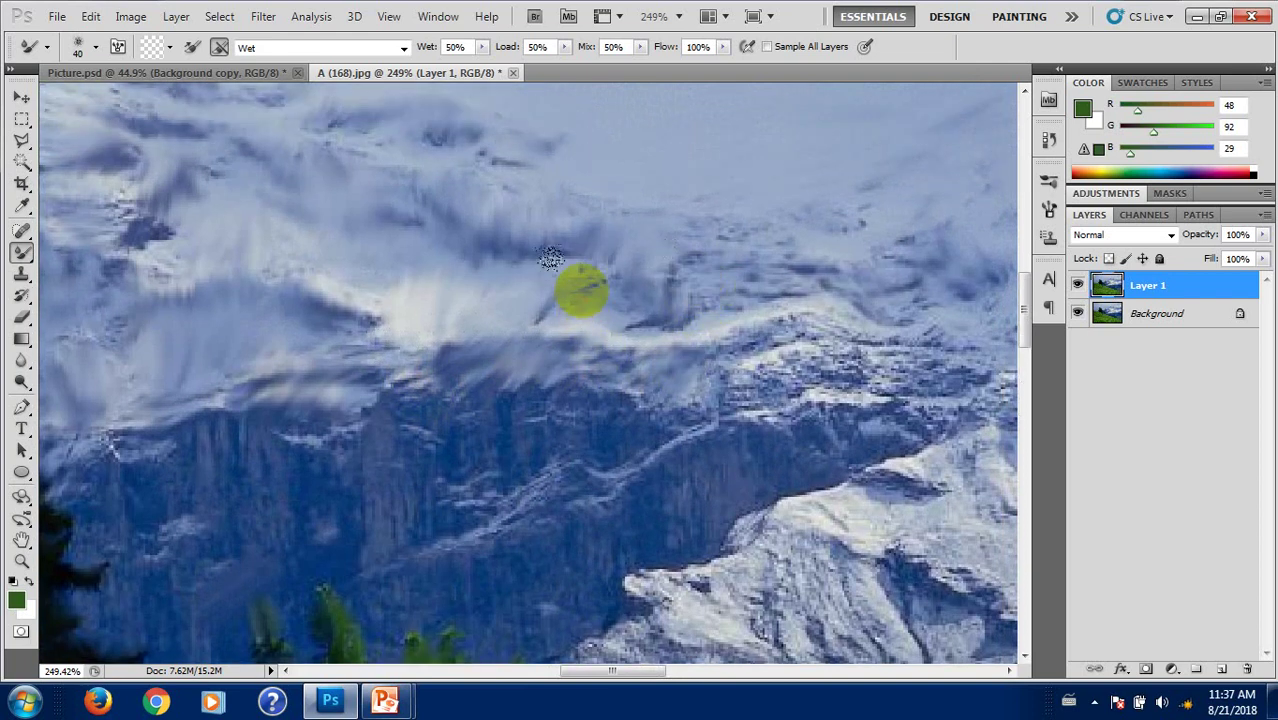
pyautogui.moveTo(715, 234)
pyautogui.mouseDown()
pyautogui.moveTo(757, 292)
pyautogui.moveTo(827, 342)
pyautogui.mouseUp()
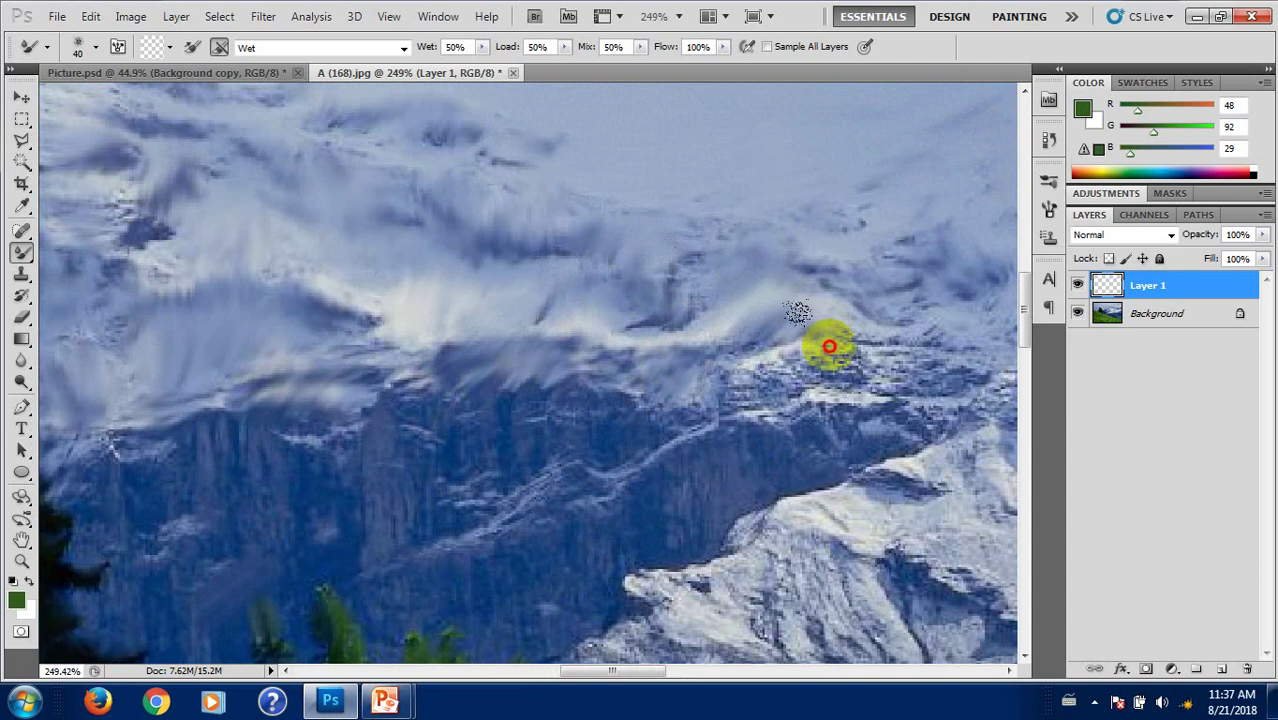
pyautogui.moveTo(819, 399)
pyautogui.mouseDown()
pyautogui.moveTo(748, 402)
pyautogui.moveTo(685, 351)
pyautogui.moveTo(779, 331)
pyautogui.moveTo(573, 393)
pyautogui.moveTo(585, 419)
pyautogui.moveTo(668, 402)
pyautogui.moveTo(551, 419)
pyautogui.moveTo(567, 370)
pyautogui.moveTo(527, 385)
pyautogui.moveTo(380, 333)
pyautogui.moveTo(308, 379)
pyautogui.mouseUp()
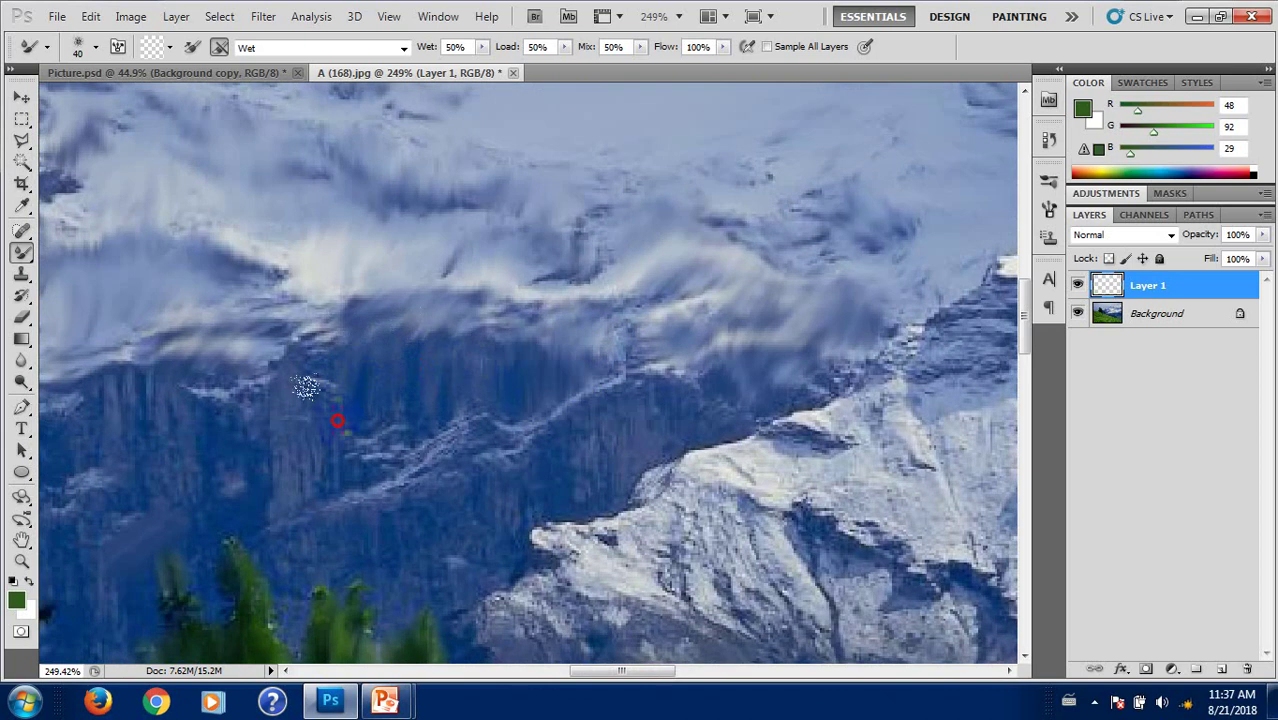
pyautogui.moveTo(208, 456)
pyautogui.mouseDown()
pyautogui.moveTo(355, 423)
pyautogui.moveTo(314, 385)
pyautogui.moveTo(143, 362)
pyautogui.moveTo(243, 362)
pyautogui.moveTo(193, 358)
pyautogui.moveTo(237, 348)
pyautogui.moveTo(278, 313)
pyautogui.moveTo(304, 399)
pyautogui.mouseUp()
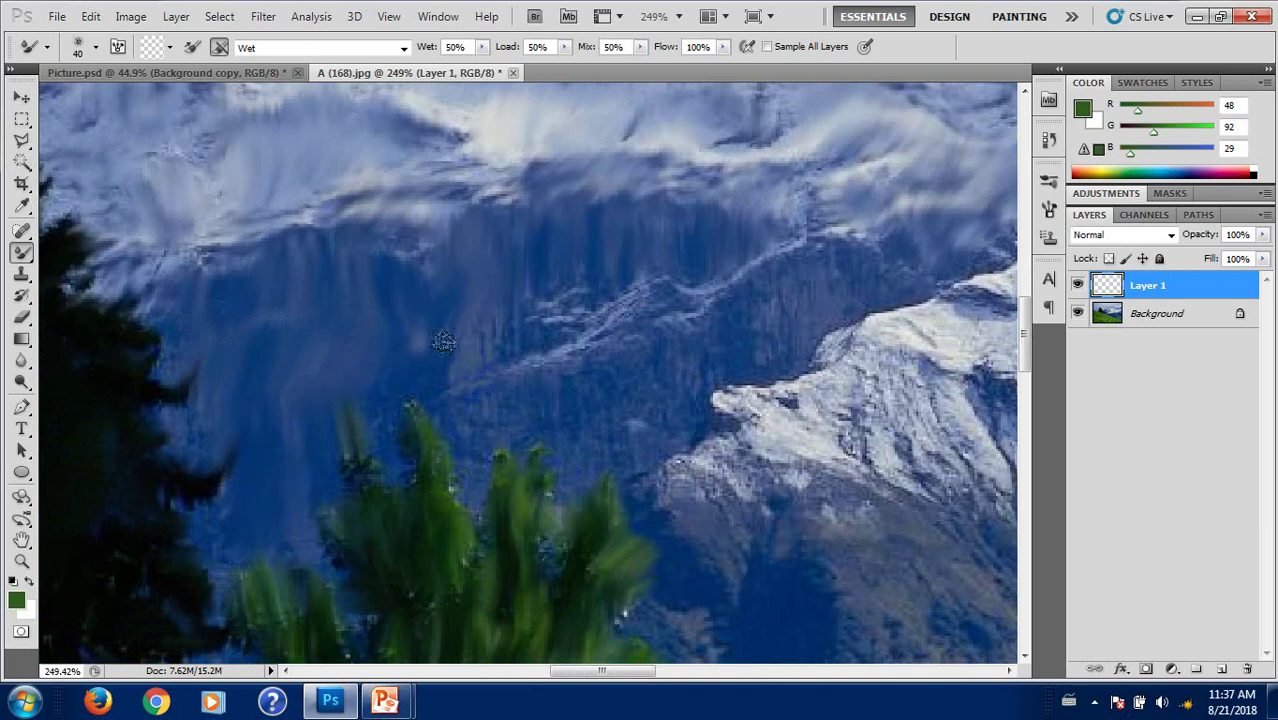
pyautogui.moveTo(485, 316)
pyautogui.mouseDown()
pyautogui.moveTo(570, 342)
pyautogui.moveTo(684, 300)
pyautogui.mouseUp()
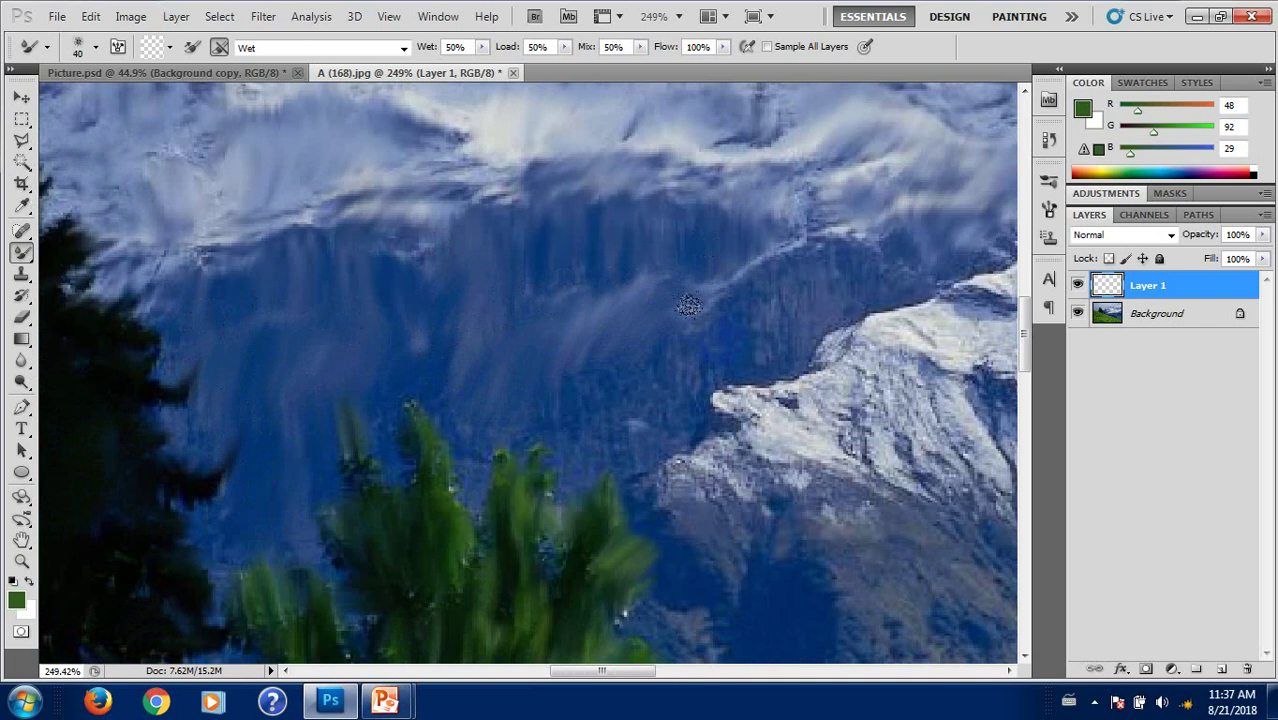
pyautogui.moveTo(590, 365); pyautogui.dragTo(665, 295)
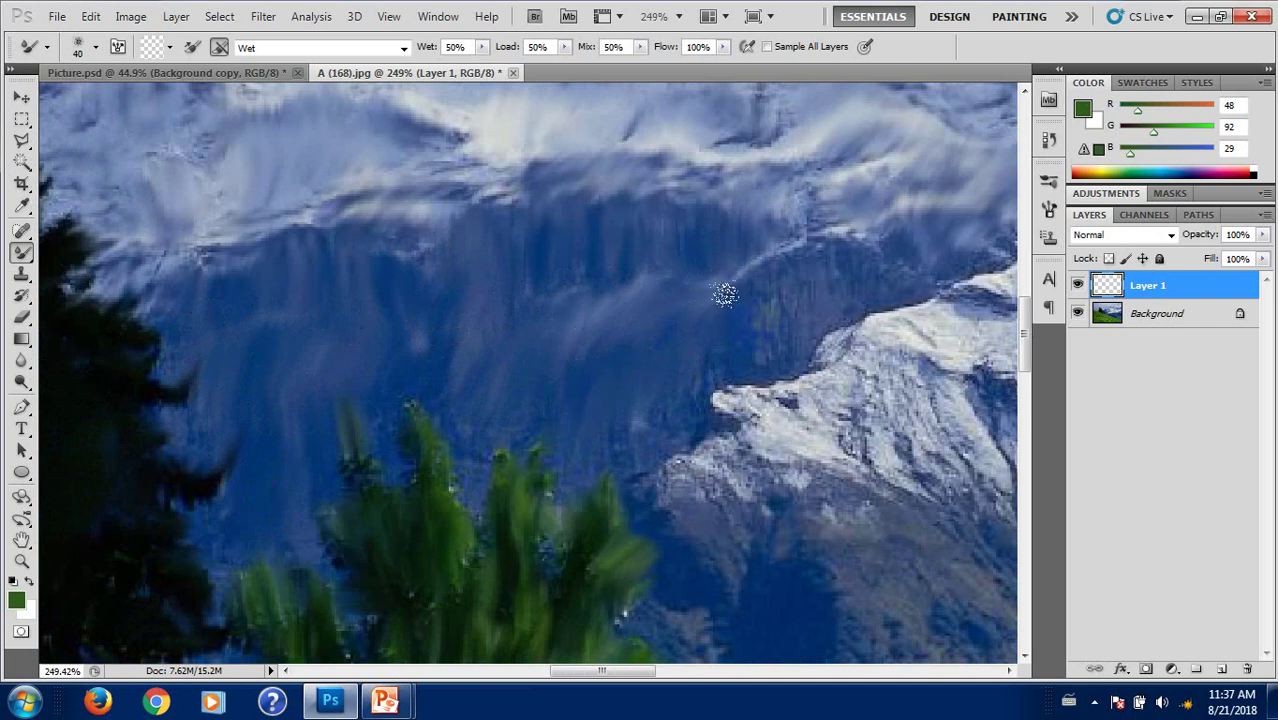
# Step: Smear the mountainside below the cloud, turning the light waterfall streak into blue streaks
pyautogui.moveTo(705, 450); pyautogui.dragTo(620, 305)
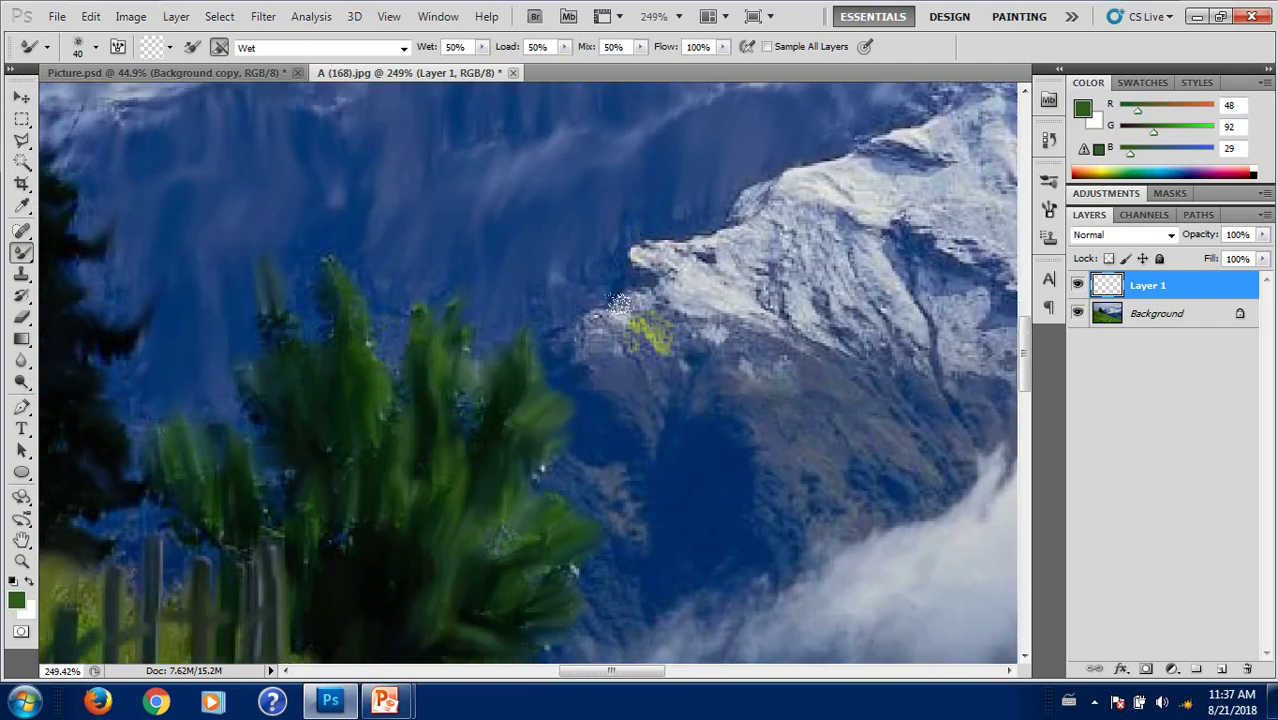
pyautogui.moveTo(613, 531)
pyautogui.mouseDown()
pyautogui.moveTo(620, 402)
pyautogui.moveTo(605, 357)
pyautogui.mouseUp()
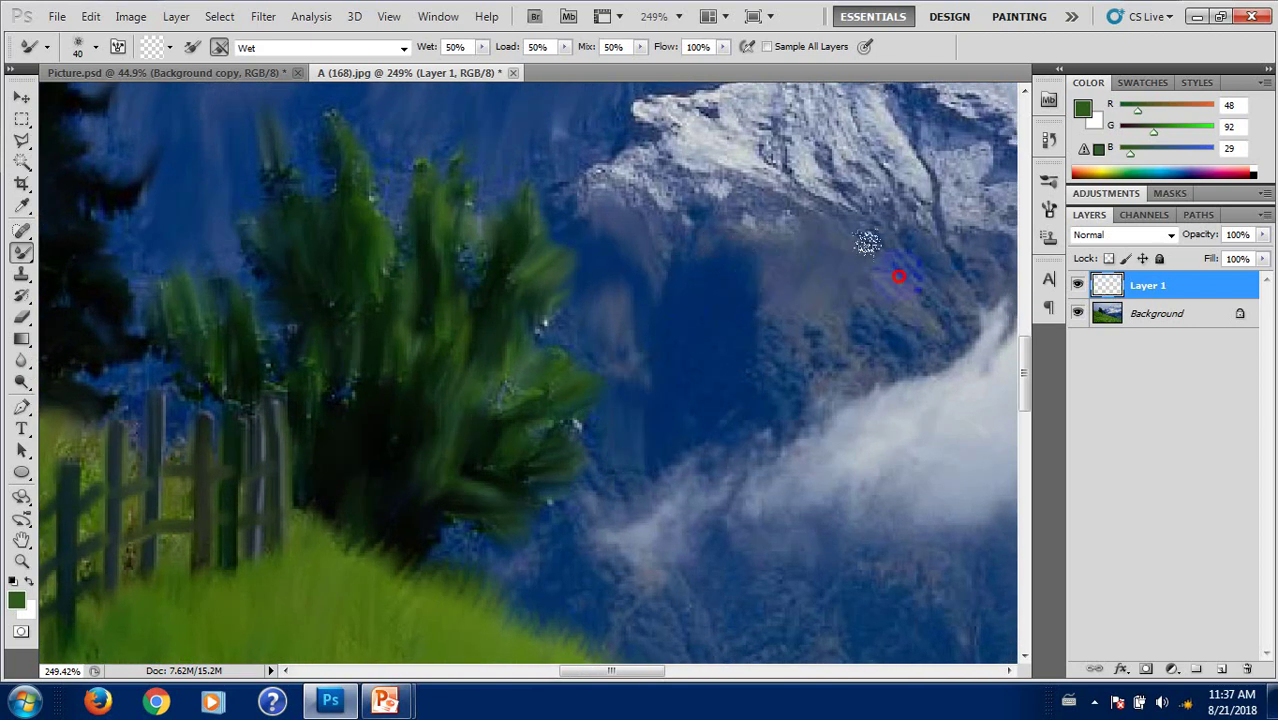
pyautogui.moveTo(765, 405); pyautogui.dragTo(540, 350)
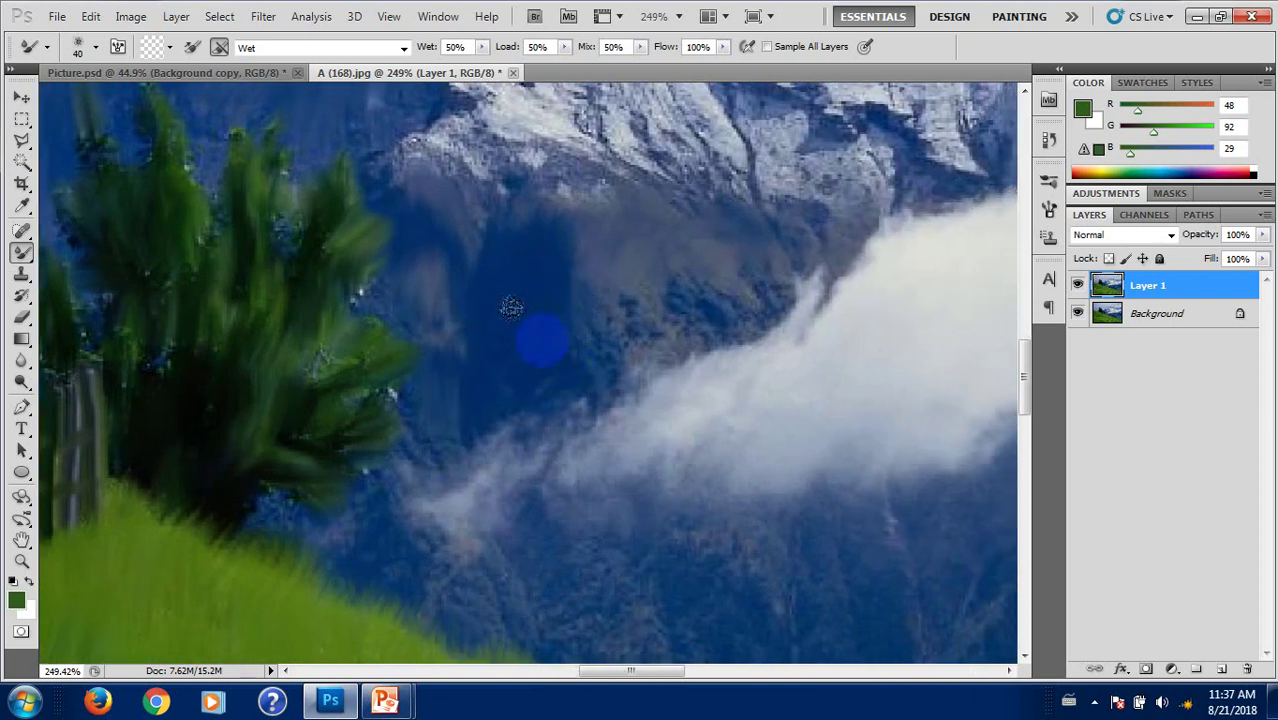
pyautogui.moveTo(511, 307); pyautogui.dragTo(700, 266)
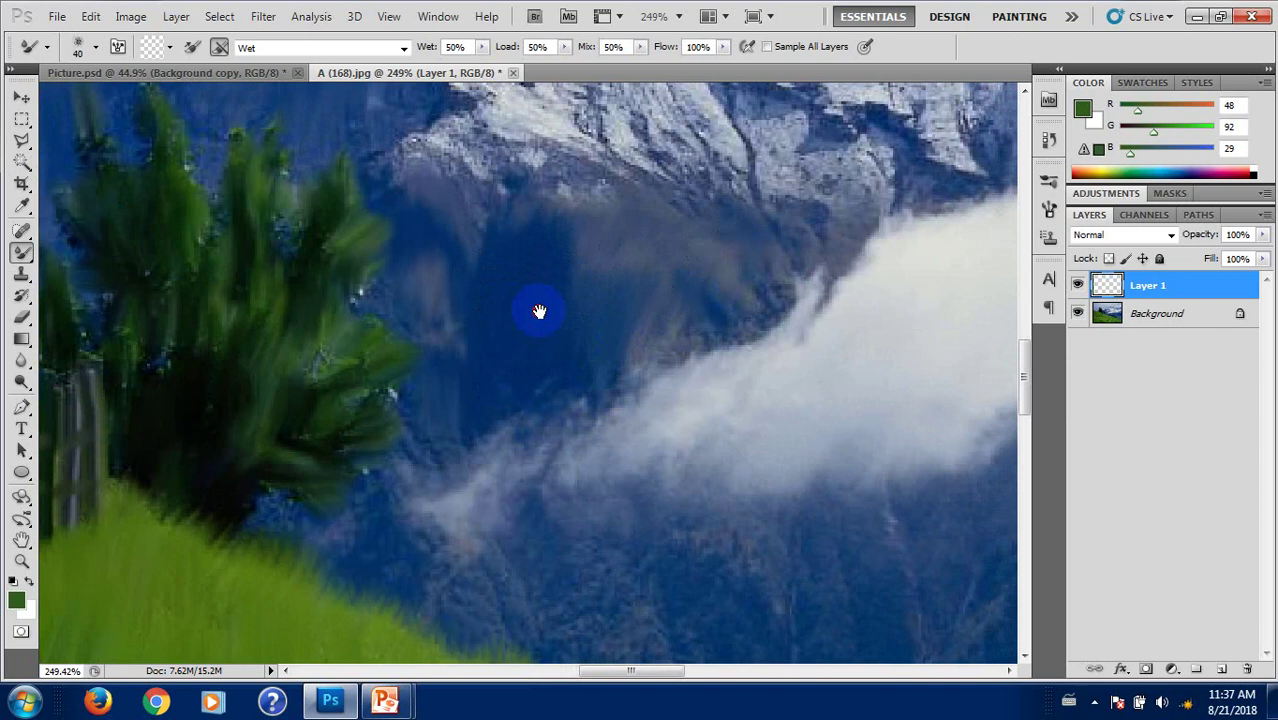
pyautogui.moveTo(539, 311); pyautogui.dragTo(564, 161)
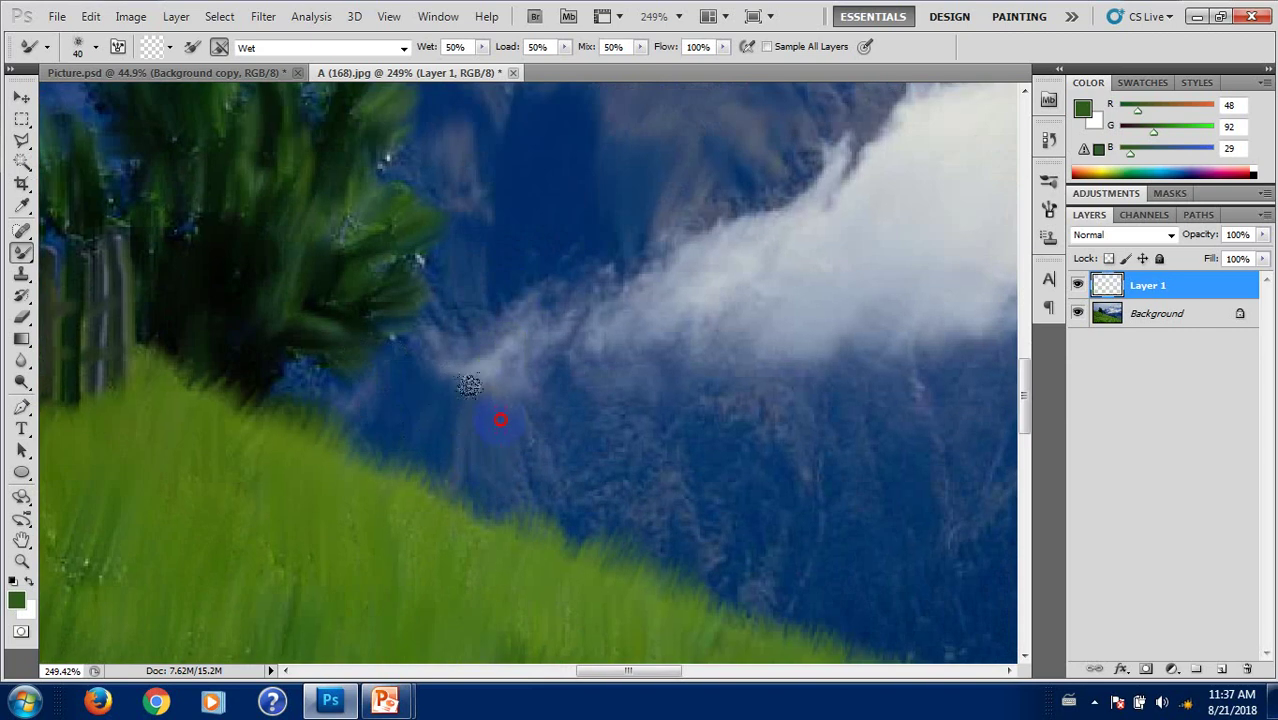
pyautogui.moveTo(665, 514); pyautogui.dragTo(676, 522)
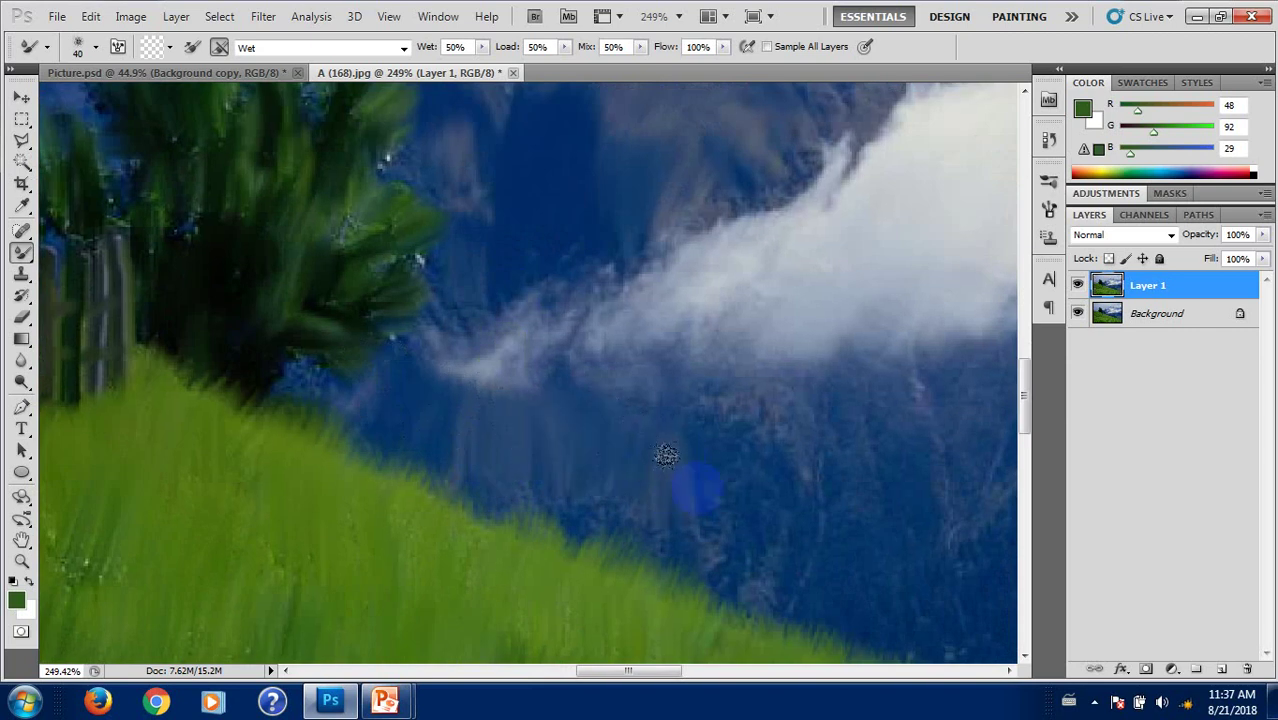
pyautogui.moveTo(745, 474); pyautogui.dragTo(588, 433)
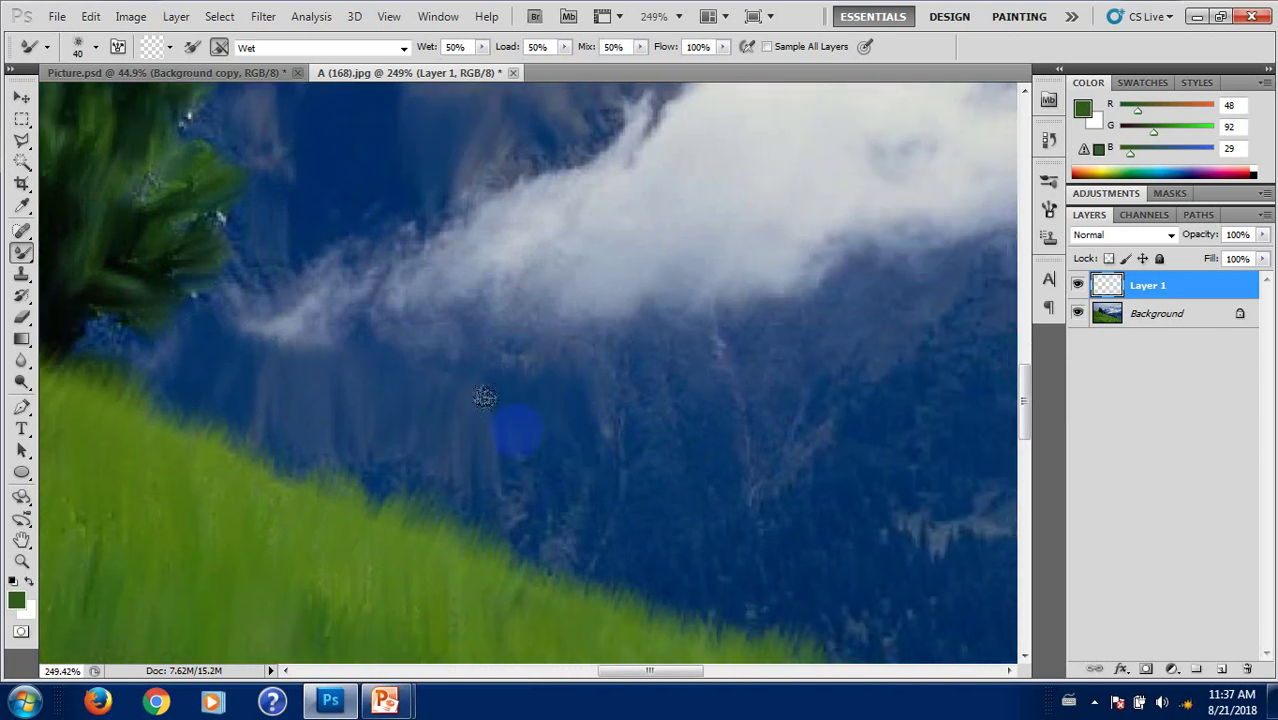
pyautogui.moveTo(686, 411); pyautogui.dragTo(551, 399)
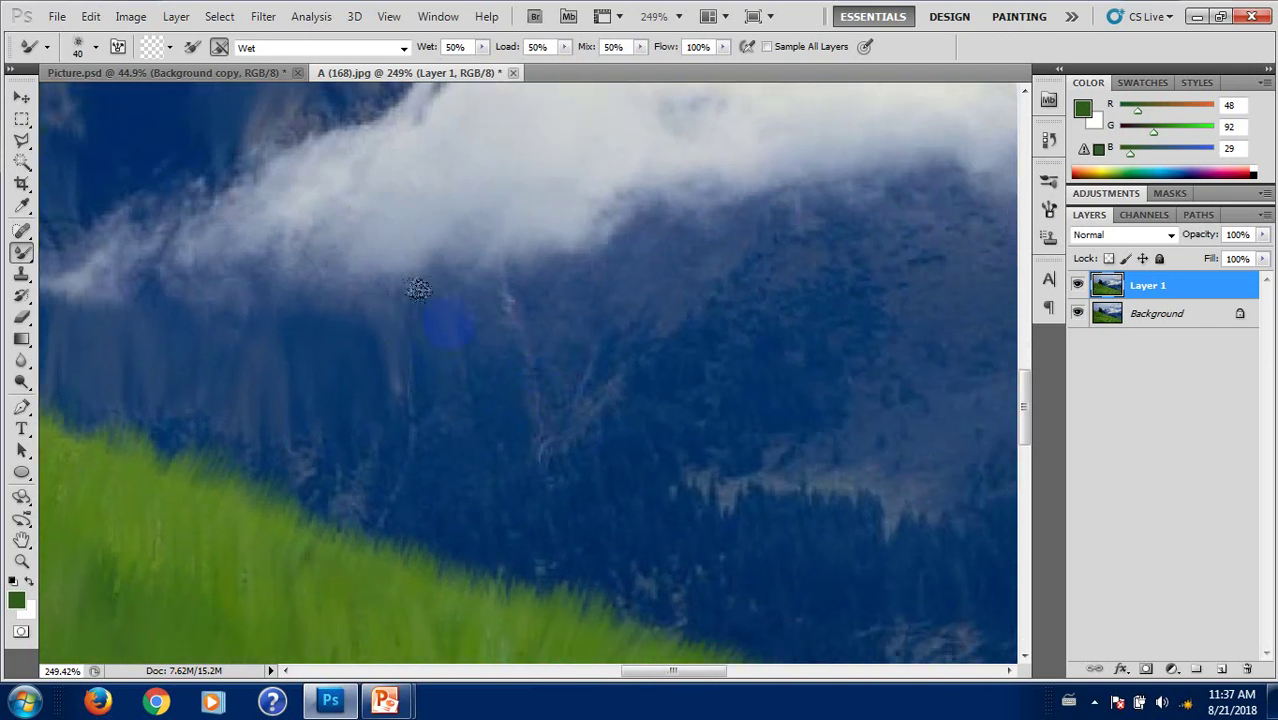
pyautogui.moveTo(418, 289); pyautogui.dragTo(358, 364)
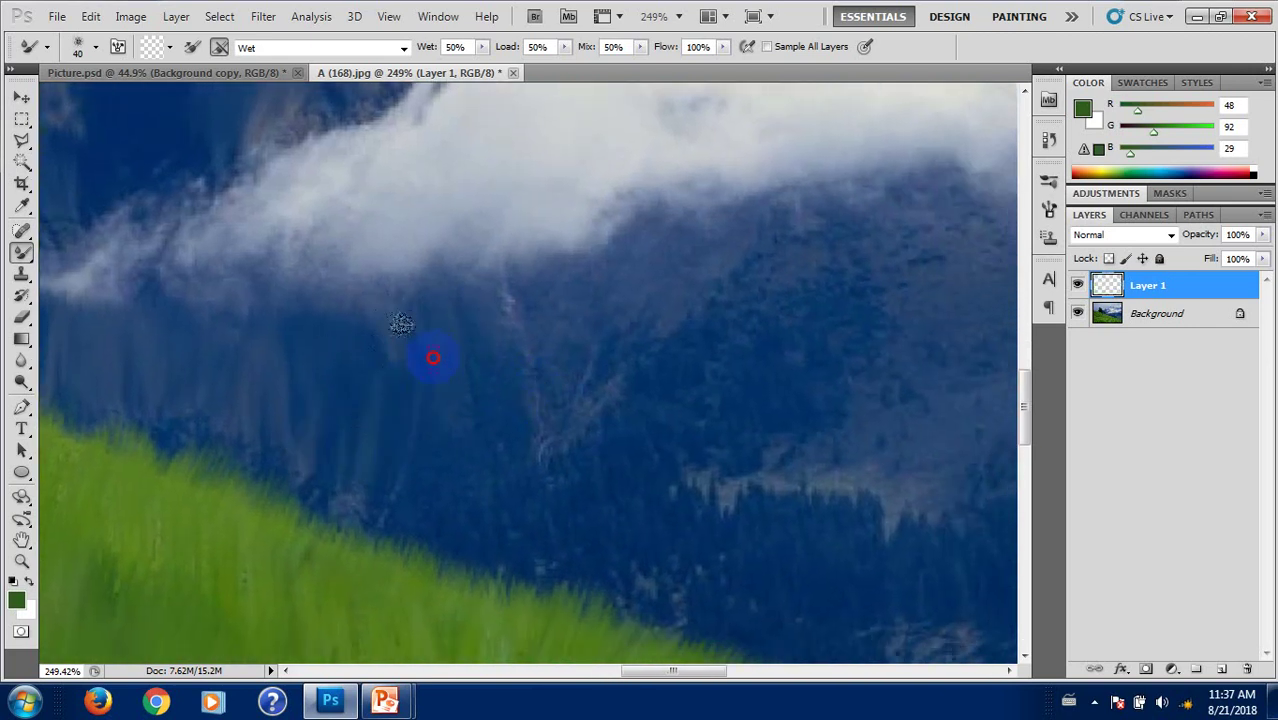
pyautogui.moveTo(475, 276)
pyautogui.mouseDown()
pyautogui.moveTo(508, 308)
pyautogui.moveTo(552, 297)
pyautogui.moveTo(608, 359)
pyautogui.moveTo(515, 433)
pyautogui.moveTo(479, 393)
pyautogui.mouseUp()
# Step: Smudge the forested slope and the forest edge just above the grass
pyautogui.moveTo(721, 420)
pyautogui.mouseDown()
pyautogui.moveTo(619, 422)
pyautogui.moveTo(562, 379)
pyautogui.moveTo(656, 317)
pyautogui.mouseUp()
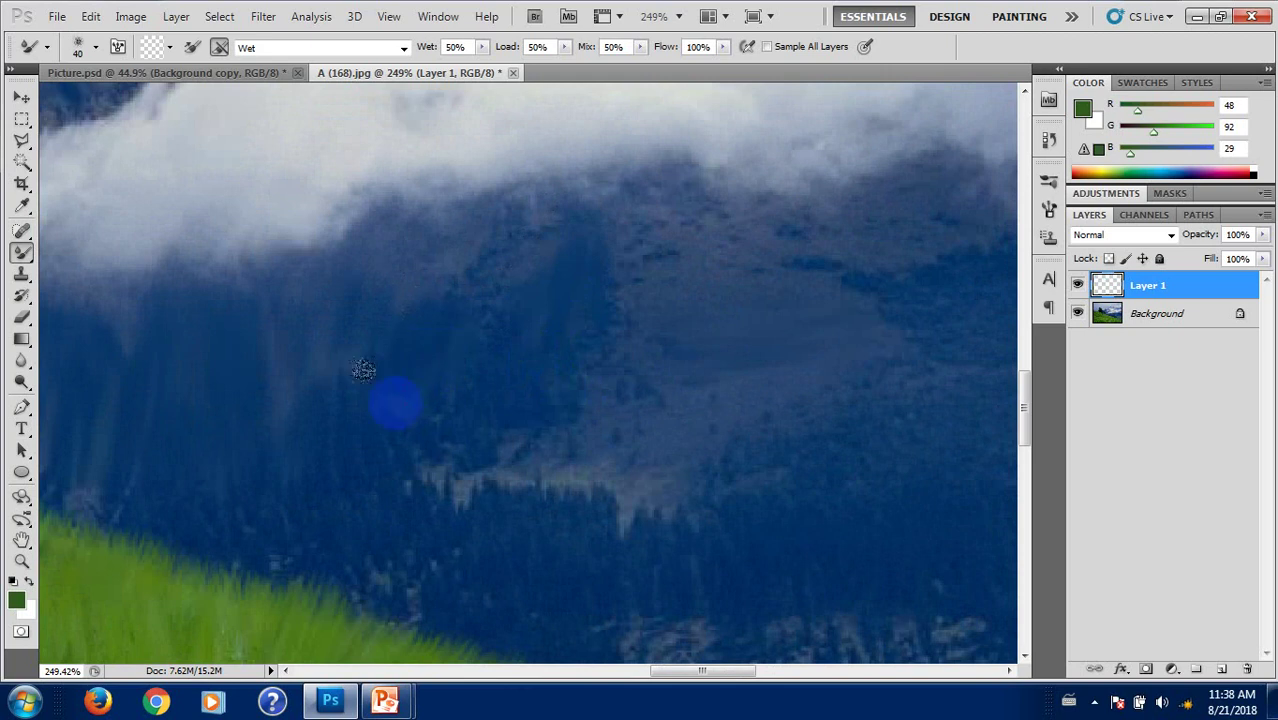
pyautogui.click(295, 490)
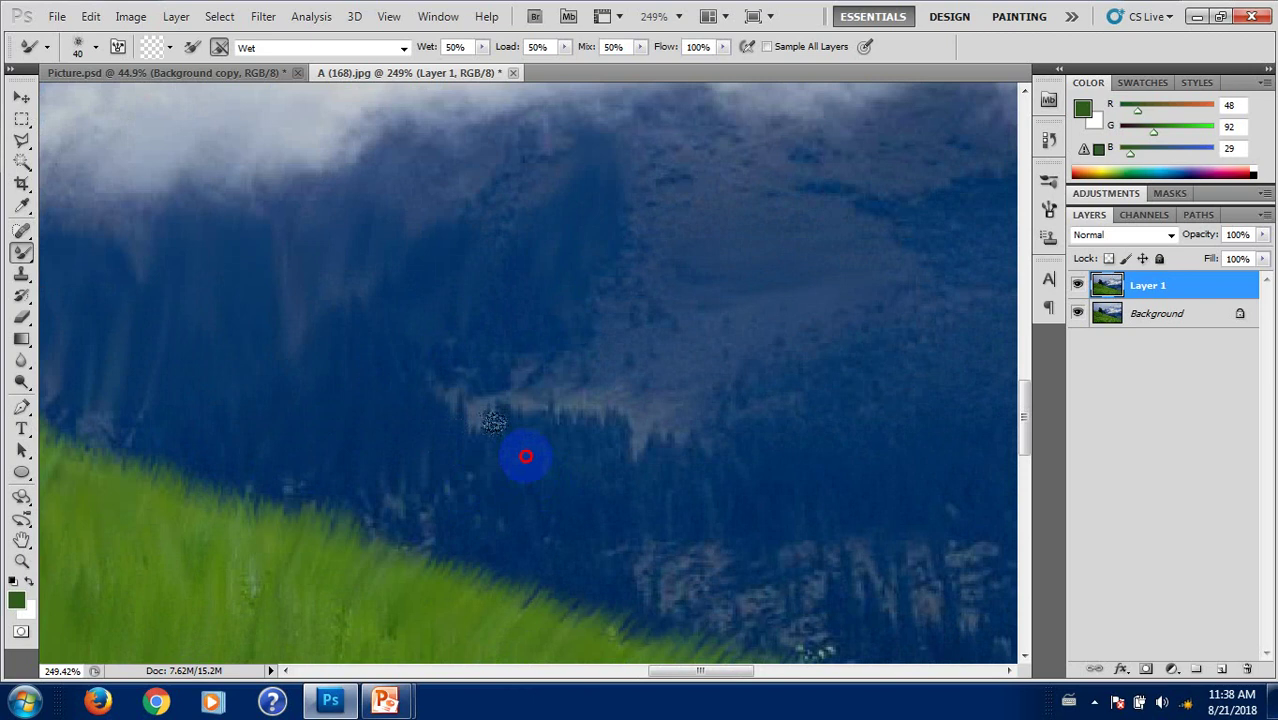
pyautogui.moveTo(493, 423)
pyautogui.mouseDown()
pyautogui.moveTo(482, 398)
pyautogui.moveTo(524, 409)
pyautogui.moveTo(427, 405)
pyautogui.mouseUp()
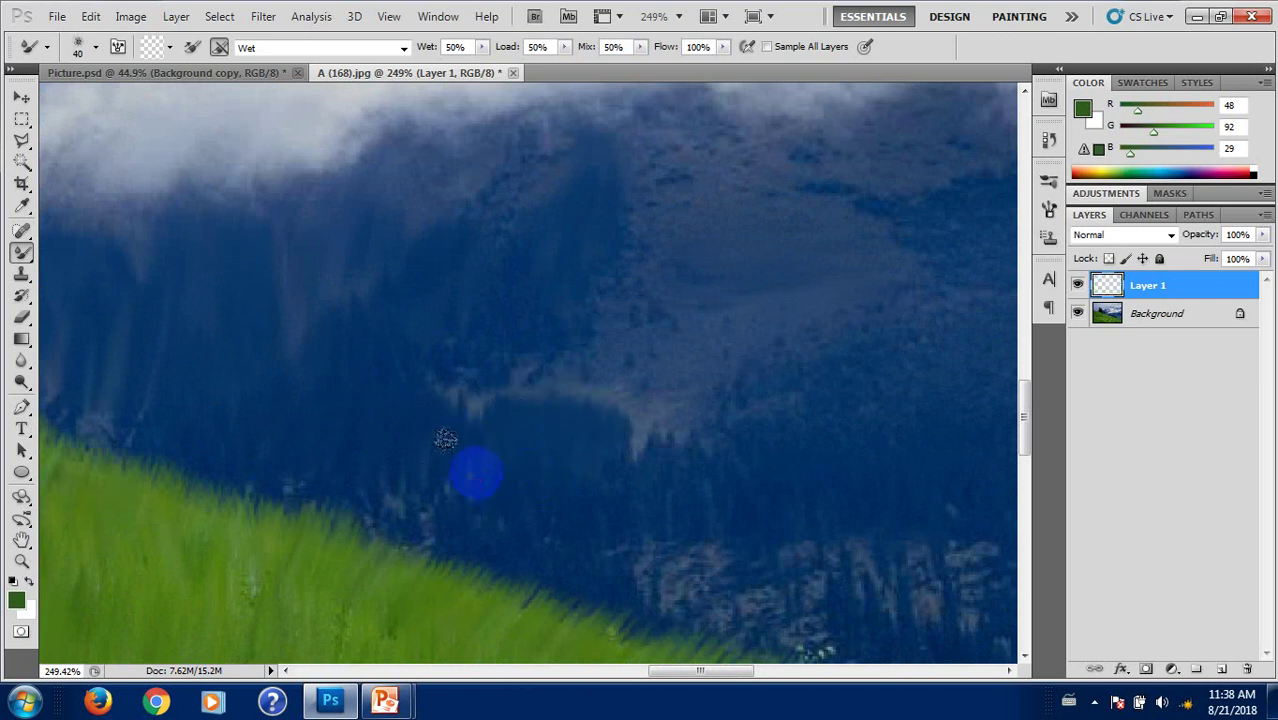
pyautogui.moveTo(458, 495)
pyautogui.mouseDown()
pyautogui.moveTo(539, 501)
pyautogui.moveTo(571, 489)
pyautogui.moveTo(531, 490)
pyautogui.mouseUp()
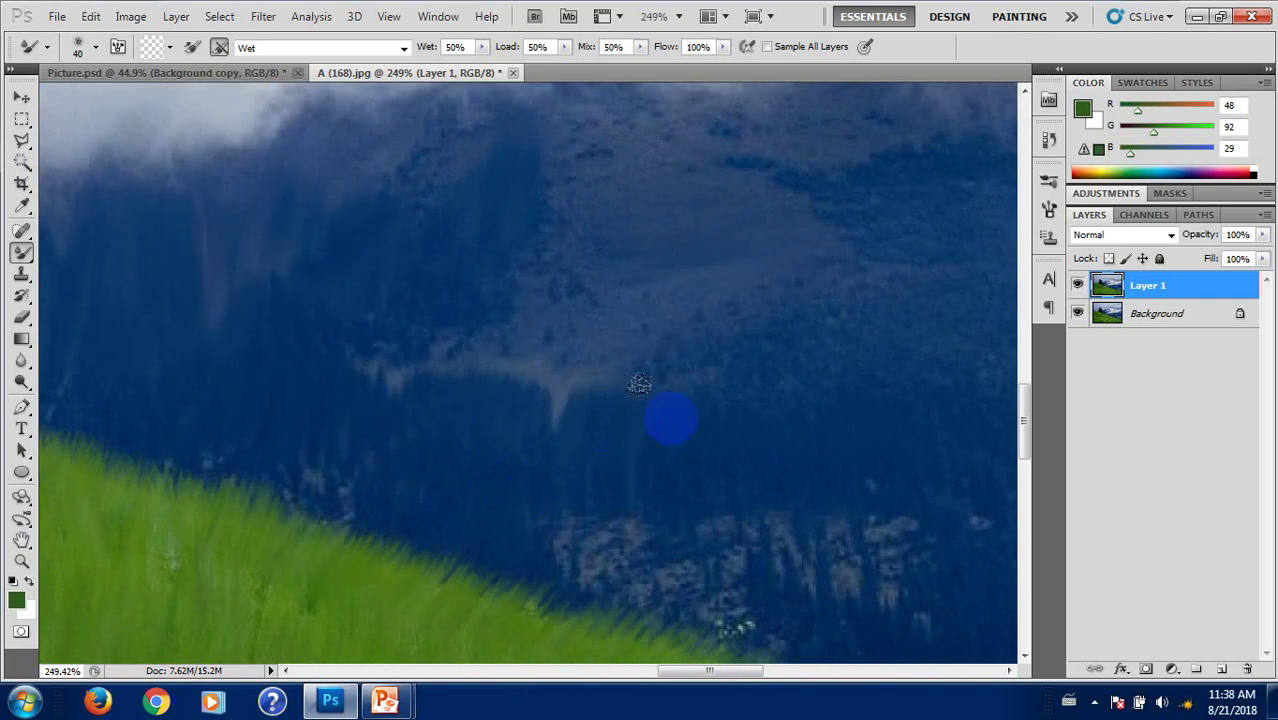
pyautogui.moveTo(646, 433)
pyautogui.mouseDown()
pyautogui.moveTo(608, 422)
pyautogui.moveTo(565, 337)
pyautogui.mouseUp()
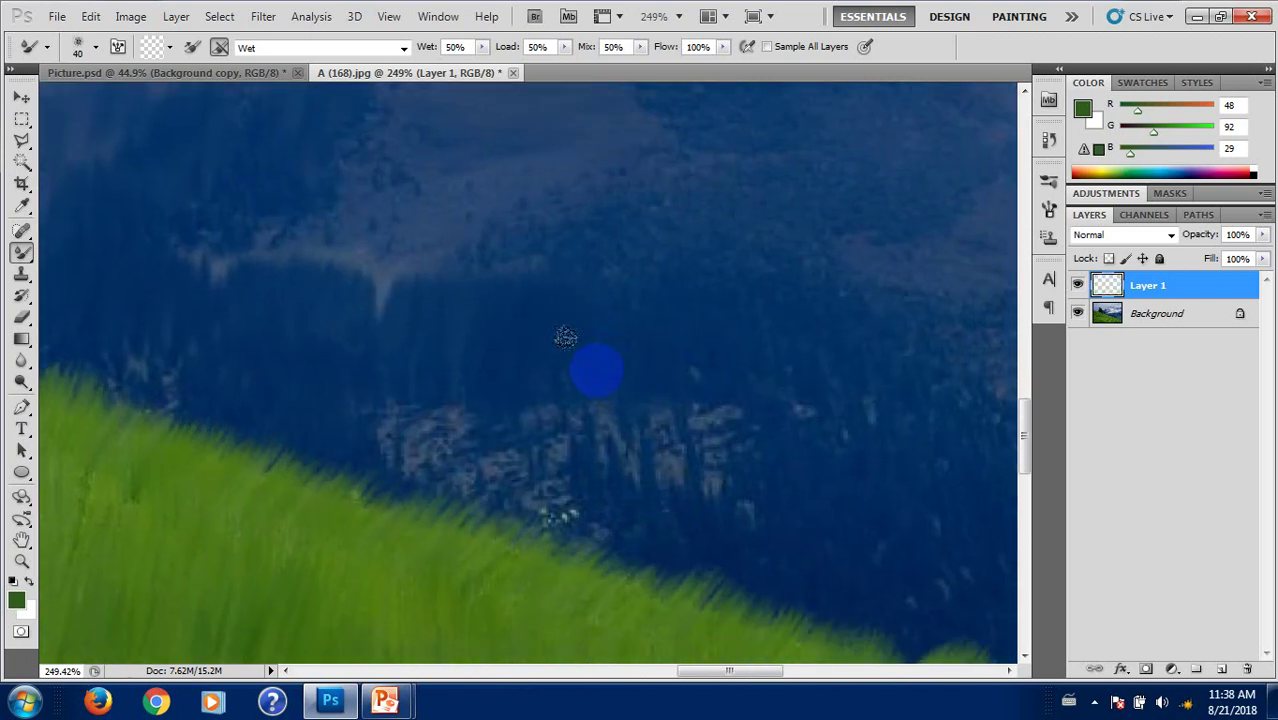
pyautogui.moveTo(474, 387)
pyautogui.mouseDown()
pyautogui.moveTo(383, 438)
pyautogui.moveTo(639, 448)
pyautogui.moveTo(547, 447)
pyautogui.moveTo(577, 414)
pyautogui.mouseUp()
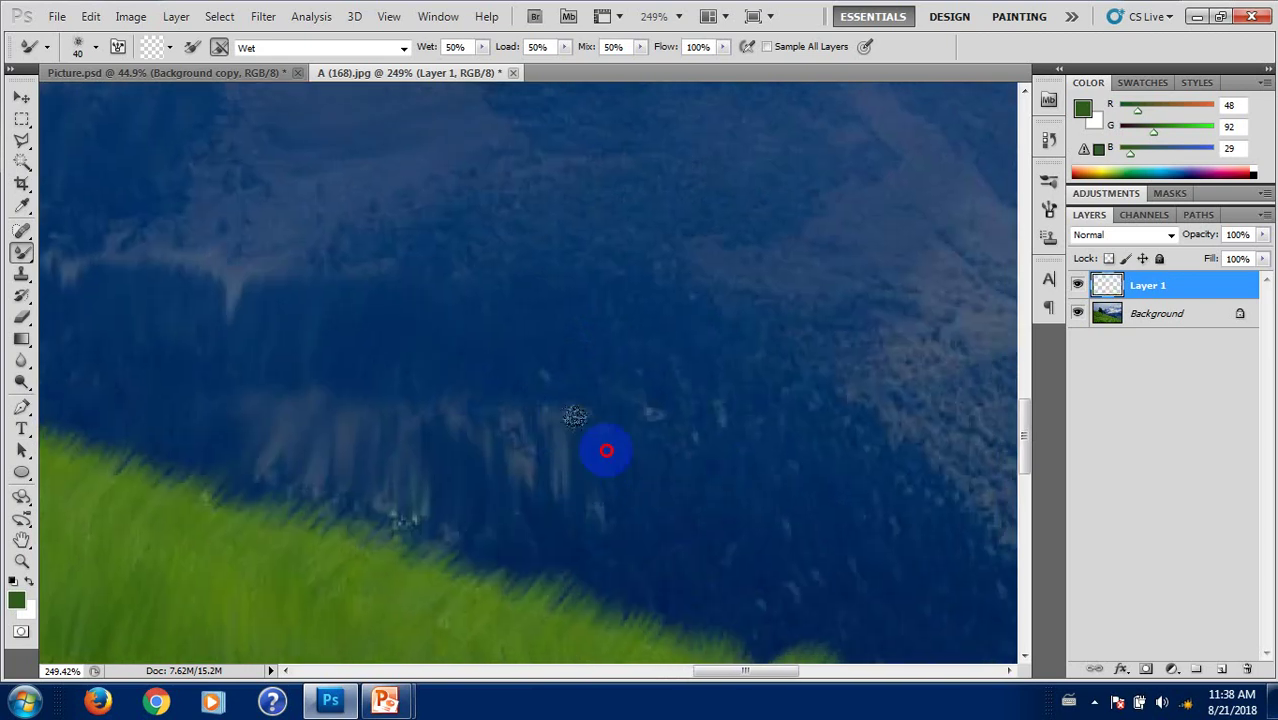
pyautogui.moveTo(393, 317); pyautogui.dragTo(465, 284)
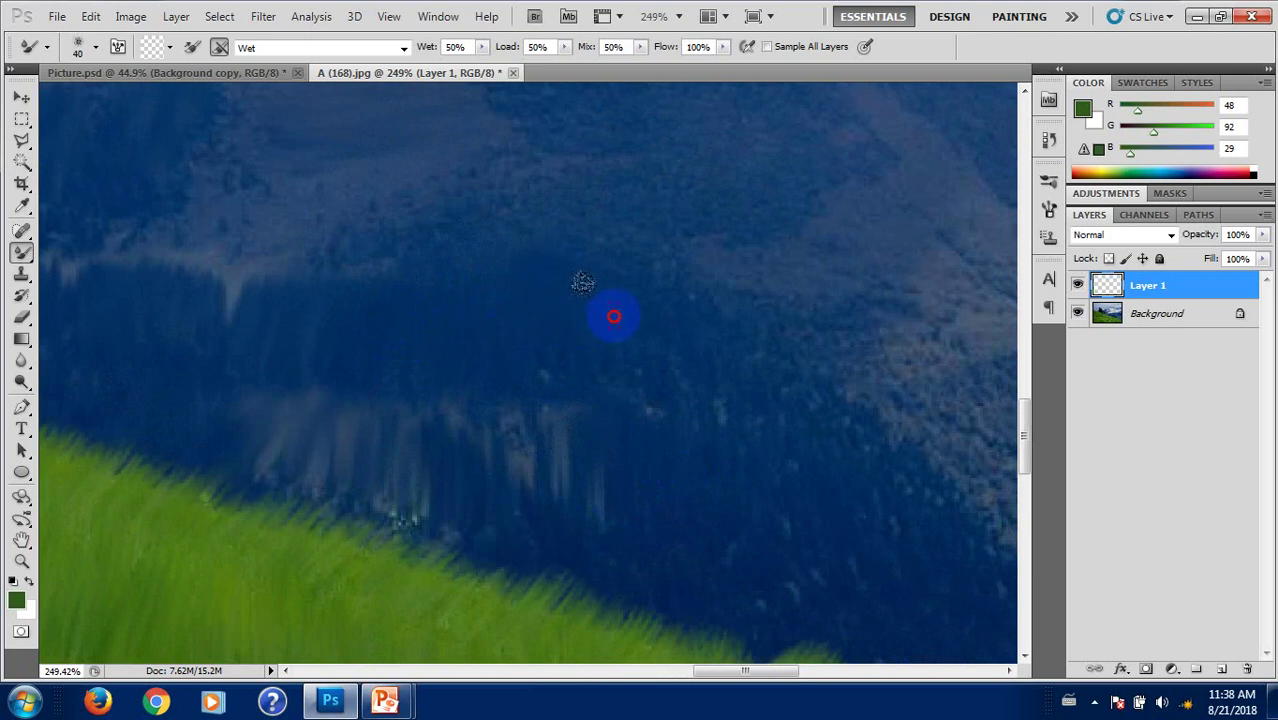
# Step: Darken the dark forest with sweeping smears, then pan up to the cloudy mountain top
pyautogui.moveTo(691, 313)
pyautogui.mouseDown()
pyautogui.moveTo(759, 323)
pyautogui.moveTo(798, 357)
pyautogui.mouseUp()
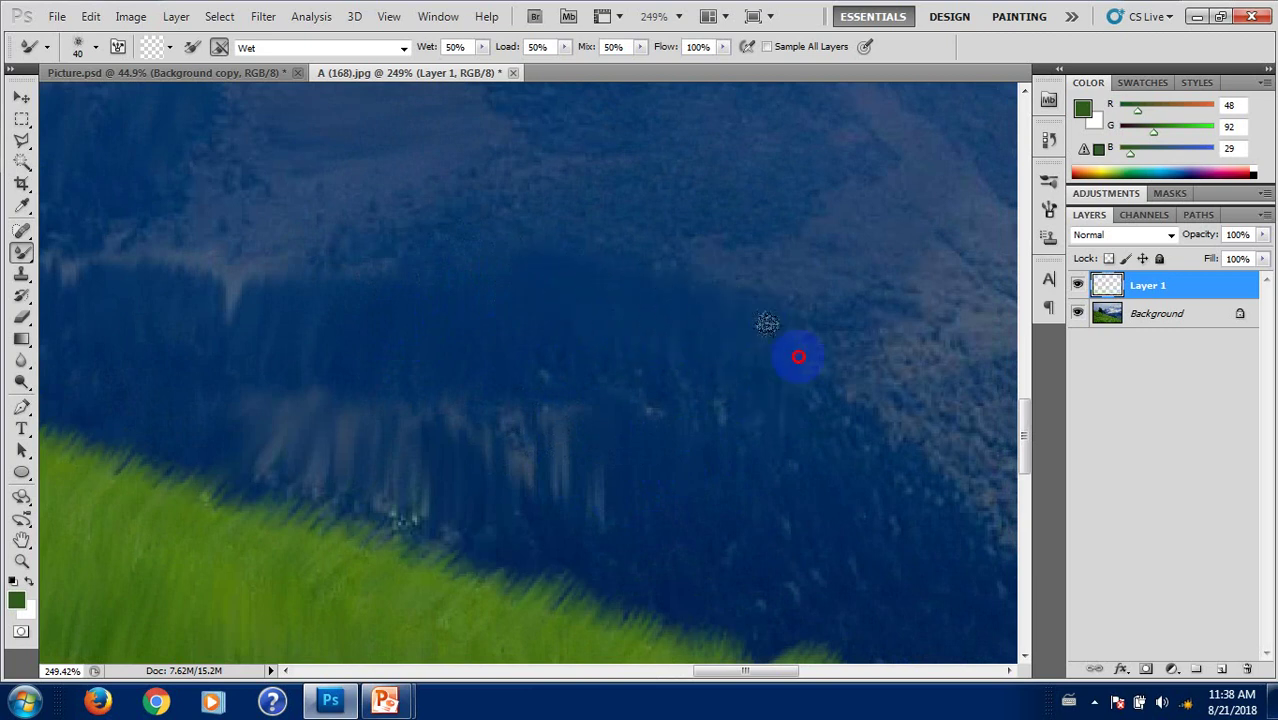
pyautogui.moveTo(798, 404); pyautogui.dragTo(687, 463)
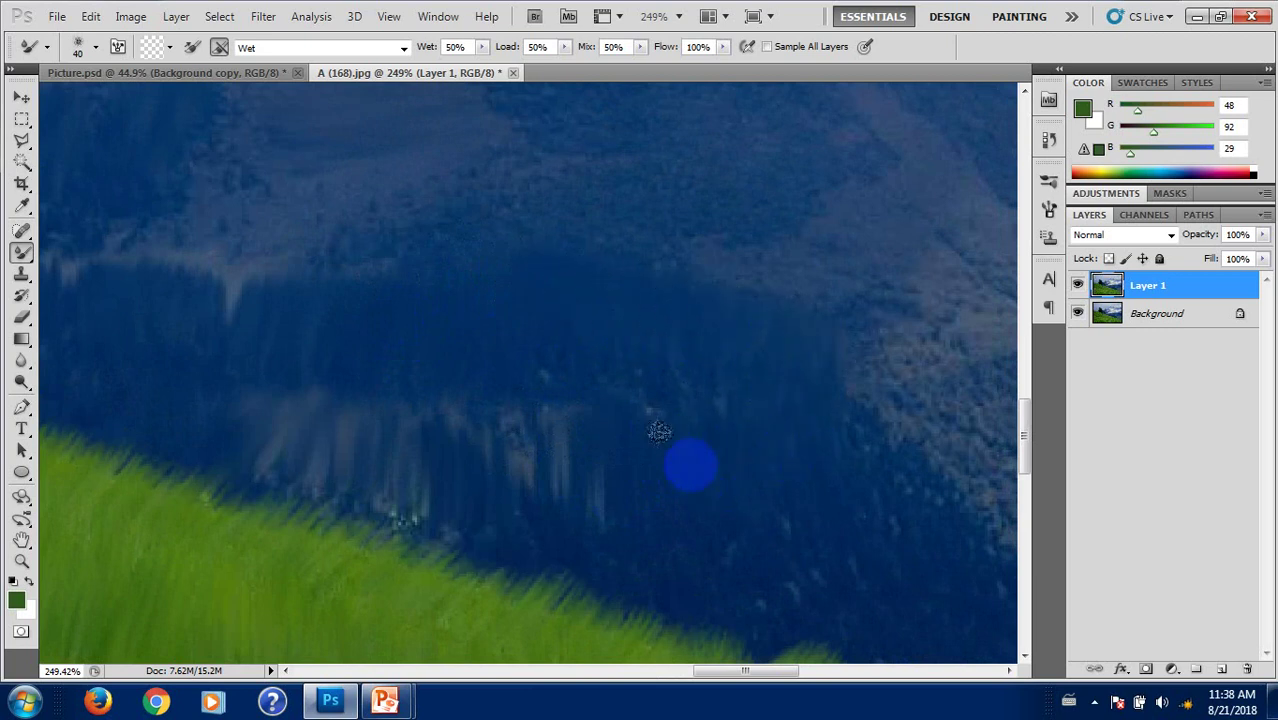
pyautogui.moveTo(727, 534)
pyautogui.mouseDown()
pyautogui.moveTo(558, 424)
pyautogui.moveTo(519, 362)
pyautogui.moveTo(428, 428)
pyautogui.moveTo(245, 416)
pyautogui.moveTo(448, 394)
pyautogui.moveTo(556, 402)
pyautogui.moveTo(674, 346)
pyautogui.moveTo(833, 471)
pyautogui.moveTo(800, 497)
pyautogui.moveTo(594, 471)
pyautogui.moveTo(428, 428)
pyautogui.moveTo(536, 408)
pyautogui.moveTo(665, 429)
pyautogui.moveTo(710, 420)
pyautogui.moveTo(747, 480)
pyautogui.moveTo(816, 533)
pyautogui.moveTo(662, 485)
pyautogui.moveTo(733, 511)
pyautogui.moveTo(667, 491)
pyautogui.moveTo(662, 586)
pyautogui.mouseUp()
pyautogui.moveTo(688, 451)
pyautogui.mouseDown()
pyautogui.moveTo(653, 459)
pyautogui.moveTo(588, 415)
pyautogui.moveTo(607, 342)
pyautogui.moveTo(585, 379)
pyautogui.moveTo(628, 457)
pyautogui.mouseUp()
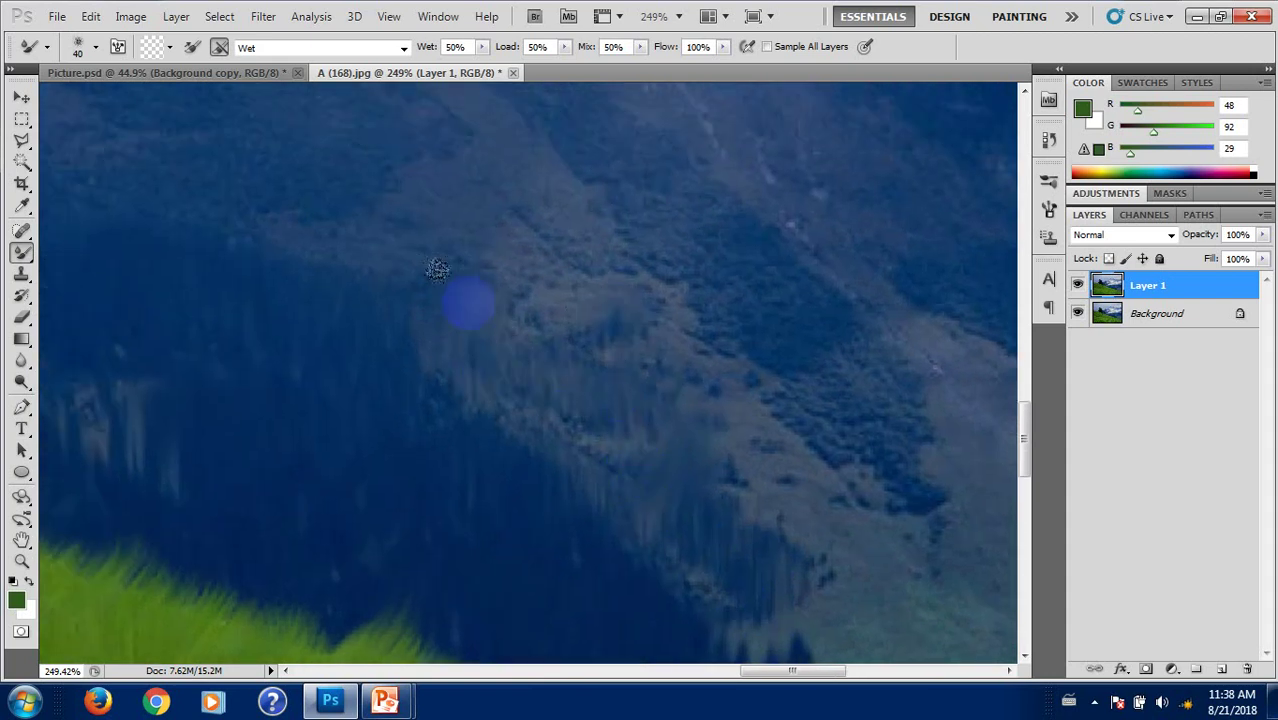
pyautogui.moveTo(368, 268); pyautogui.dragTo(419, 378)
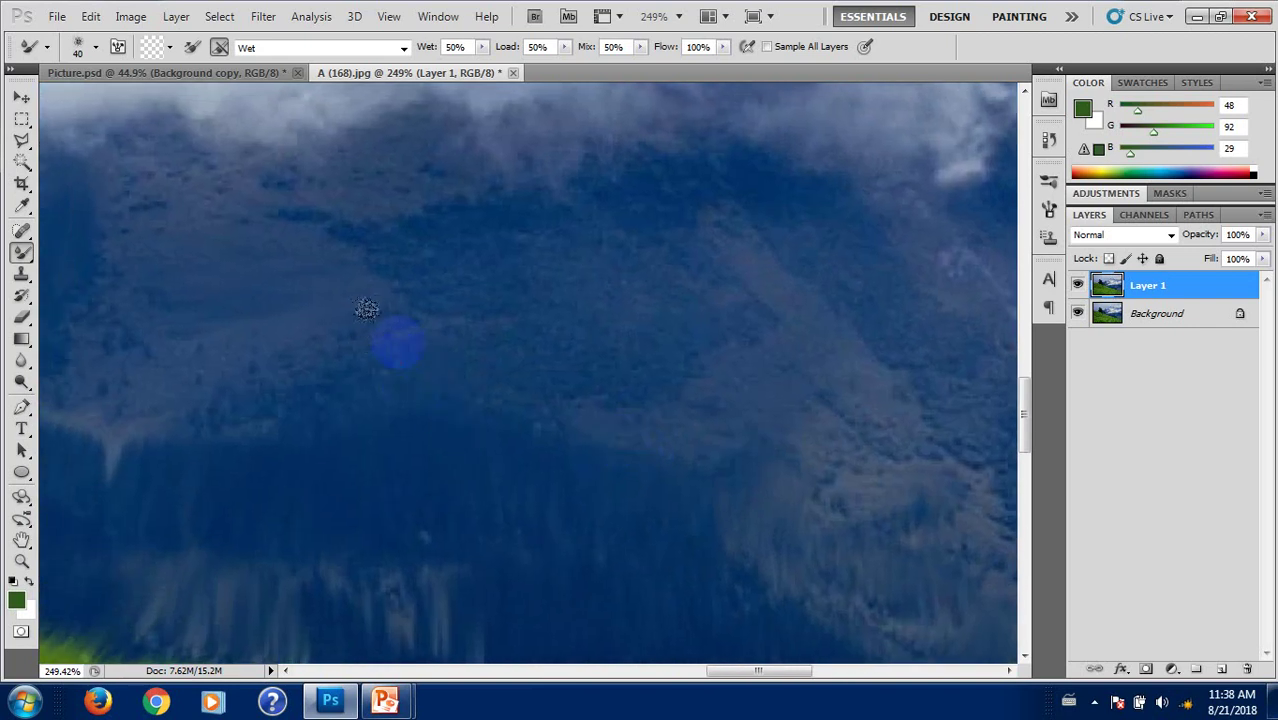
pyautogui.moveTo(224, 354); pyautogui.dragTo(432, 390)
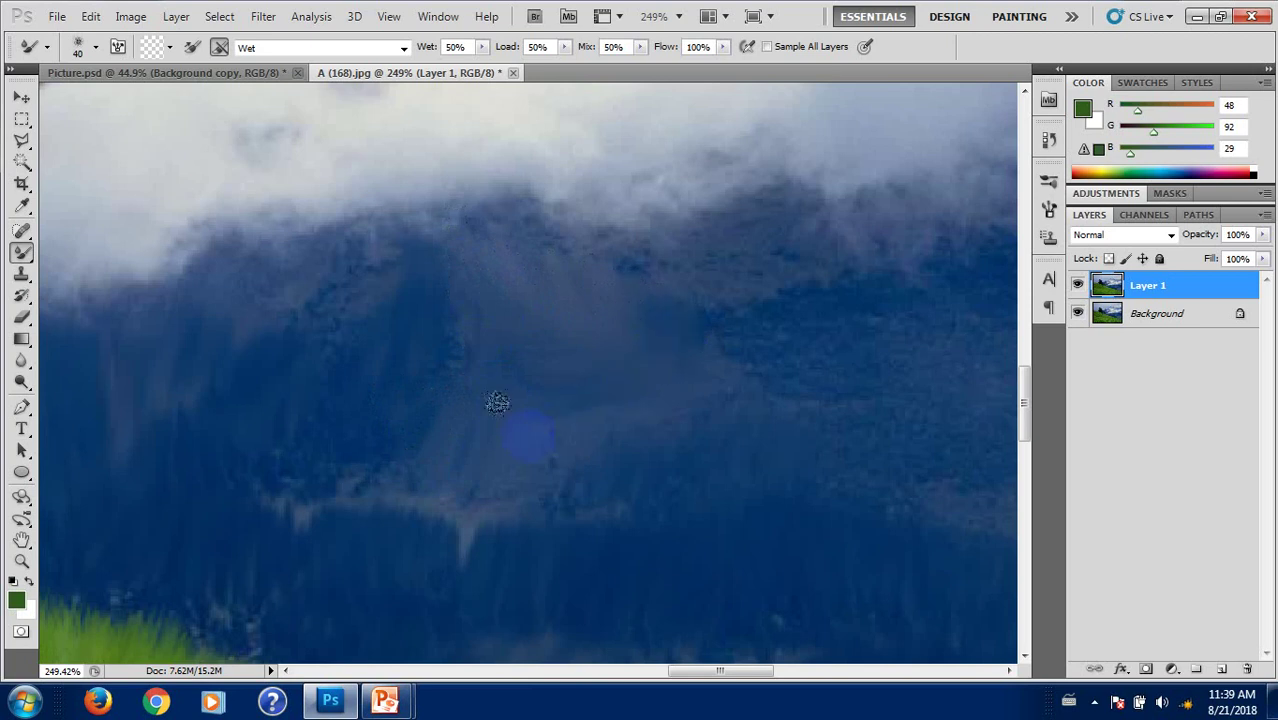
# Step: Pan the view right along the cloud edge above the upper mountain slope
pyautogui.moveTo(445, 395); pyautogui.dragTo(720, 456)
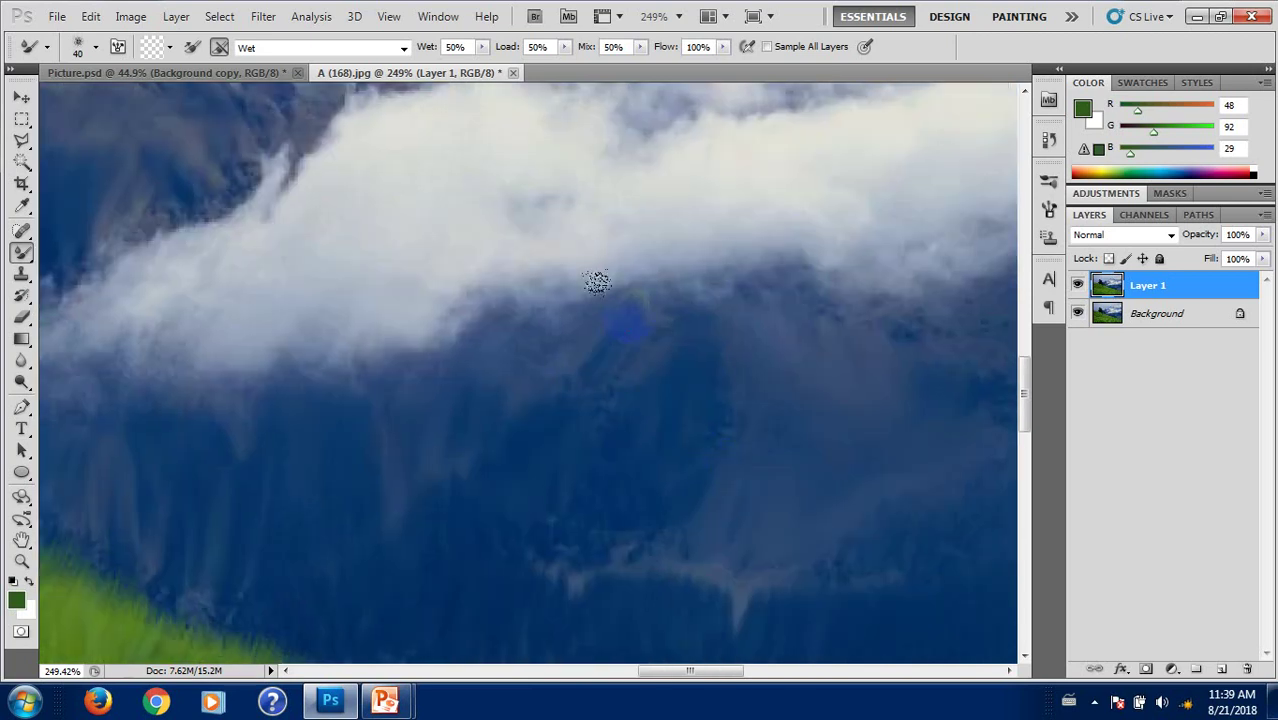
pyautogui.hscroll(5, 597, 283)
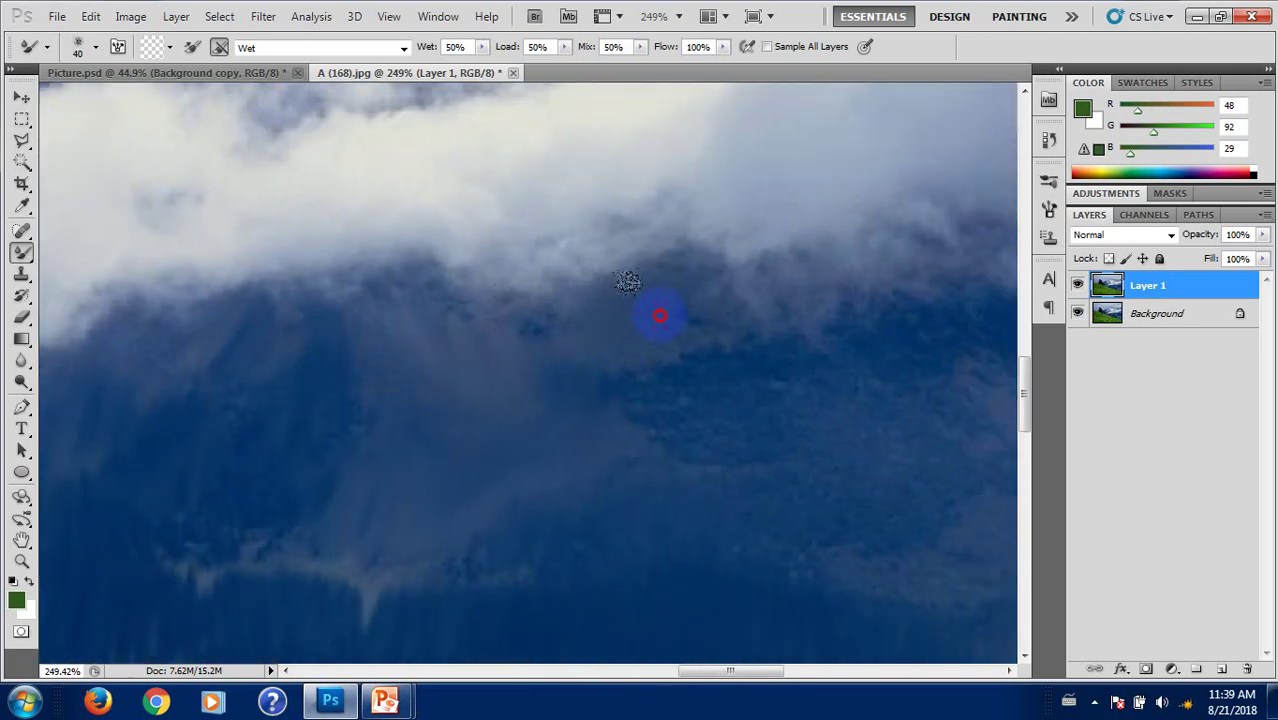
pyautogui.hscroll(2, 613, 345)
pyautogui.hscroll(1, 540, 360)
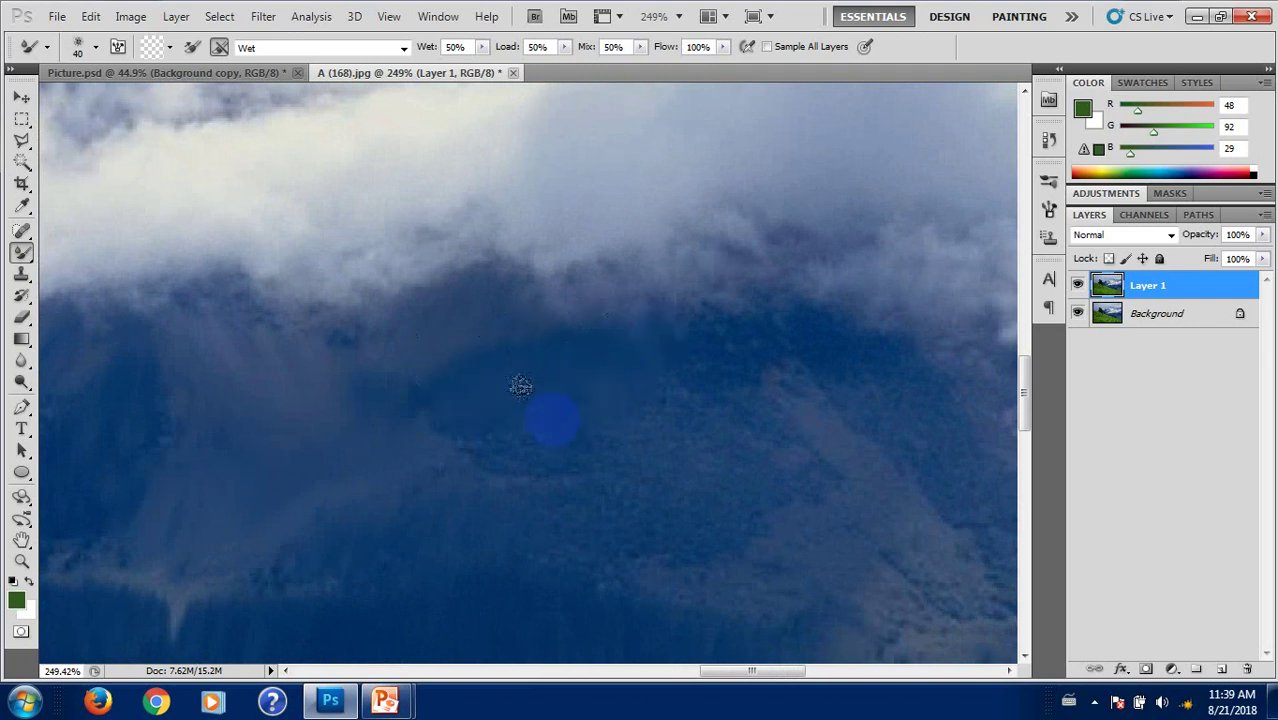
pyautogui.scroll(1, 585, 485)
pyautogui.hscroll(1, 465, 385)
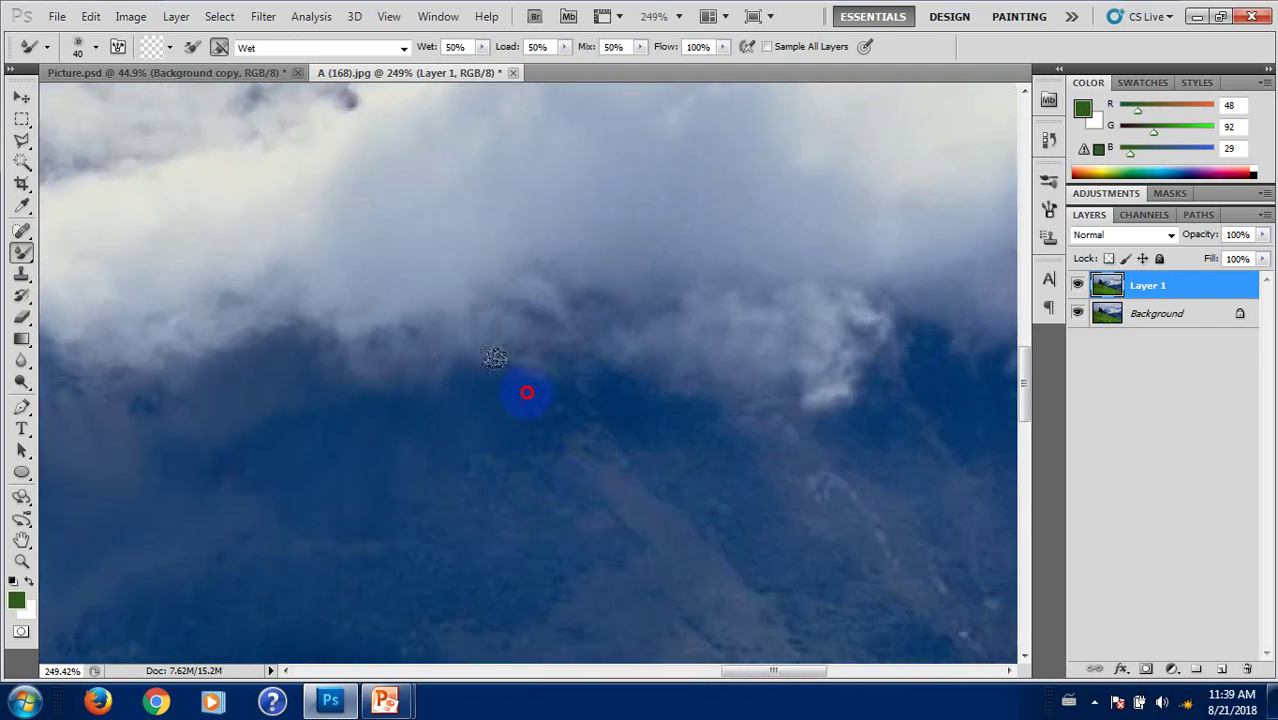
pyautogui.moveTo(507, 481)
pyautogui.mouseDown()
pyautogui.moveTo(472, 357)
pyautogui.moveTo(411, 417)
pyautogui.mouseUp()
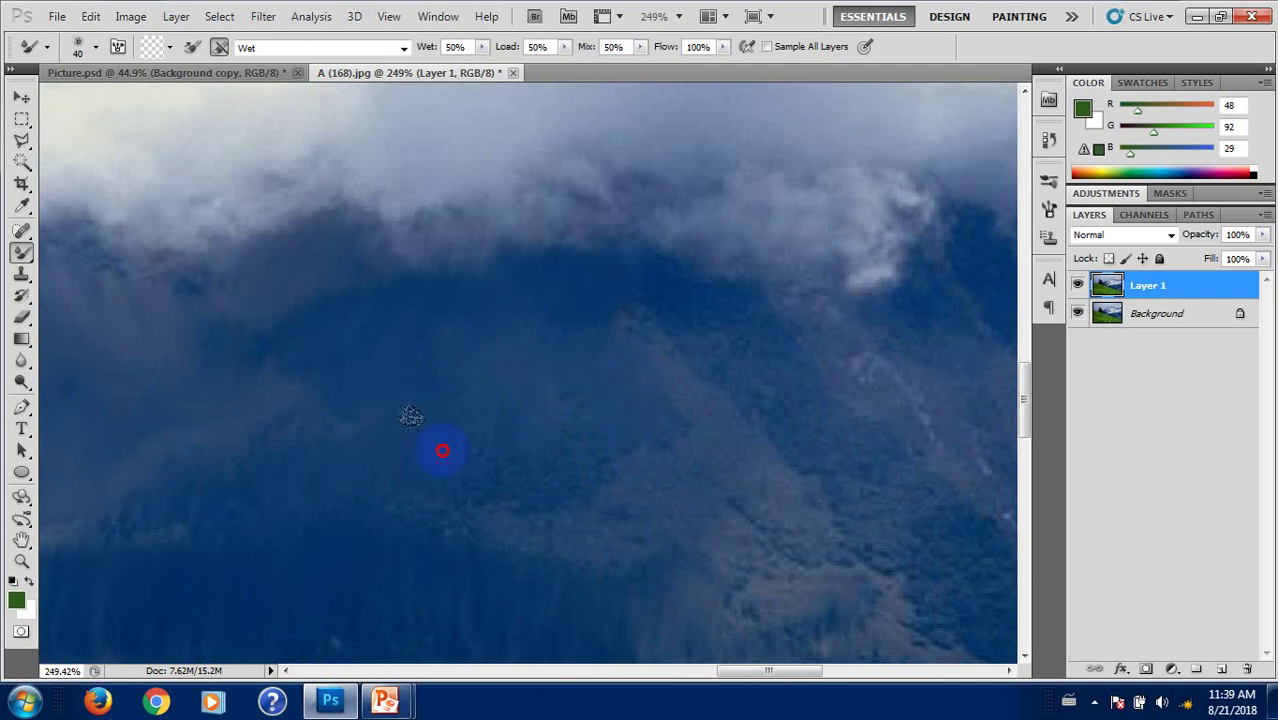
pyautogui.scroll(2, 545, 430)
pyautogui.hscroll(2, 540, 470)
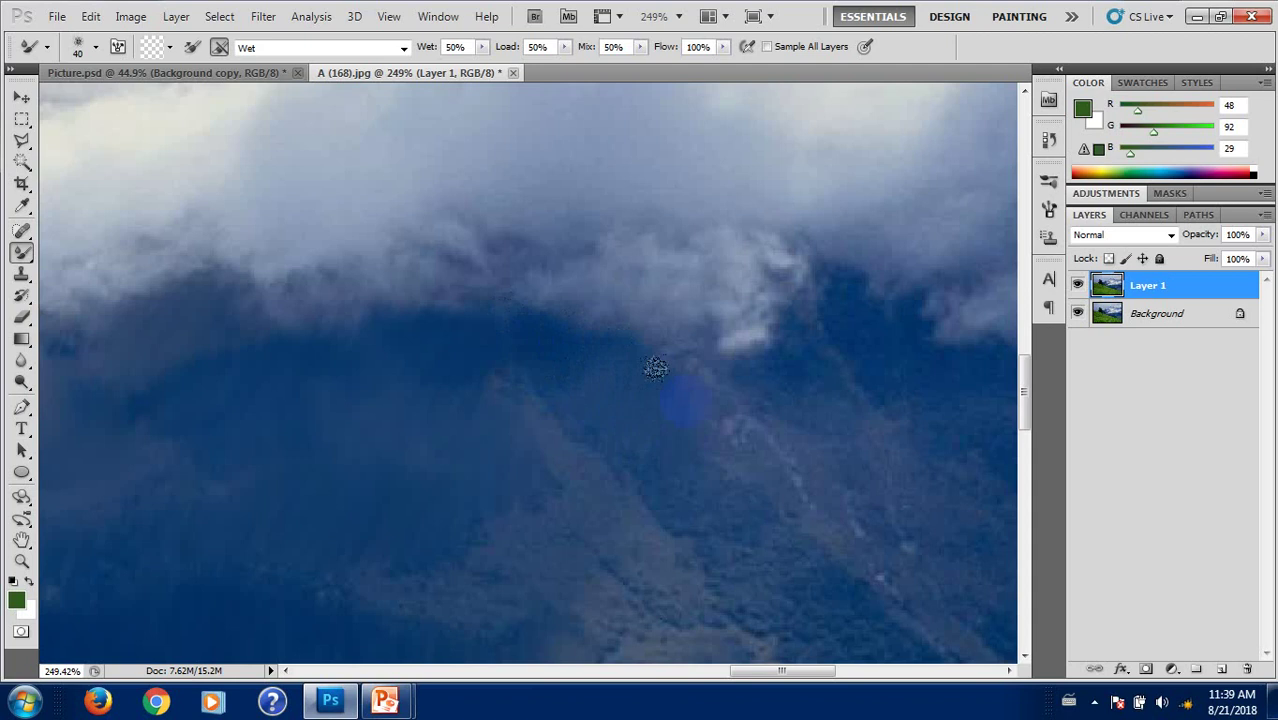
pyautogui.scroll(-2, 645, 370)
pyautogui.hscroll(1, 635, 370)
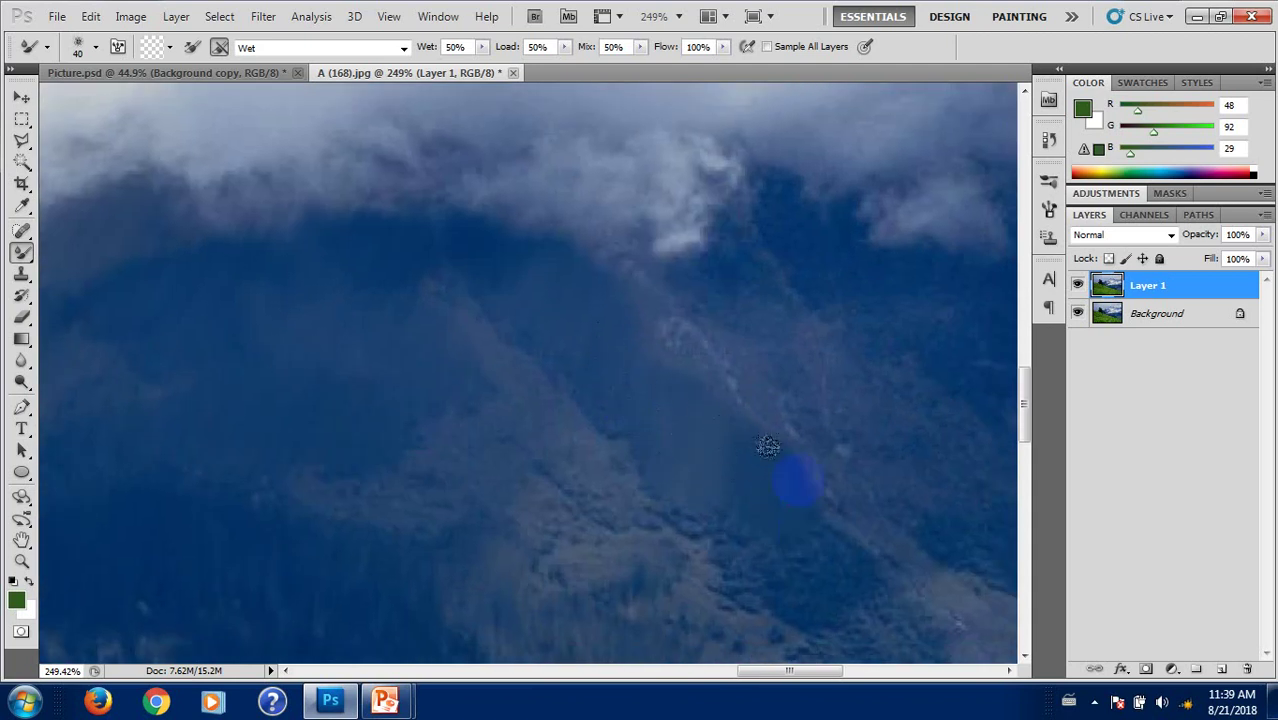
# Step: Smear Mixer Brush strokes across the dark upper slope beneath the clouds
pyautogui.moveTo(724, 500); pyautogui.dragTo(578, 410)
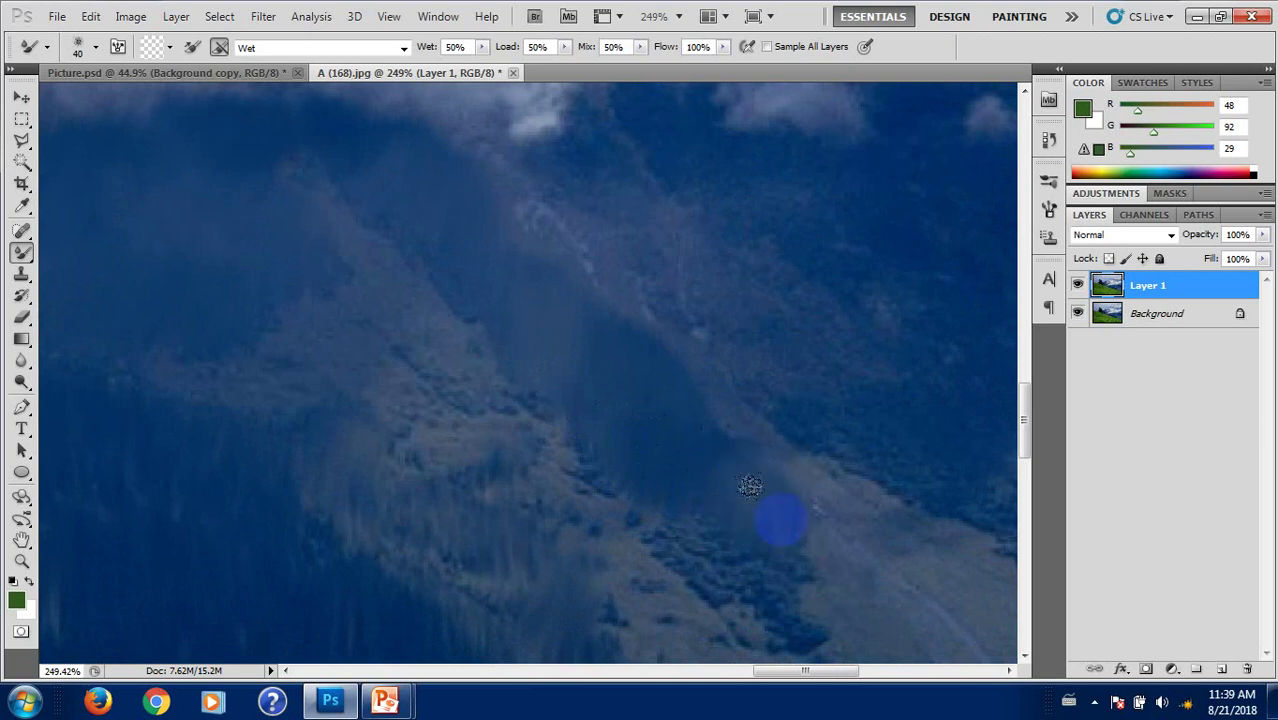
pyautogui.moveTo(750, 486); pyautogui.dragTo(657, 458)
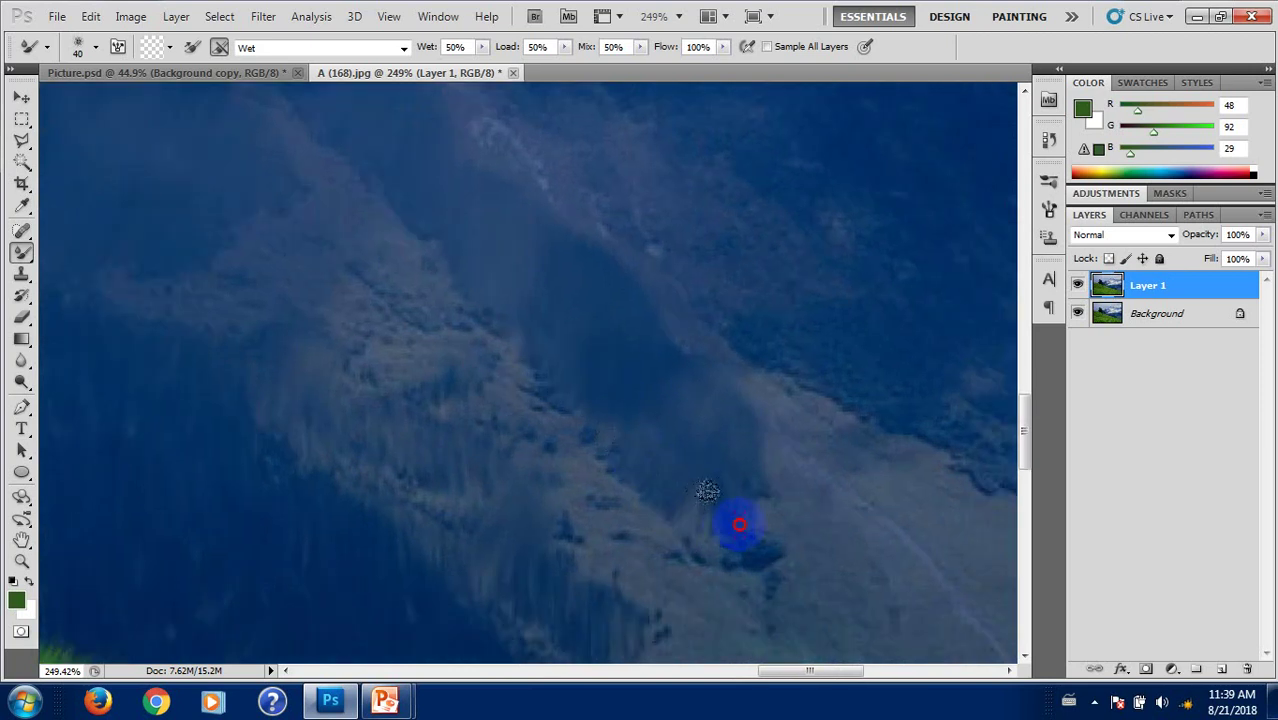
pyautogui.moveTo(828, 443)
pyautogui.mouseDown()
pyautogui.moveTo(509, 426)
pyautogui.moveTo(746, 540)
pyautogui.mouseUp()
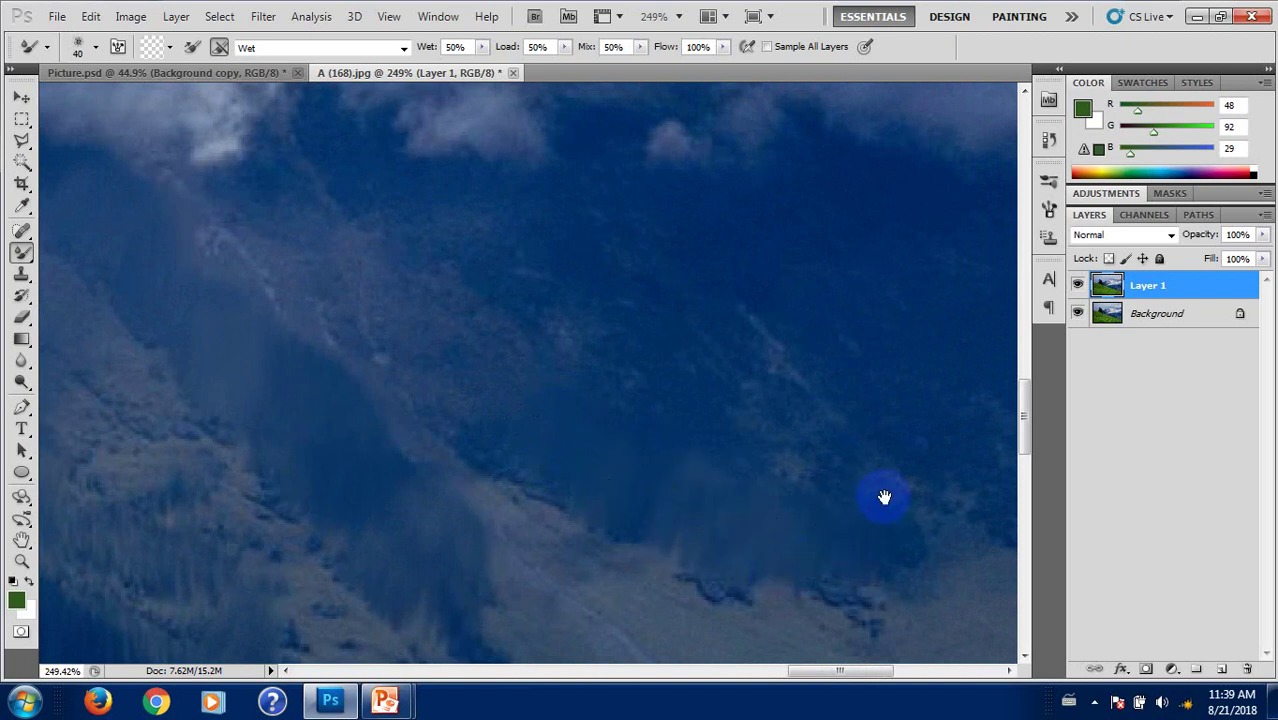
pyautogui.moveTo(884, 500); pyautogui.dragTo(653, 486)
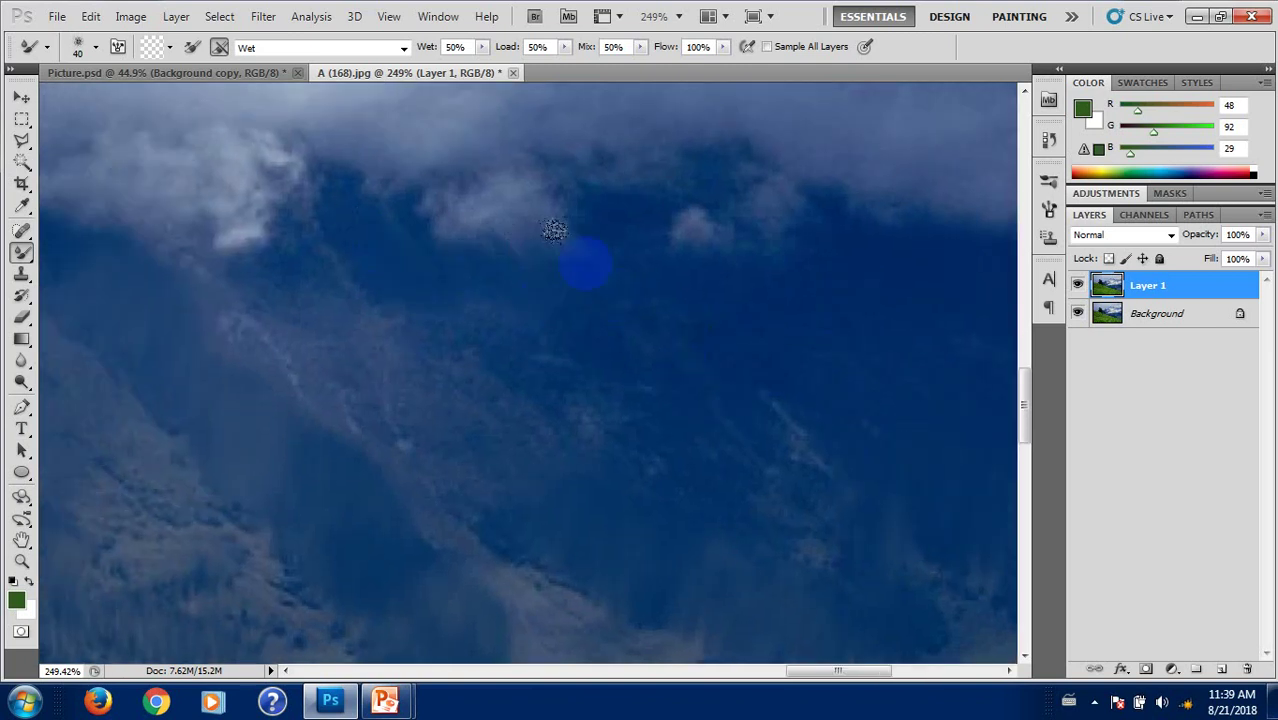
pyautogui.moveTo(939, 337); pyautogui.dragTo(700, 315)
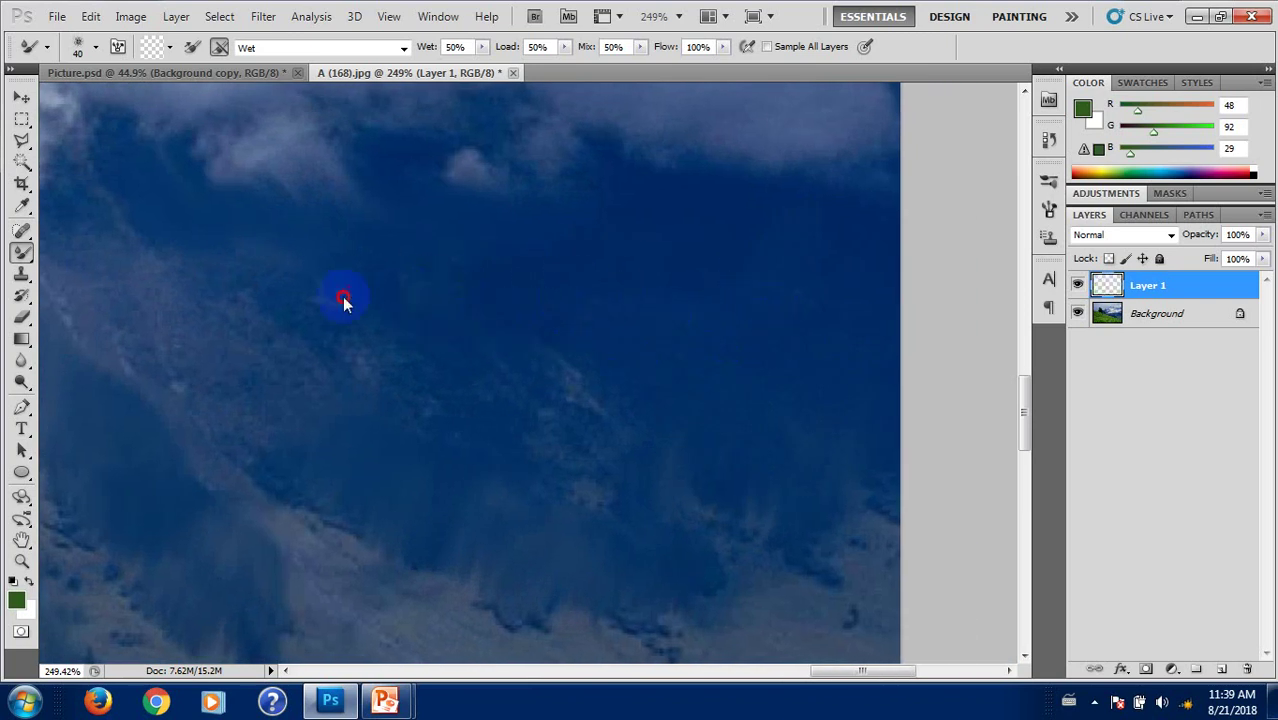
pyautogui.moveTo(473, 328); pyautogui.dragTo(542, 390)
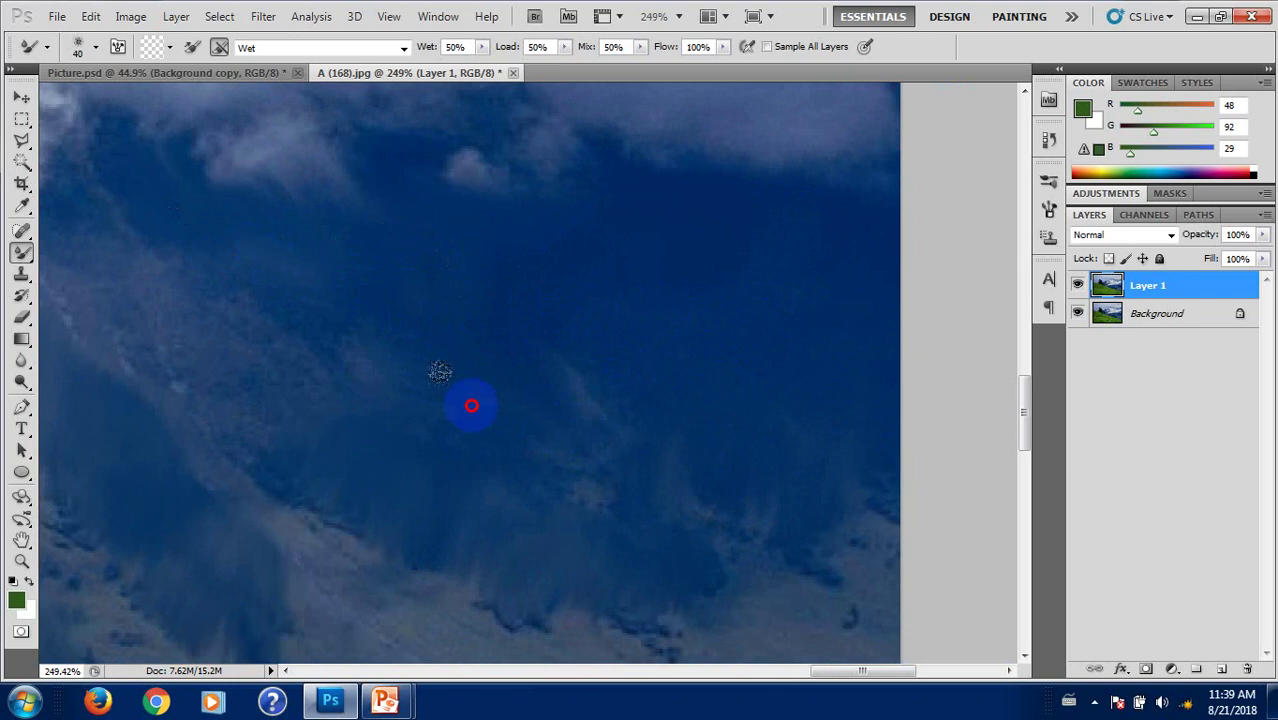
pyautogui.moveTo(440, 372); pyautogui.dragTo(273, 303)
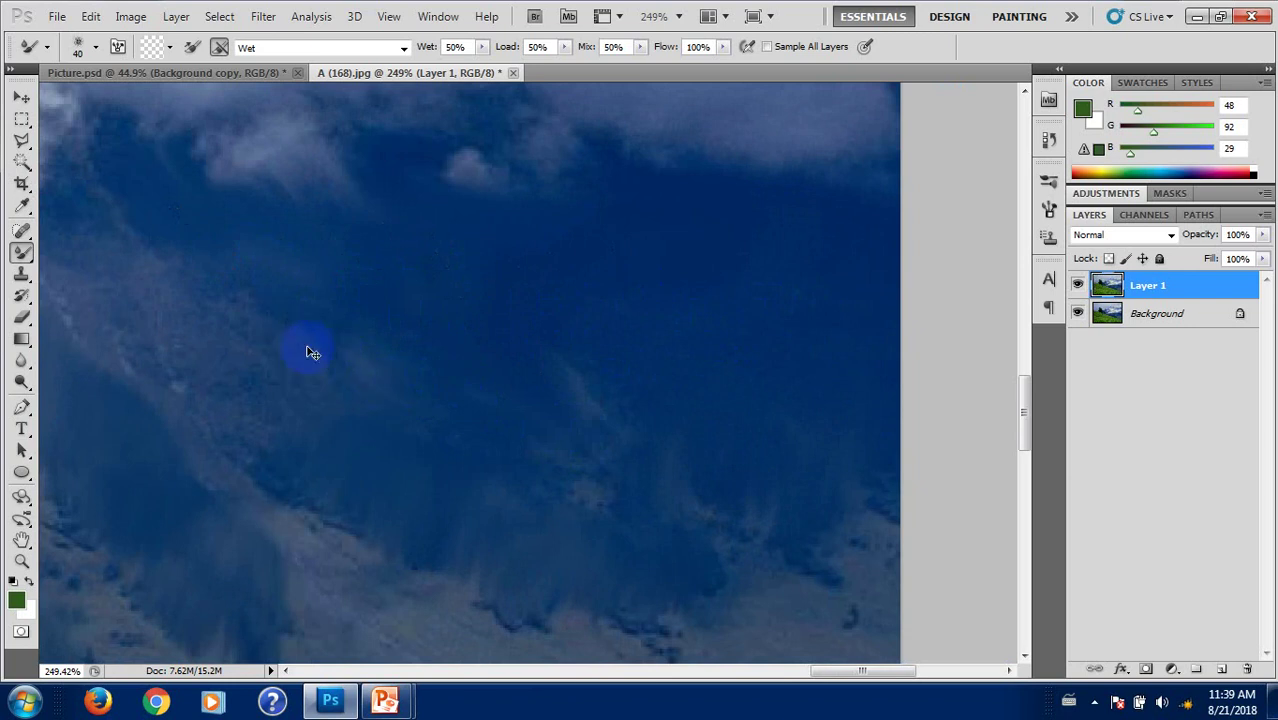
pyautogui.hotkey('ctrl', '0')
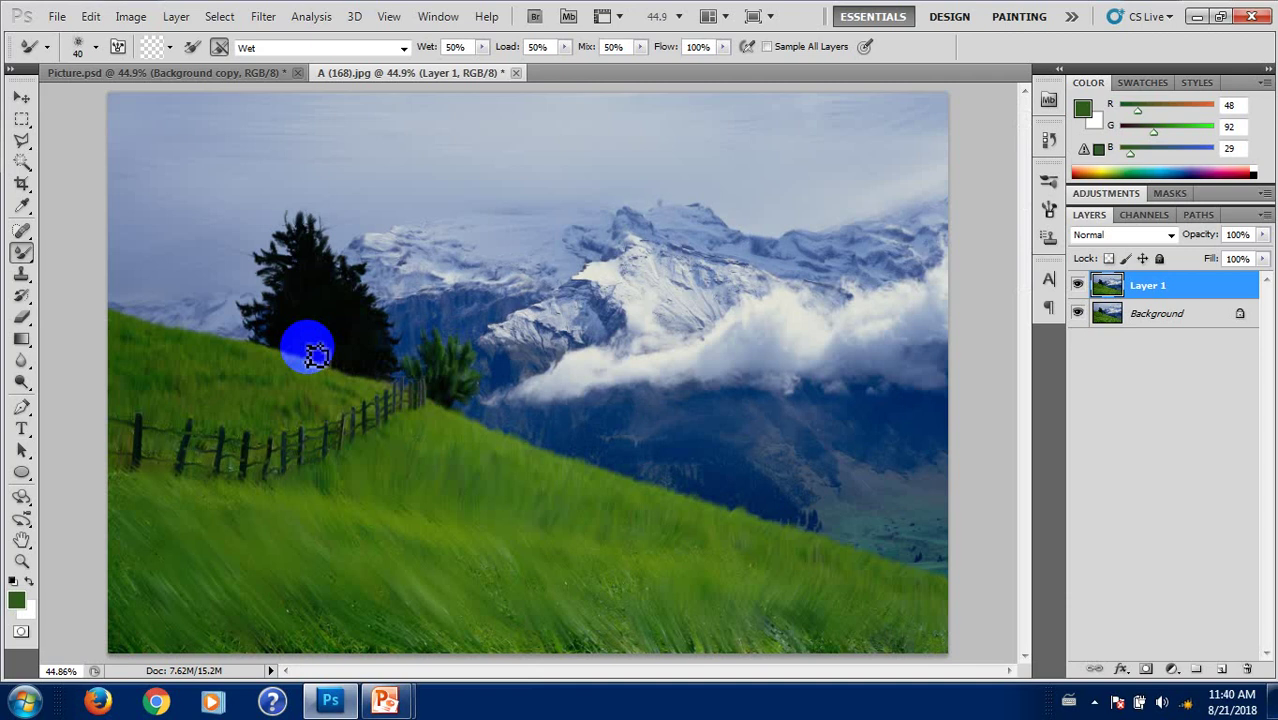
# Step: Zoom in on the lower slope and smear lighter paint across it toward the meadow edge
pyautogui.scroll(5, 848, 432)
pyautogui.scroll(5, 848, 432)
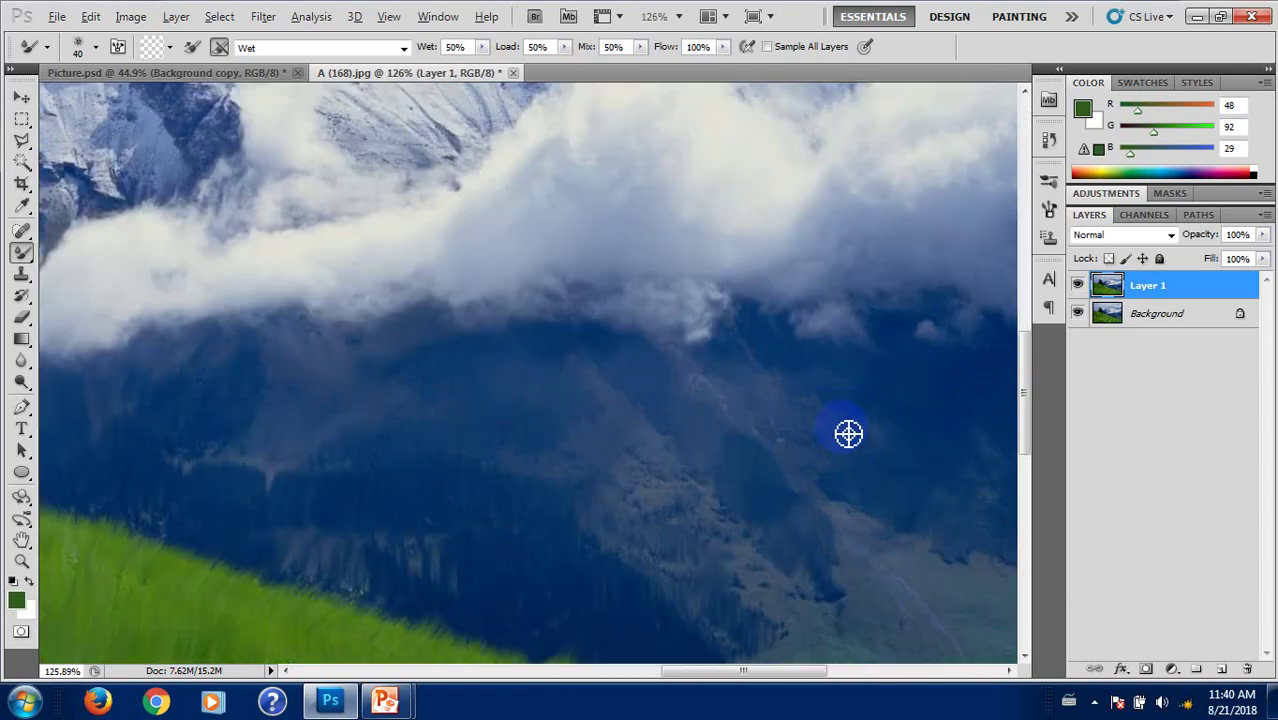
pyautogui.scroll(2, 848, 432)
pyautogui.scroll(2, 848, 432)
pyautogui.scroll(2, 848, 432)
pyautogui.moveTo(836, 422)
pyautogui.mouseDown()
pyautogui.moveTo(576, 428)
pyautogui.moveTo(429, 316)
pyautogui.mouseUp()
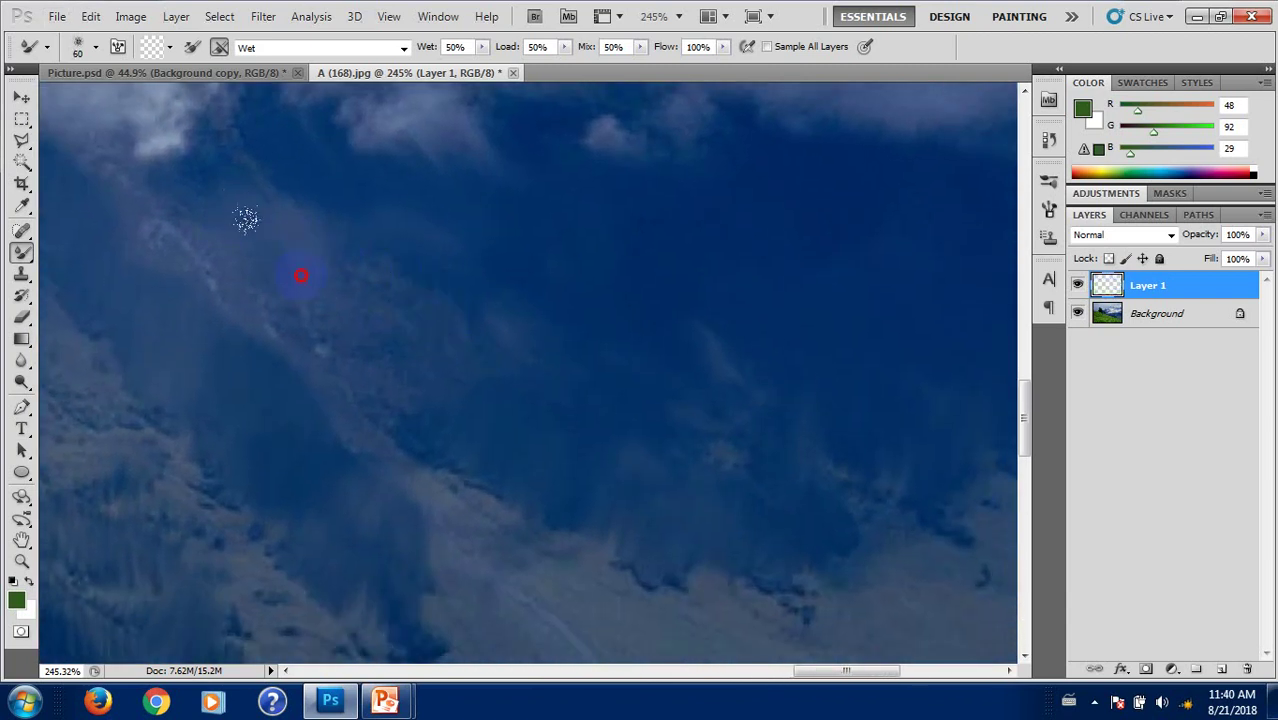
pyautogui.scroll(-3, 530, 322)
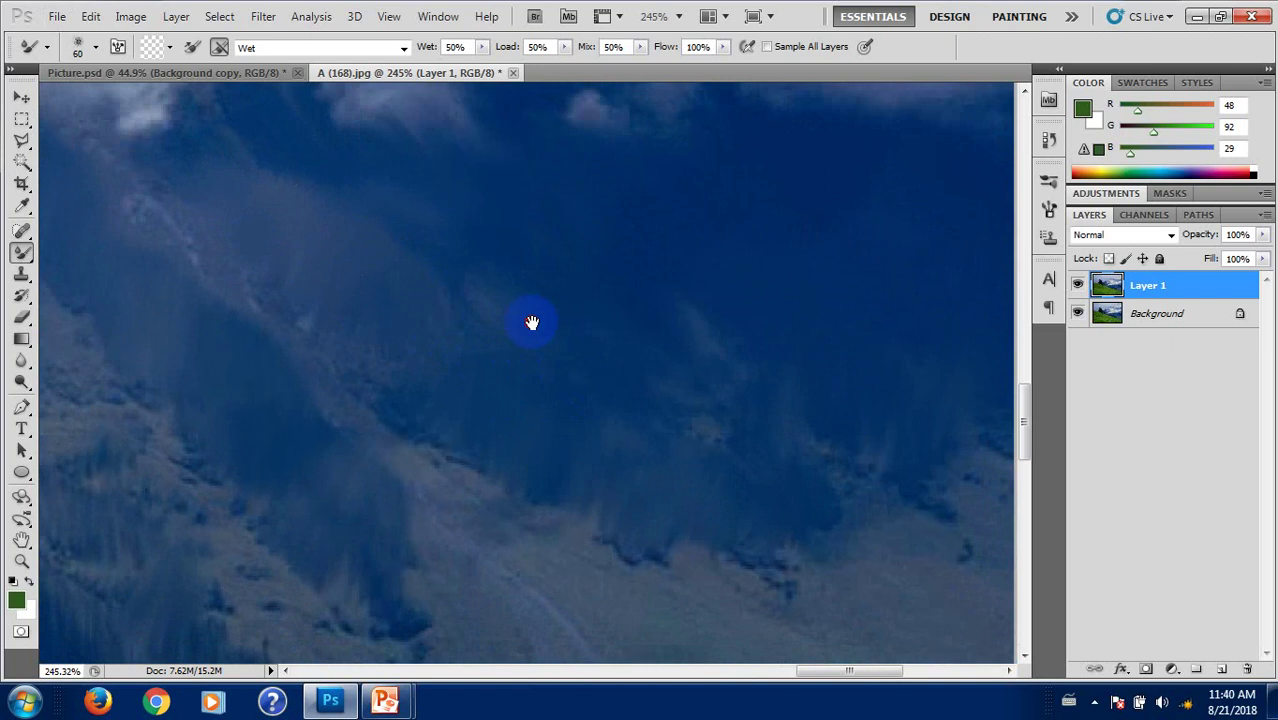
pyautogui.scroll(-3, 490, 293)
pyautogui.moveTo(461, 390)
pyautogui.mouseDown()
pyautogui.moveTo(437, 342)
pyautogui.moveTo(499, 344)
pyautogui.mouseUp()
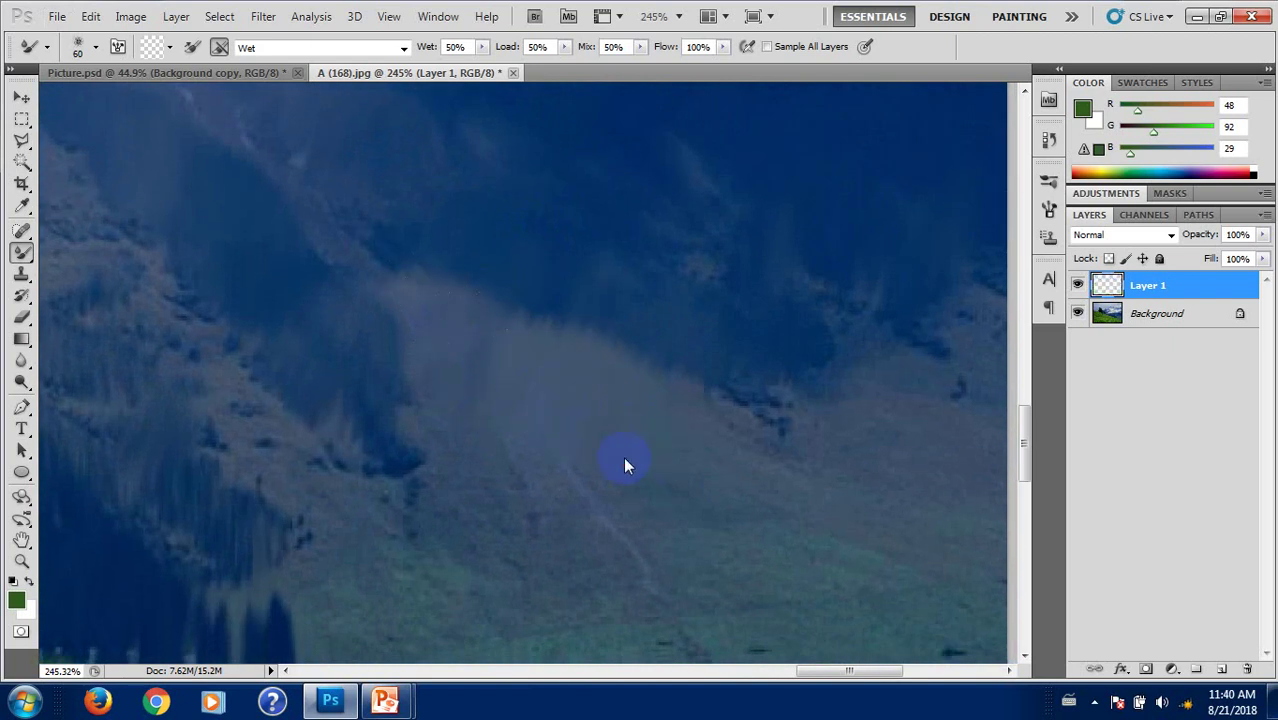
pyautogui.moveTo(749, 502)
pyautogui.mouseDown()
pyautogui.moveTo(534, 476)
pyautogui.moveTo(540, 376)
pyautogui.mouseUp()
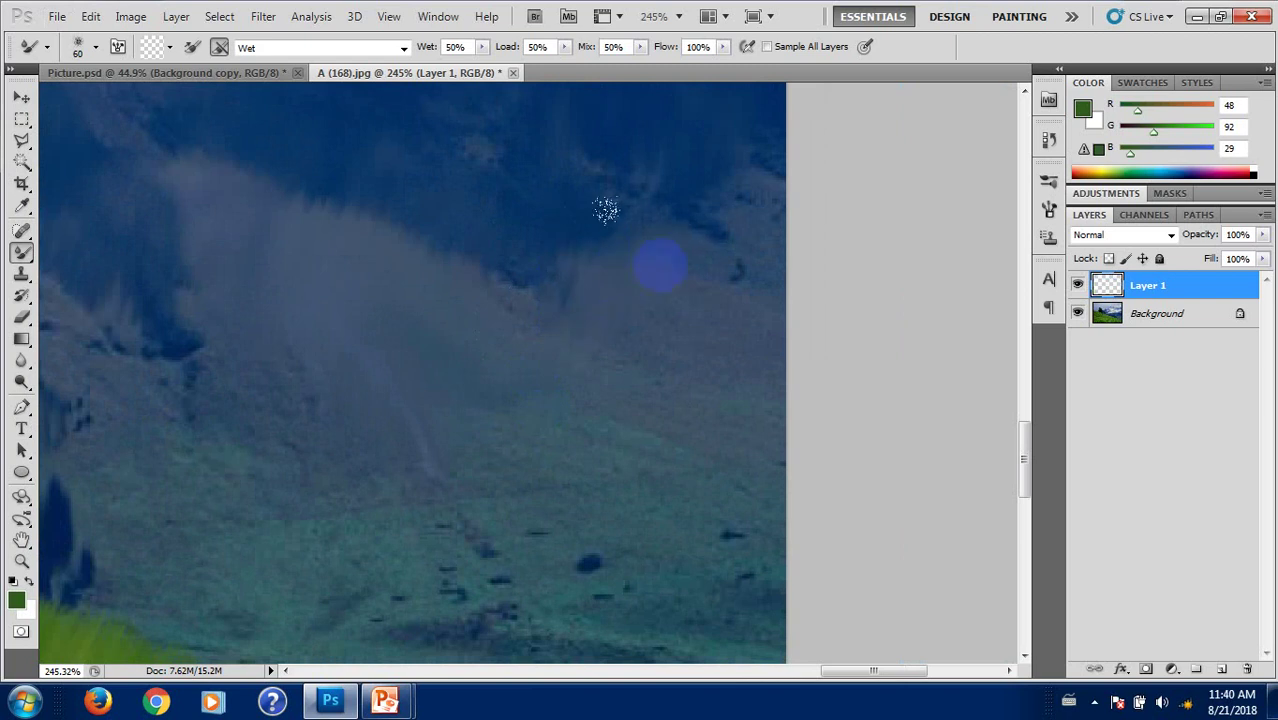
pyautogui.moveTo(642, 247); pyautogui.dragTo(679, 137)
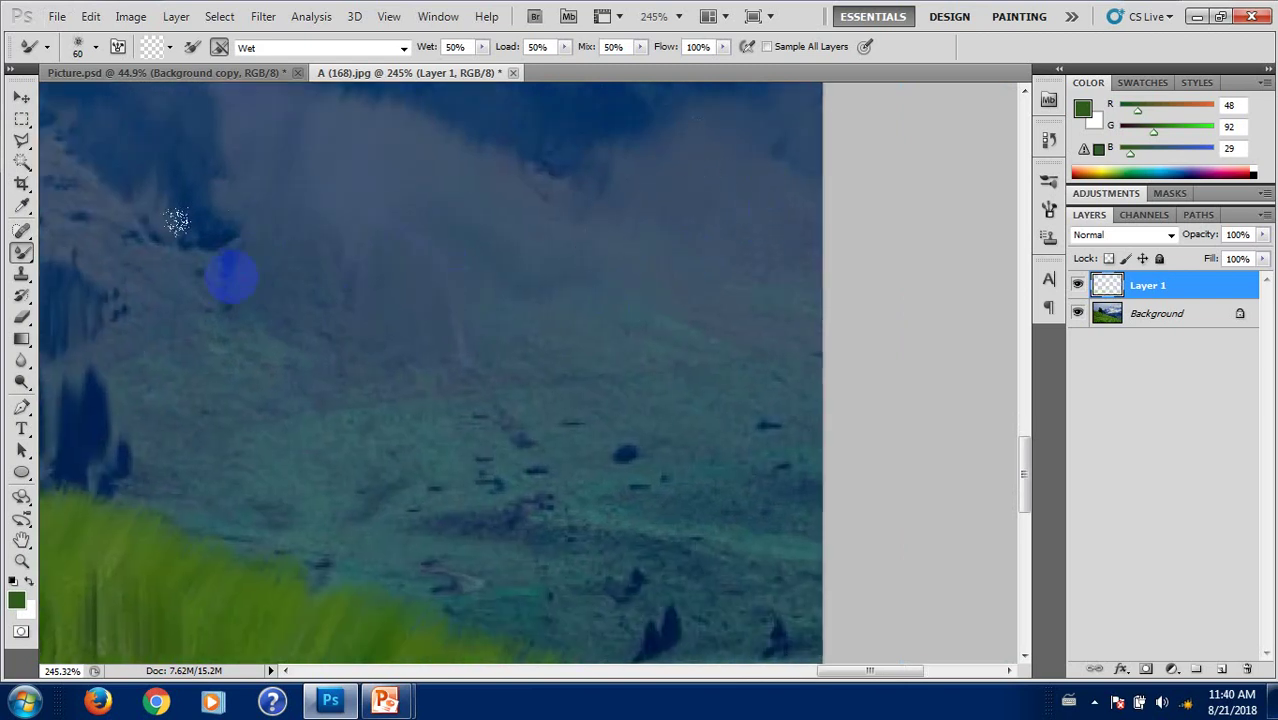
pyautogui.moveTo(117, 260); pyautogui.dragTo(267, 232)
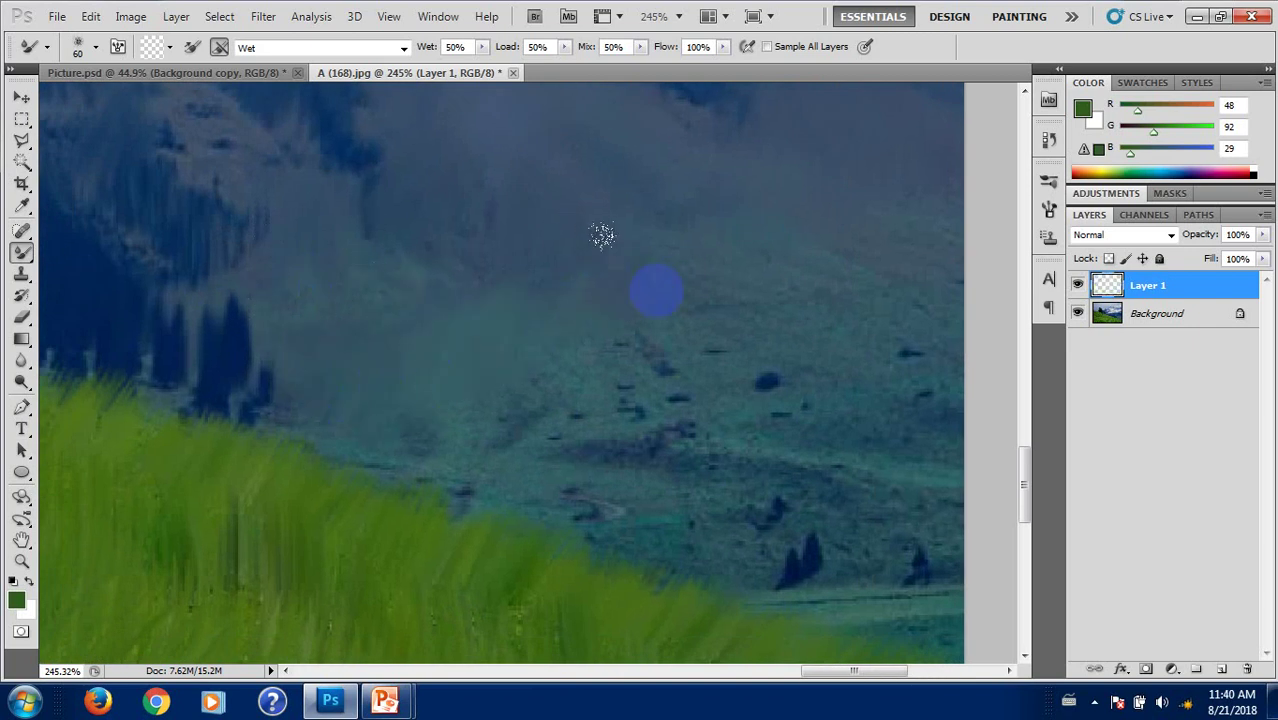
# Step: Smear the slope just above the grass to blend its dark patches
pyautogui.hscroll(5, 688, 290)
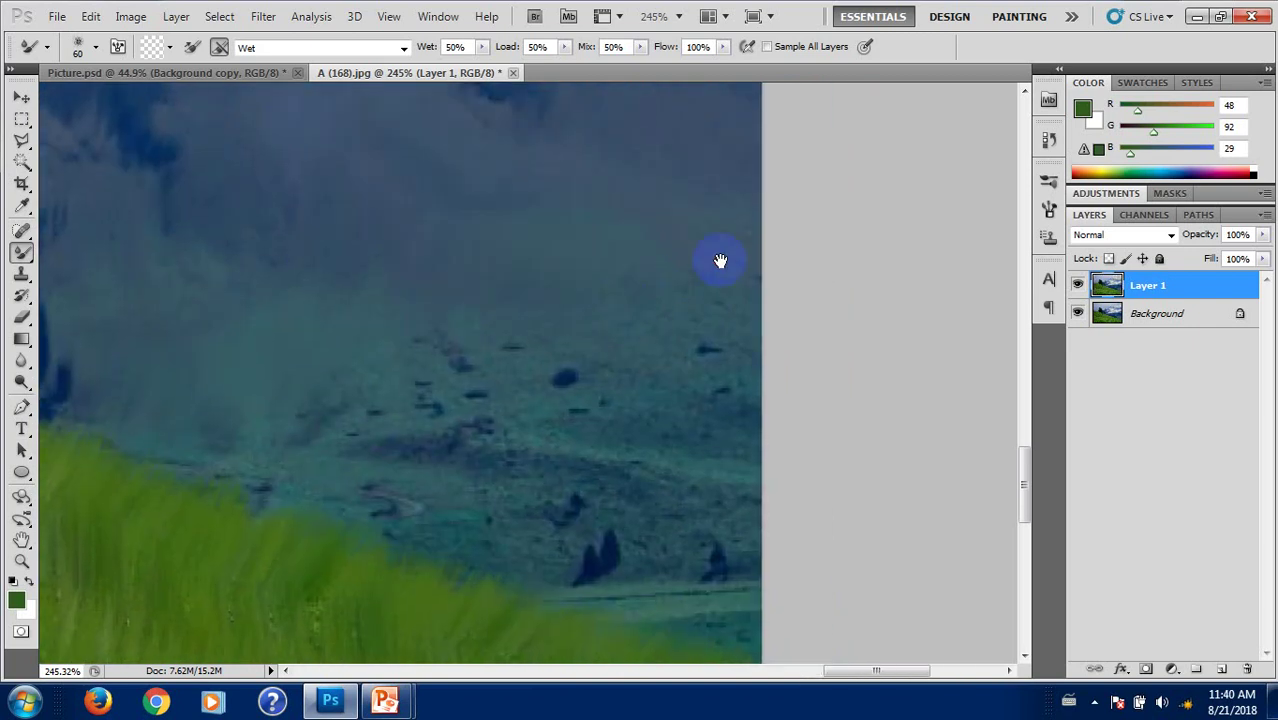
pyautogui.moveTo(583, 261)
pyautogui.mouseDown()
pyautogui.moveTo(473, 305)
pyautogui.moveTo(190, 332)
pyautogui.mouseUp()
pyautogui.moveTo(398, 442); pyautogui.dragTo(495, 438)
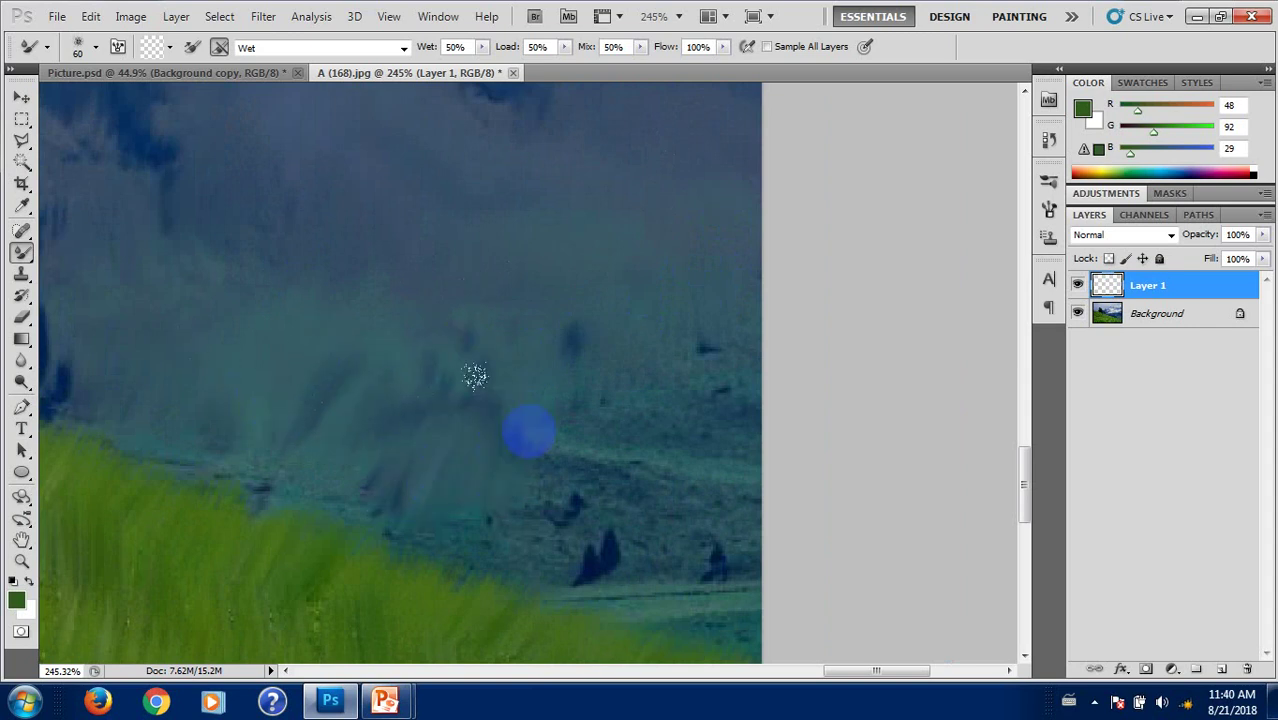
# Step: Pan the view back up the slope toward the clouds
pyautogui.moveTo(654, 322)
pyautogui.mouseDown()
pyautogui.moveTo(673, 408)
pyautogui.moveTo(656, 499)
pyautogui.moveTo(627, 428)
pyautogui.moveTo(564, 360)
pyautogui.moveTo(374, 382)
pyautogui.moveTo(216, 310)
pyautogui.mouseUp()
pyautogui.moveTo(548, 325); pyautogui.dragTo(750, 516)
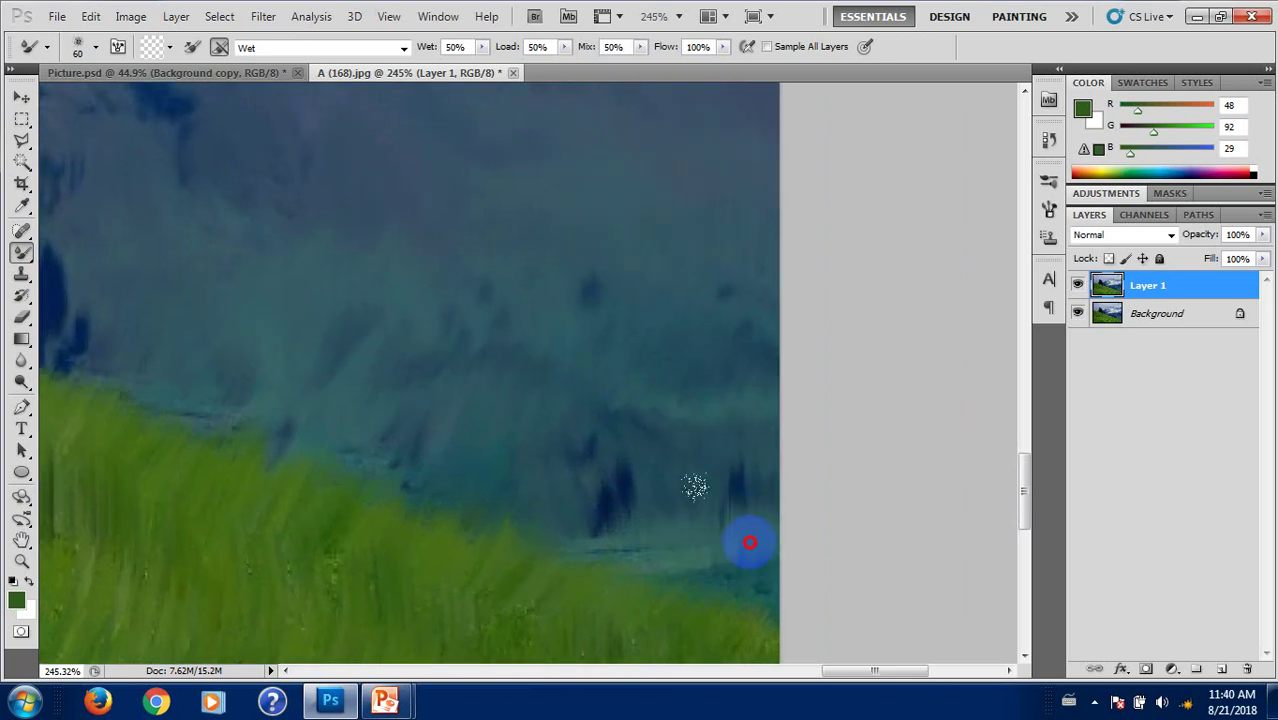
pyautogui.moveTo(784, 411)
pyautogui.mouseDown()
pyautogui.moveTo(635, 358)
pyautogui.moveTo(670, 371)
pyautogui.moveTo(602, 431)
pyautogui.mouseUp()
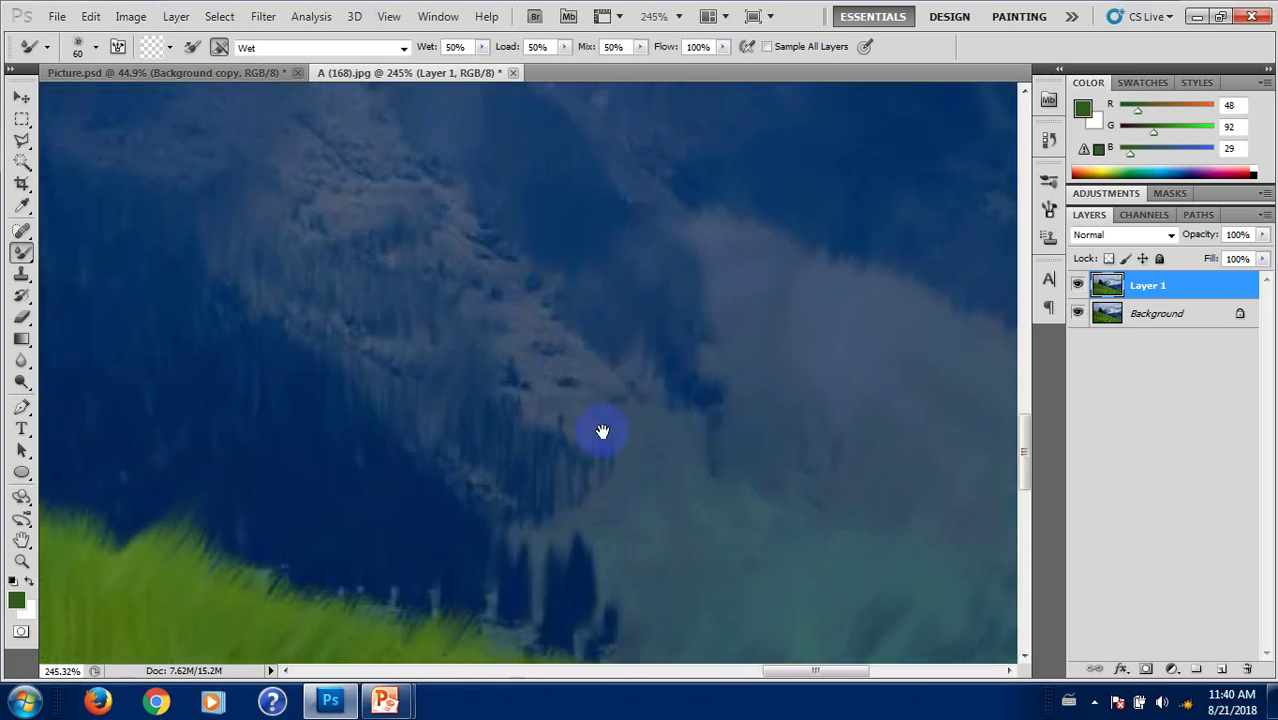
pyautogui.moveTo(506, 257)
pyautogui.mouseDown()
pyautogui.moveTo(502, 422)
pyautogui.moveTo(456, 371)
pyautogui.mouseUp()
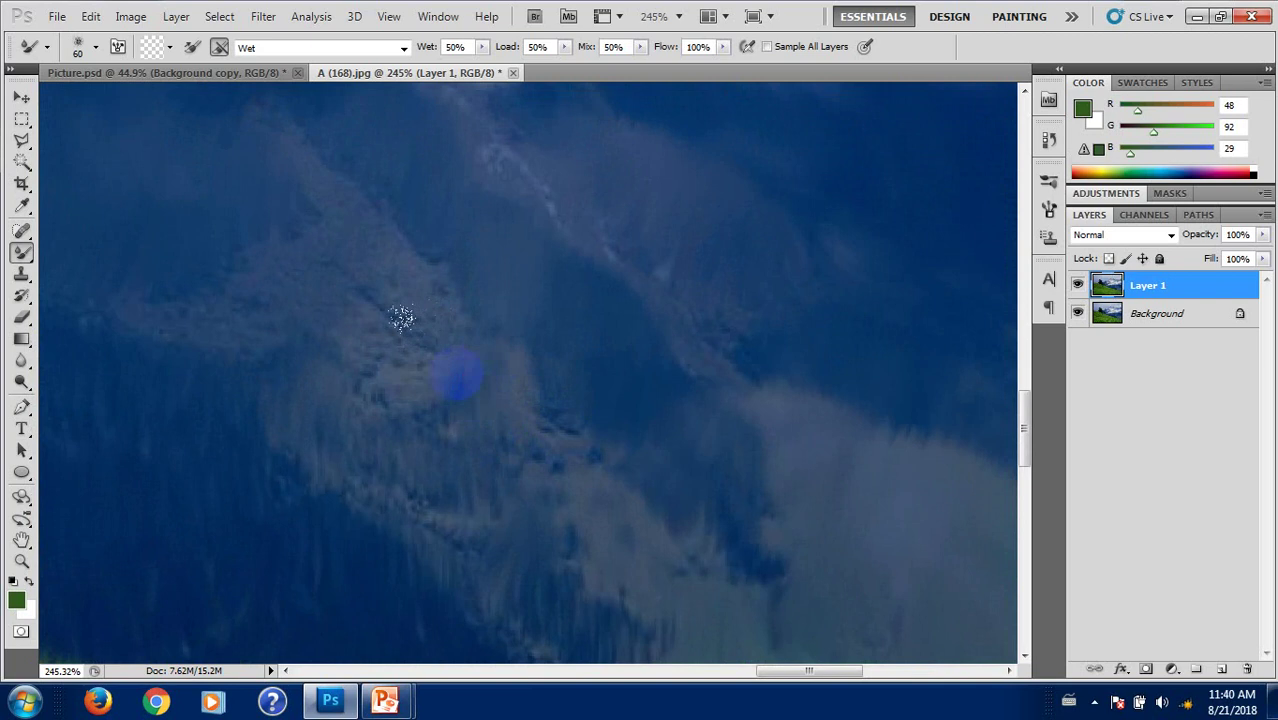
pyautogui.moveTo(373, 246)
pyautogui.mouseDown()
pyautogui.moveTo(496, 422)
pyautogui.moveTo(445, 364)
pyautogui.mouseUp()
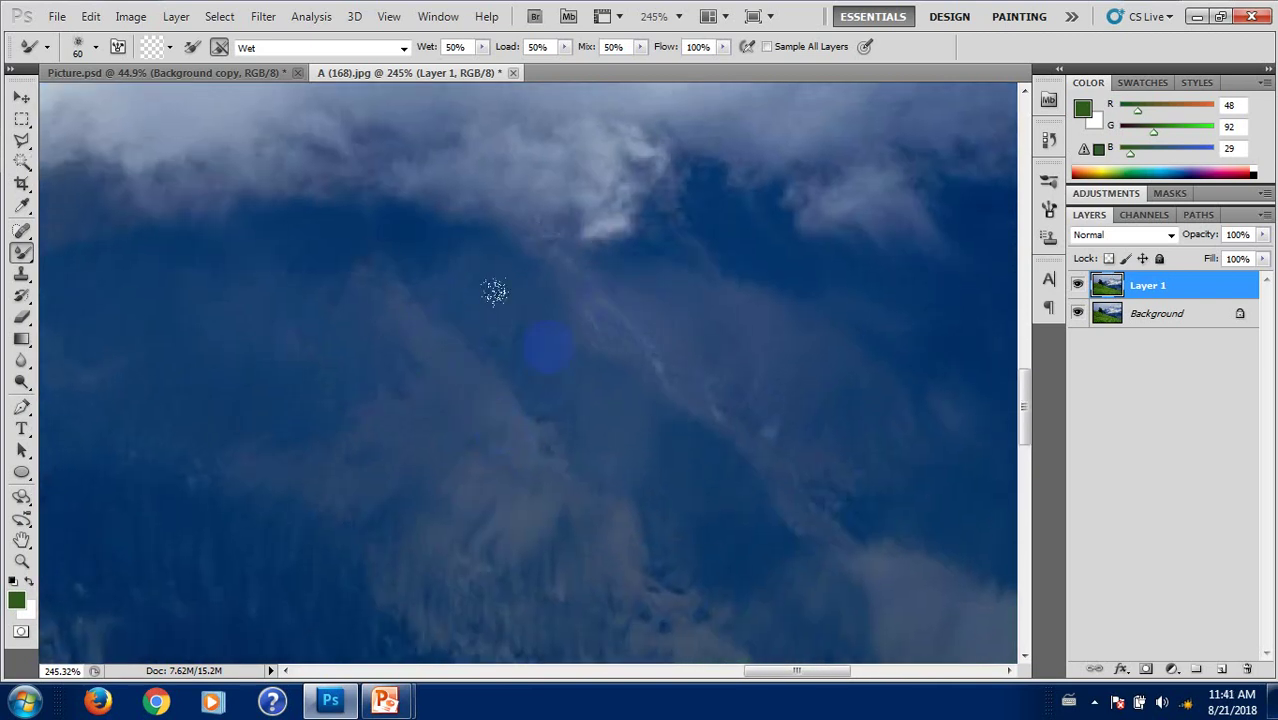
pyautogui.moveTo(495, 291)
pyautogui.mouseDown()
pyautogui.moveTo(859, 365)
pyautogui.moveTo(599, 449)
pyautogui.moveTo(399, 377)
pyautogui.moveTo(426, 384)
pyautogui.moveTo(491, 484)
pyautogui.mouseUp()
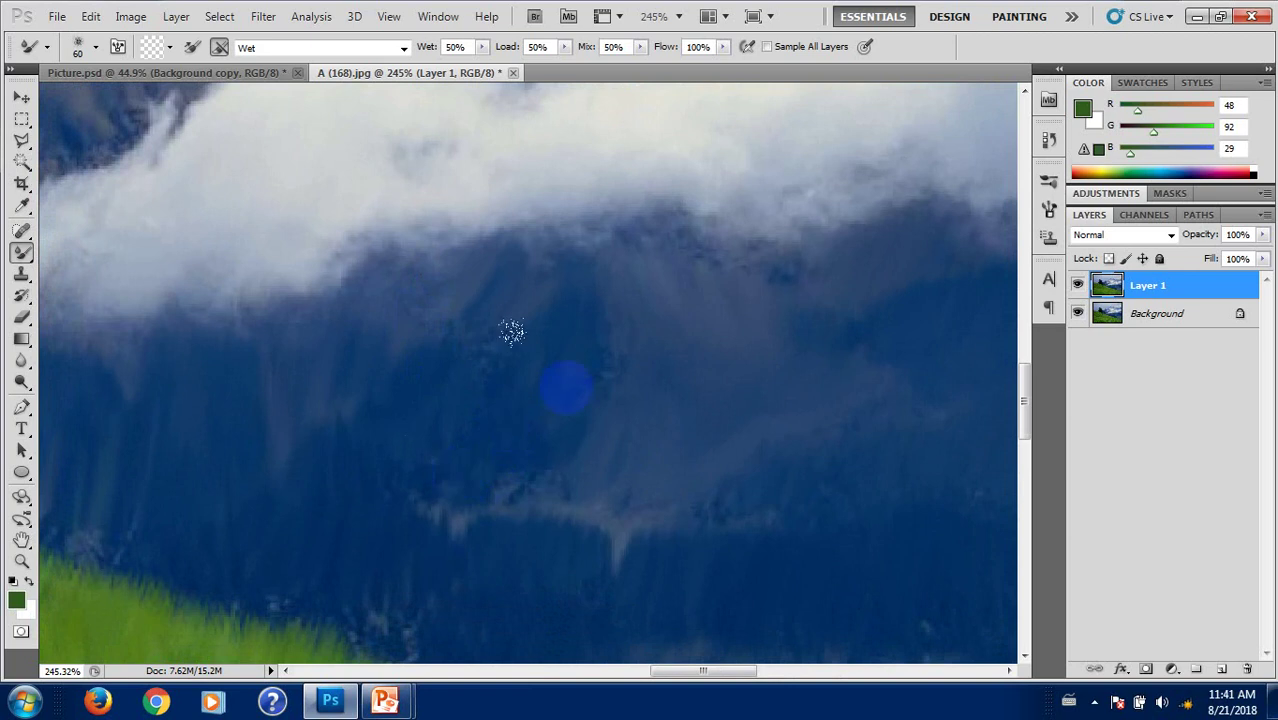
# Step: Zoom in on the central mountain and smear the ridge snow into darker streaks
pyautogui.hotkey('ctrl', '0')
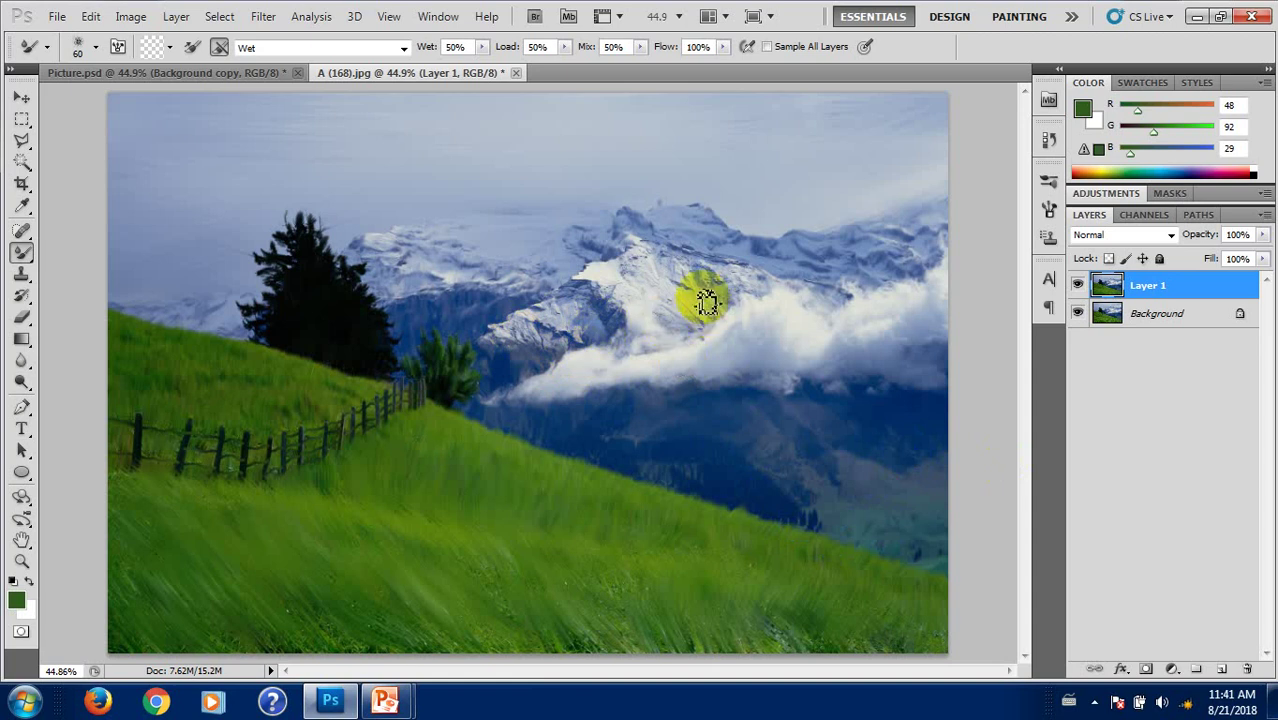
pyautogui.scroll(3, 654, 194)
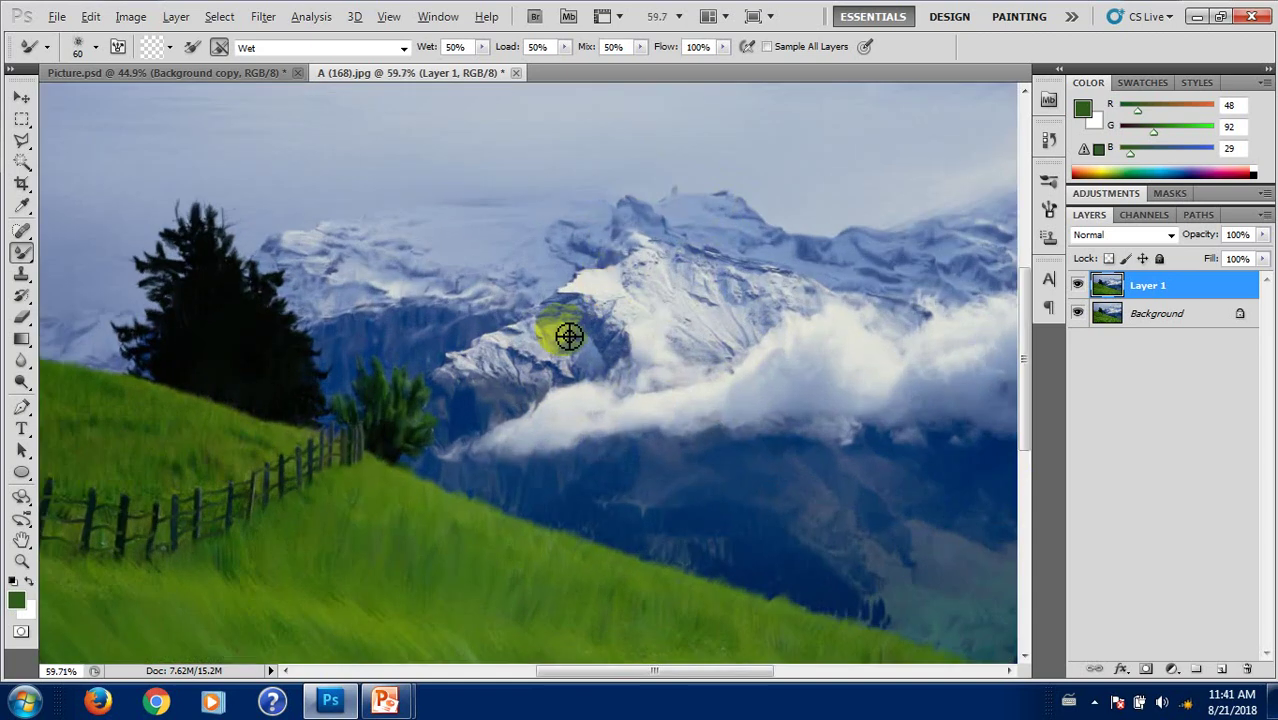
pyautogui.scroll(2, 565, 334)
pyautogui.scroll(2, 526, 349)
pyautogui.scroll(1, 491, 362)
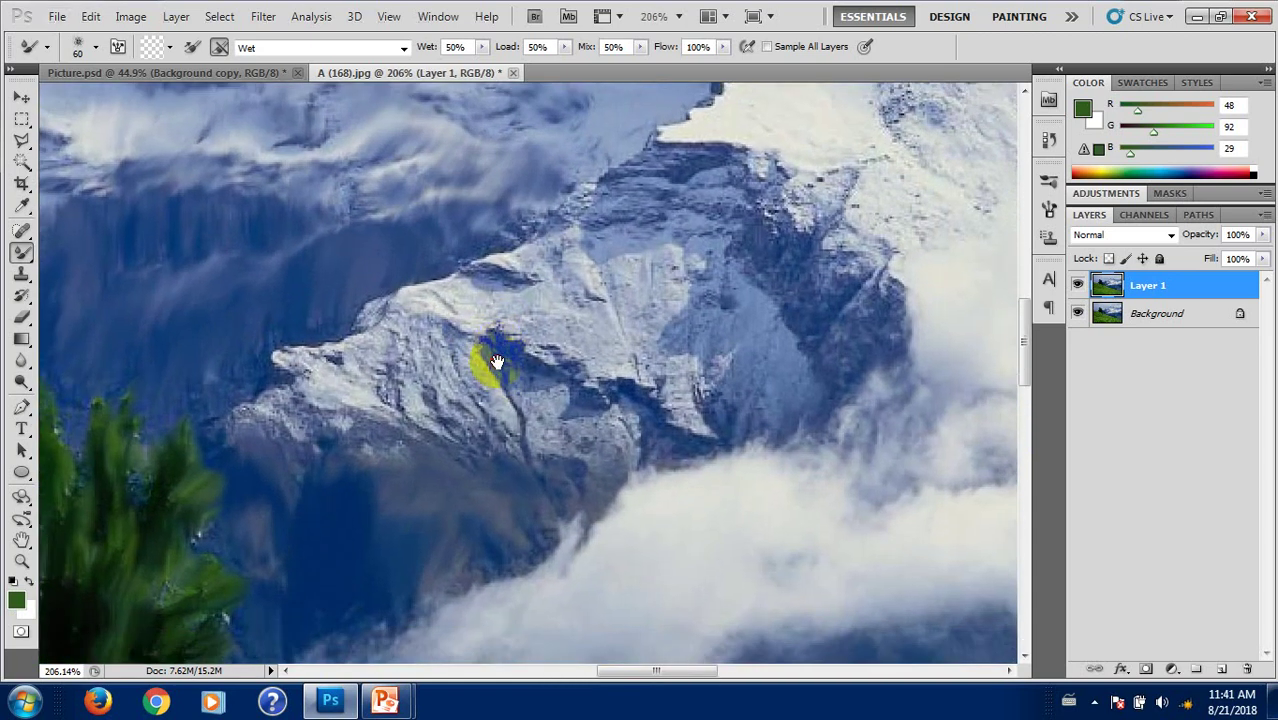
pyautogui.moveTo(338, 330)
pyautogui.mouseDown()
pyautogui.moveTo(285, 322)
pyautogui.moveTo(340, 335)
pyautogui.mouseUp()
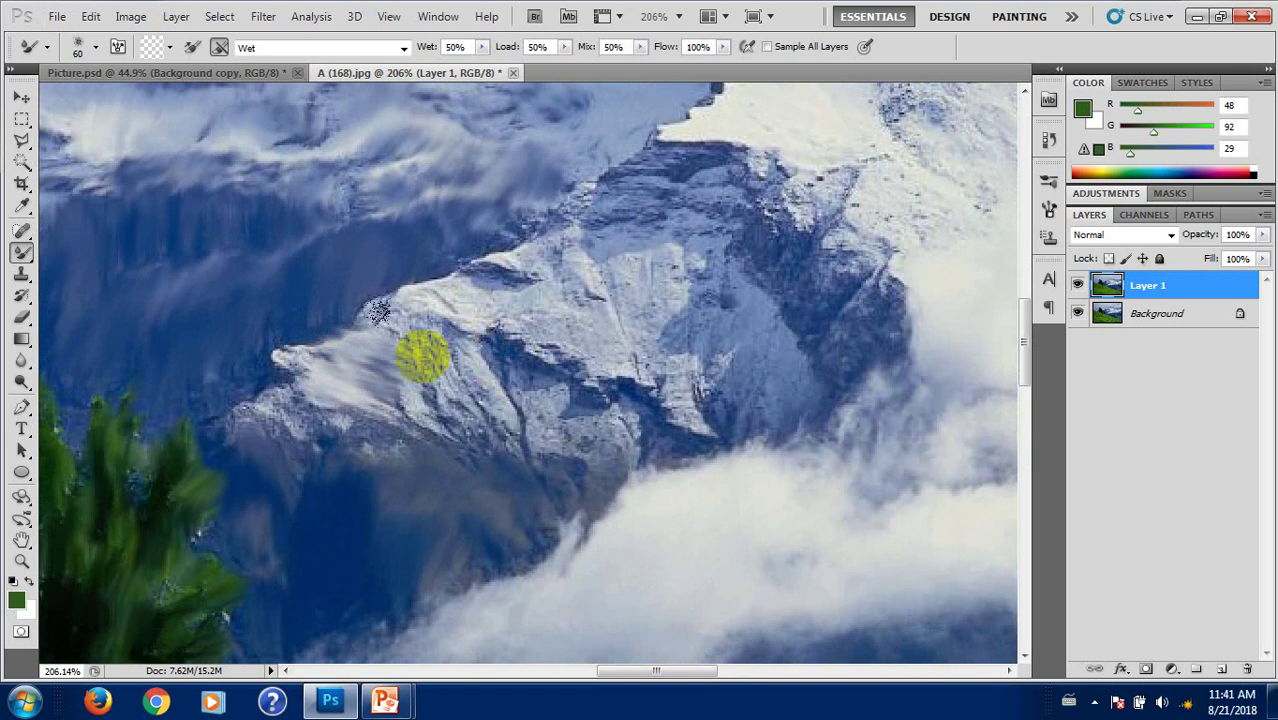
pyautogui.moveTo(413, 320)
pyautogui.mouseDown()
pyautogui.moveTo(437, 294)
pyautogui.moveTo(420, 355)
pyautogui.moveTo(322, 386)
pyautogui.mouseUp()
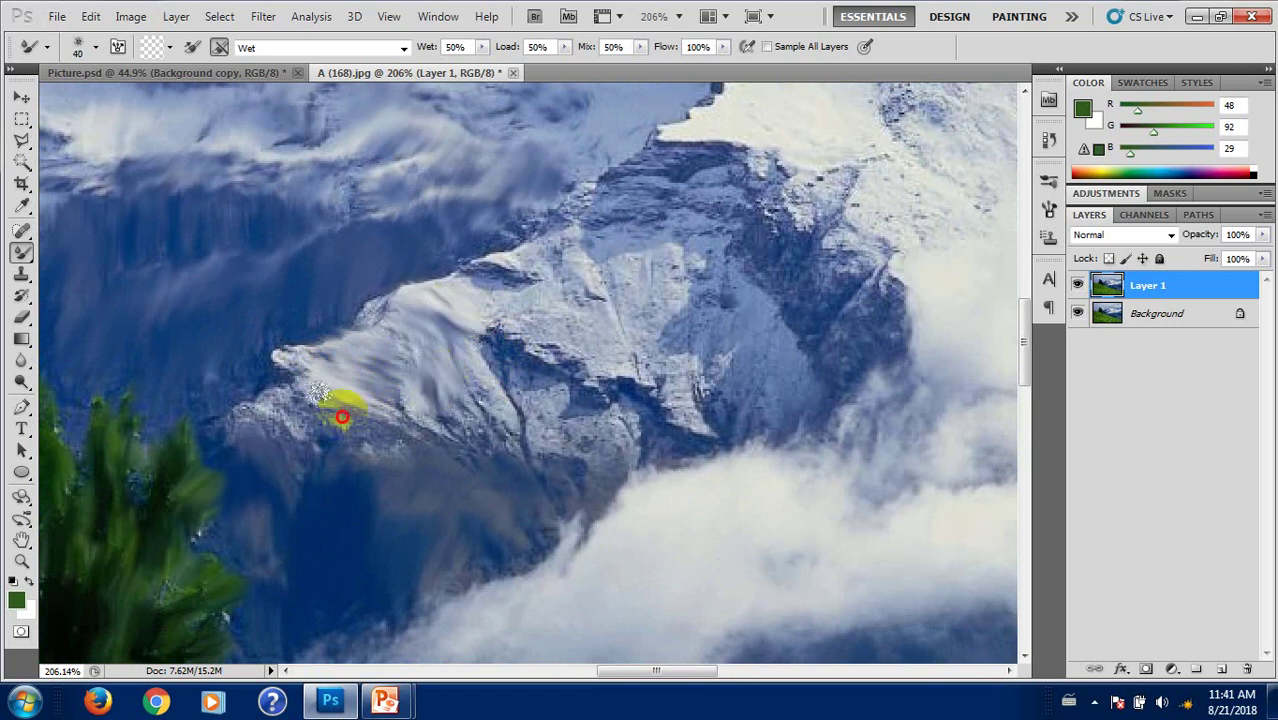
pyautogui.click(430, 390)
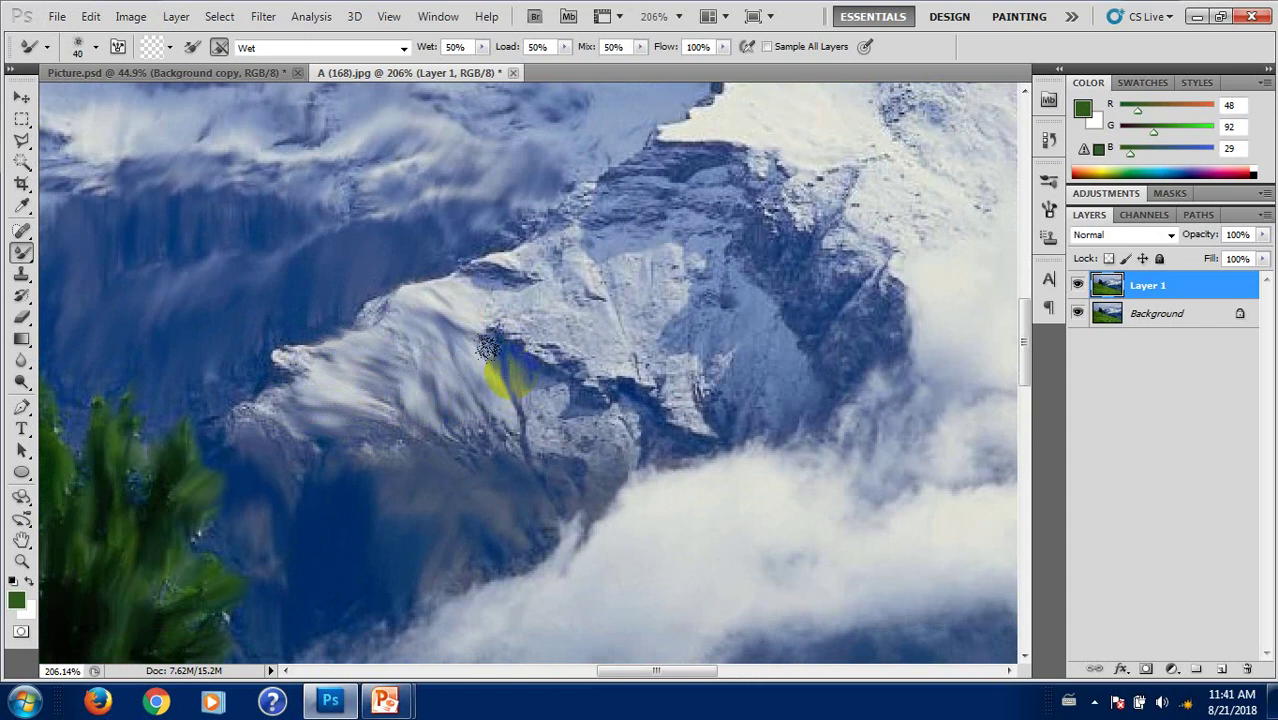
# Step: Blend the mountain face and the dark right-hand ridge toward the mountain's centre
pyautogui.moveTo(520, 388); pyautogui.dragTo(594, 443)
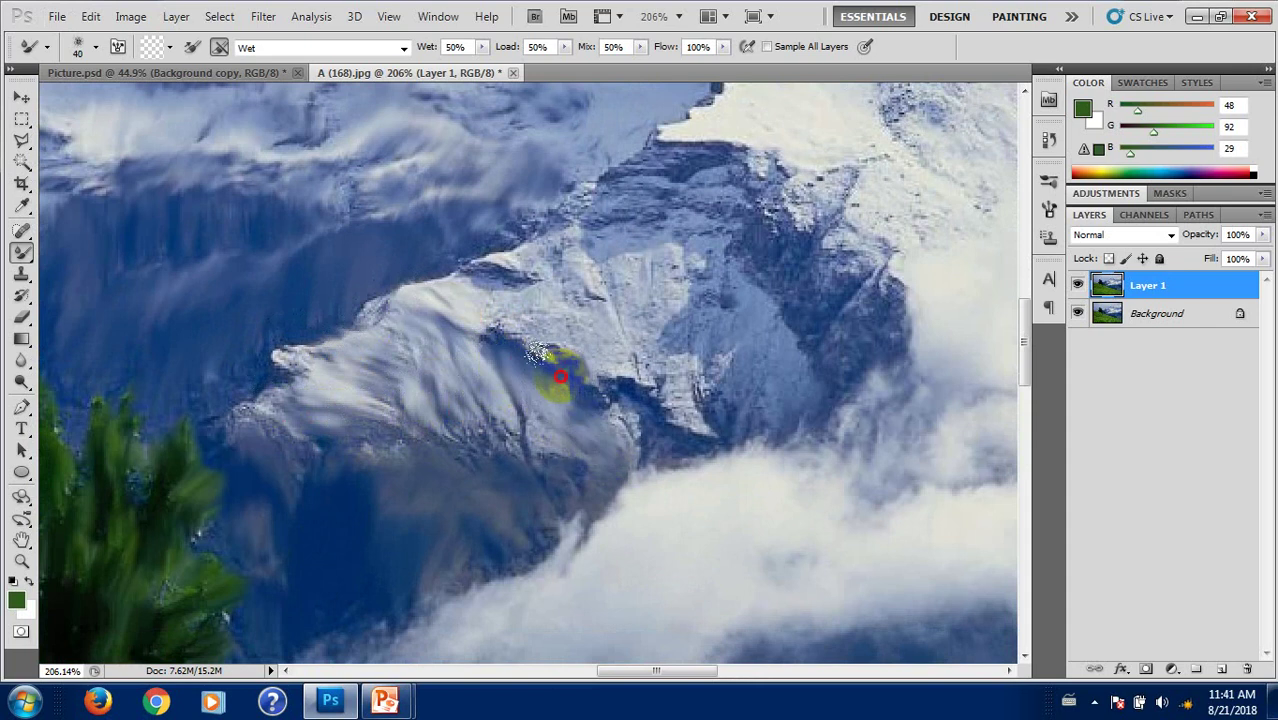
pyautogui.moveTo(561, 376)
pyautogui.mouseDown()
pyautogui.moveTo(525, 361)
pyautogui.moveTo(508, 271)
pyautogui.moveTo(531, 314)
pyautogui.moveTo(624, 363)
pyautogui.mouseUp()
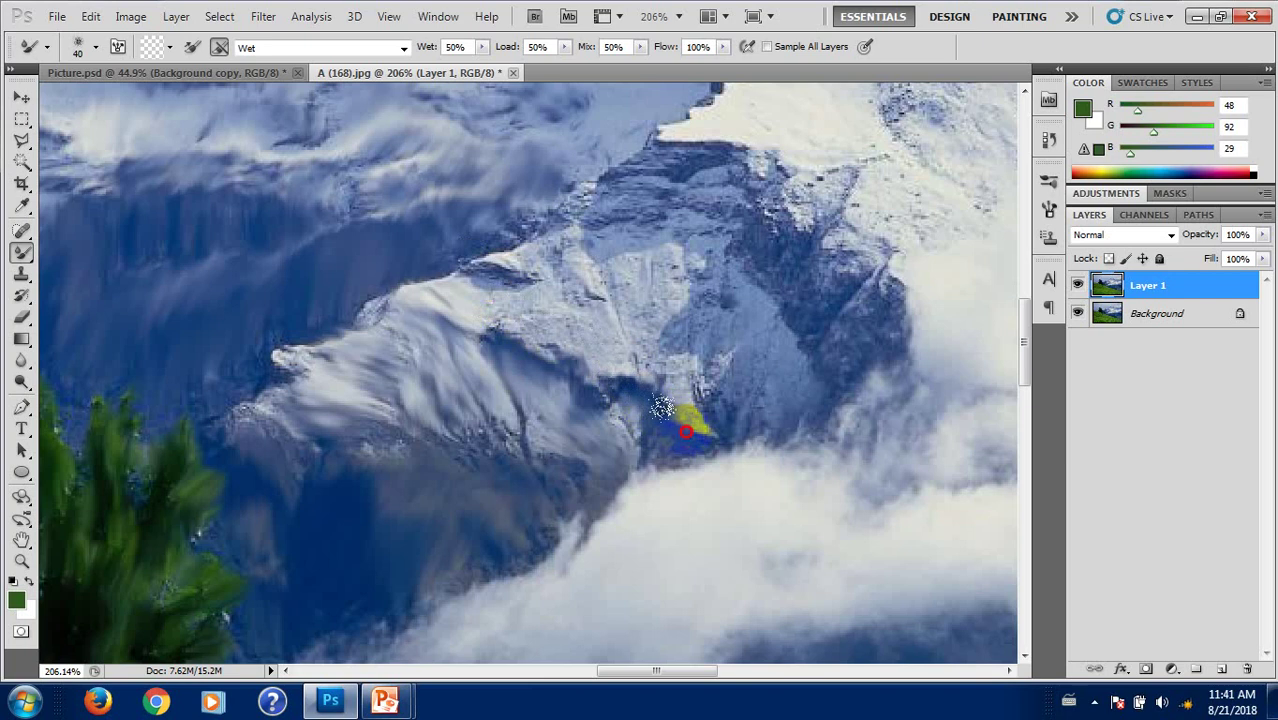
pyautogui.moveTo(685, 431)
pyautogui.mouseDown()
pyautogui.moveTo(665, 362)
pyautogui.moveTo(542, 262)
pyautogui.moveTo(622, 194)
pyautogui.moveTo(660, 187)
pyautogui.moveTo(708, 179)
pyautogui.moveTo(802, 206)
pyautogui.moveTo(777, 219)
pyautogui.mouseUp()
pyautogui.moveTo(800, 285)
pyautogui.mouseDown()
pyautogui.moveTo(833, 274)
pyautogui.moveTo(834, 287)
pyautogui.mouseUp()
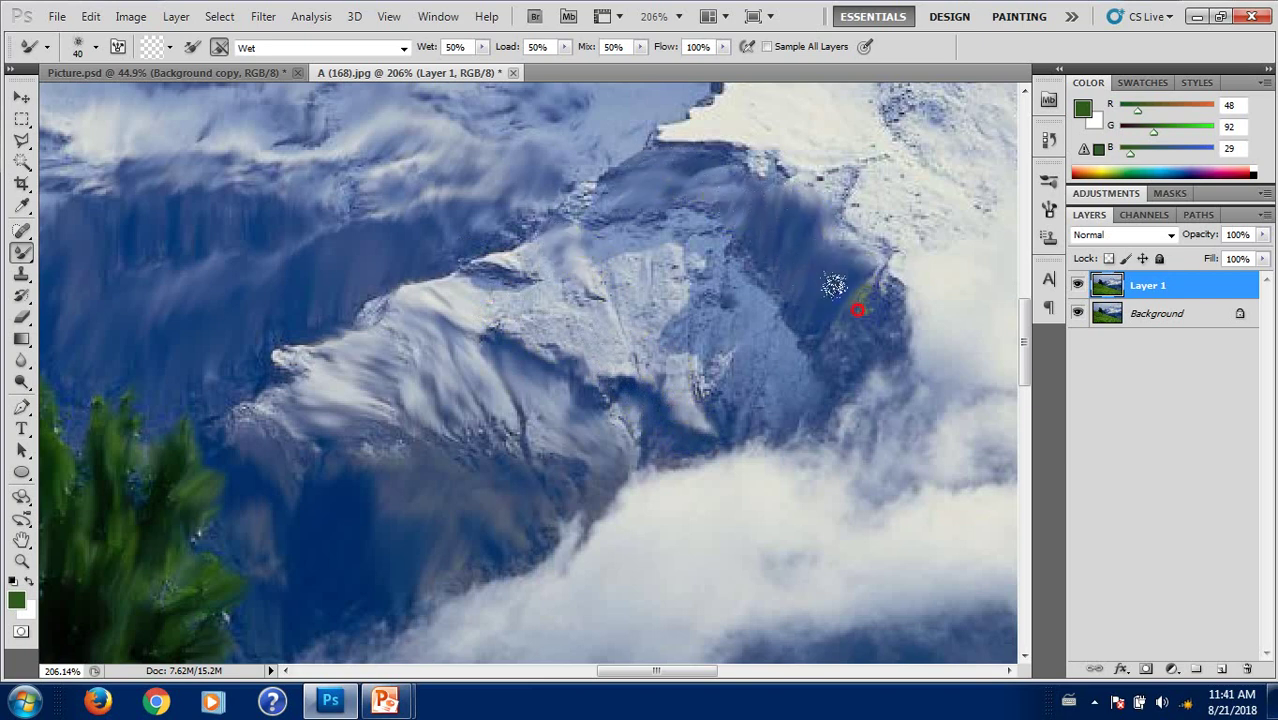
pyautogui.moveTo(851, 331)
pyautogui.mouseDown()
pyautogui.moveTo(793, 308)
pyautogui.moveTo(756, 357)
pyautogui.moveTo(736, 294)
pyautogui.moveTo(685, 282)
pyautogui.moveTo(542, 313)
pyautogui.moveTo(513, 285)
pyautogui.moveTo(536, 300)
pyautogui.moveTo(542, 342)
pyautogui.moveTo(621, 331)
pyautogui.moveTo(650, 369)
pyautogui.moveTo(465, 277)
pyautogui.moveTo(590, 191)
pyautogui.moveTo(710, 225)
pyautogui.moveTo(582, 205)
pyautogui.moveTo(602, 288)
pyautogui.moveTo(483, 397)
pyautogui.moveTo(428, 295)
pyautogui.moveTo(456, 251)
pyautogui.moveTo(546, 254)
pyautogui.moveTo(593, 237)
pyautogui.moveTo(528, 357)
pyautogui.moveTo(499, 277)
pyautogui.moveTo(546, 263)
pyautogui.moveTo(485, 288)
pyautogui.moveTo(485, 351)
pyautogui.moveTo(579, 297)
pyautogui.moveTo(685, 262)
pyautogui.moveTo(662, 280)
pyautogui.moveTo(821, 308)
pyautogui.moveTo(564, 316)
pyautogui.mouseUp()
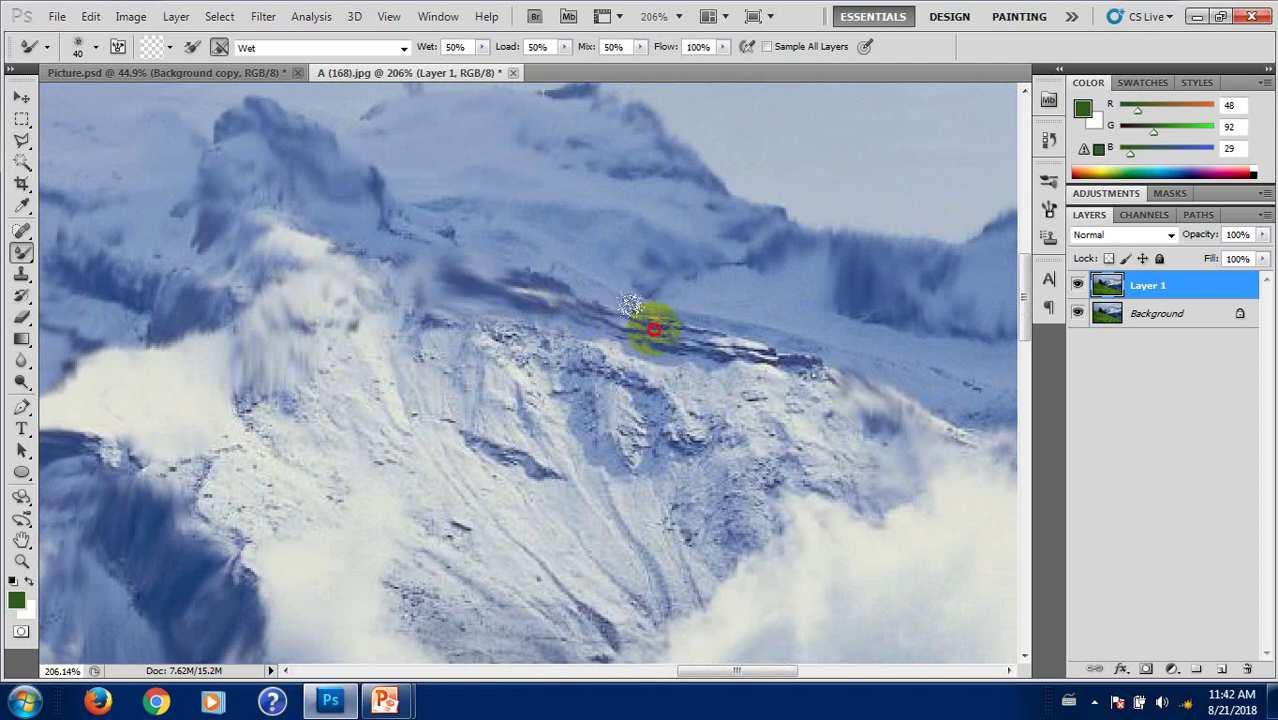
# Step: Smear back and forth along the dark ridge and down the snowy slopes below it
pyautogui.moveTo(653, 329)
pyautogui.mouseDown()
pyautogui.moveTo(765, 348)
pyautogui.moveTo(548, 298)
pyautogui.moveTo(356, 314)
pyautogui.mouseUp()
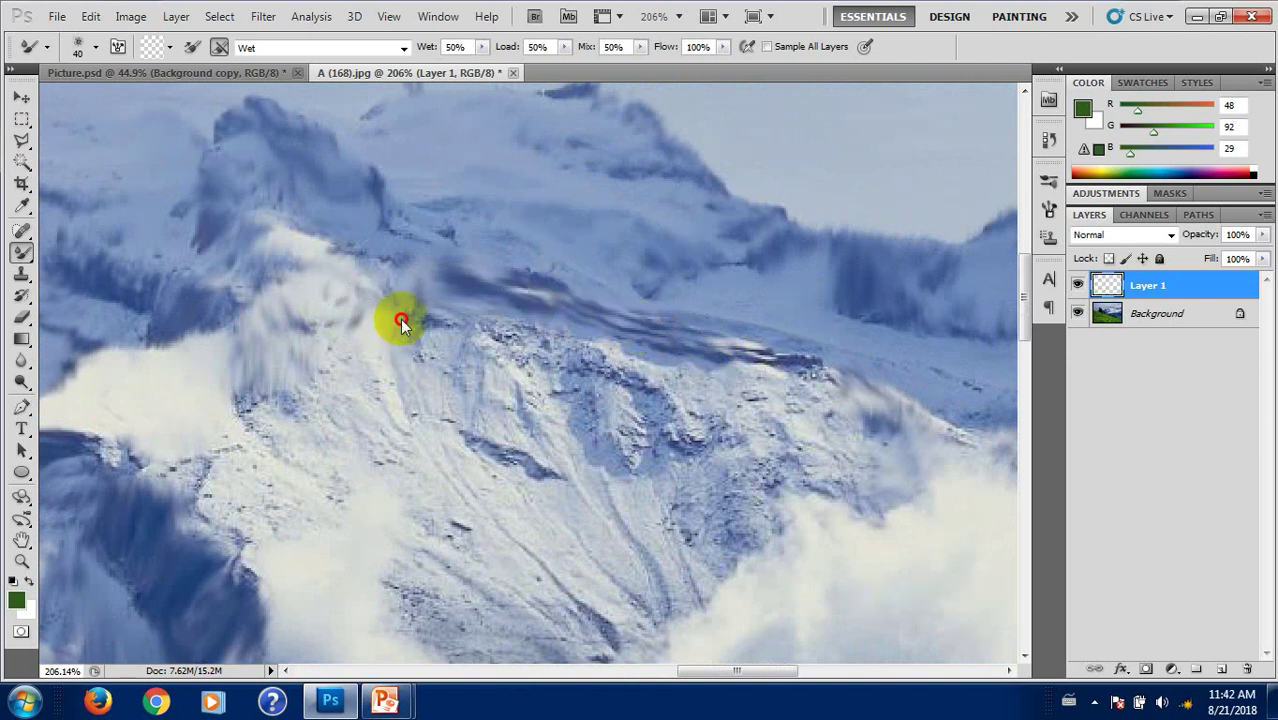
pyautogui.moveTo(455, 337)
pyautogui.mouseDown()
pyautogui.moveTo(522, 318)
pyautogui.moveTo(588, 338)
pyautogui.mouseUp()
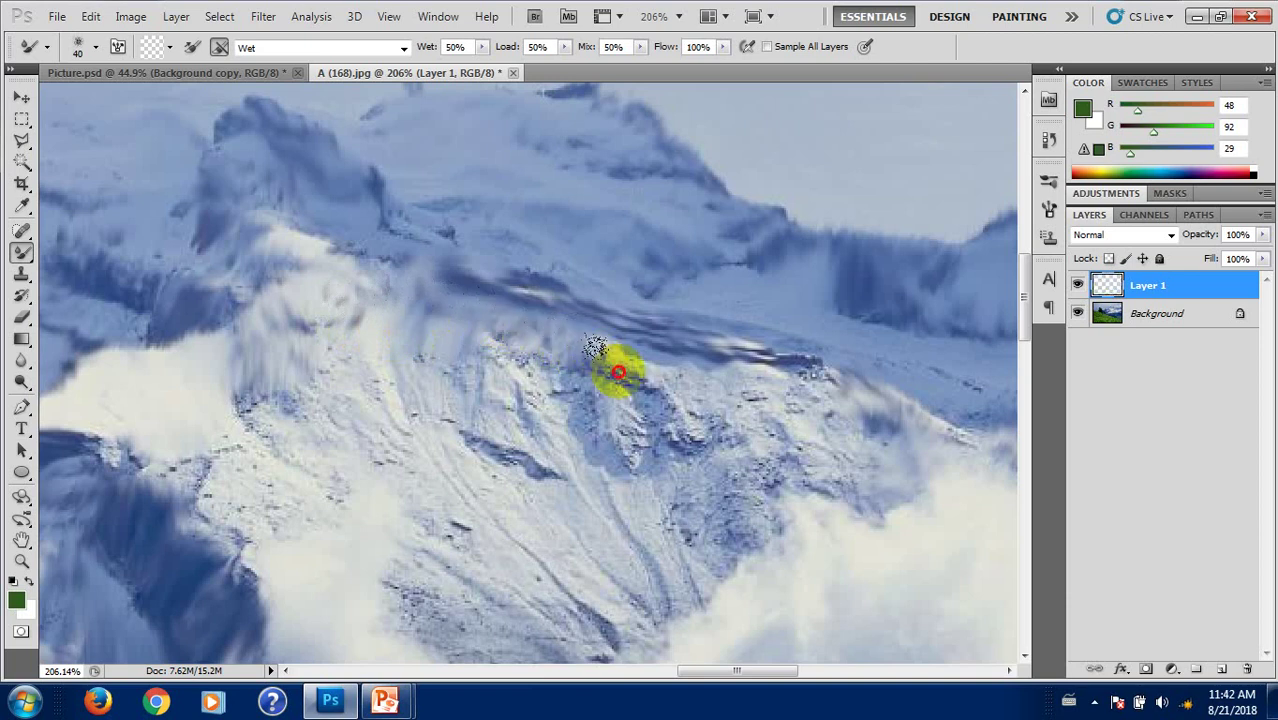
pyautogui.moveTo(745, 378)
pyautogui.mouseDown()
pyautogui.moveTo(818, 372)
pyautogui.moveTo(833, 434)
pyautogui.moveTo(859, 448)
pyautogui.moveTo(819, 479)
pyautogui.moveTo(722, 422)
pyautogui.moveTo(628, 414)
pyautogui.moveTo(601, 396)
pyautogui.mouseUp()
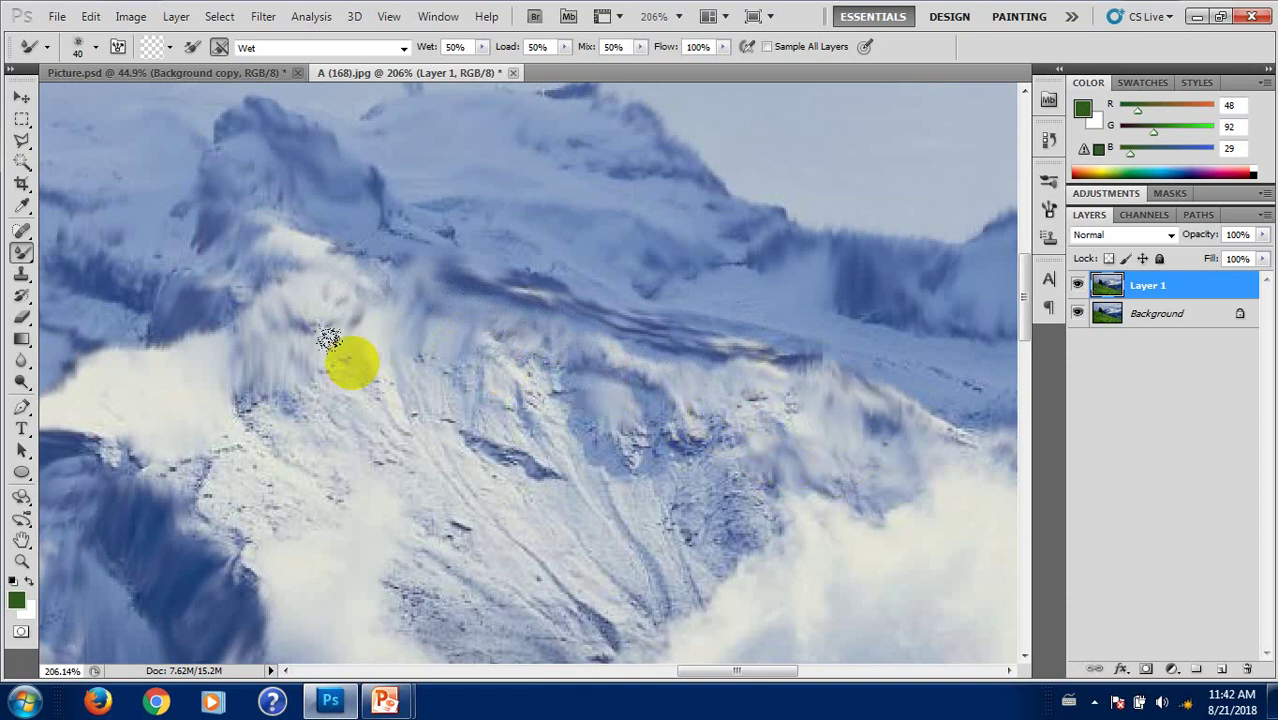
pyautogui.moveTo(271, 417)
pyautogui.mouseDown()
pyautogui.moveTo(240, 448)
pyautogui.moveTo(305, 423)
pyautogui.moveTo(288, 375)
pyautogui.moveTo(320, 322)
pyautogui.moveTo(322, 345)
pyautogui.moveTo(362, 360)
pyautogui.moveTo(387, 408)
pyautogui.moveTo(408, 394)
pyautogui.moveTo(471, 411)
pyautogui.moveTo(472, 371)
pyautogui.moveTo(499, 399)
pyautogui.moveTo(519, 379)
pyautogui.moveTo(595, 413)
pyautogui.moveTo(619, 449)
pyautogui.moveTo(719, 399)
pyautogui.moveTo(716, 419)
pyautogui.moveTo(645, 437)
pyautogui.moveTo(625, 466)
pyautogui.moveTo(648, 460)
pyautogui.moveTo(665, 483)
pyautogui.moveTo(698, 475)
pyautogui.moveTo(750, 536)
pyautogui.moveTo(713, 533)
pyautogui.moveTo(699, 553)
pyautogui.moveTo(666, 541)
pyautogui.mouseUp()
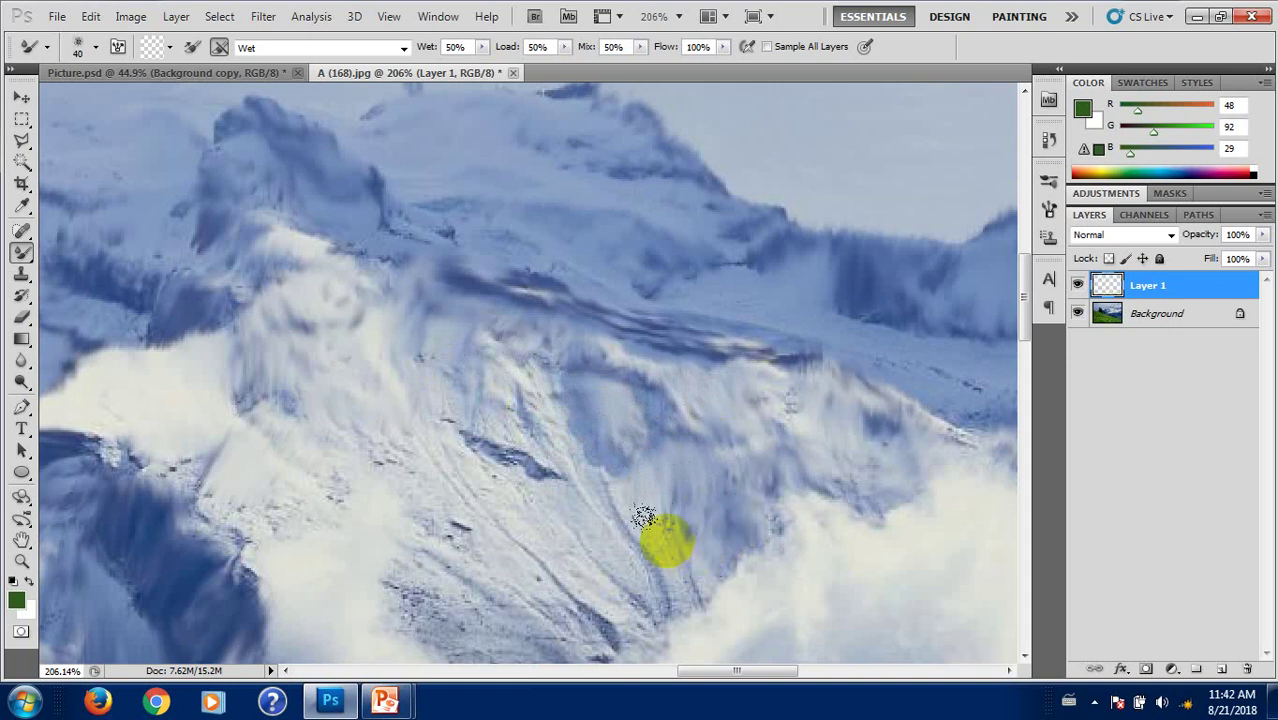
pyautogui.scroll(-2, 527, 457)
pyautogui.scroll(-2, 470, 410)
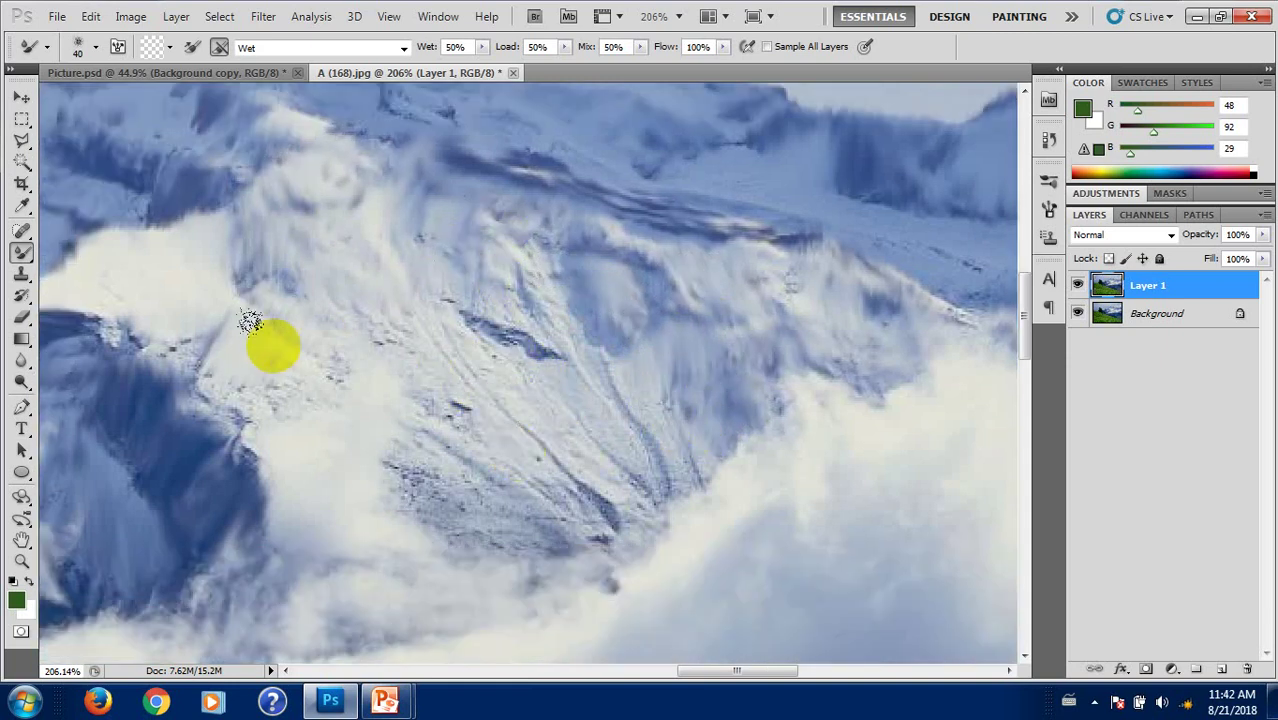
pyautogui.moveTo(300, 332)
pyautogui.mouseDown()
pyautogui.moveTo(465, 326)
pyautogui.moveTo(536, 348)
pyautogui.moveTo(491, 328)
pyautogui.moveTo(505, 288)
pyautogui.moveTo(622, 405)
pyautogui.moveTo(650, 470)
pyautogui.moveTo(564, 397)
pyautogui.mouseUp()
pyautogui.moveTo(596, 437)
pyautogui.mouseDown()
pyautogui.moveTo(619, 485)
pyautogui.moveTo(485, 357)
pyautogui.moveTo(579, 465)
pyautogui.moveTo(571, 514)
pyautogui.moveTo(479, 502)
pyautogui.moveTo(420, 468)
pyautogui.moveTo(392, 426)
pyautogui.moveTo(406, 375)
pyautogui.moveTo(397, 346)
pyautogui.moveTo(250, 365)
pyautogui.moveTo(379, 365)
pyautogui.moveTo(465, 417)
pyautogui.moveTo(599, 465)
pyautogui.moveTo(498, 496)
pyautogui.moveTo(414, 472)
pyautogui.moveTo(205, 341)
pyautogui.moveTo(91, 310)
pyautogui.moveTo(382, 426)
pyautogui.moveTo(422, 488)
pyautogui.moveTo(645, 471)
pyautogui.mouseUp()
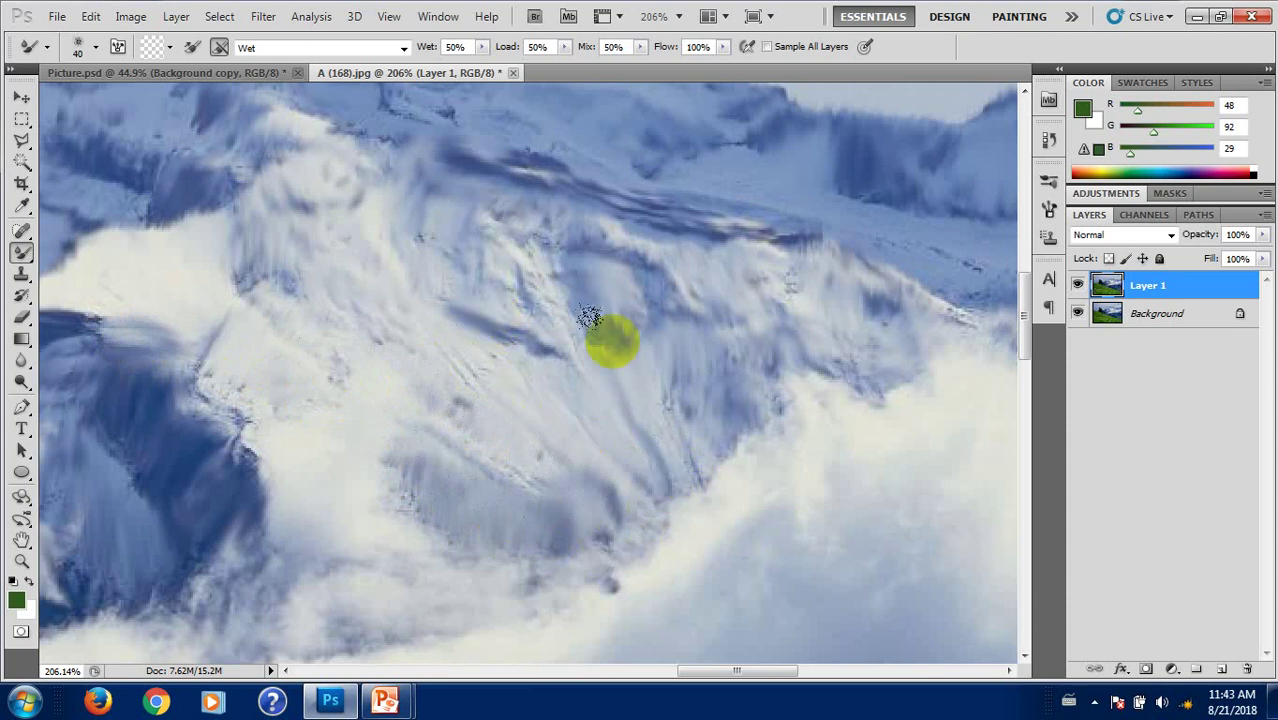
pyautogui.hotkey('ctrl', '0')
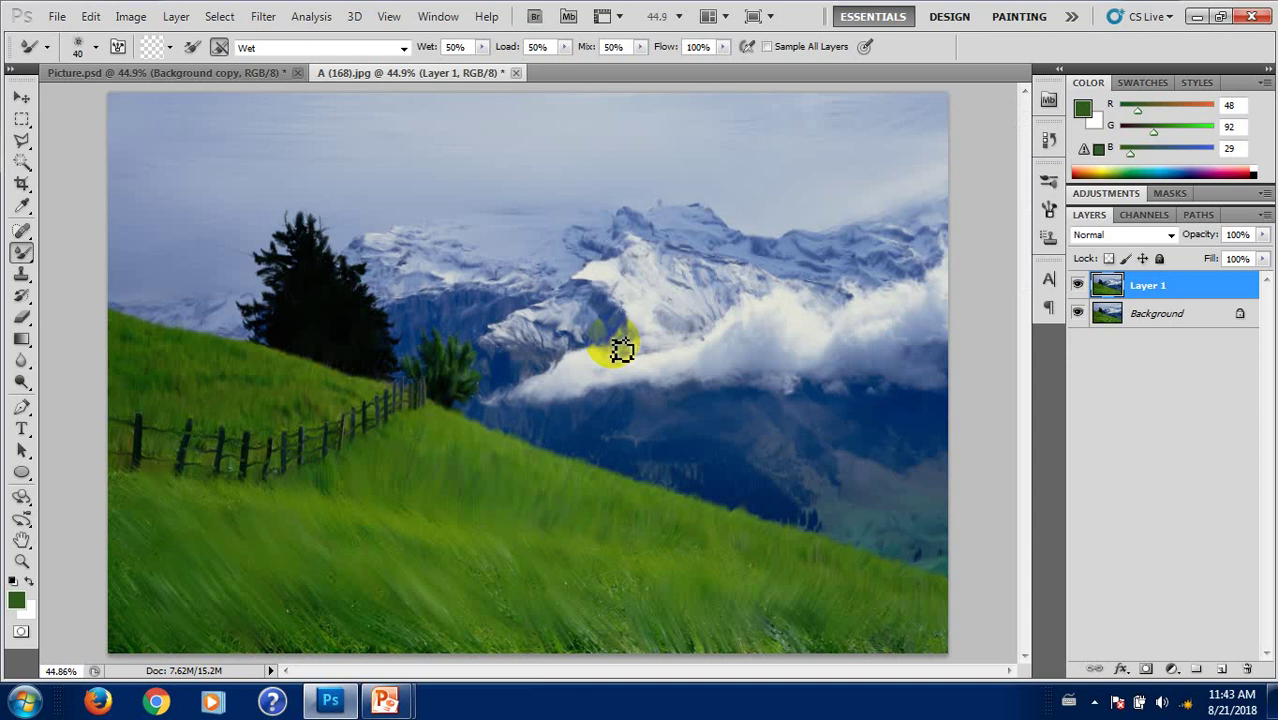
pyautogui.click(1078, 285)
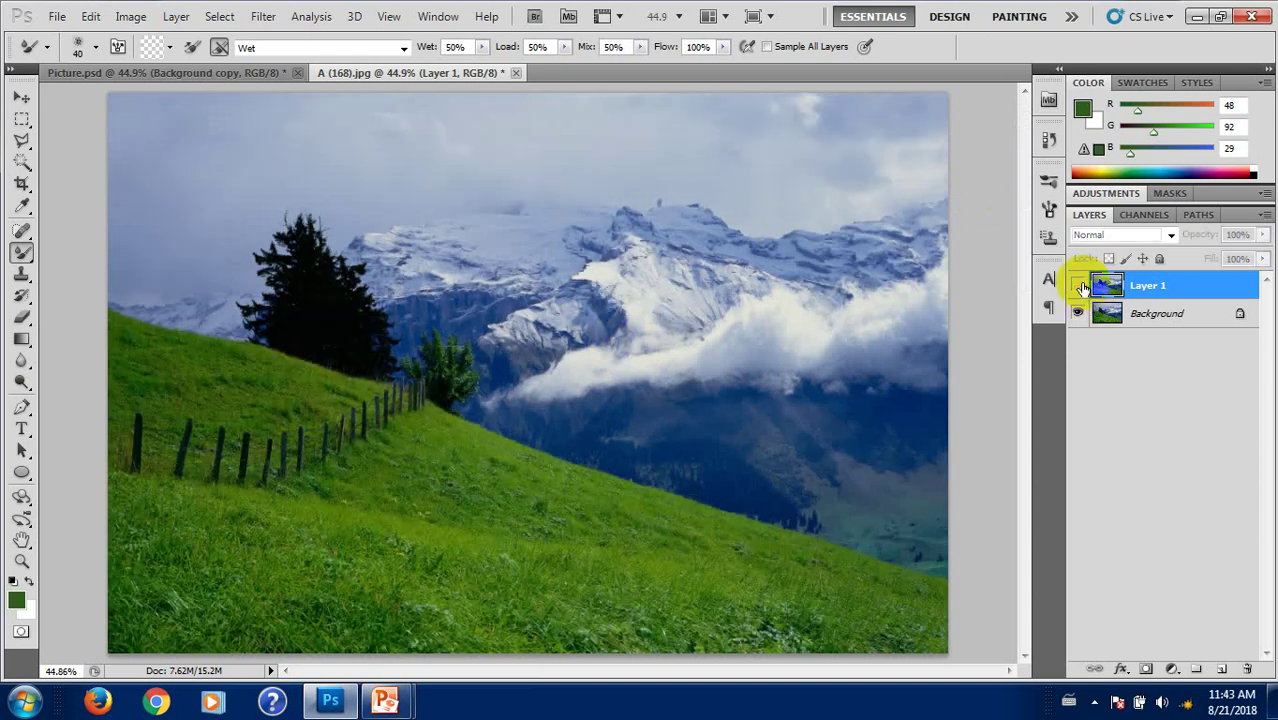
pyautogui.click(1079, 286)
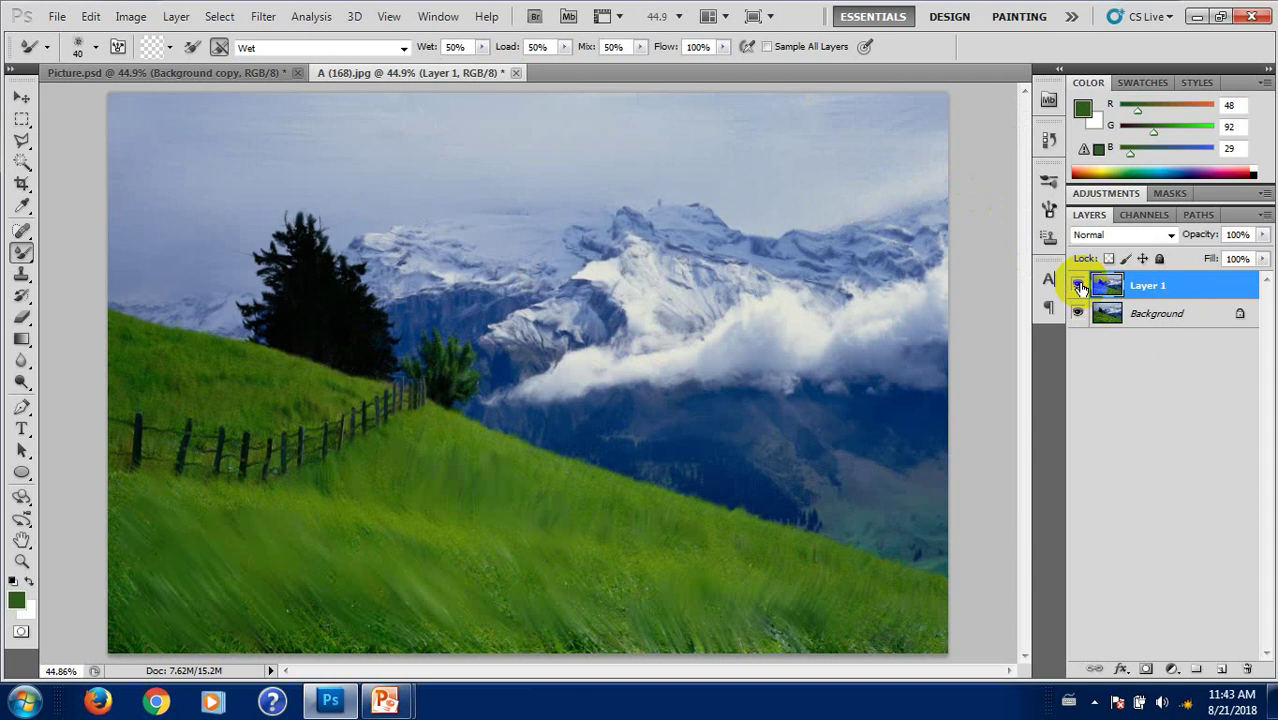
# Step: Switch to the Sharpen Tool and set its brush size to 400 px
pyautogui.click(20, 365)
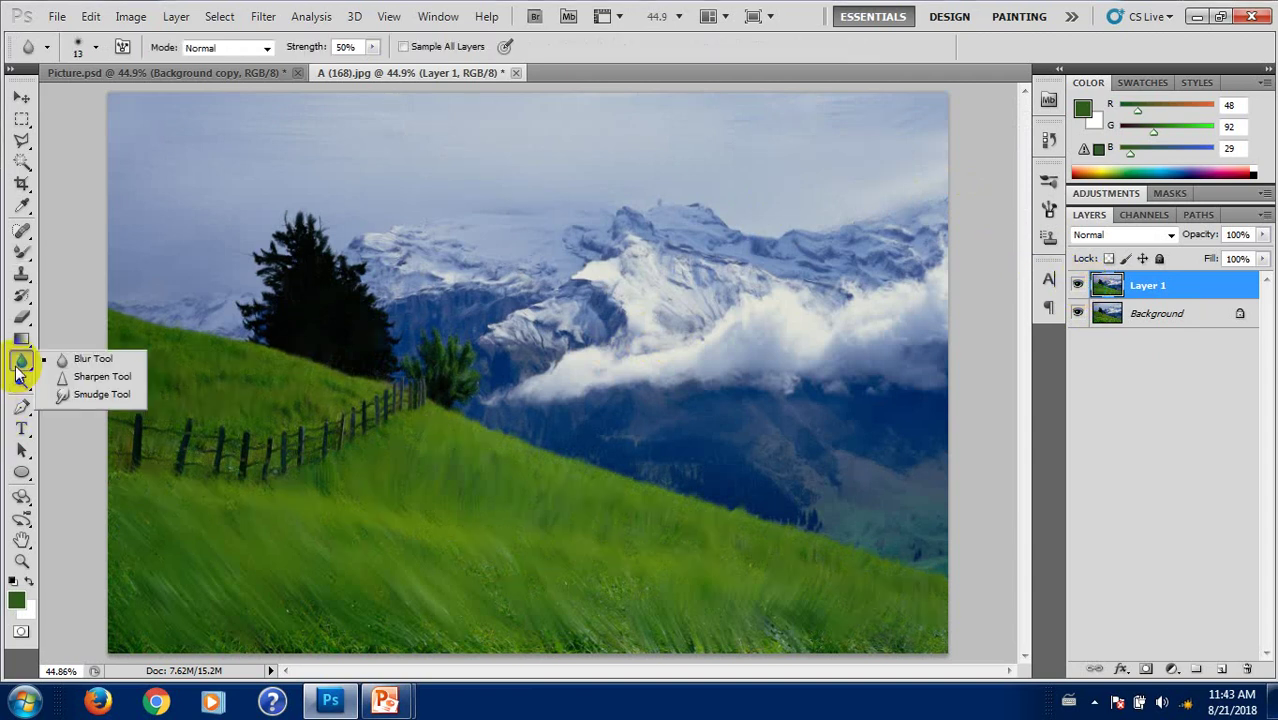
pyautogui.click(98, 376)
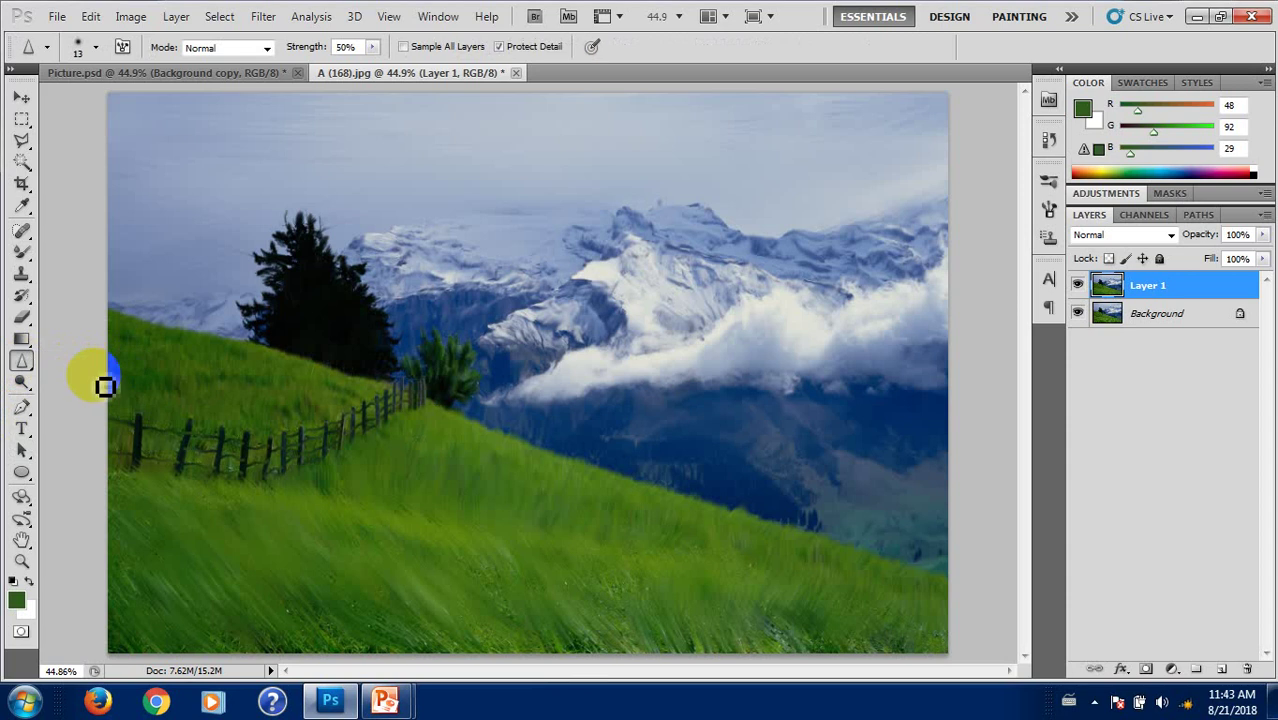
pyautogui.click(95, 47)
pyautogui.click(183, 80)
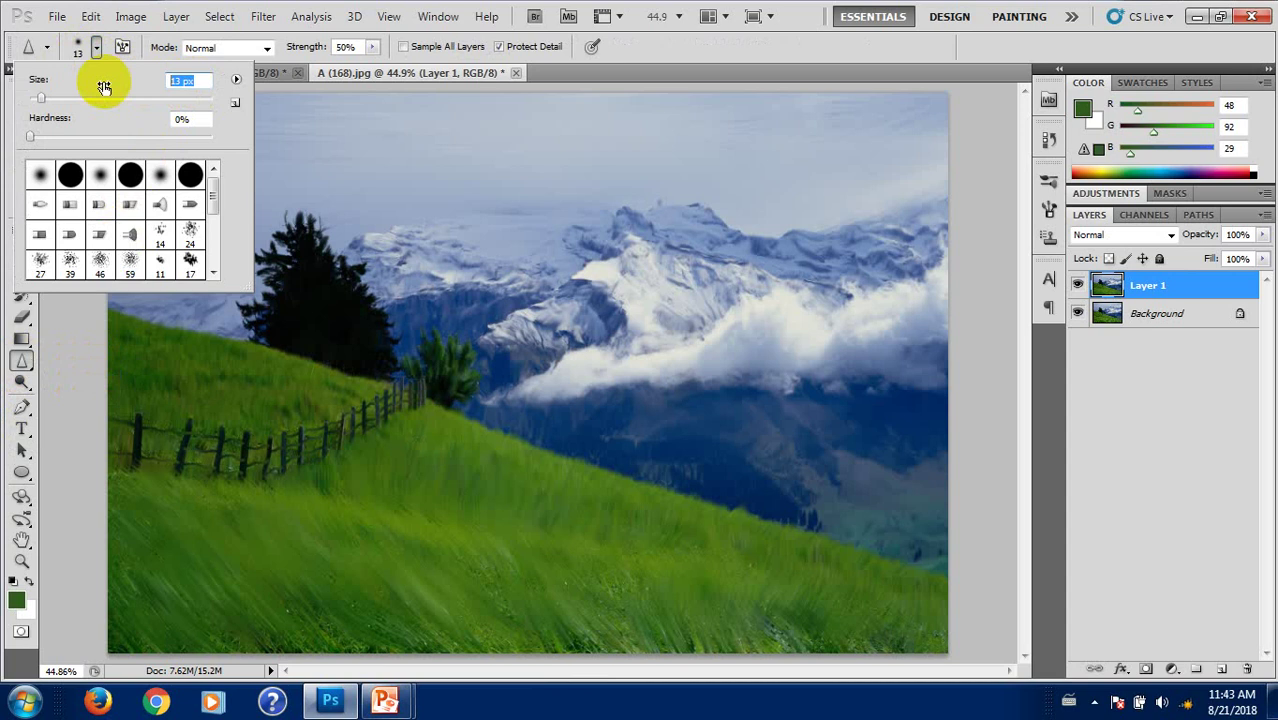
pyautogui.write('400')
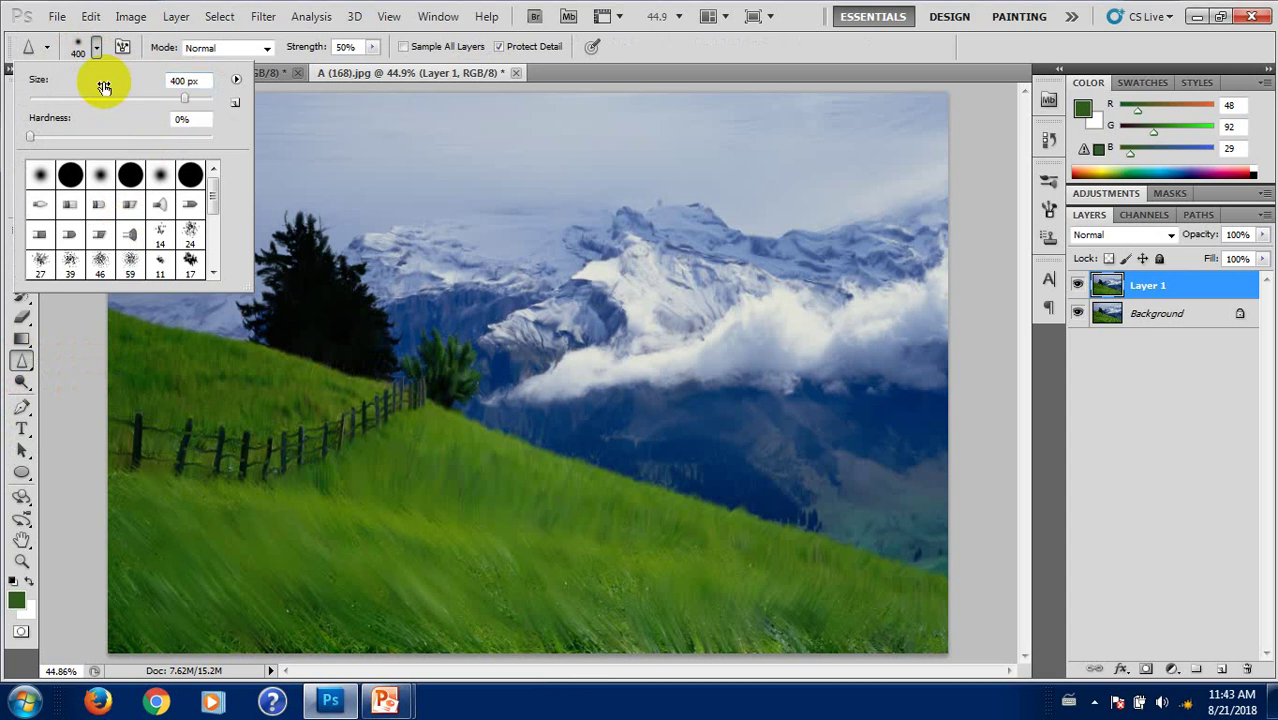
pyautogui.click(126, 388)
# Step: Stroke the hillside, the image's left edge and the grass below the fence
pyautogui.moveTo(126, 388); pyautogui.dragTo(250, 318)
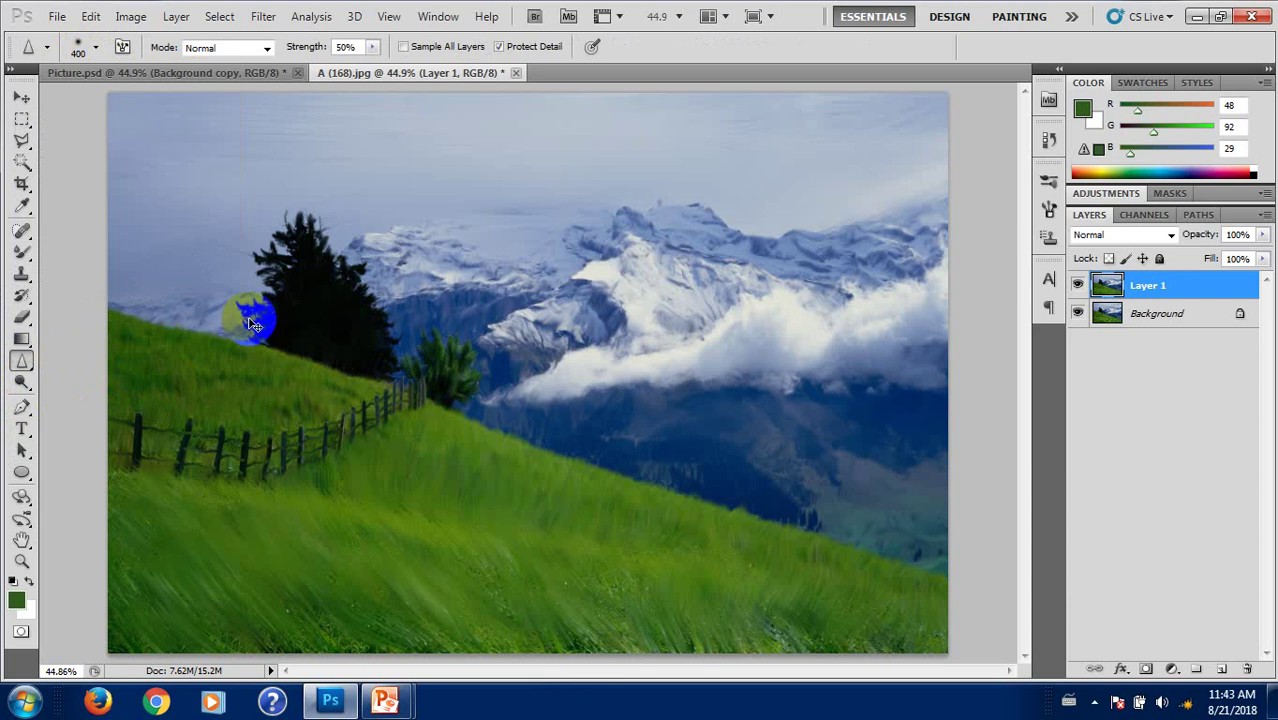
pyautogui.hotkey('ctrl', '-')
pyautogui.hotkey('ctrl', '-')
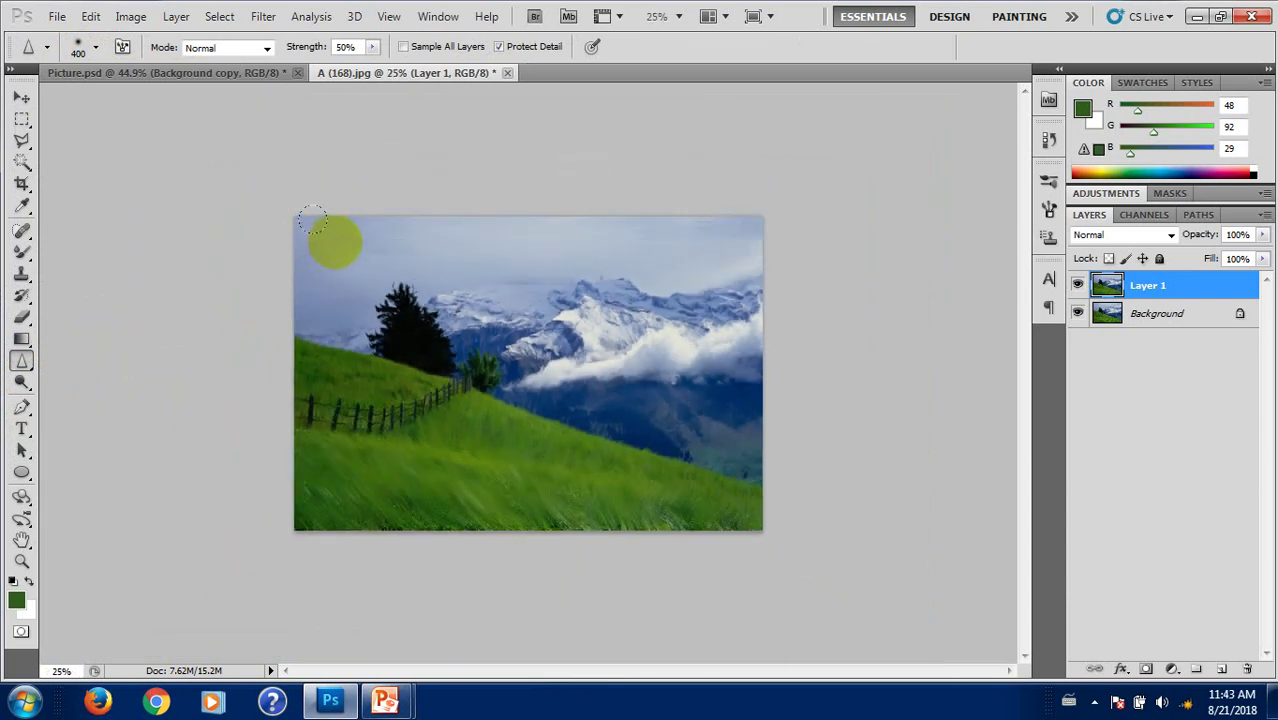
pyautogui.click(315, 221)
pyautogui.moveTo(311, 243)
pyautogui.mouseDown()
pyautogui.moveTo(314, 321)
pyautogui.moveTo(287, 394)
pyautogui.mouseUp()
pyautogui.click(331, 462)
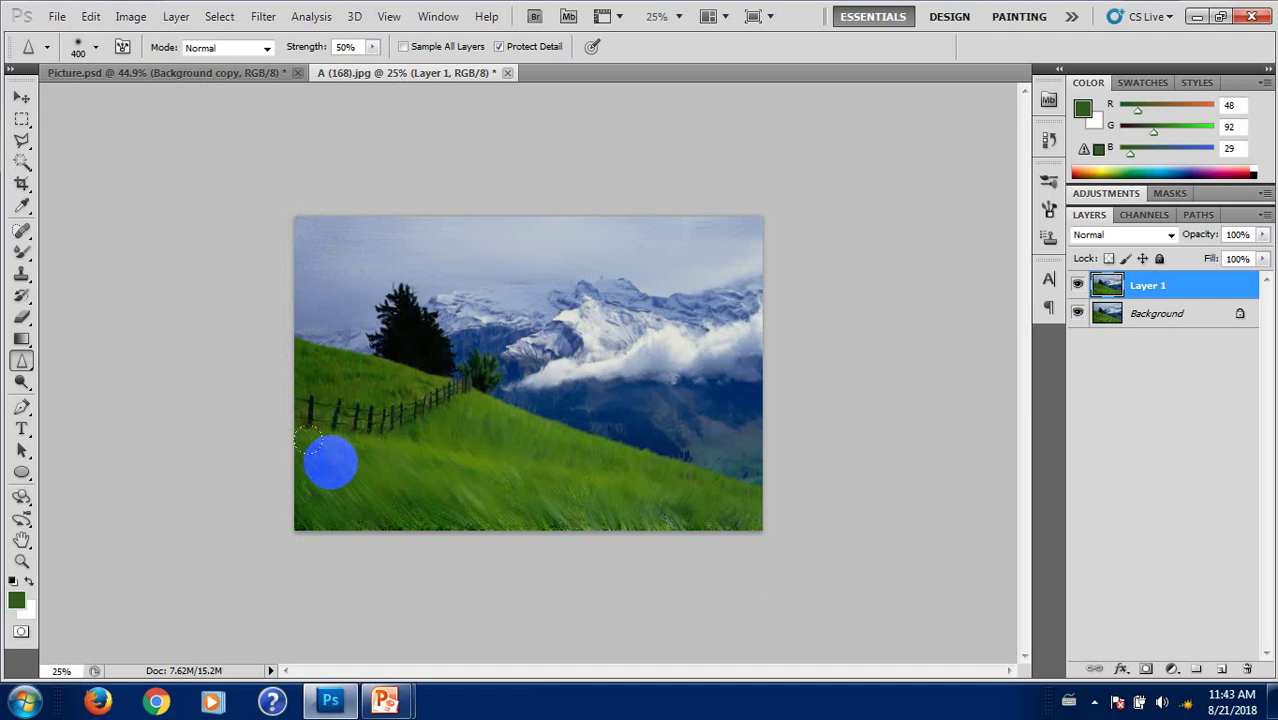
pyautogui.hotkey('ctrl', '0')
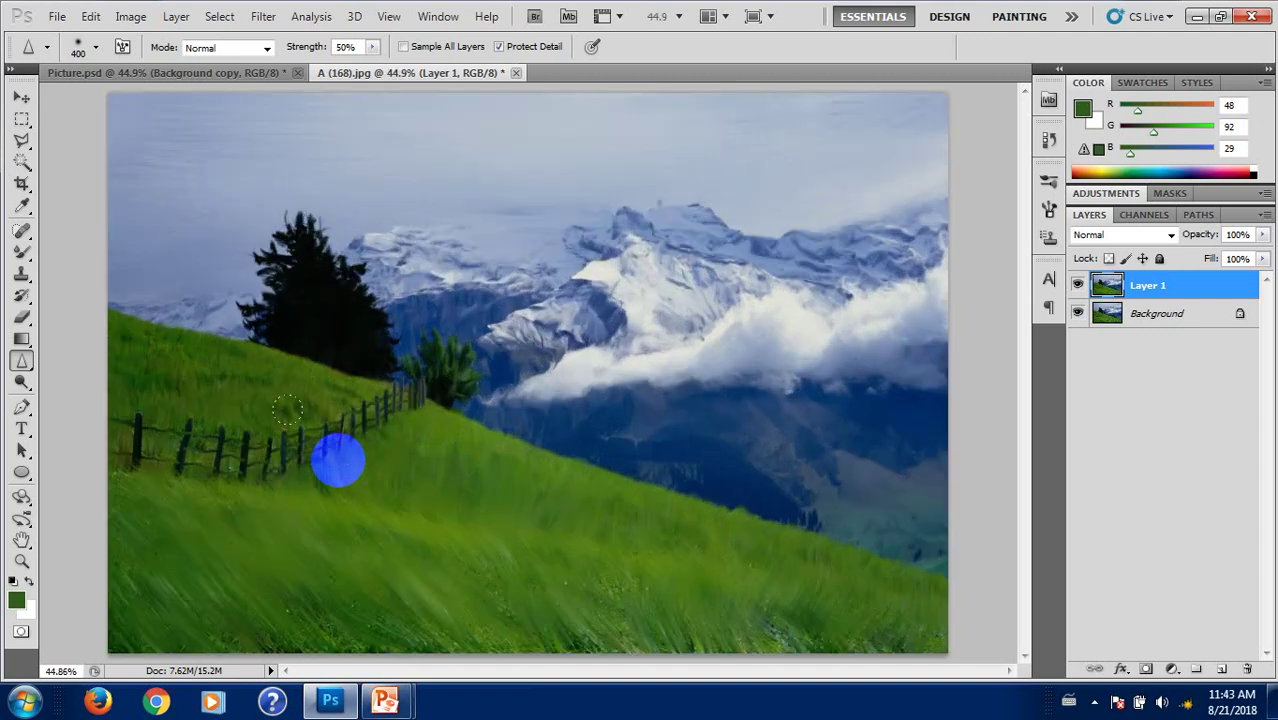
# Step: Stroke the lower-left grass, the tree, the sky and the mountain edge
pyautogui.click(194, 494)
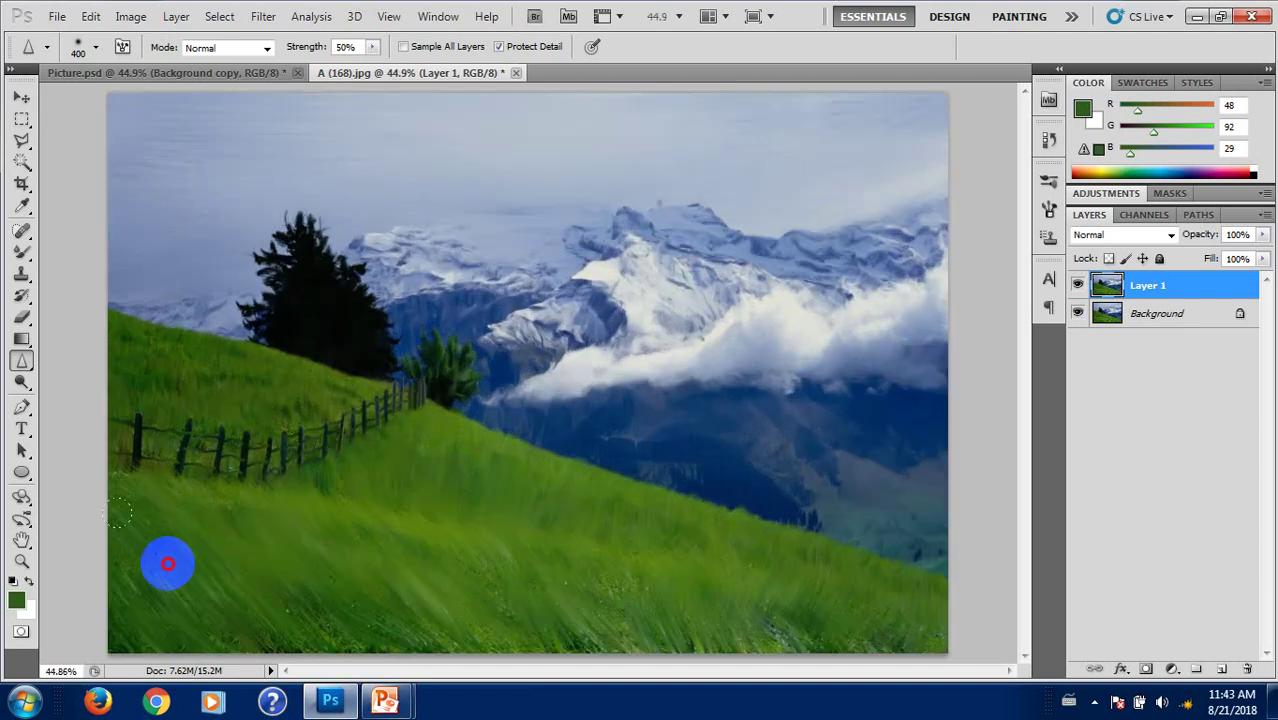
pyautogui.moveTo(112, 514); pyautogui.dragTo(112, 554)
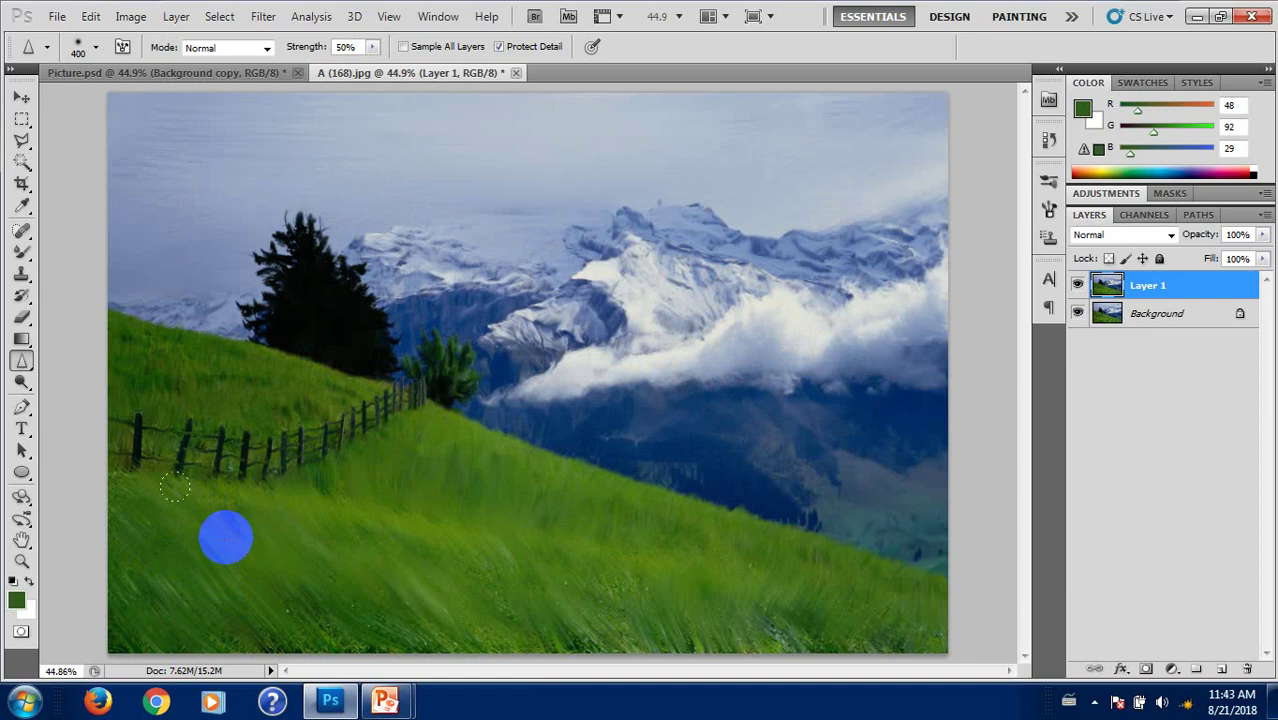
pyautogui.moveTo(296, 289); pyautogui.dragTo(313, 308)
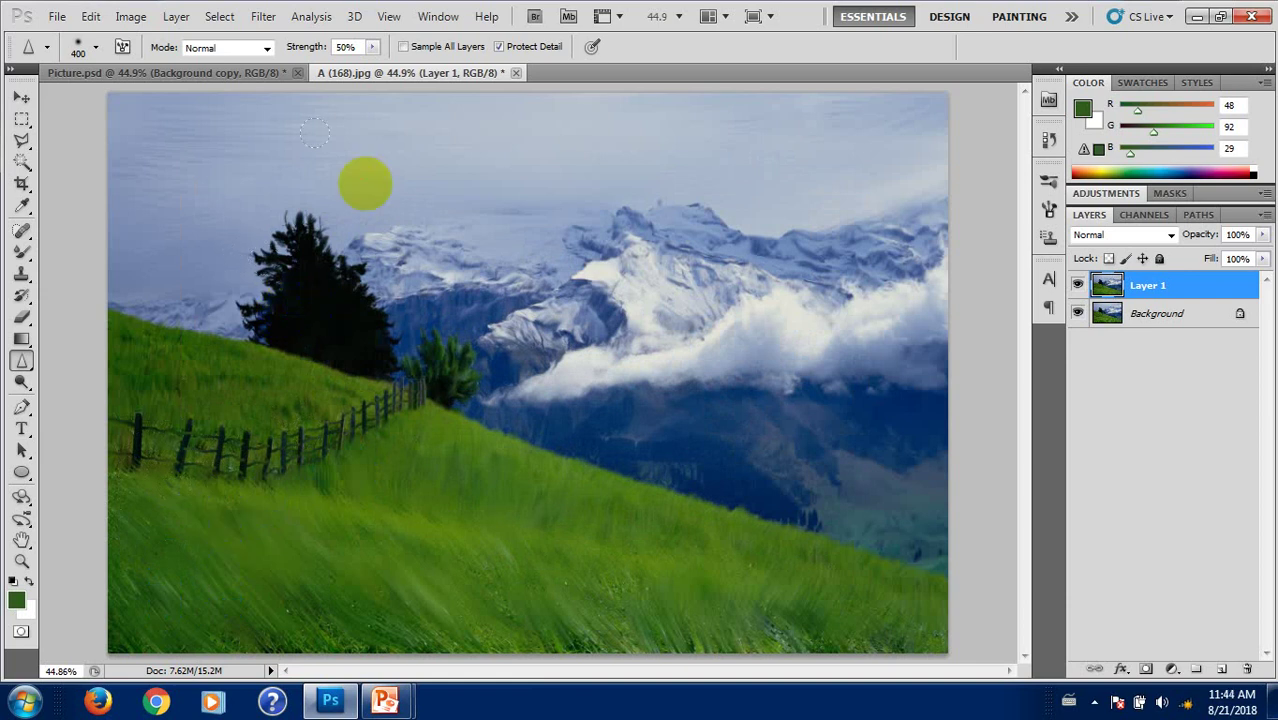
pyautogui.moveTo(365, 160)
pyautogui.mouseDown()
pyautogui.moveTo(360, 195)
pyautogui.moveTo(380, 257)
pyautogui.mouseUp()
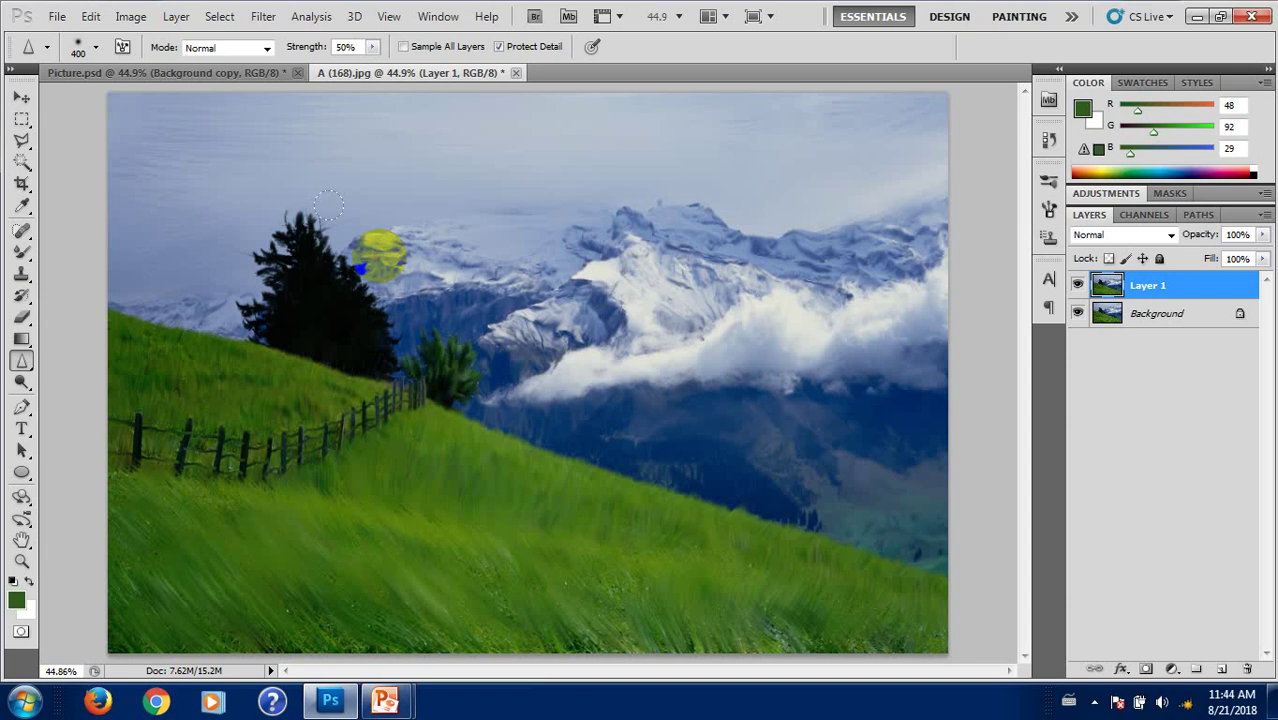
pyautogui.moveTo(329, 205); pyautogui.dragTo(396, 299)
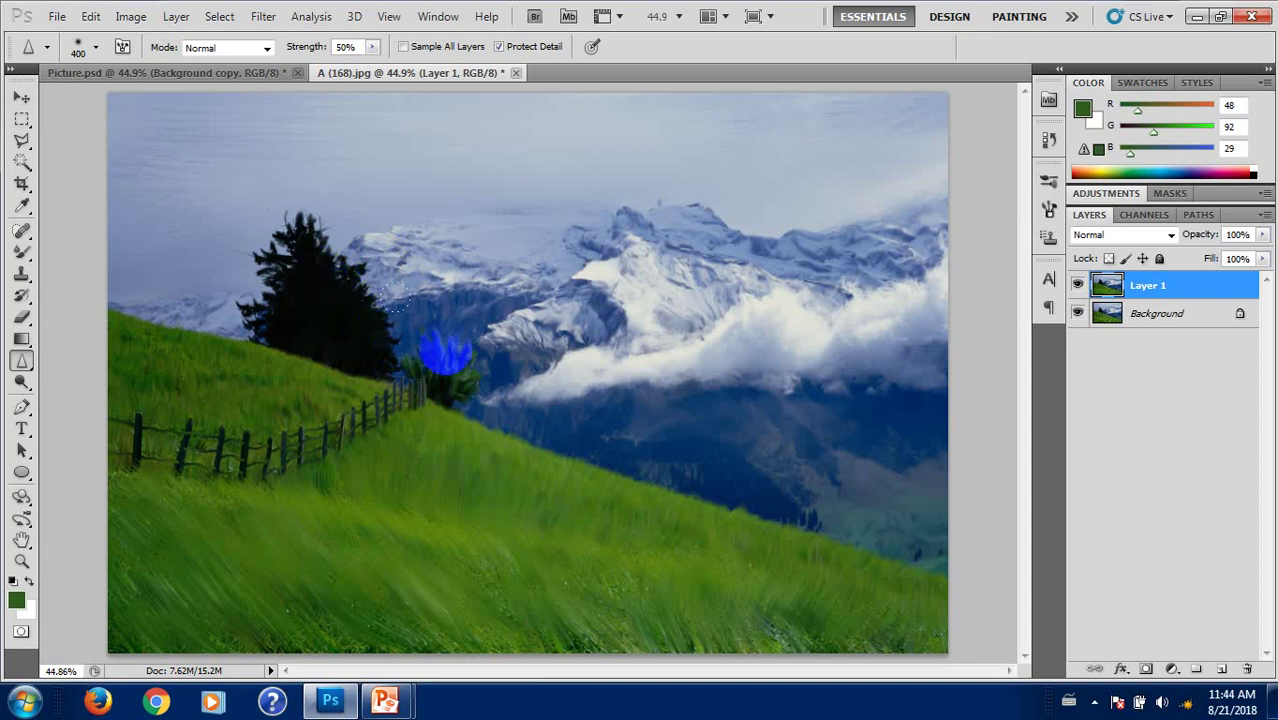
pyautogui.moveTo(396, 311)
pyautogui.mouseDown()
pyautogui.moveTo(348, 400)
pyautogui.moveTo(469, 444)
pyautogui.moveTo(550, 443)
pyautogui.moveTo(655, 480)
pyautogui.moveTo(618, 405)
pyautogui.mouseUp()
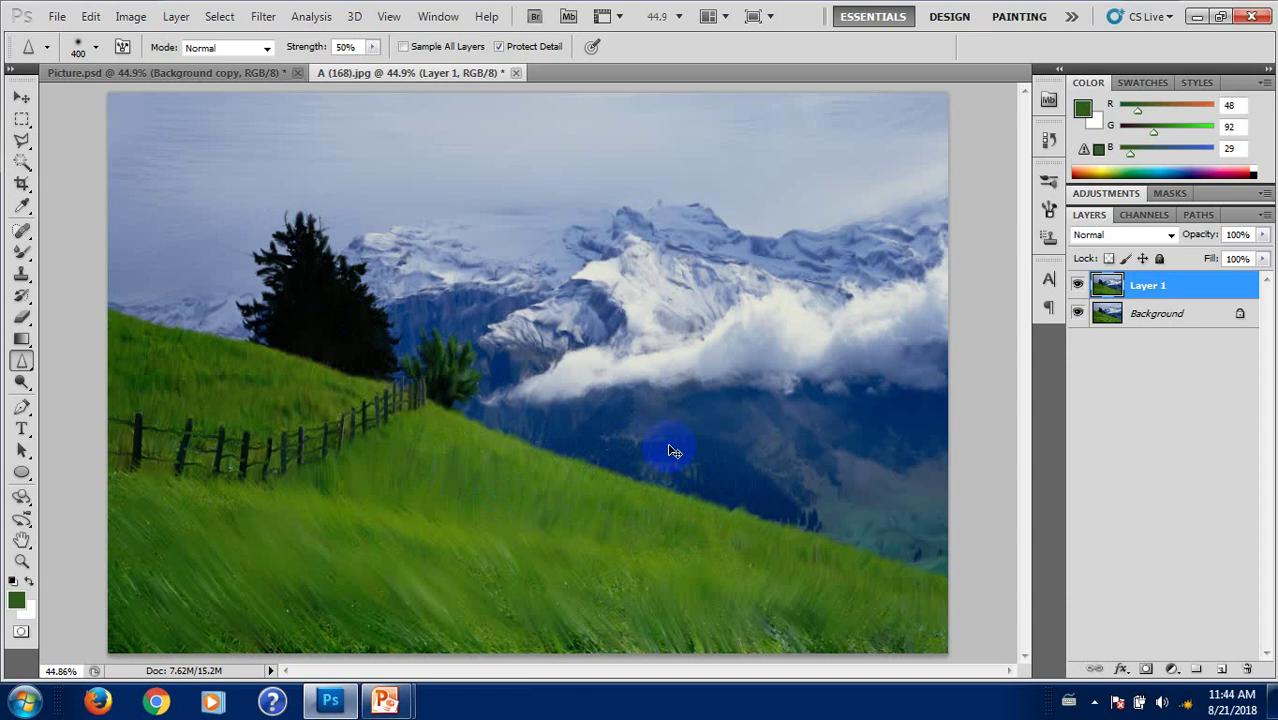
pyautogui.hotkey('ctrl', '-')
pyautogui.hotkey('ctrl', '-')
pyautogui.hotkey('ctrl', '-')
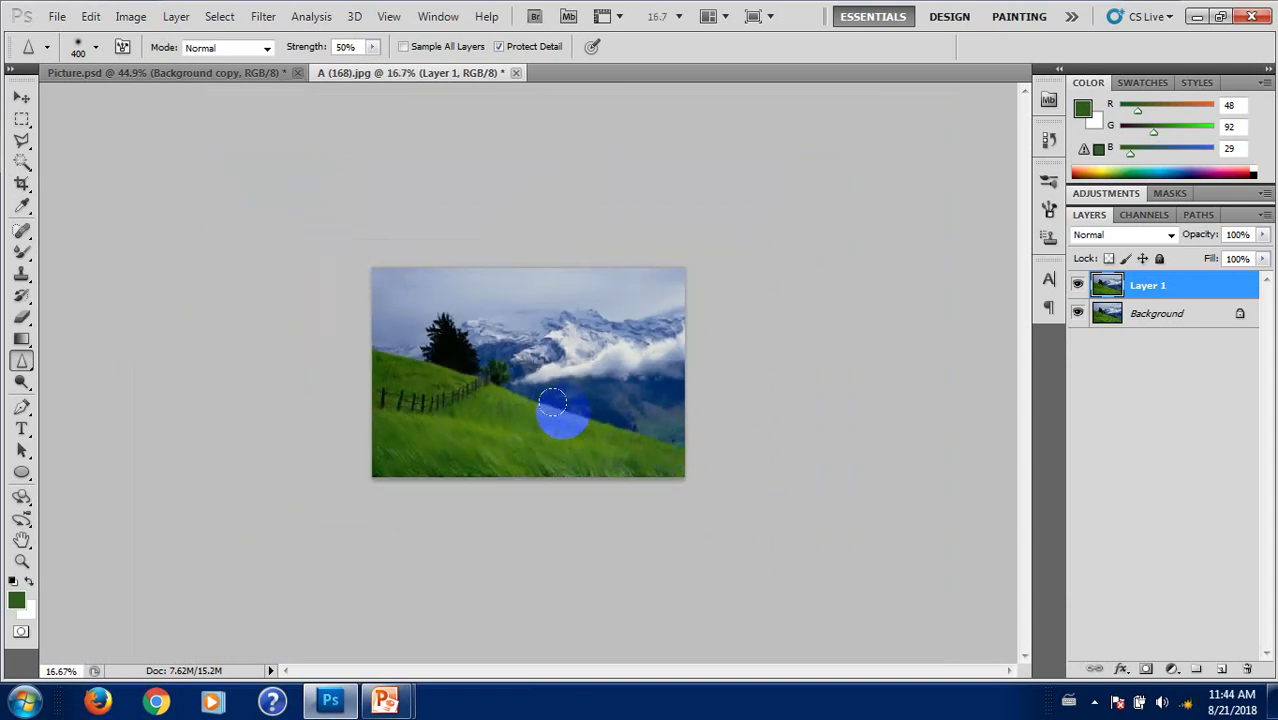
# Step: Enlarge the brush to 2300 px and stroke across the mountains and clouds
pyautogui.moveTo(553, 397); pyautogui.dragTo(564, 400)
pyautogui.press(']')
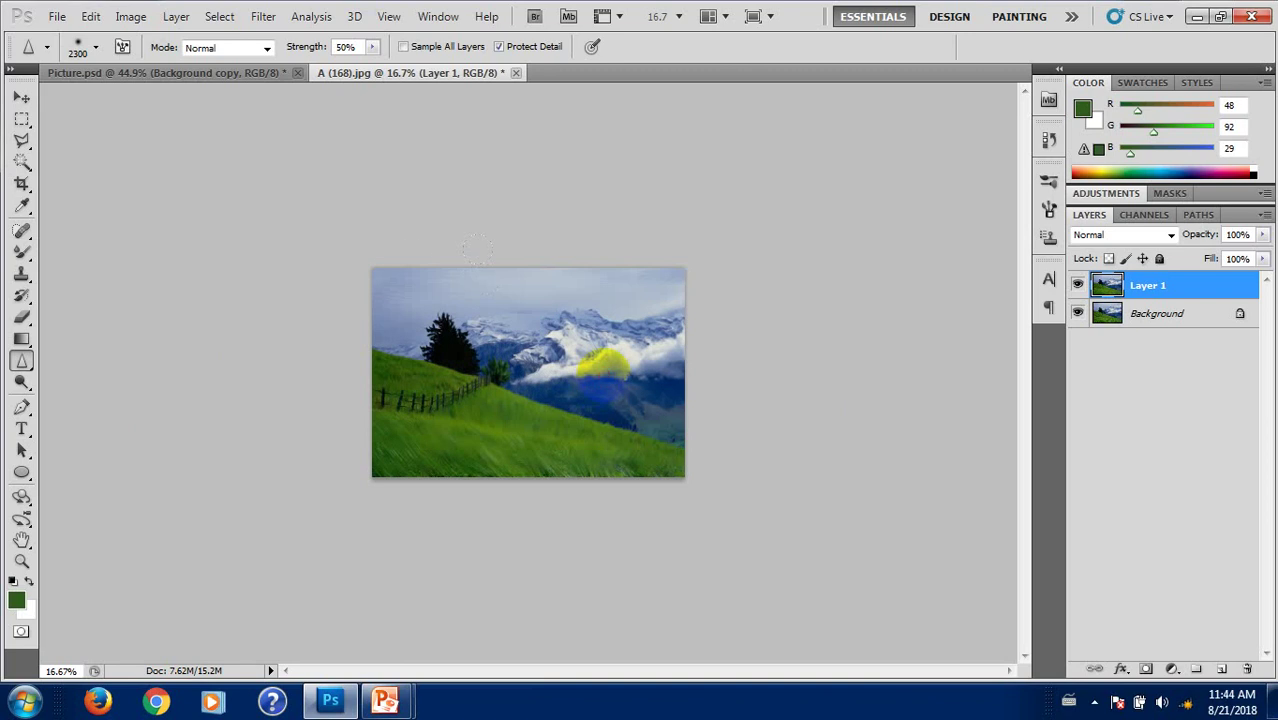
pyautogui.moveTo(603, 365); pyautogui.dragTo(539, 384)
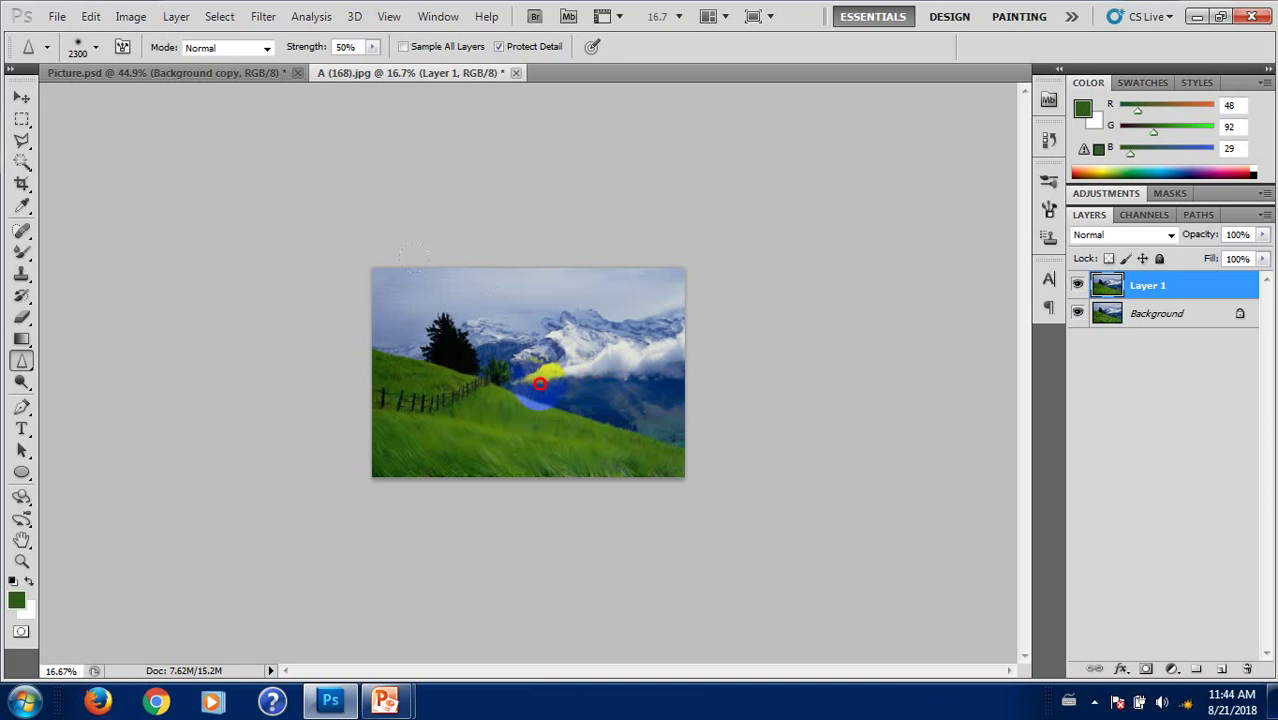
pyautogui.moveTo(539, 384); pyautogui.dragTo(580, 362)
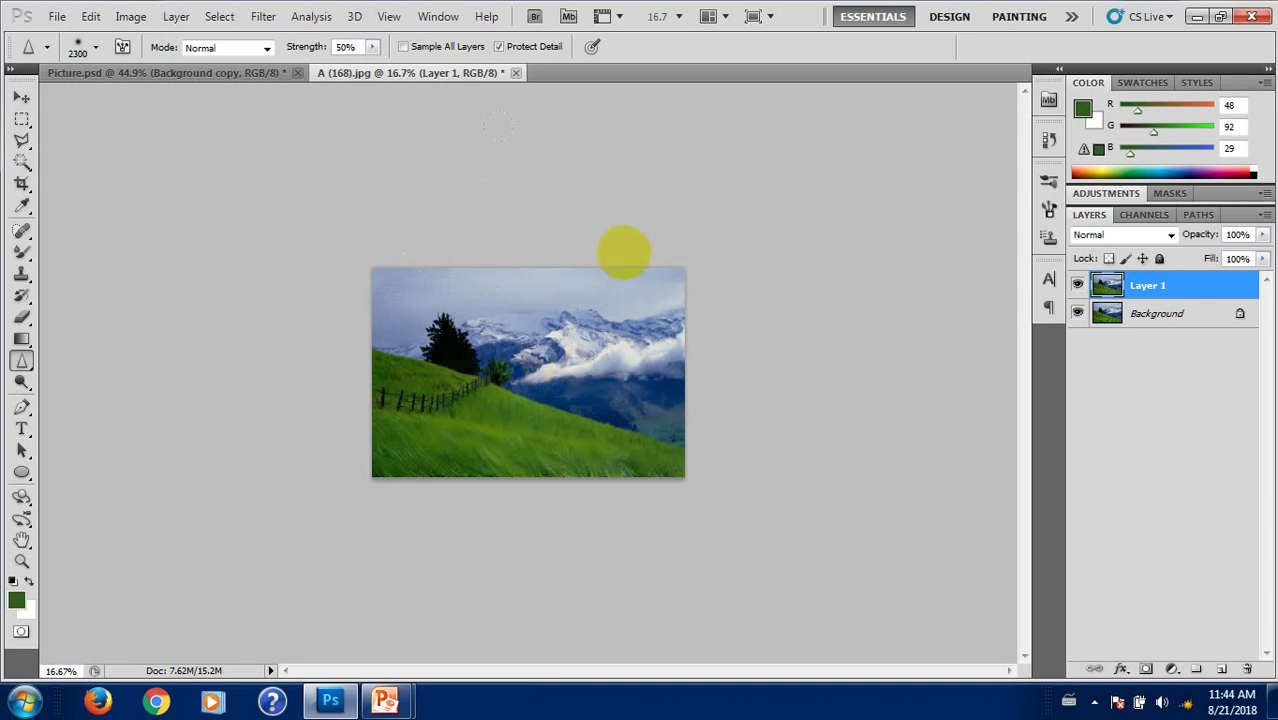
# Step: Blur from the tree into the grass and from the left edge up into the sky
pyautogui.click(450, 312)
pyautogui.moveTo(452, 312)
pyautogui.mouseDown()
pyautogui.moveTo(452, 422)
pyautogui.moveTo(391, 391)
pyautogui.moveTo(337, 384)
pyautogui.mouseUp()
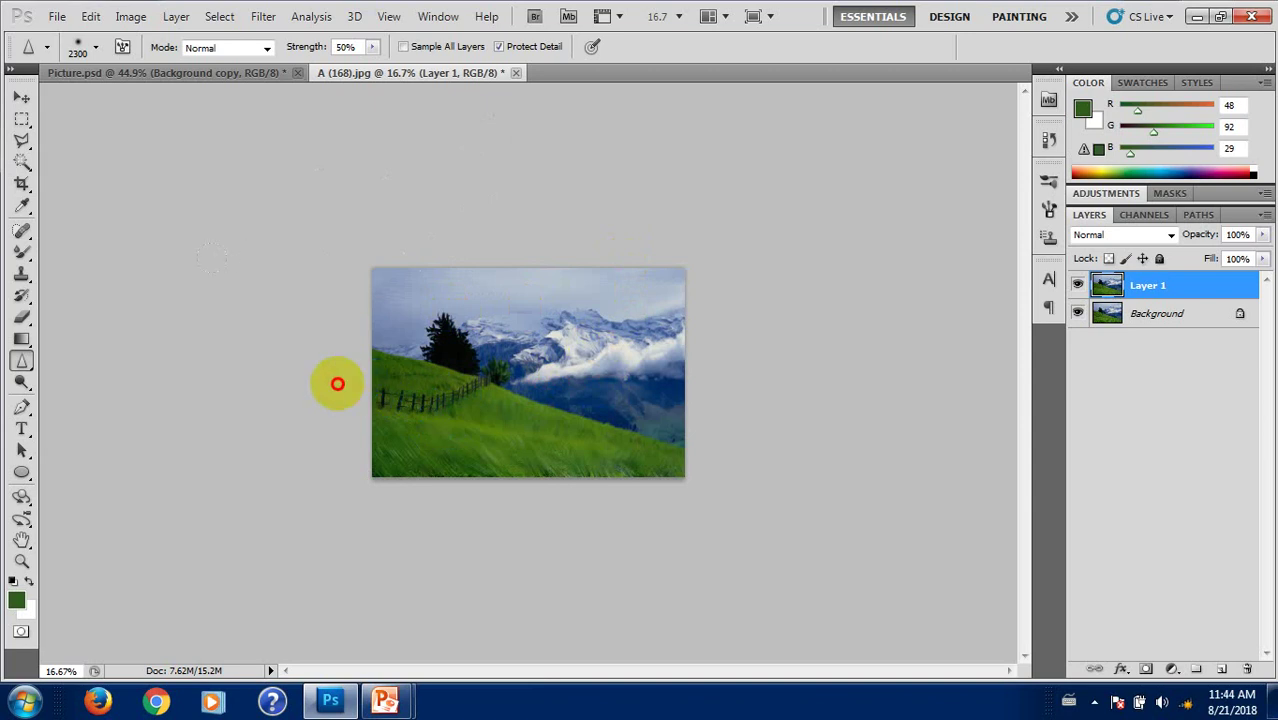
pyautogui.click(358, 342)
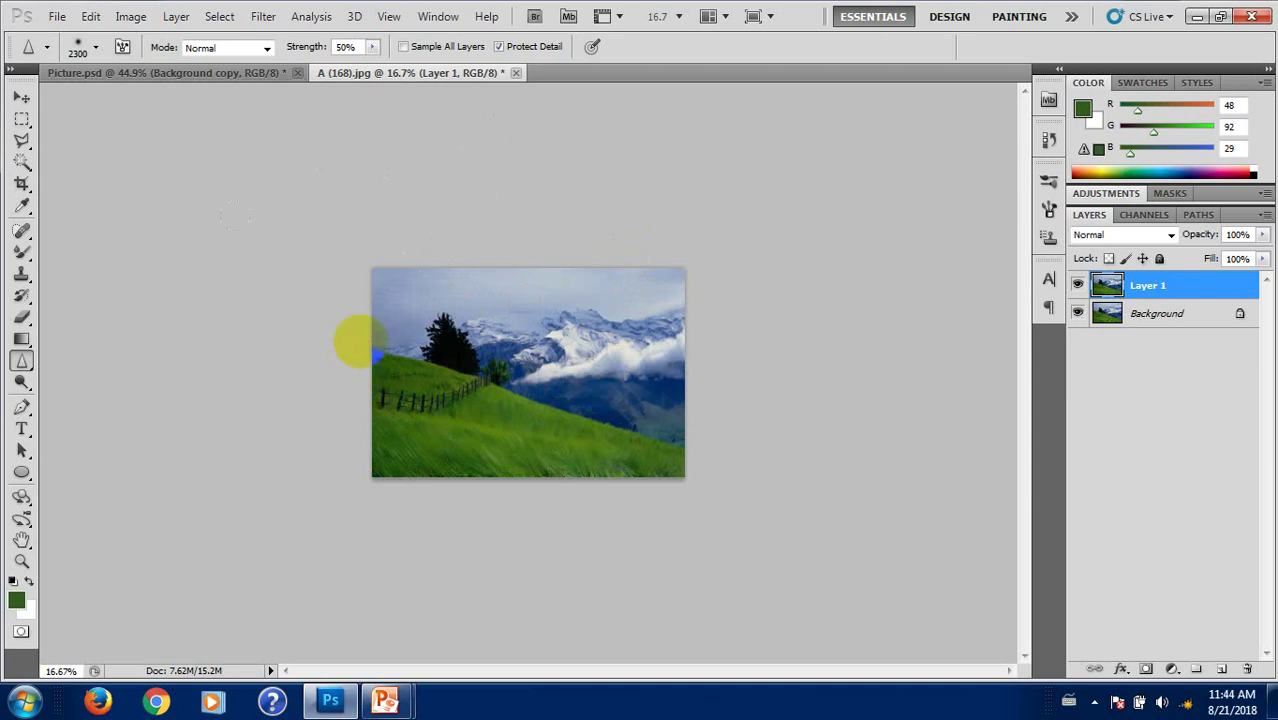
pyautogui.moveTo(358, 342); pyautogui.dragTo(570, 274)
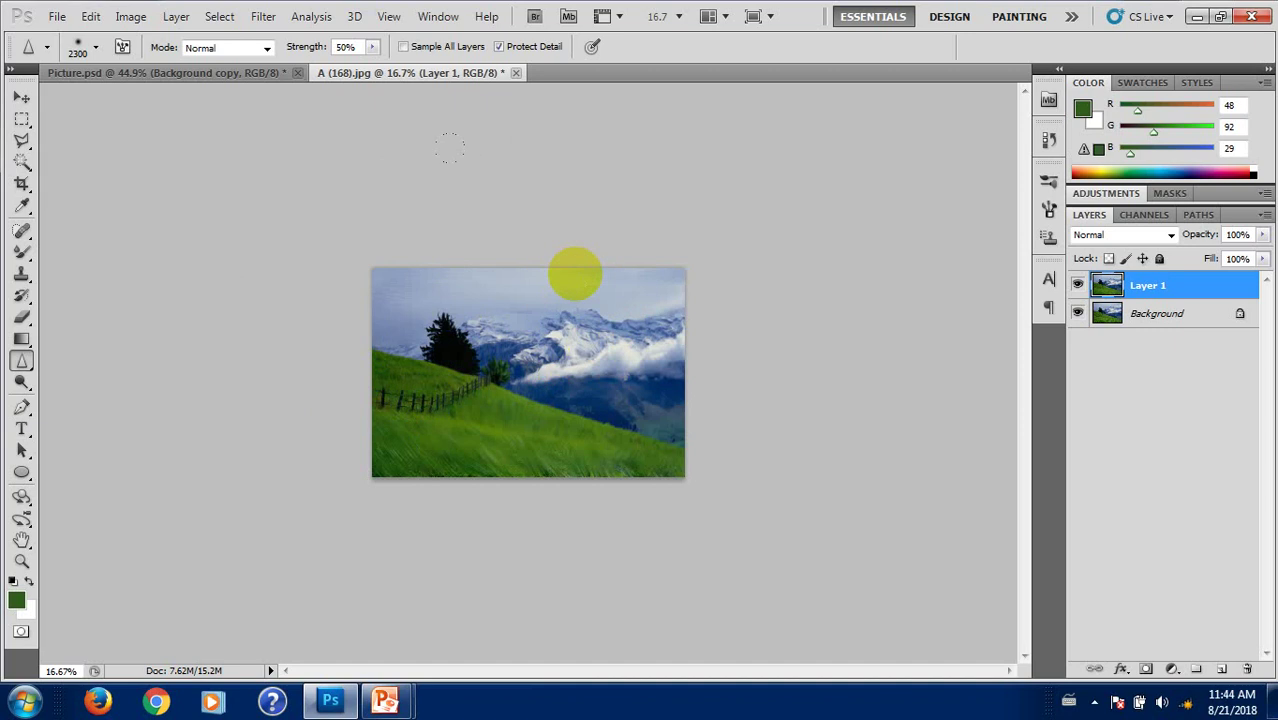
pyautogui.click(22, 97)
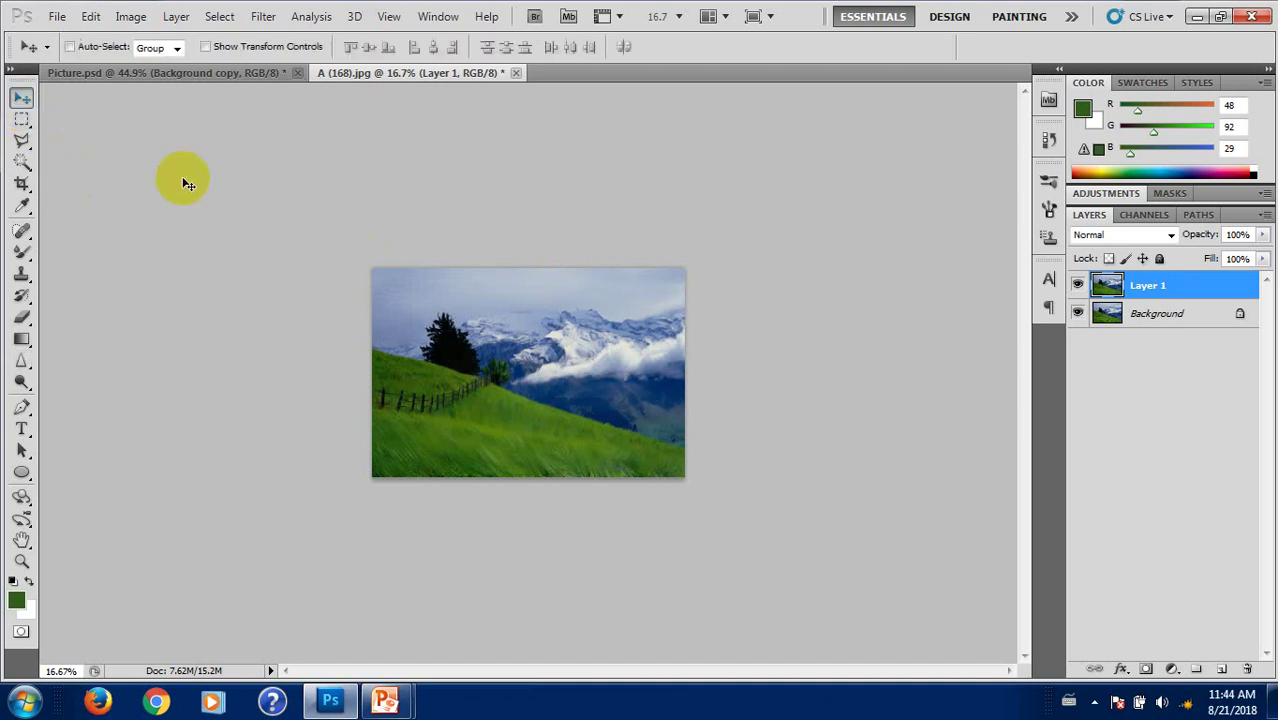
pyautogui.hotkey('ctrl', '0')
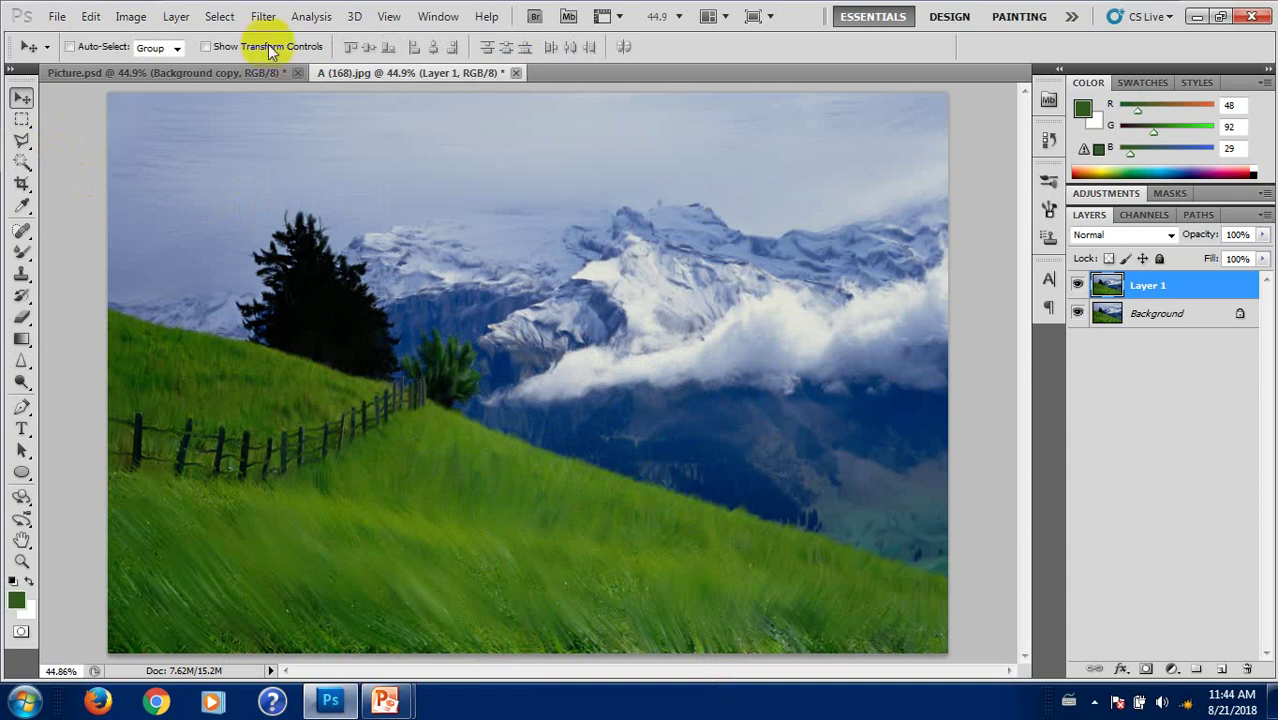
# Step: Sharpen along the cloud edge with the Sharpen Tool
pyautogui.click(89, 18)
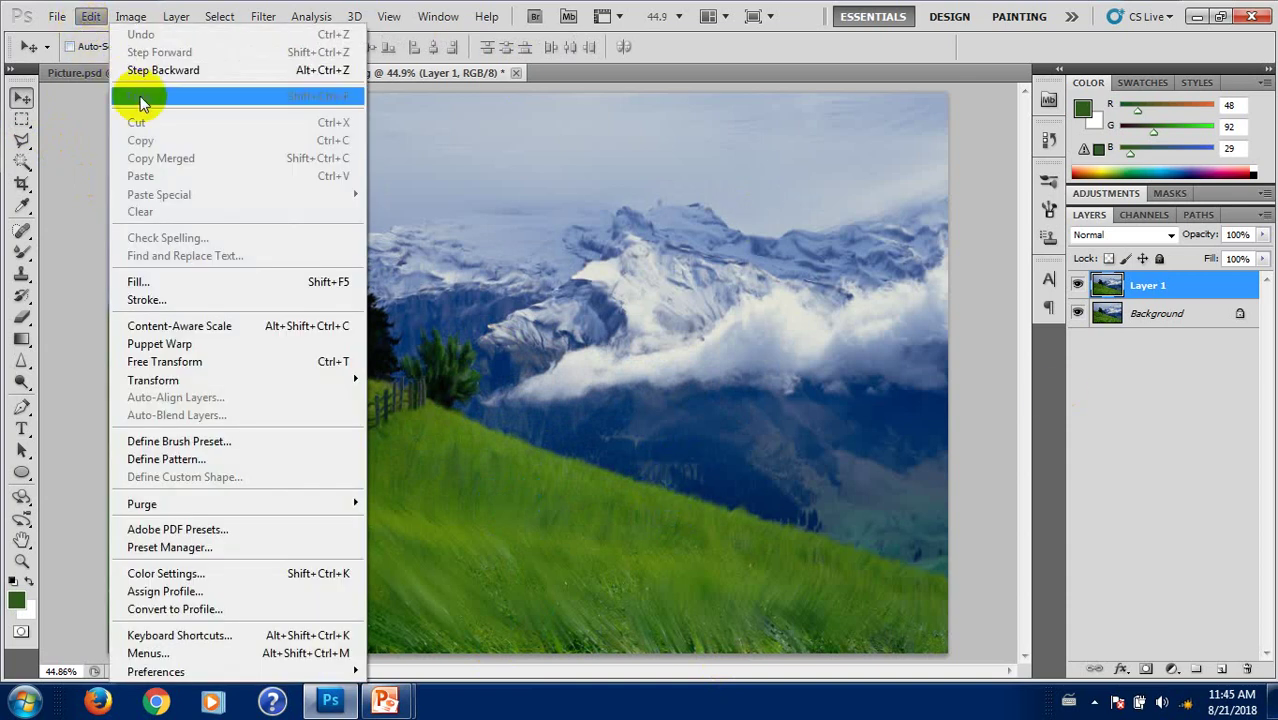
pyautogui.click(79, 111)
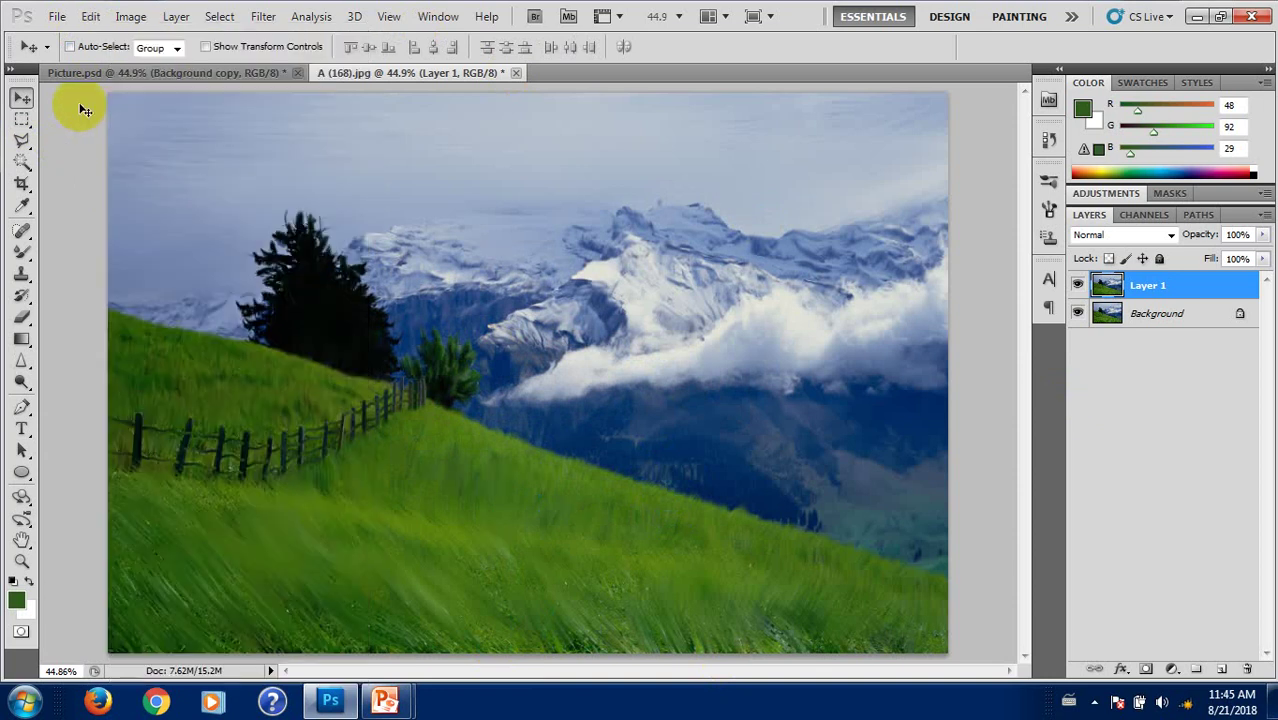
pyautogui.click(22, 360)
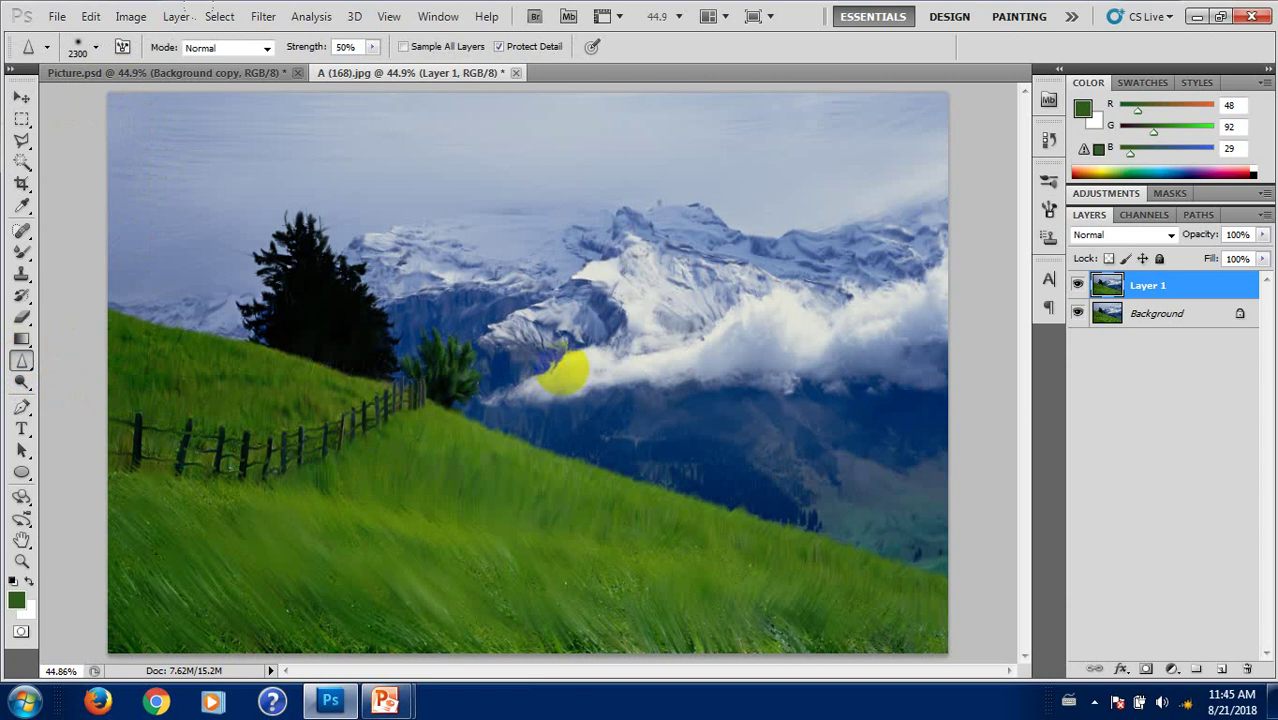
pyautogui.click(693, 378)
pyautogui.moveTo(720, 400)
pyautogui.mouseDown()
pyautogui.moveTo(718, 357)
pyautogui.moveTo(525, 442)
pyautogui.mouseUp()
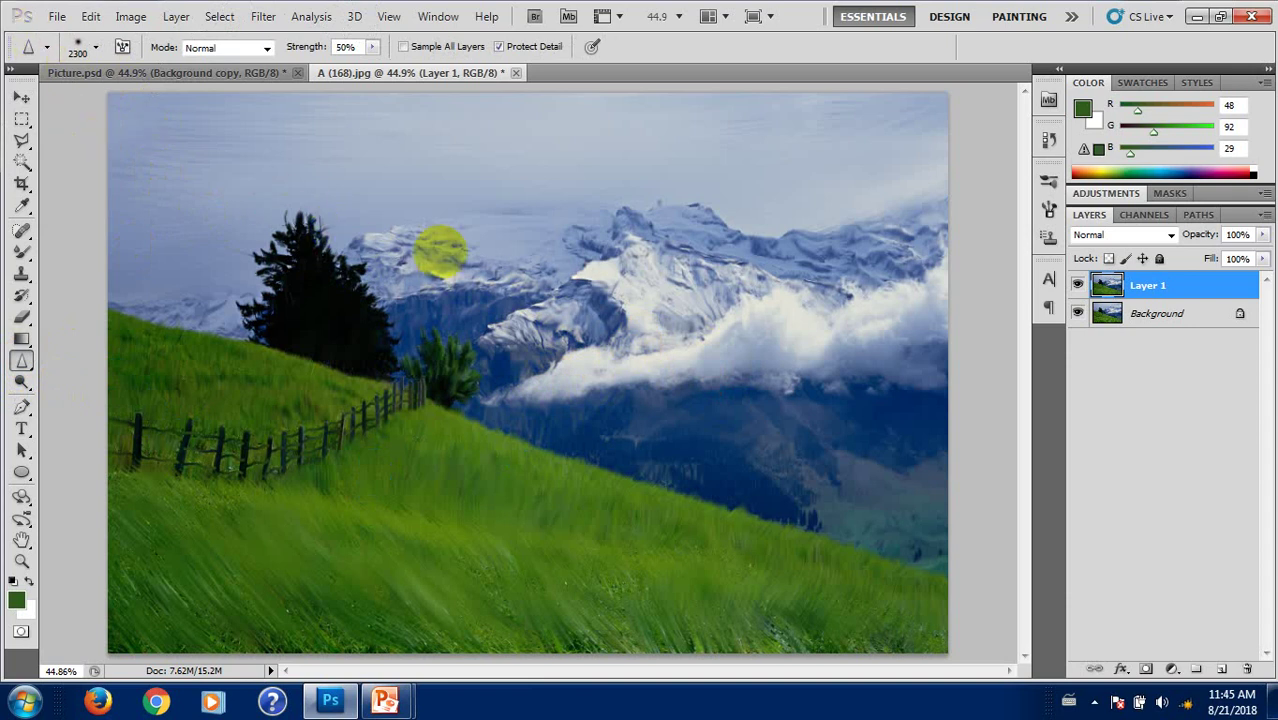
# Step: Switch to the Mixer Brush and pick a spatter brush tip preset
pyautogui.press('v')
pyautogui.press('b')
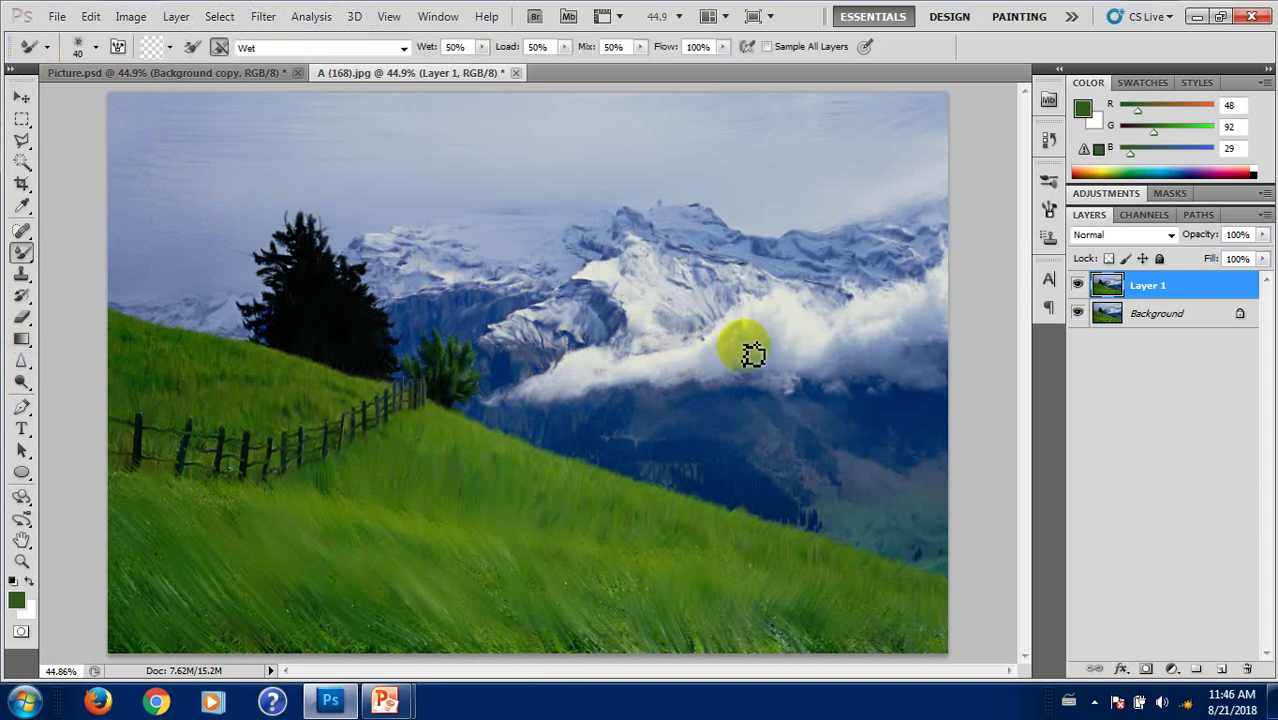
pyautogui.click(95, 47)
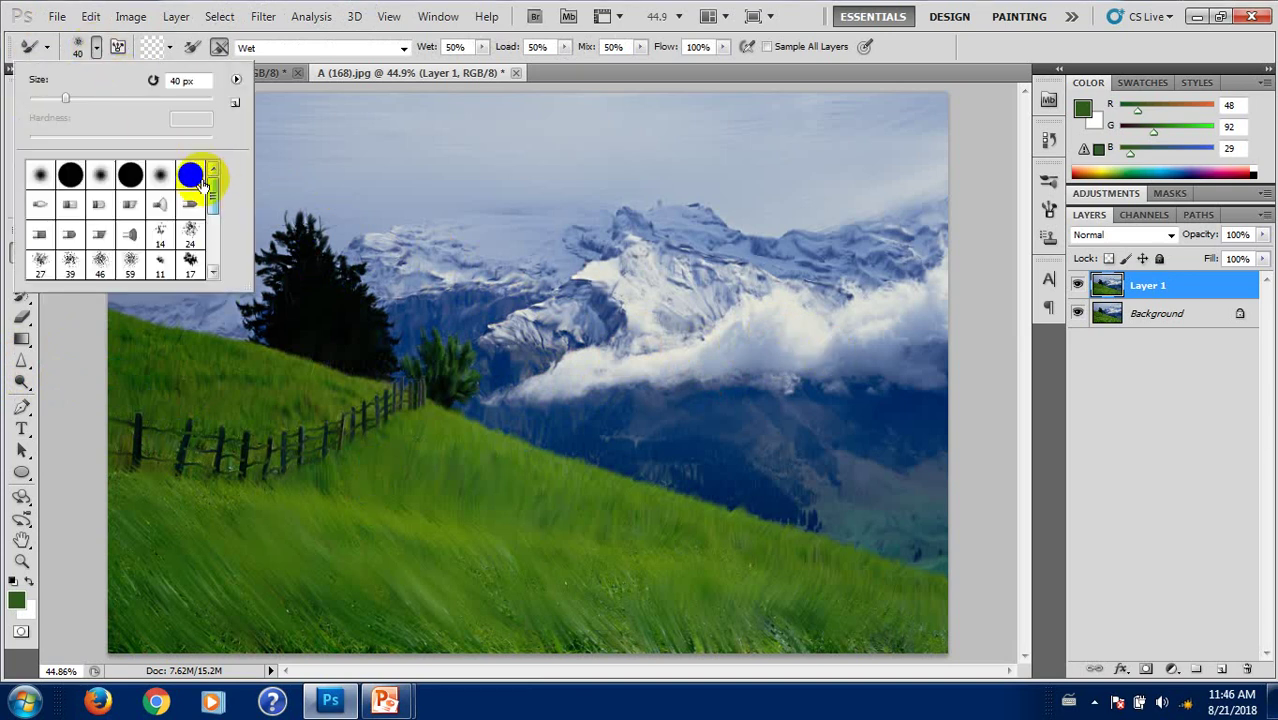
pyautogui.click(160, 204)
pyautogui.click(768, 337)
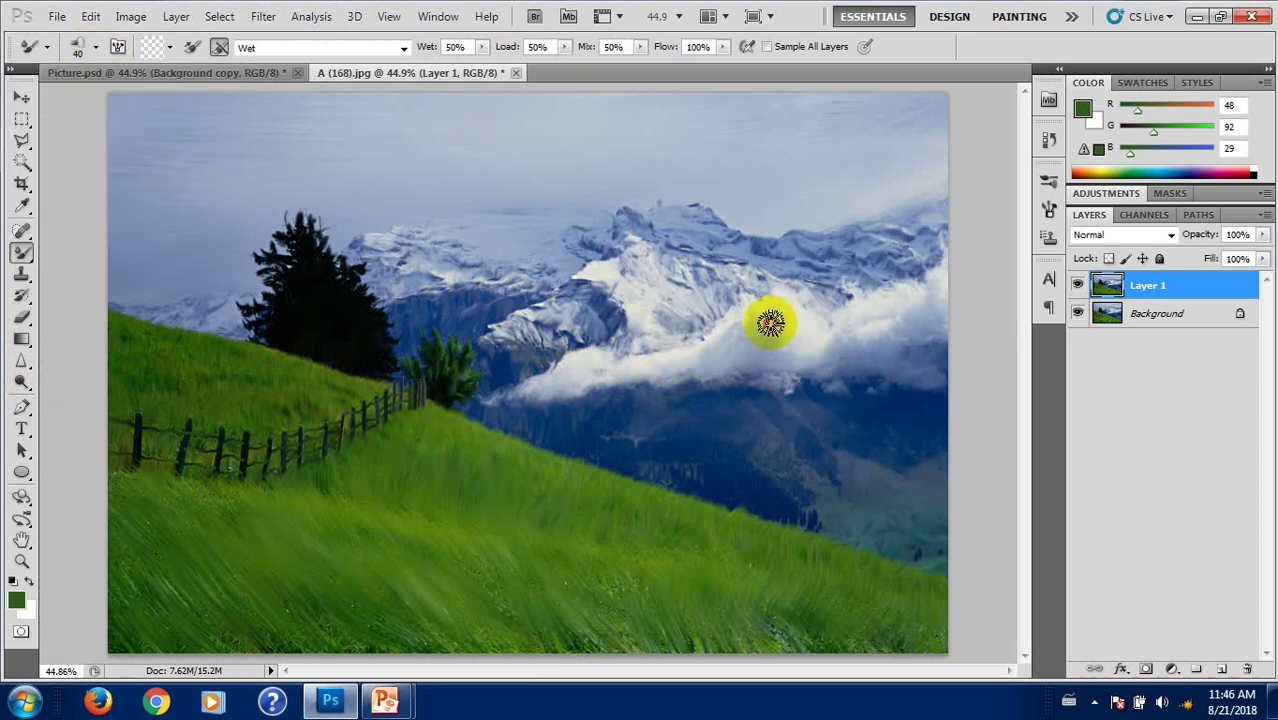
pyautogui.hotkey('ctrl', '0')
# Step: Zoom in on the clouds and select the 59 px spatter brush tip
pyautogui.scroll(3, 872, 341)
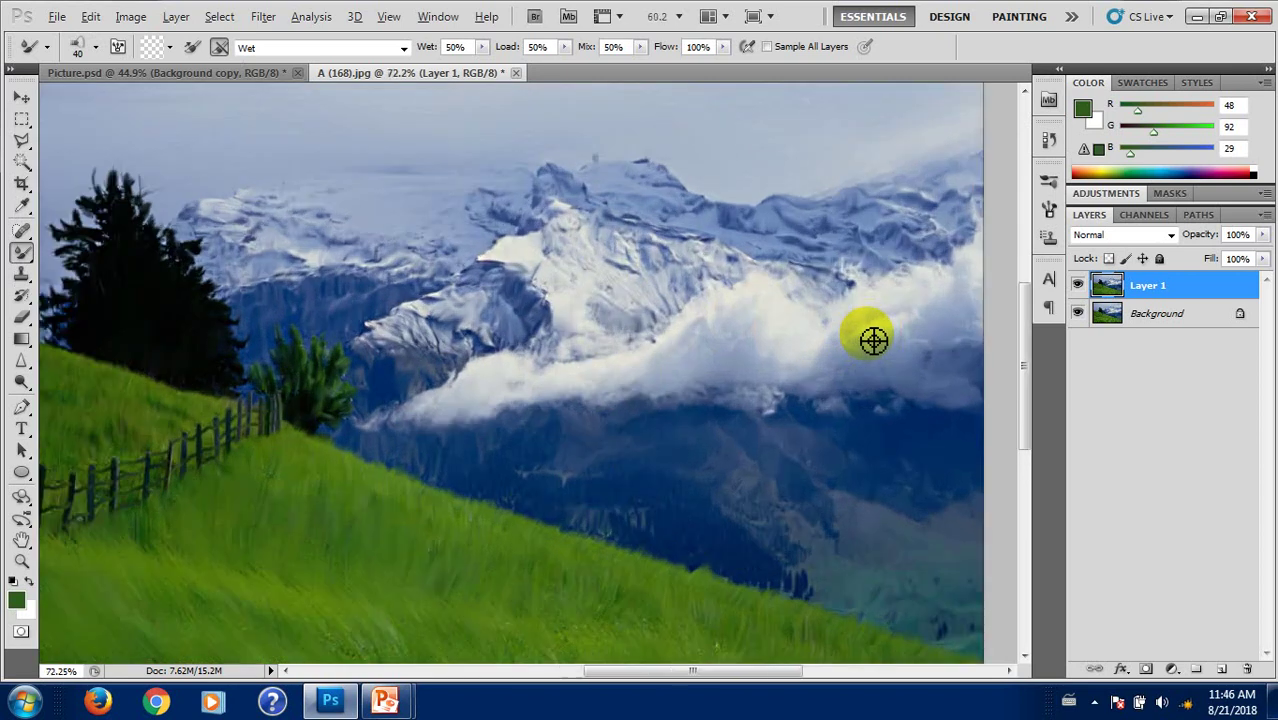
pyautogui.scroll(3, 870, 336)
pyautogui.moveTo(807, 342); pyautogui.dragTo(627, 337)
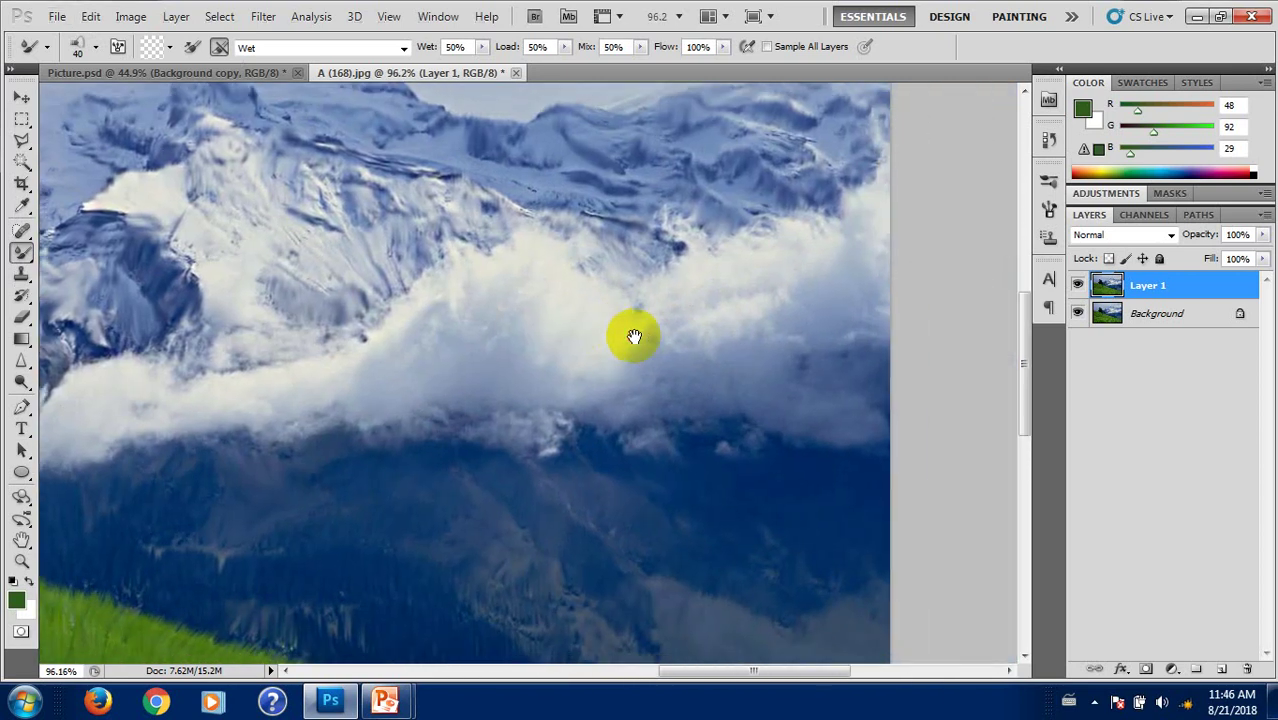
pyautogui.click(96, 48)
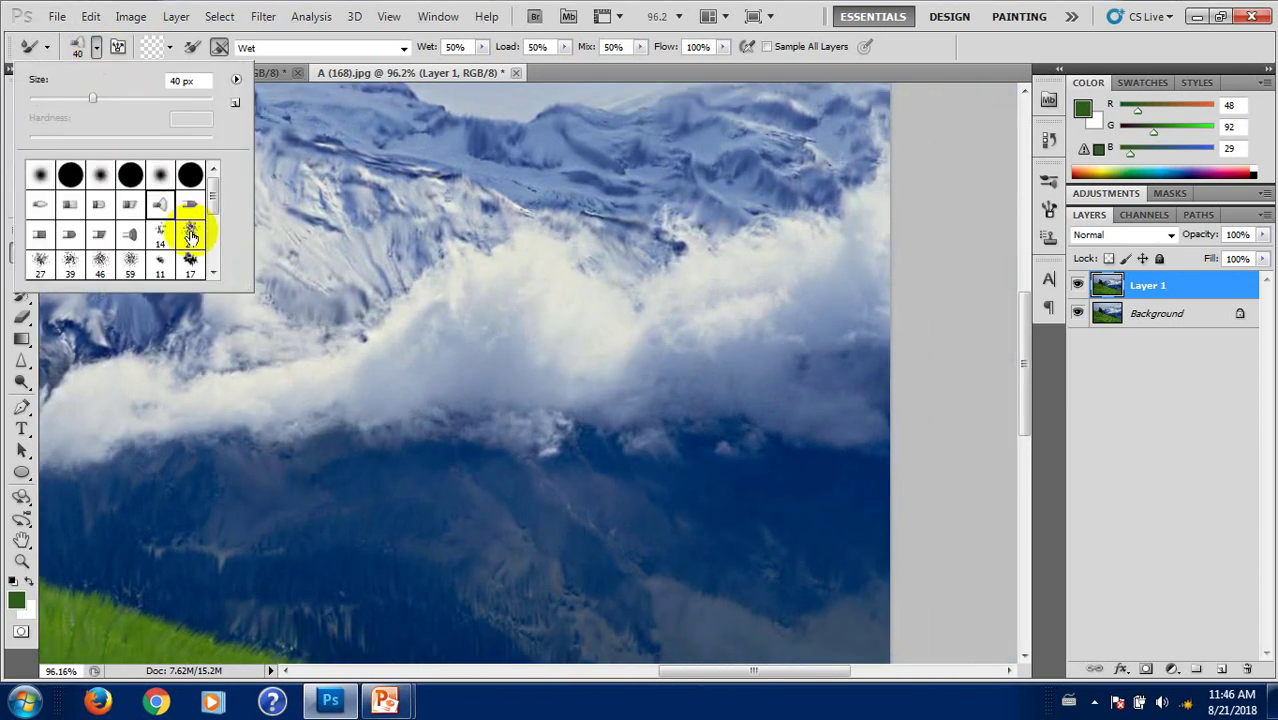
pyautogui.click(130, 262)
pyautogui.click(680, 338)
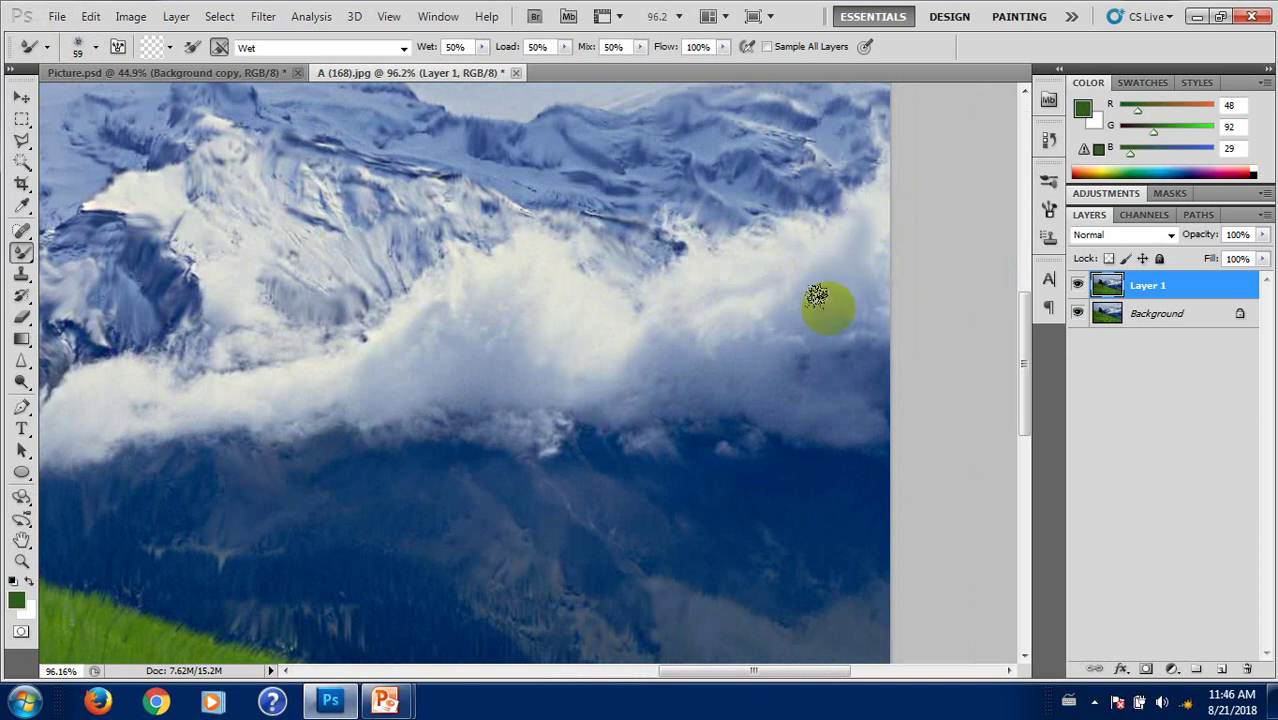
# Step: Dab and smear the cloud bank from its left edge to its right side
pyautogui.moveTo(822, 338)
pyautogui.mouseDown()
pyautogui.moveTo(555, 290)
pyautogui.moveTo(405, 298)
pyautogui.mouseUp()
pyautogui.moveTo(485, 305); pyautogui.dragTo(456, 285)
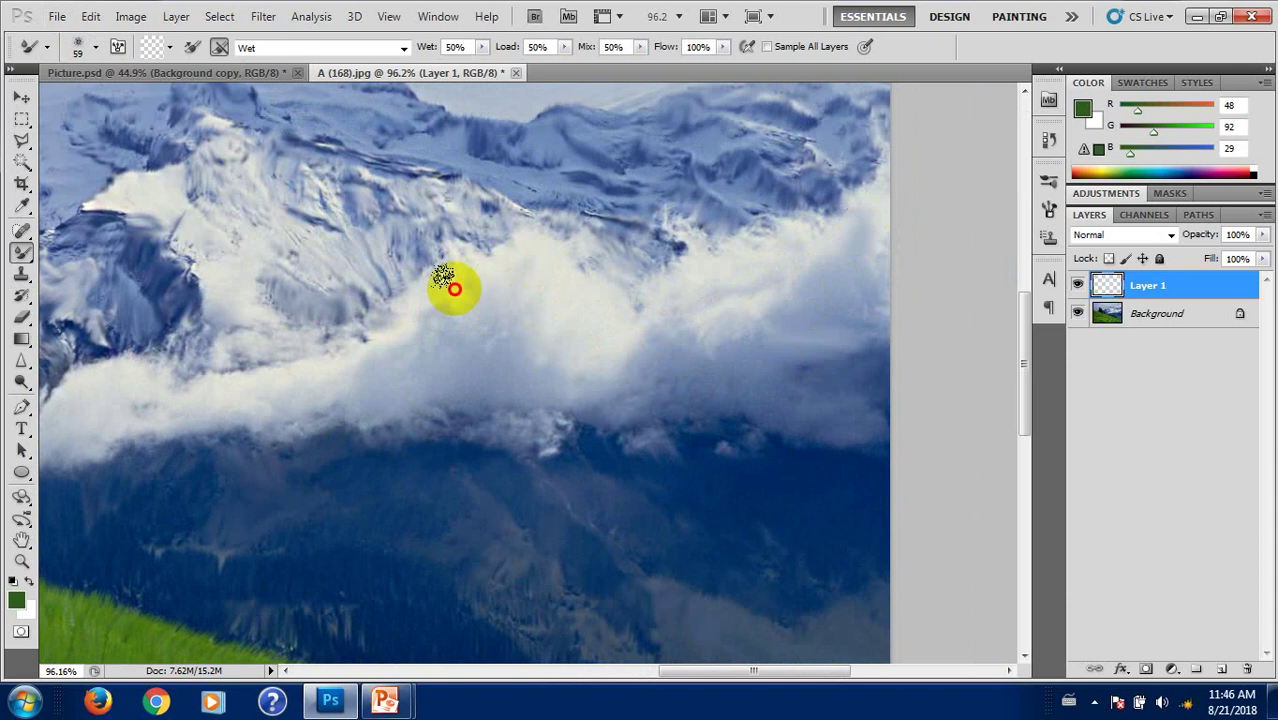
pyautogui.moveTo(562, 340)
pyautogui.mouseDown()
pyautogui.moveTo(636, 337)
pyautogui.moveTo(268, 362)
pyautogui.mouseUp()
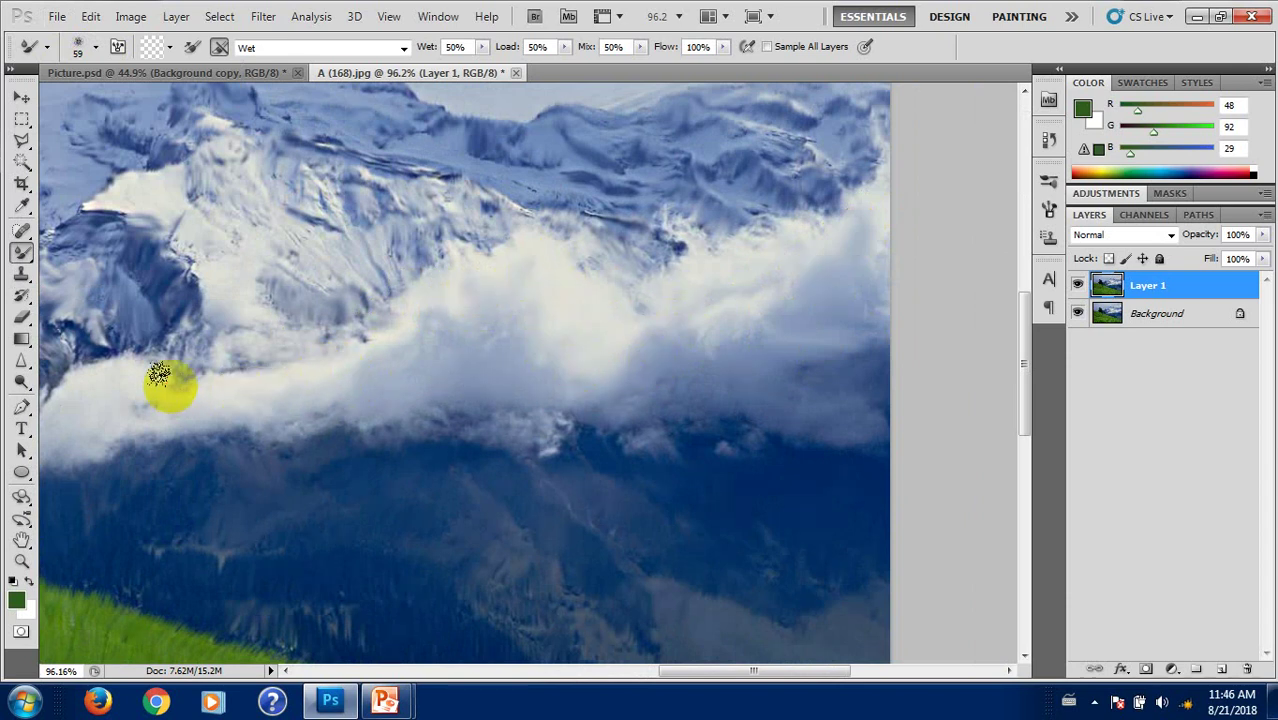
pyautogui.moveTo(163, 374); pyautogui.dragTo(114, 376)
pyautogui.moveTo(222, 434)
pyautogui.mouseDown()
pyautogui.moveTo(457, 430)
pyautogui.moveTo(308, 385)
pyautogui.moveTo(442, 373)
pyautogui.moveTo(397, 357)
pyautogui.moveTo(337, 362)
pyautogui.moveTo(305, 408)
pyautogui.moveTo(257, 419)
pyautogui.moveTo(310, 441)
pyautogui.moveTo(271, 437)
pyautogui.moveTo(362, 403)
pyautogui.moveTo(434, 414)
pyautogui.moveTo(502, 386)
pyautogui.moveTo(553, 400)
pyautogui.mouseUp()
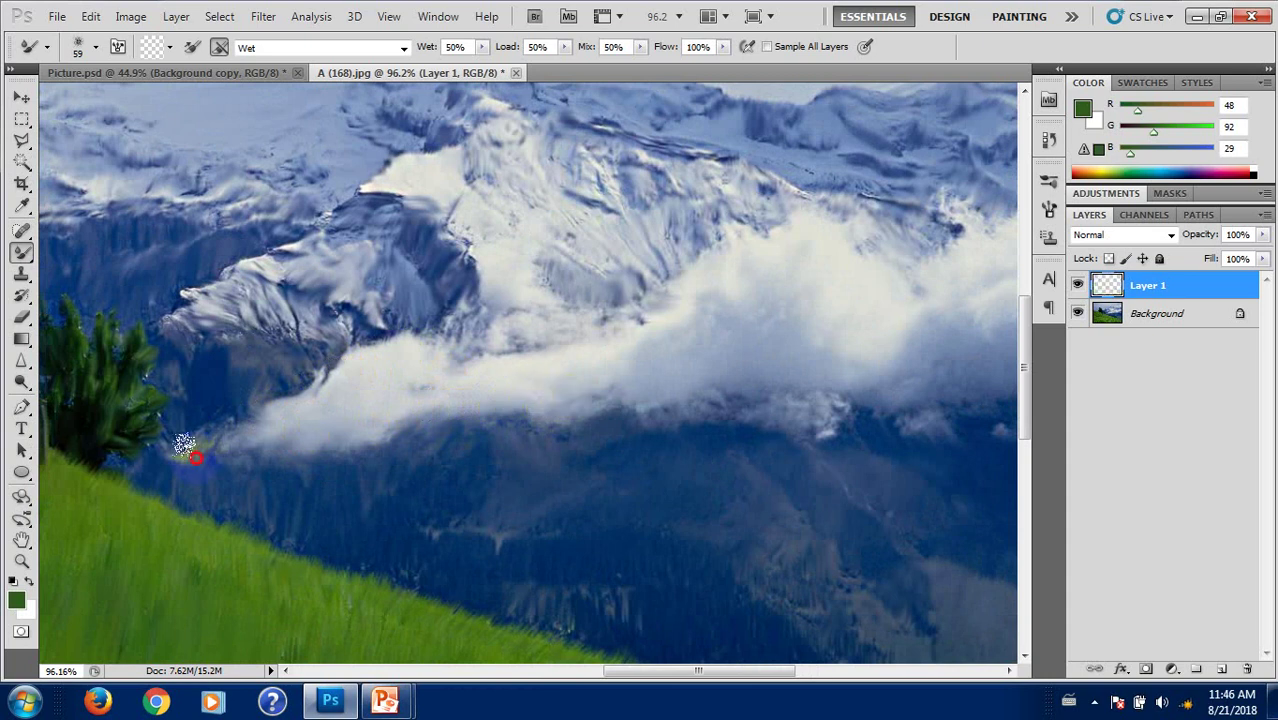
pyautogui.moveTo(678, 367)
pyautogui.mouseDown()
pyautogui.moveTo(548, 389)
pyautogui.moveTo(690, 433)
pyautogui.mouseUp()
pyautogui.moveTo(913, 371); pyautogui.dragTo(682, 418)
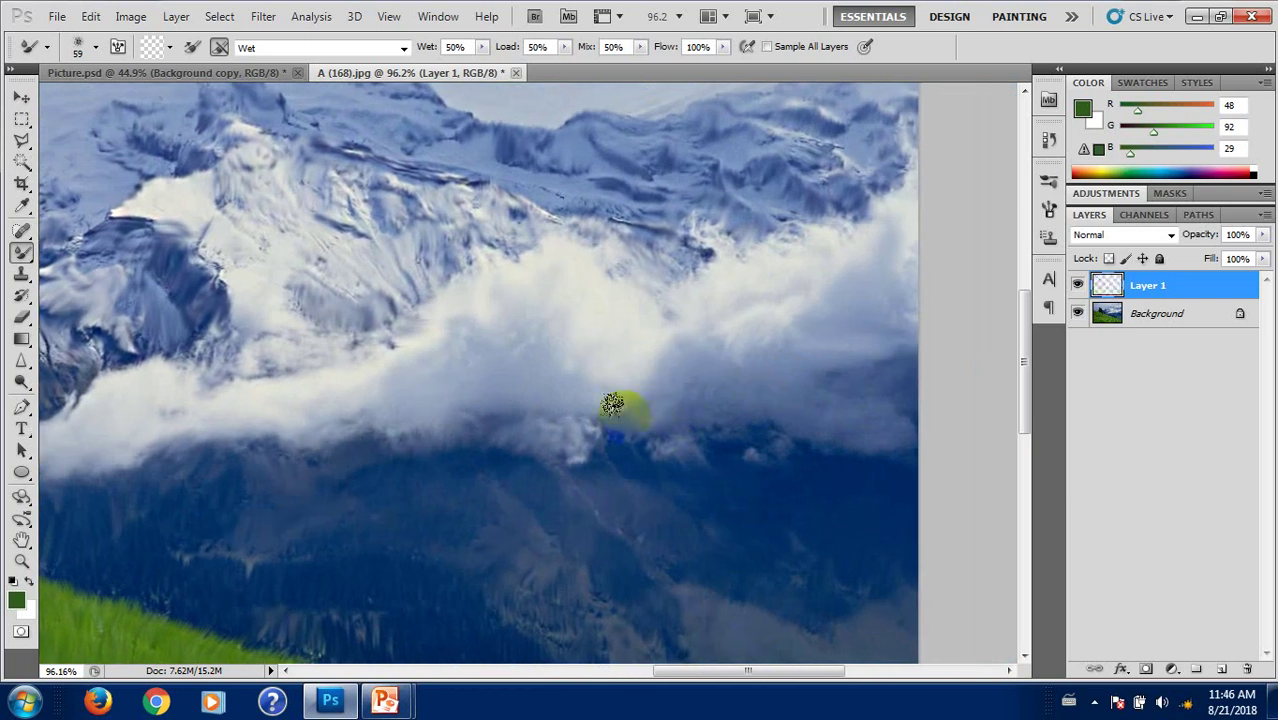
pyautogui.moveTo(862, 398)
pyautogui.mouseDown()
pyautogui.moveTo(893, 297)
pyautogui.moveTo(756, 297)
pyautogui.moveTo(640, 343)
pyautogui.moveTo(542, 300)
pyautogui.moveTo(488, 331)
pyautogui.moveTo(442, 334)
pyautogui.moveTo(406, 367)
pyautogui.moveTo(220, 375)
pyautogui.moveTo(253, 399)
pyautogui.moveTo(605, 371)
pyautogui.moveTo(781, 318)
pyautogui.moveTo(807, 346)
pyautogui.moveTo(864, 317)
pyautogui.moveTo(612, 347)
pyautogui.moveTo(562, 288)
pyautogui.moveTo(568, 308)
pyautogui.mouseUp()
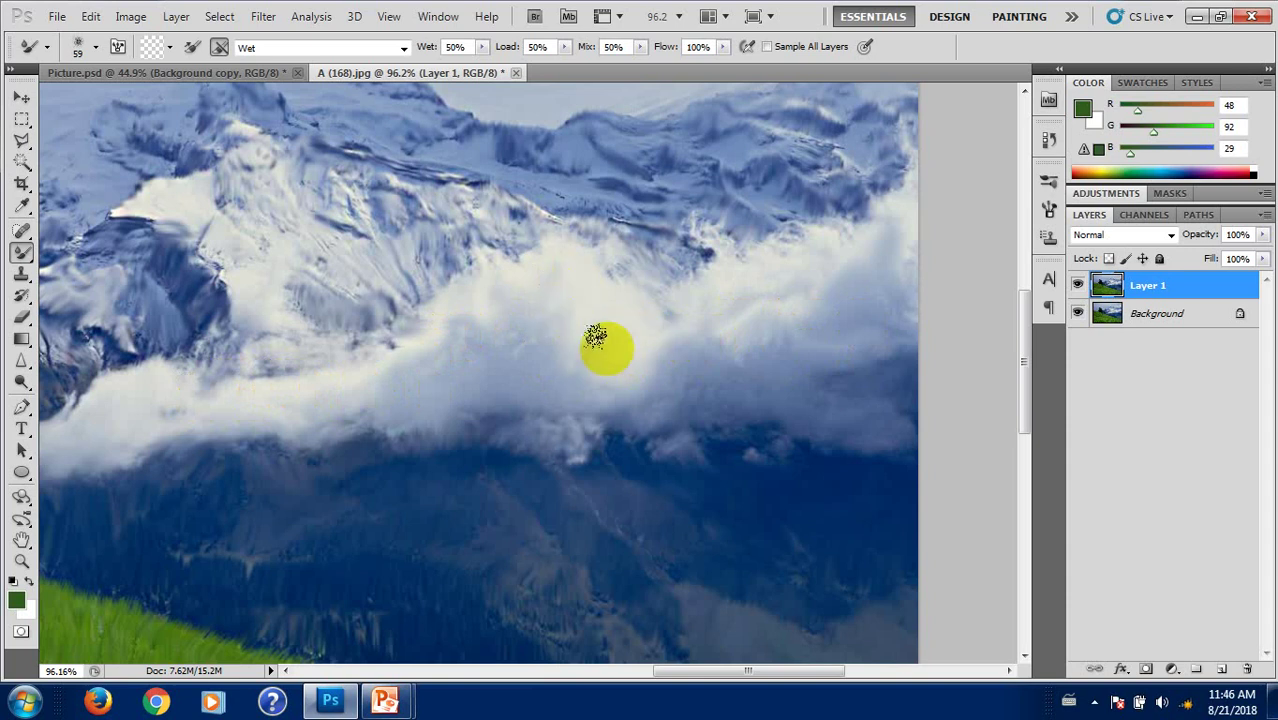
pyautogui.hotkey('ctrl', '0')
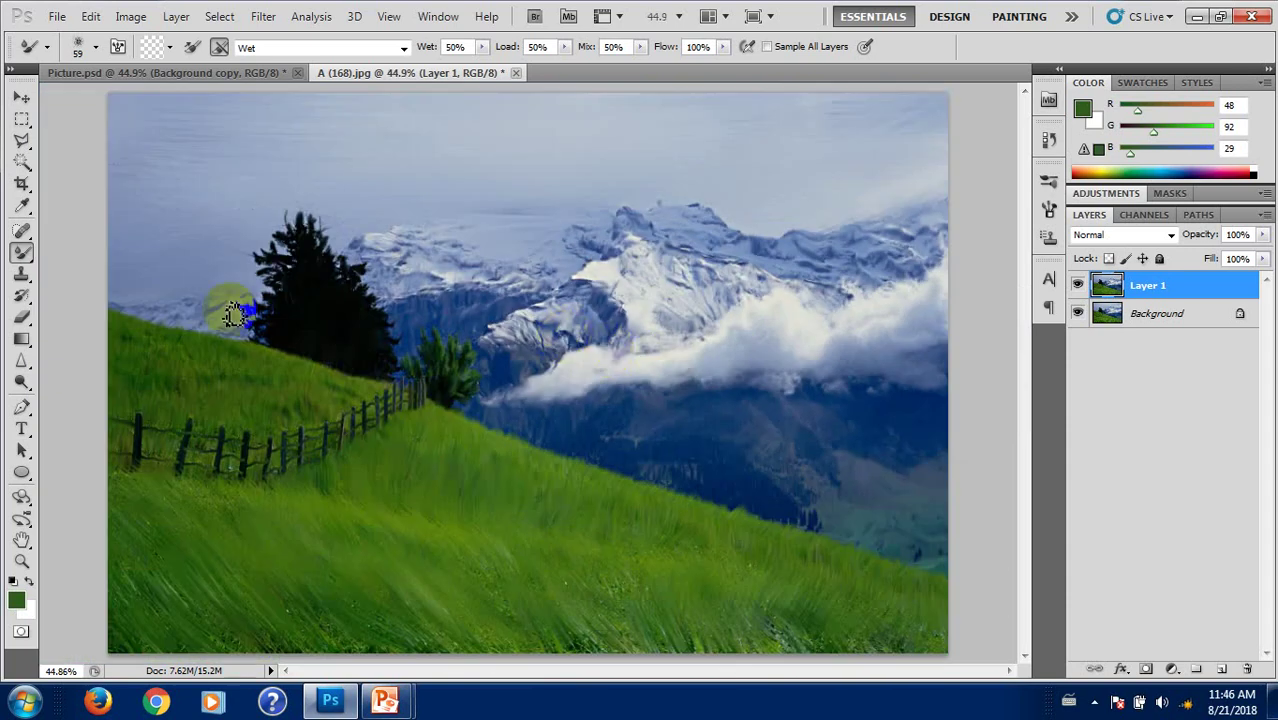
# Step: Sharpen the snowy mountain peak with the Sharpen Tool
pyautogui.rightClick(31, 364)
pyautogui.click(80, 375)
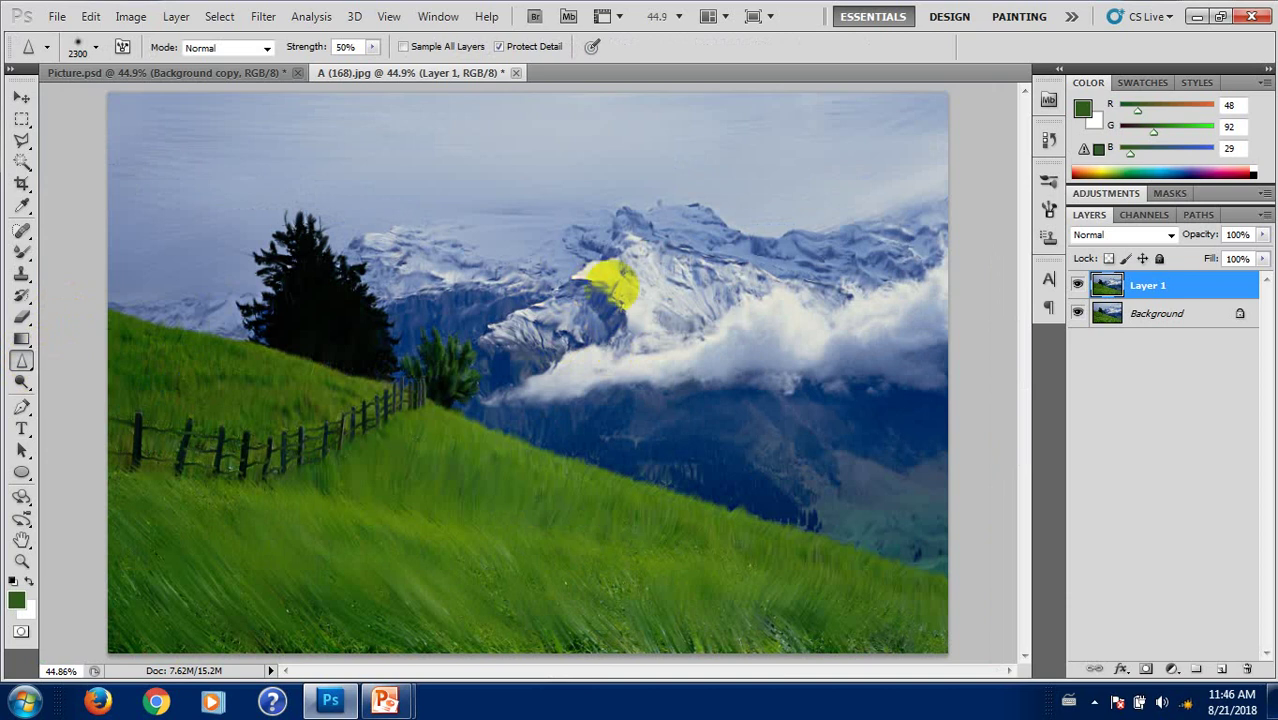
pyautogui.moveTo(694, 332)
pyautogui.mouseDown()
pyautogui.moveTo(637, 323)
pyautogui.moveTo(655, 319)
pyautogui.moveTo(695, 354)
pyautogui.mouseUp()
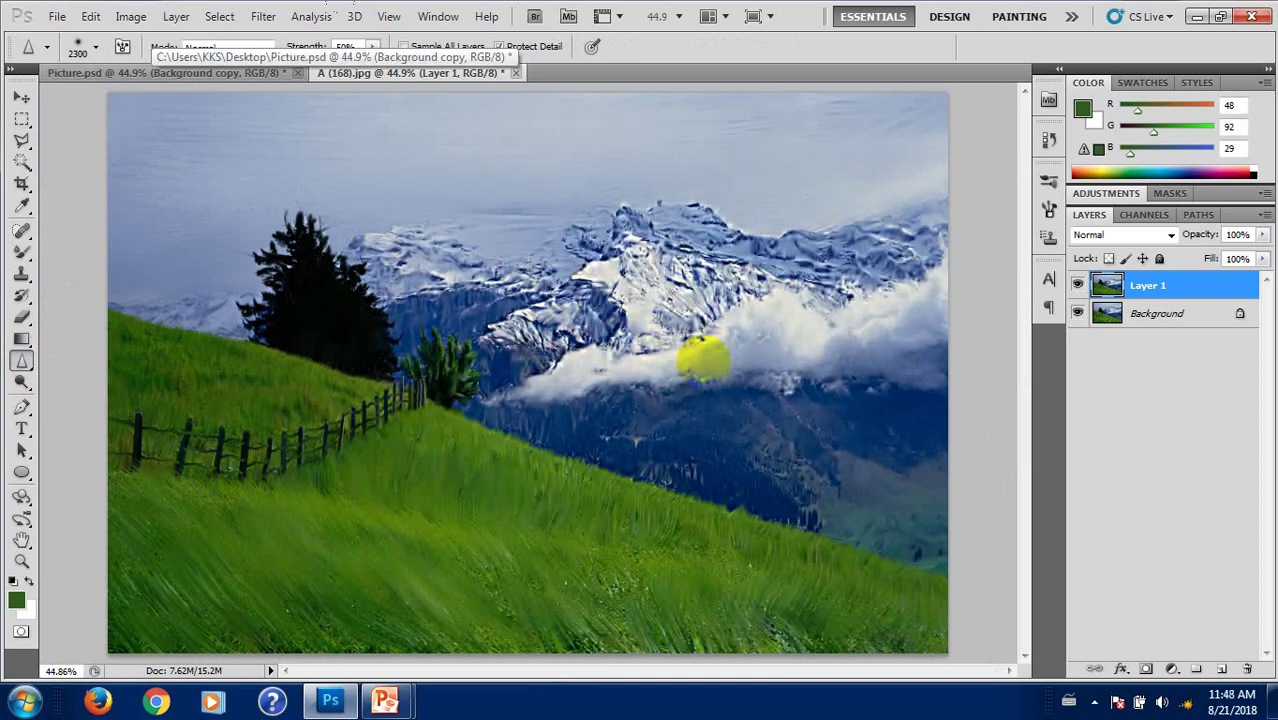
# Step: Fade the last sharpening stroke to 45% opacity via Edit > Fade
pyautogui.click(93, 18)
pyautogui.click(146, 96)
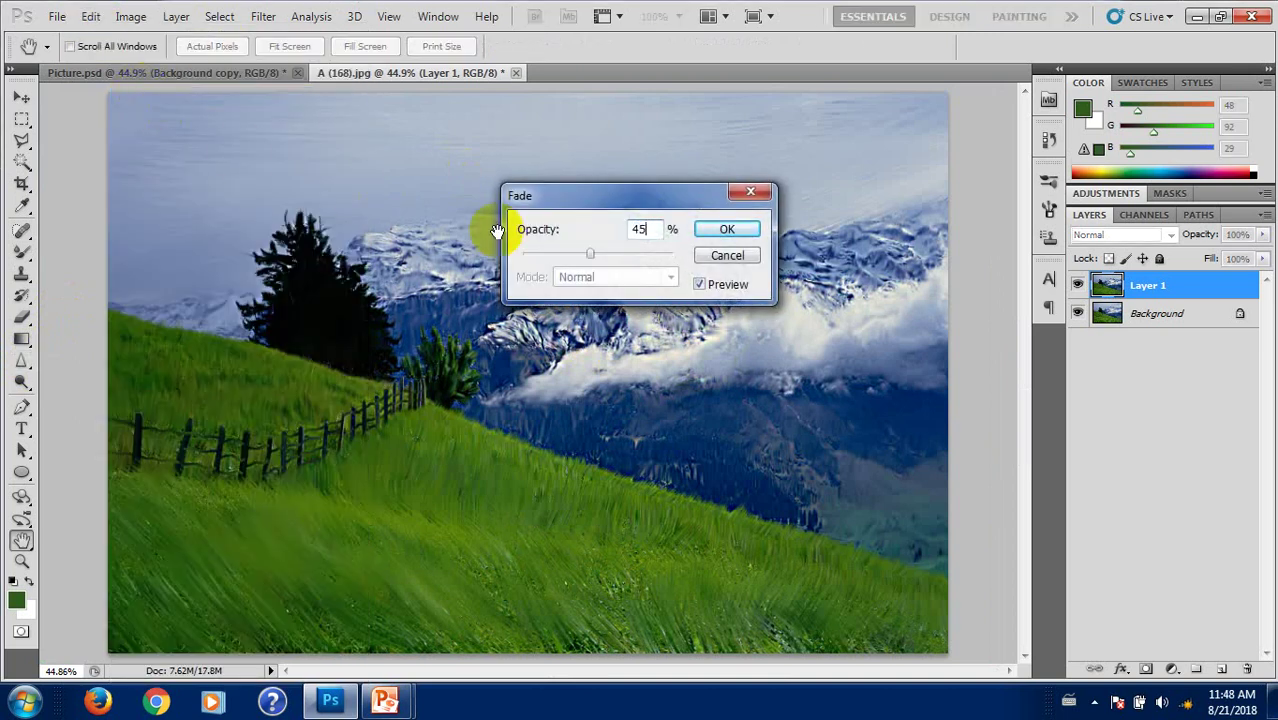
pyautogui.click(709, 228)
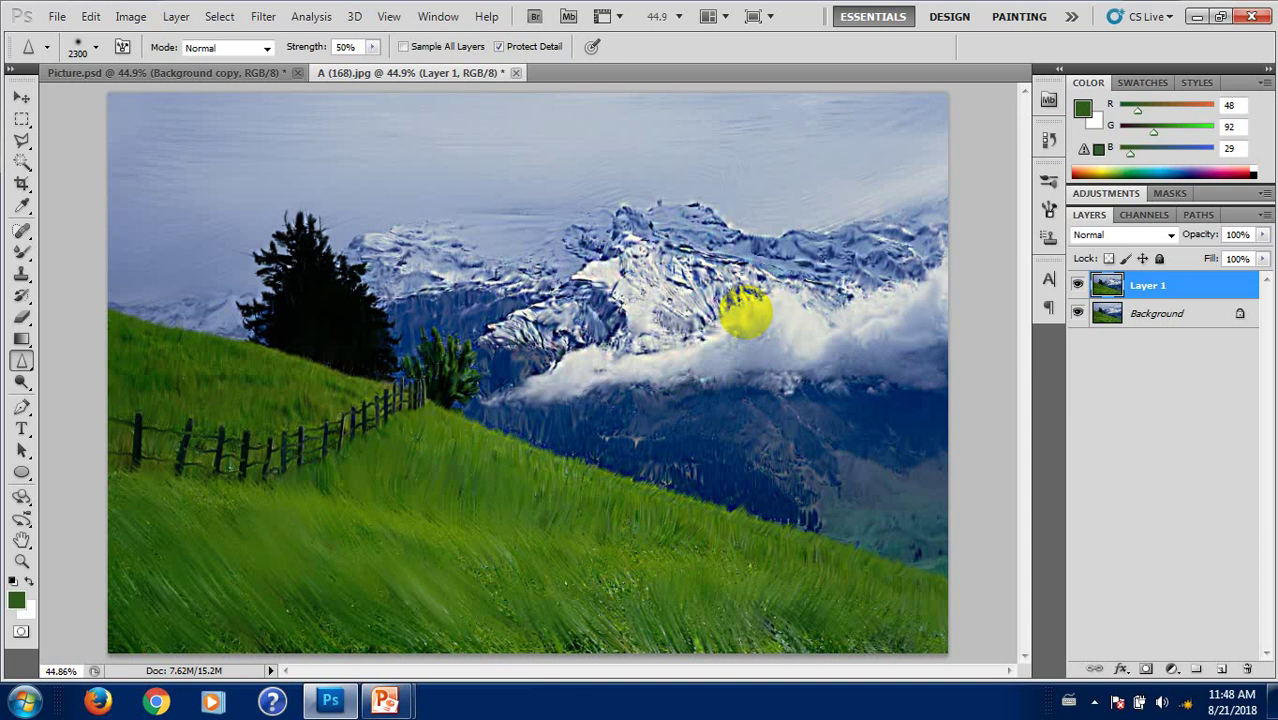
# Step: Open the Dry Brush filter, zoom its preview out and set brush size to 0
pyautogui.click(264, 17)
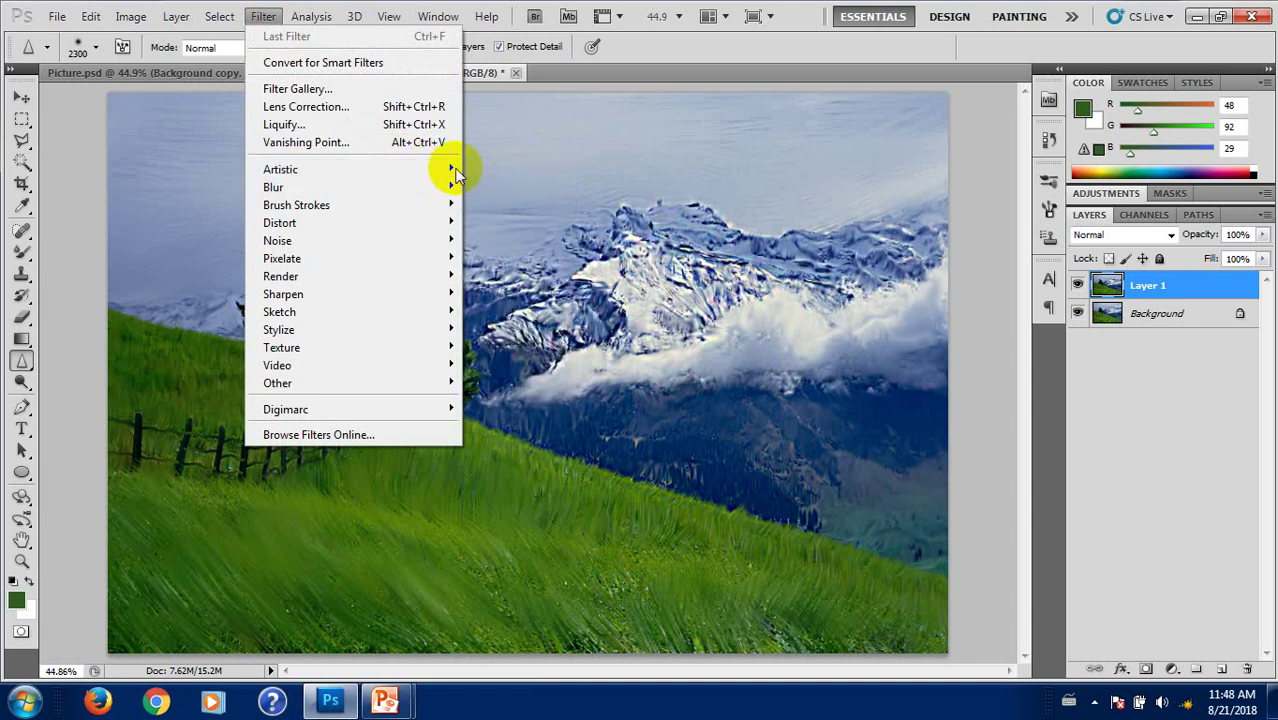
pyautogui.moveTo(281, 169)
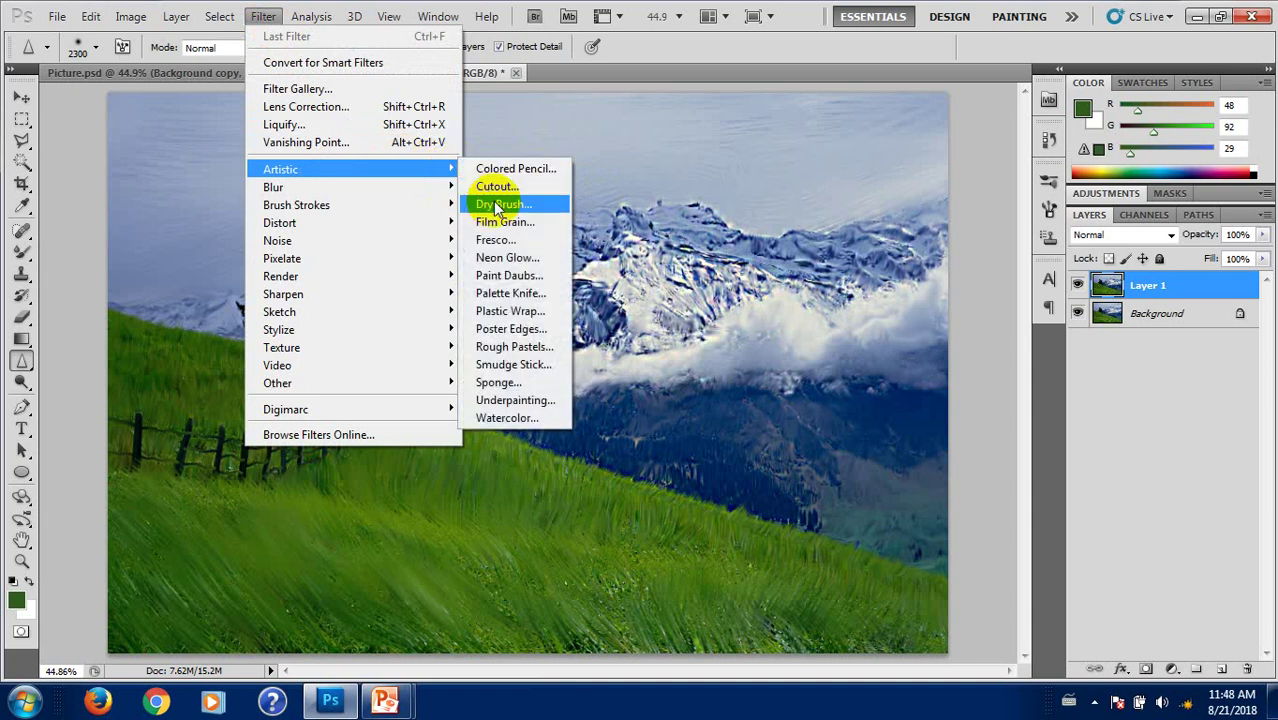
pyautogui.click(497, 206)
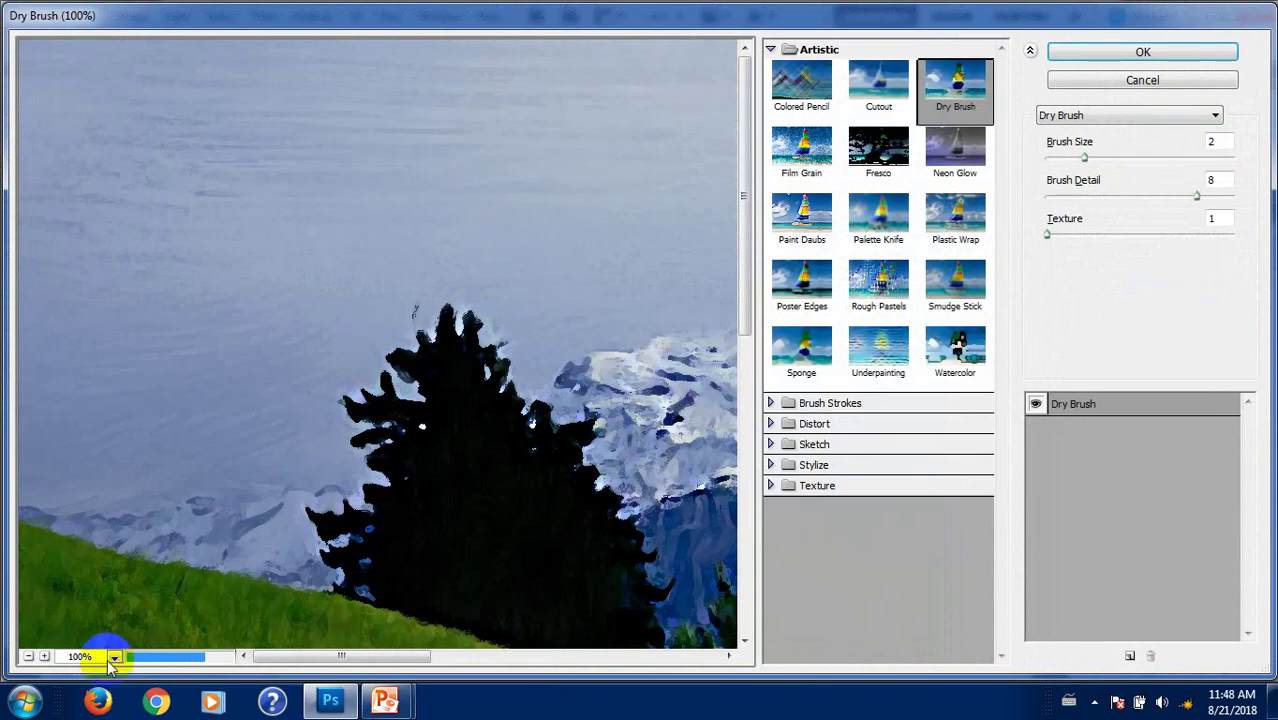
pyautogui.click(28, 657)
pyautogui.click(28, 657)
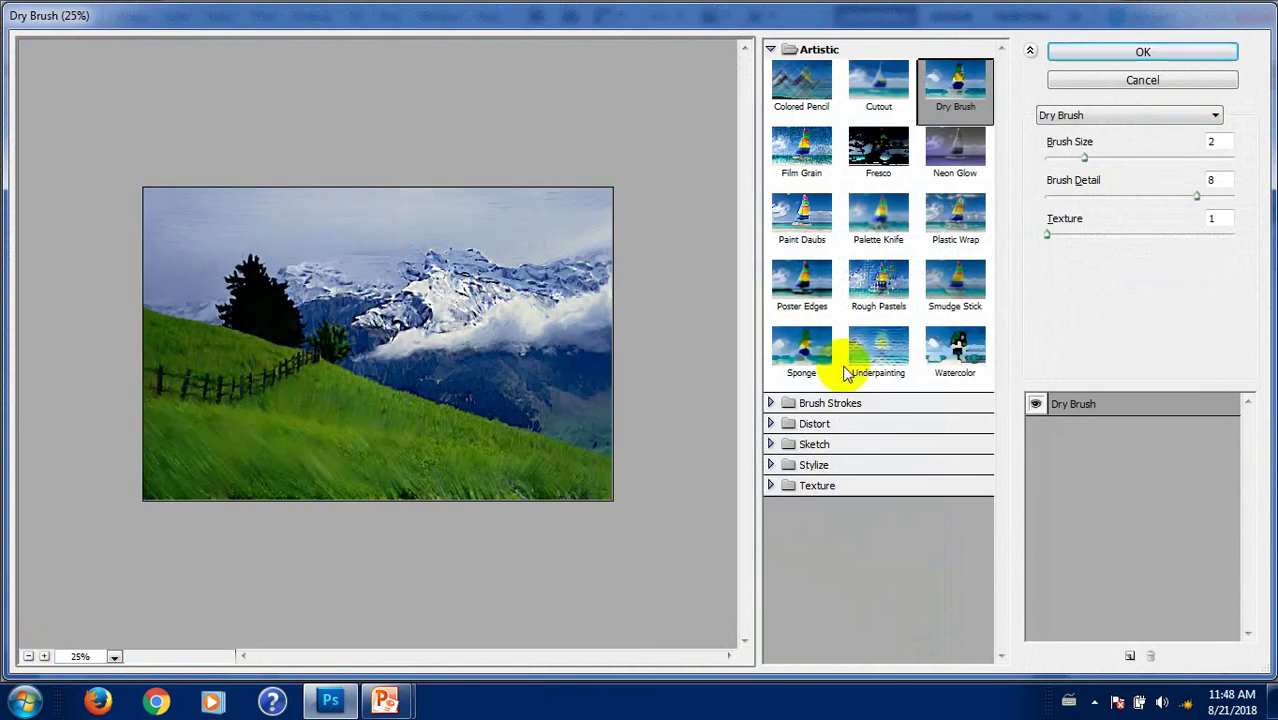
pyautogui.doubleClick(1215, 142)
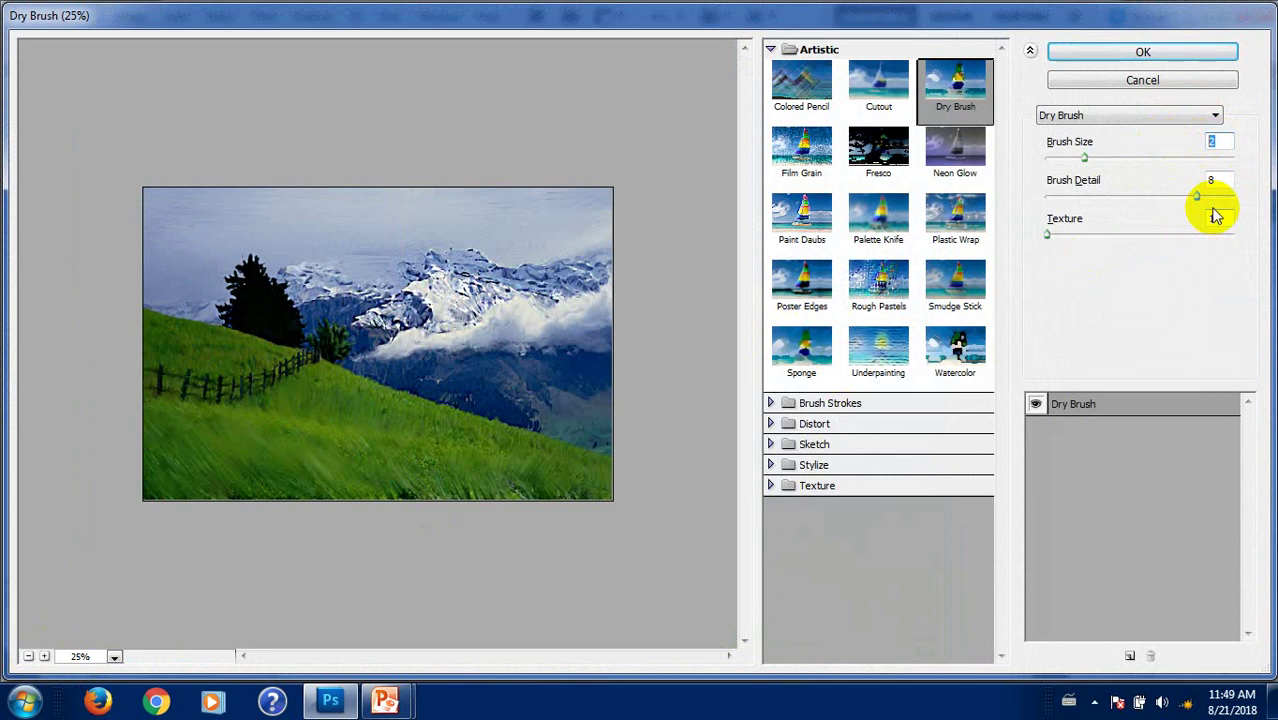
pyautogui.write('0')
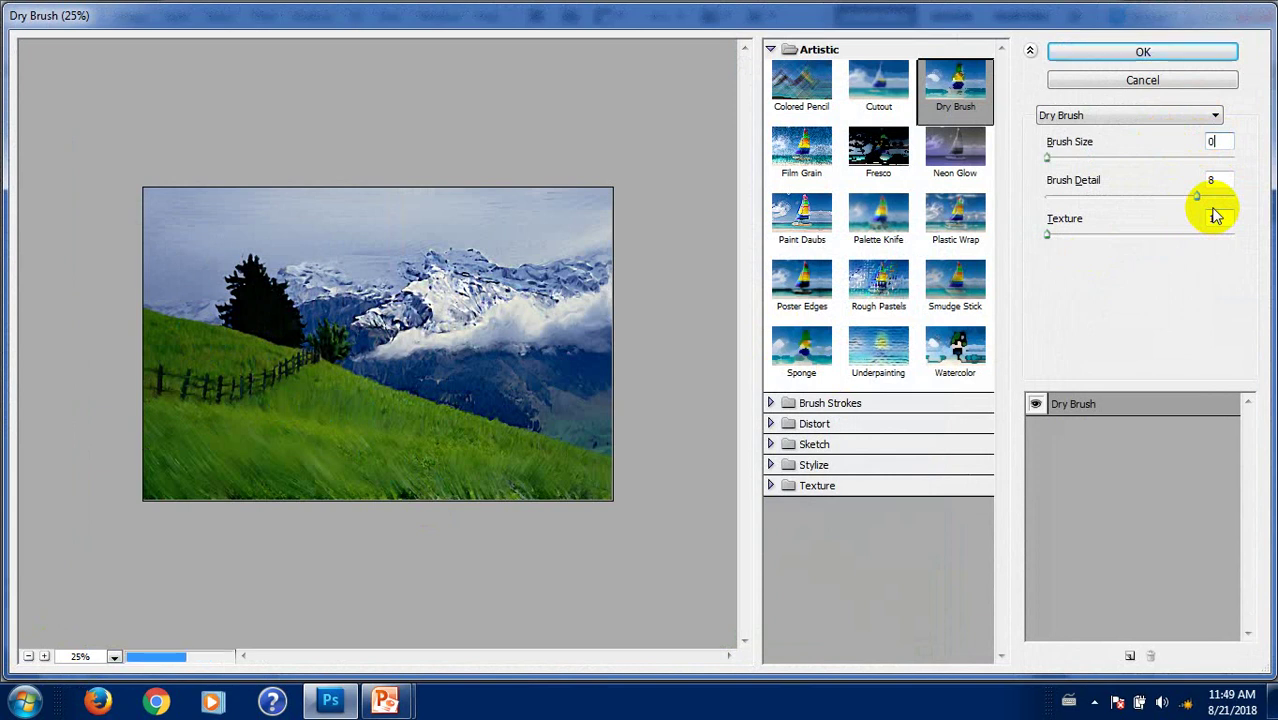
pyautogui.press('Tab')
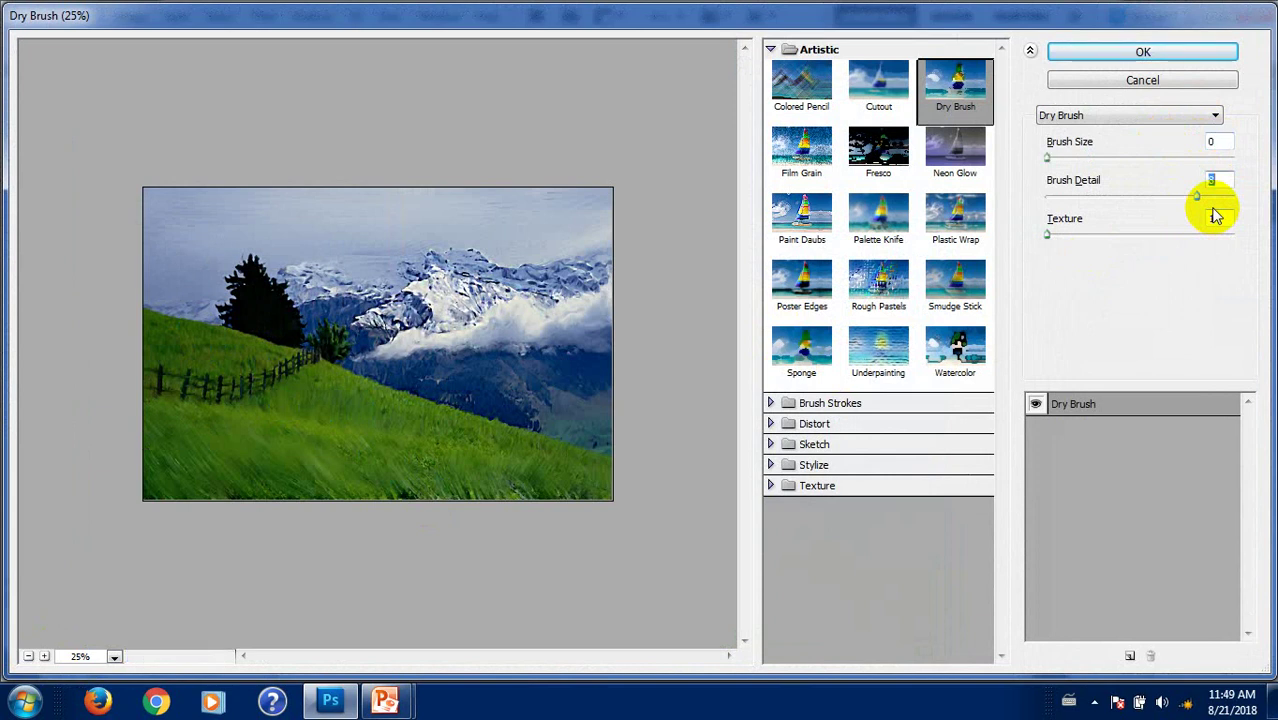
# Step: Settle on brush detail 5 and texture 1, then apply Dry Brush to Layer 1
pyautogui.write('10')
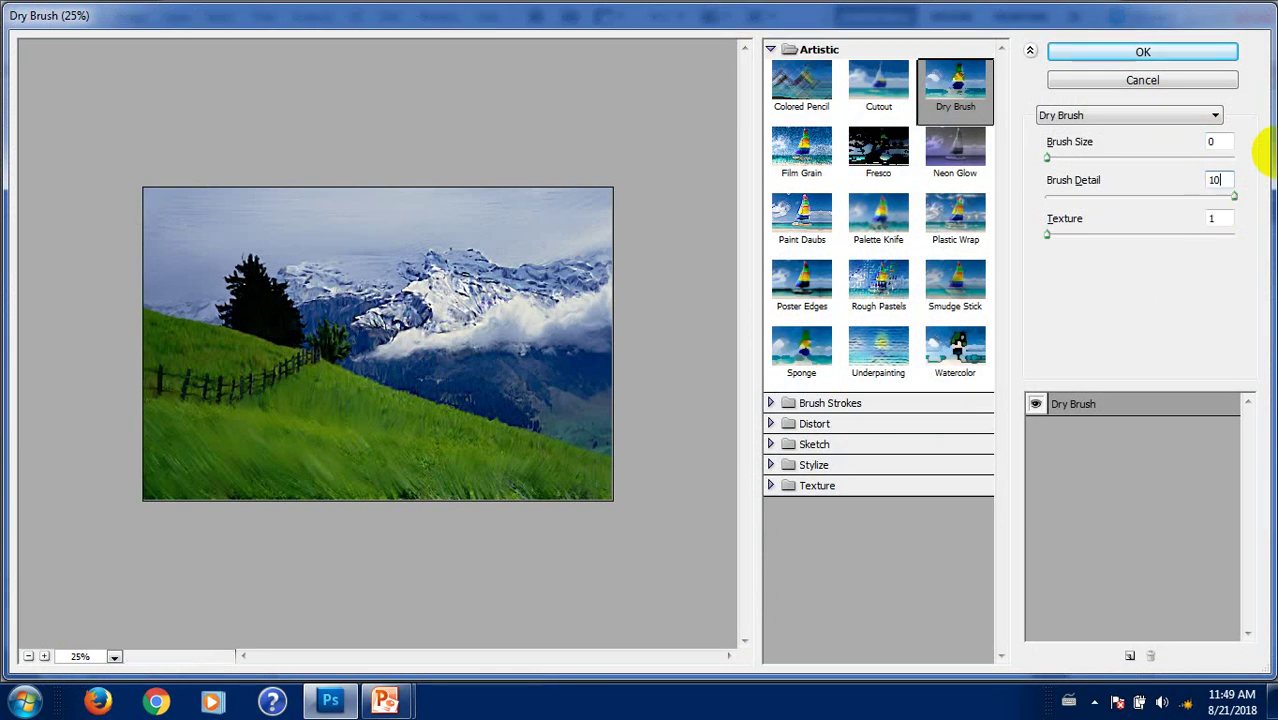
pyautogui.click(1222, 219)
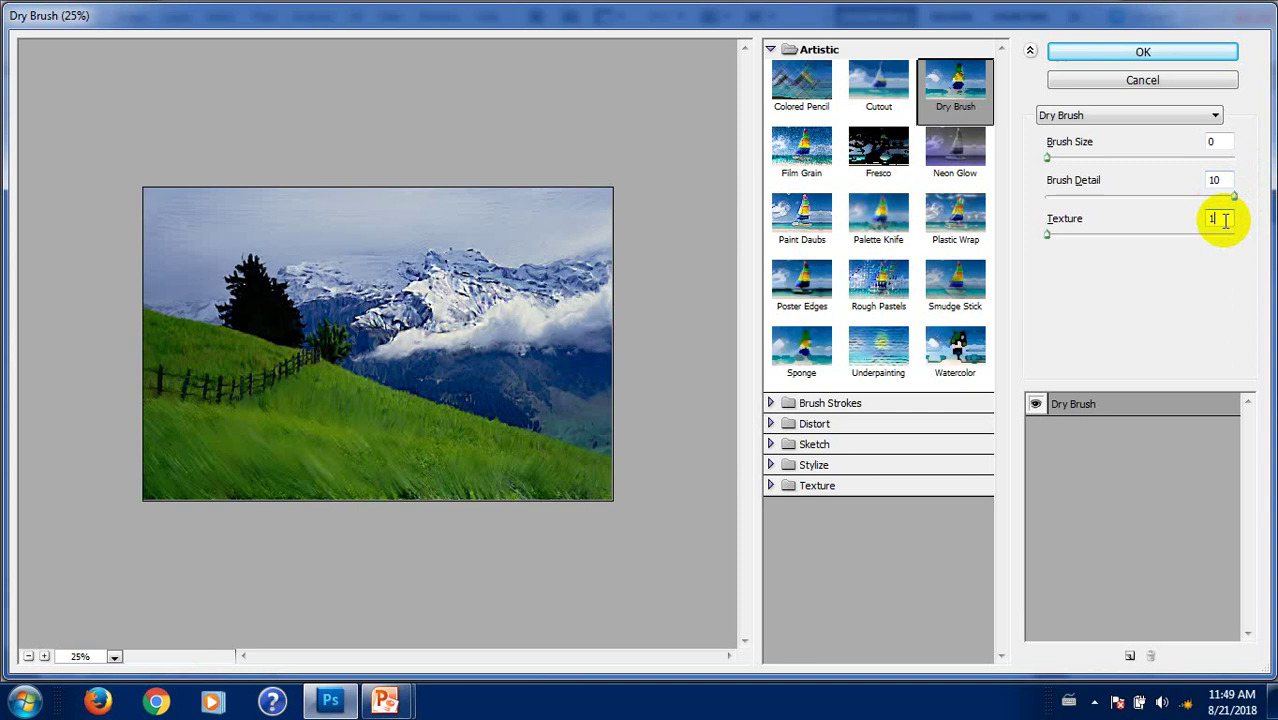
pyautogui.press('Up')
pyautogui.press('Up')
pyautogui.click(44, 656)
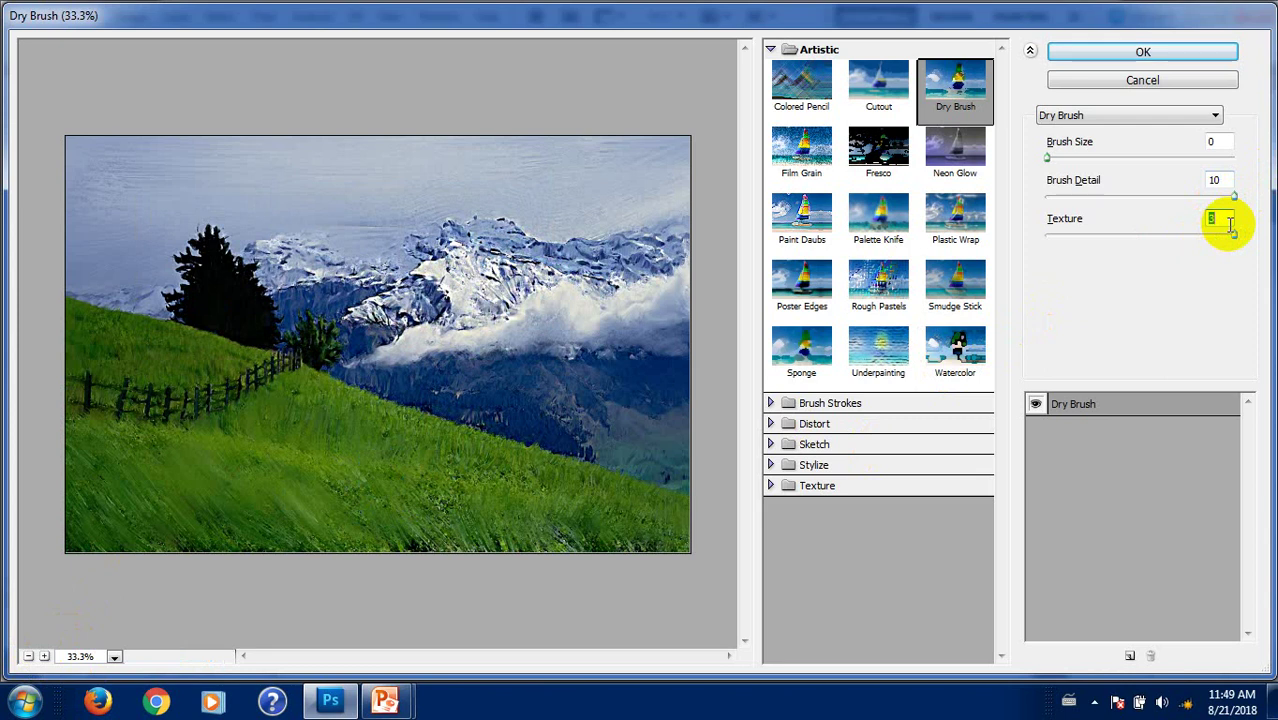
pyautogui.press('Down')
pyautogui.press('Down')
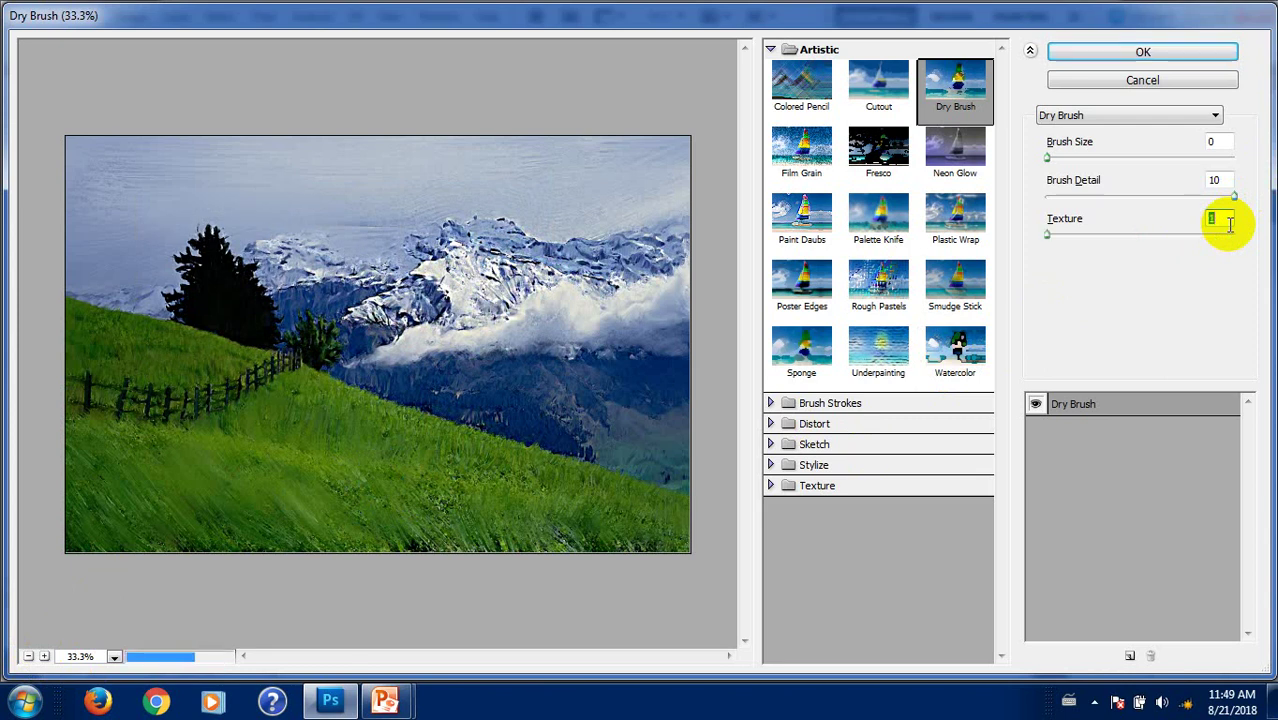
pyautogui.click(1210, 181)
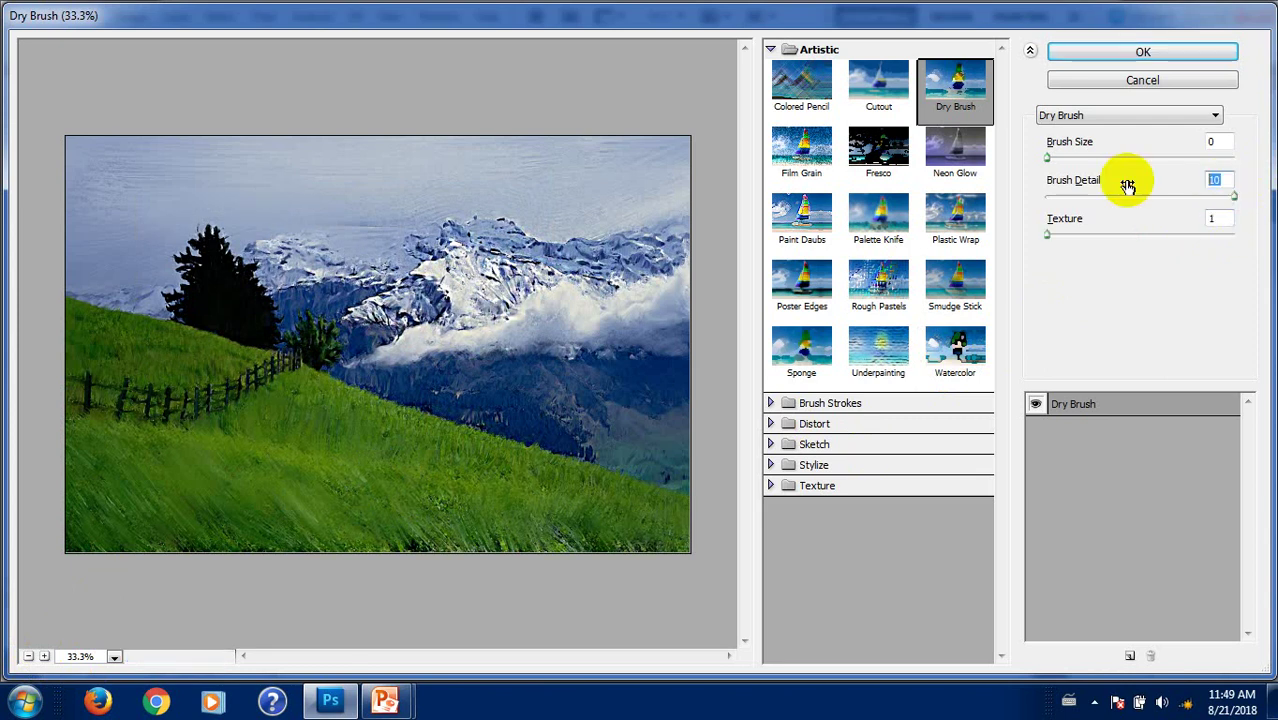
pyautogui.write('7')
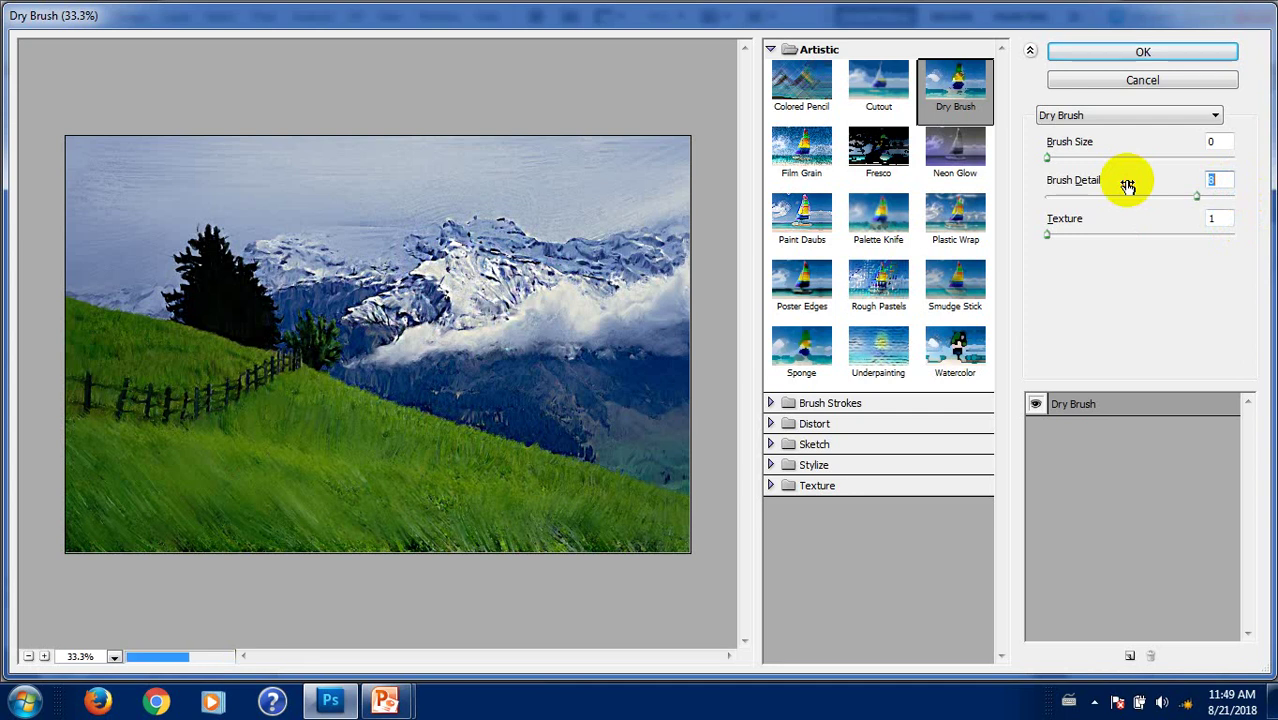
pyautogui.press('Down')
pyautogui.press('Down')
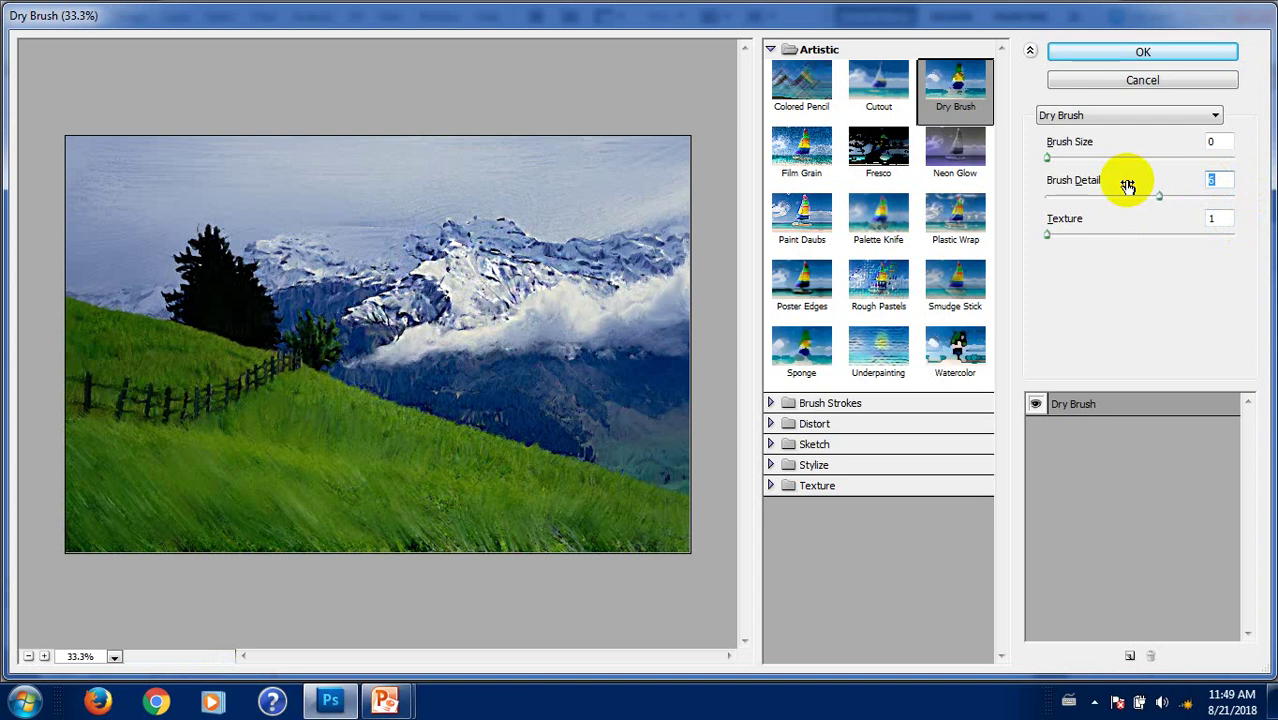
pyautogui.click(1145, 54)
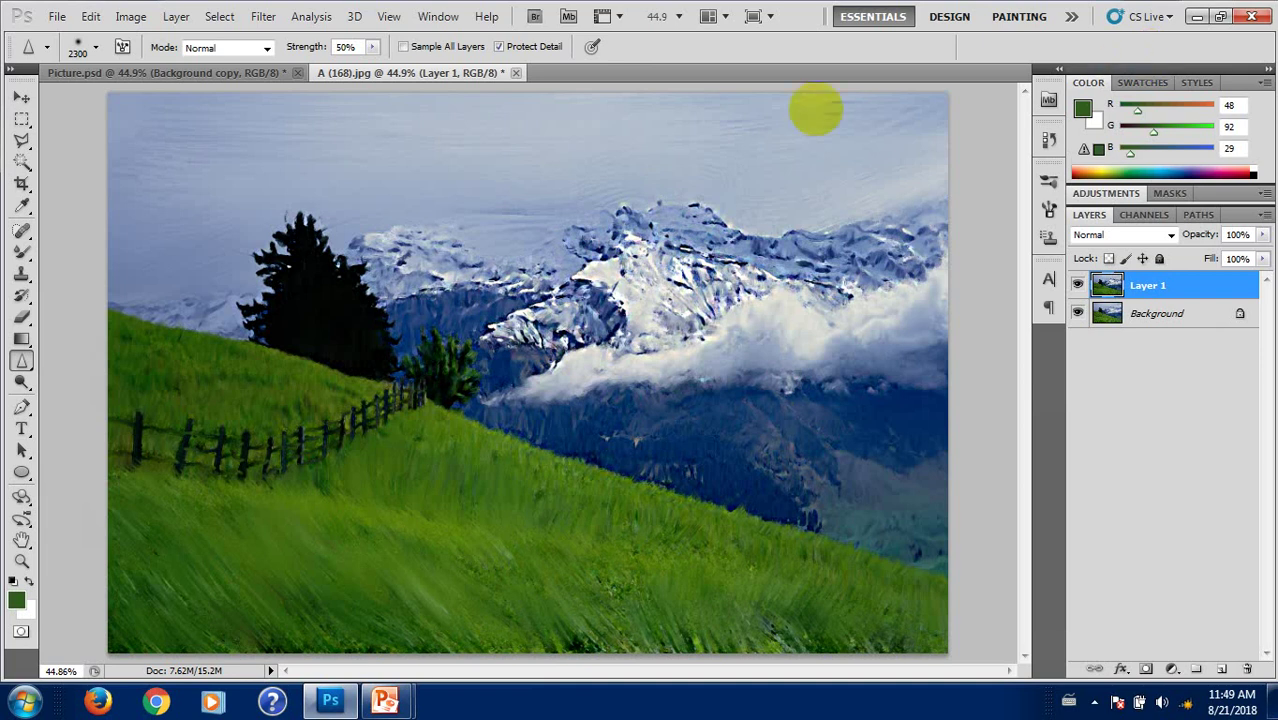
# Step: Apply Surface Blur to Layer 1 with radius 3 pixels and threshold 4 levels
pyautogui.click(264, 18)
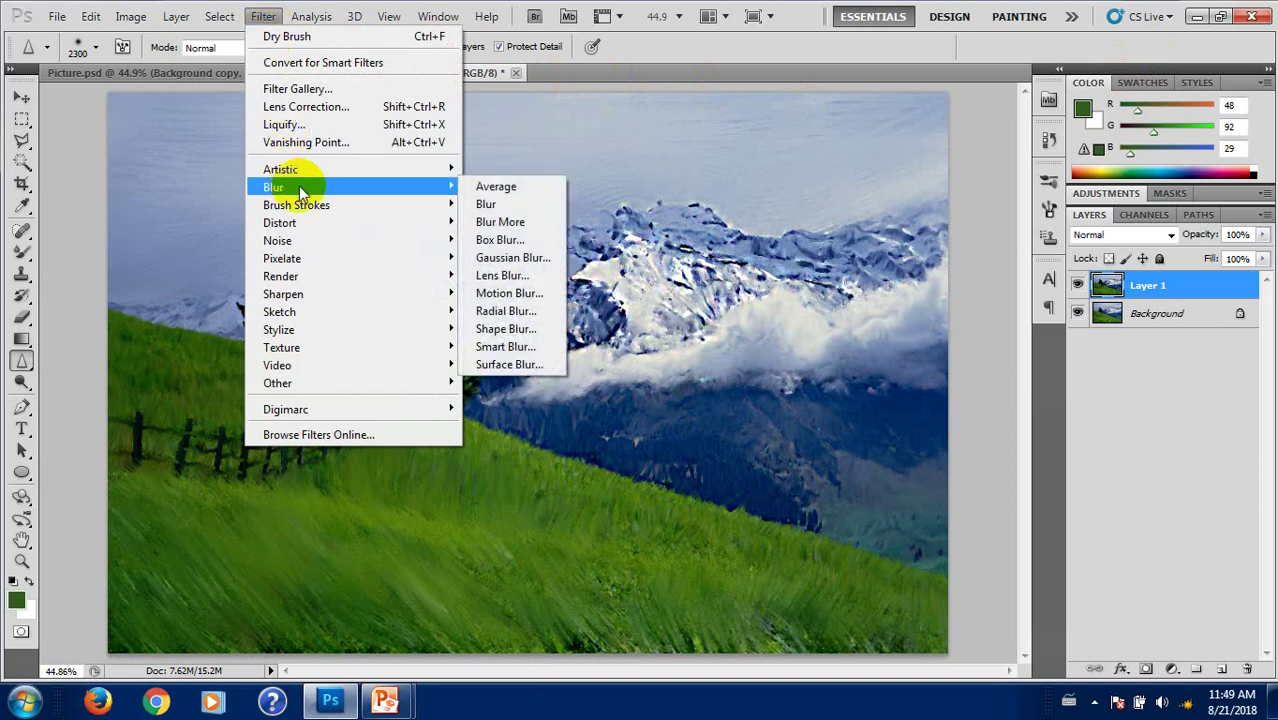
pyautogui.moveTo(300, 187)
pyautogui.click(510, 364)
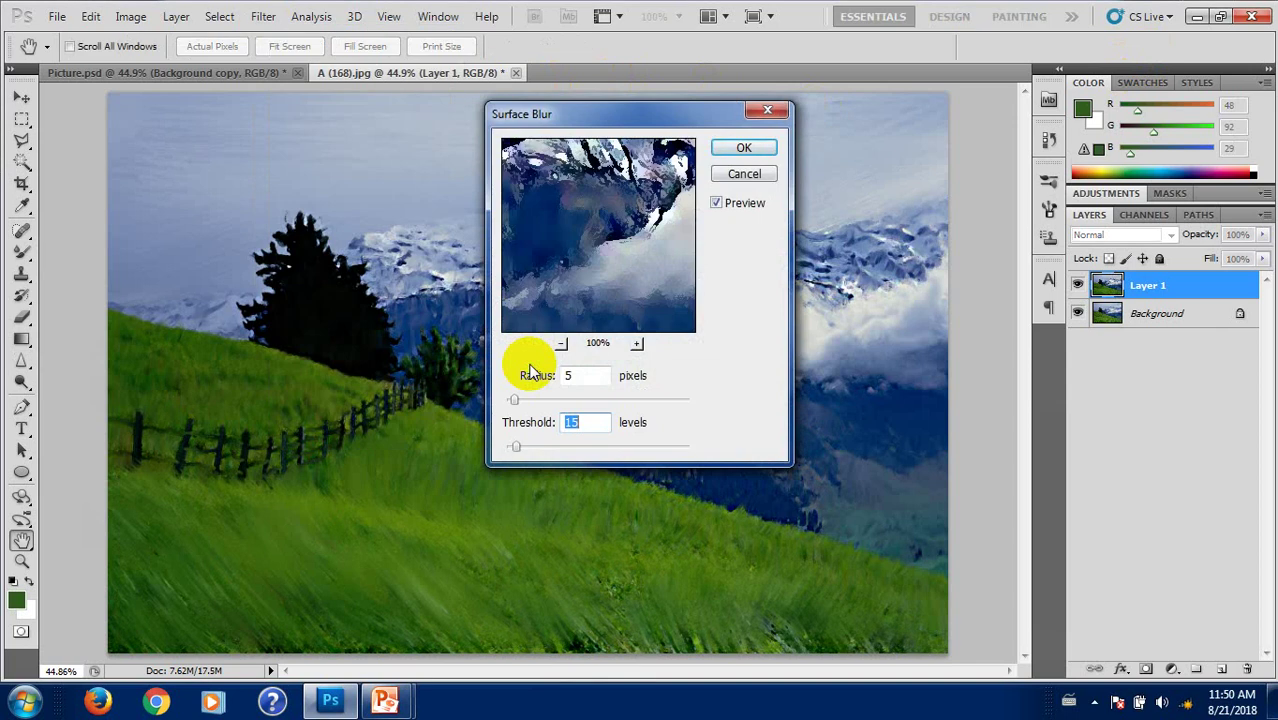
pyautogui.click(561, 344)
pyautogui.click(561, 344)
pyautogui.click(561, 344)
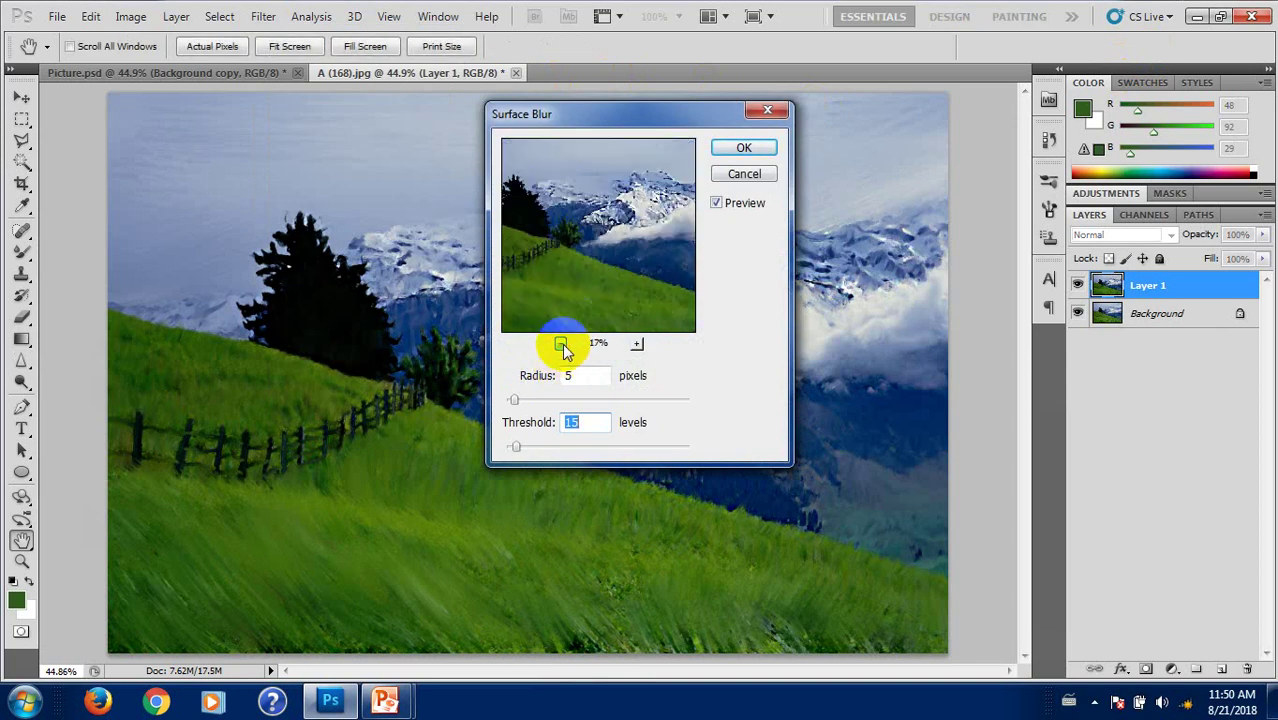
pyautogui.click(565, 374)
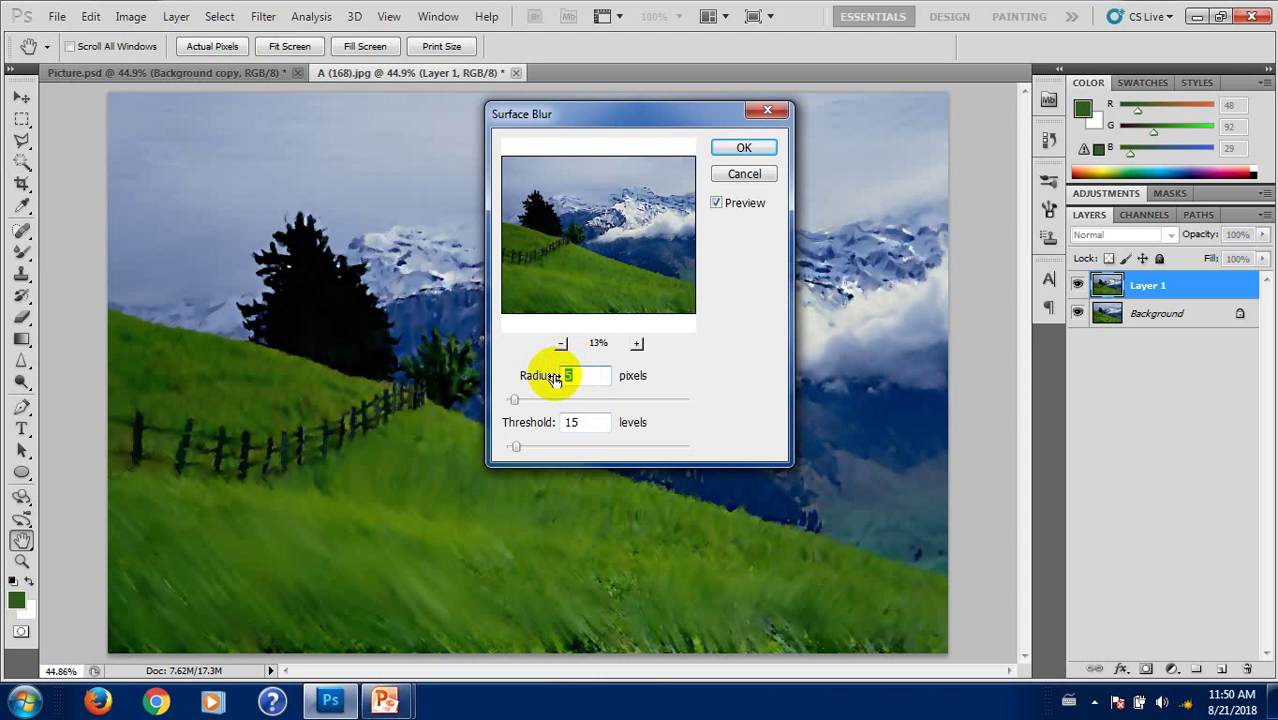
pyautogui.write('3')
pyautogui.press('Tab')
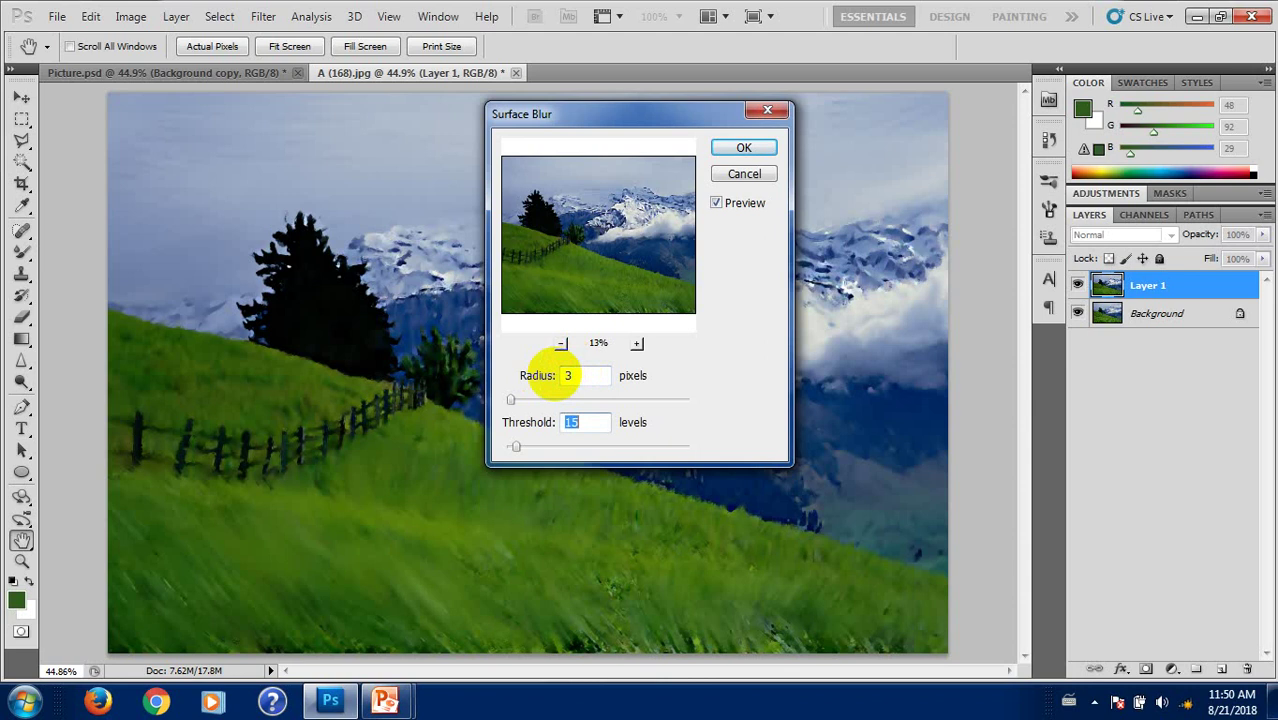
pyautogui.write('4')
pyautogui.click(599, 285)
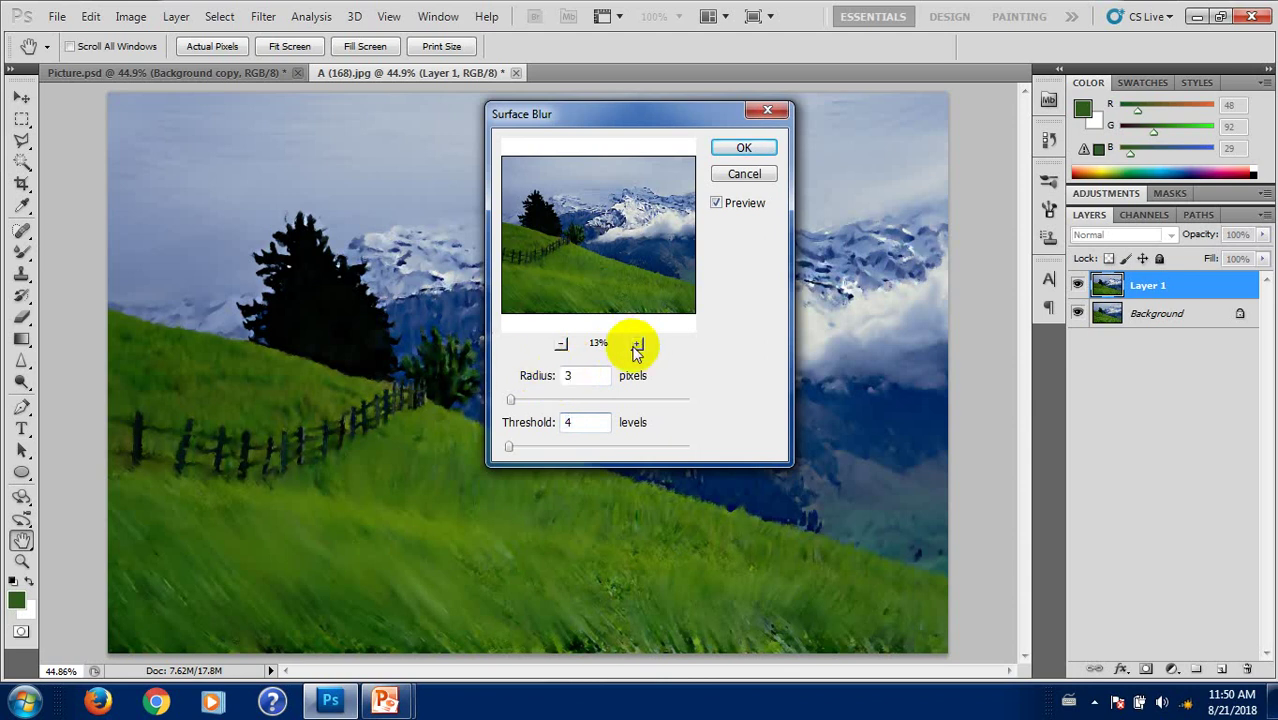
pyautogui.click(744, 148)
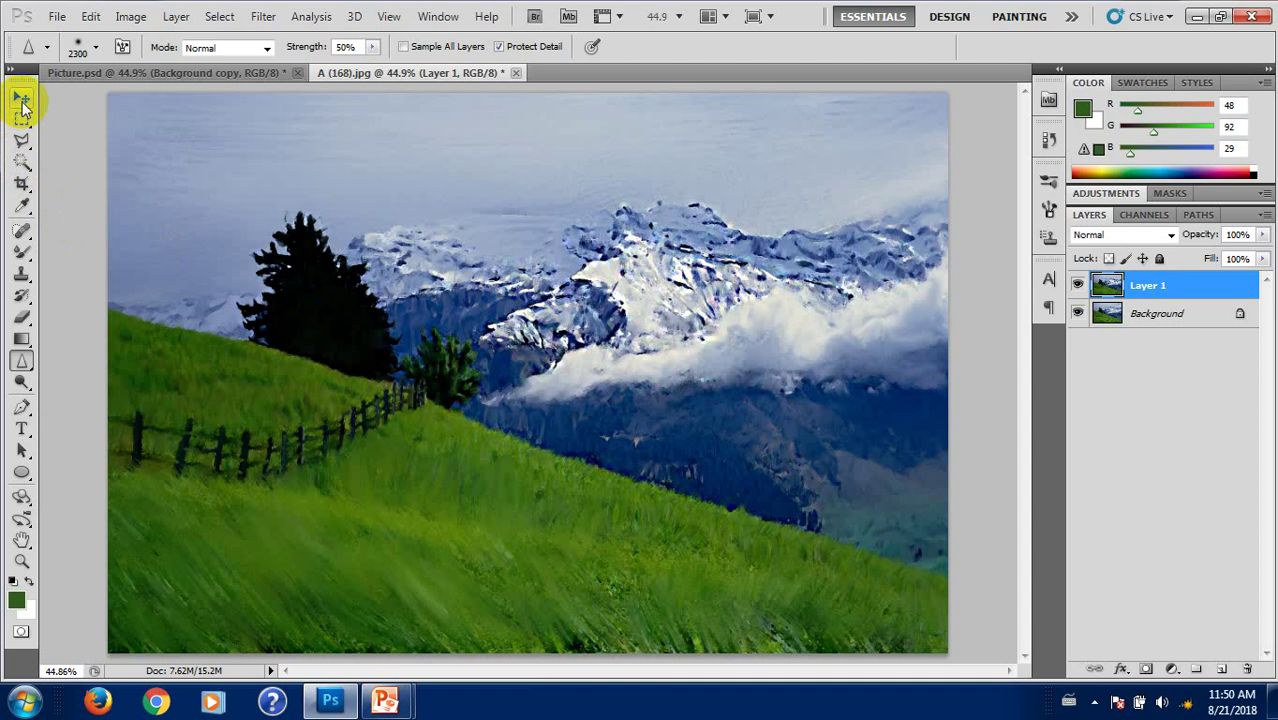
pyautogui.click(22, 98)
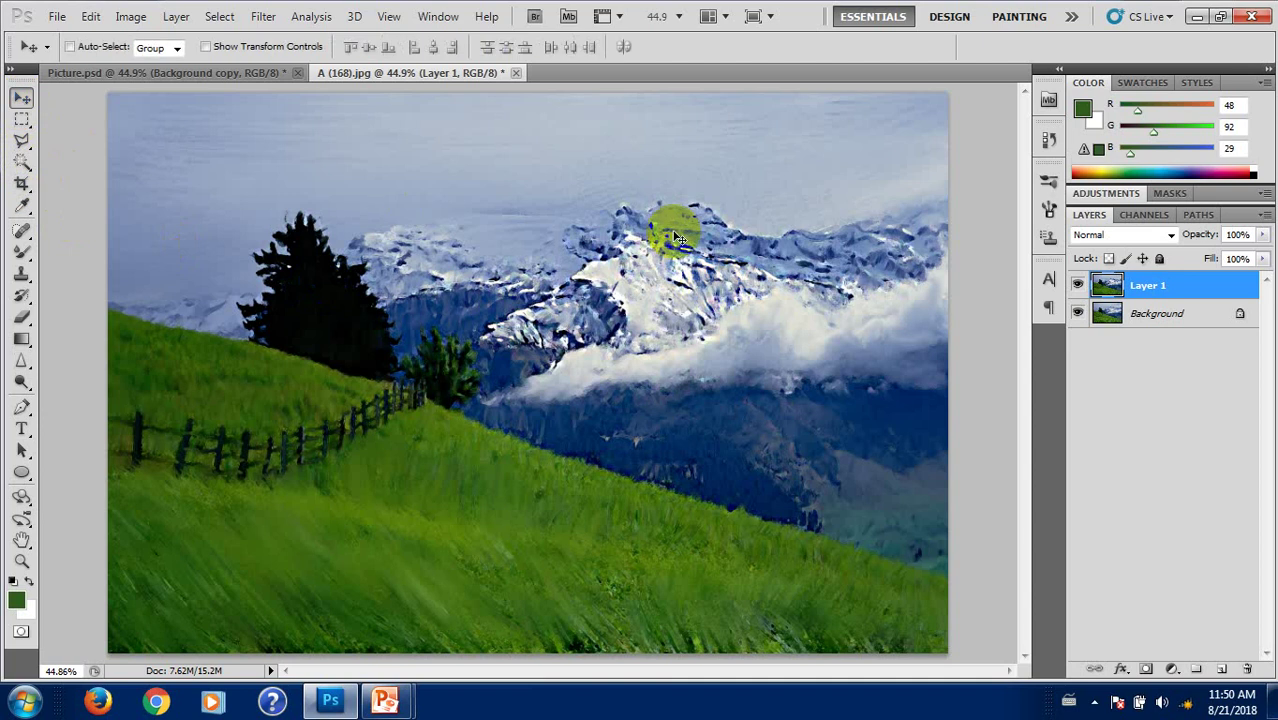
pyautogui.click(1077, 286)
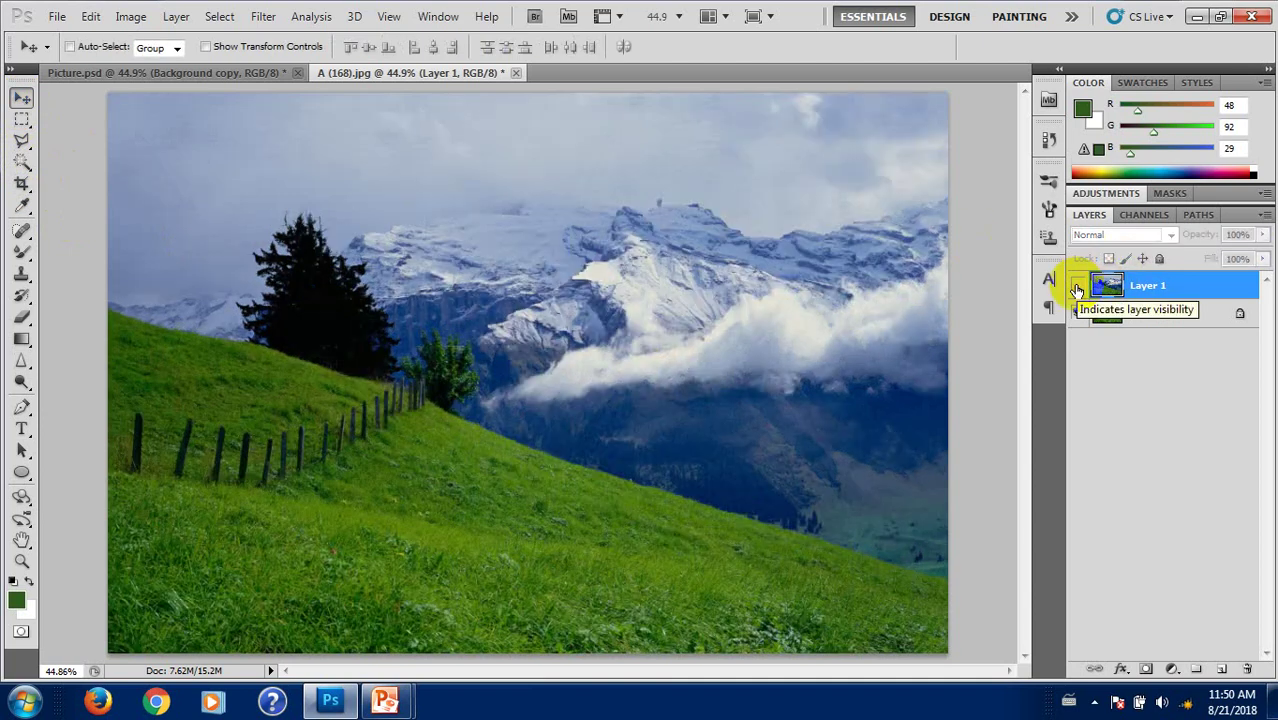
pyautogui.click(1077, 288)
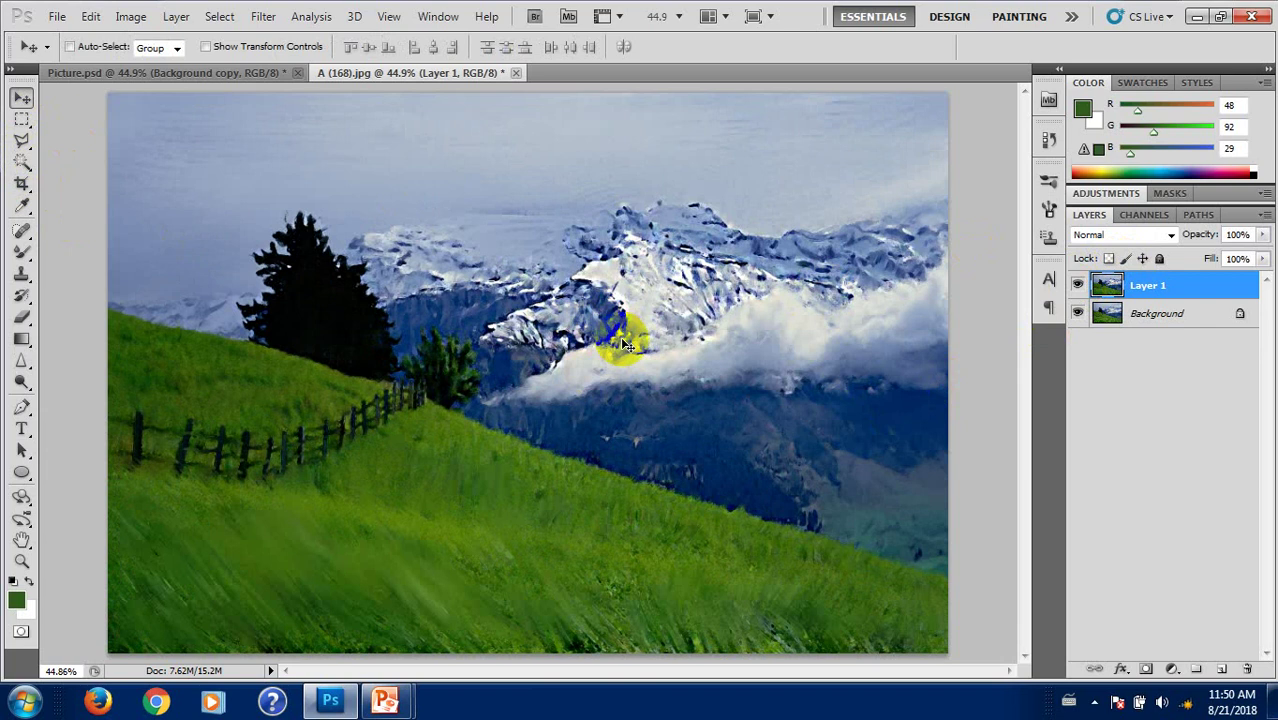
pyautogui.click(1077, 286)
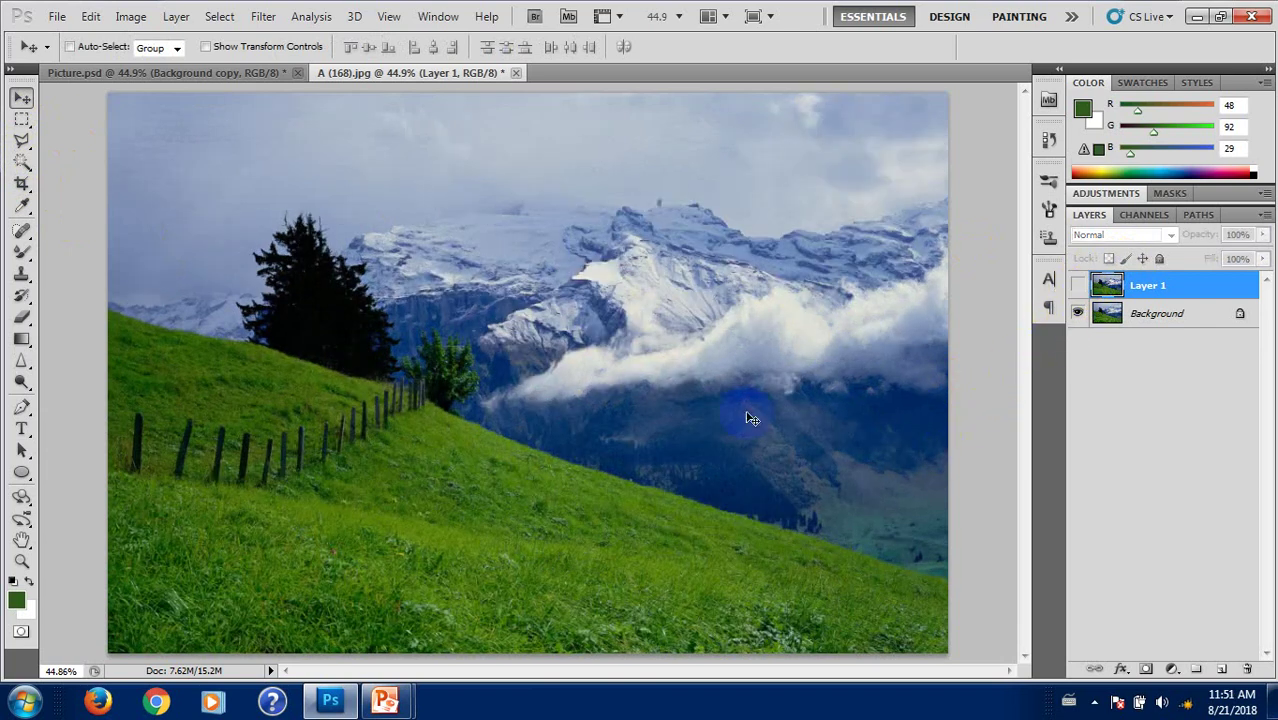
pyautogui.click(1077, 286)
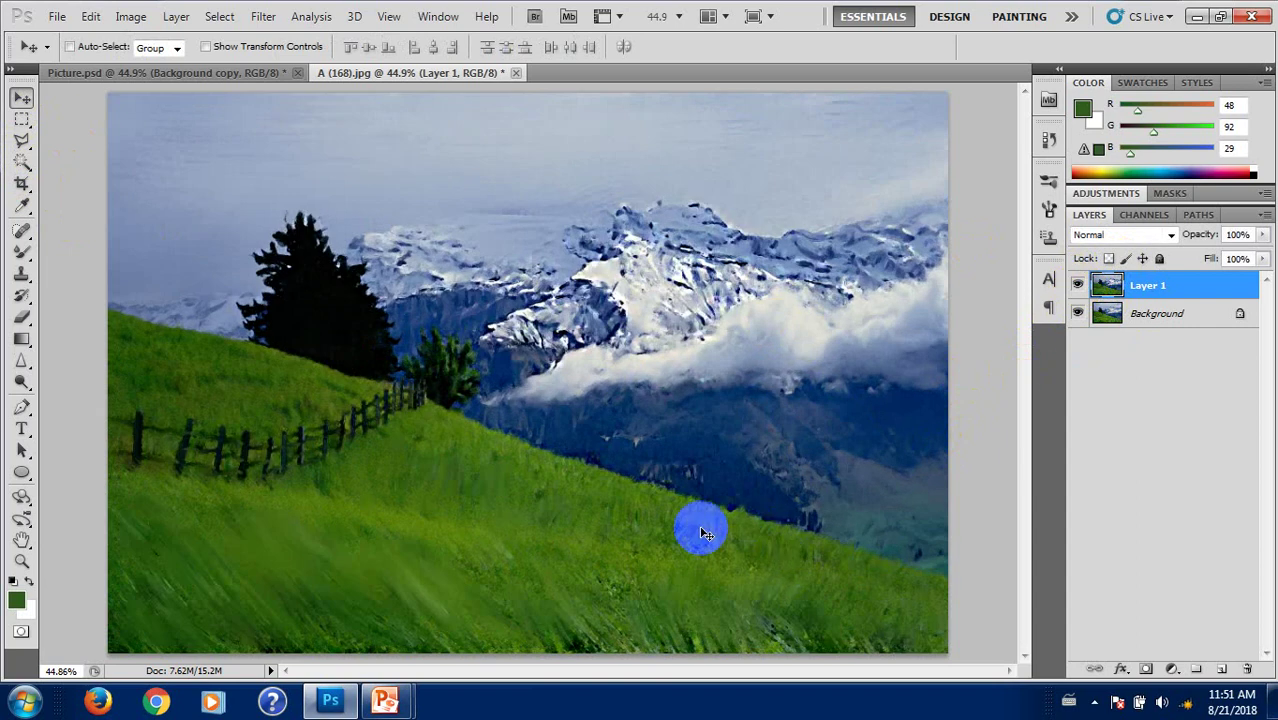